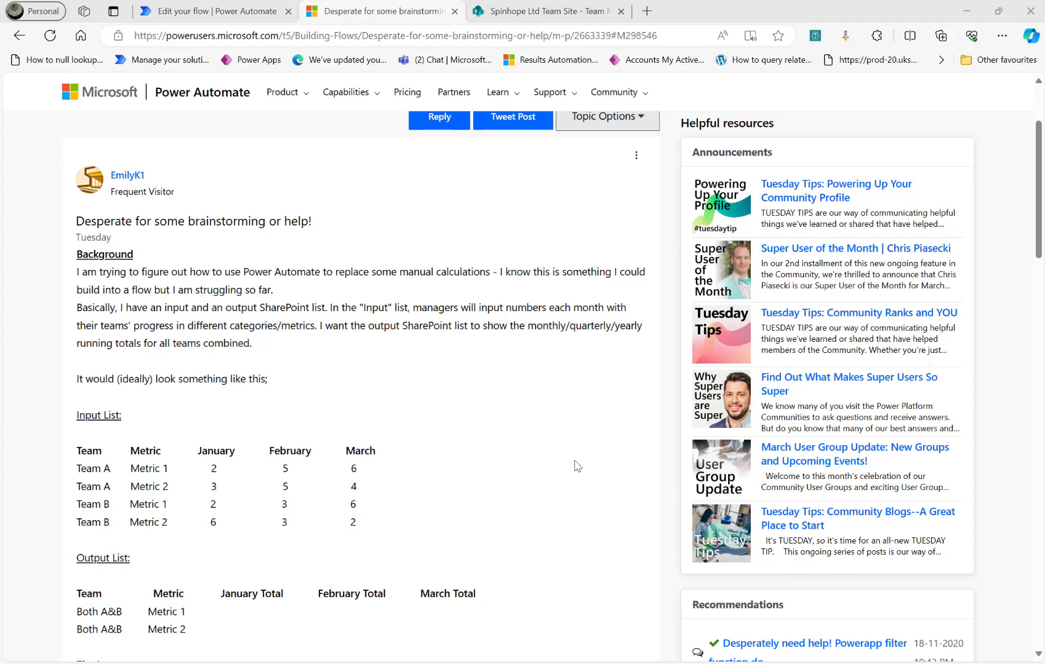
# Examine the forum post's example input and output lists, highlighting the Metric 1 entries and a January value.
pyautogui.scroll(-3, 574, 461)
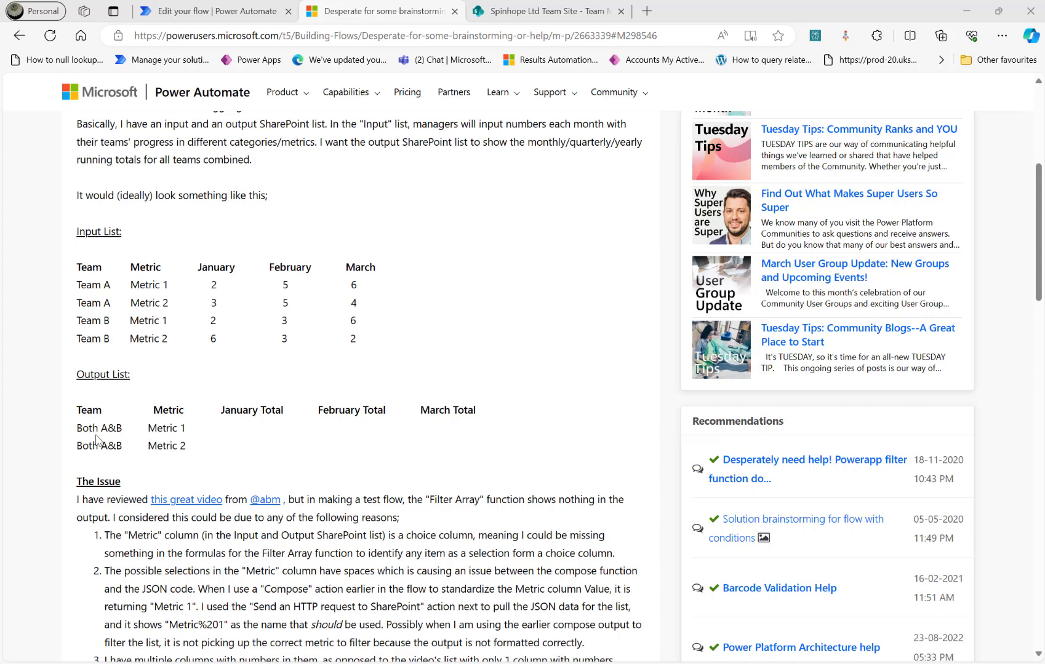
pyautogui.tripleClick(139, 283)
pyautogui.tripleClick(148, 321)
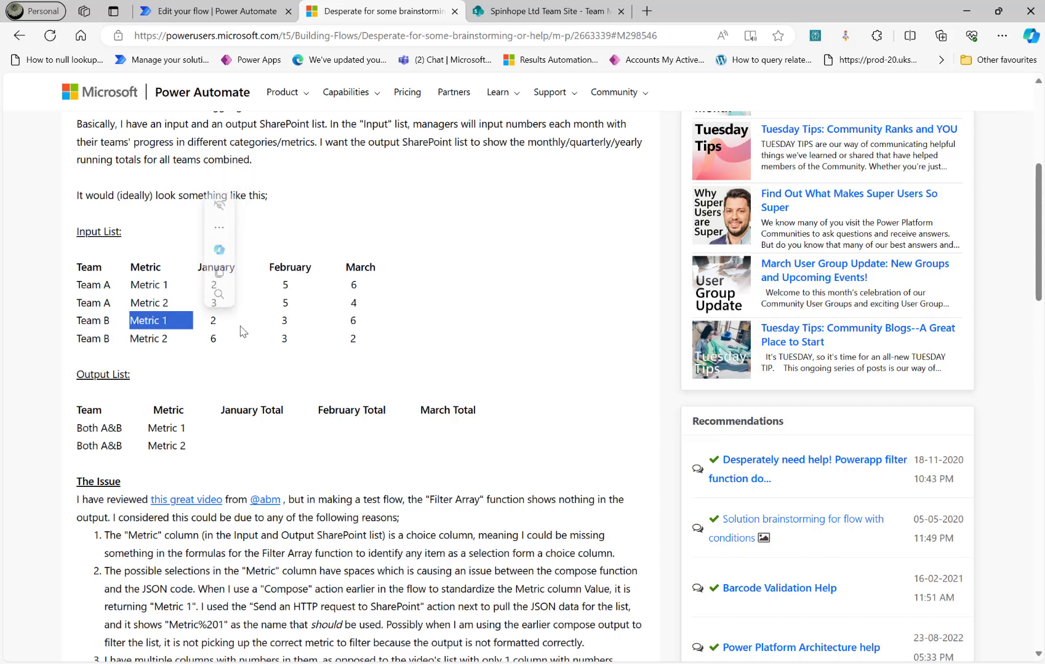
pyautogui.moveTo(243, 333); pyautogui.dragTo(237, 284)
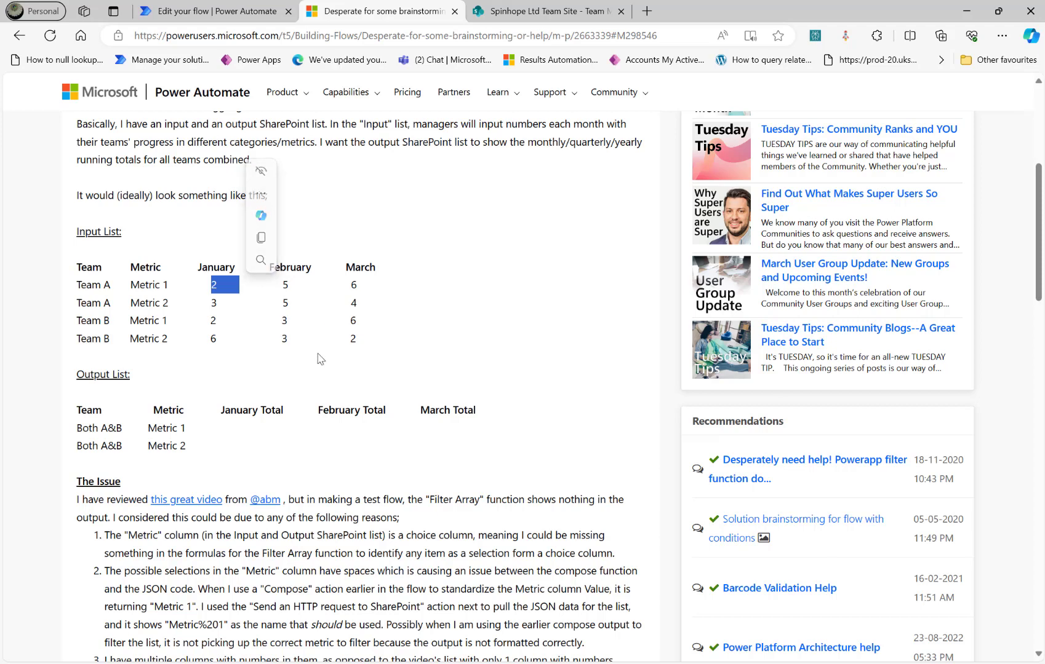
pyautogui.scroll(-1, 389, 490)
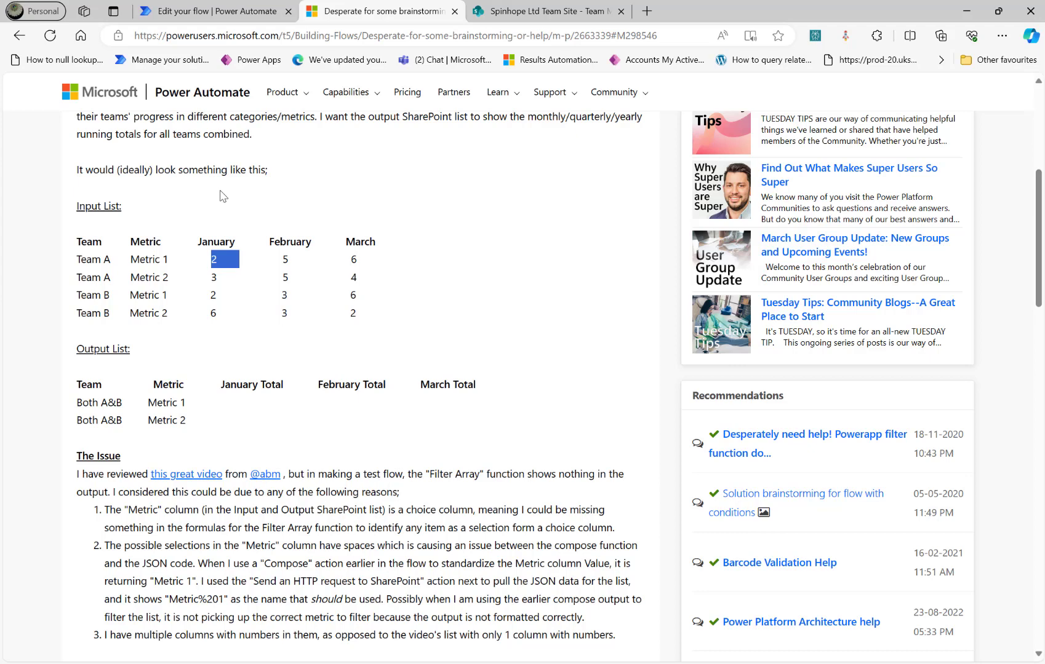
# Switch to the Power Automate flow and add a SharePoint Get items action below the manual trigger.
pyautogui.click(188, 11)
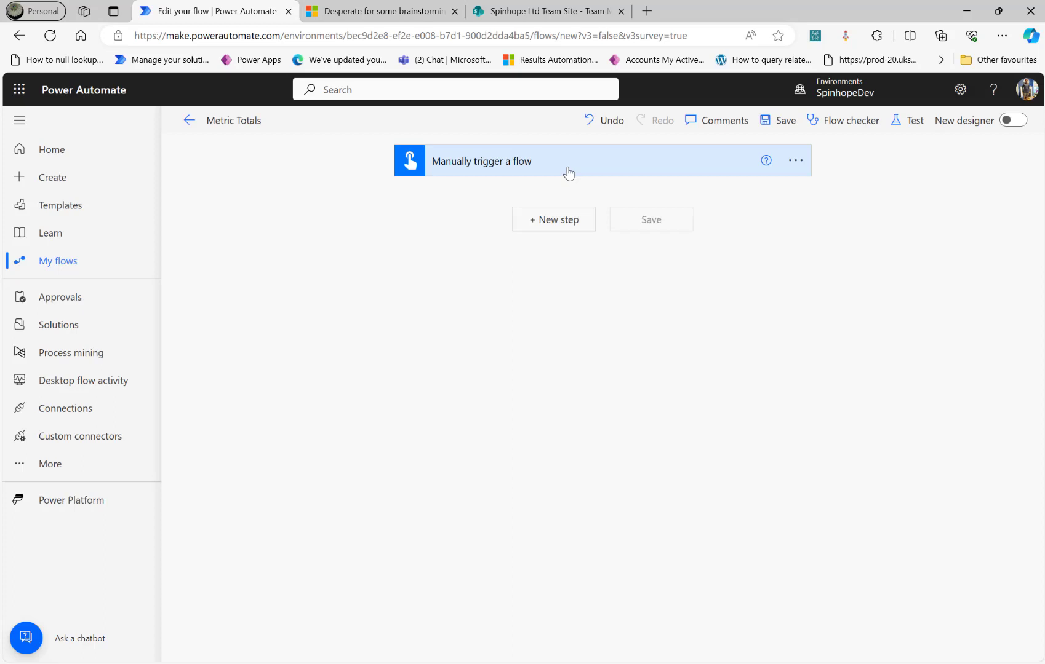
pyautogui.click(544, 225)
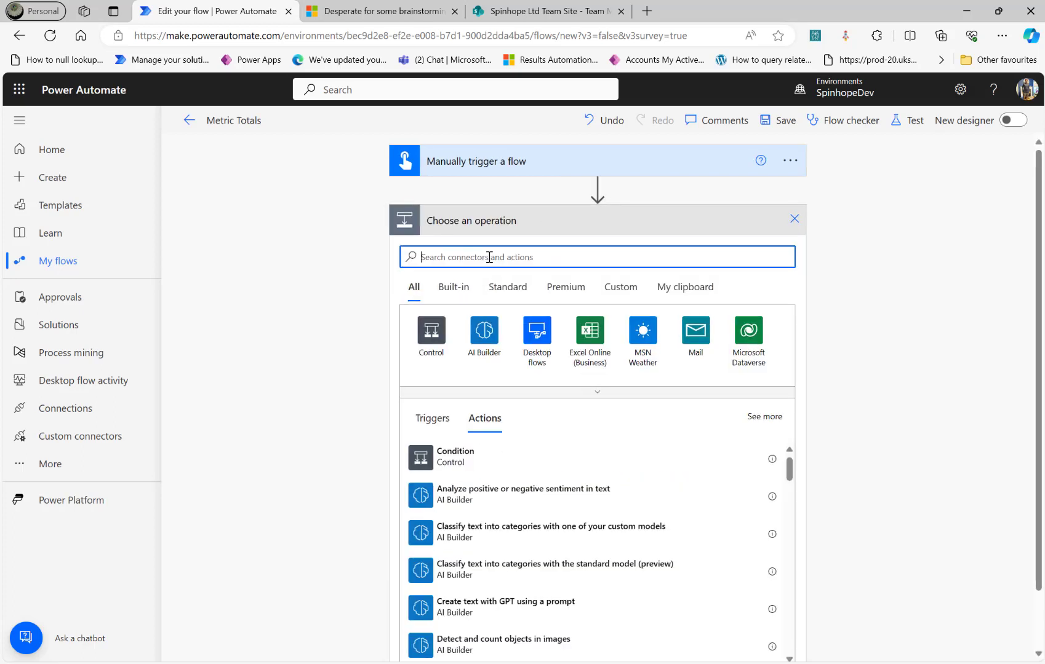
pyautogui.write('SharePoint')
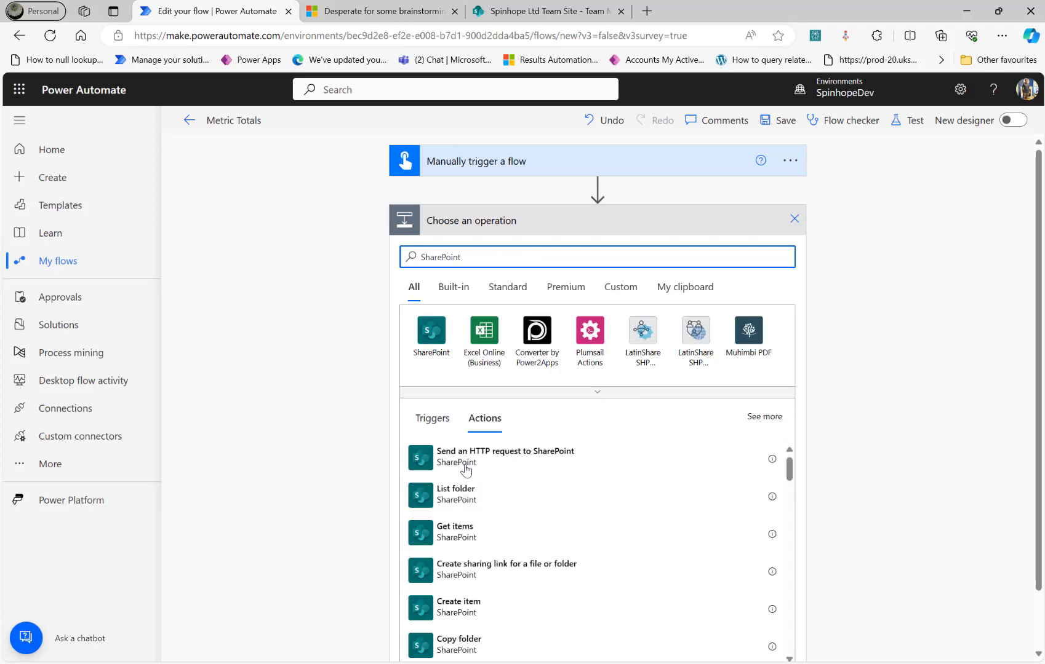
pyautogui.click(455, 530)
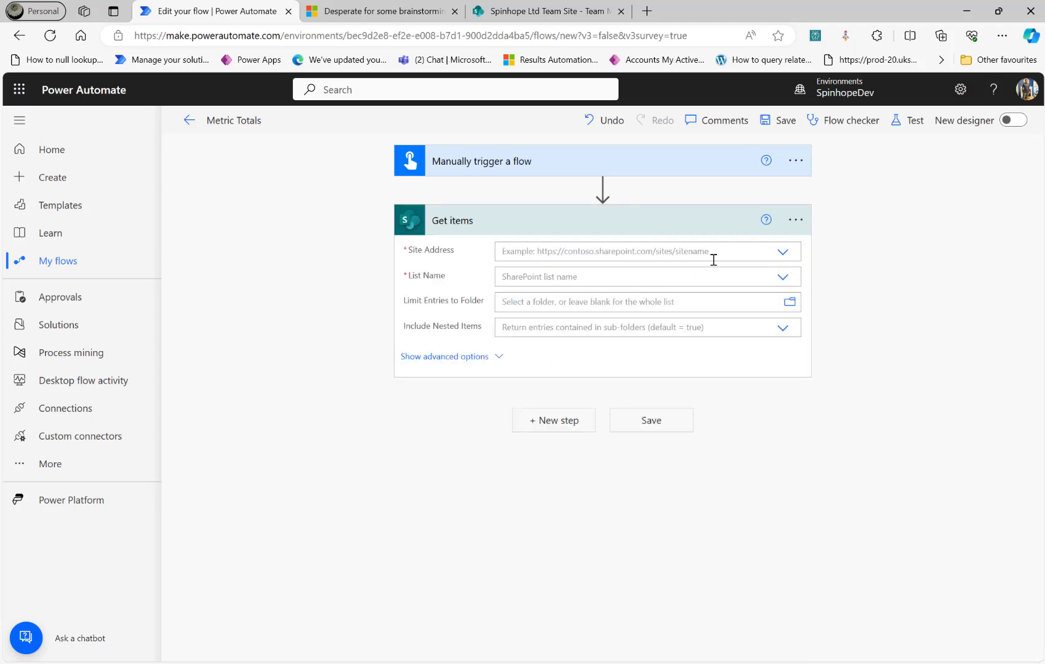
# Set the Get items site address to Spinhope Ltd Team Site and the list name to Team Metrics.
pyautogui.click(782, 252)
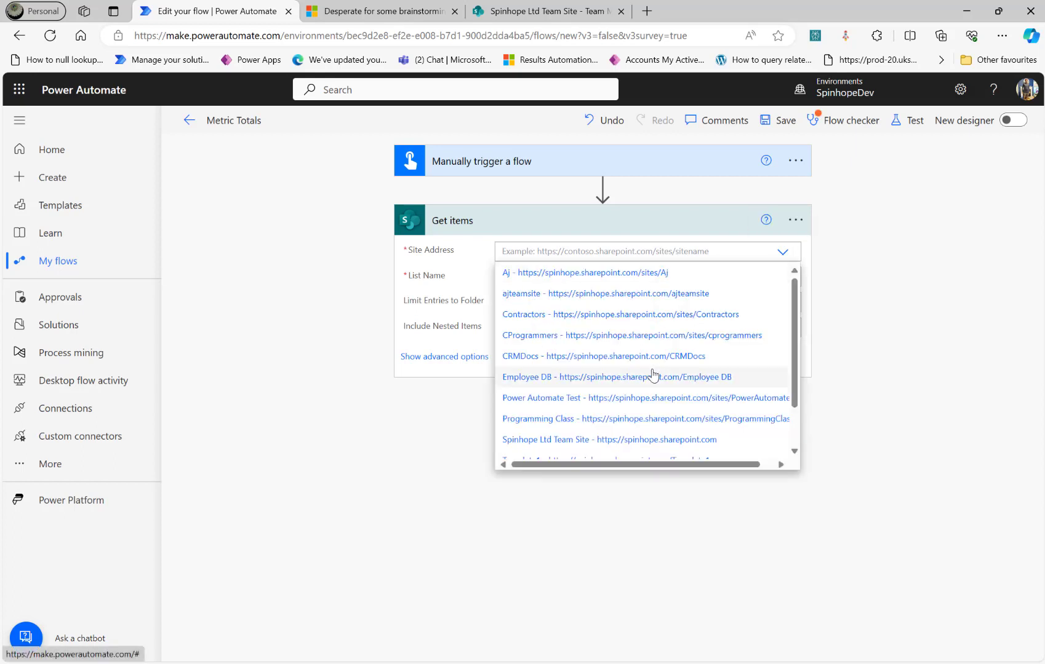
pyautogui.click(651, 441)
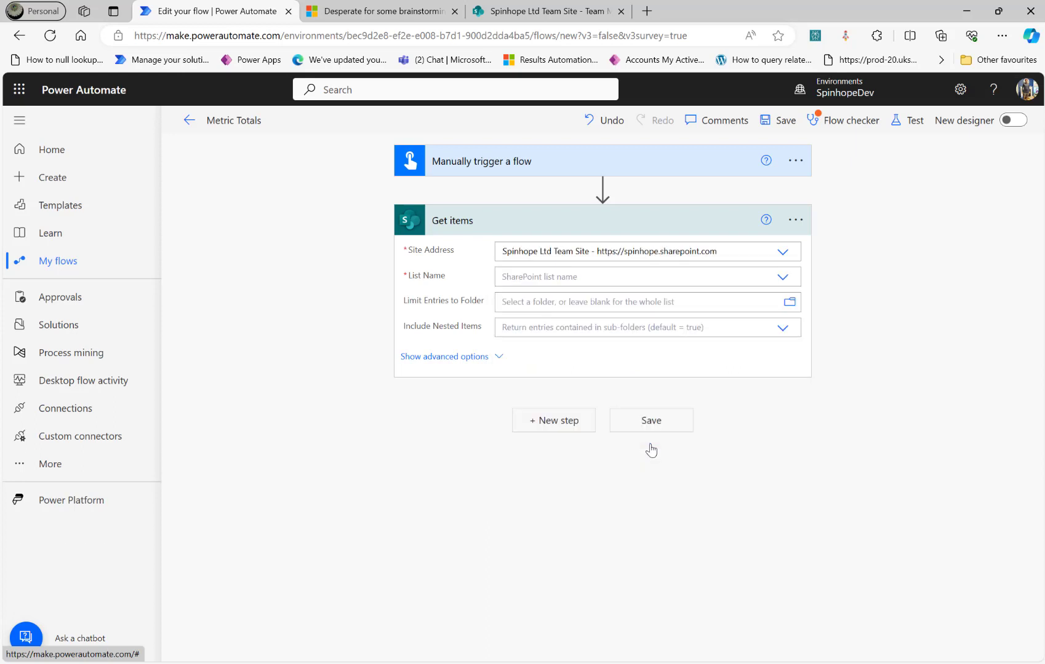
pyautogui.click(546, 278)
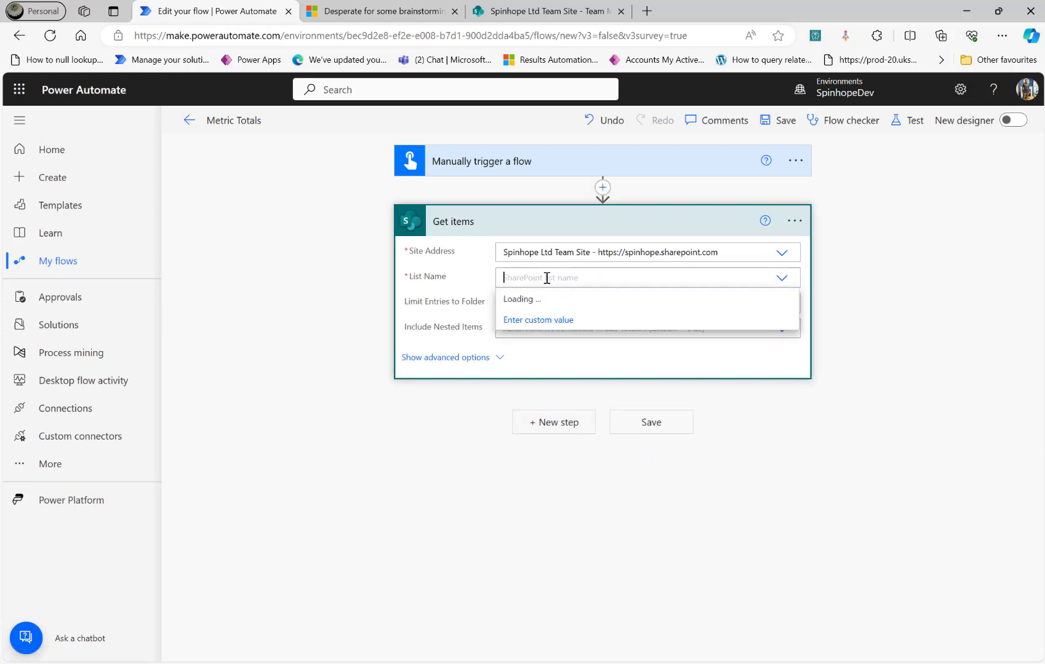
pyautogui.write('Team M')
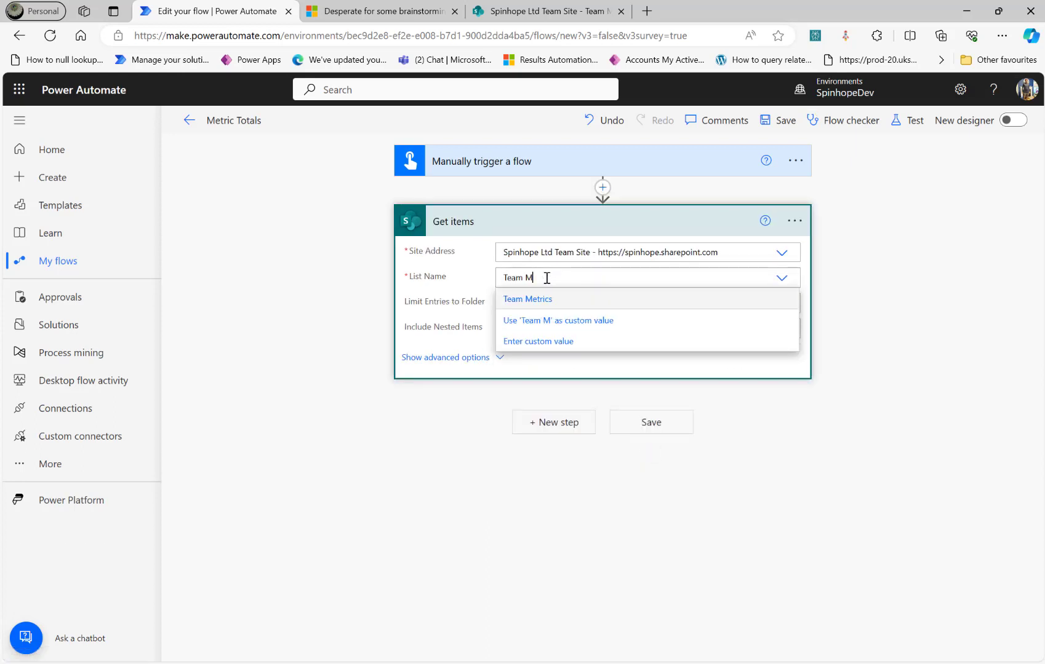
pyautogui.click(541, 299)
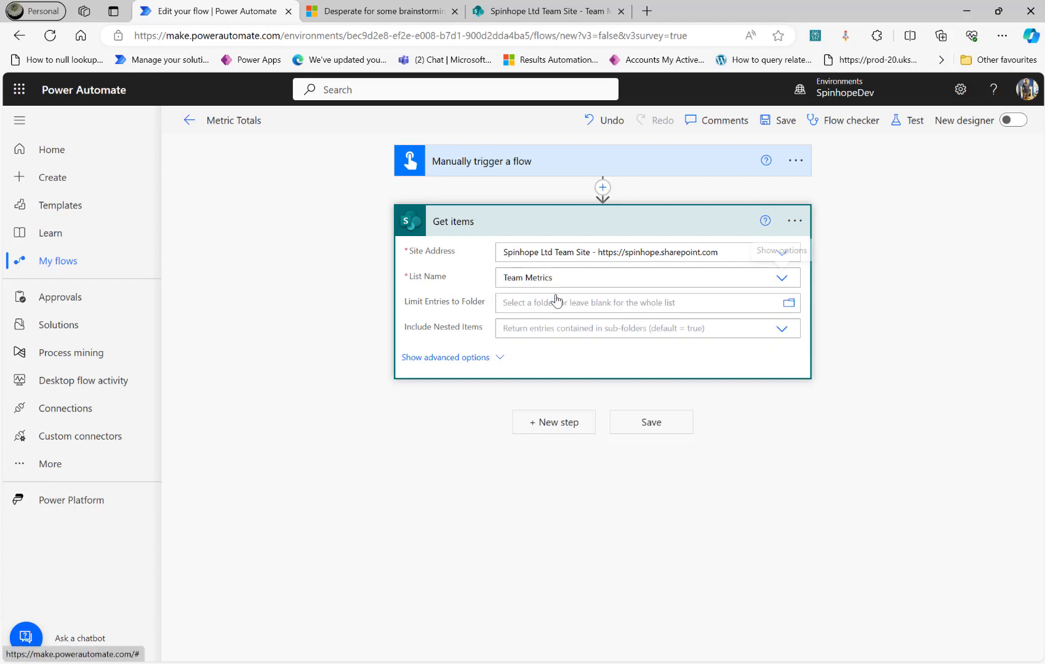
# In the SharePoint Team Metrics list, expand the Metric 1 group, remove the grouping by Metric and reapply it.
pyautogui.click(606, 7)
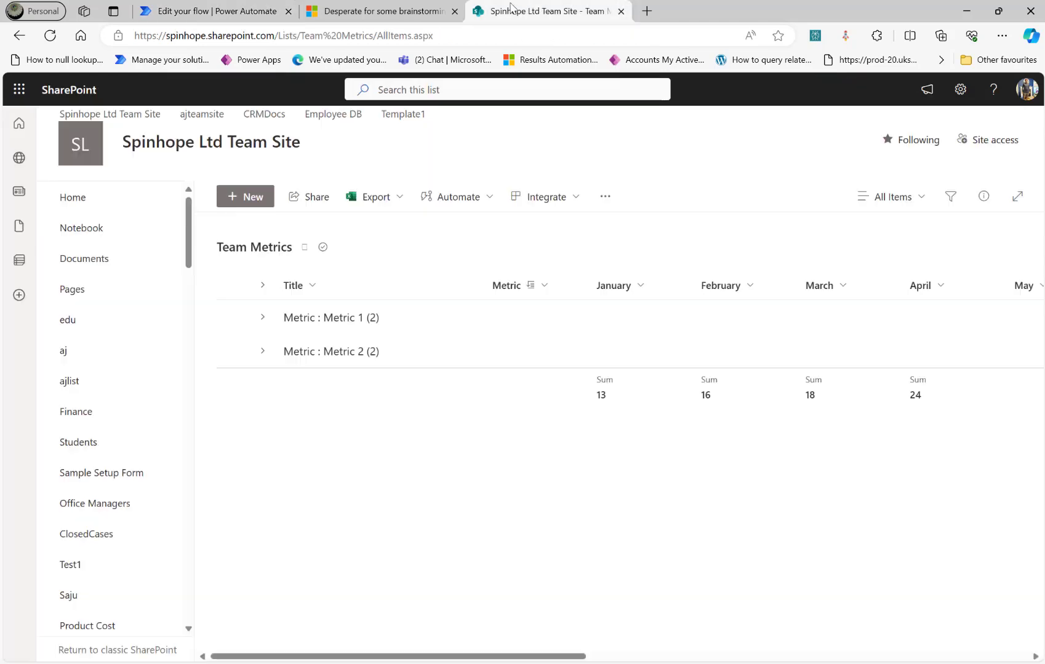
pyautogui.click(264, 317)
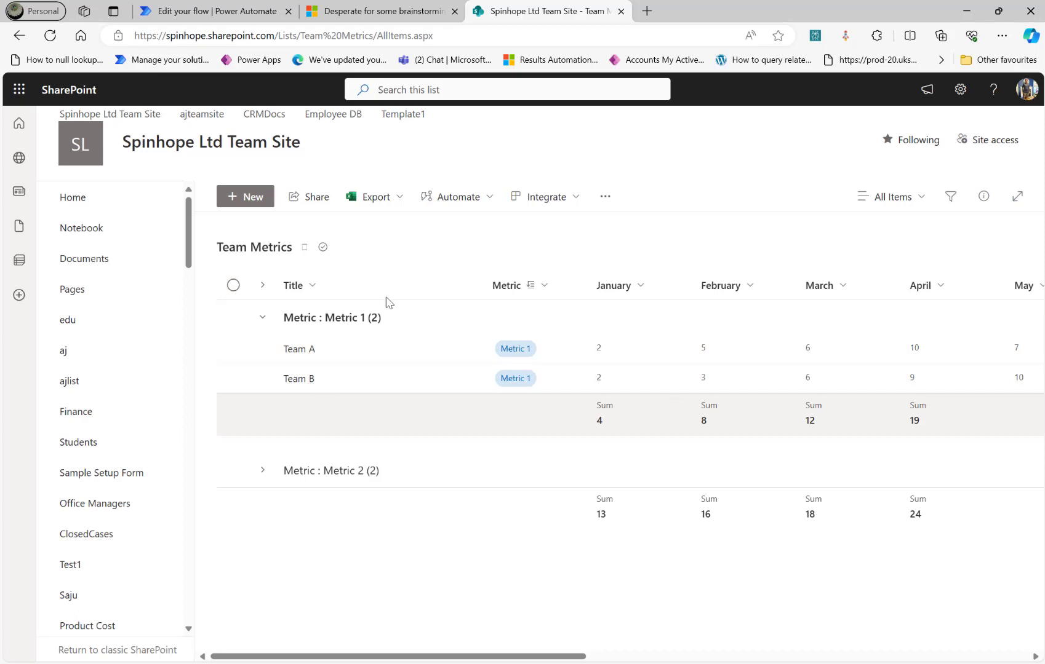
pyautogui.click(533, 285)
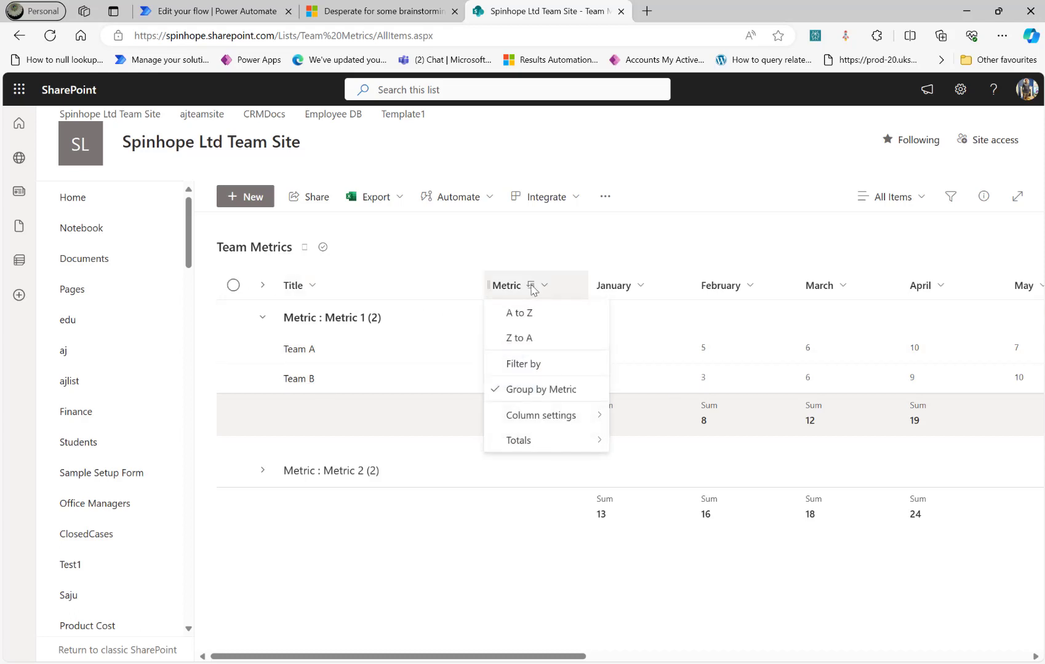
pyautogui.click(498, 390)
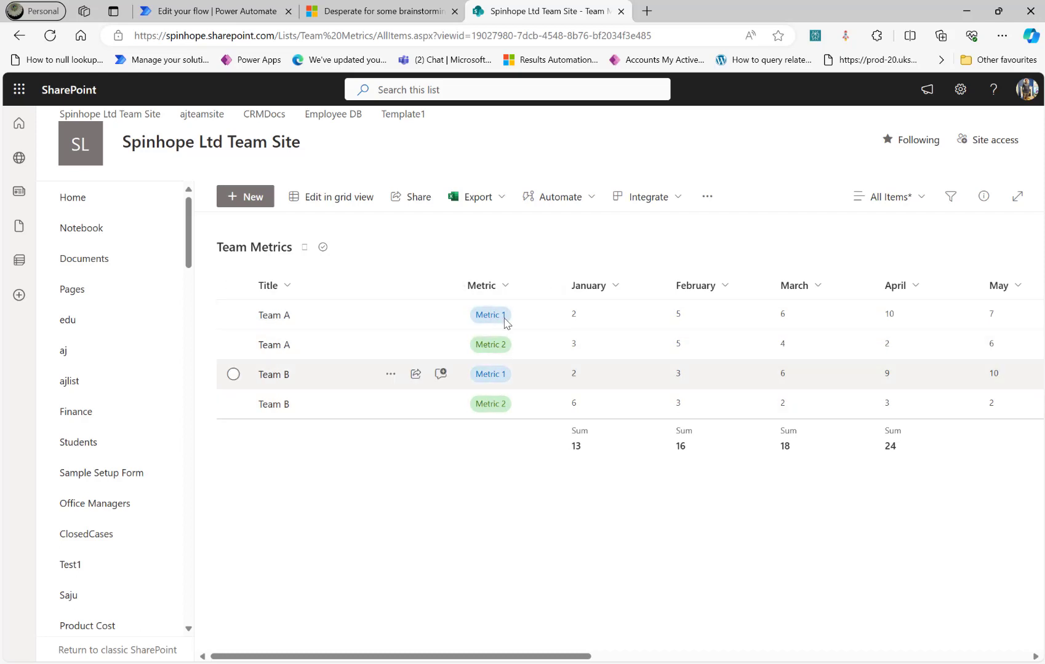
pyautogui.click(506, 285)
pyautogui.click(527, 388)
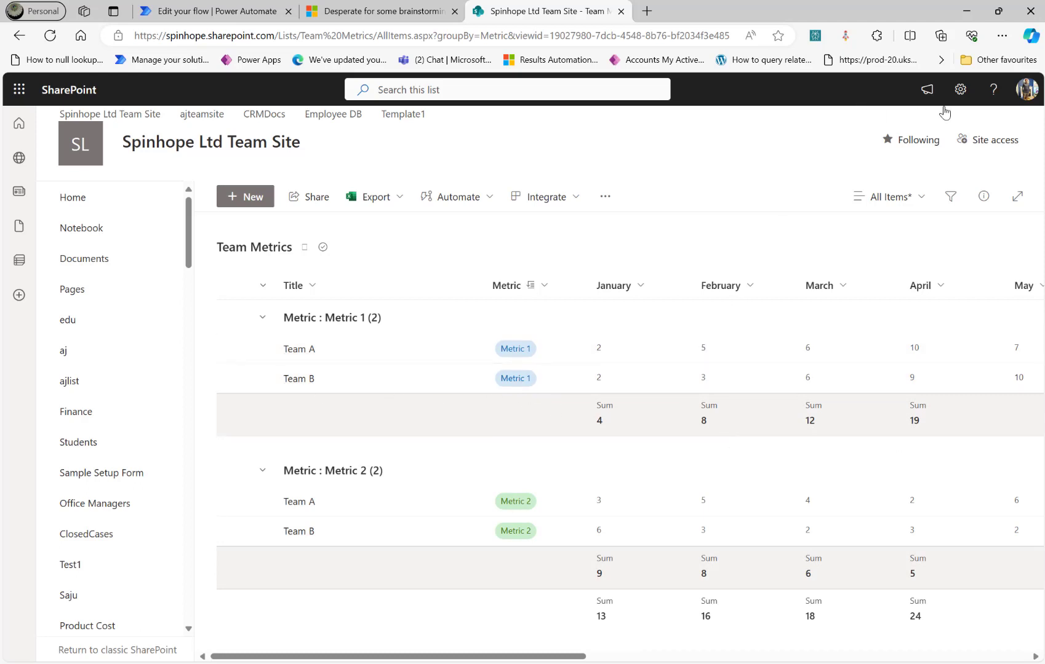
# Open the list settings of Team Metrics and bring up its All Items view for editing.
pyautogui.click(960, 89)
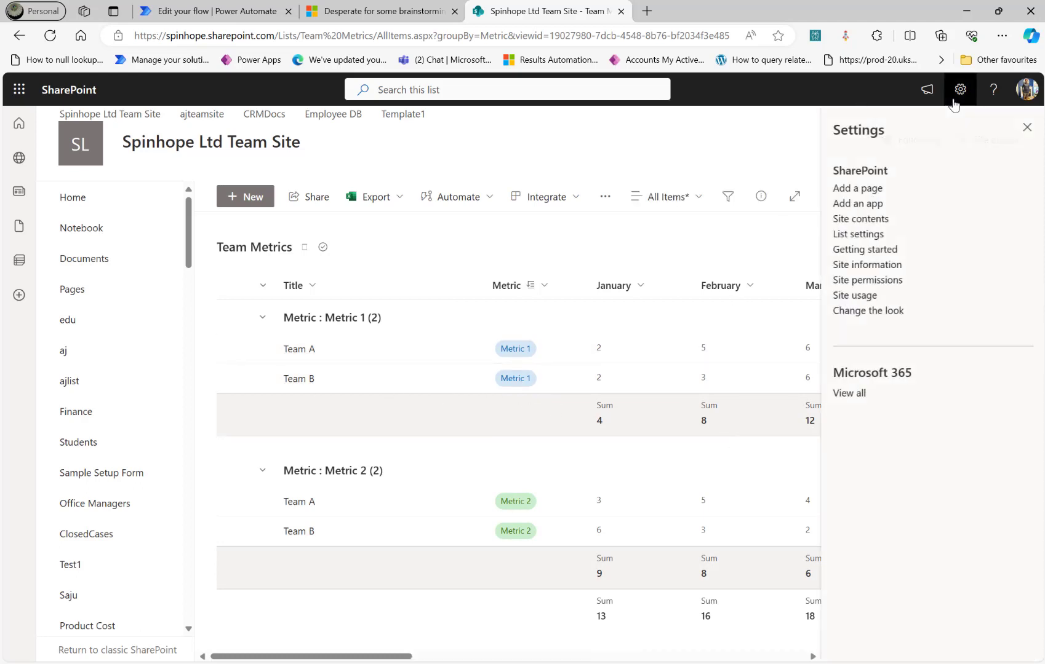
pyautogui.click(849, 240)
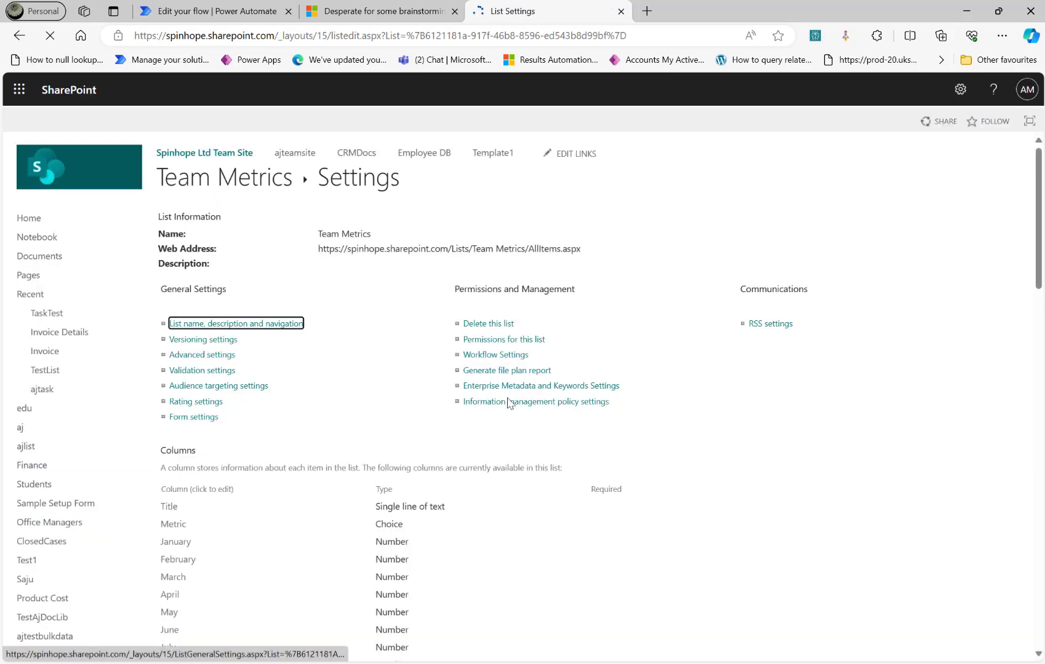
pyautogui.scroll(-10, 583, 396)
pyautogui.scroll(-1, 588, 396)
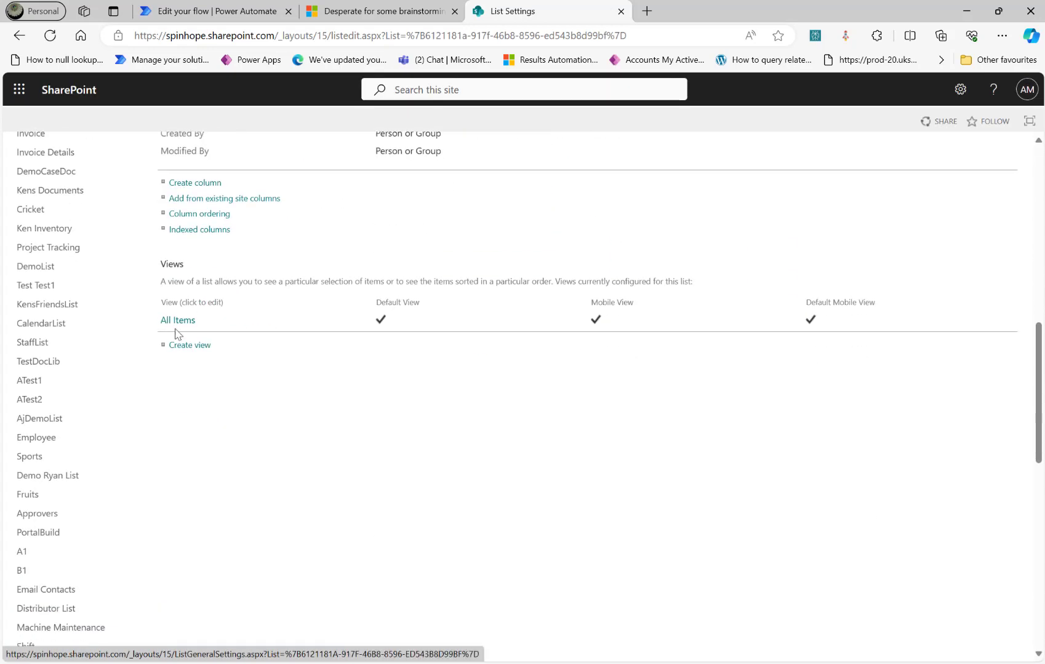
pyautogui.click(184, 325)
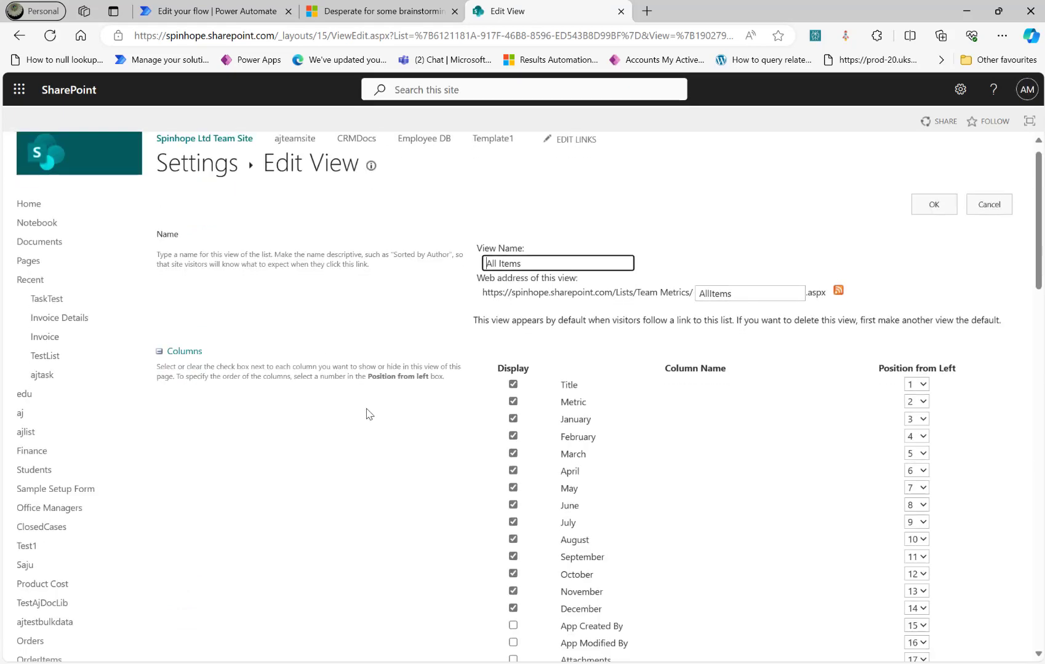
# Examine the view's Group By settings, cancel without saving, and return to the Team Metrics list.
pyautogui.scroll(-15, 369, 414)
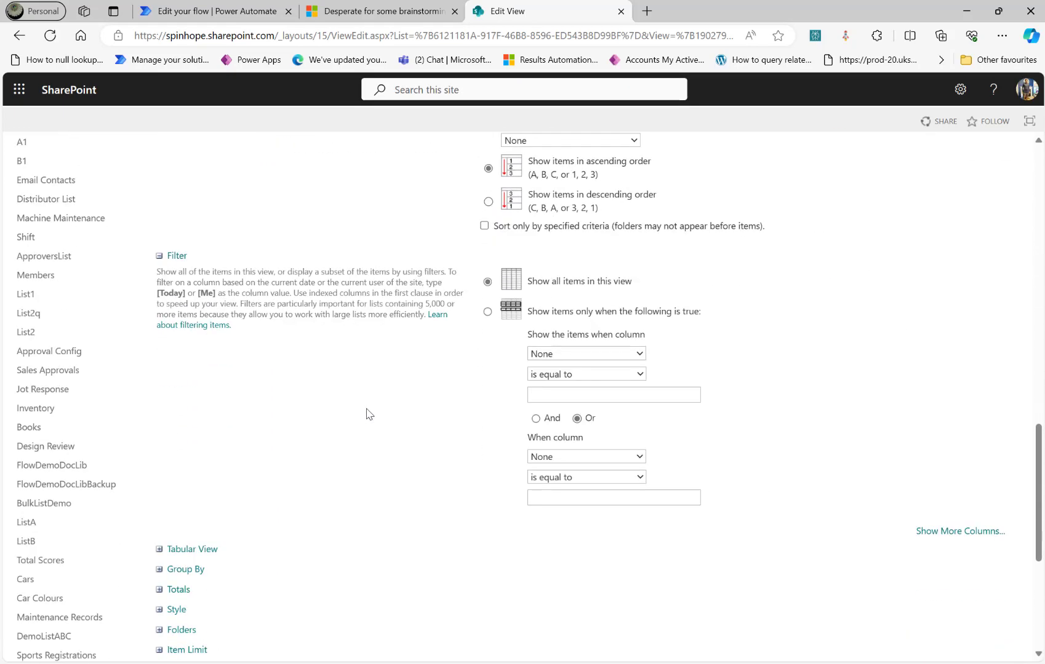
pyautogui.scroll(-4, 366, 414)
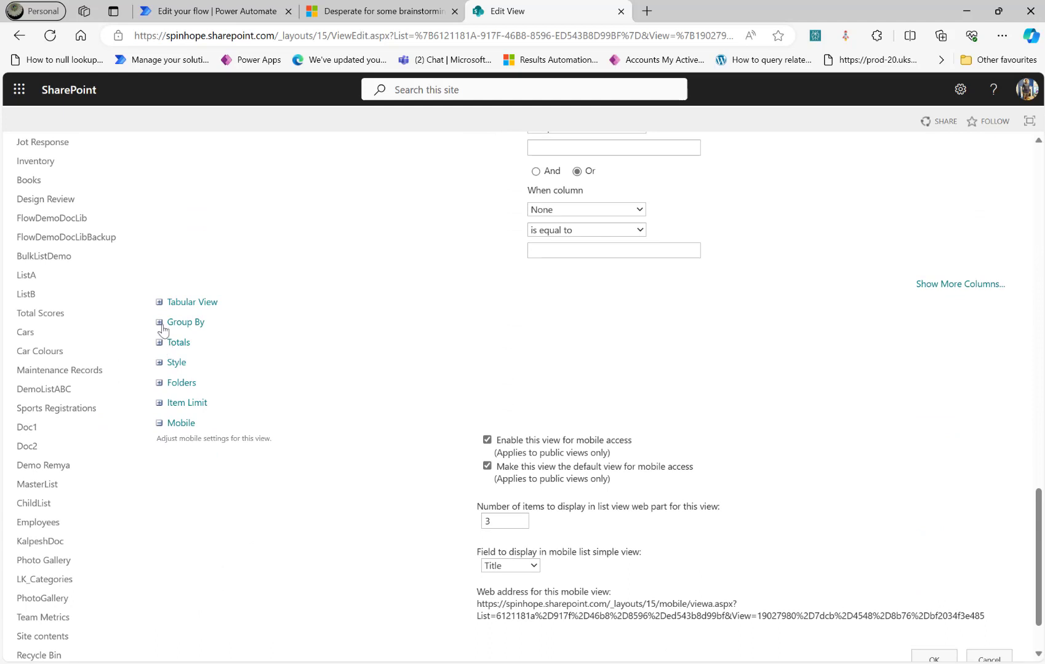
pyautogui.click(163, 331)
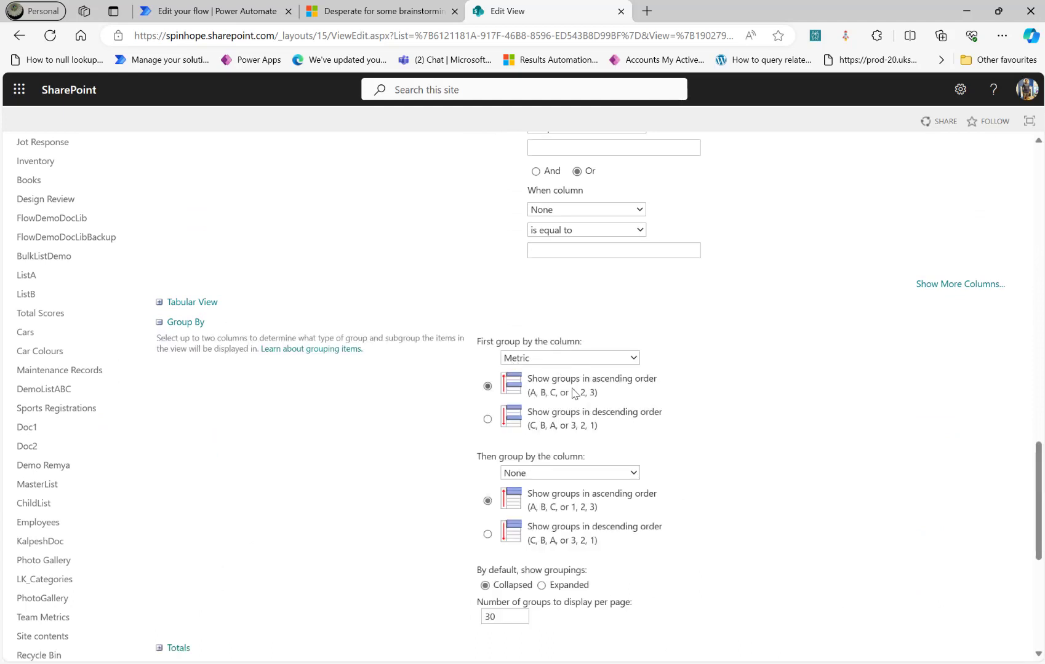
pyautogui.scroll(-6, 387, 407)
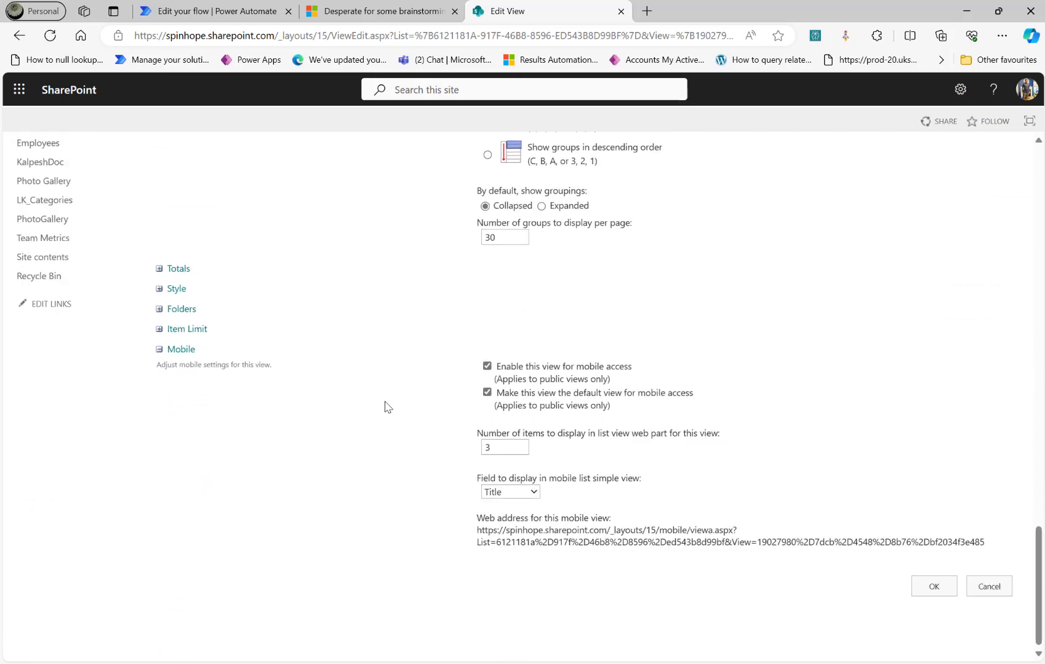
pyautogui.click(987, 585)
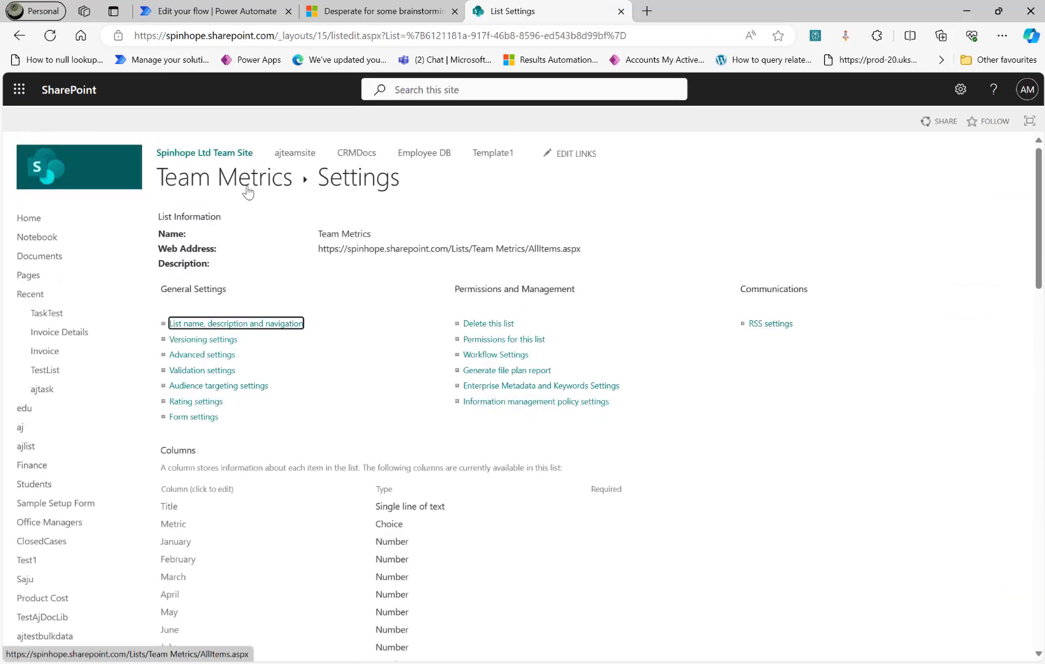
pyautogui.click(250, 178)
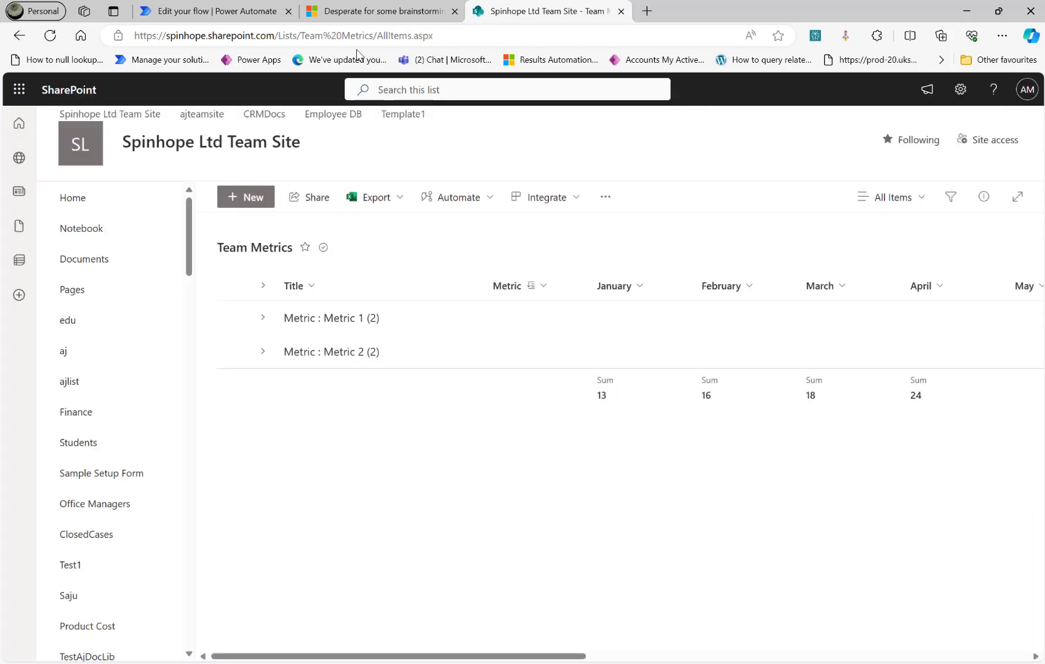
# Review the forum post's input list and the flow's Get items action, and return to the SharePoint list.
pyautogui.click(344, 14)
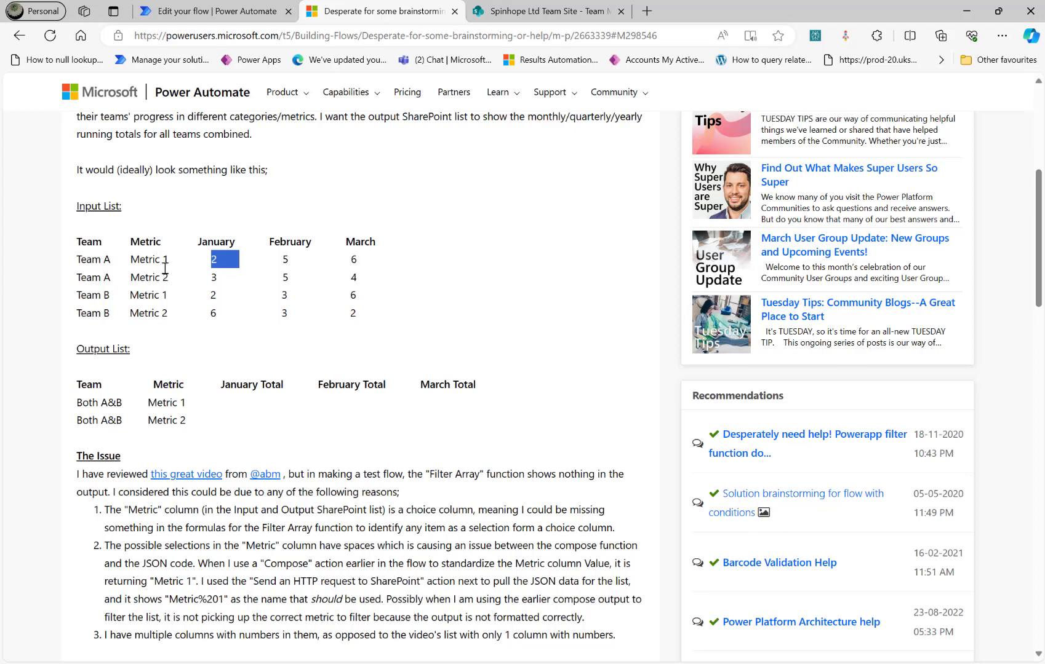
pyautogui.click(206, 12)
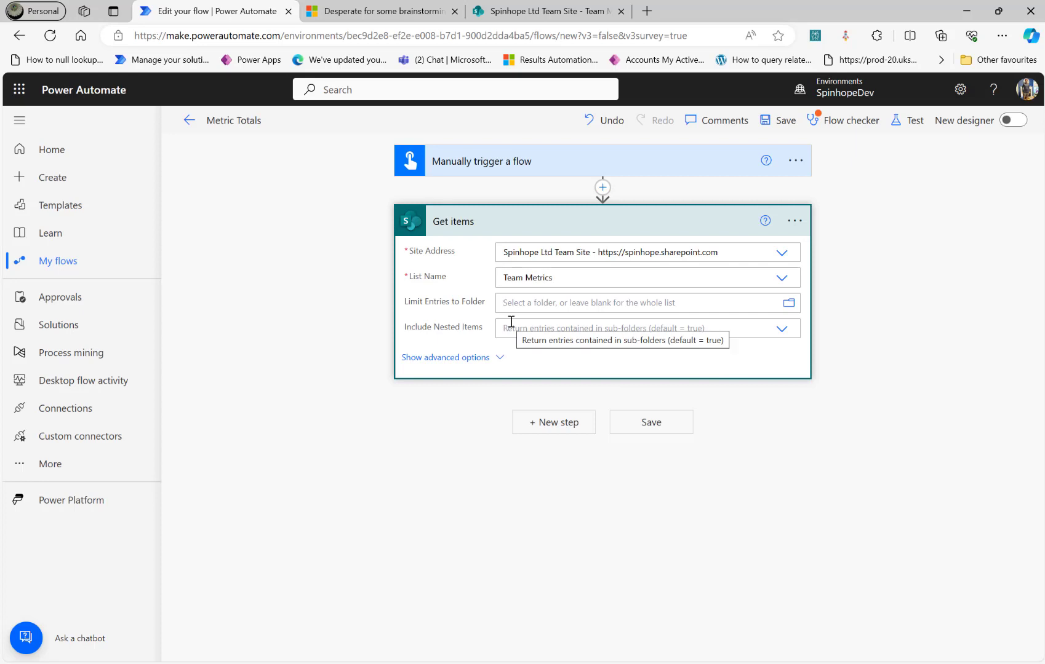
pyautogui.click(506, 10)
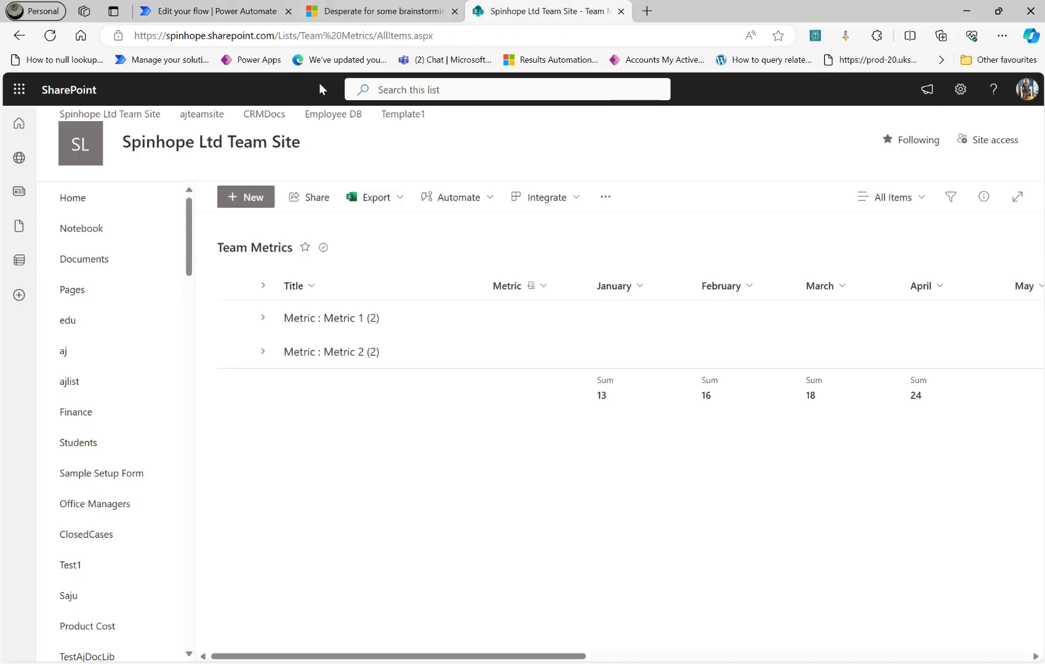
# Expand the Metric 1 group and remove the grouping by Metric from the Team Metrics list.
pyautogui.click(263, 320)
pyautogui.click(532, 290)
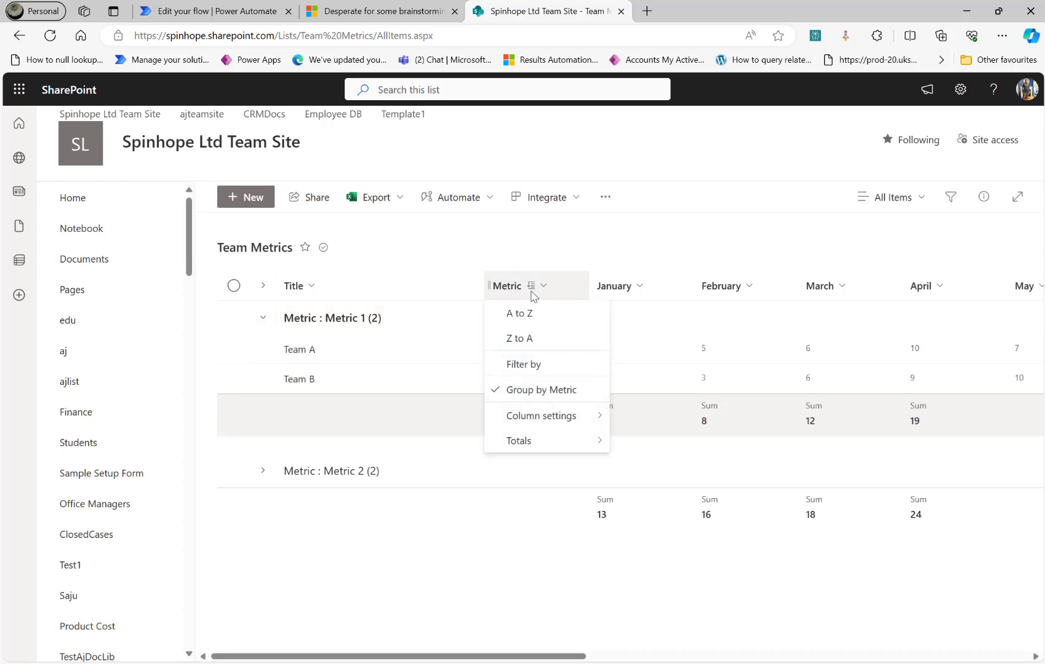
pyautogui.click(529, 393)
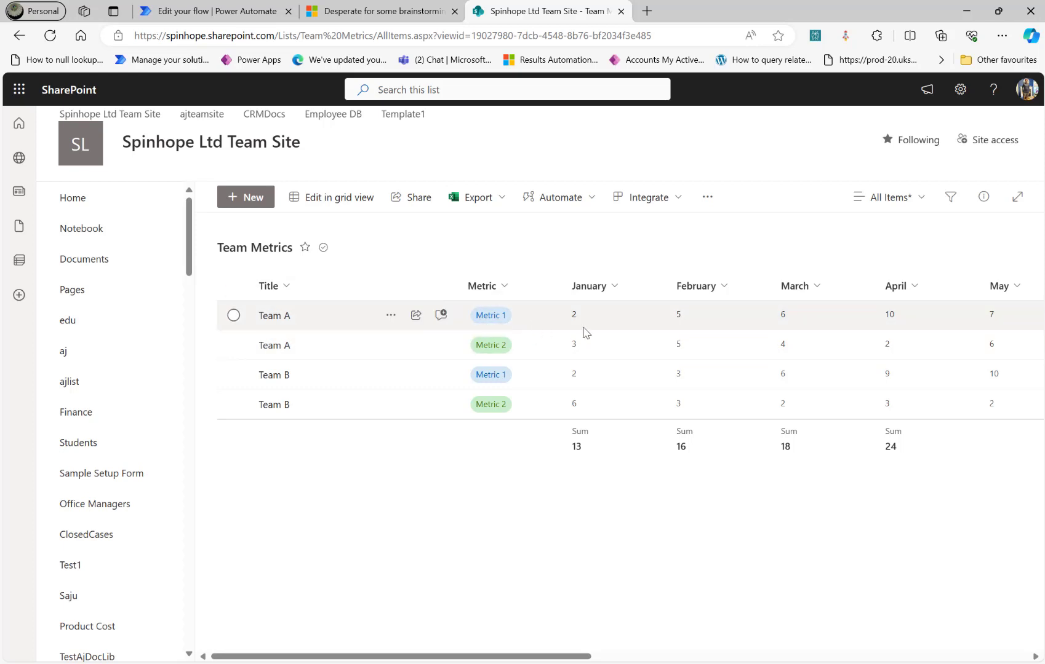
# Select the Metric 1 rows of Team A and Team B, and switch back to the Power Automate flow.
pyautogui.click(233, 315)
pyautogui.click(234, 374)
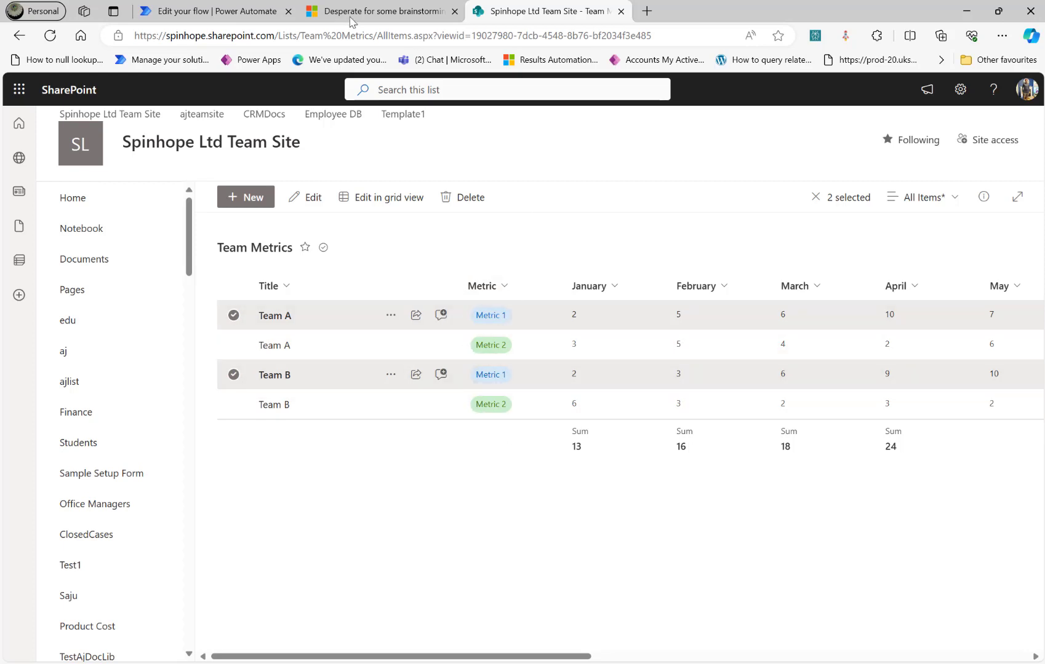
pyautogui.click(253, 12)
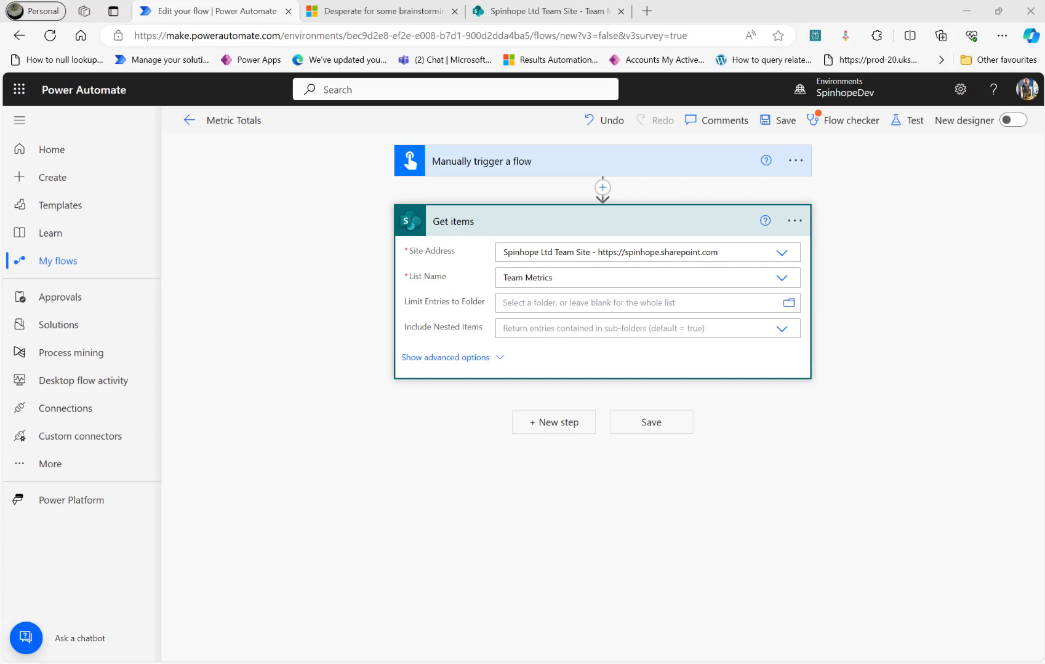
# Add a Data Operation Select action after Get items, with the Get items value list as its From input.
pyautogui.click(553, 426)
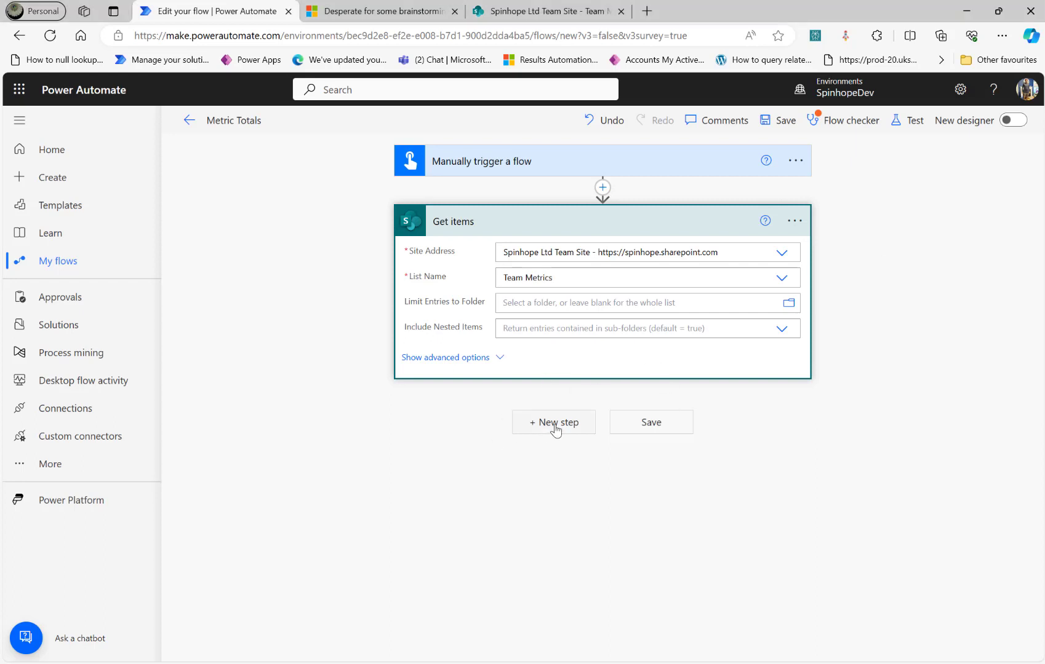
pyautogui.write('se')
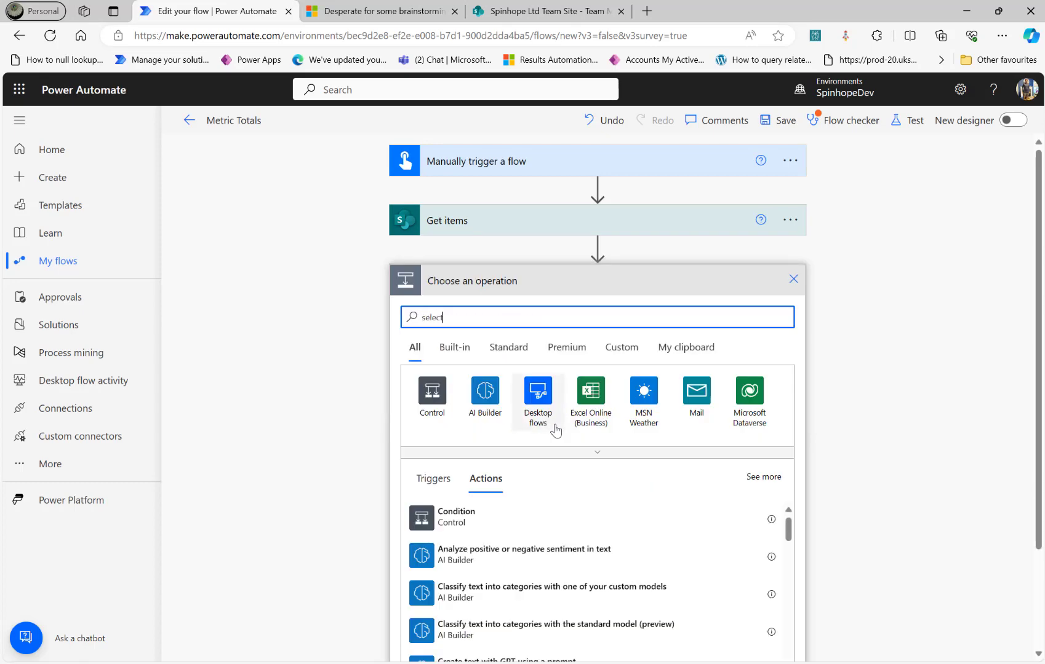
pyautogui.write('lect')
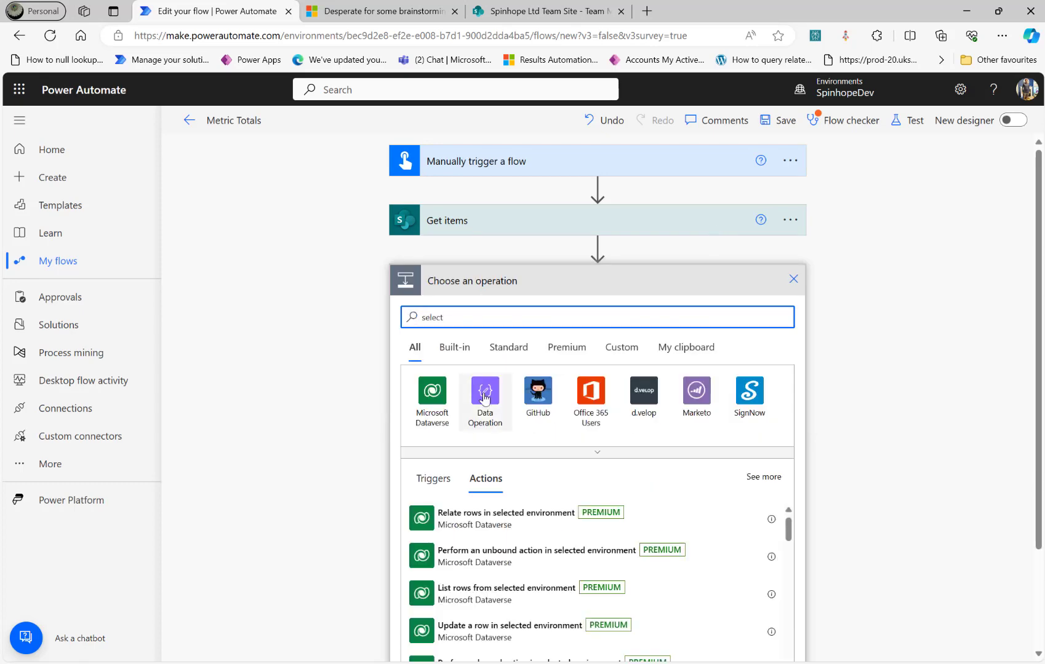
pyautogui.click(484, 397)
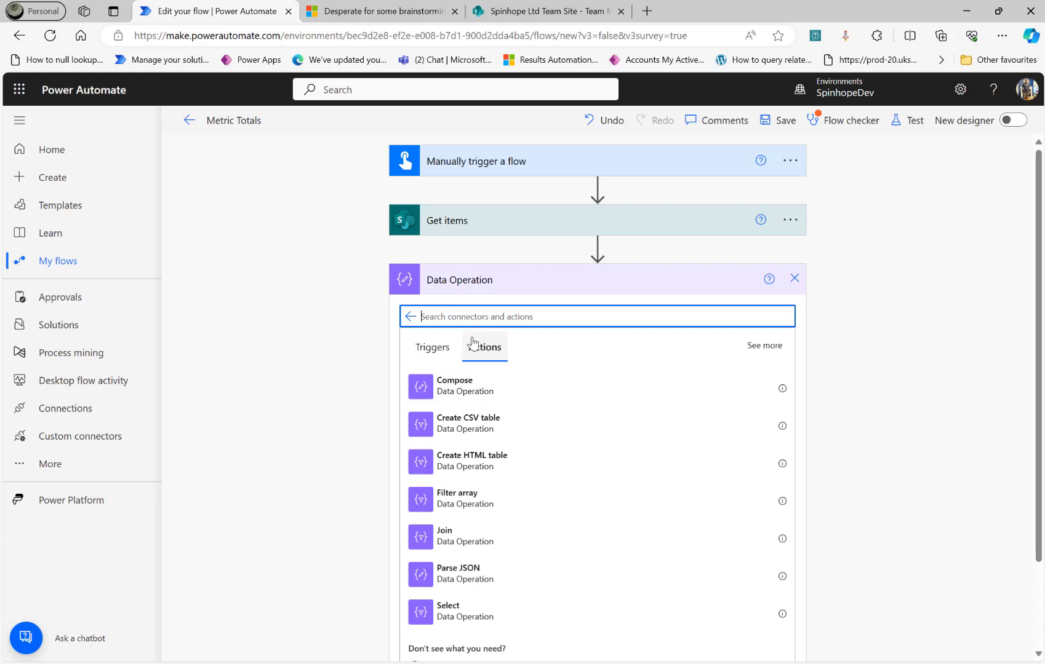
pyautogui.write('select')
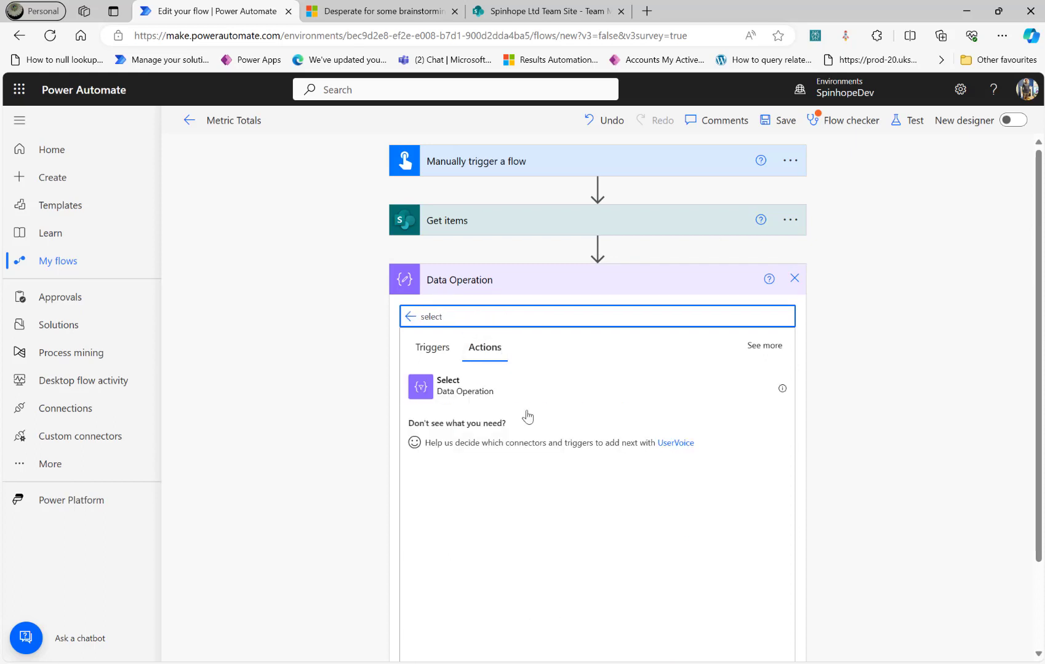
pyautogui.click(449, 392)
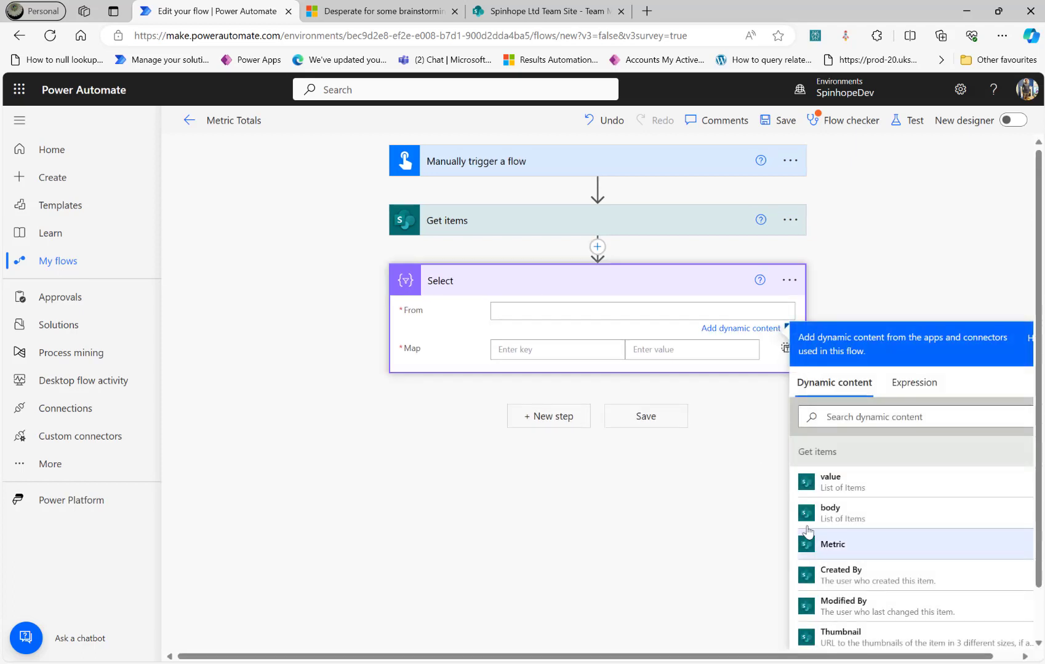
pyautogui.click(830, 484)
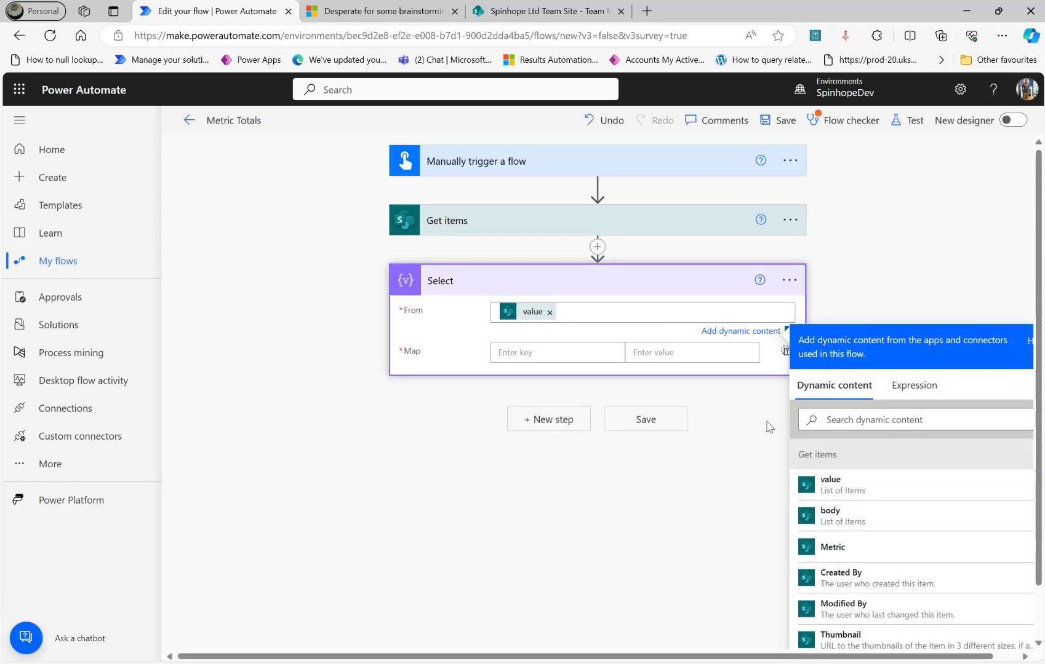
# Switch the Select action's Map to text mode and map it to the Metric dynamic content from Get items.
pyautogui.click(782, 379)
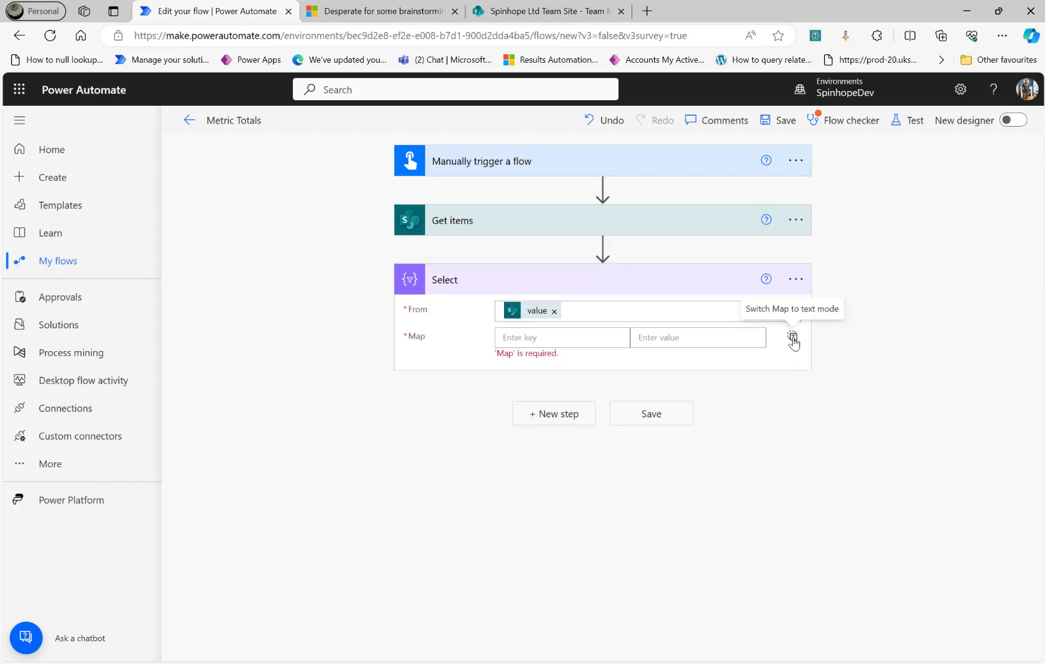
pyautogui.click(792, 339)
pyautogui.click(650, 337)
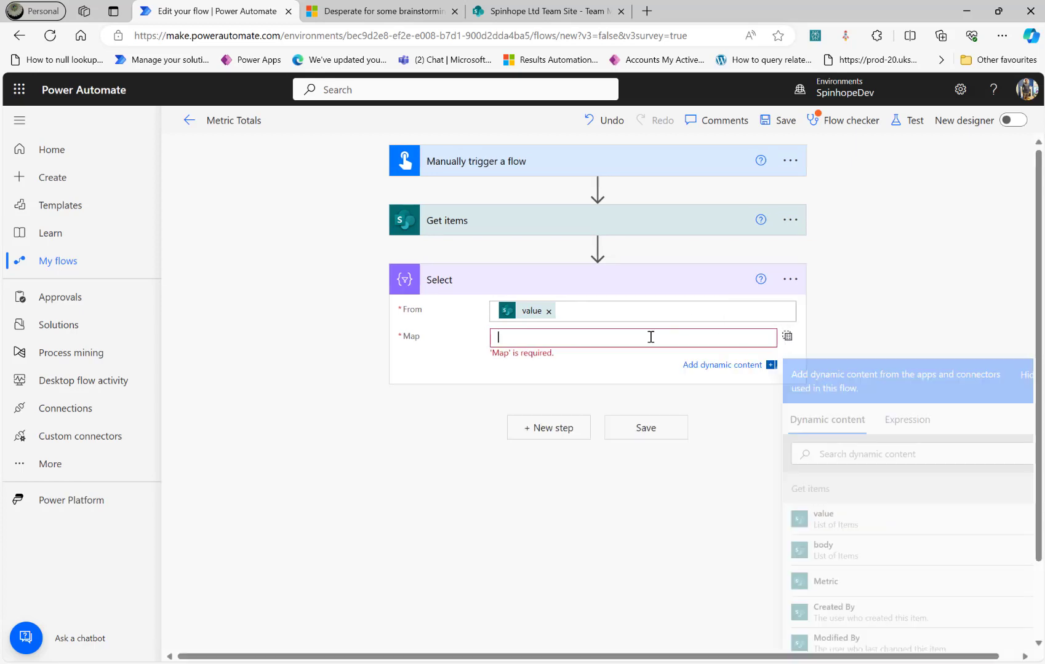
pyautogui.click(844, 455)
pyautogui.write('me')
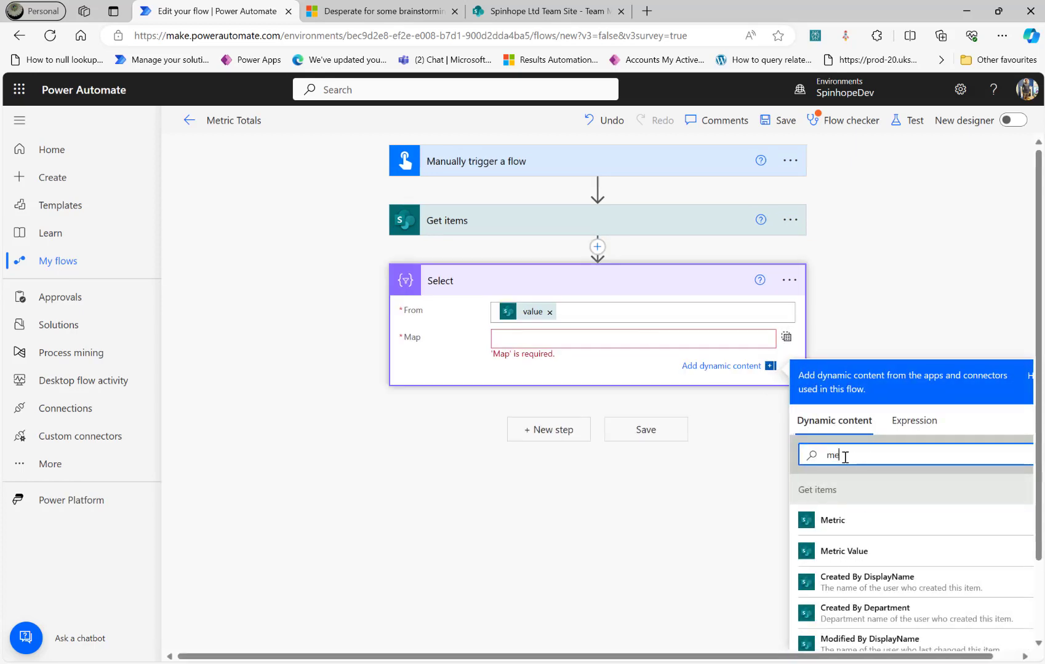
pyautogui.write('tri')
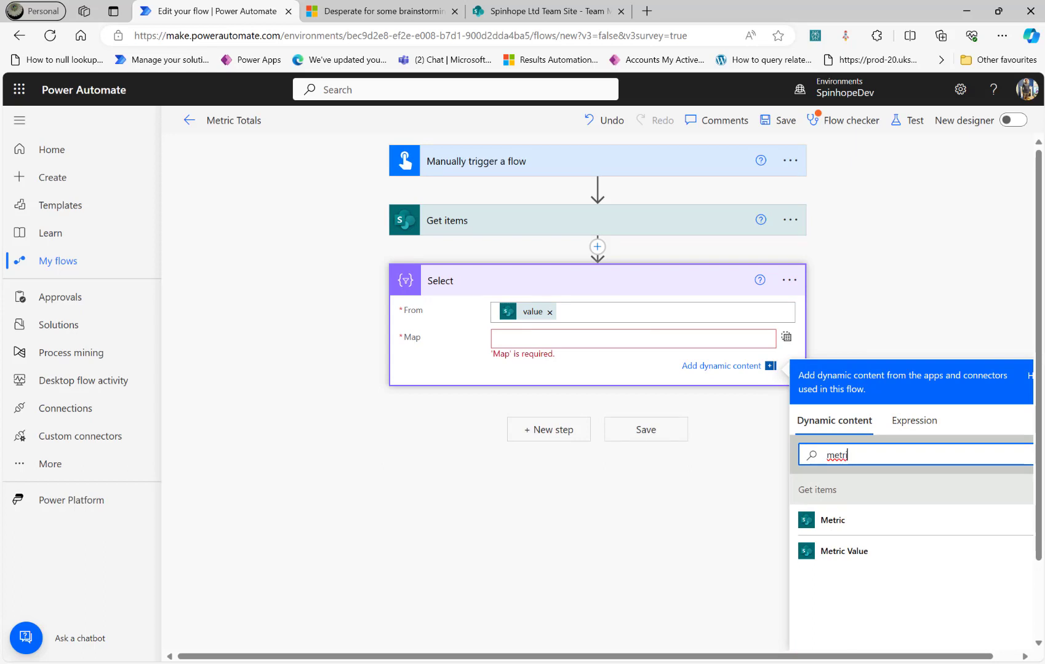
pyautogui.click(834, 532)
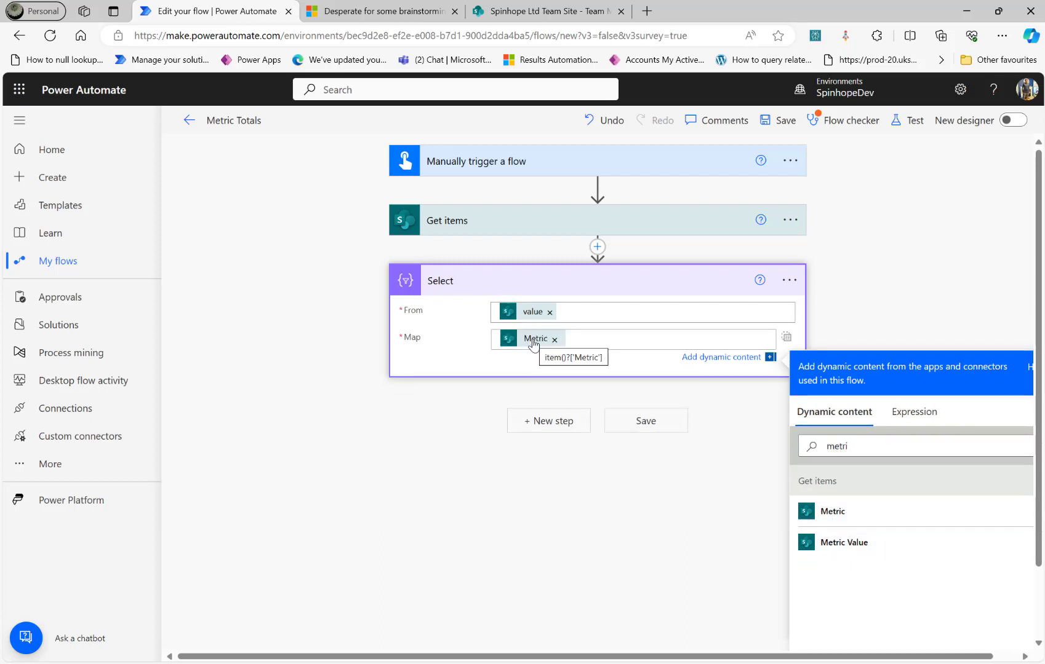
# Save the Metric Totals flow and test it with a manual run, dismissing the flow checker.
pyautogui.click(908, 126)
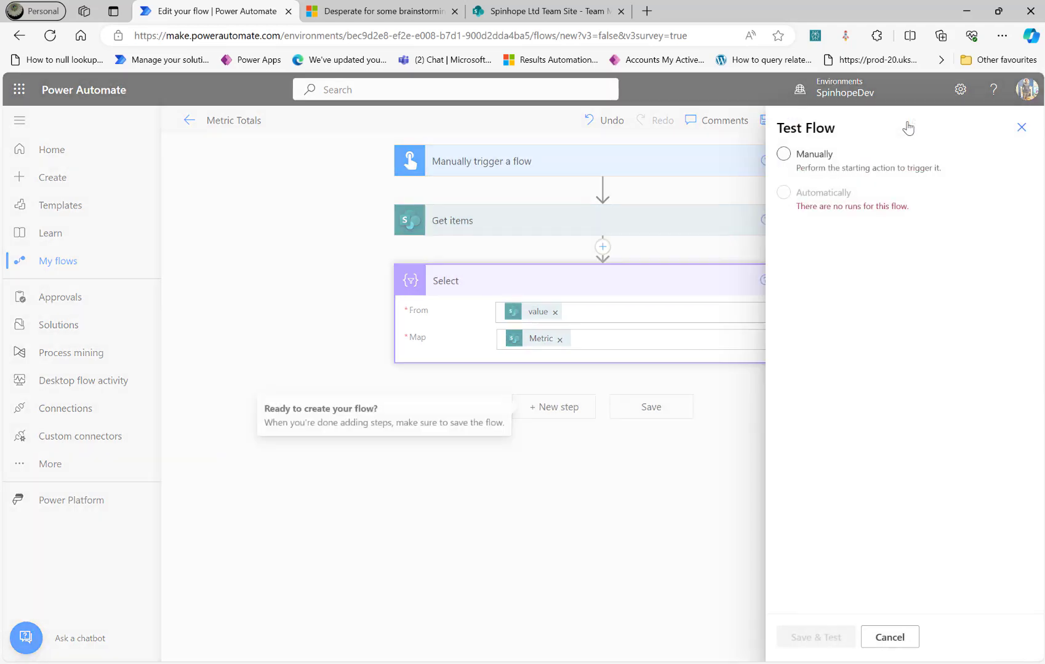
pyautogui.click(803, 162)
pyautogui.click(814, 642)
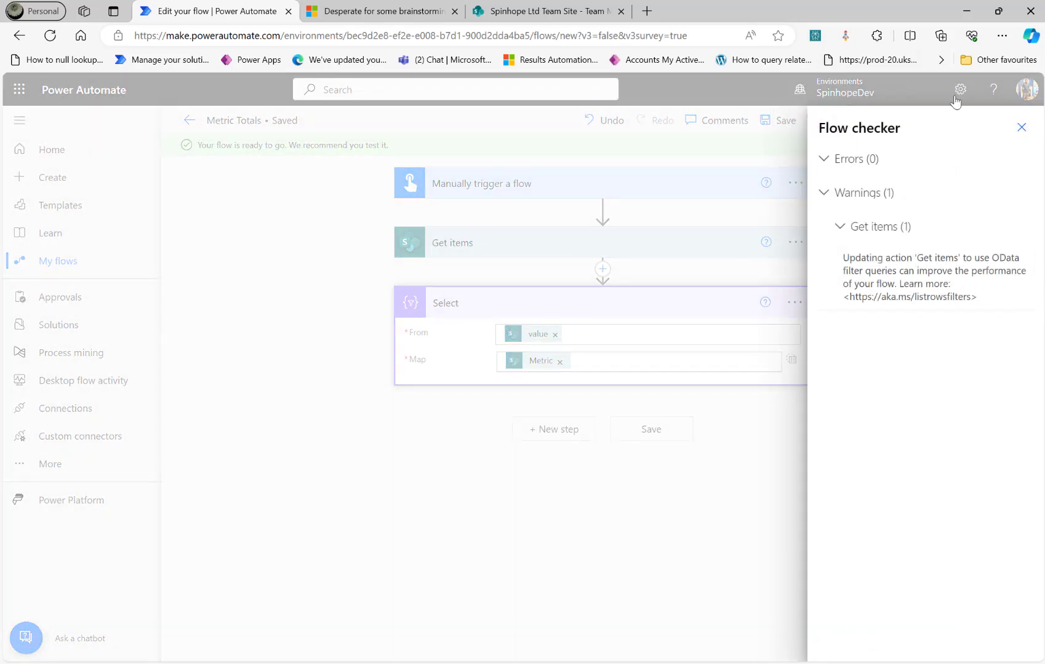
pyautogui.click(1020, 129)
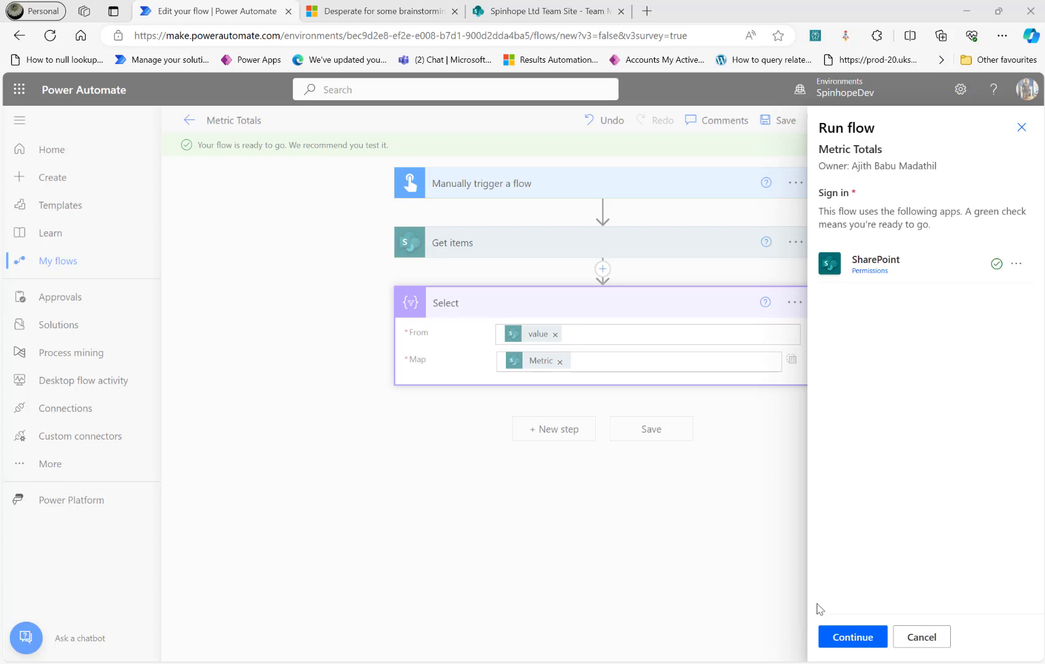
pyautogui.click(848, 639)
pyautogui.click(849, 638)
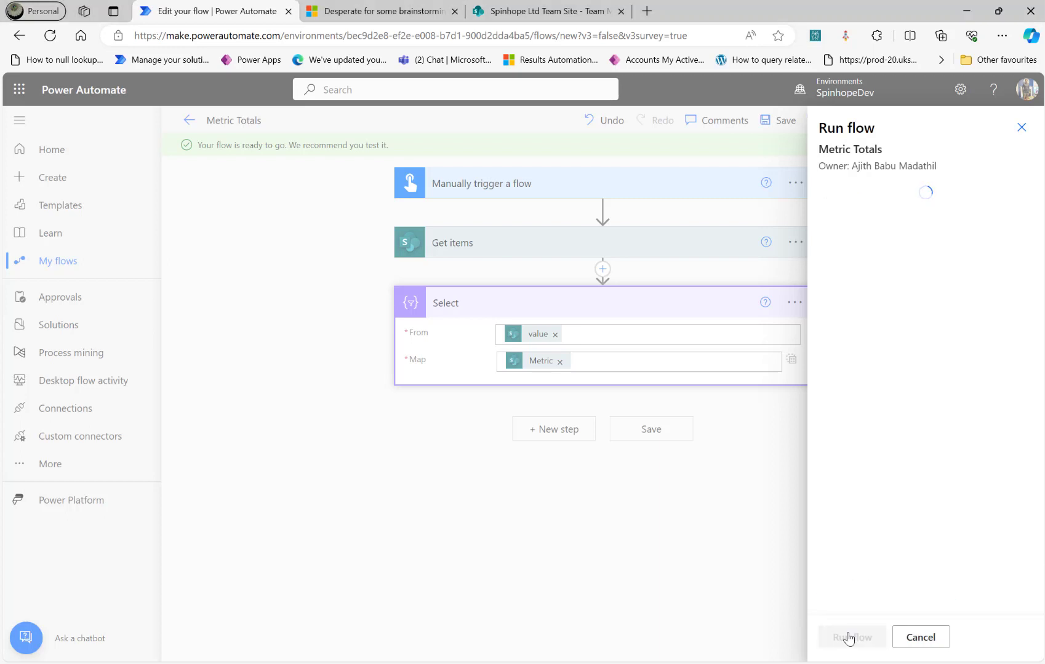
pyautogui.click(847, 637)
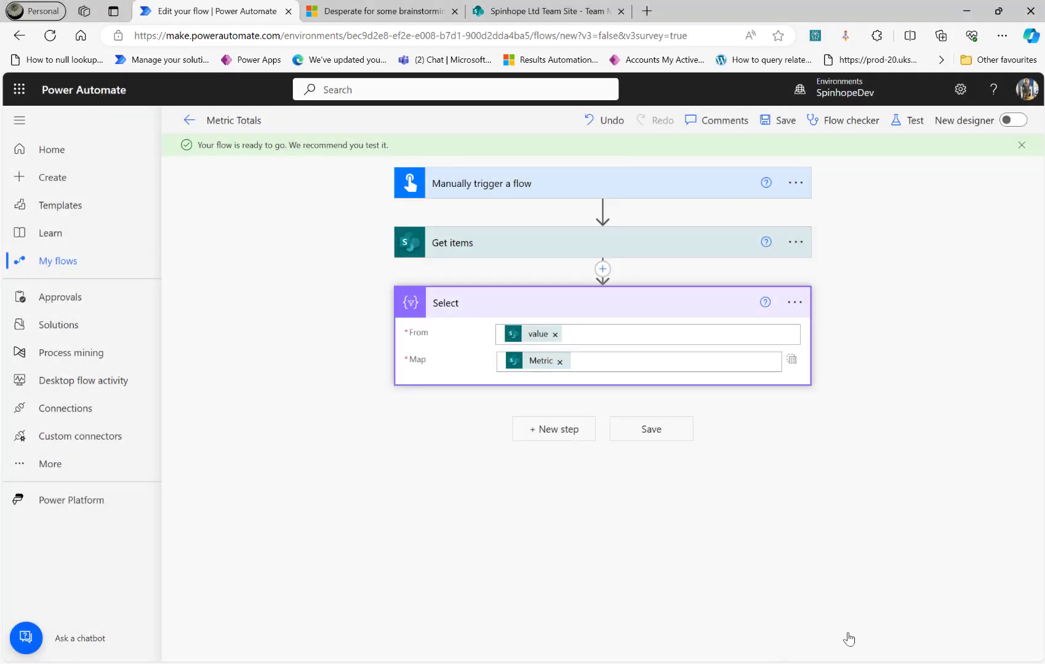
# Examine the Select action's output in the flow run and compare it with the Metric column of the SharePoint list.
pyautogui.click(557, 323)
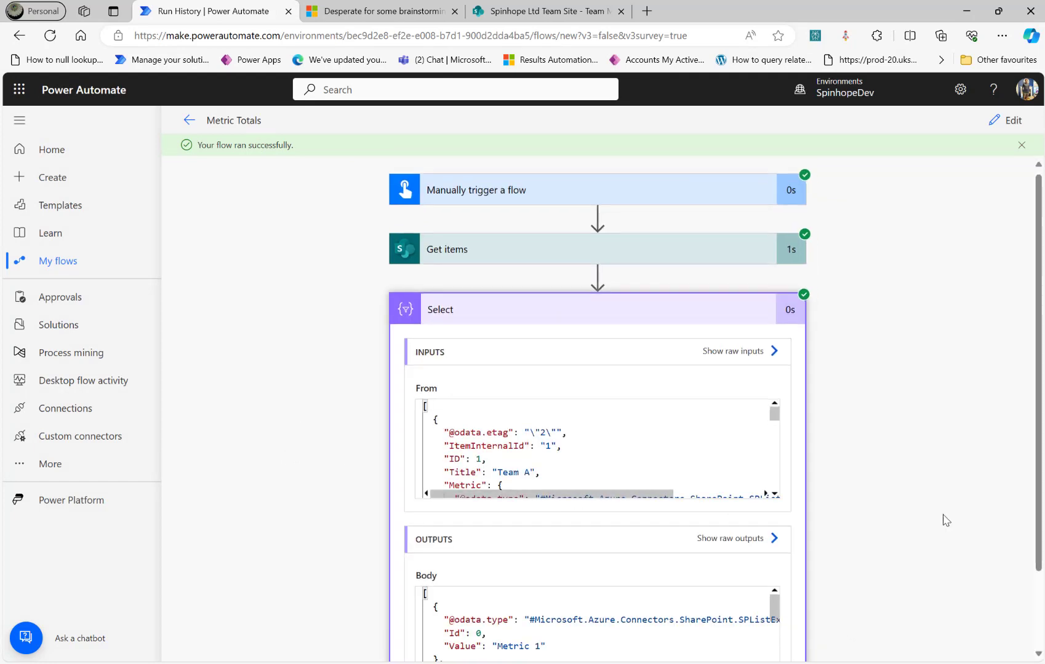
pyautogui.scroll(-2, 947, 519)
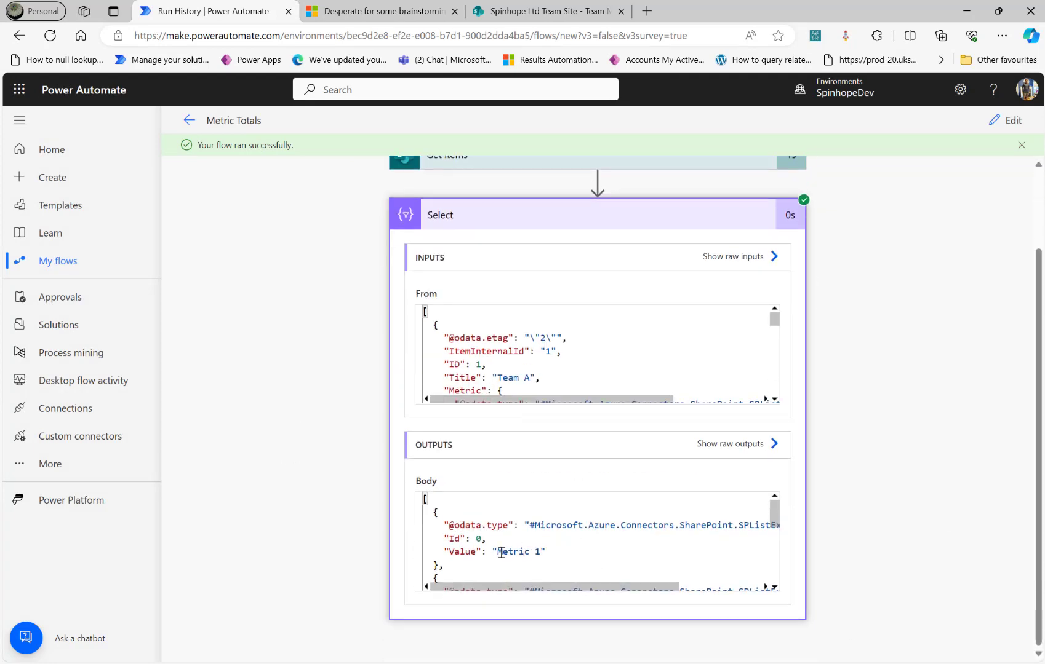
pyautogui.moveTo(446, 548); pyautogui.dragTo(610, 546)
pyautogui.scroll(-3, 625, 545)
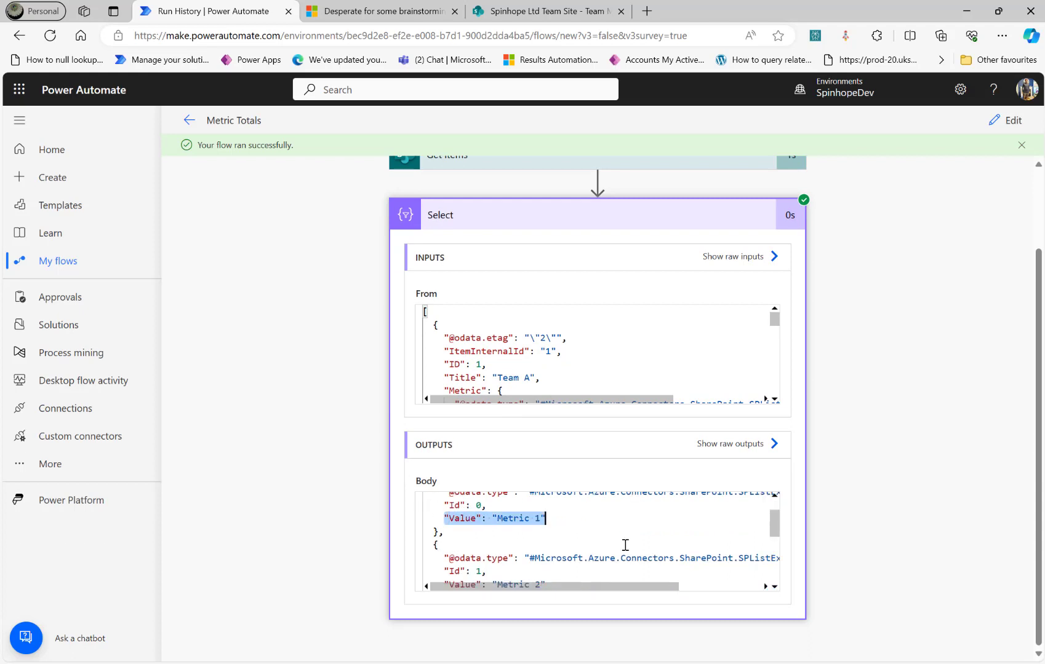
pyautogui.scroll(-2, 561, 535)
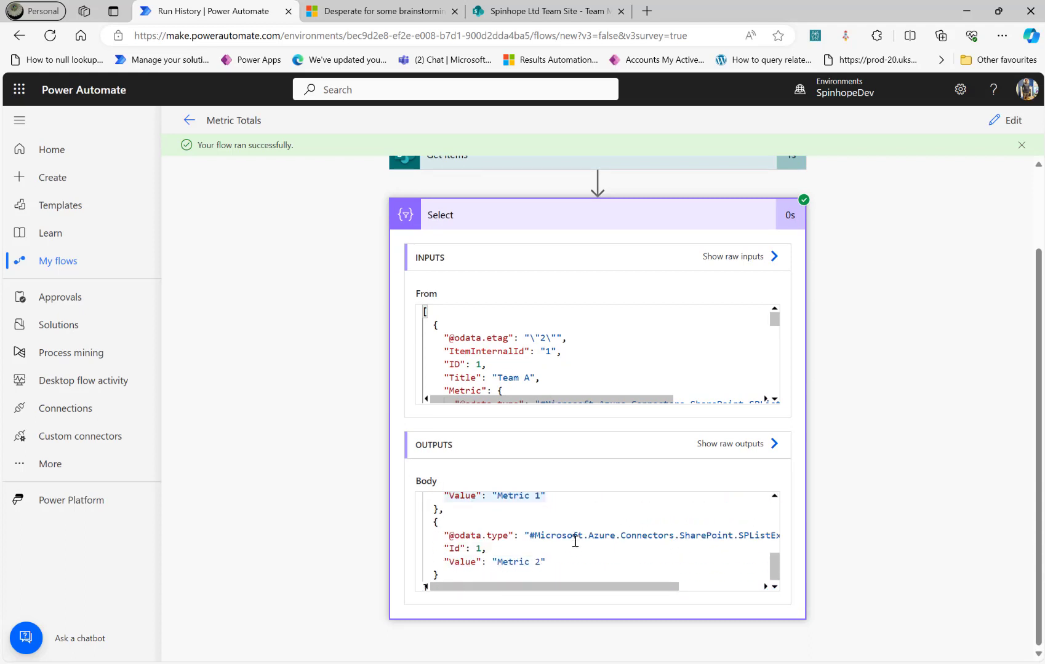
pyautogui.scroll(-1, 566, 508)
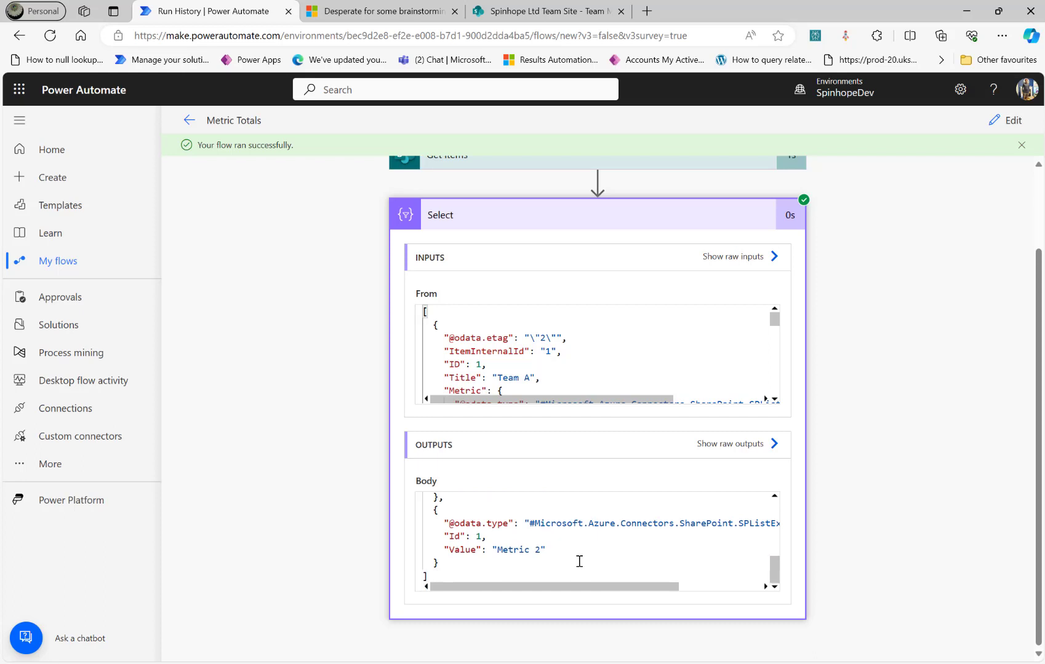
pyautogui.scroll(3, 573, 559)
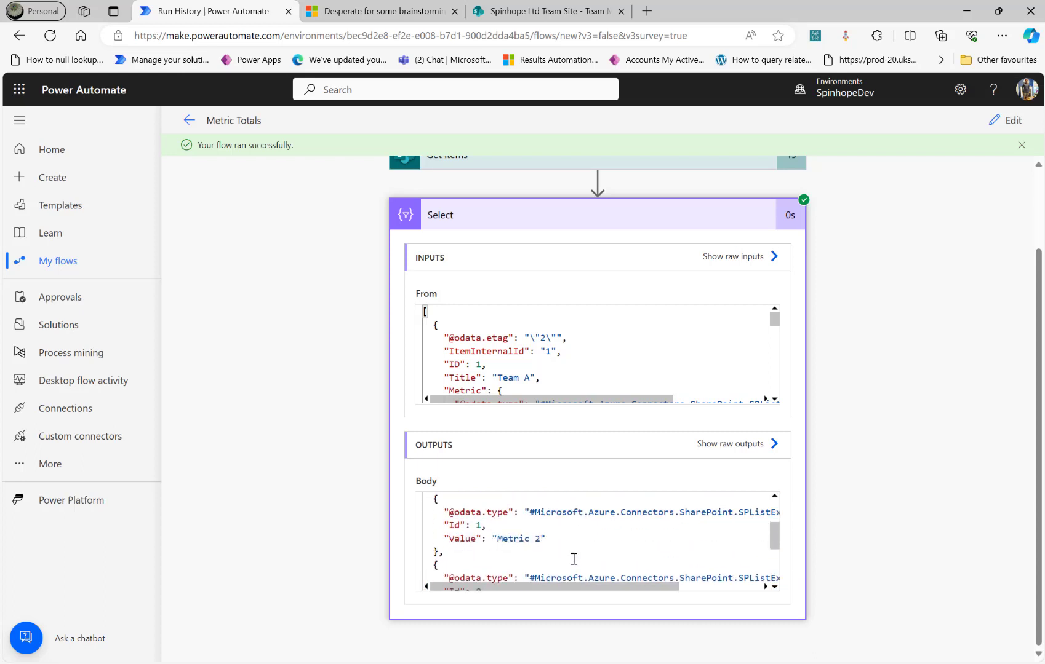
pyautogui.scroll(-2, 574, 559)
pyautogui.click(511, 11)
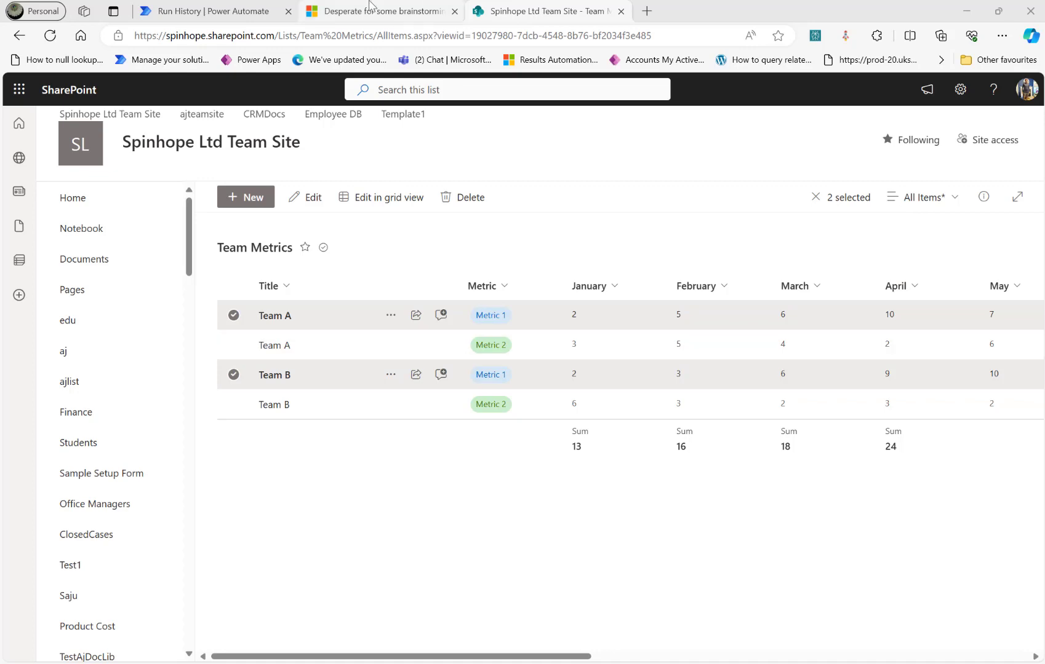
pyautogui.click(210, 19)
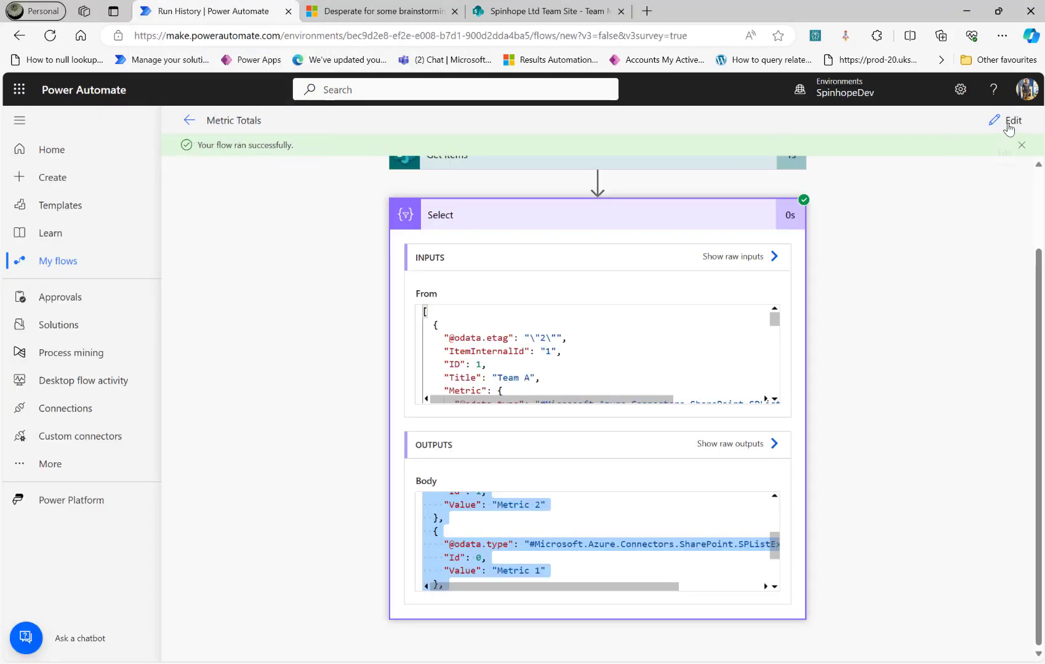
# Edit the flow and replace Metric with the Metric Value dynamic content in the Select action's Map.
pyautogui.click(1009, 131)
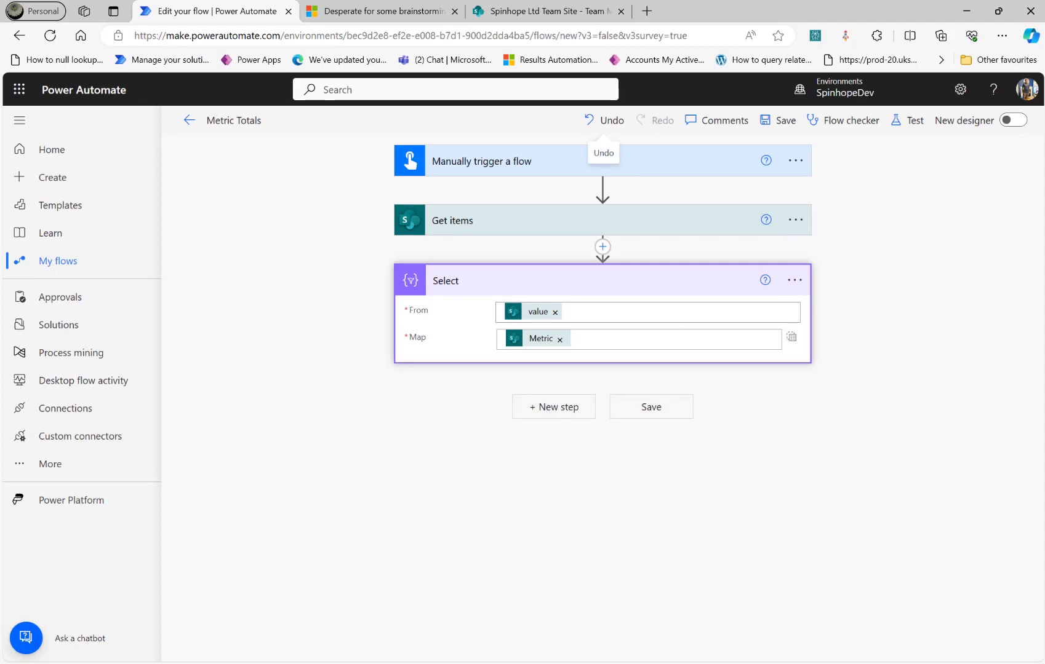
pyautogui.click(560, 340)
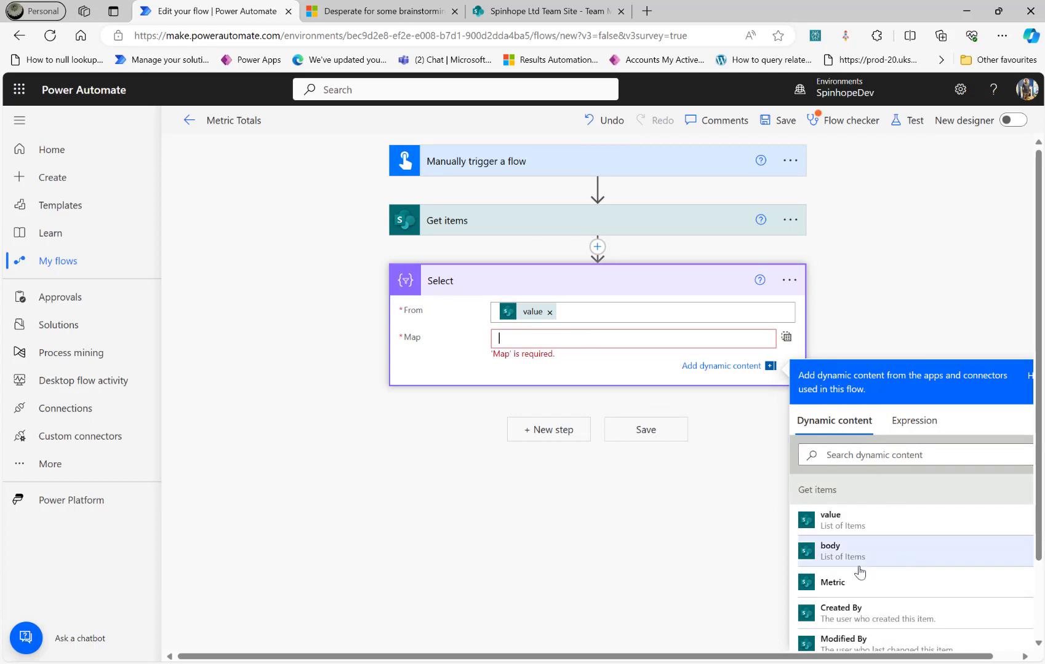
pyautogui.click(854, 458)
pyautogui.write('metric')
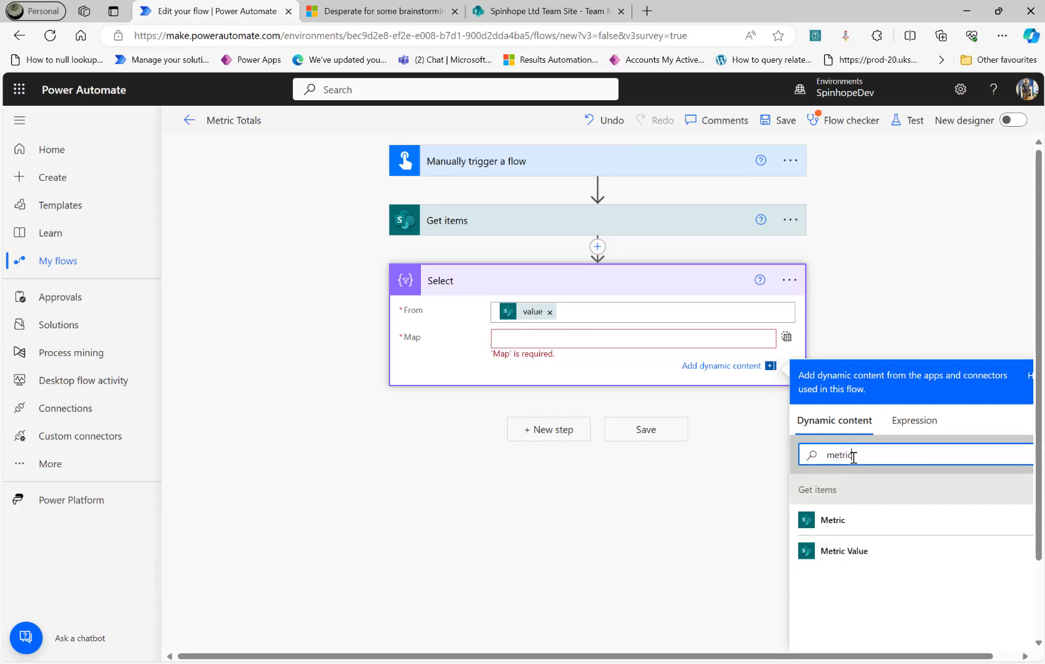
pyautogui.click(865, 553)
# Save the updated flow and run a manual test again, closing the flow checker.
pyautogui.click(907, 120)
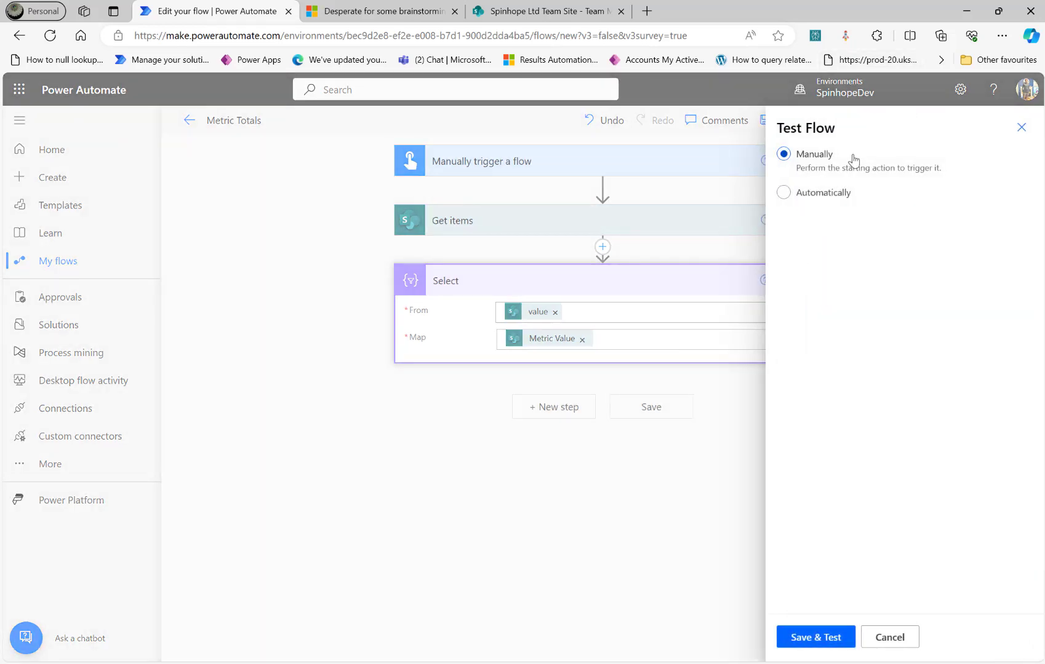
pyautogui.click(807, 640)
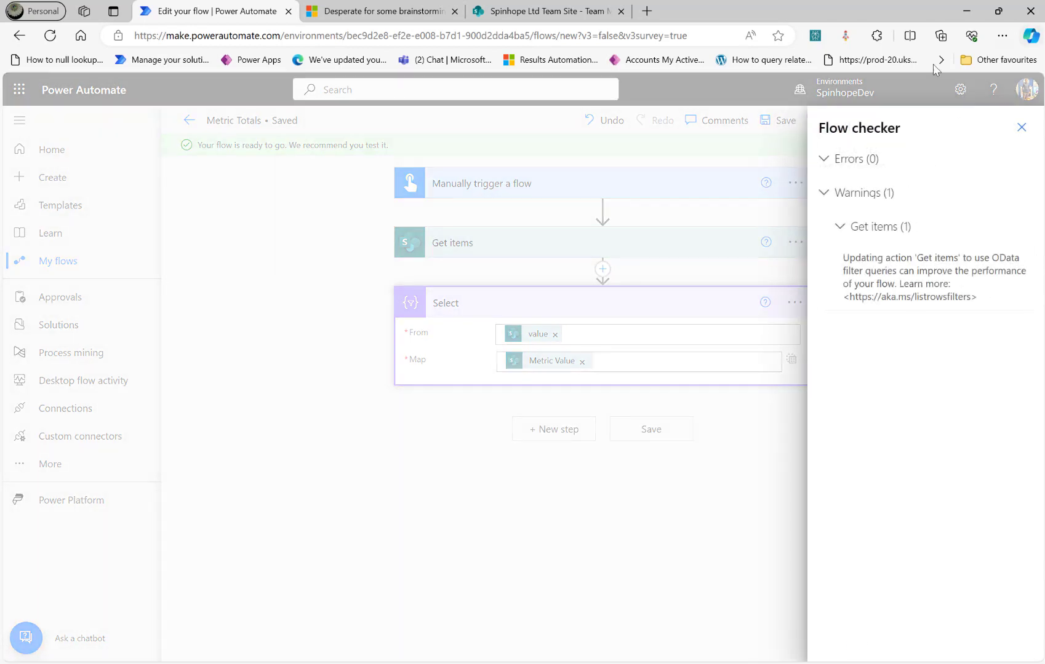
pyautogui.click(1020, 128)
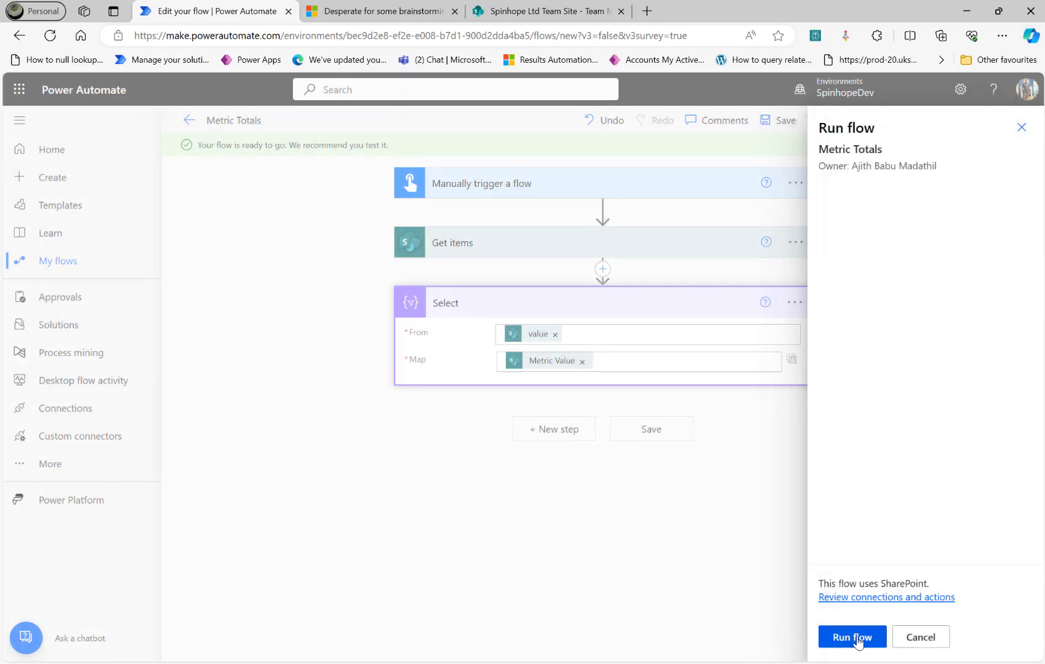
pyautogui.click(859, 637)
pyautogui.click(857, 640)
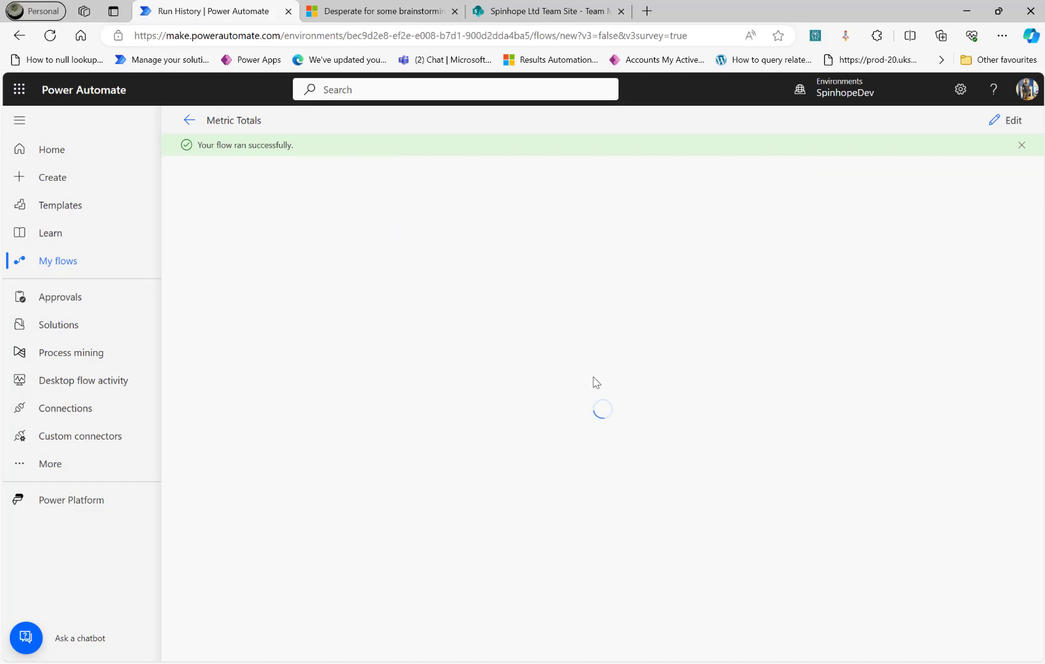
# Review the Select action's output body in the new run and highlight its list of metric values.
pyautogui.click(508, 324)
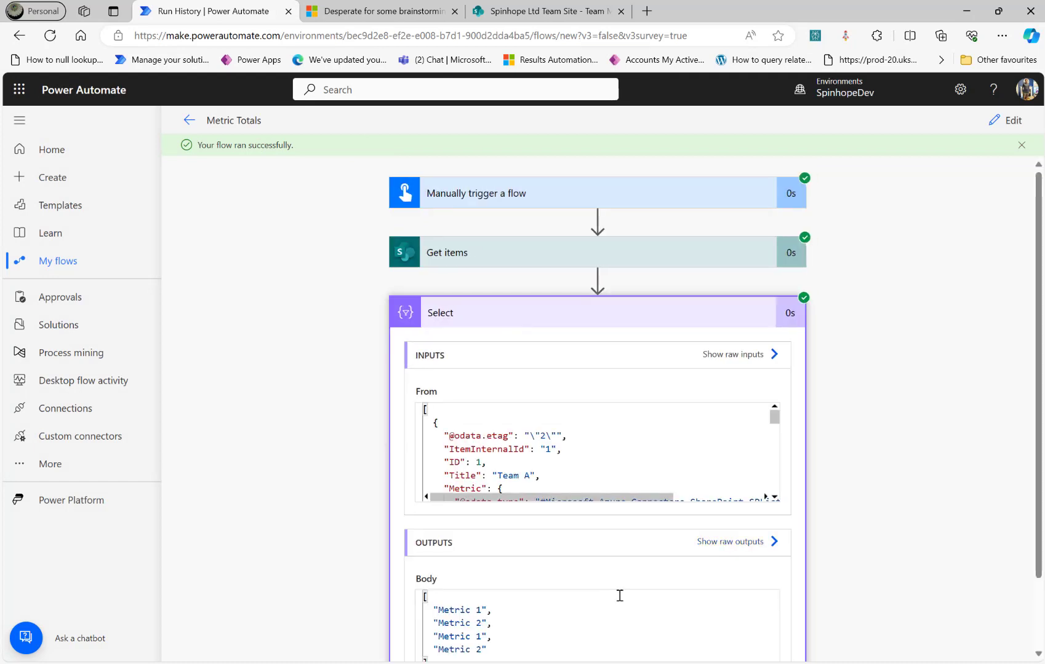
pyautogui.scroll(-2, 430, 601)
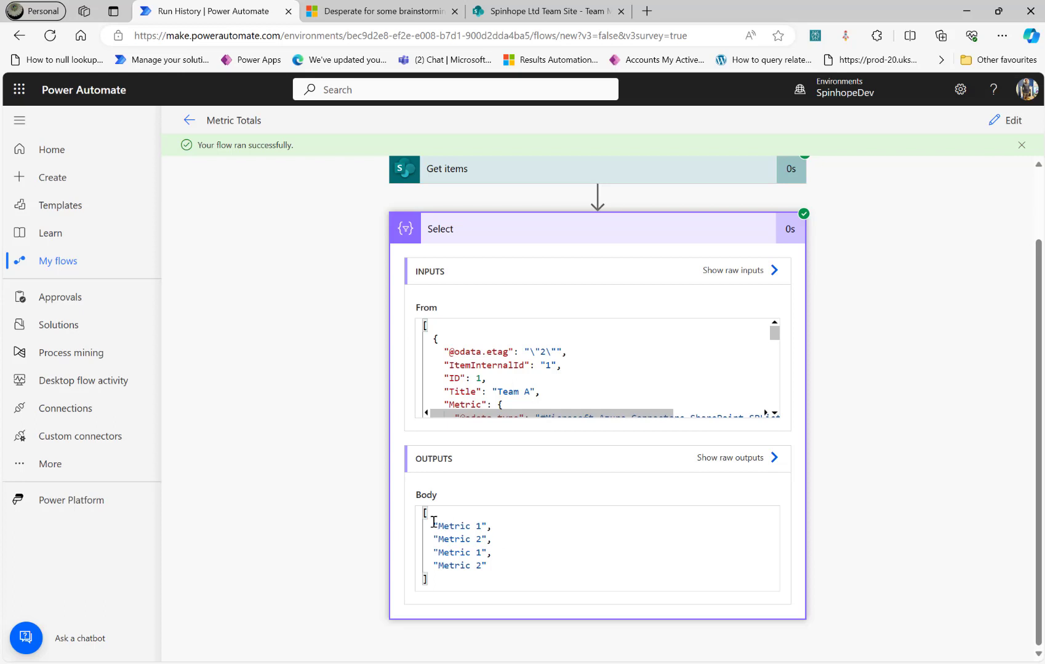
pyautogui.moveTo(433, 522); pyautogui.dragTo(518, 564)
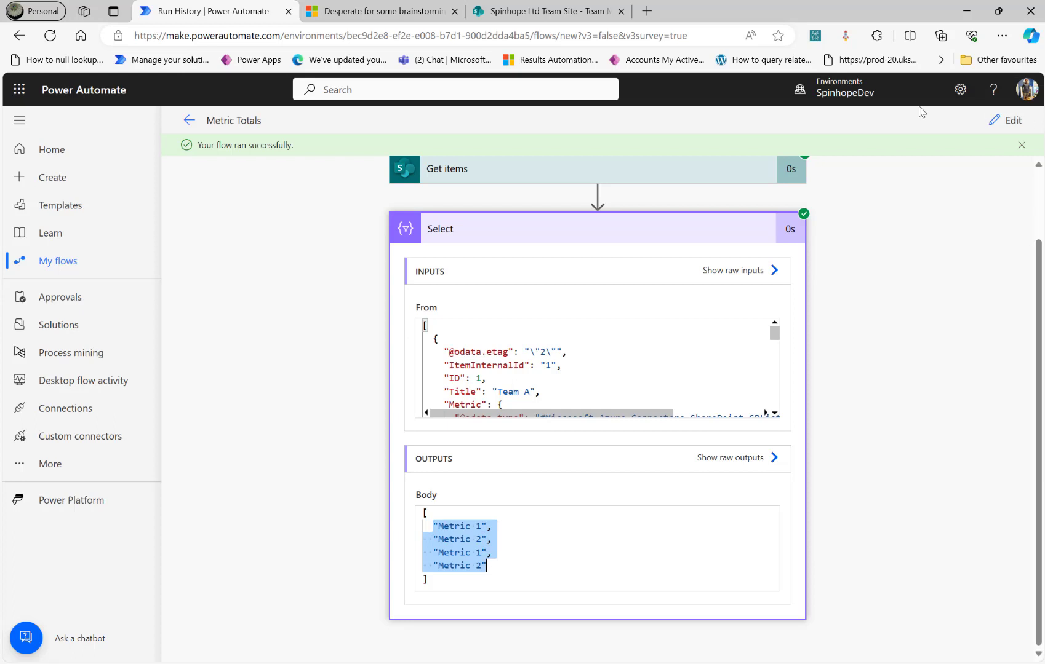
# Reopen the flow for editing and add a Compose action after the Select action.
pyautogui.click(1001, 120)
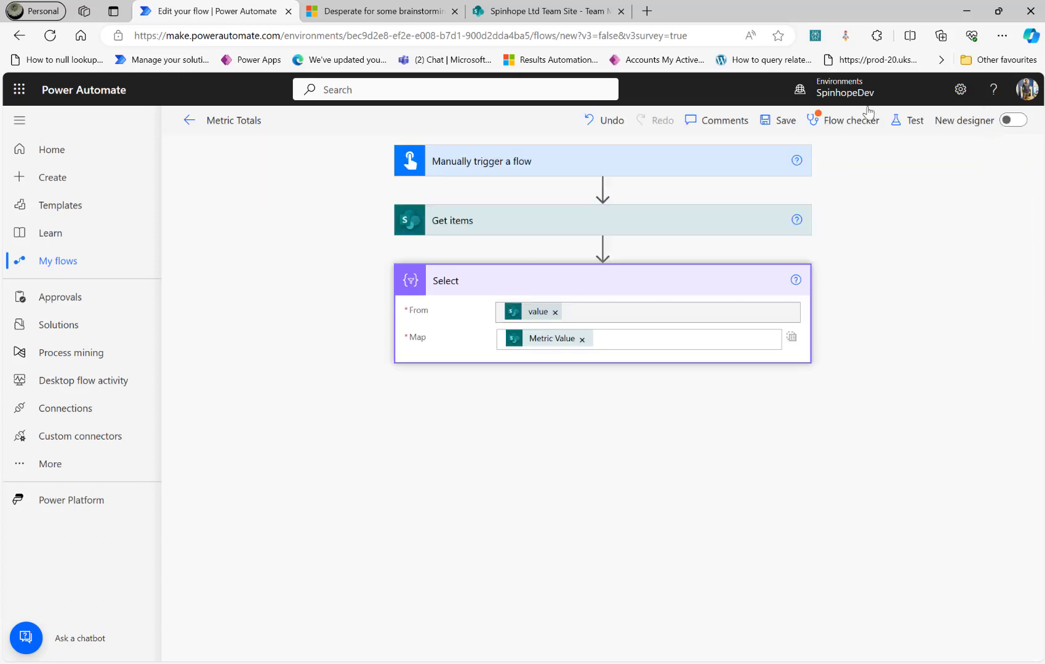
pyautogui.click(554, 408)
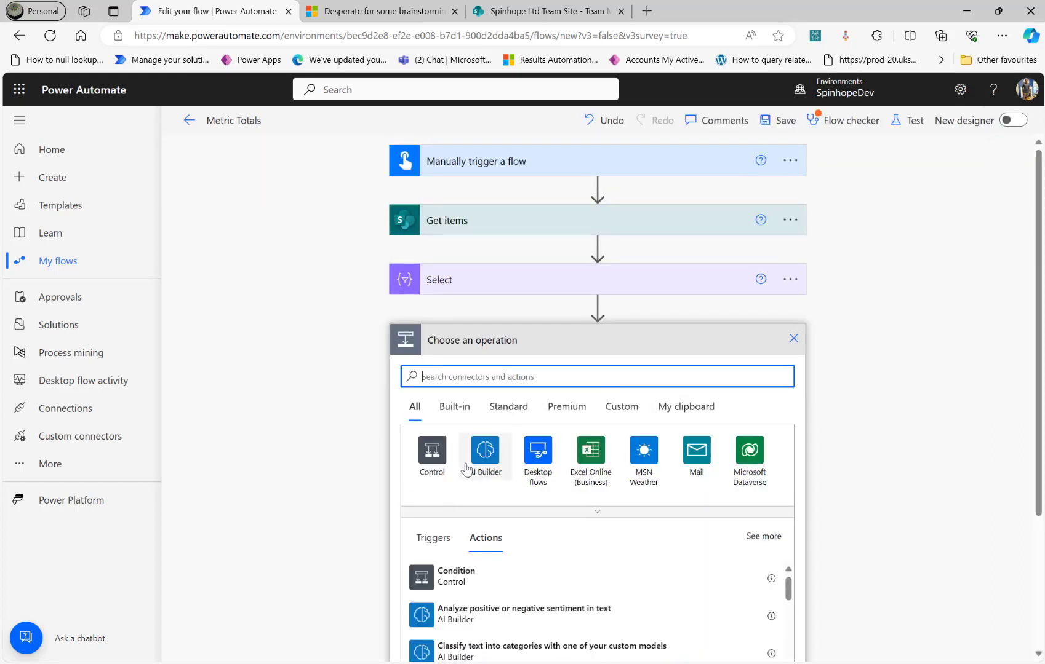
pyautogui.write('compose')
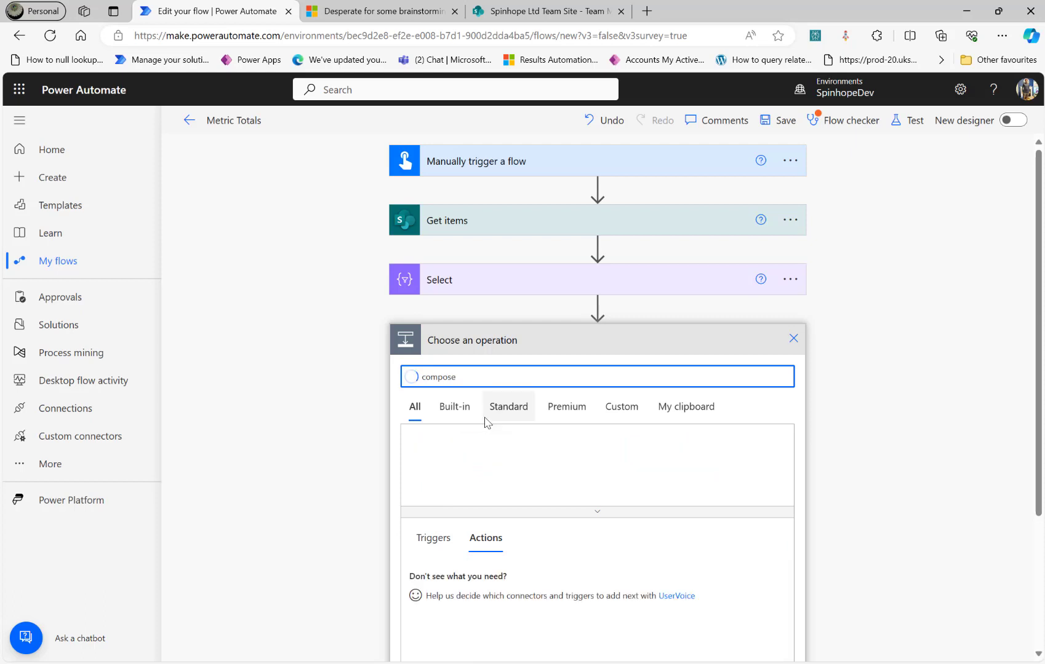
pyautogui.click(447, 577)
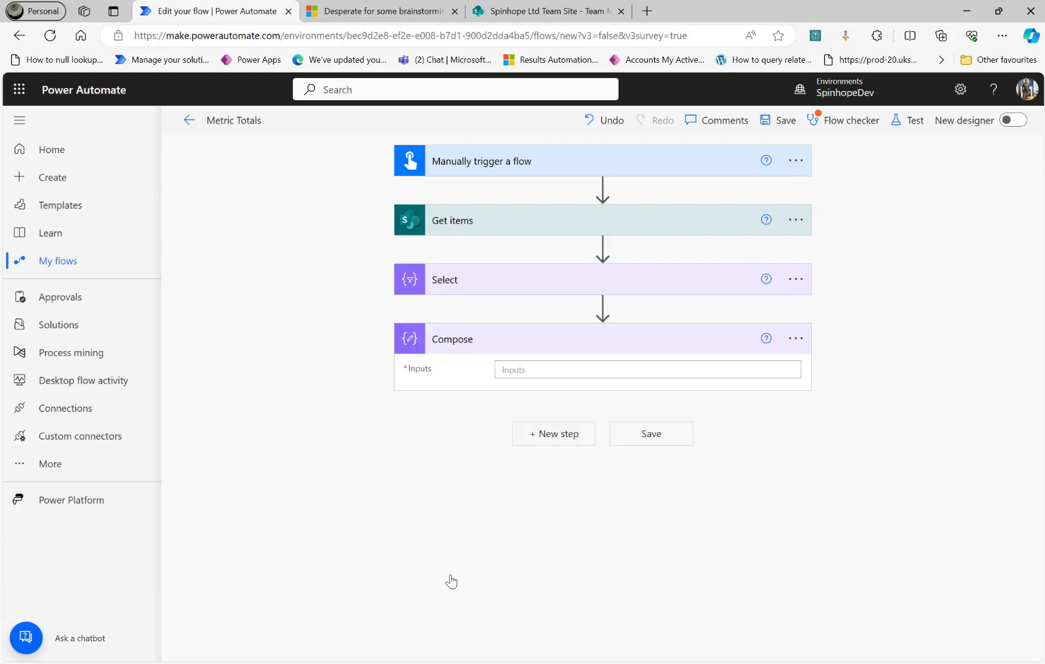
# Rename the new Compose action as Unique Metric Names.
pyautogui.click(795, 339)
pyautogui.click(846, 389)
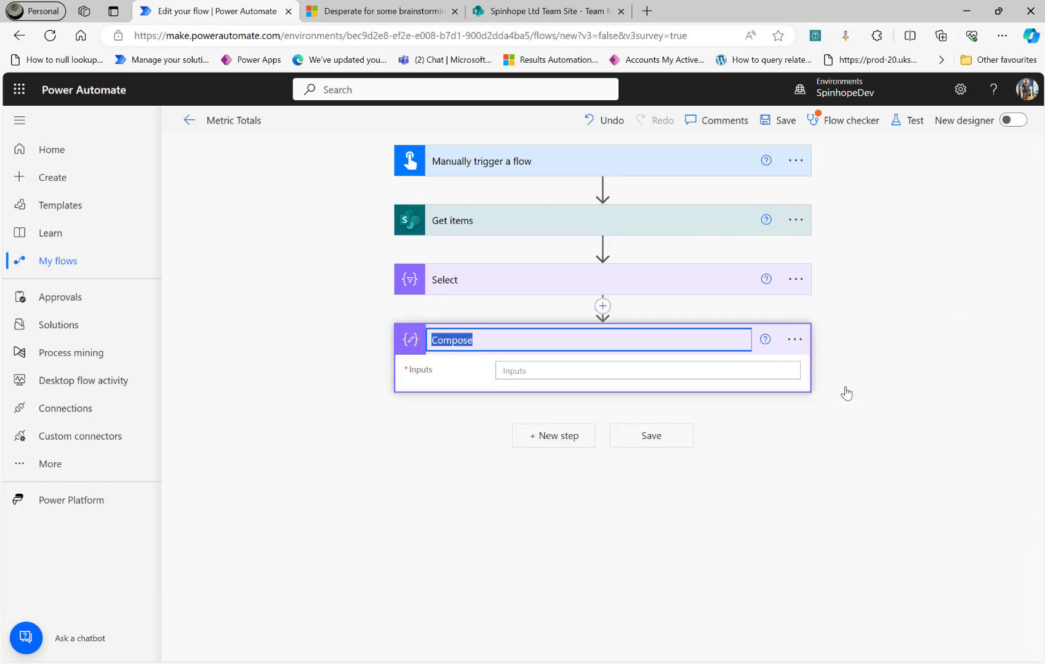
pyautogui.write('uniqe')
pyautogui.press('BackSpace')
pyautogui.write('u')
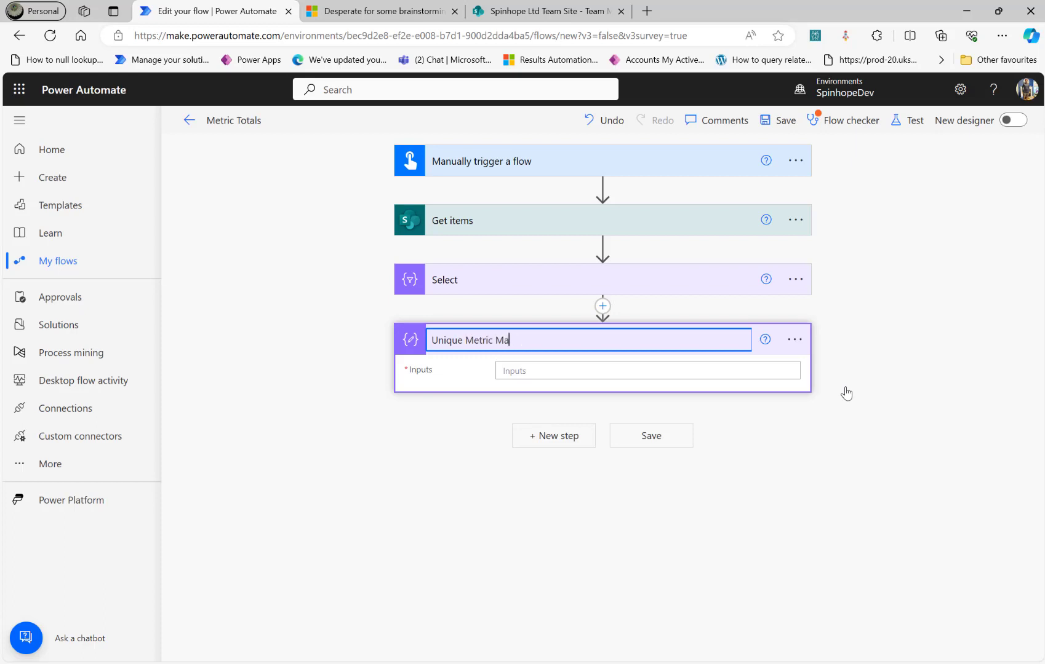
pyautogui.write('mes')
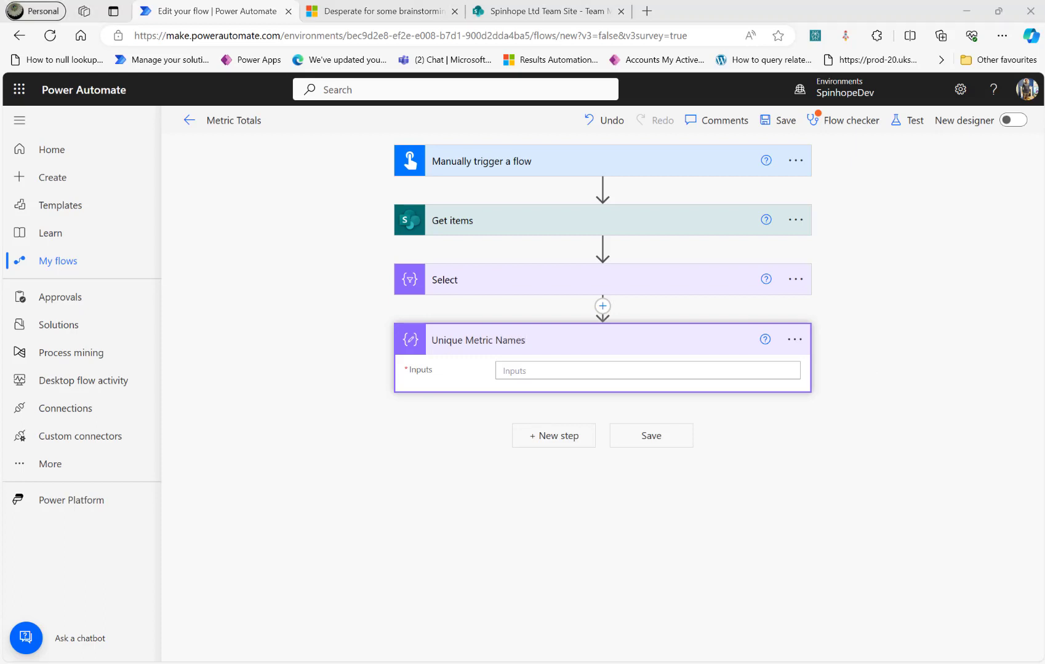
# Set the Unique Metric Names inputs to the expression union(body('Select'),body('Select')), using the Select output for both arguments.
pyautogui.click(575, 372)
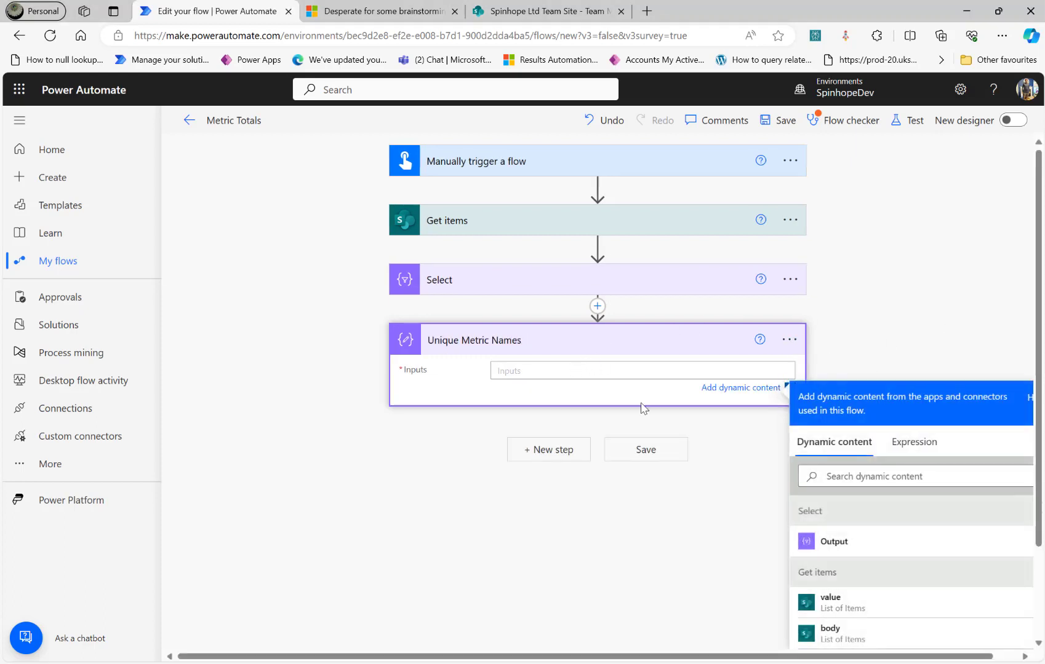
pyautogui.click(907, 456)
pyautogui.write('union(')
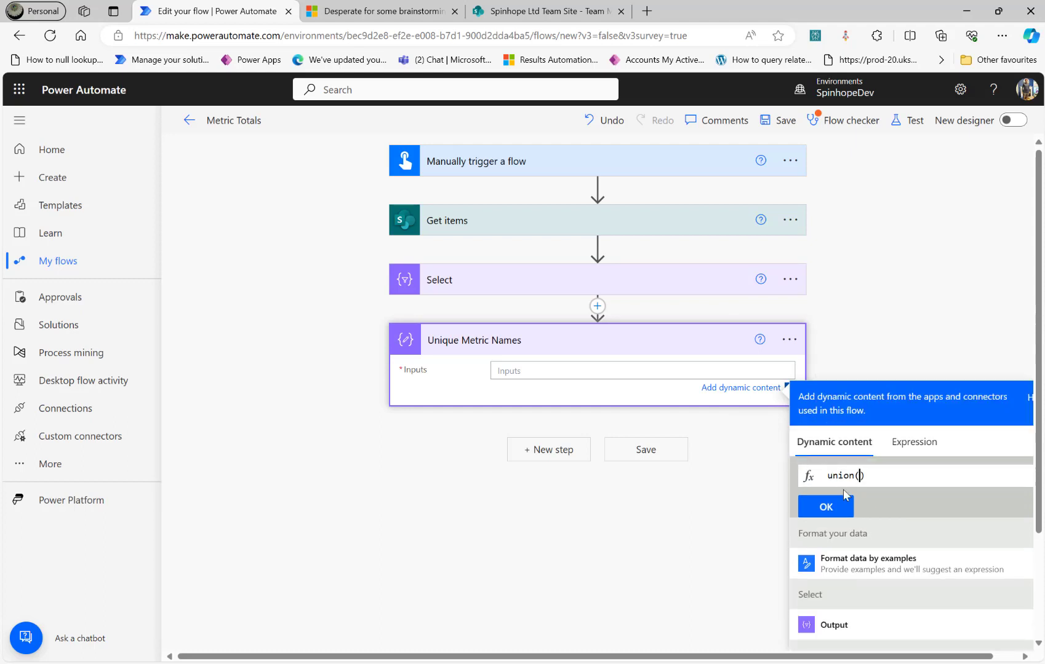
pyautogui.click(842, 639)
pyautogui.write(',')
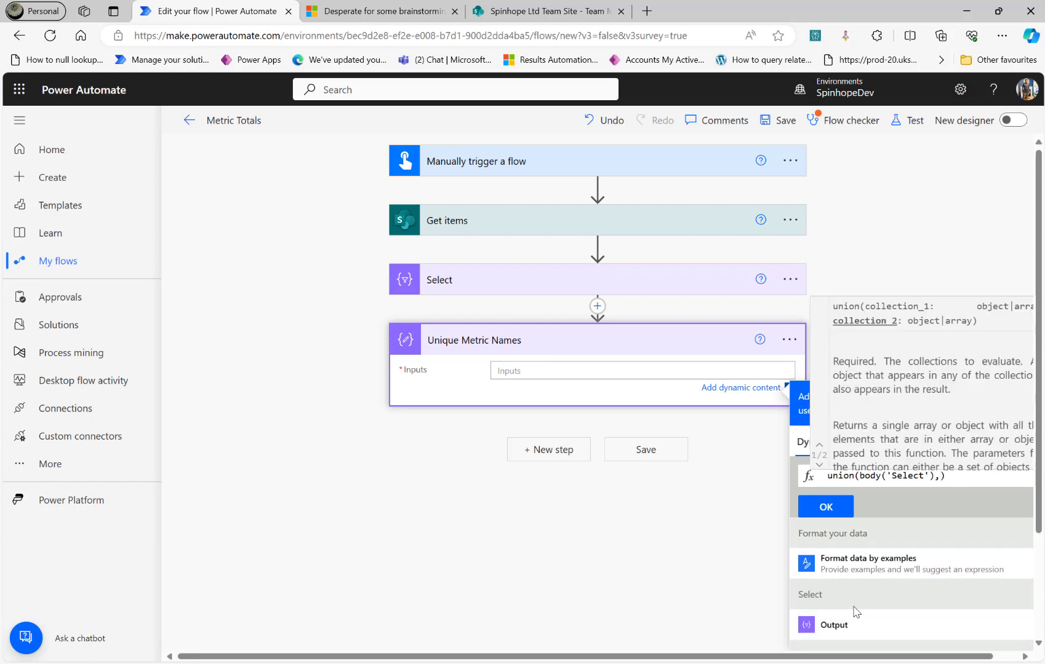
pyautogui.click(837, 624)
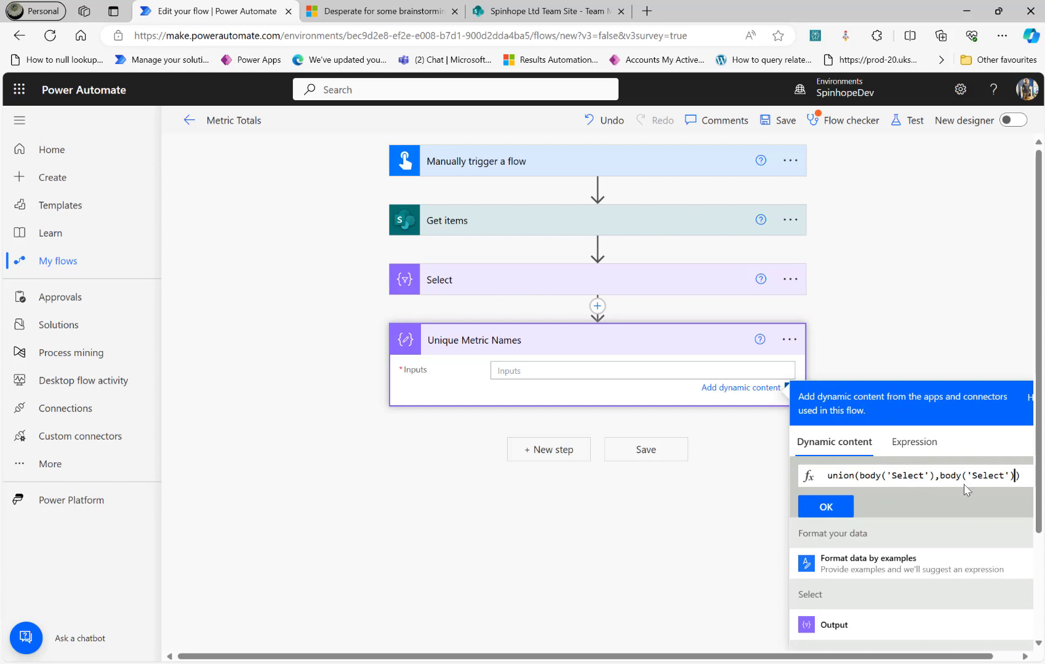
pyautogui.click(828, 510)
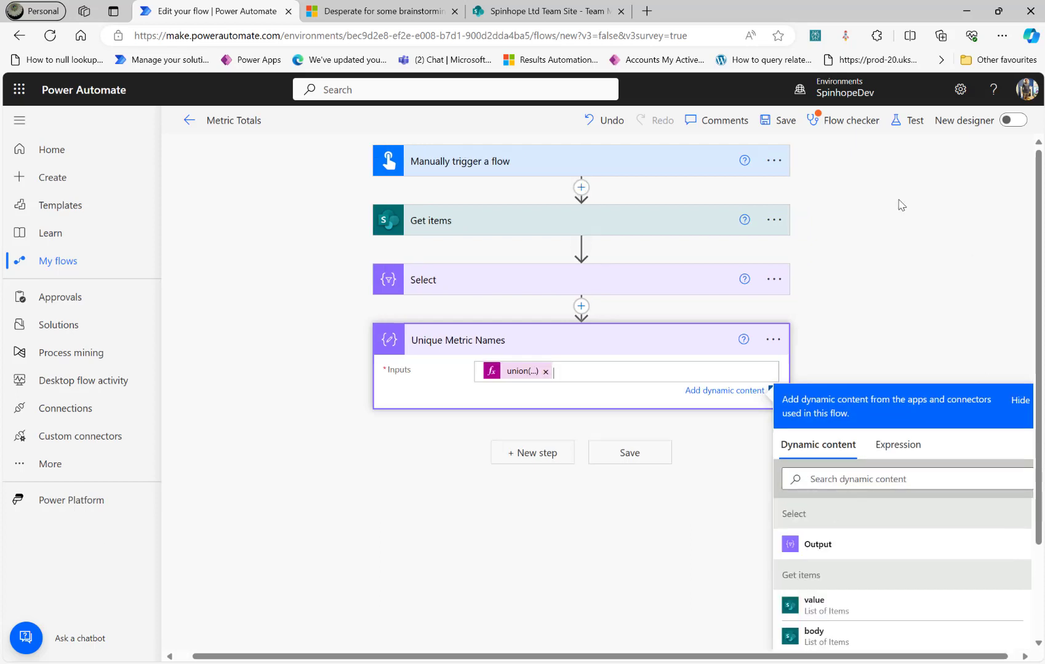
# Save the flow and run a manual test, closing the flow checker.
pyautogui.click(906, 120)
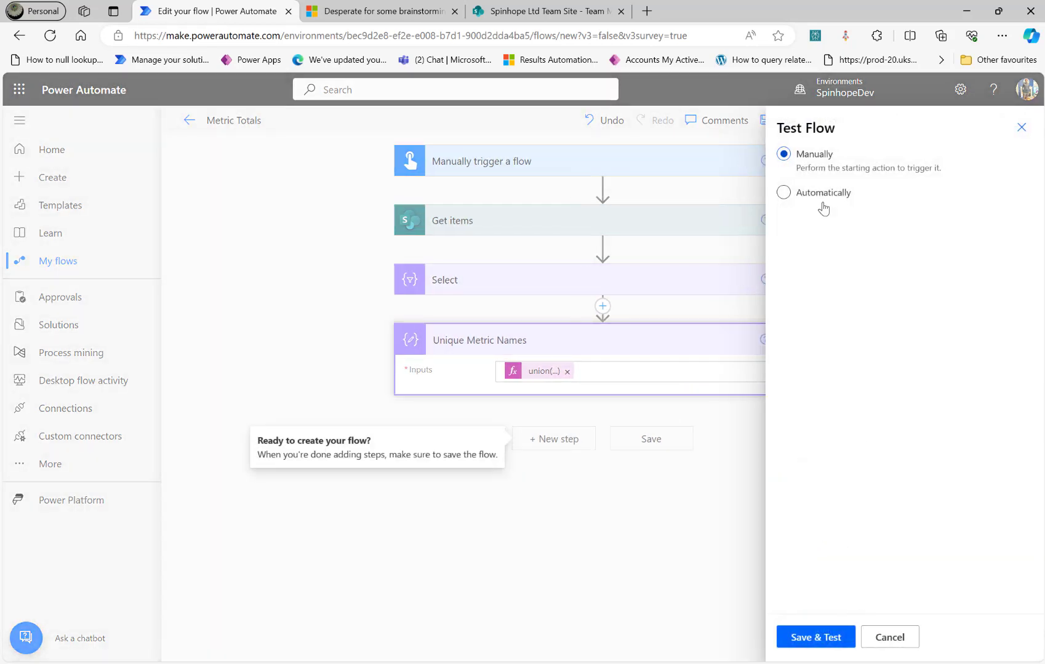
pyautogui.click(816, 646)
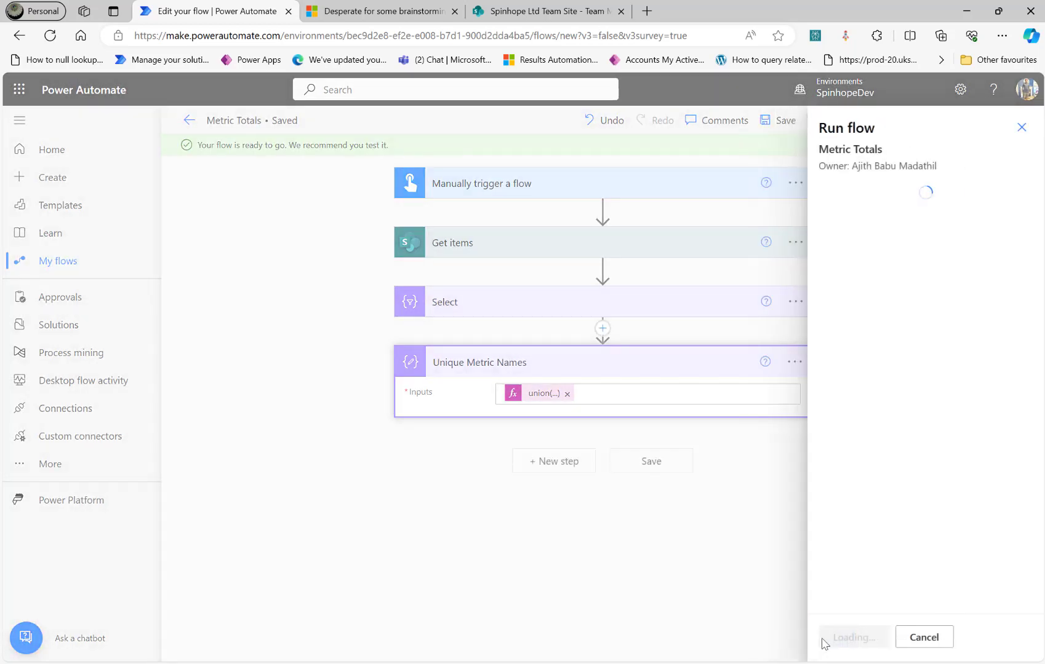
pyautogui.click(841, 638)
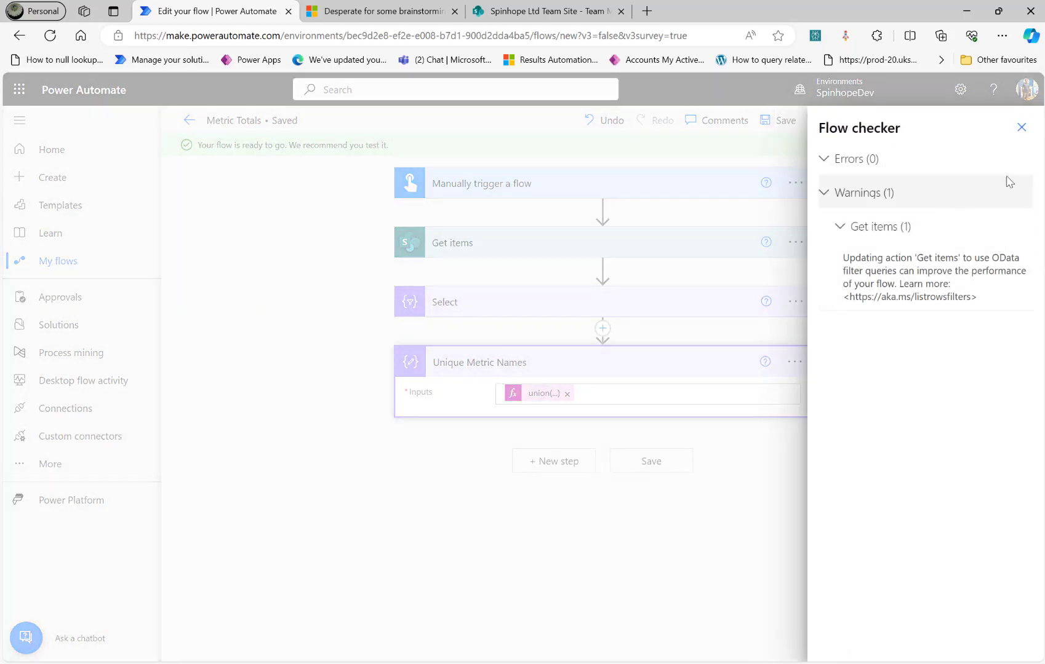
pyautogui.click(1021, 127)
pyautogui.click(849, 640)
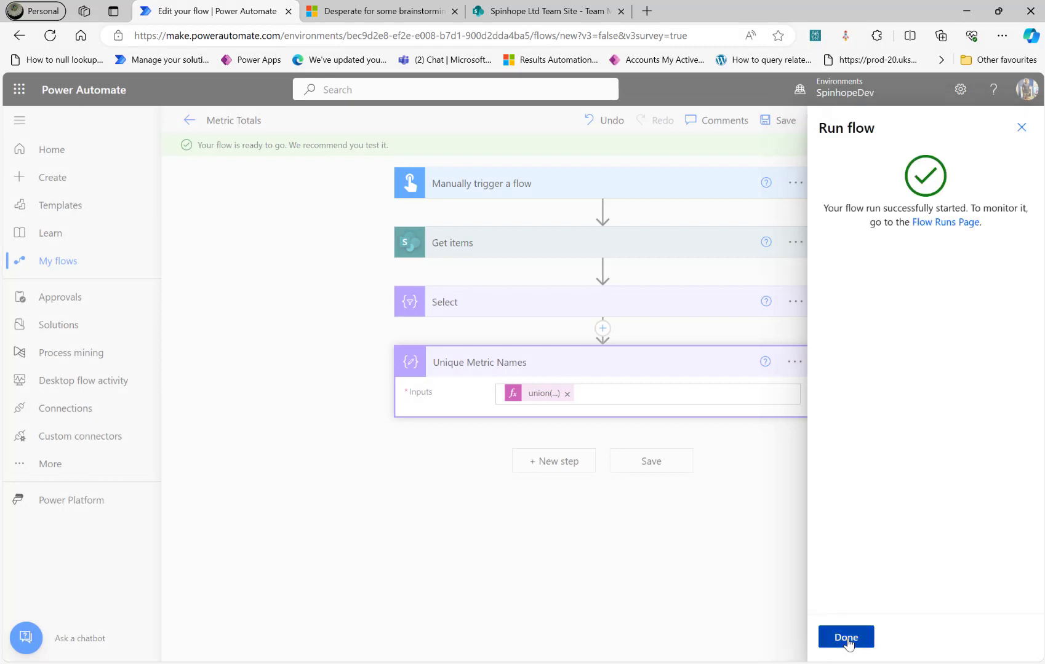
pyautogui.click(848, 640)
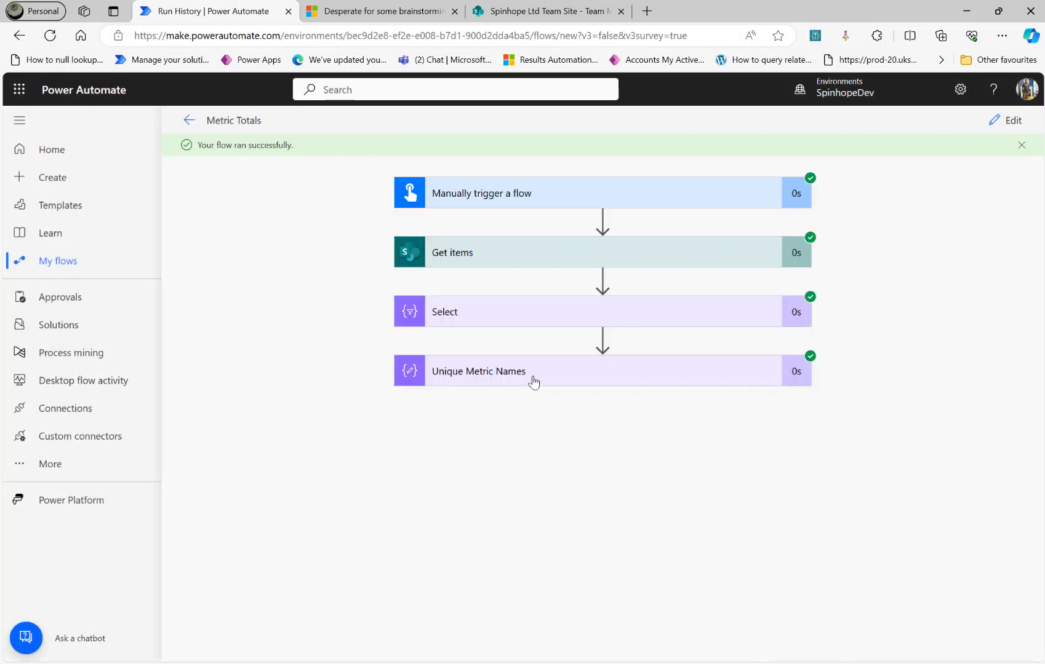
# Compare the Select action's output body with the Unique Metric Names values in the flow run.
pyautogui.click(534, 382)
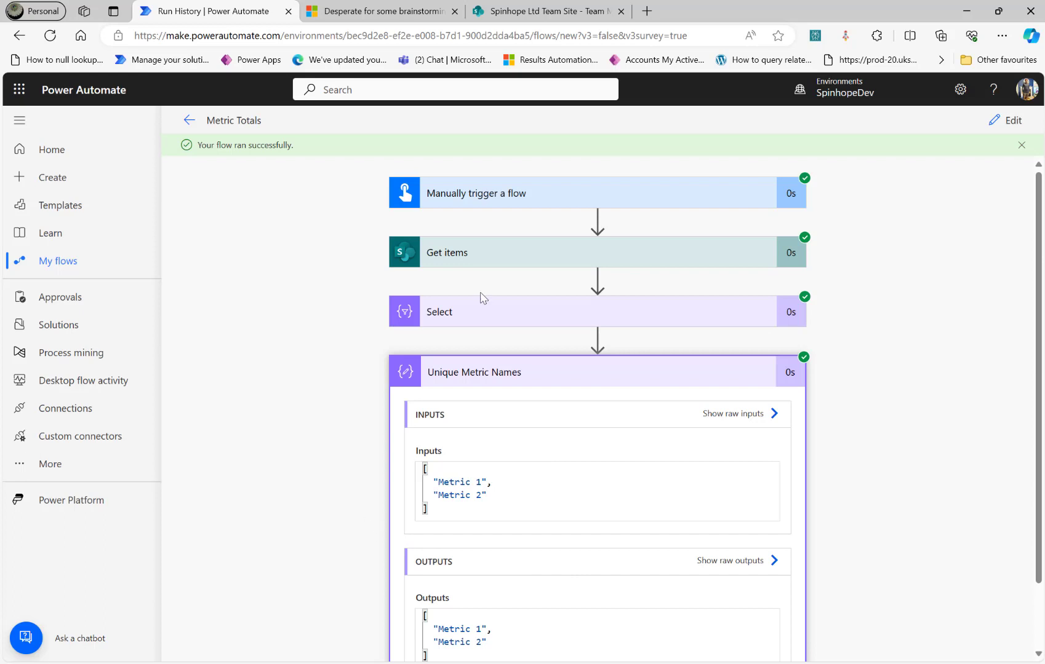
pyautogui.click(478, 310)
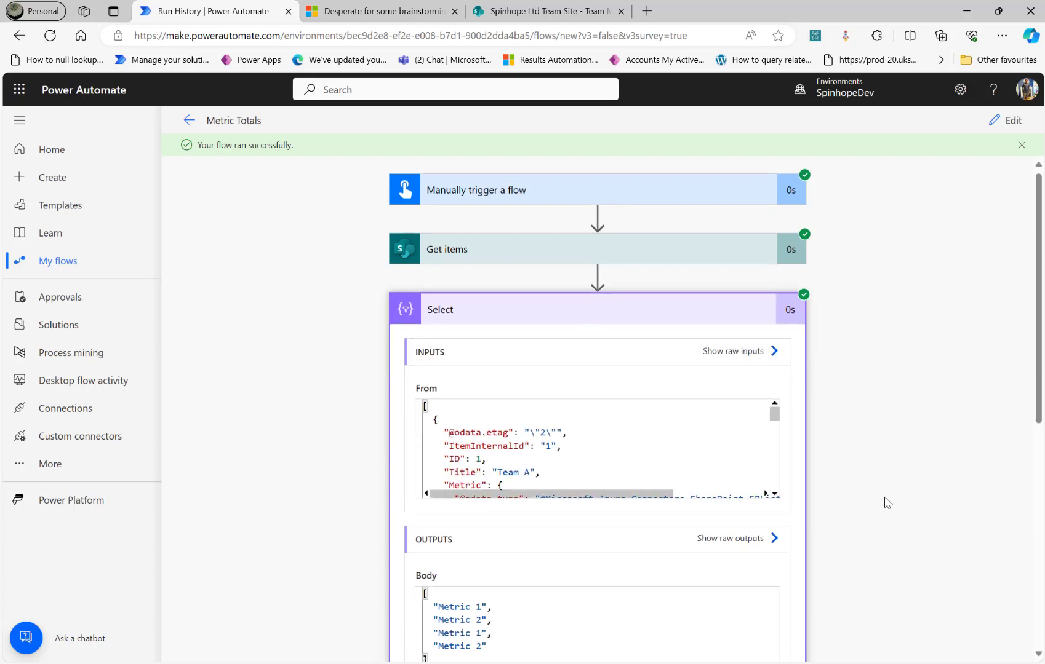
pyautogui.scroll(-3, 492, 477)
pyautogui.moveTo(466, 469); pyautogui.dragTo(424, 415)
pyautogui.scroll(-3, 292, 461)
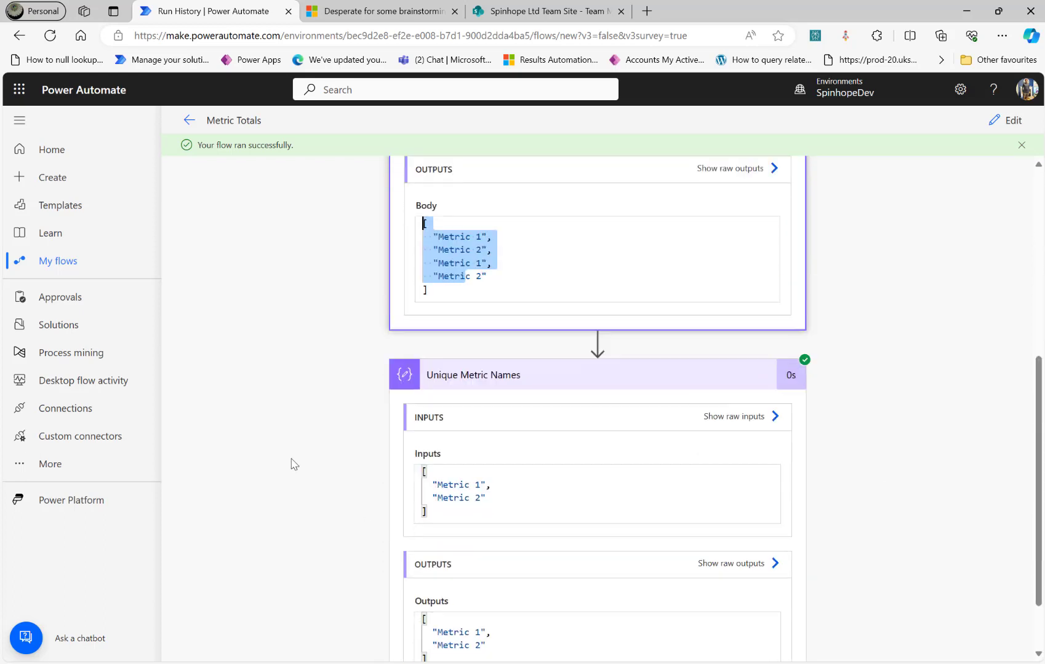
pyautogui.moveTo(456, 487); pyautogui.dragTo(429, 426)
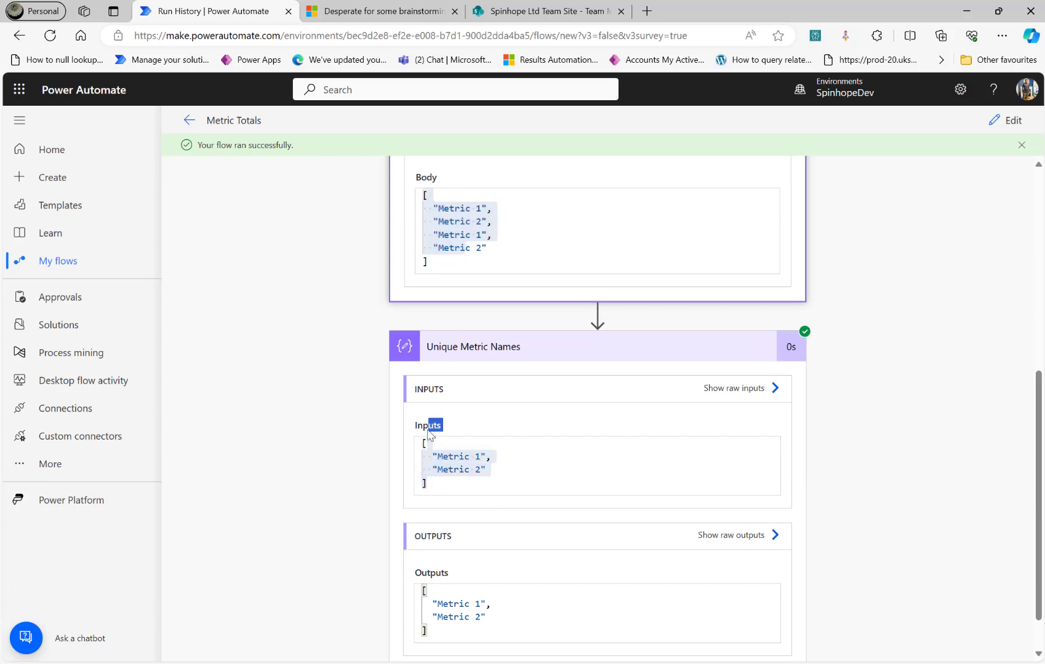
pyautogui.click(540, 484)
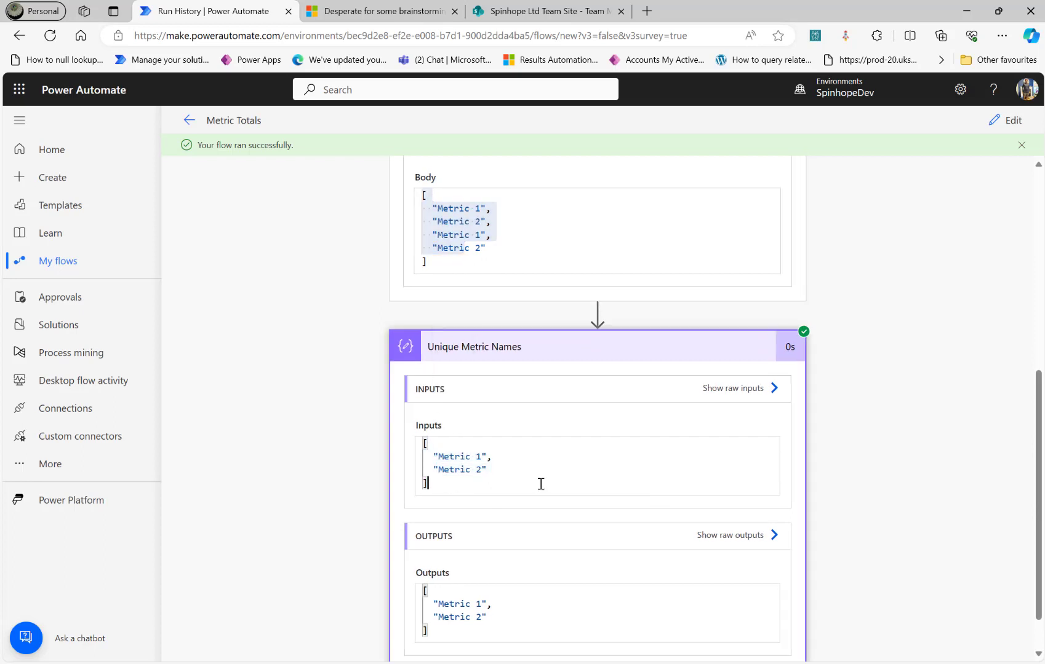
# Edit the flow and add an Apply to each loop over the Outputs of Unique Metric Names.
pyautogui.click(1003, 120)
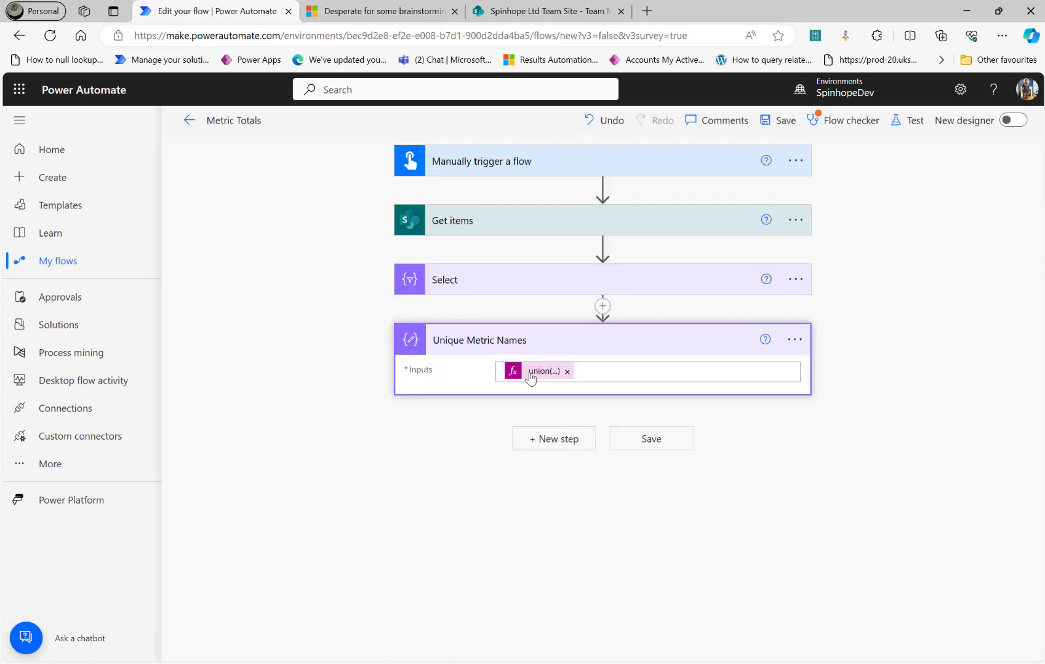
pyautogui.click(532, 436)
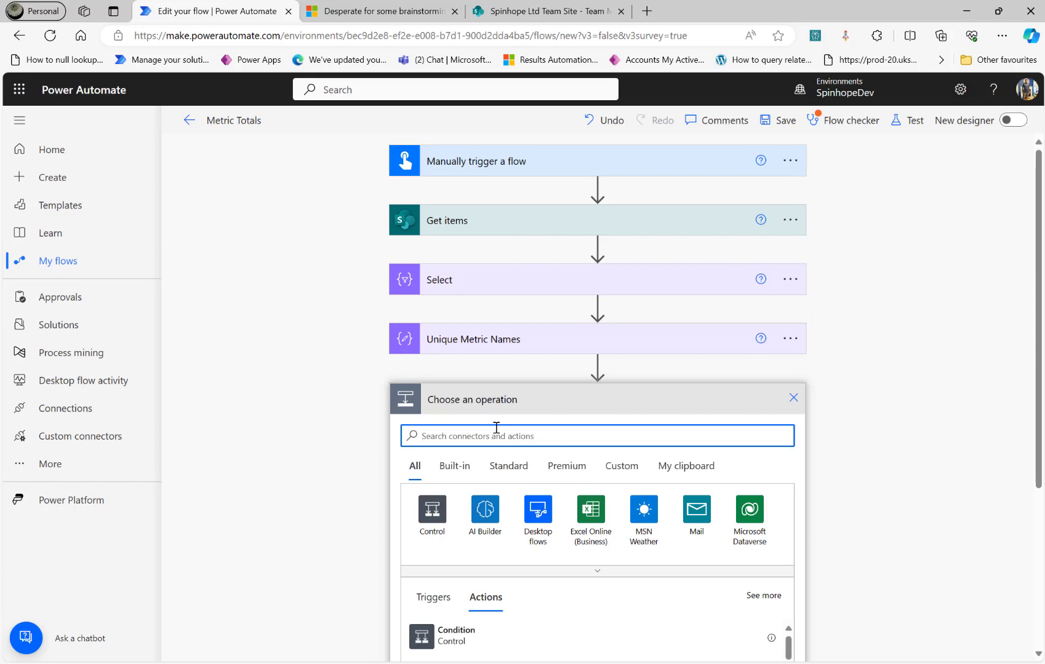
pyautogui.click(432, 509)
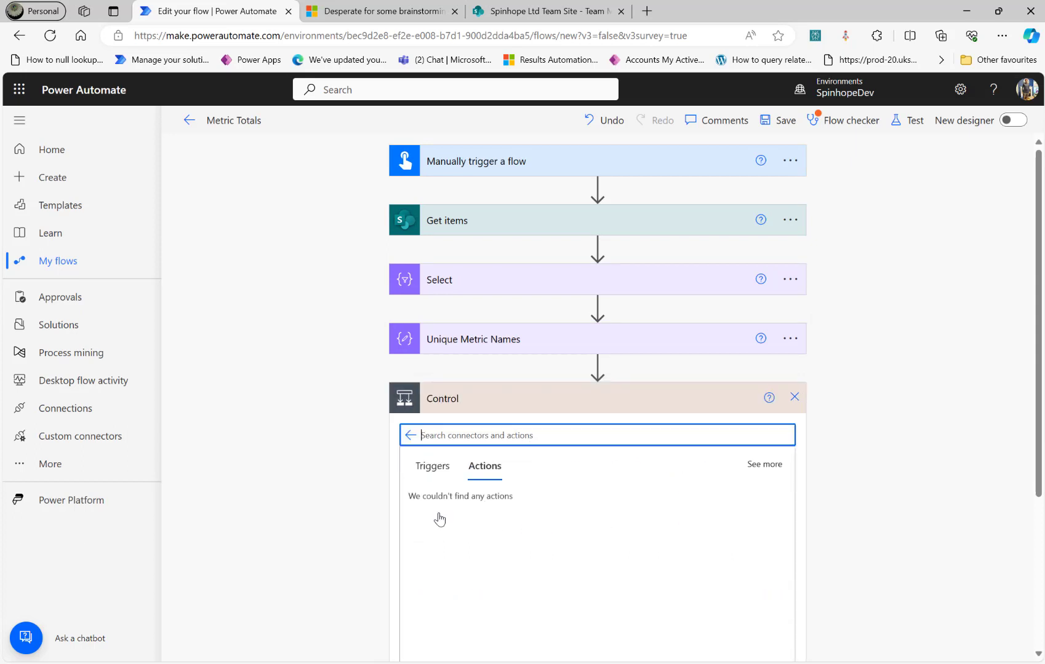
pyautogui.click(441, 544)
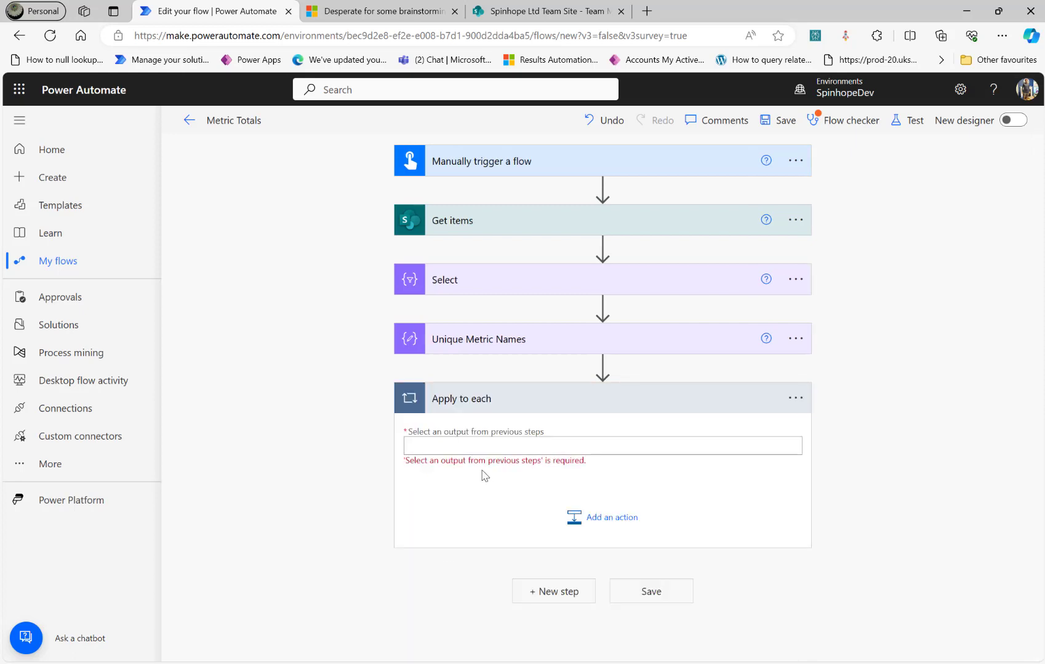
pyautogui.click(471, 446)
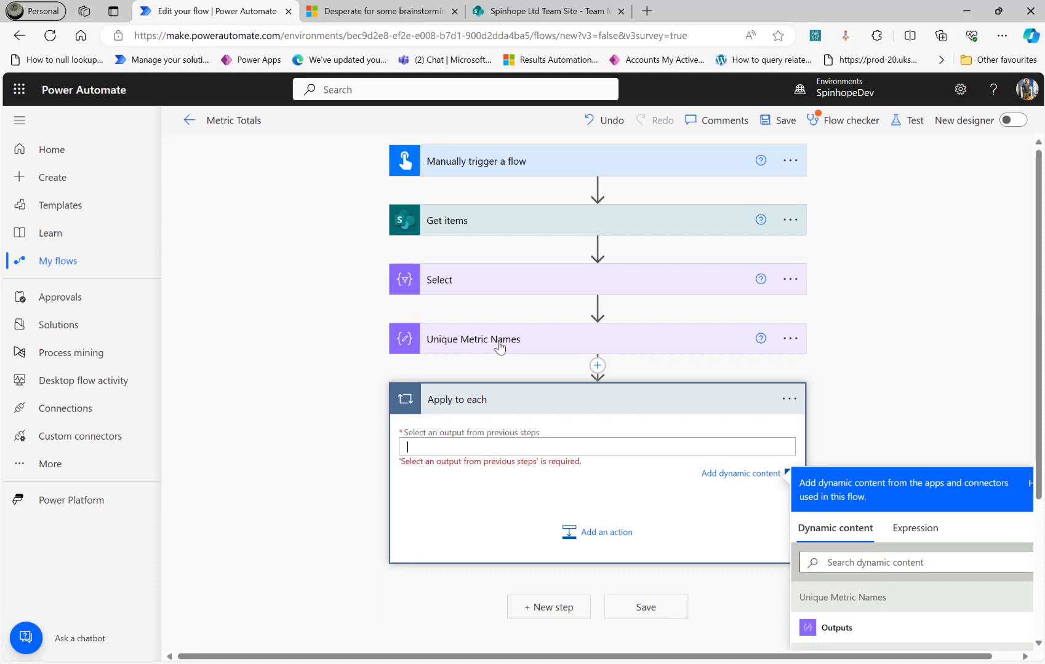
pyautogui.click(819, 628)
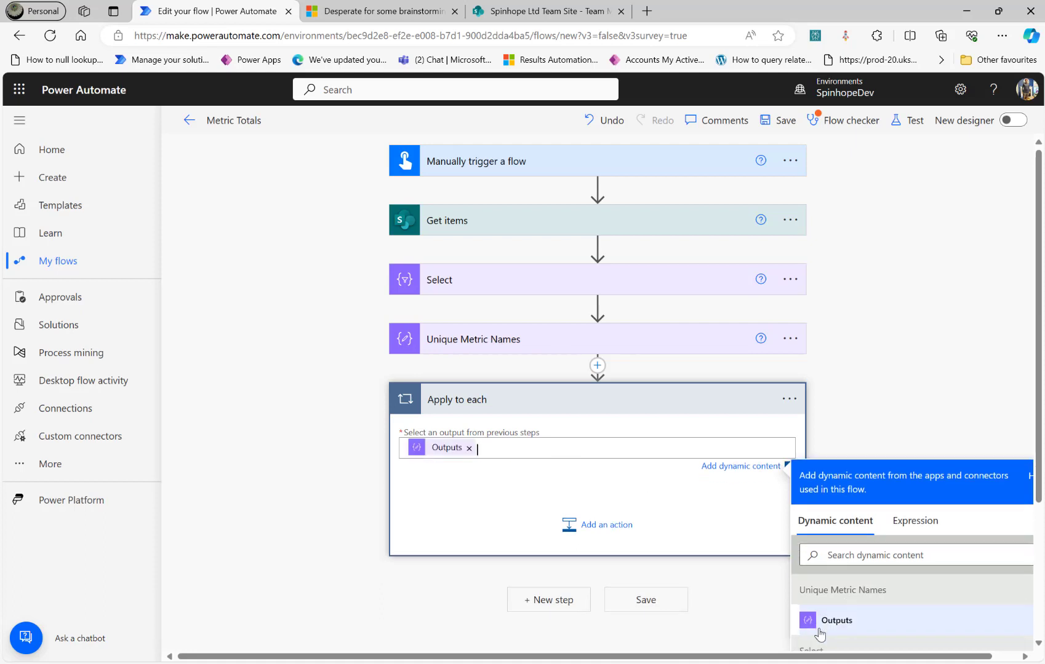
# Add a Compose action inside the Apply to each loop and rename it Each Metric.
pyautogui.click(606, 528)
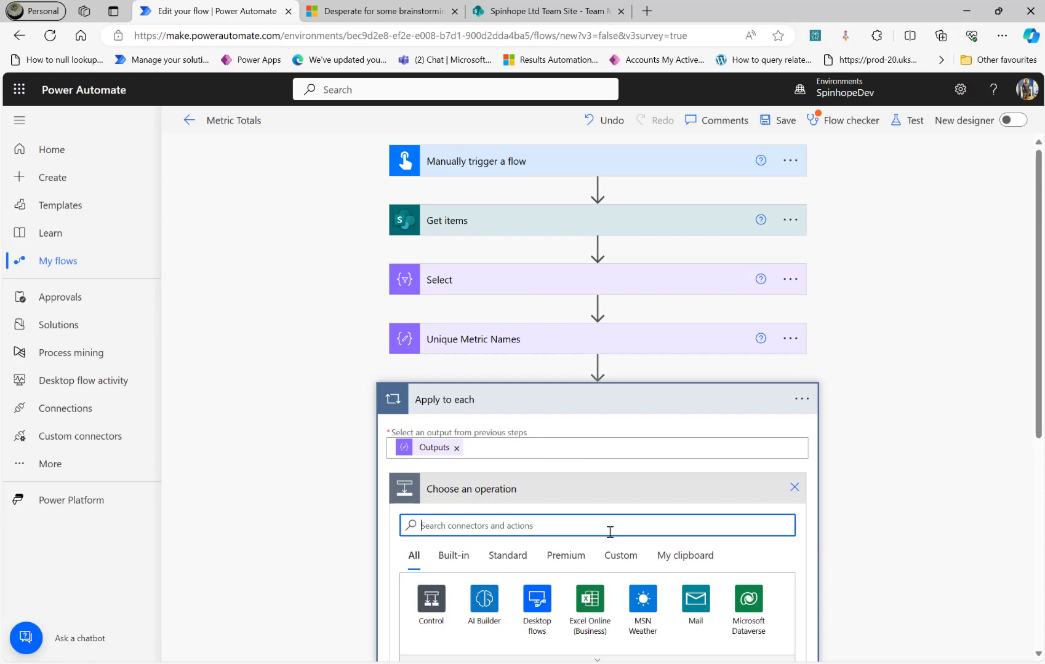
pyautogui.write('compose')
pyautogui.click(453, 558)
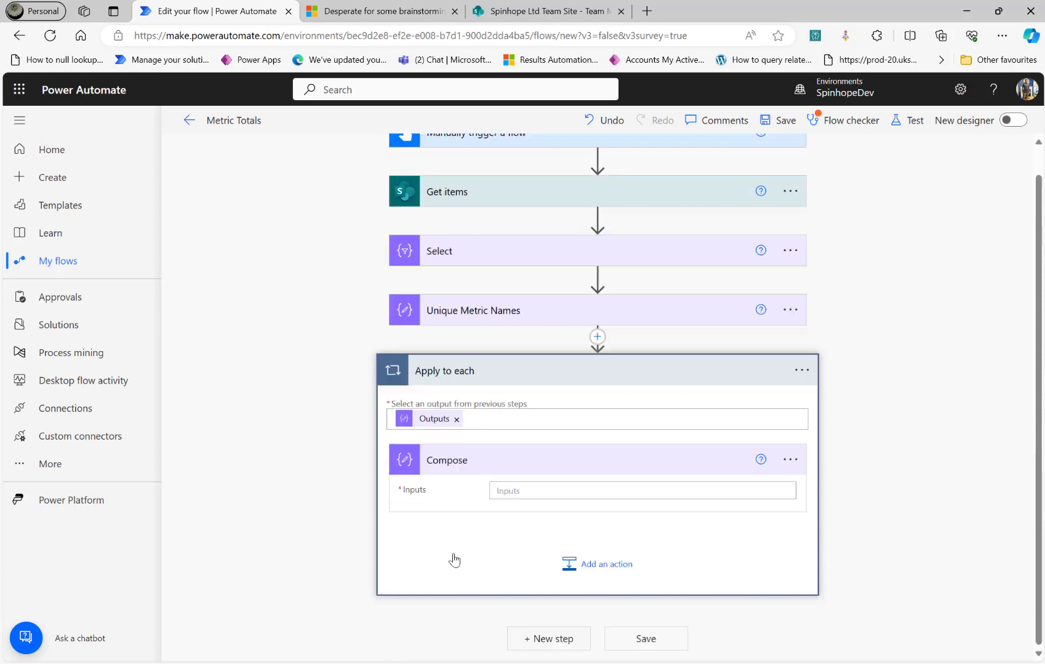
pyautogui.click(790, 460)
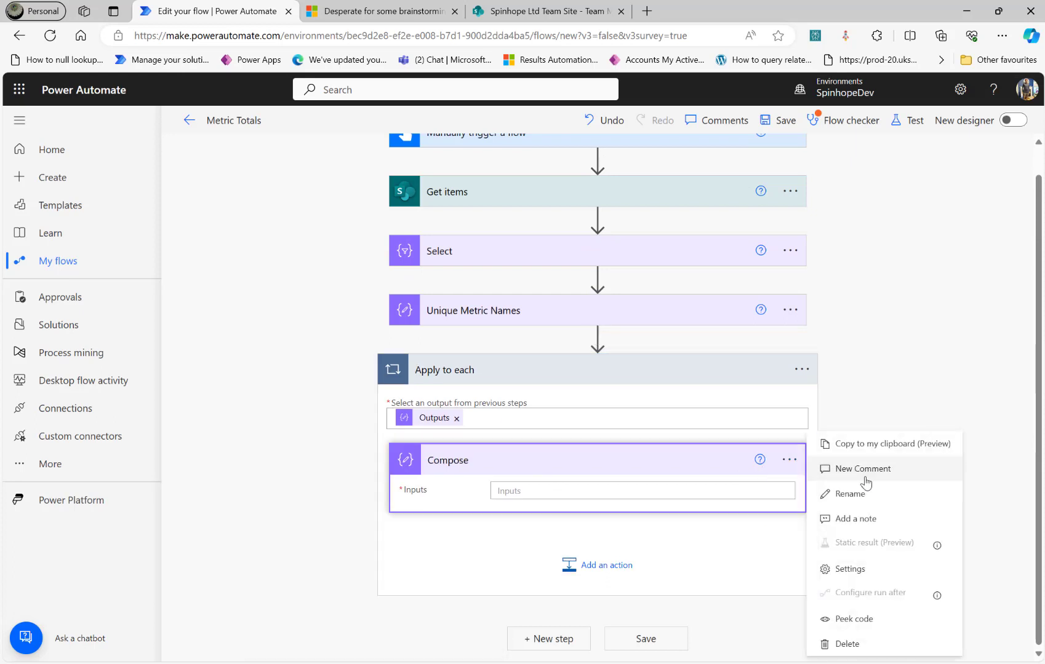
pyautogui.click(859, 494)
pyautogui.write('Ea')
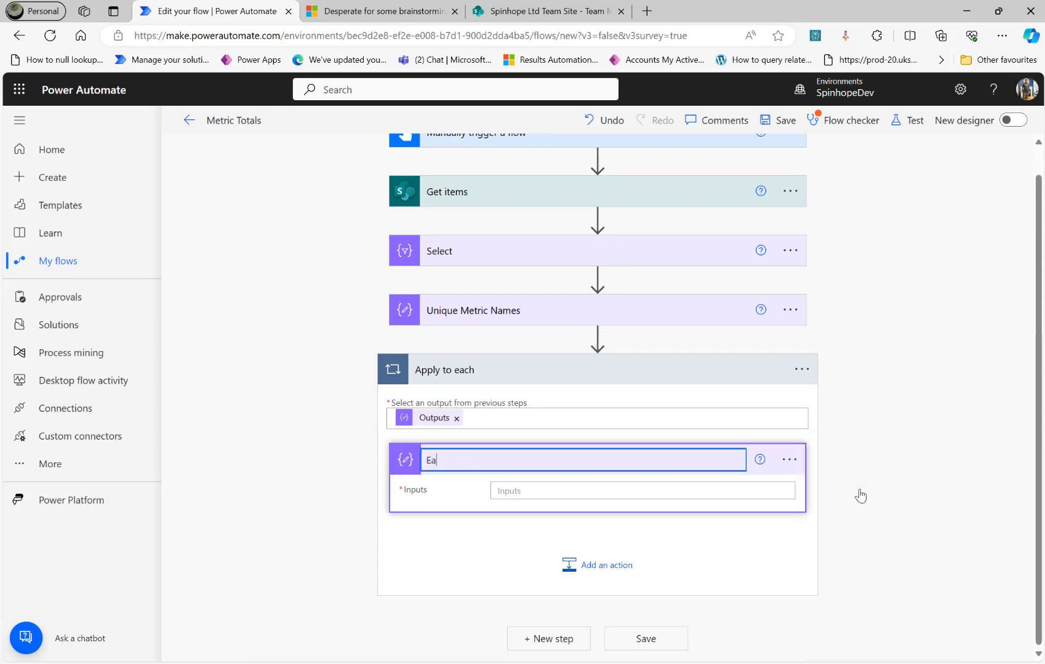
pyautogui.write('ch Metric')
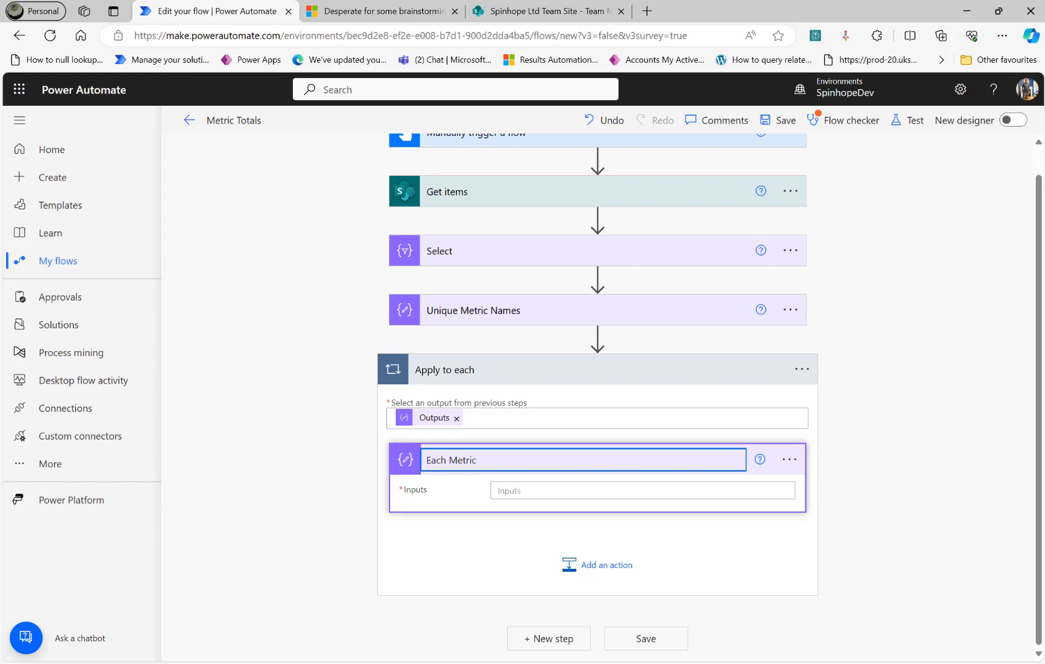
pyautogui.hotkey('alt', 'Tab')
# Set the Inputs of the Each Metric Compose action to the expression item().
pyautogui.click(542, 491)
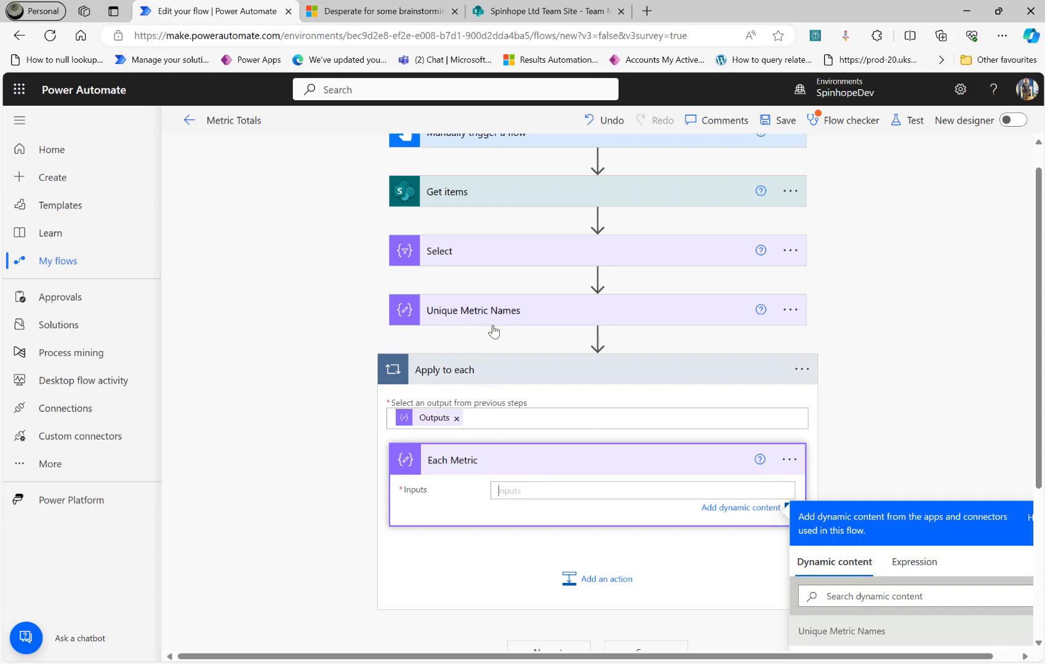
pyautogui.click(912, 562)
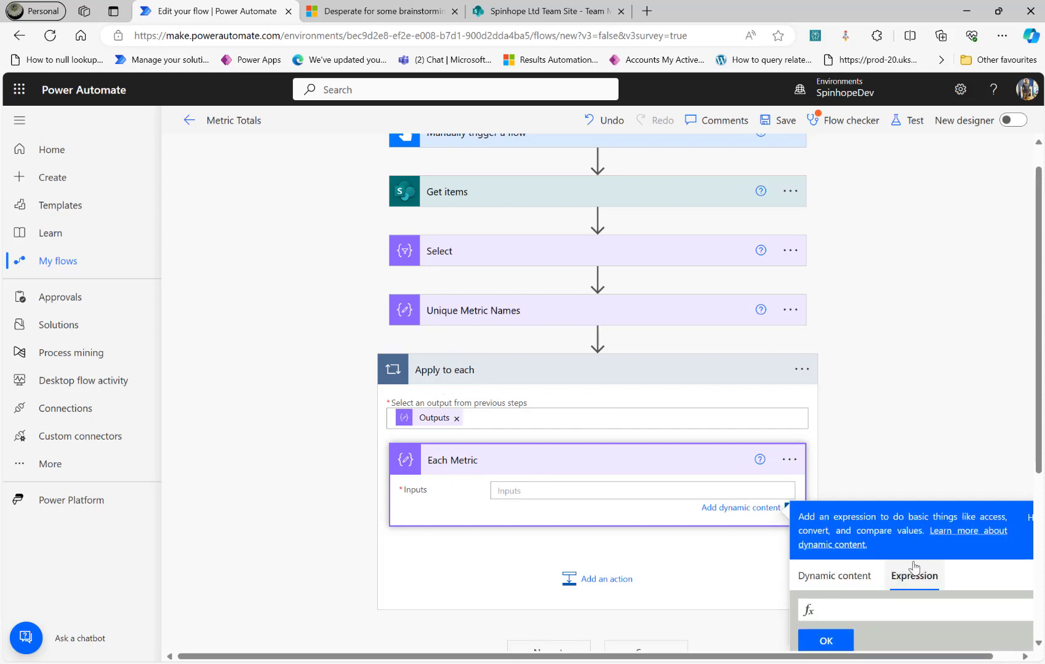
pyautogui.write('item')
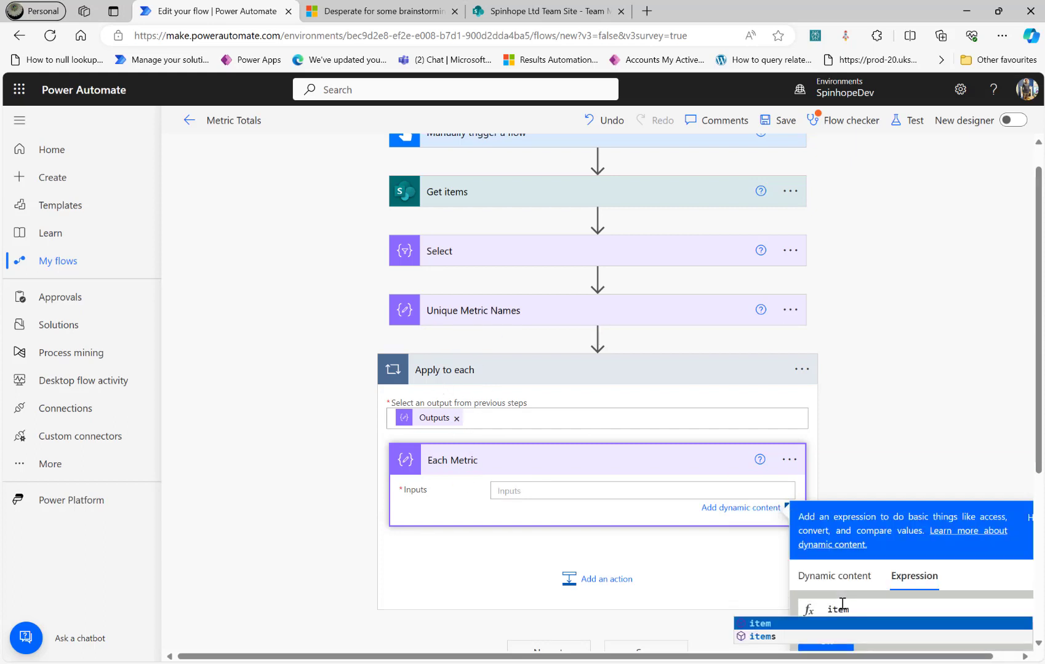
pyautogui.write('()')
pyautogui.click(835, 643)
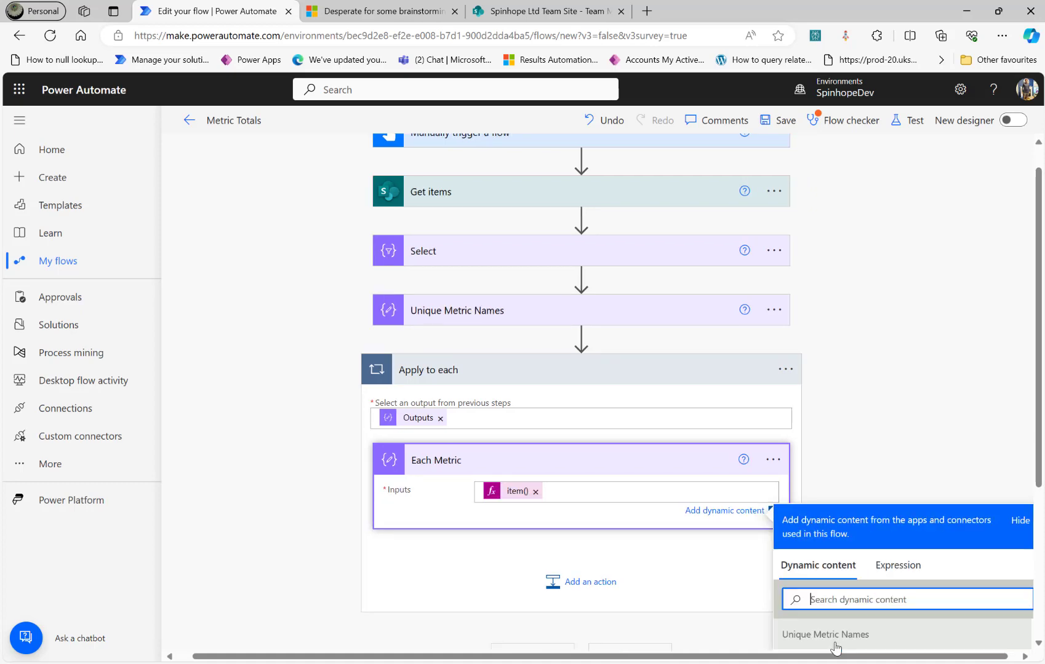
# Save the flow and run it as a manual test, dismissing the flow checker.
pyautogui.click(910, 121)
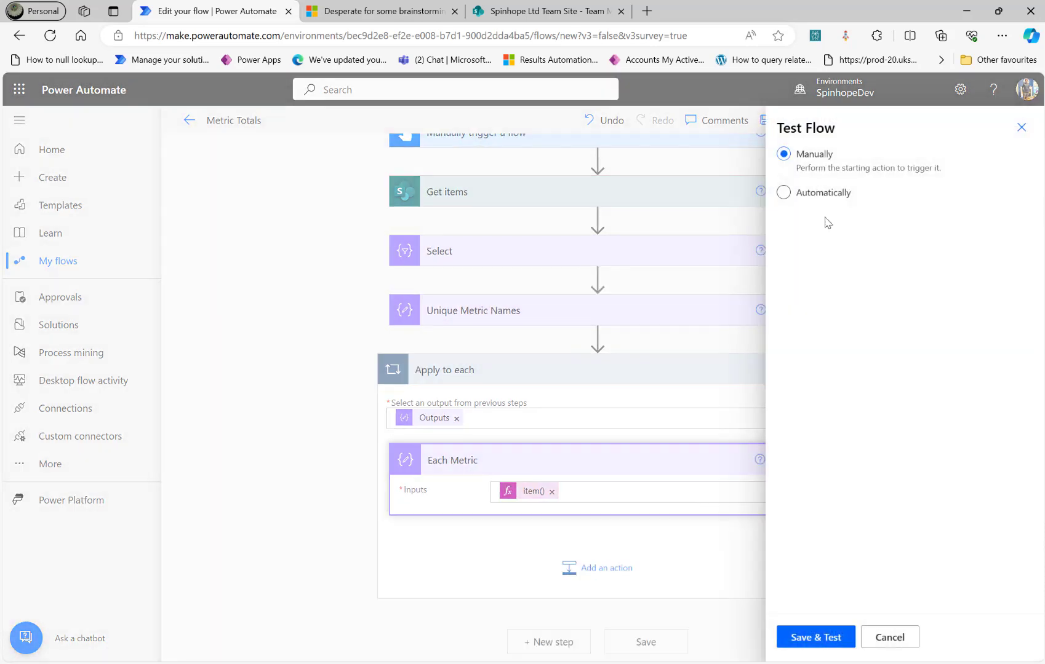
pyautogui.click(824, 647)
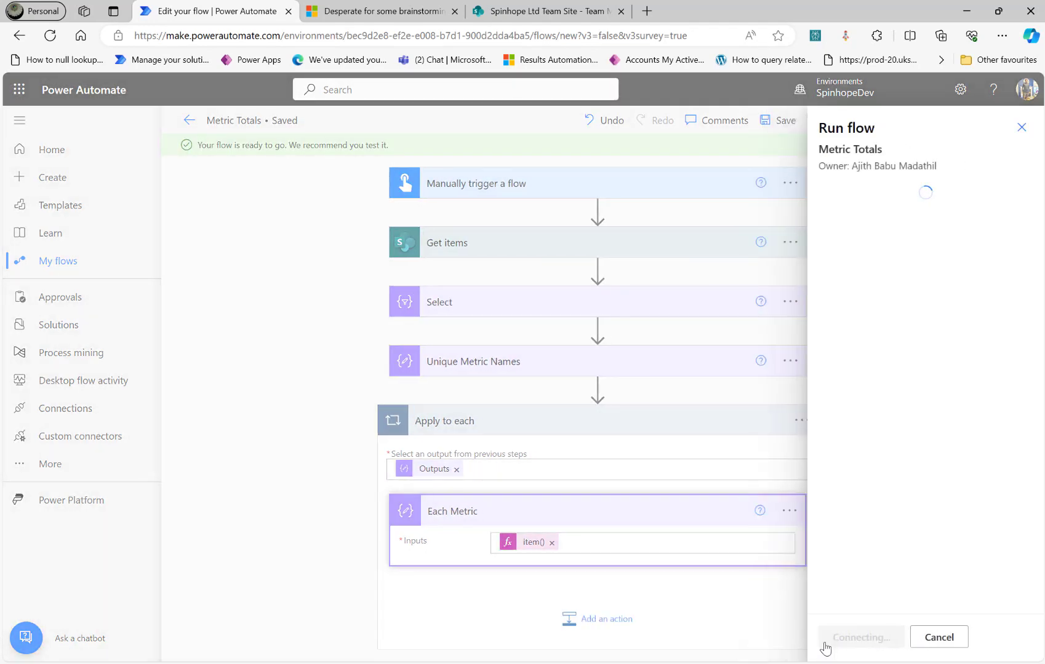
pyautogui.click(824, 643)
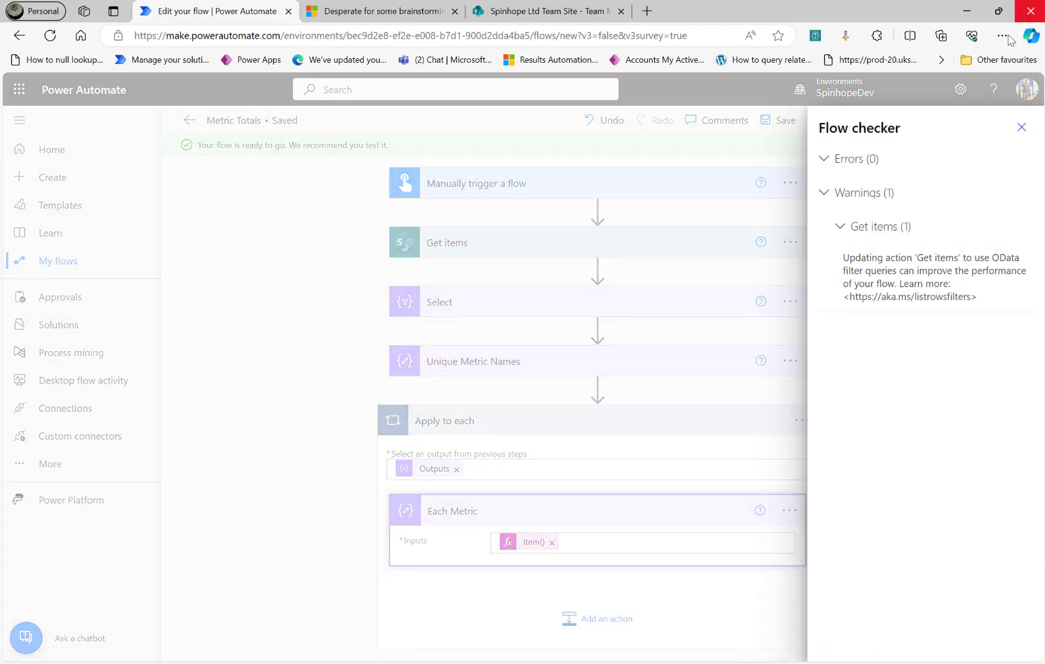
pyautogui.click(1018, 131)
pyautogui.click(848, 643)
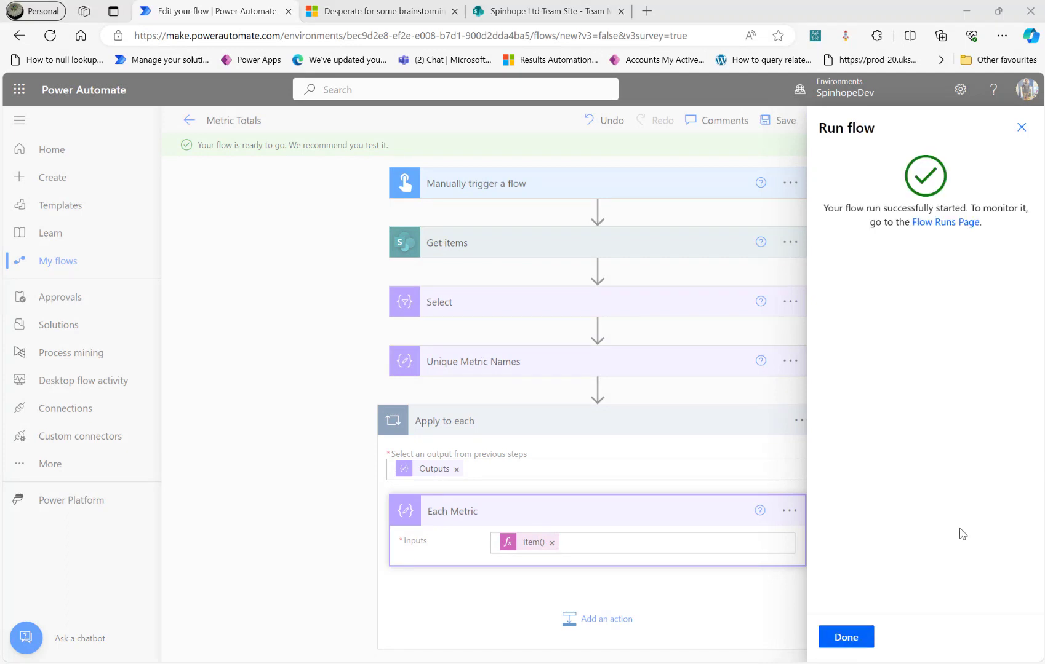
pyautogui.click(845, 637)
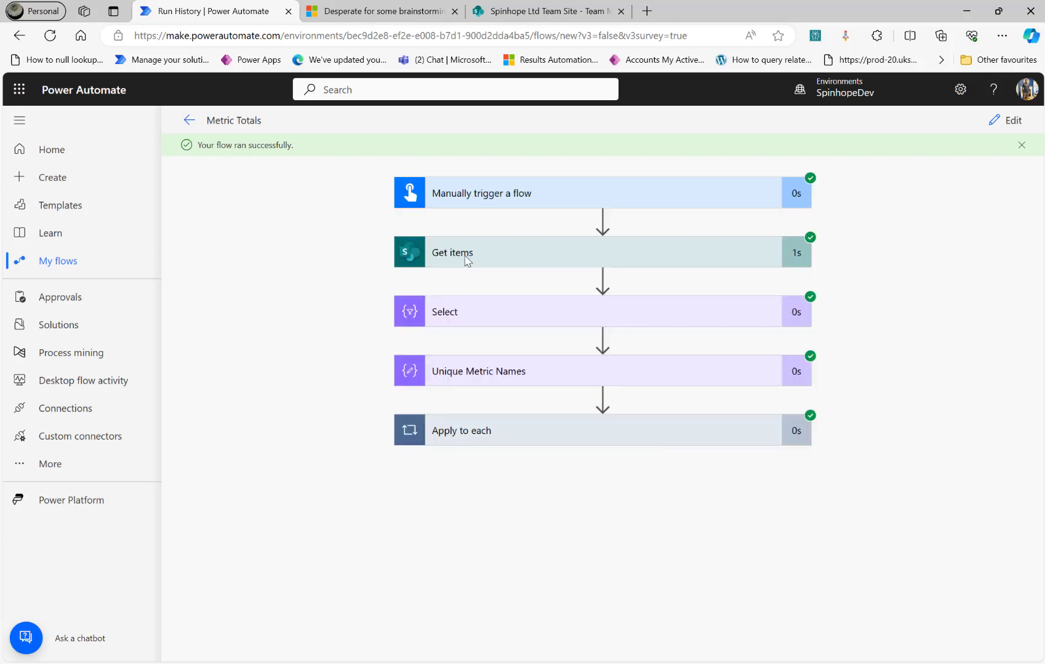
# Inspect the Each Metric inputs and outputs for both Apply to each iterations in the flow run.
pyautogui.click(541, 433)
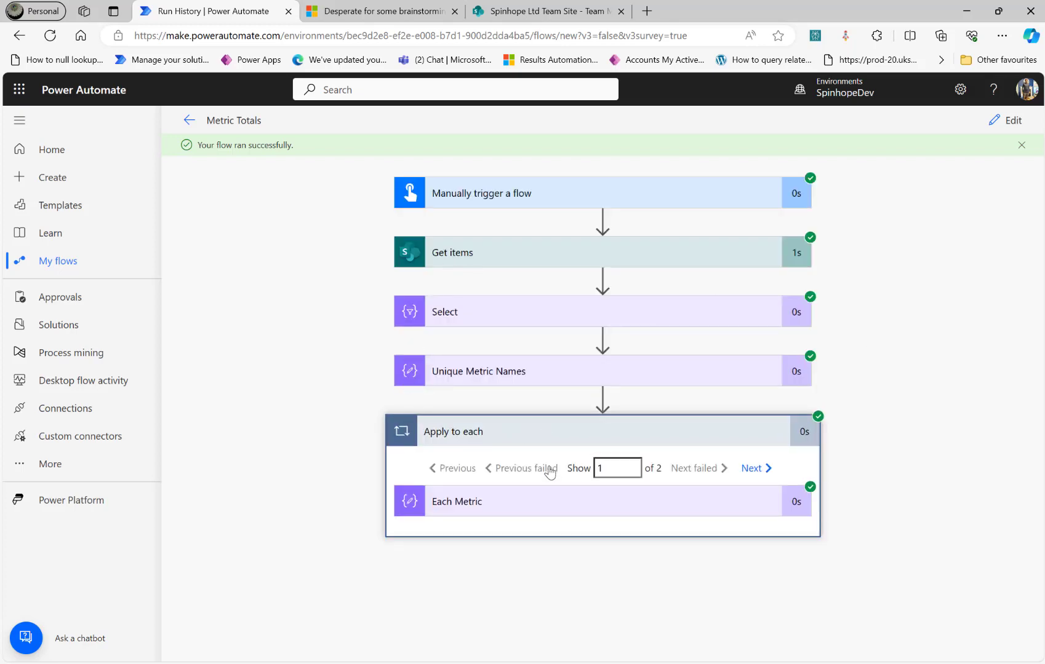
pyautogui.click(553, 495)
pyautogui.scroll(-2, 565, 495)
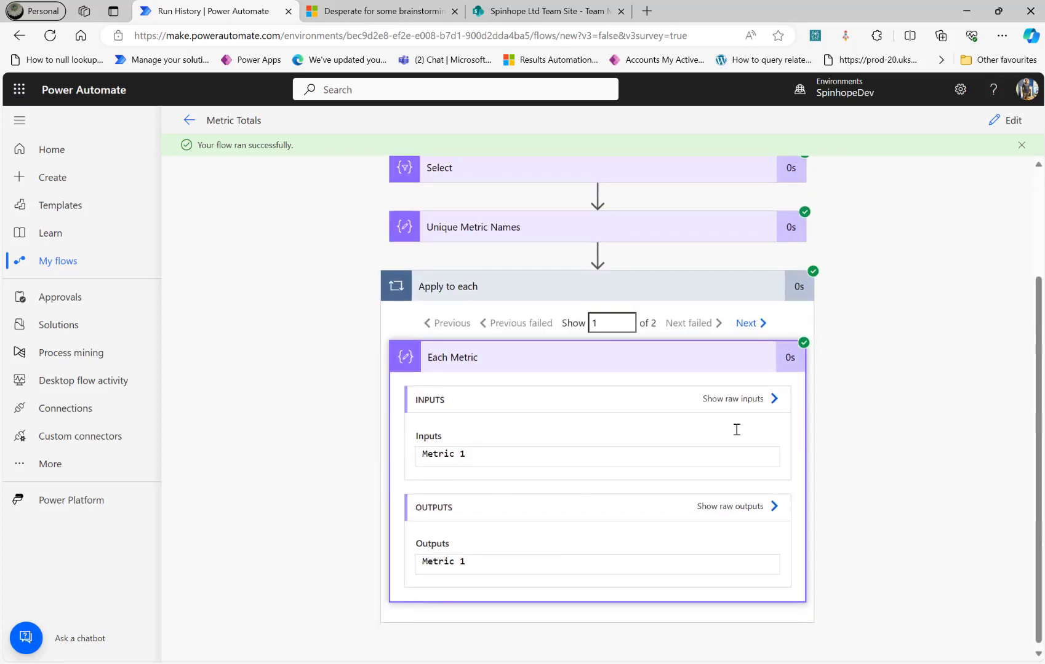
pyautogui.click(746, 323)
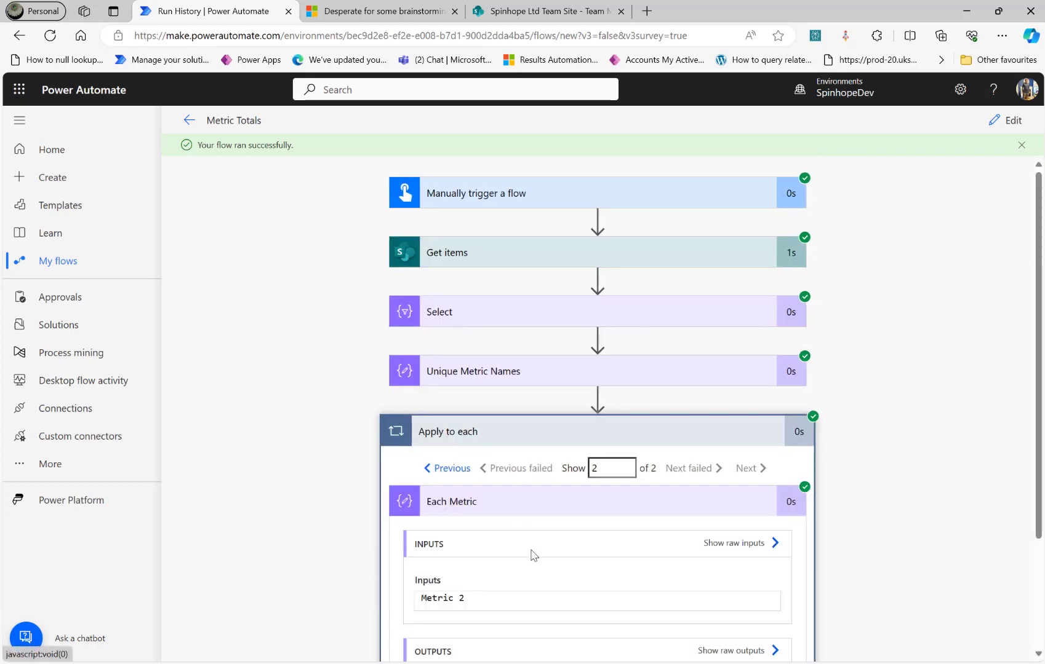
# Reopen the flow for editing and review the Metric 1 entry in the forum post's Input List.
pyautogui.click(1006, 120)
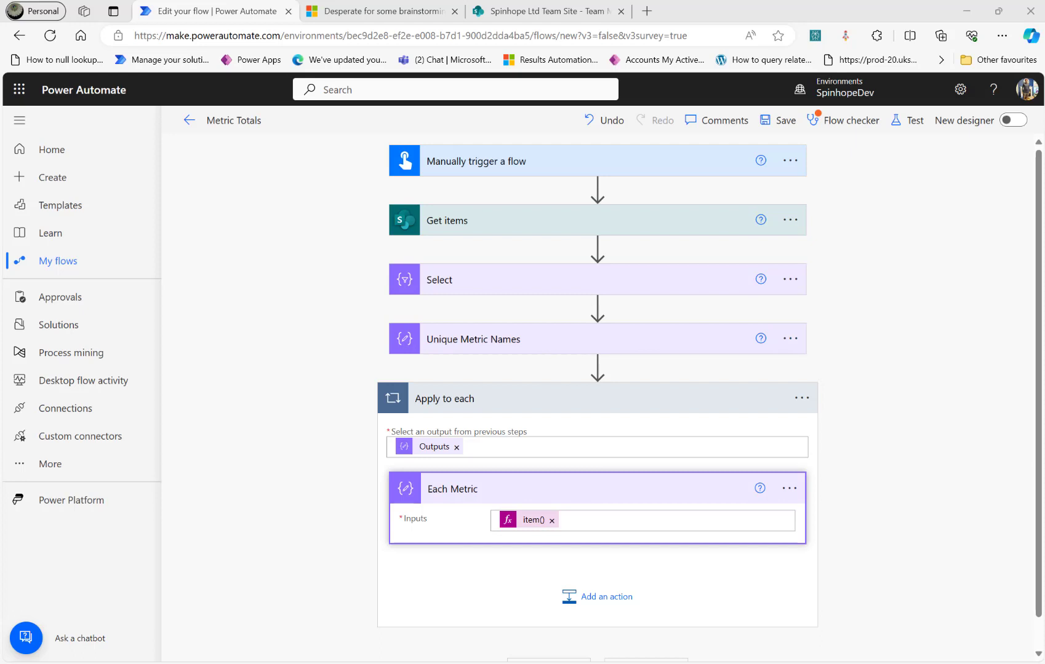
pyautogui.scroll(-1, 681, 478)
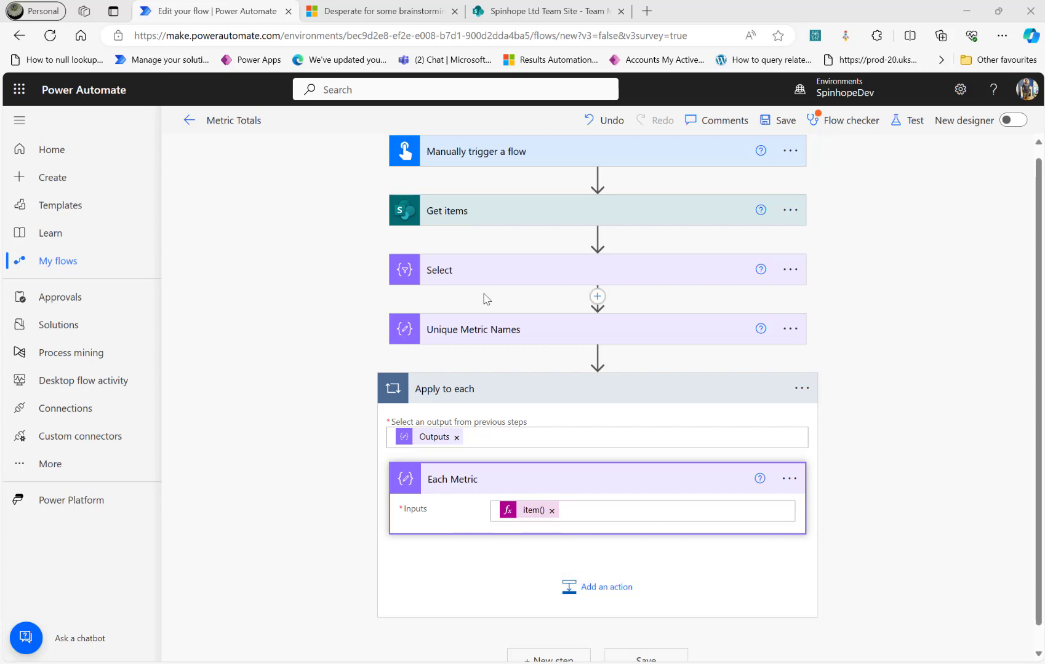
pyautogui.click(374, 10)
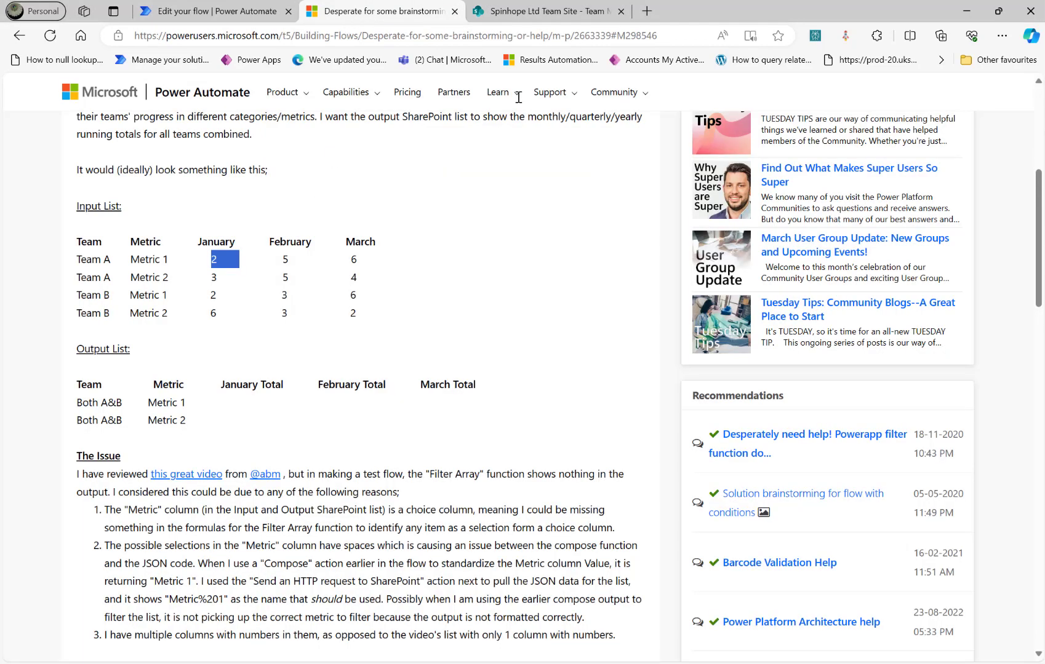
pyautogui.moveTo(131, 263); pyautogui.dragTo(179, 261)
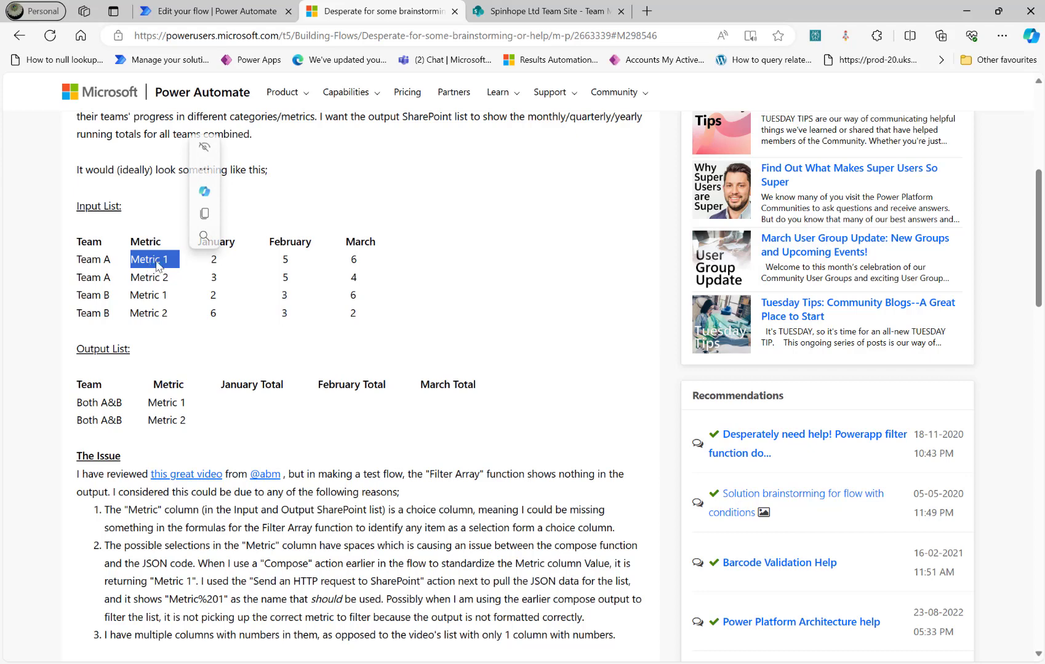
pyautogui.click(259, 11)
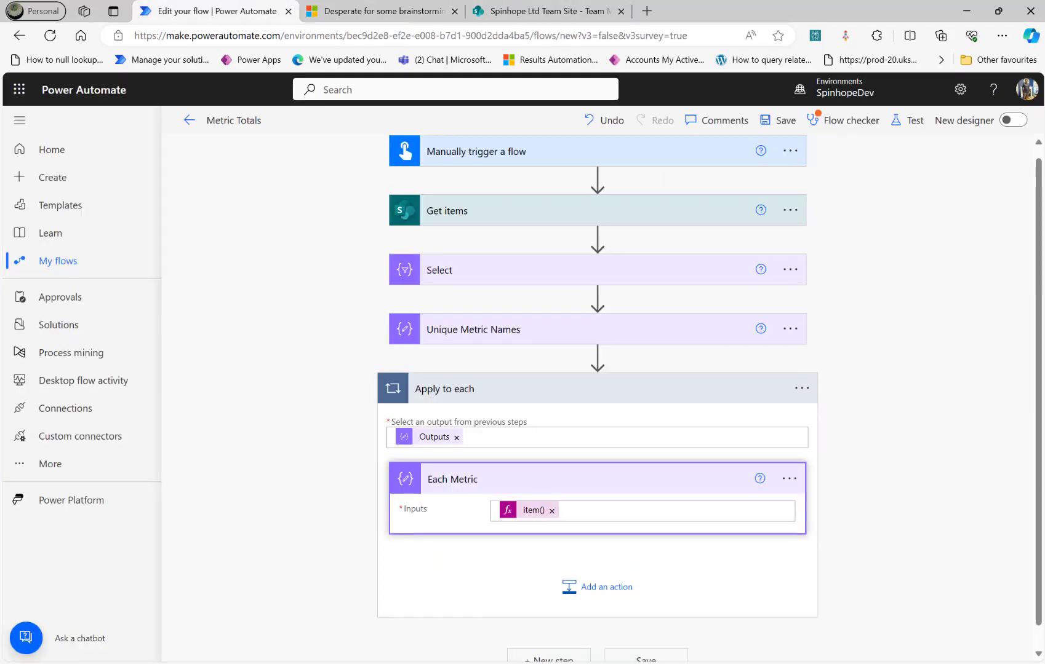
# Add a Filter array action inside the Apply to each loop, below Each Metric.
pyautogui.click(572, 587)
pyautogui.write('filte')
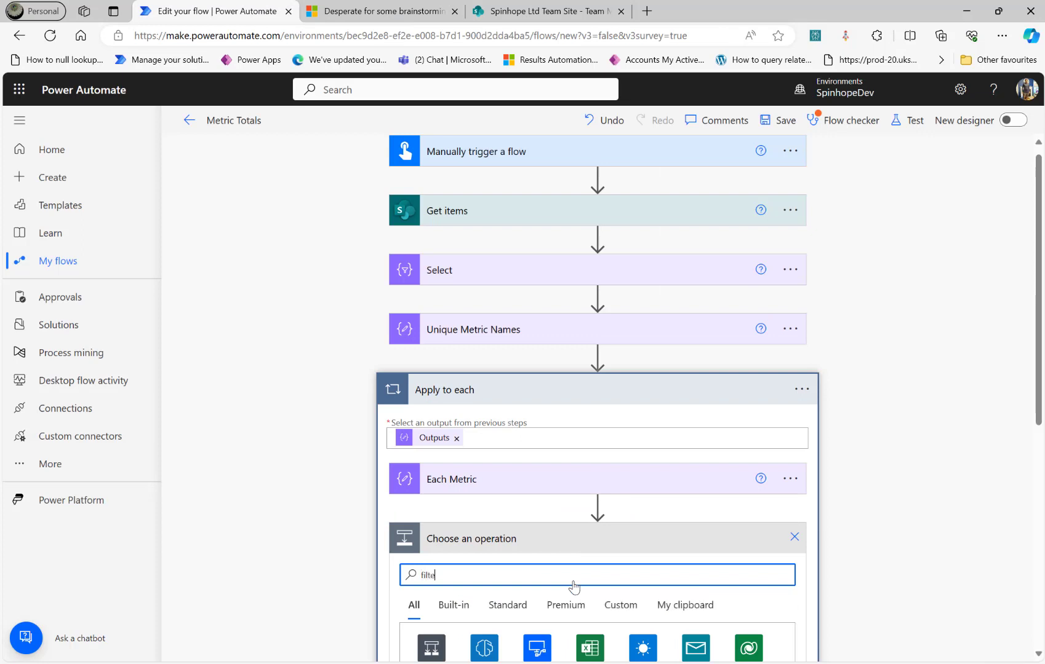
pyautogui.write('r arrat')
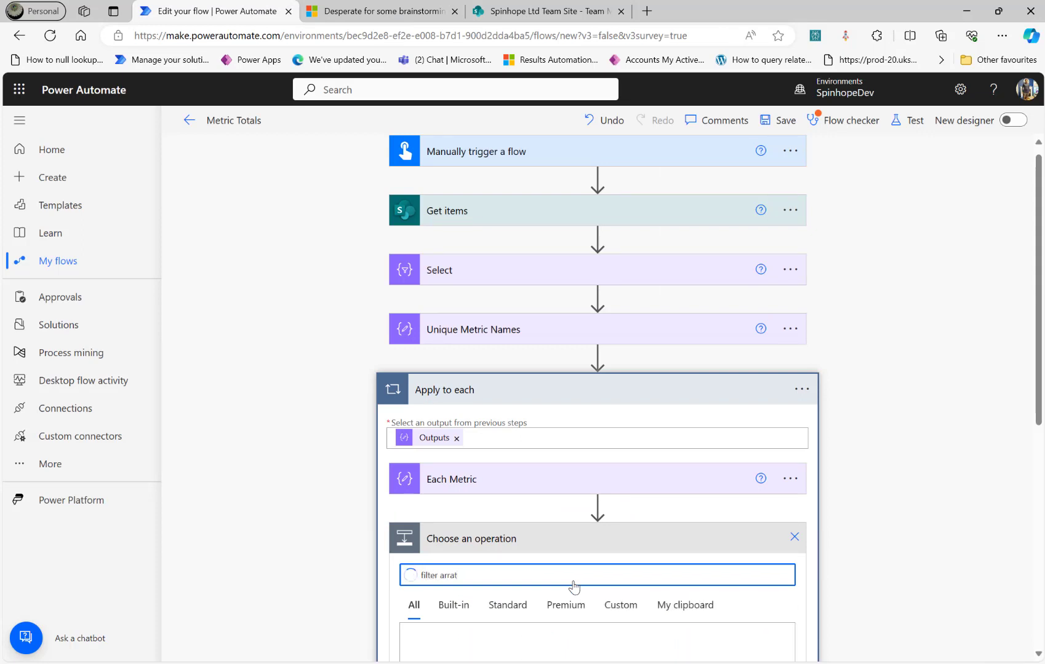
pyautogui.press('BackSpace')
pyautogui.write('y')
pyautogui.scroll(-3, 326, 564)
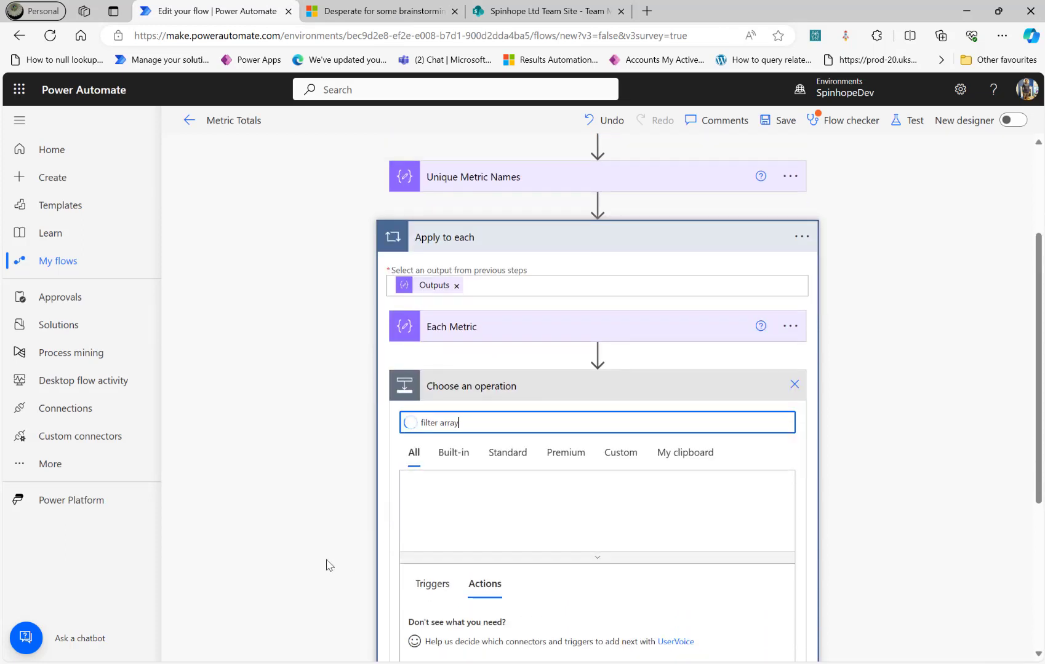
pyautogui.click(468, 623)
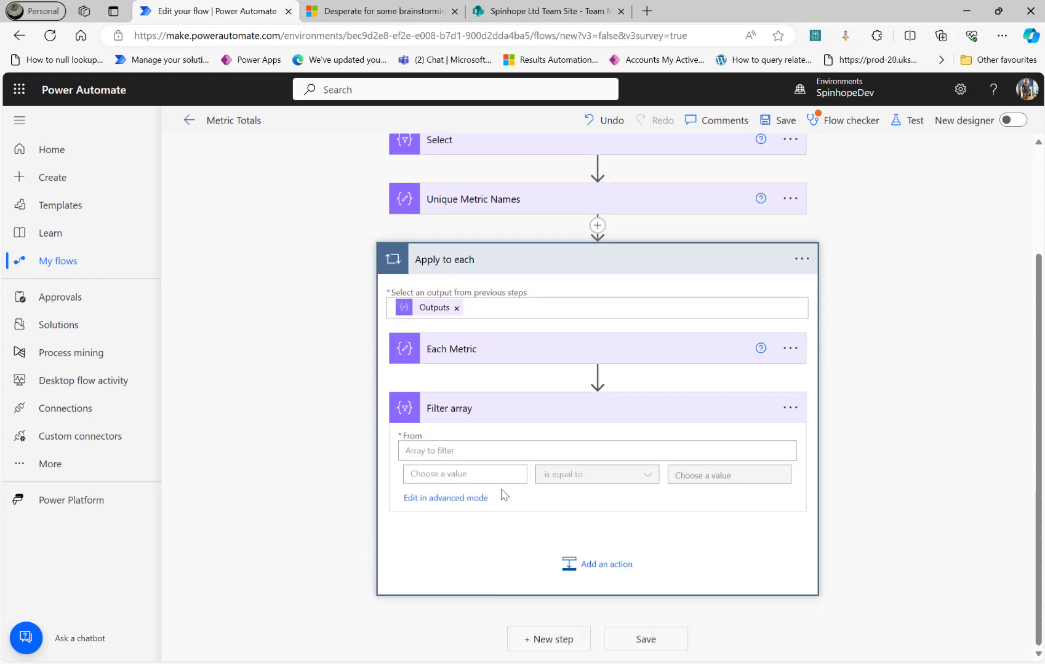
# Set the Filter array's From input to the value list from Get items.
pyautogui.click(474, 448)
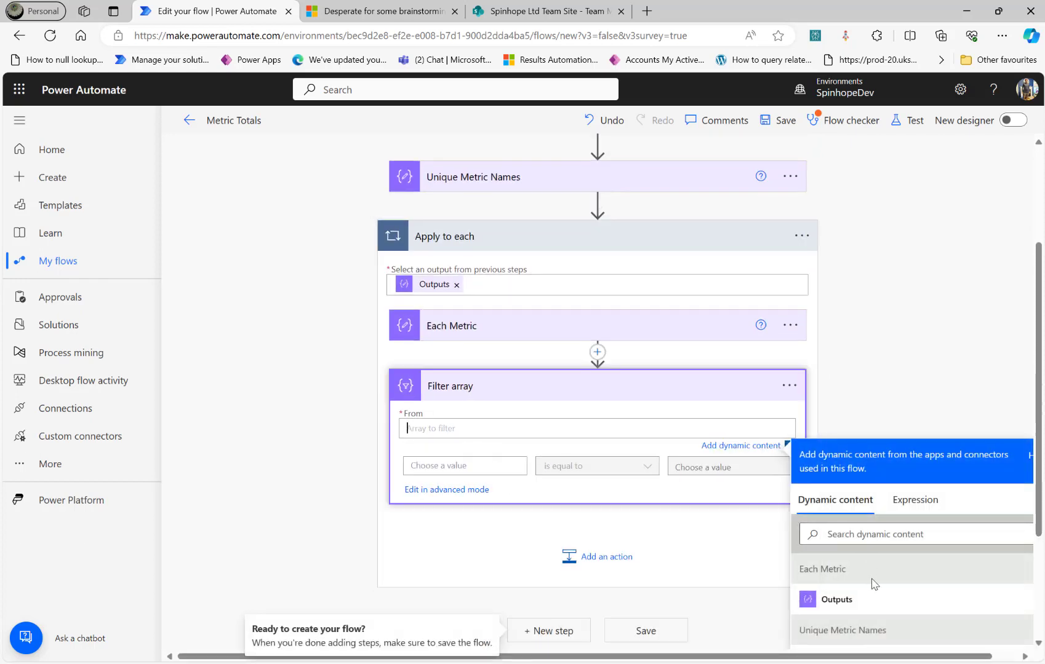
pyautogui.click(846, 534)
pyautogui.write('vaue')
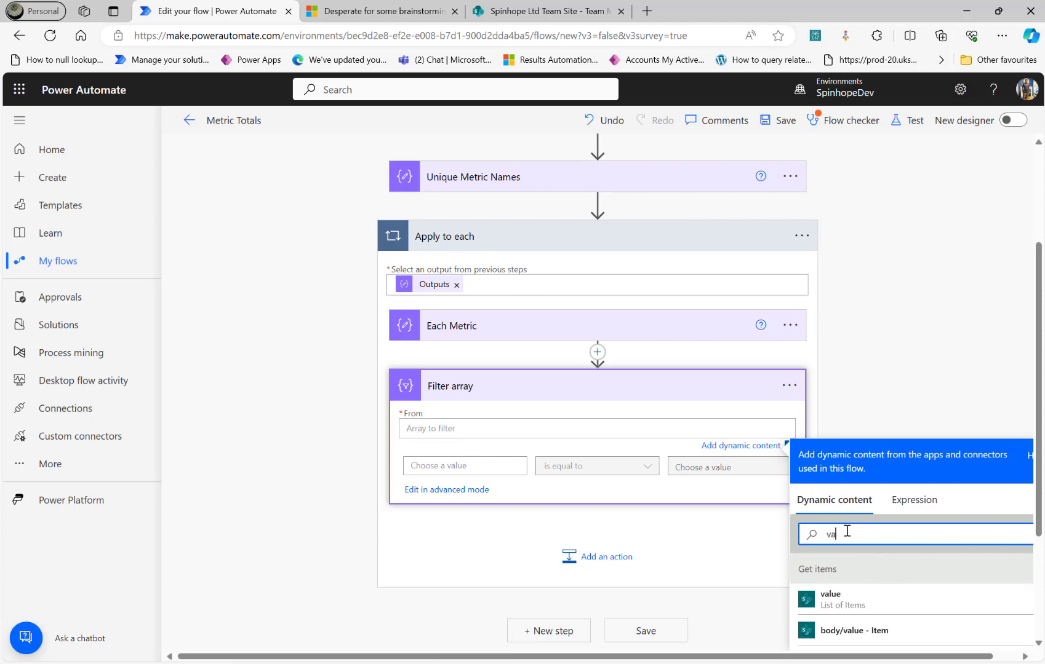
pyautogui.press('BackSpace')
pyautogui.write('lue')
pyautogui.click(837, 602)
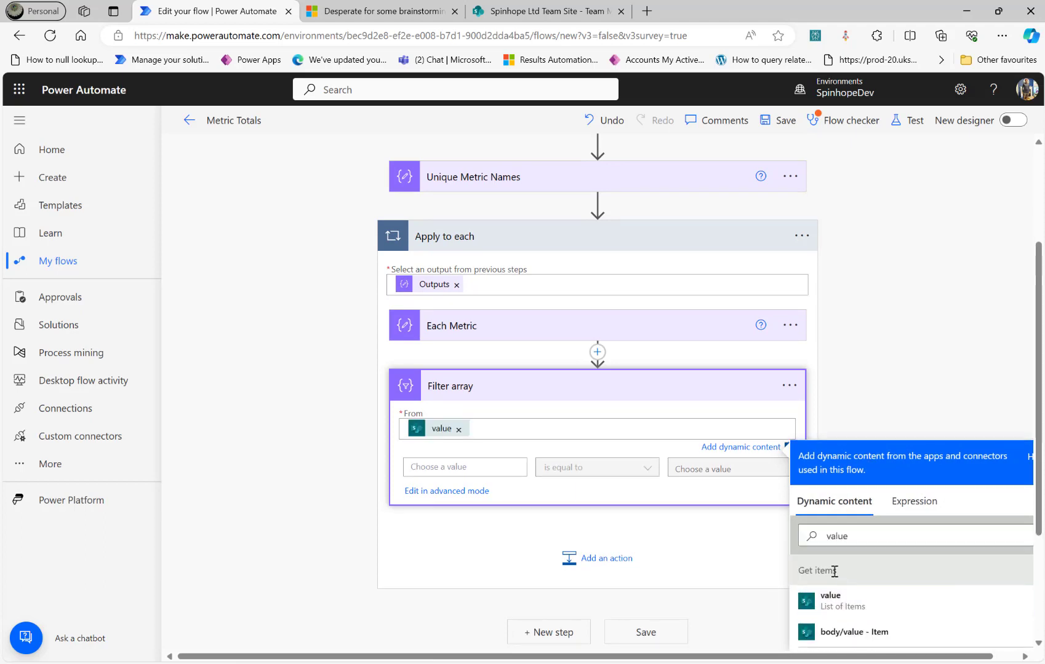
# Set the Filter array condition to Metric Value is equal to the Outputs of Each Metric.
pyautogui.click(502, 468)
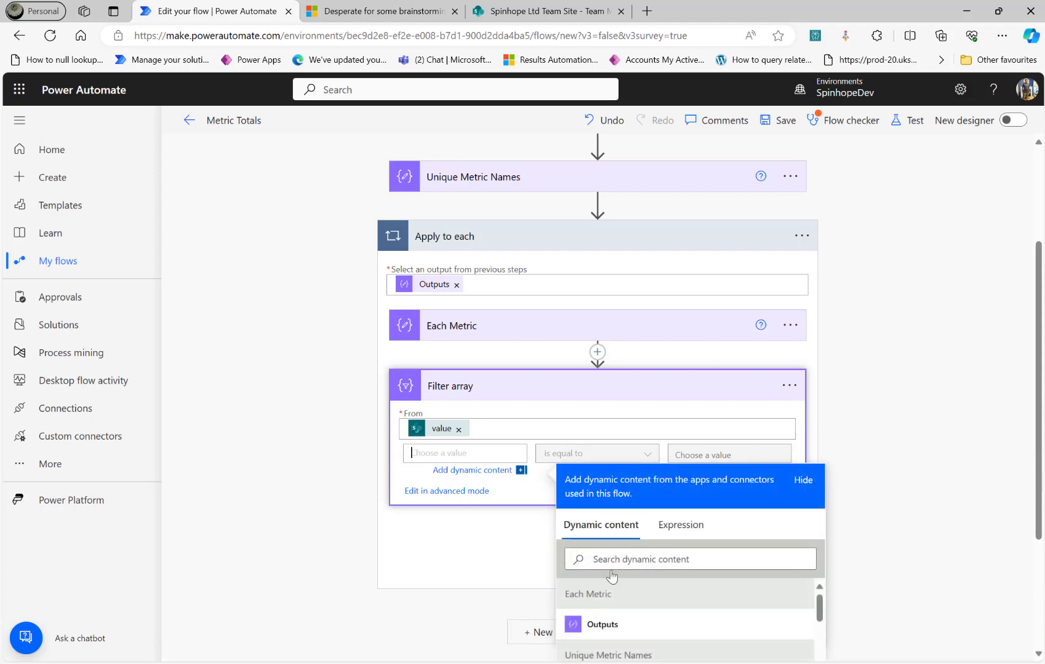
pyautogui.click(624, 561)
pyautogui.write('metric')
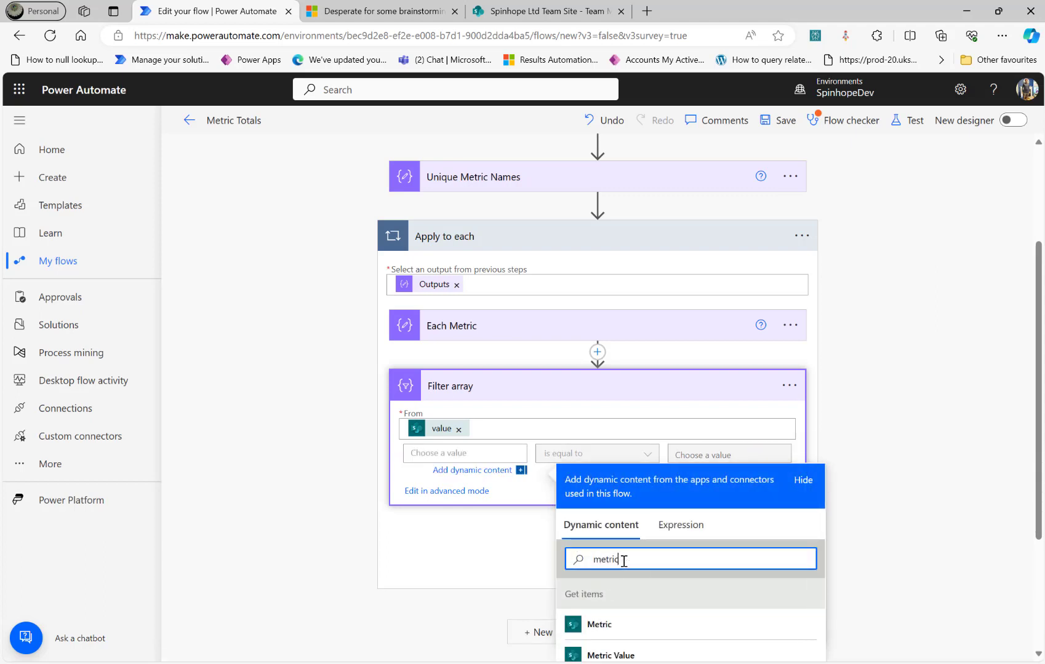
pyautogui.click(602, 655)
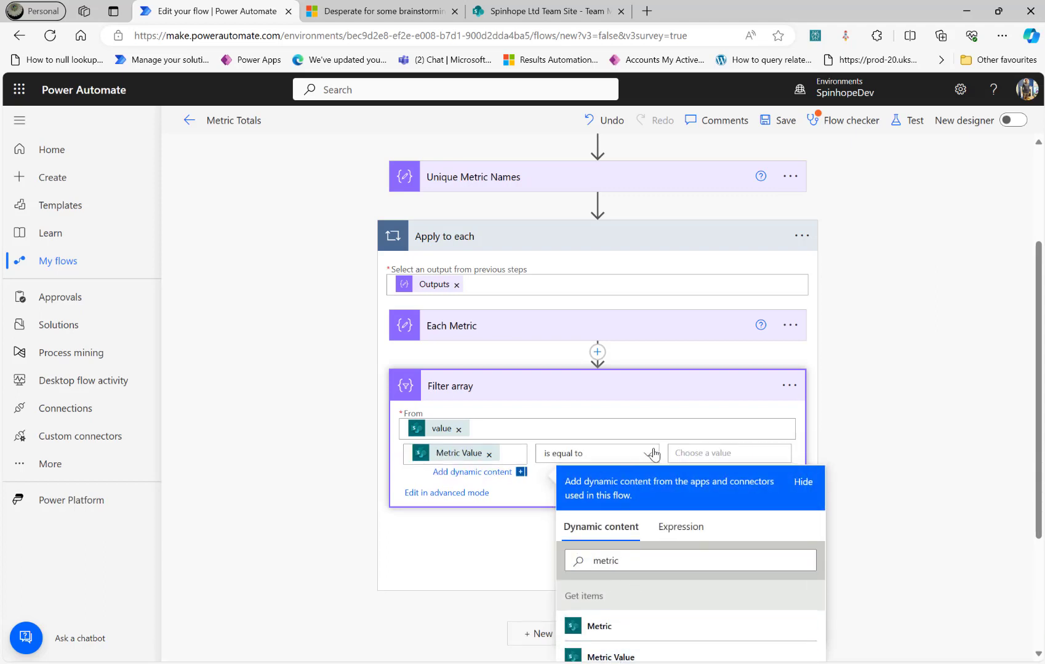
pyautogui.click(694, 452)
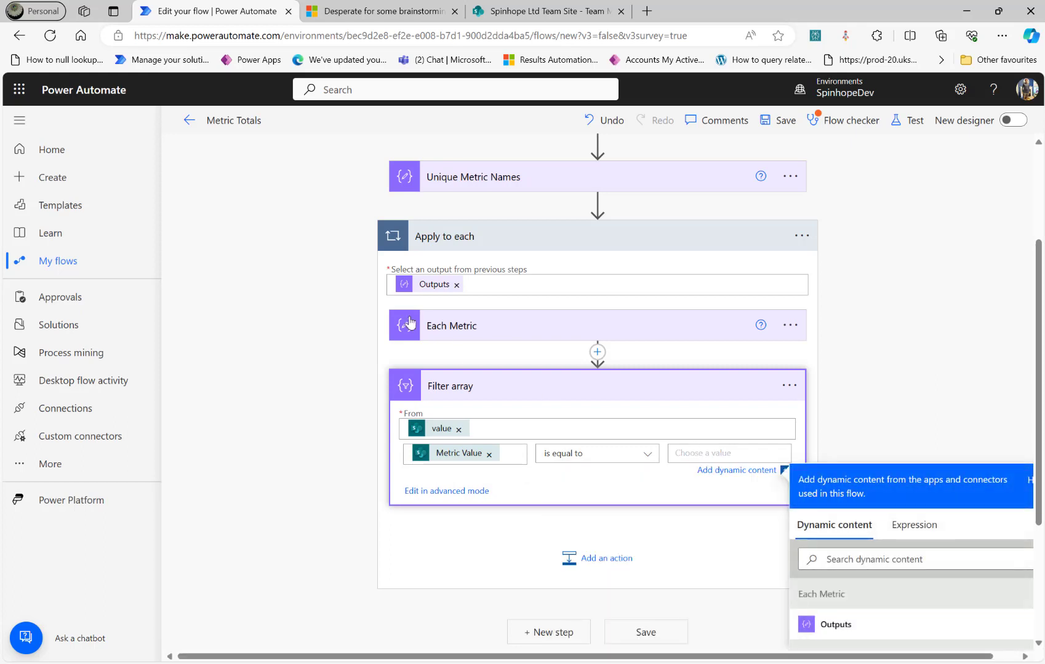
pyautogui.click(490, 332)
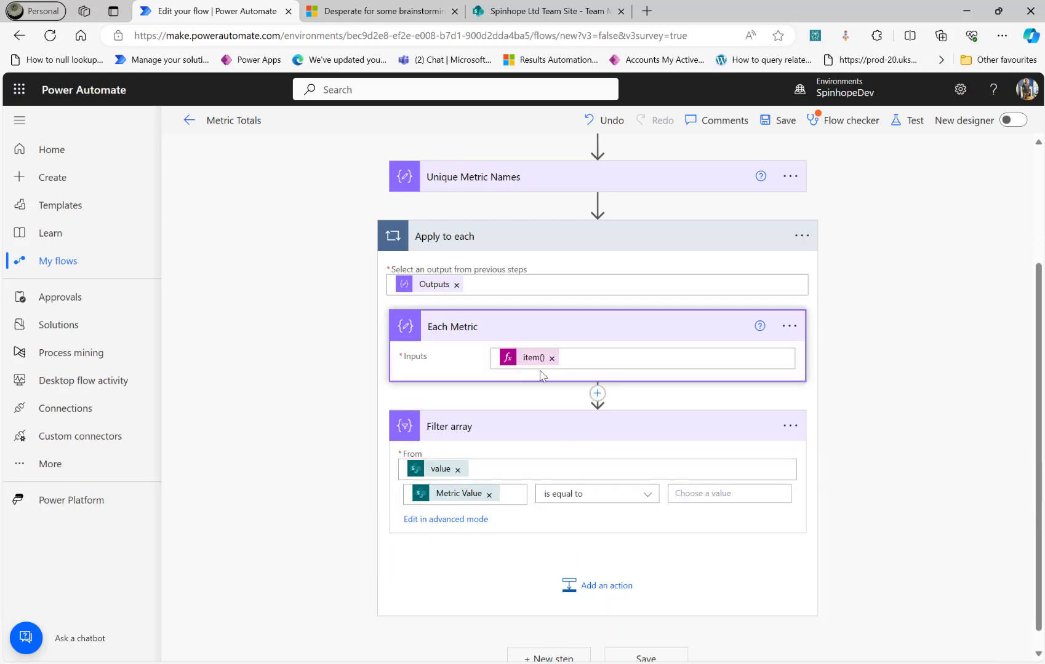
pyautogui.click(703, 493)
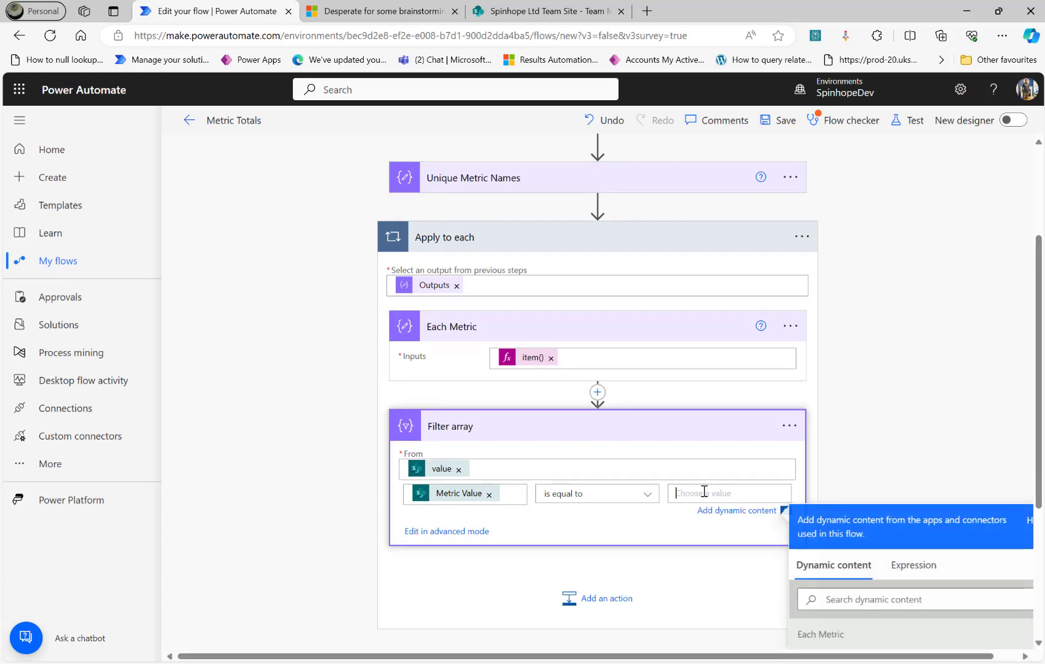
pyautogui.click(857, 601)
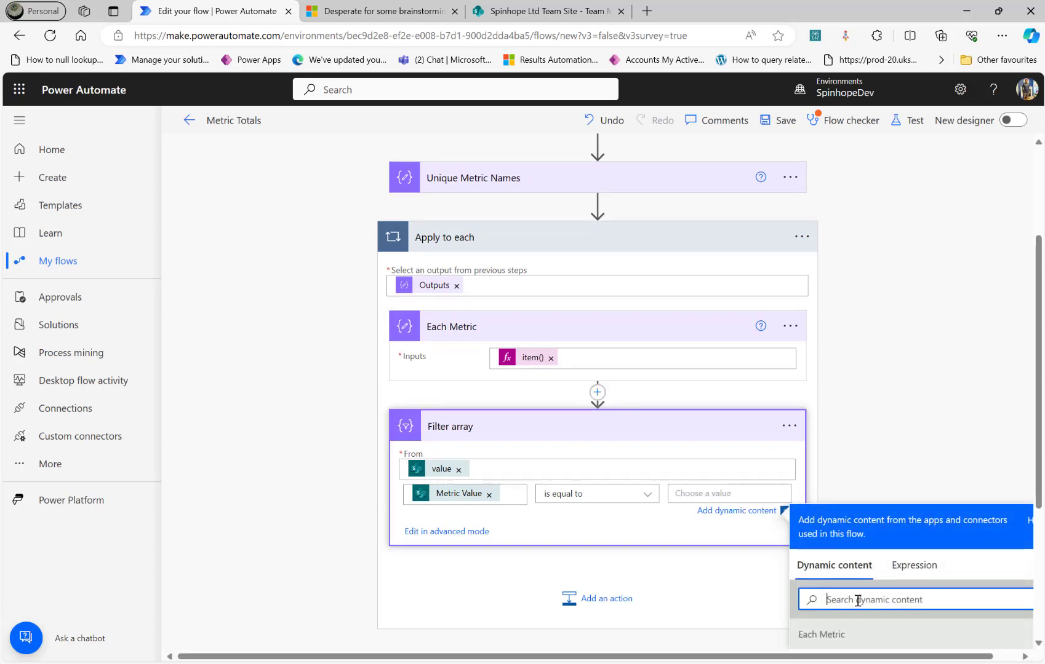
pyautogui.write('output')
pyautogui.scroll(-2, 833, 547)
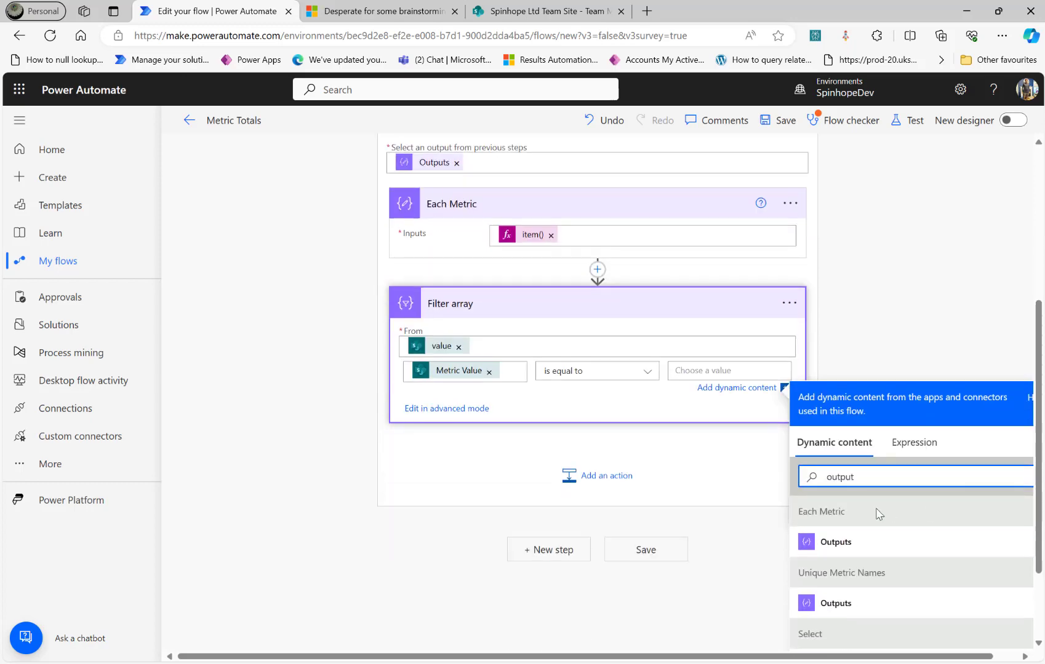
pyautogui.click(840, 544)
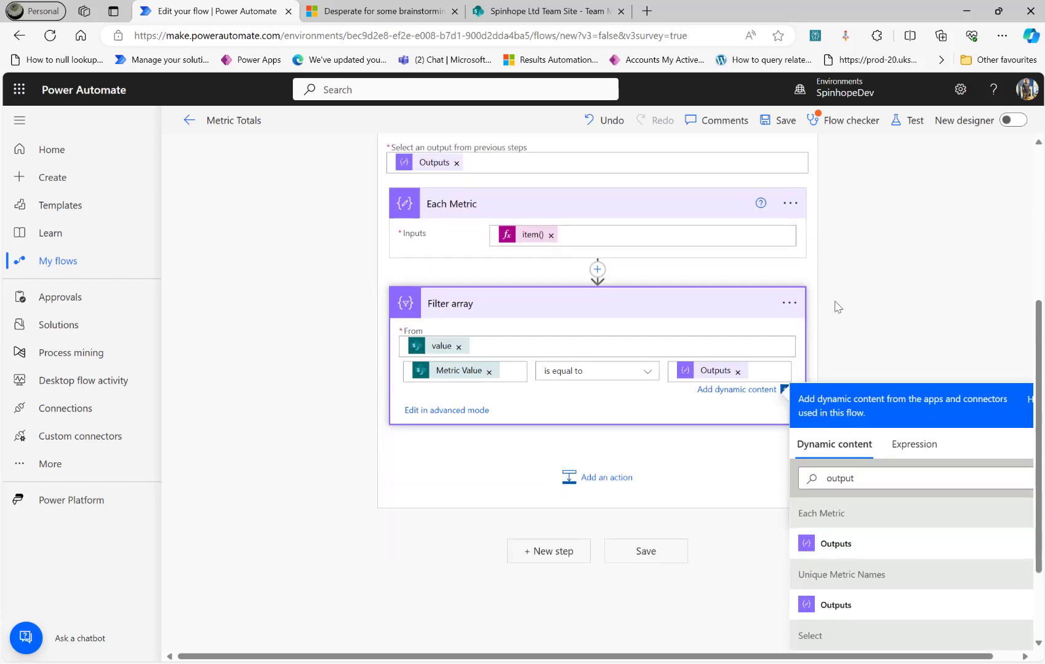
# Save the Metric Totals flow and run it as a manual test.
pyautogui.click(904, 124)
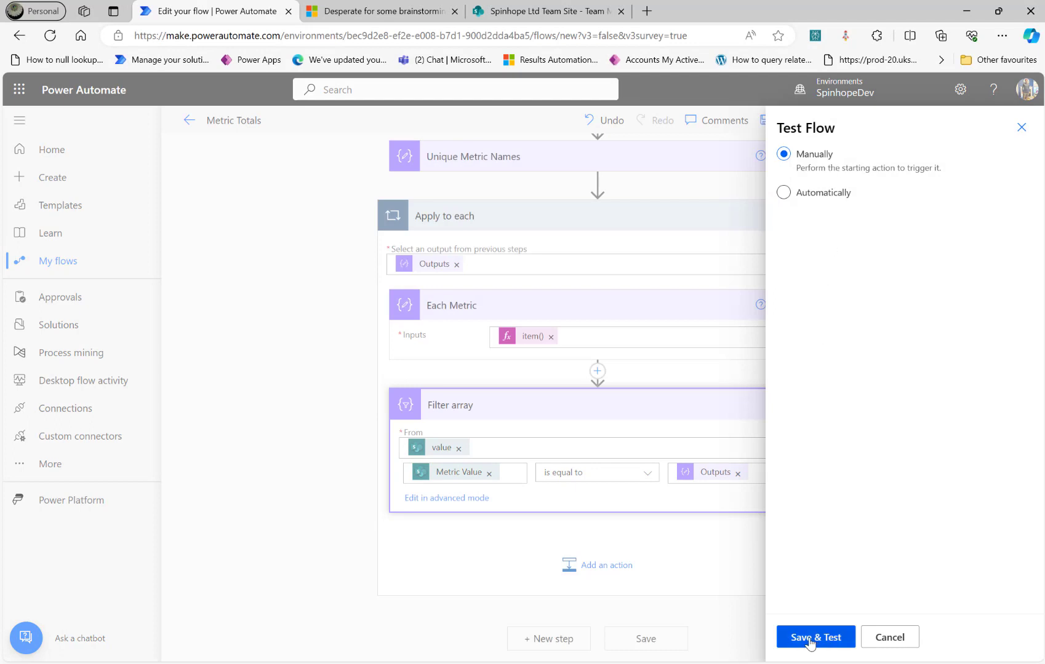
pyautogui.click(809, 639)
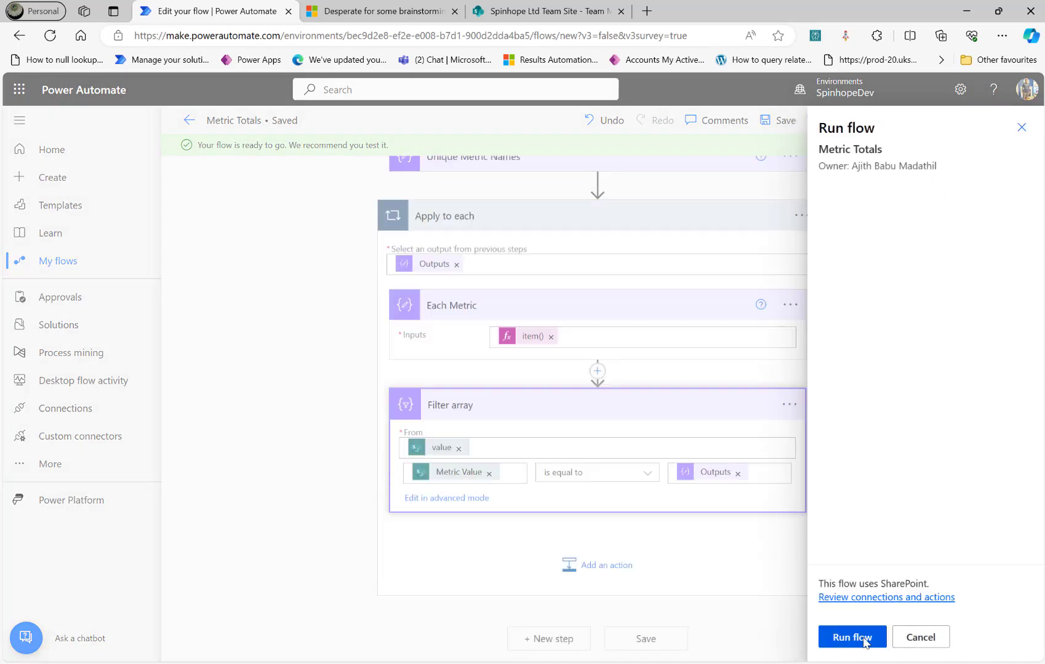
pyautogui.click(863, 639)
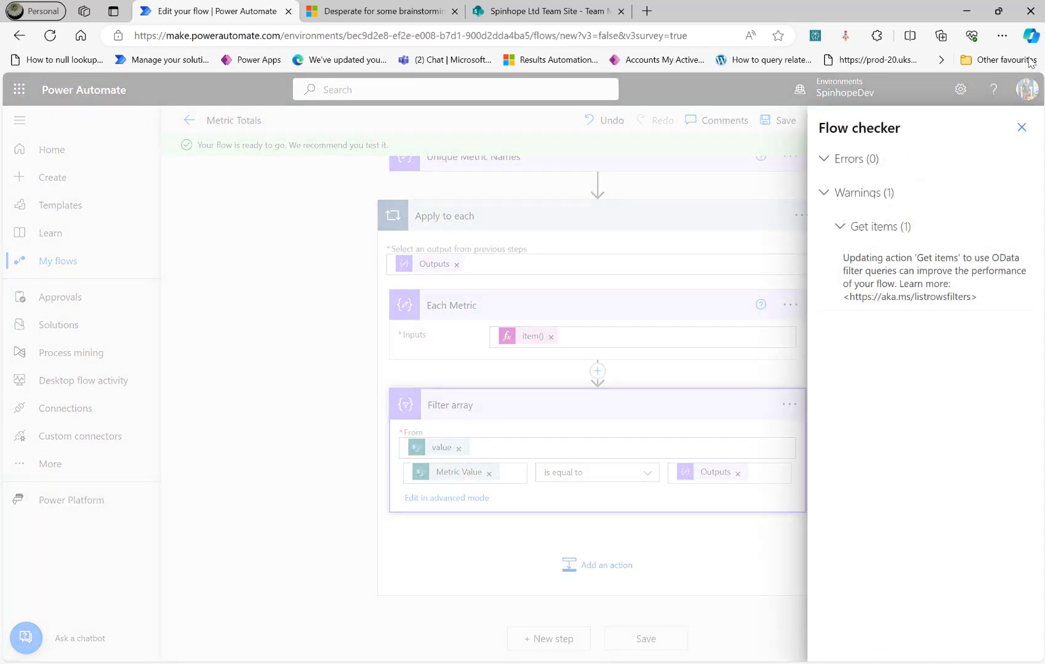
pyautogui.click(1021, 127)
pyautogui.click(849, 638)
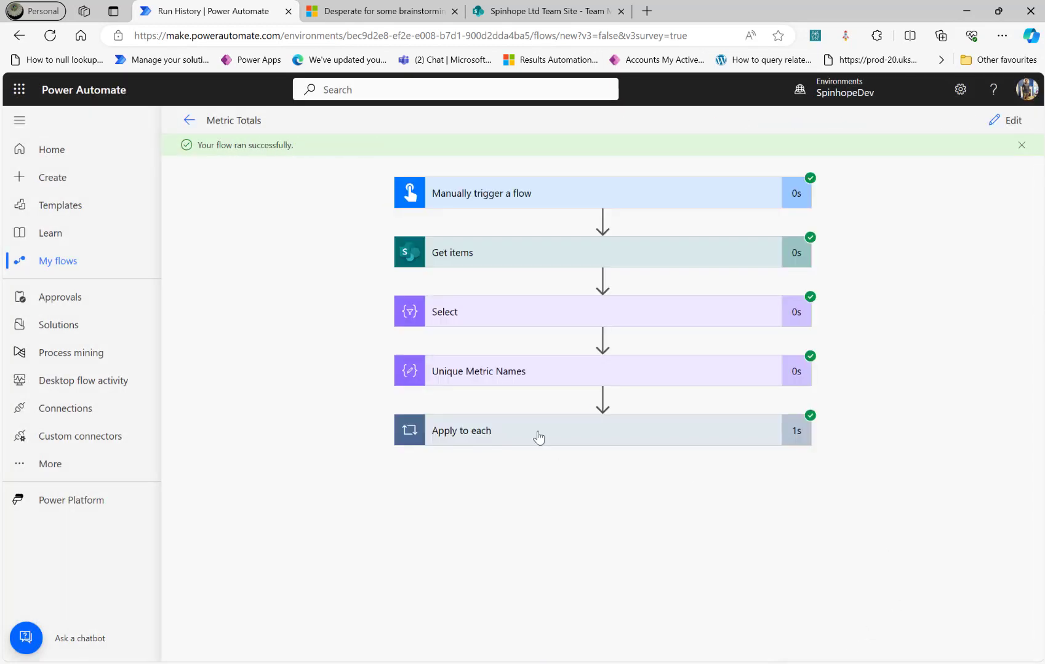
# Examine the Each Metric and Filter array inputs and outputs for the first Apply to each iteration in the run results.
pyautogui.click(539, 437)
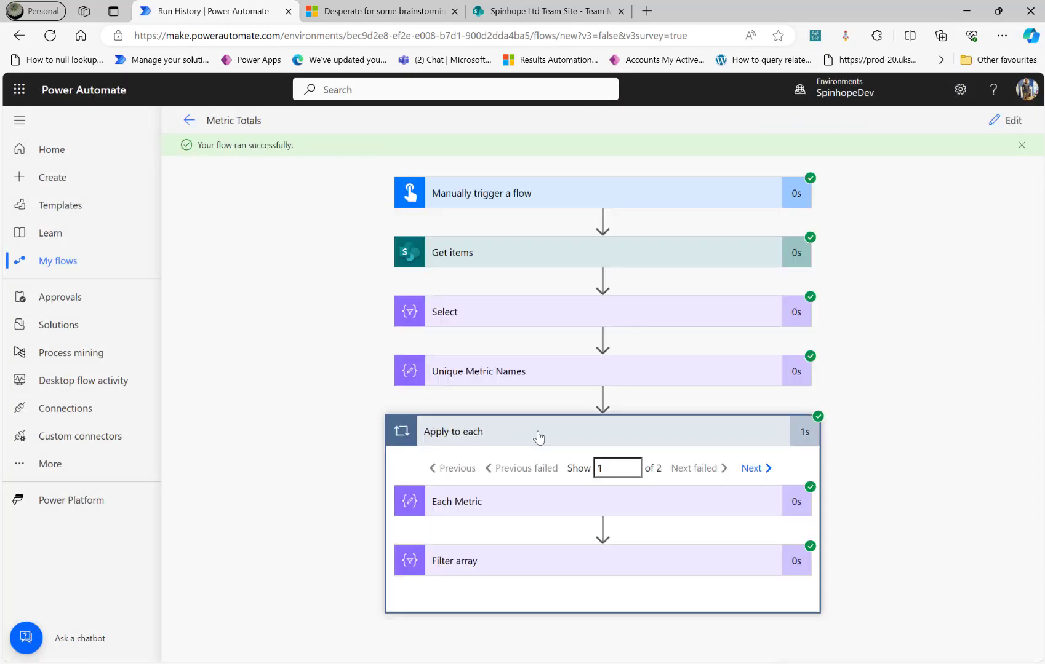
pyautogui.click(518, 512)
pyautogui.scroll(-3, 567, 588)
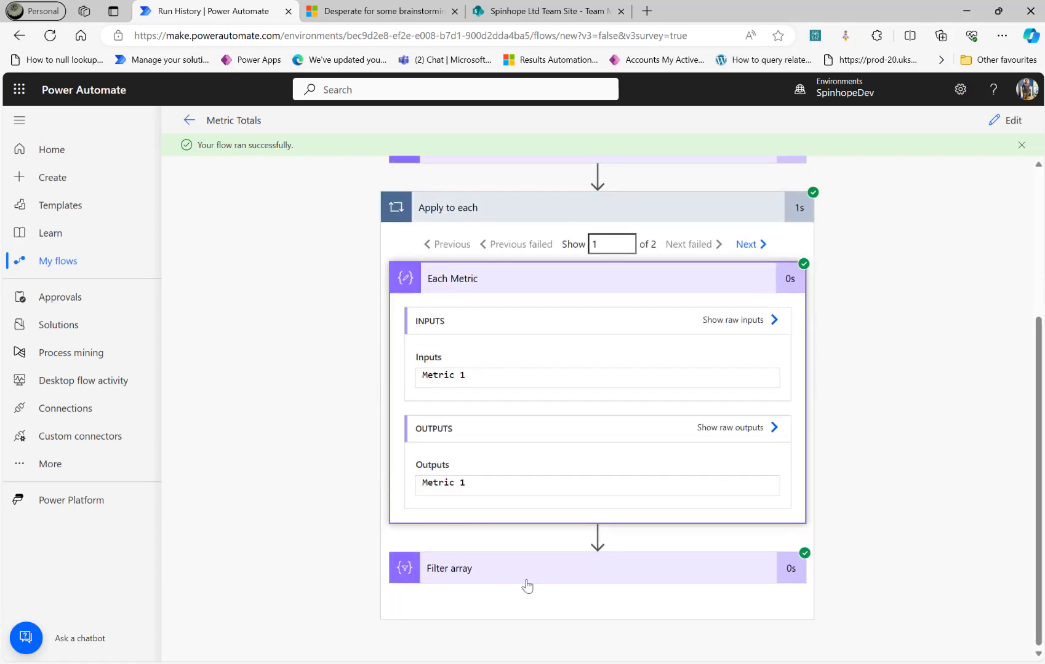
pyautogui.click(527, 578)
pyautogui.scroll(3, 286, 473)
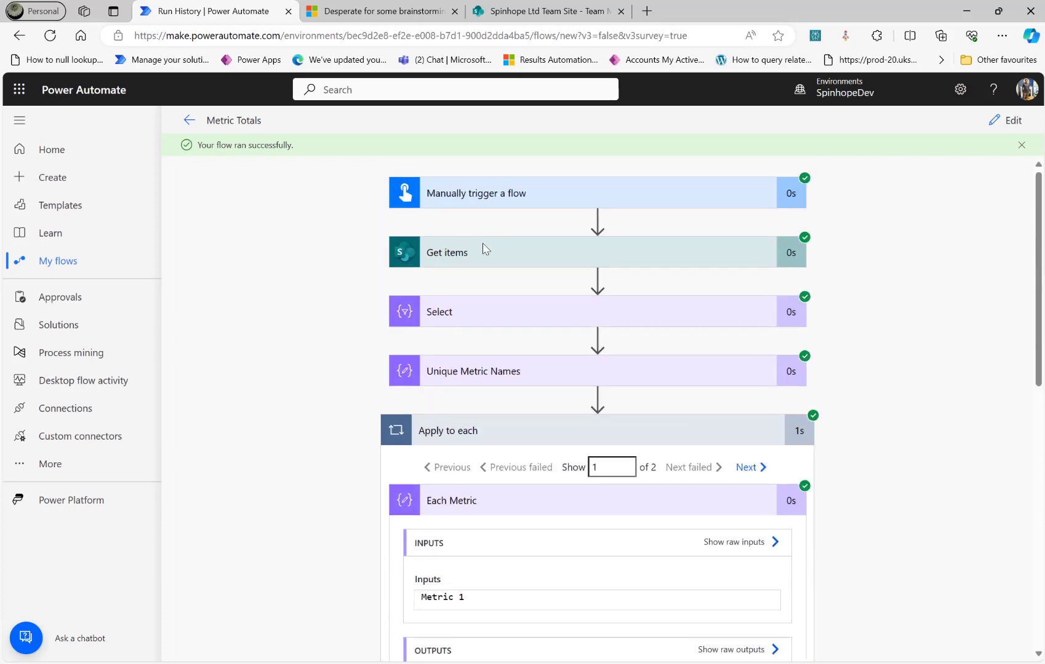
pyautogui.scroll(-8, 326, 443)
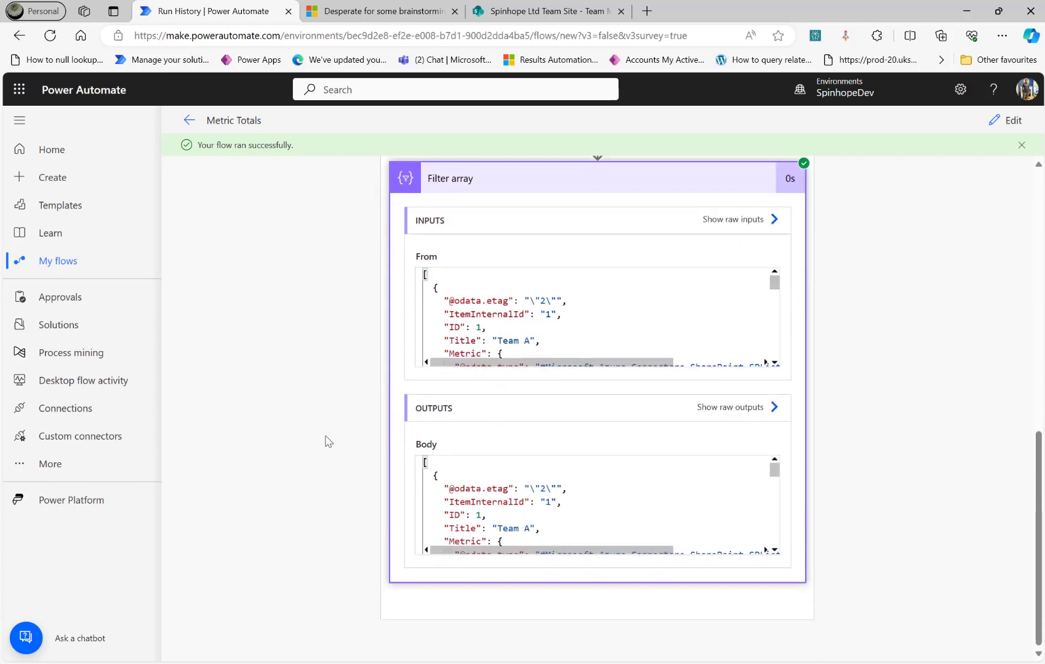
pyautogui.scroll(3, 327, 434)
pyautogui.scroll(-3, 286, 494)
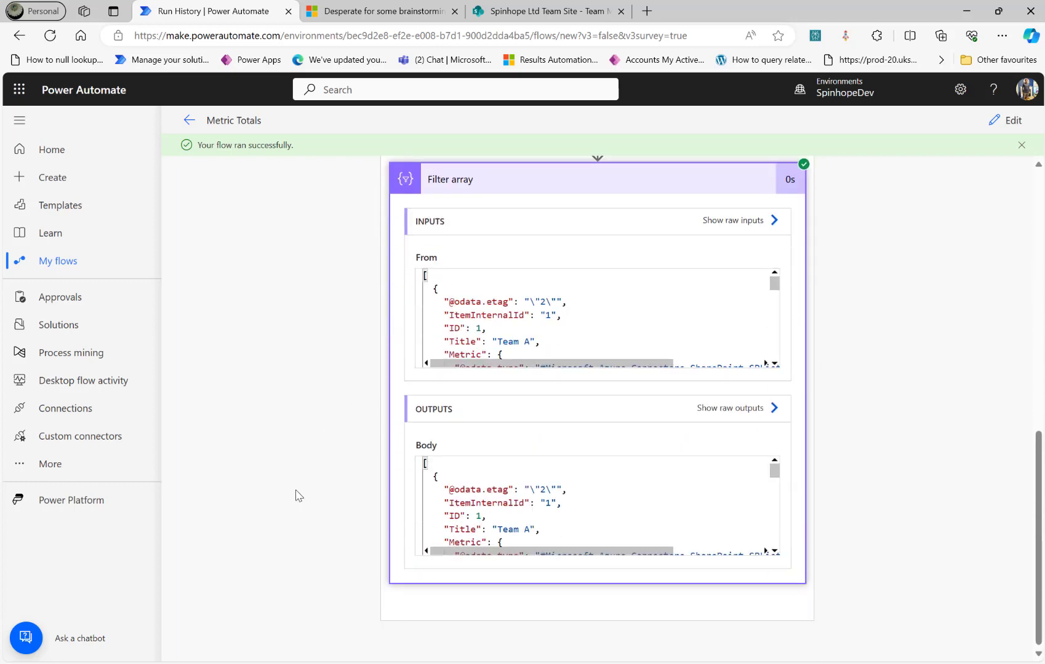
# Review the Filter array's raw outputs and compare them with the Metric 1 rows in the SharePoint Team Metrics list.
pyautogui.click(732, 408)
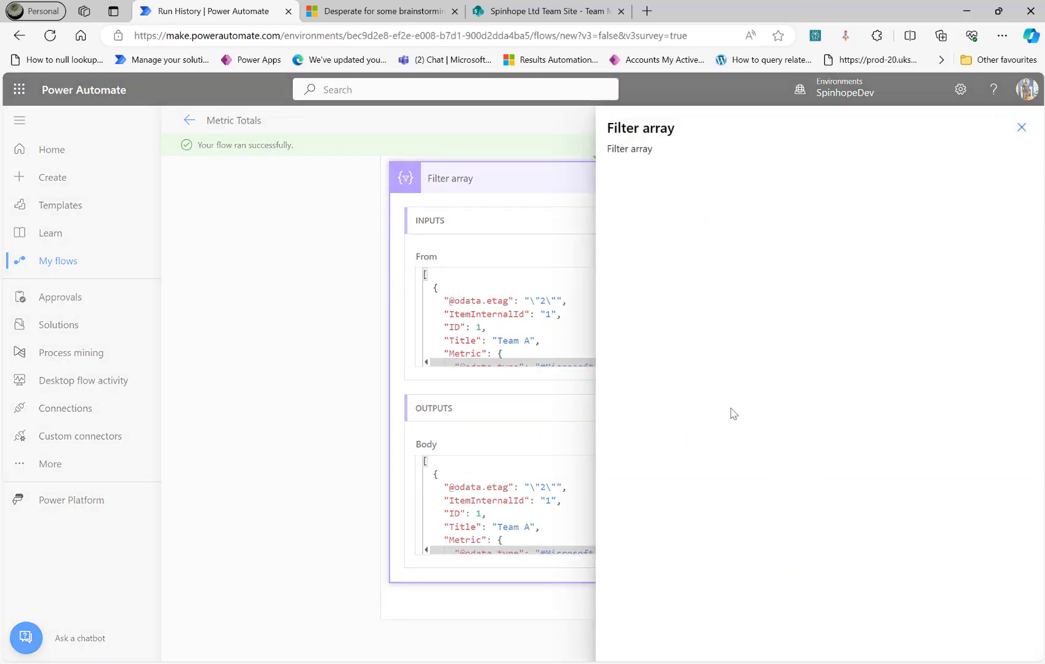
pyautogui.scroll(-5, 784, 410)
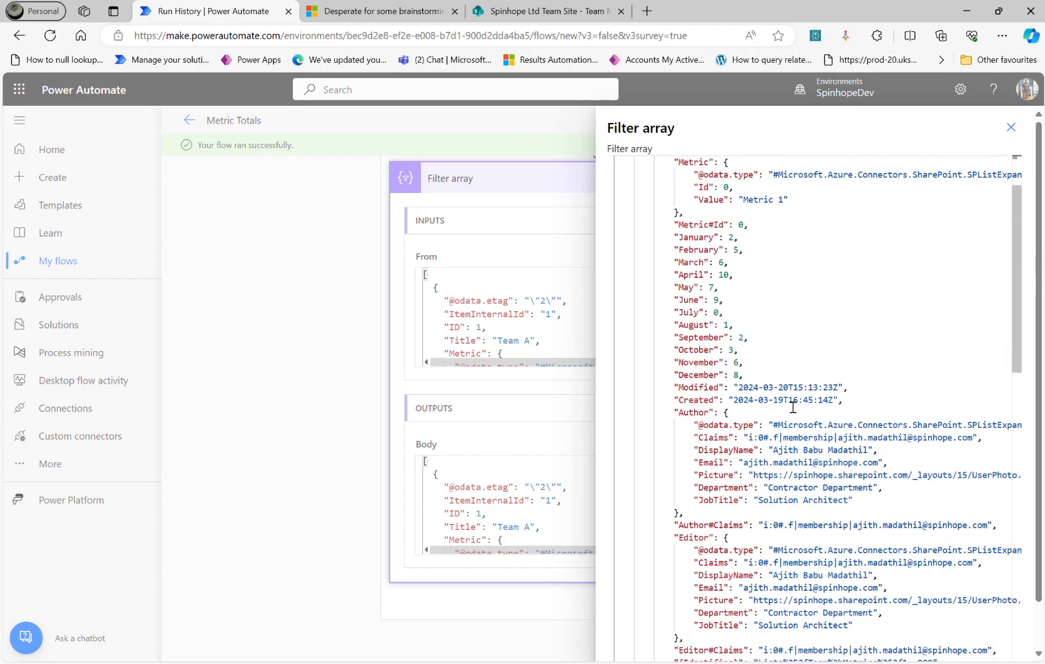
pyautogui.scroll(-5, 784, 410)
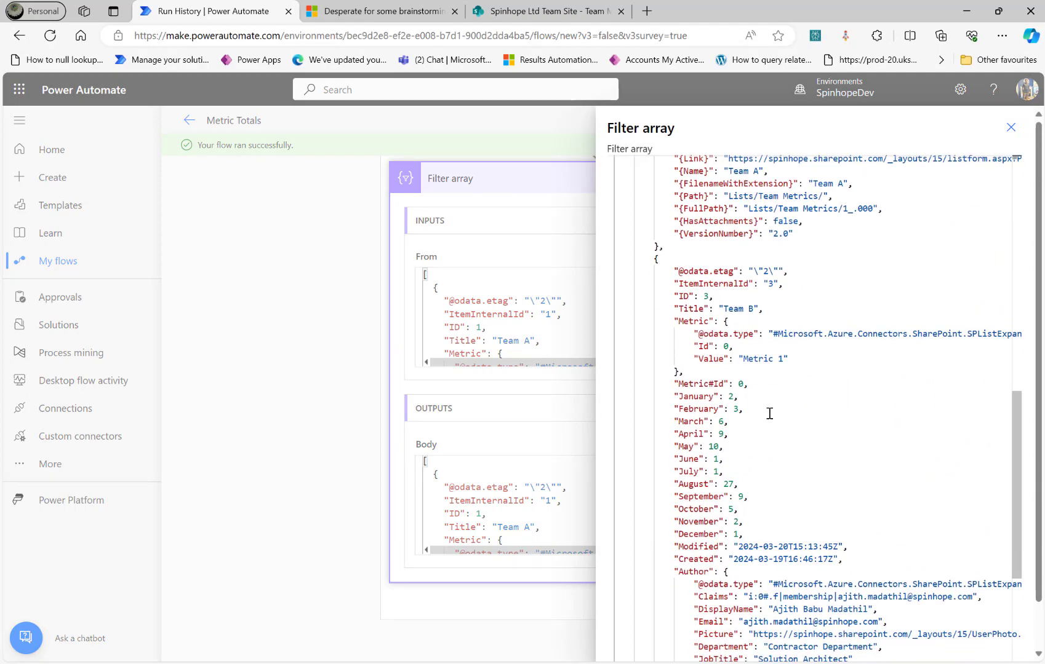
pyautogui.scroll(-6, 769, 414)
pyautogui.click(1010, 127)
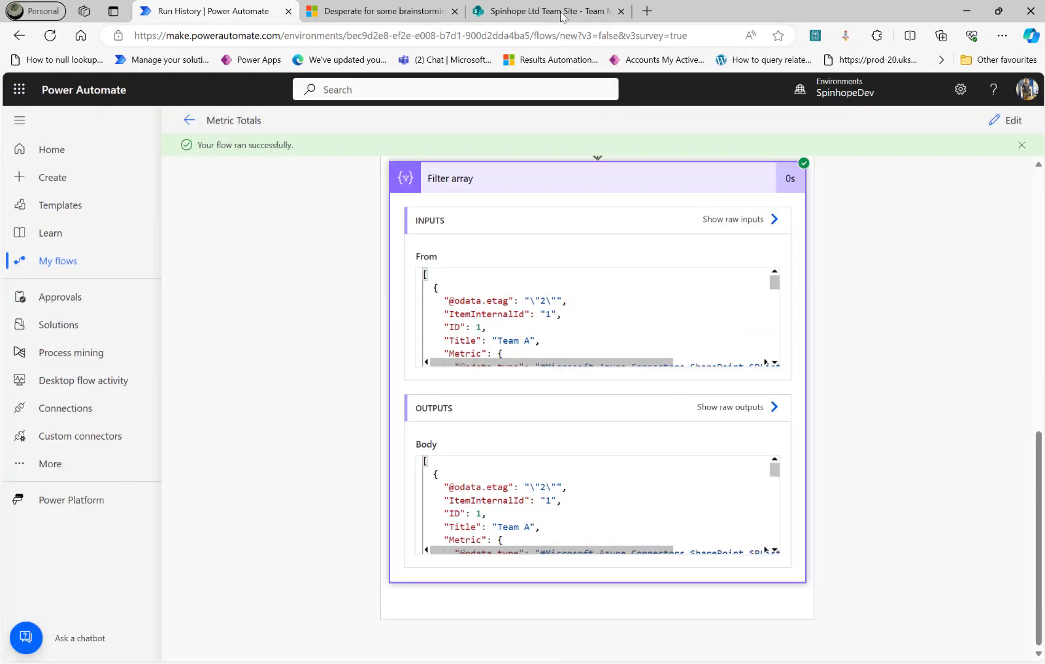
pyautogui.click(517, 11)
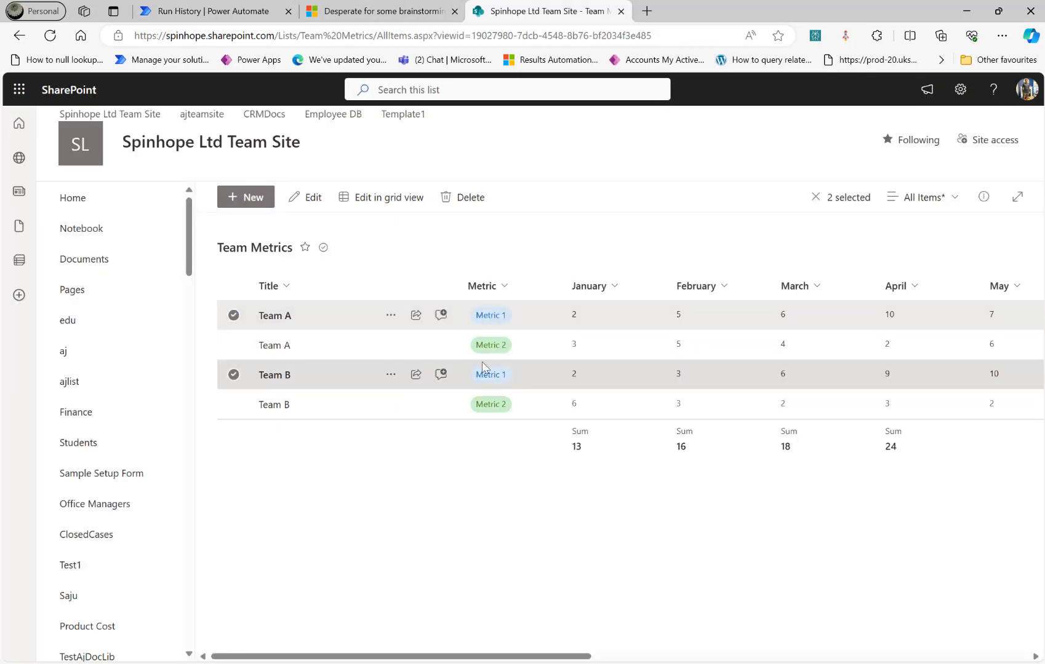
pyautogui.click(233, 17)
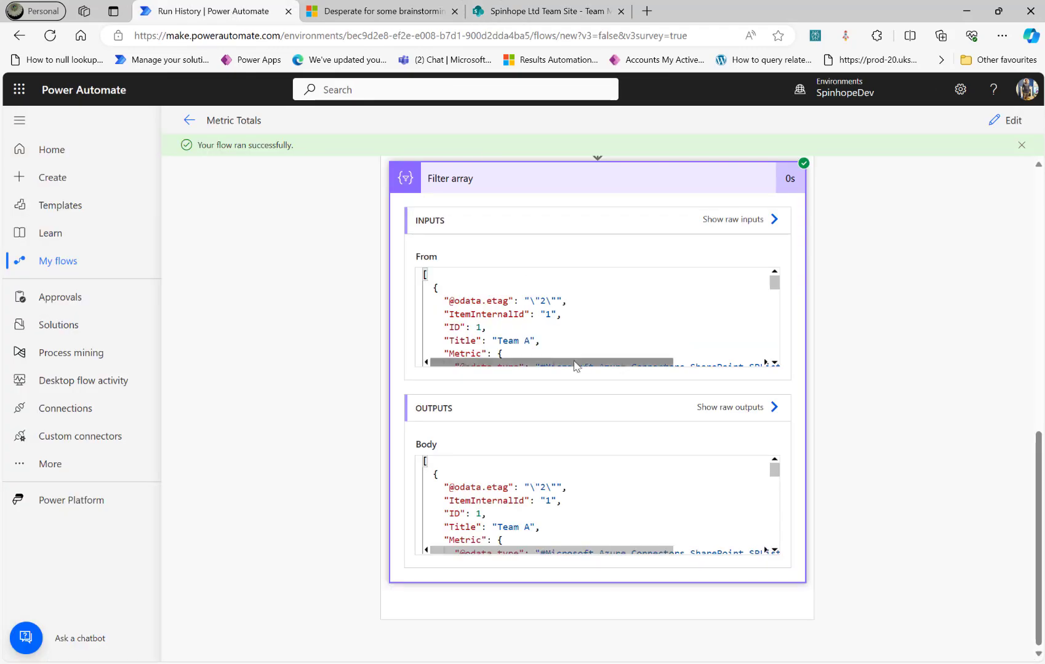
# Show the second Apply to each iteration and check its Each Metric value.
pyautogui.scroll(4, 920, 374)
pyautogui.scroll(4, 920, 374)
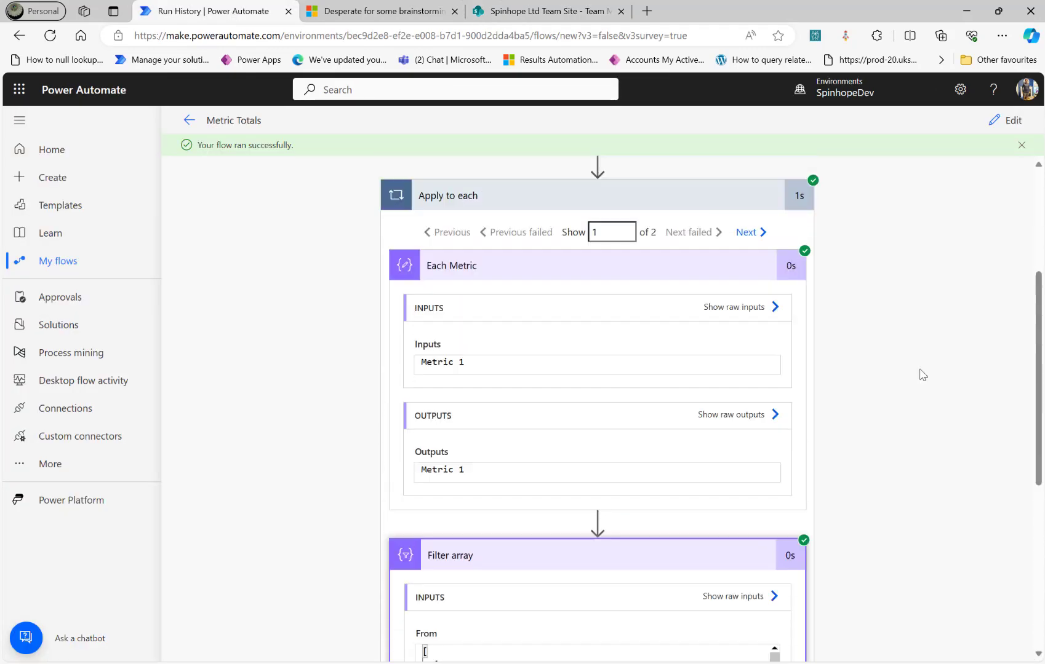
pyautogui.click(745, 324)
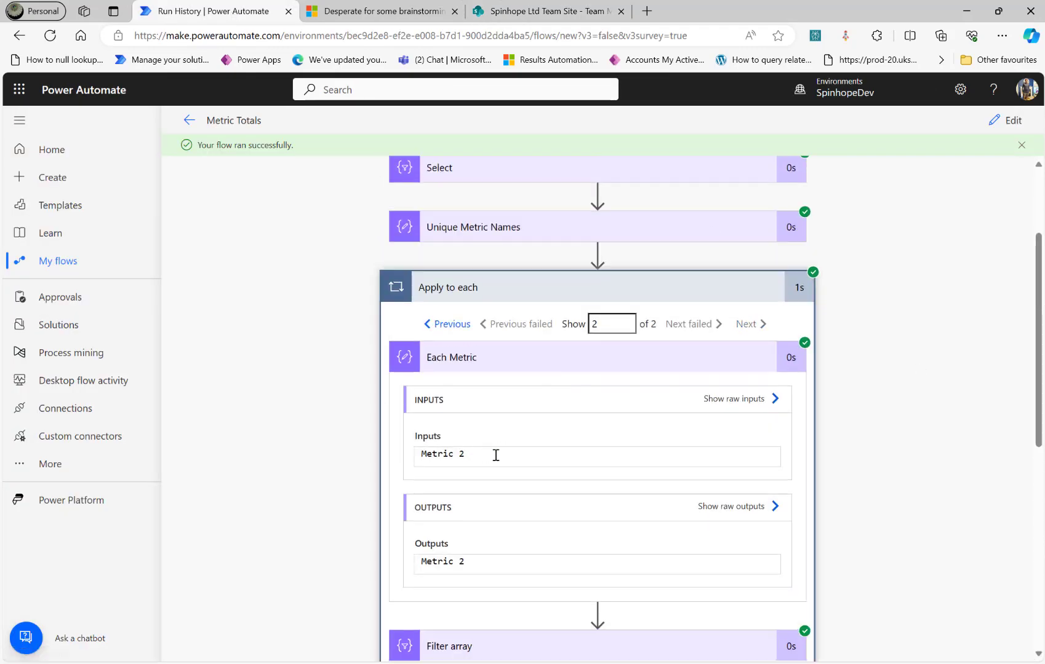
# Reopen the flow for editing and insert an Initialize variable action between Get items and Select.
pyautogui.click(997, 122)
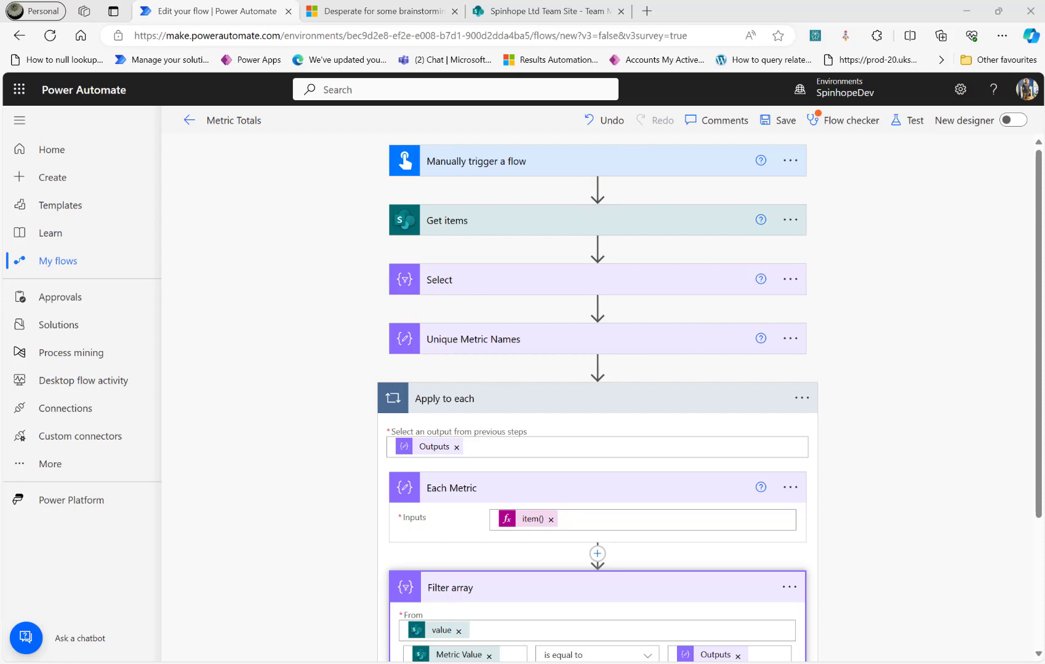
pyautogui.moveTo(598, 247)
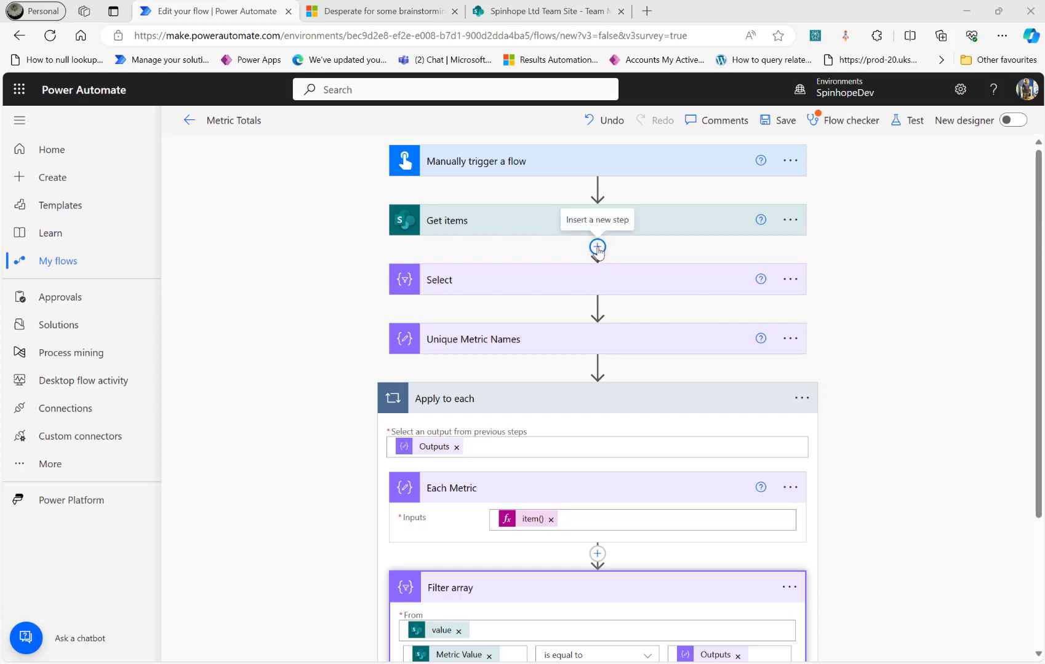
pyautogui.click(597, 248)
pyautogui.click(589, 269)
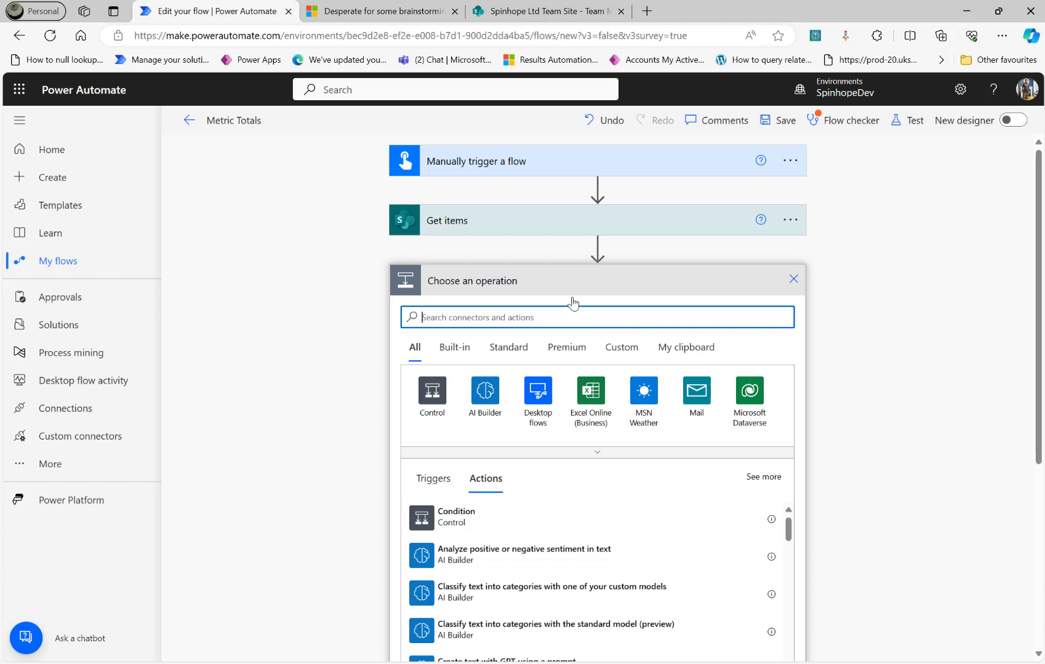
pyautogui.write('variable')
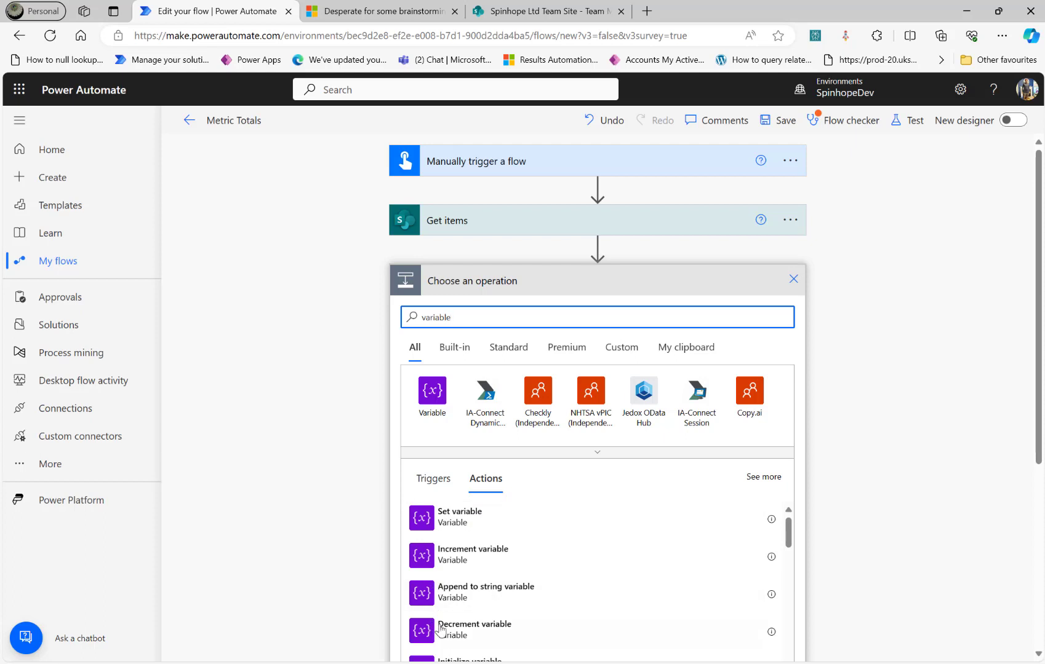
pyautogui.scroll(-1, 486, 622)
pyautogui.click(481, 629)
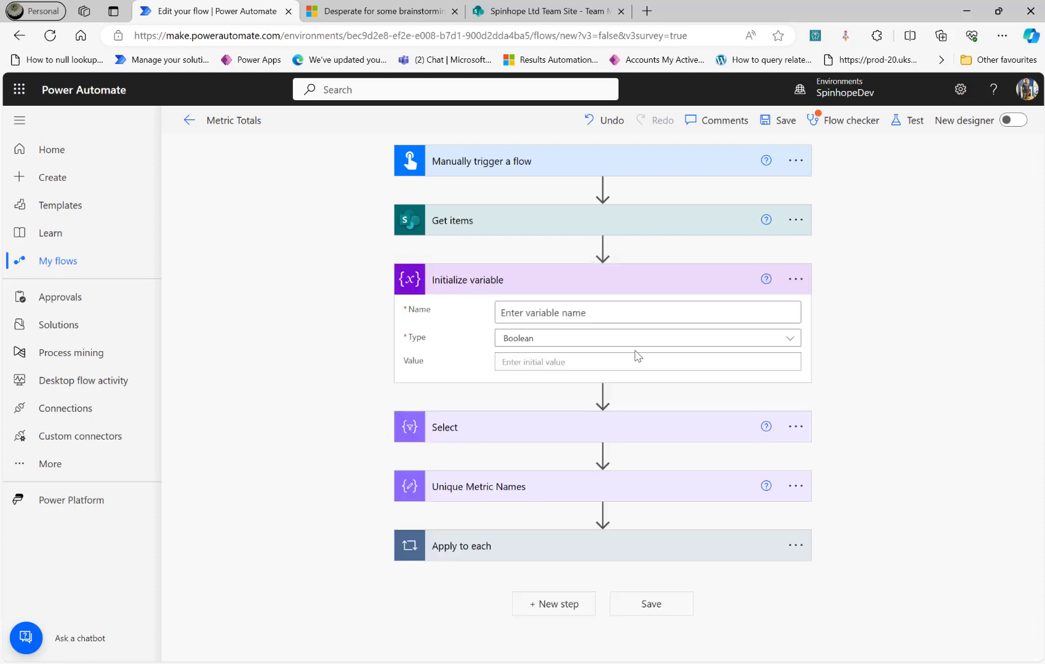
# Rename the Initialize variable action to Final Totals.
pyautogui.click(795, 279)
pyautogui.click(862, 336)
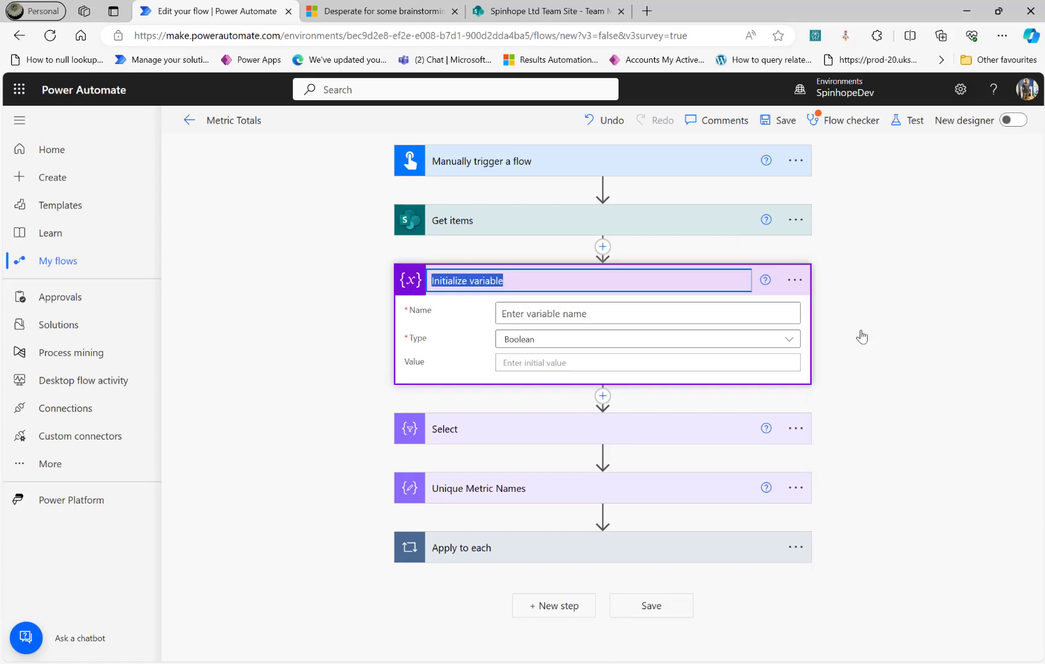
pyautogui.write('Final Totals')
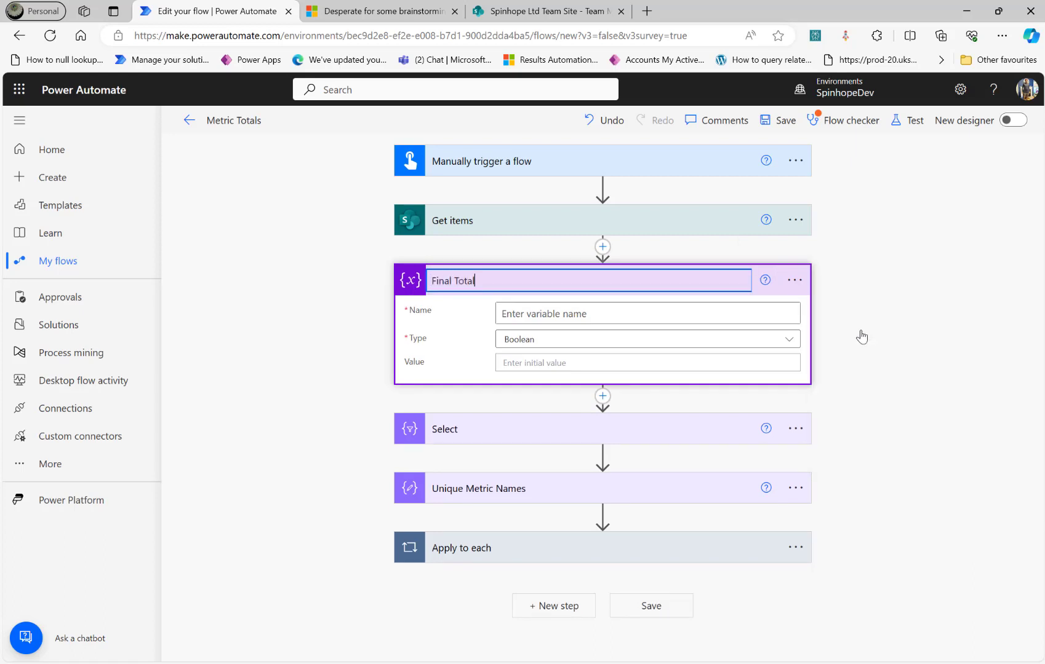
# Name the Final Totals action's variable FinalTotals and set its type to Array.
pyautogui.click(632, 314)
pyautogui.write('FinalTotals')
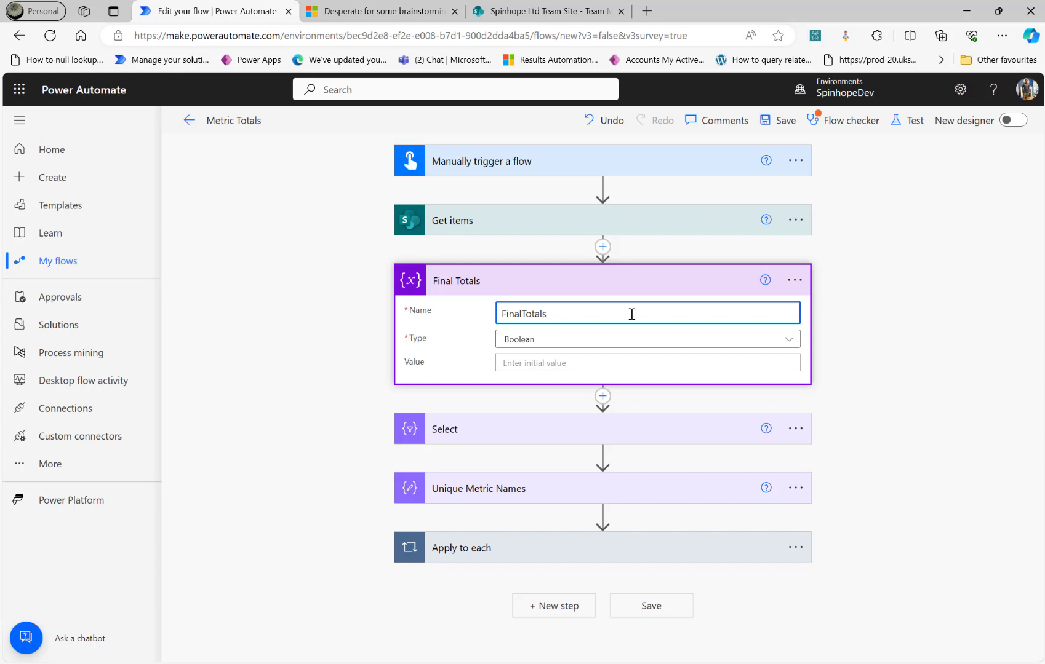
pyautogui.click(559, 343)
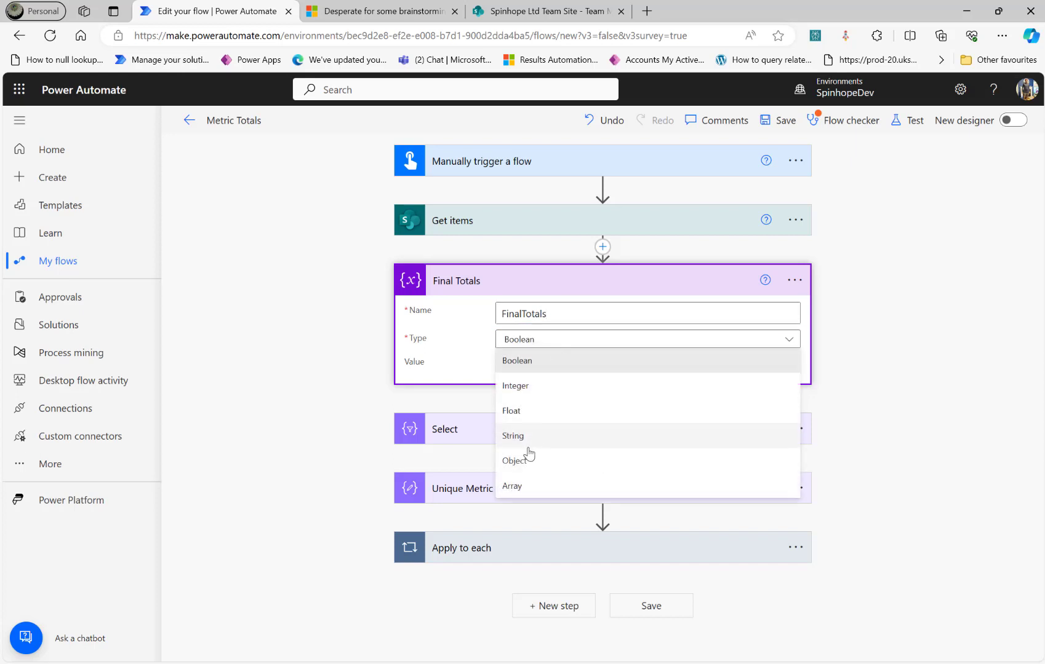
pyautogui.click(529, 487)
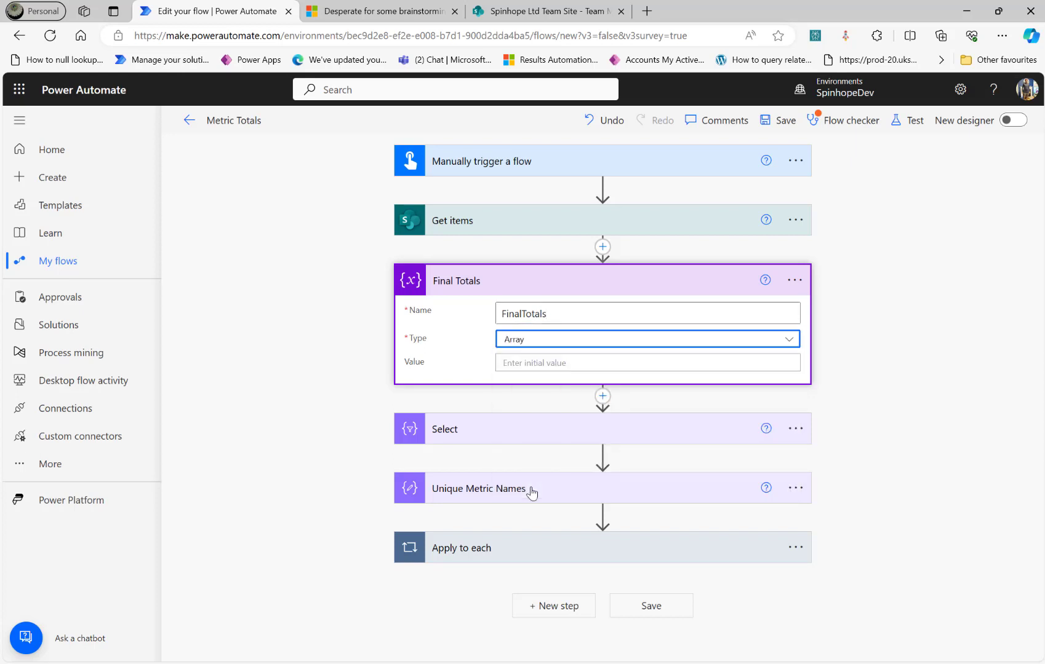
pyautogui.click(348, 378)
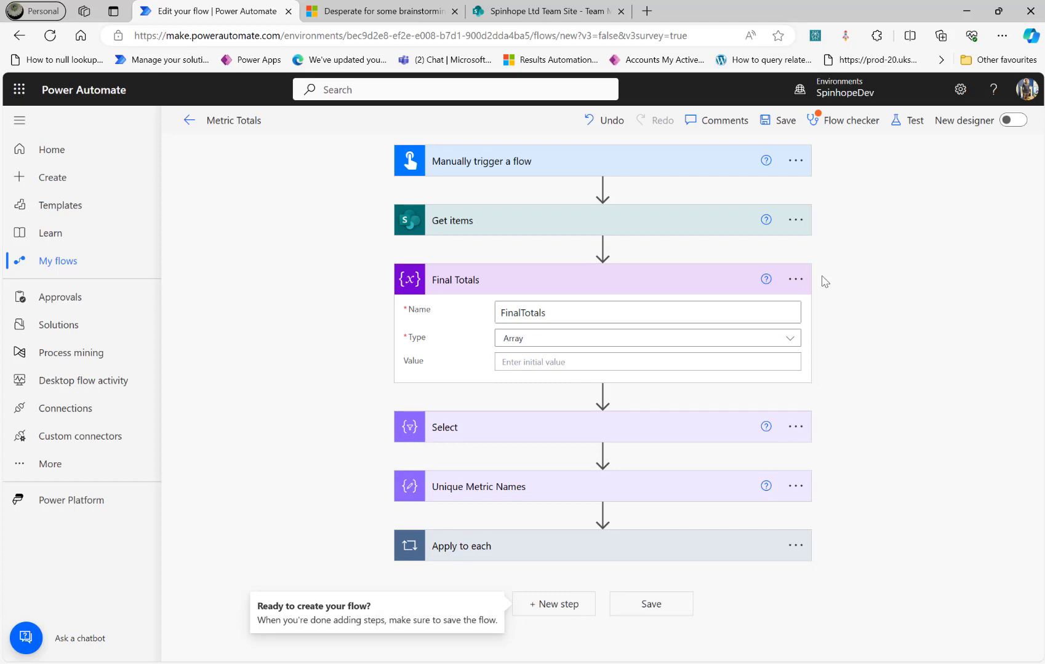
# Check the month columns in the forum post's lists and insert another Initialize variable action between Final Totals and Select.
pyautogui.click(603, 395)
pyautogui.click(590, 420)
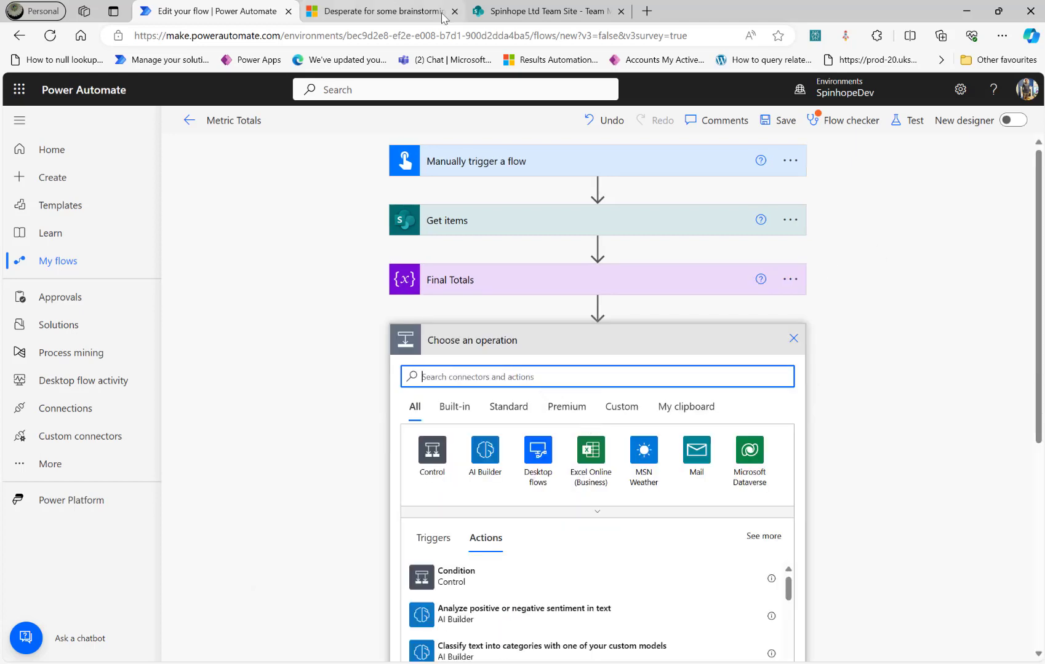
pyautogui.click(369, 11)
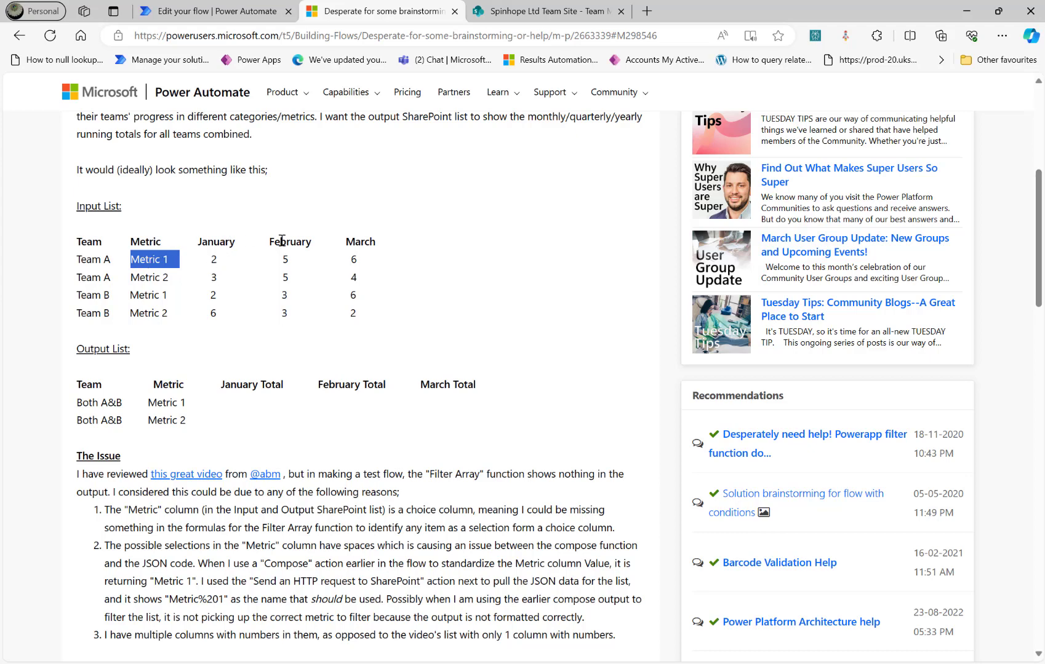
pyautogui.click(202, 14)
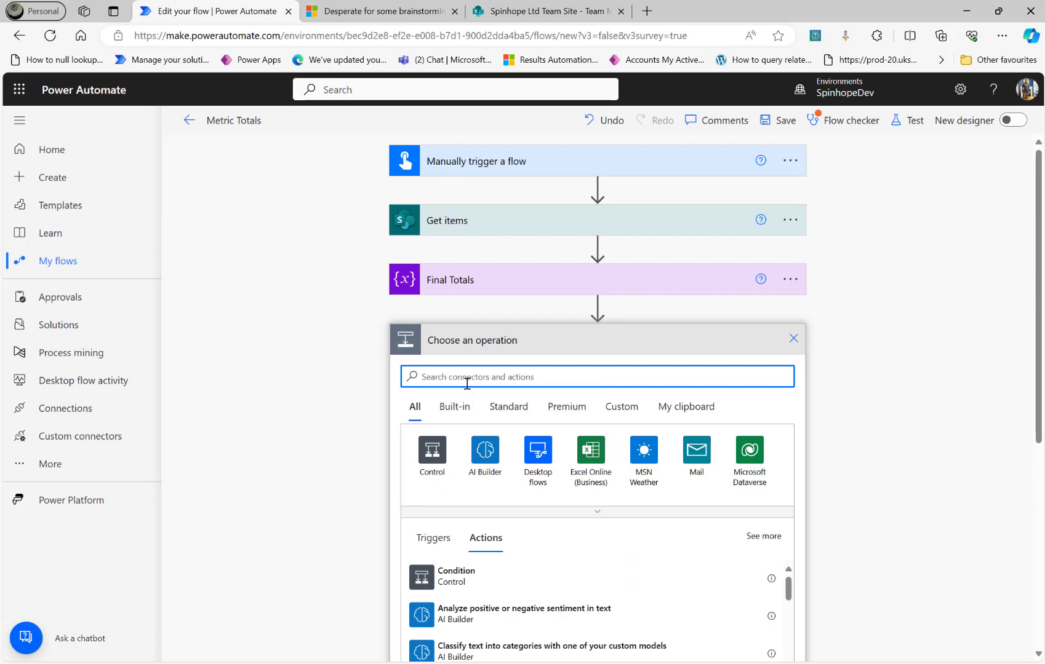
pyautogui.write('variable')
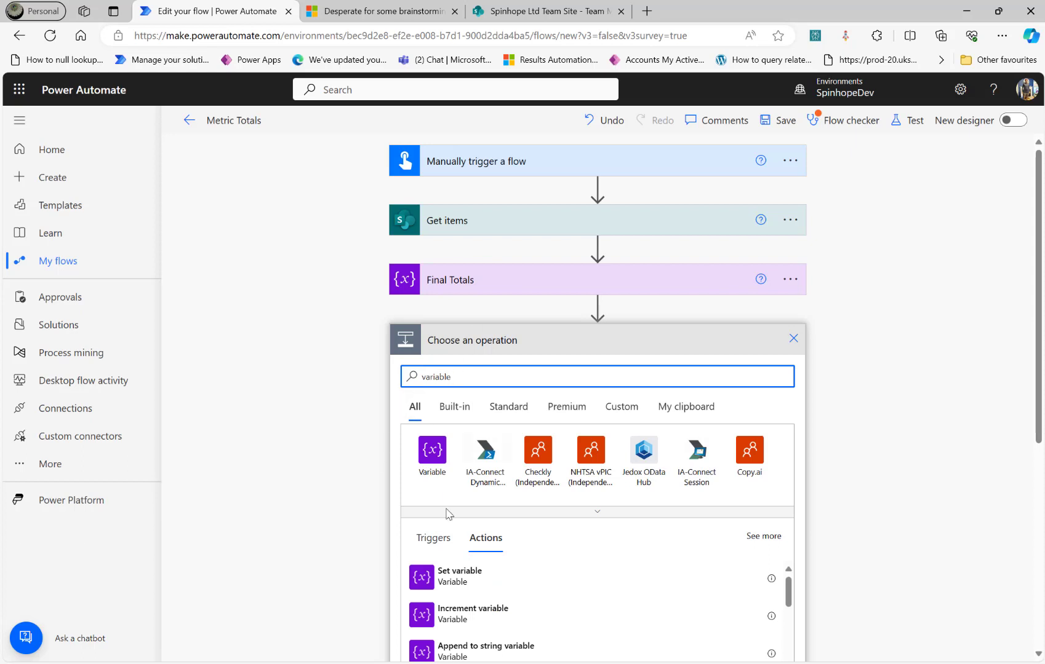
pyautogui.scroll(-1, 553, 614)
pyautogui.scroll(-2, 548, 615)
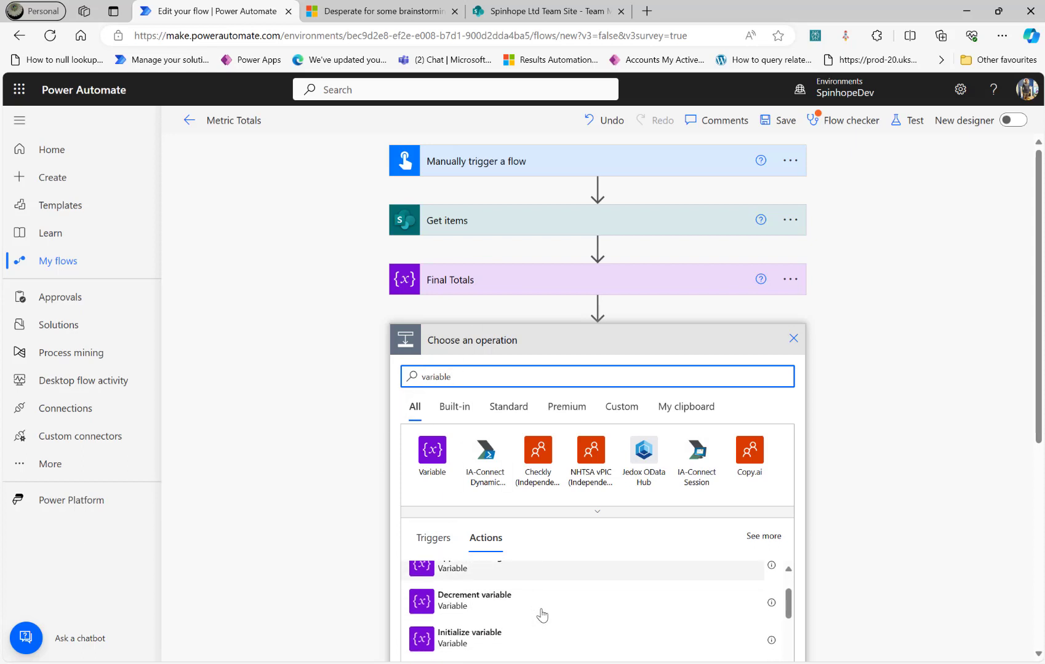
pyautogui.click(476, 639)
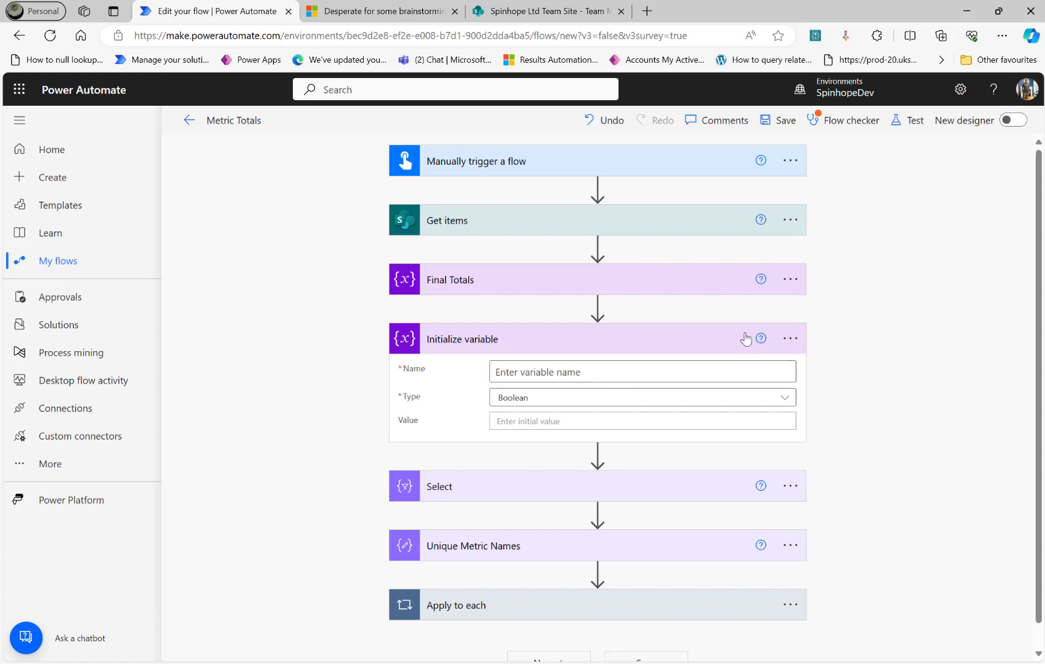
# Rename the new Initialize variable action between Final Totals and Select to Each Month Totals.
pyautogui.click(790, 339)
pyautogui.click(861, 387)
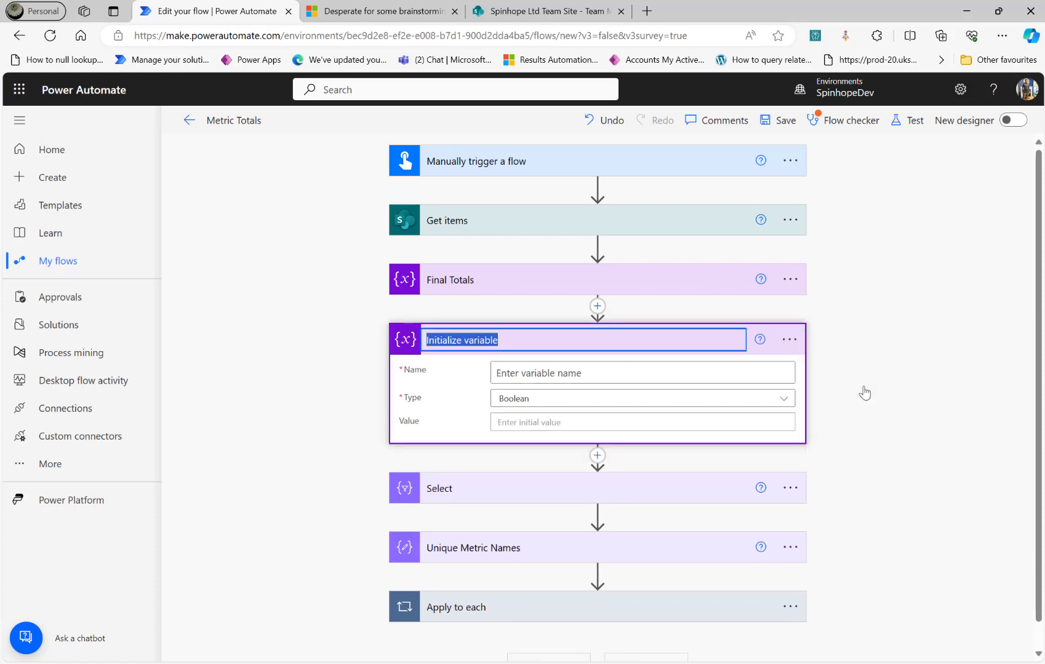
pyautogui.write('Each Month Totals')
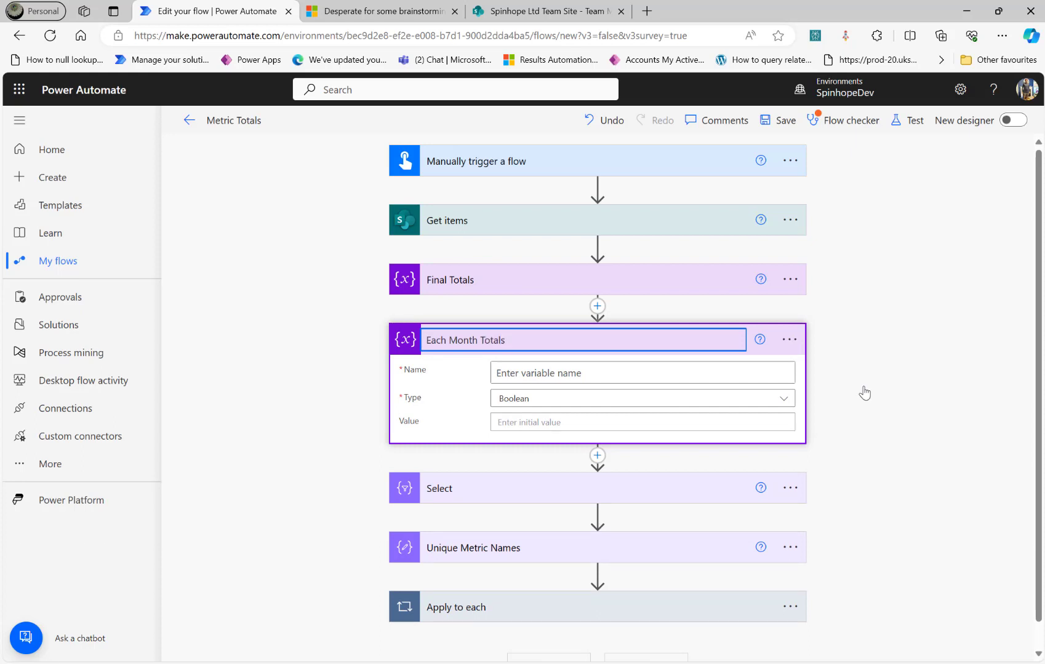
# Name the Each Month Totals action's variable EachMonthTotals and set its type to String.
pyautogui.click(531, 376)
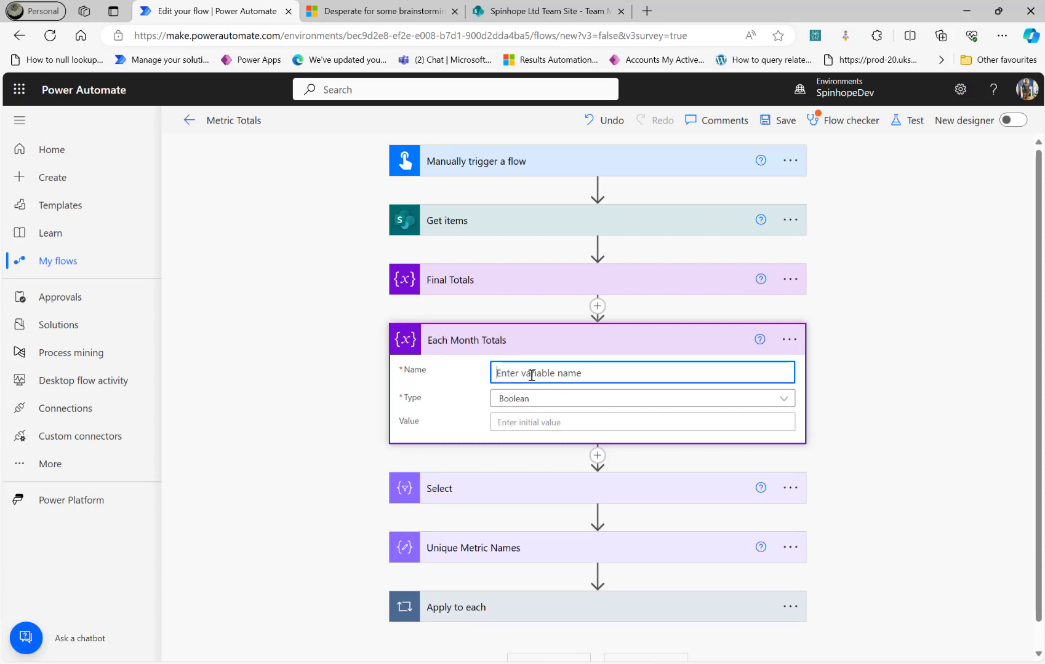
pyautogui.write('EachMonthTotals')
pyautogui.click(532, 398)
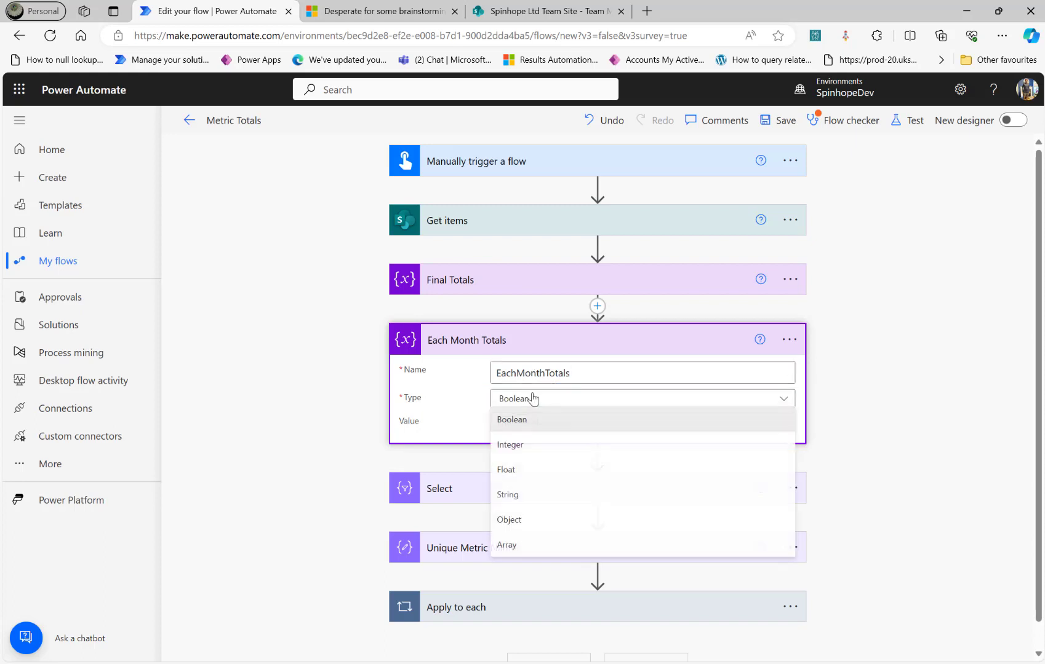
pyautogui.click(527, 503)
pyautogui.click(290, 427)
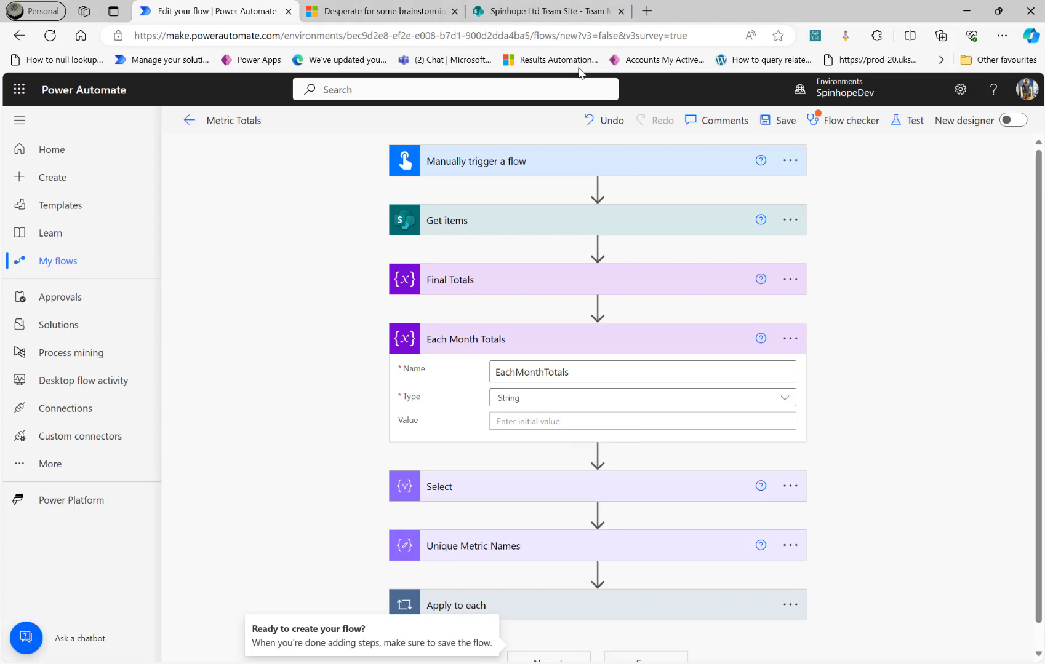
# Insert a Compose action between Each Month Totals and Select and rename it Months.
pyautogui.click(597, 454)
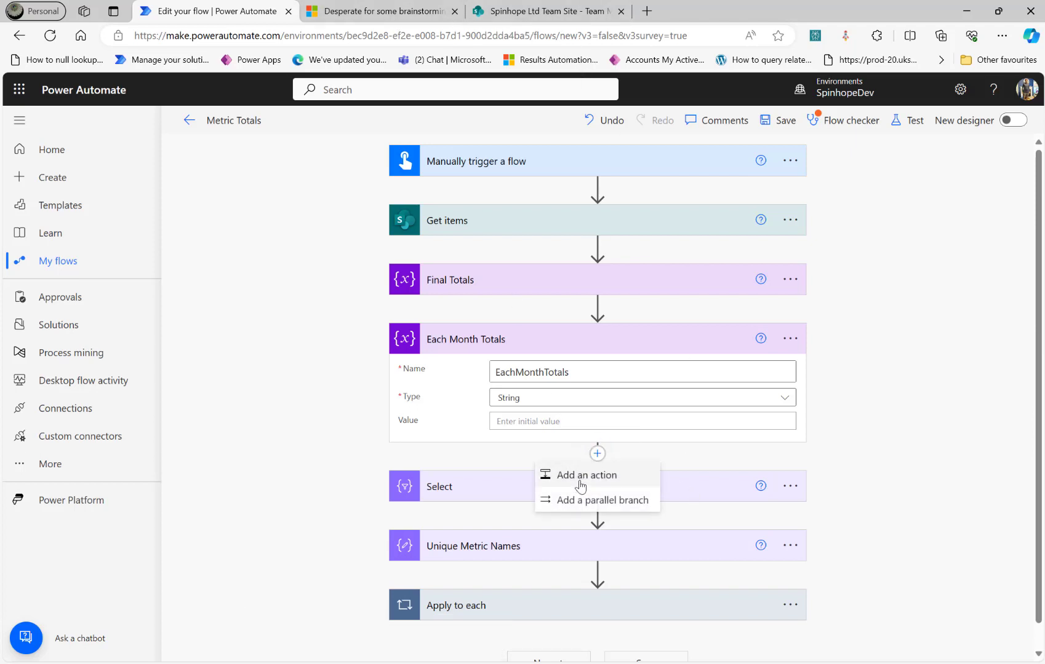
pyautogui.click(580, 476)
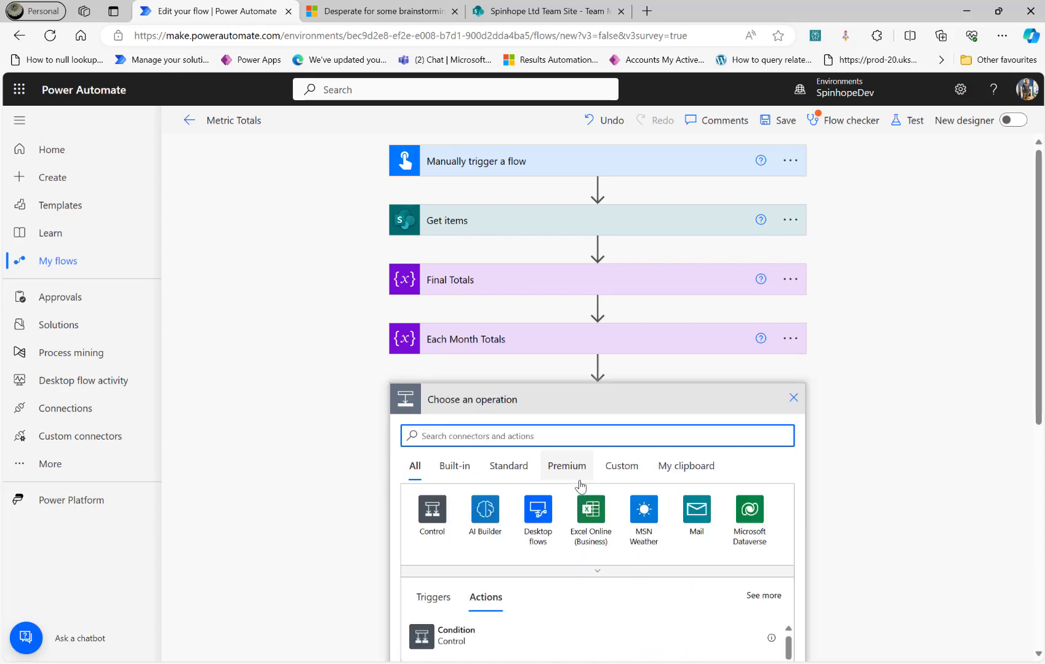
pyautogui.write('compose')
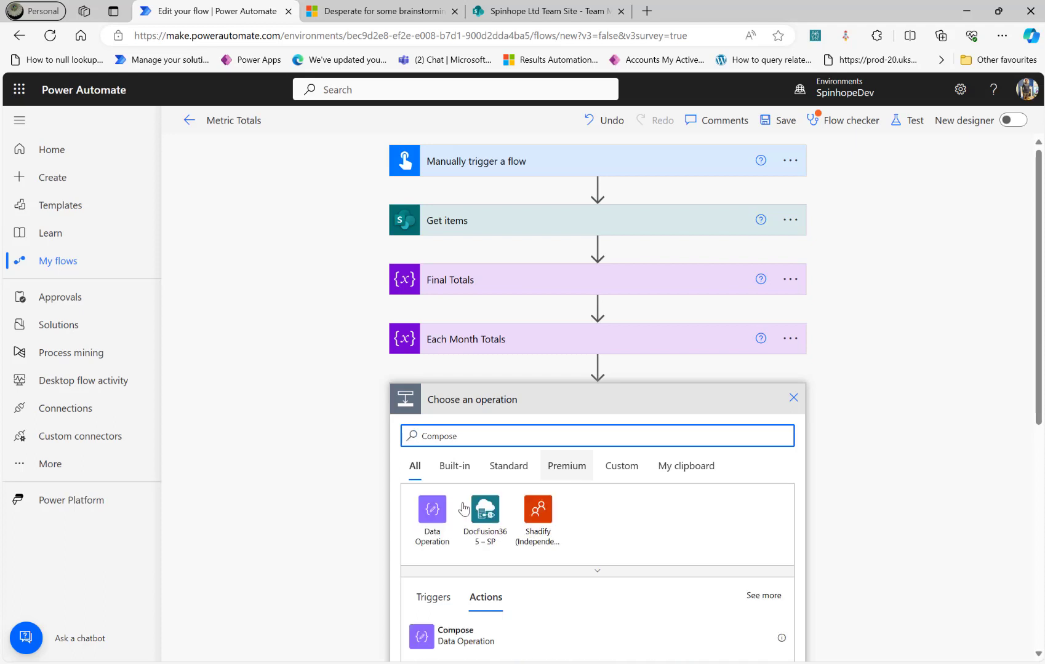
pyautogui.click(461, 636)
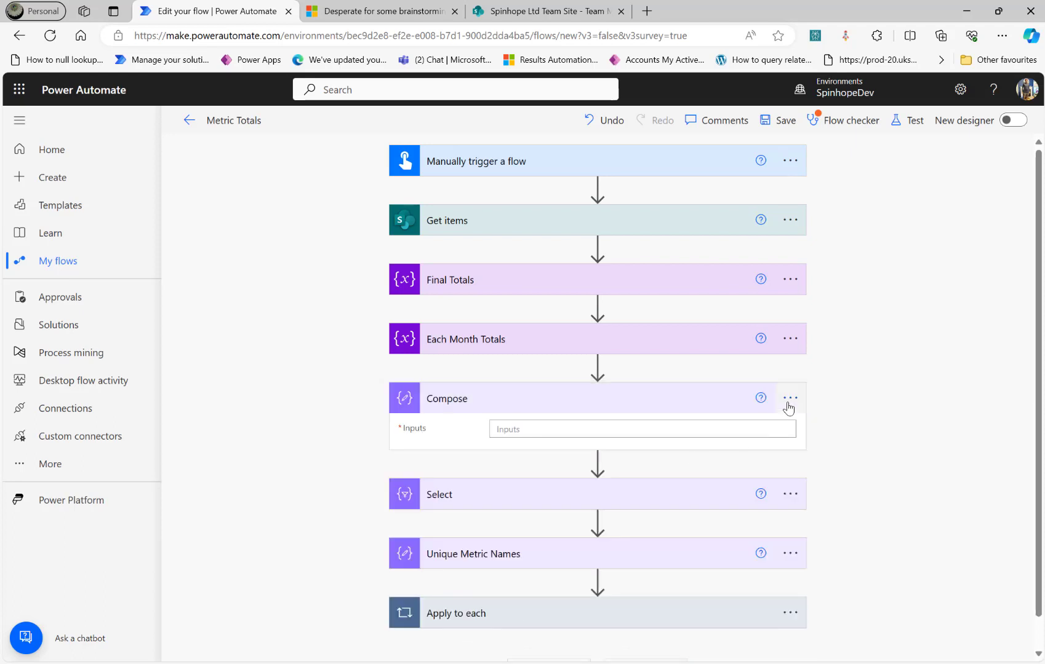
pyautogui.click(790, 400)
pyautogui.click(832, 446)
pyautogui.write('M')
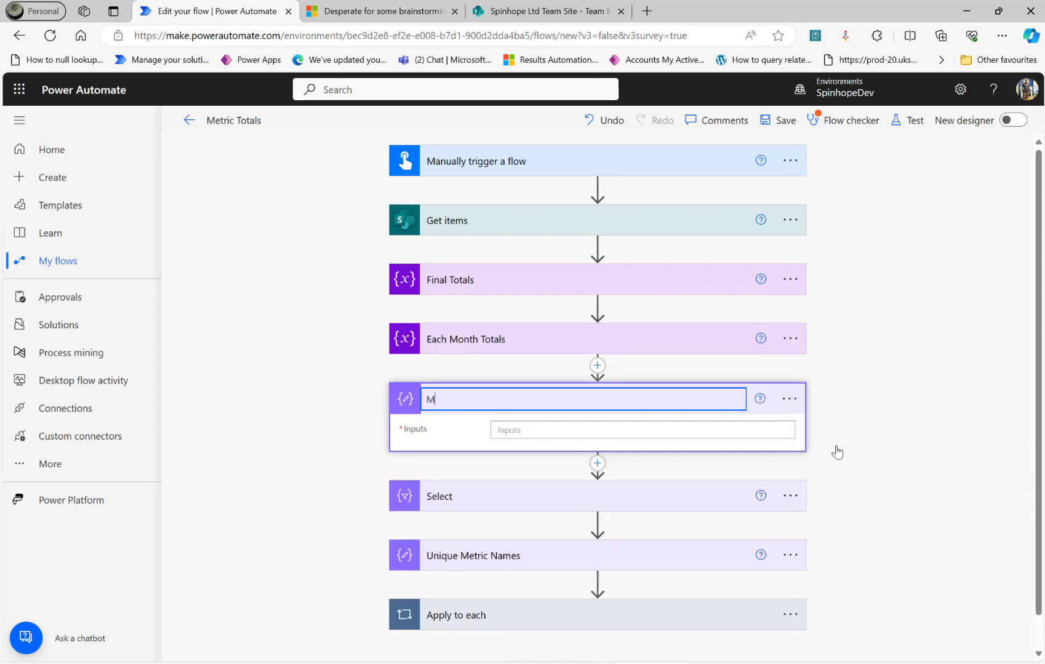
pyautogui.write('onths')
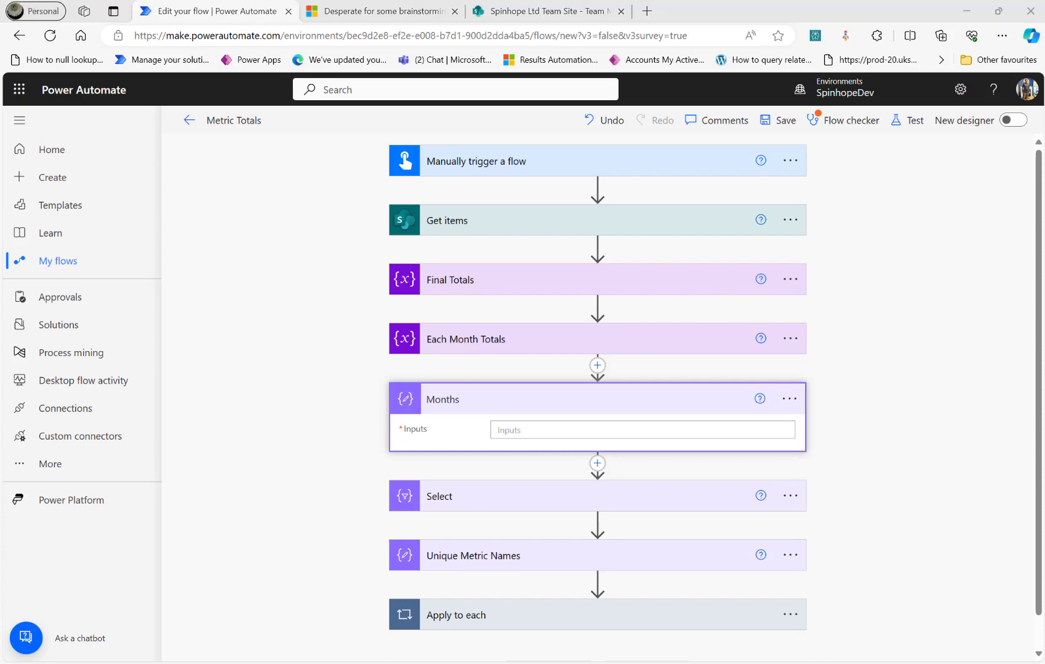
# Set the Months input to January,February,March,April,May,June,July,August,September,October,November,December and compare it with the columns in the Team Metrics list and forum post.
pyautogui.click(533, 427)
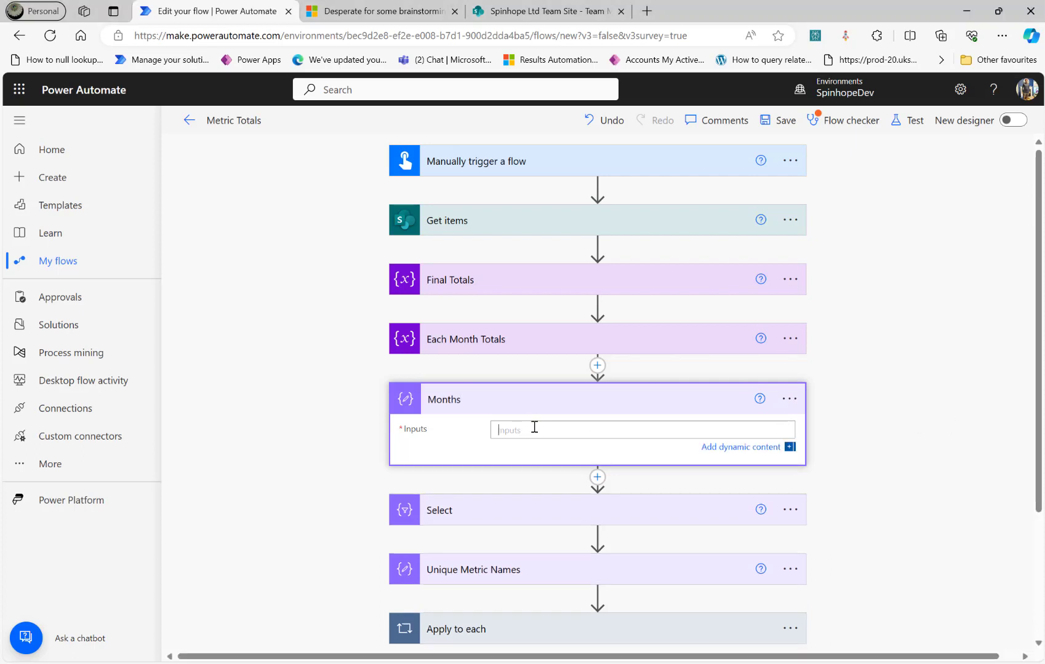
pyautogui.write('January,February,March,April,May,June,July,August,September,October,November,December')
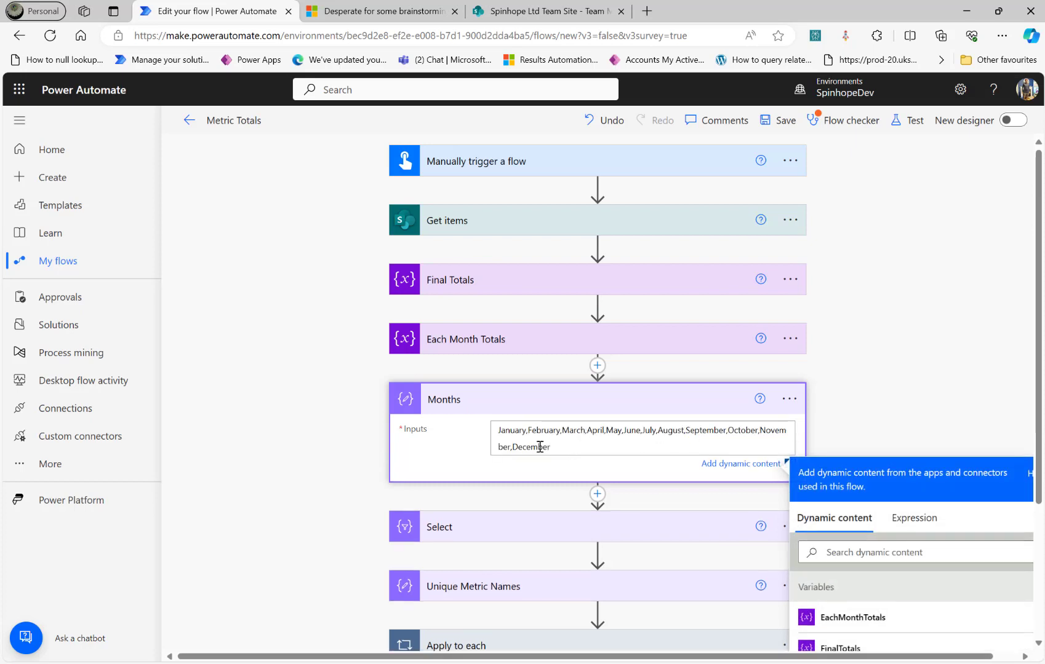
pyautogui.click(301, 426)
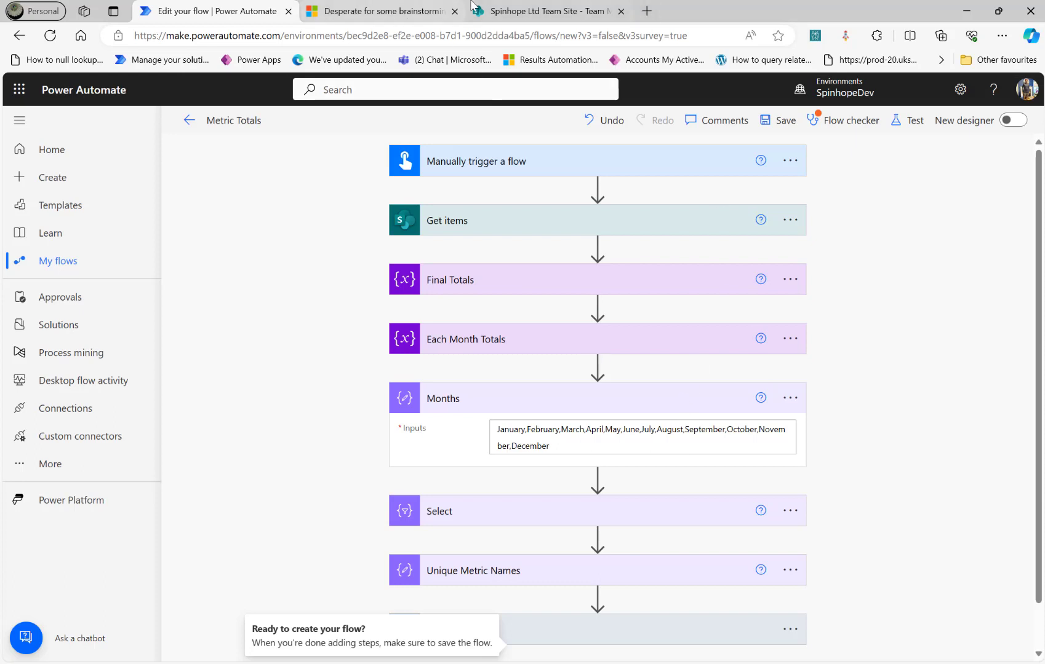
pyautogui.click(535, 11)
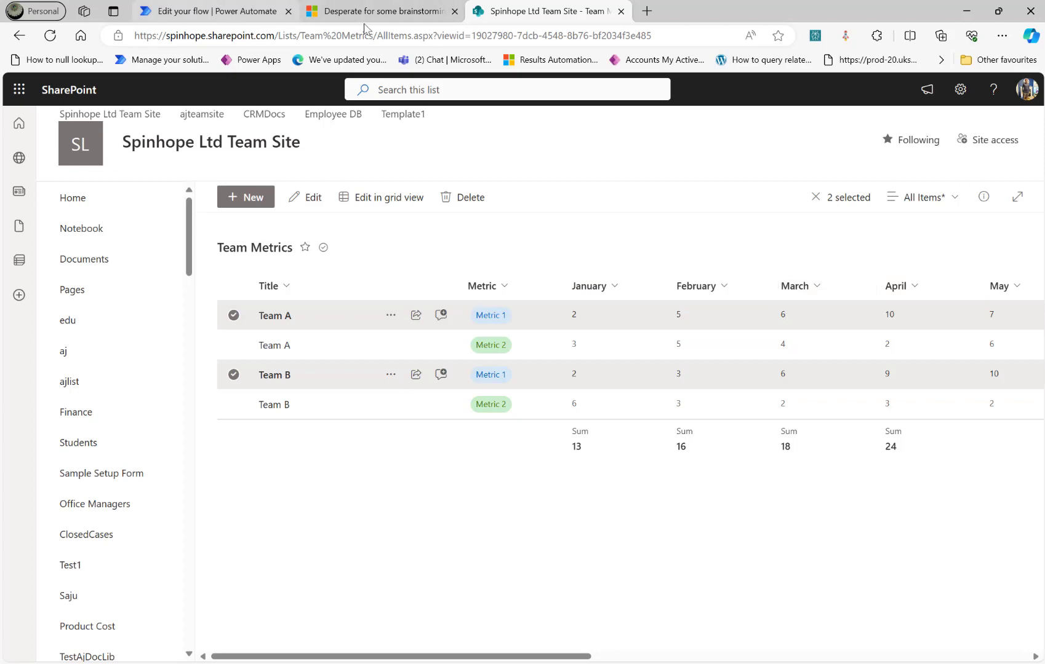
pyautogui.click(344, 11)
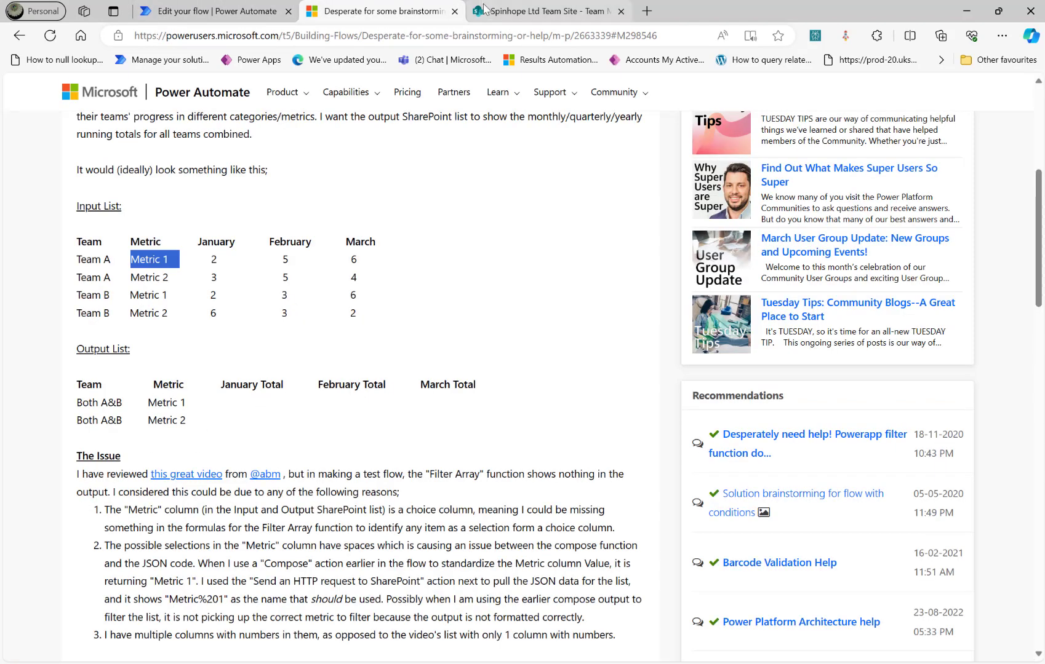
pyautogui.click(209, 11)
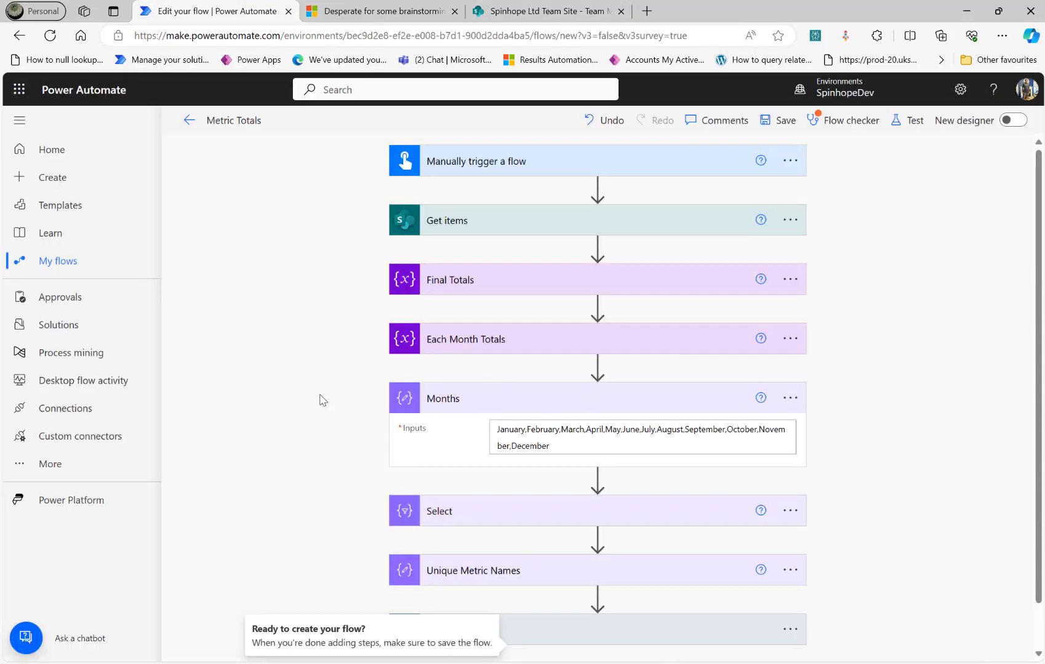
# Insert another Compose action between Months and Select and rename it Split Months.
pyautogui.moveTo(600, 483)
pyautogui.click(598, 480)
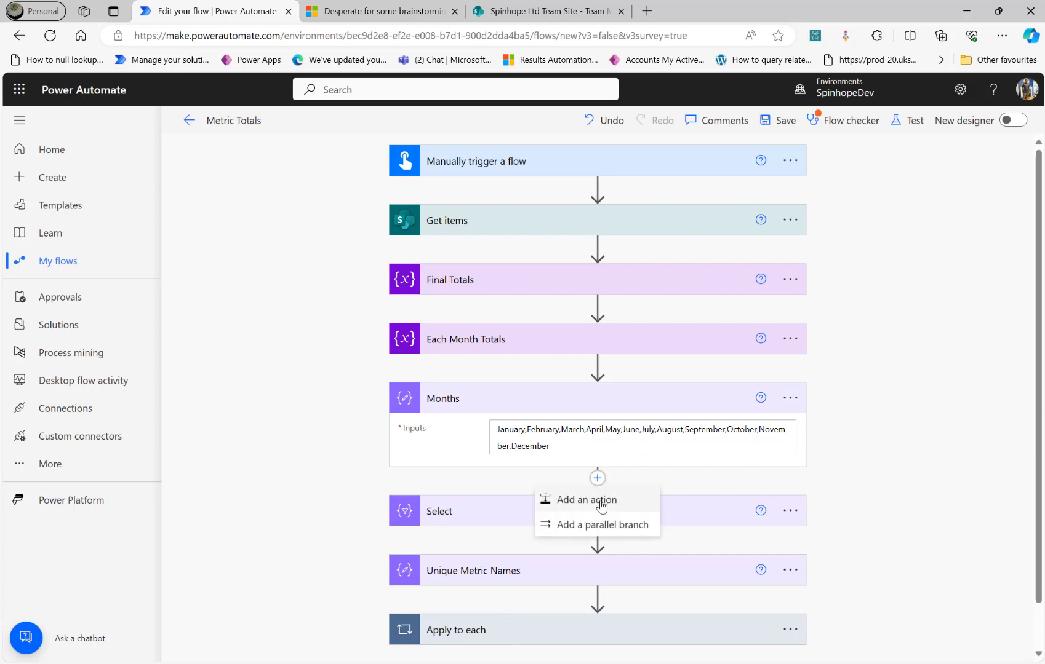
pyautogui.click(599, 498)
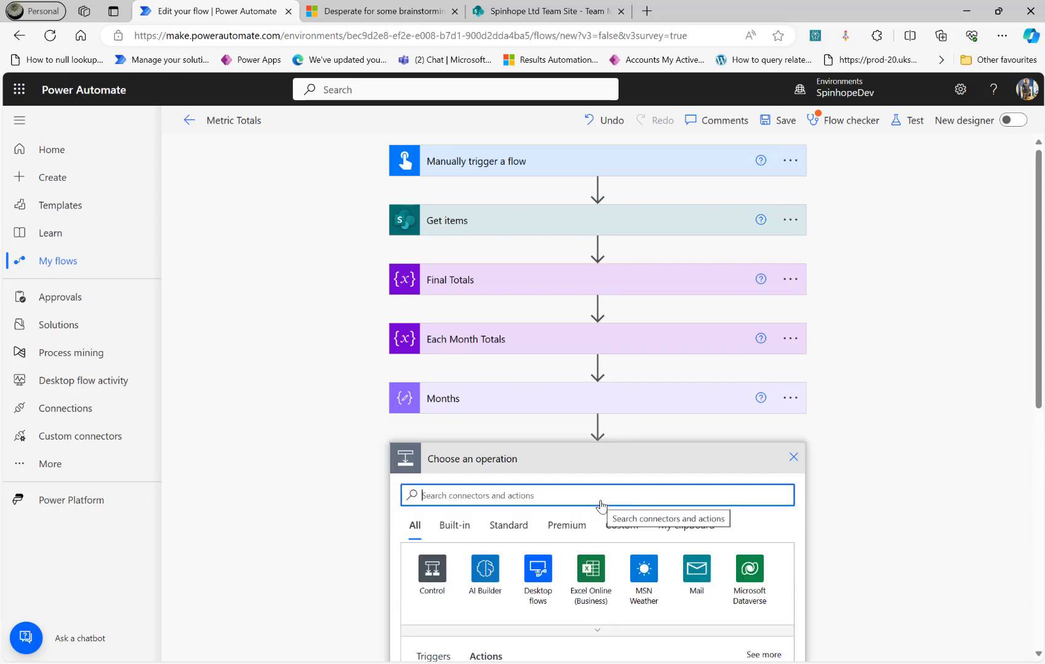
pyautogui.write('compose')
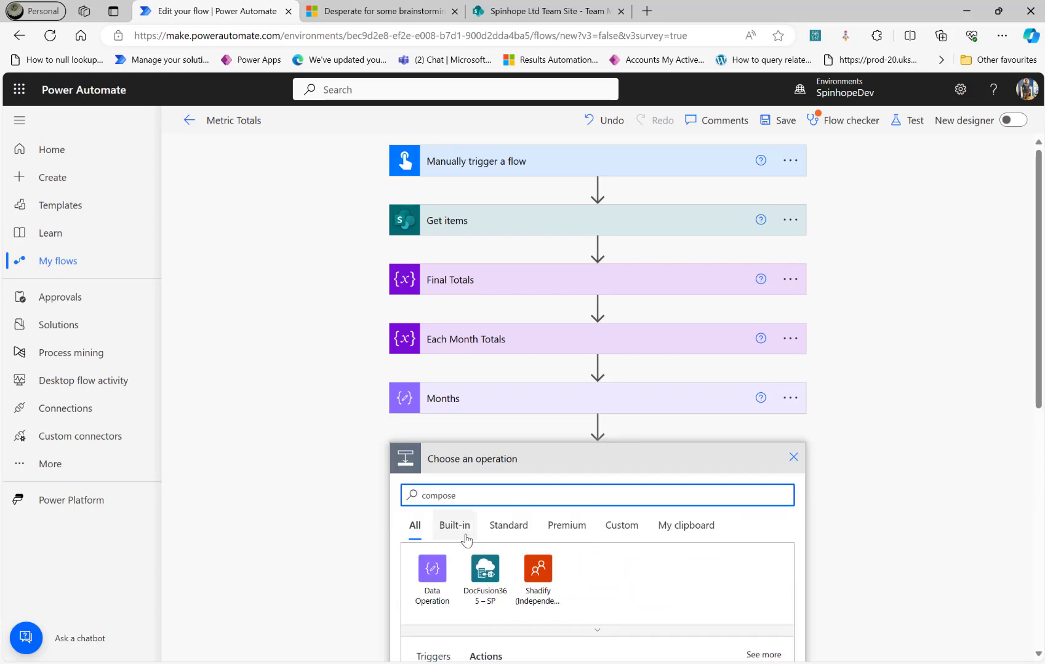
pyautogui.click(438, 574)
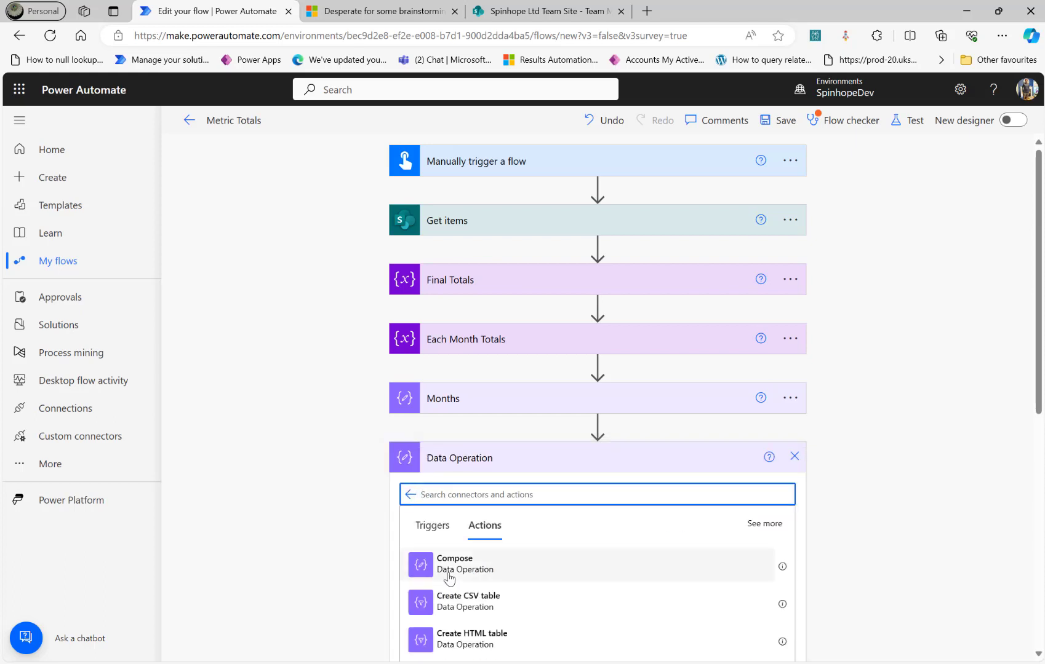
pyautogui.click(452, 572)
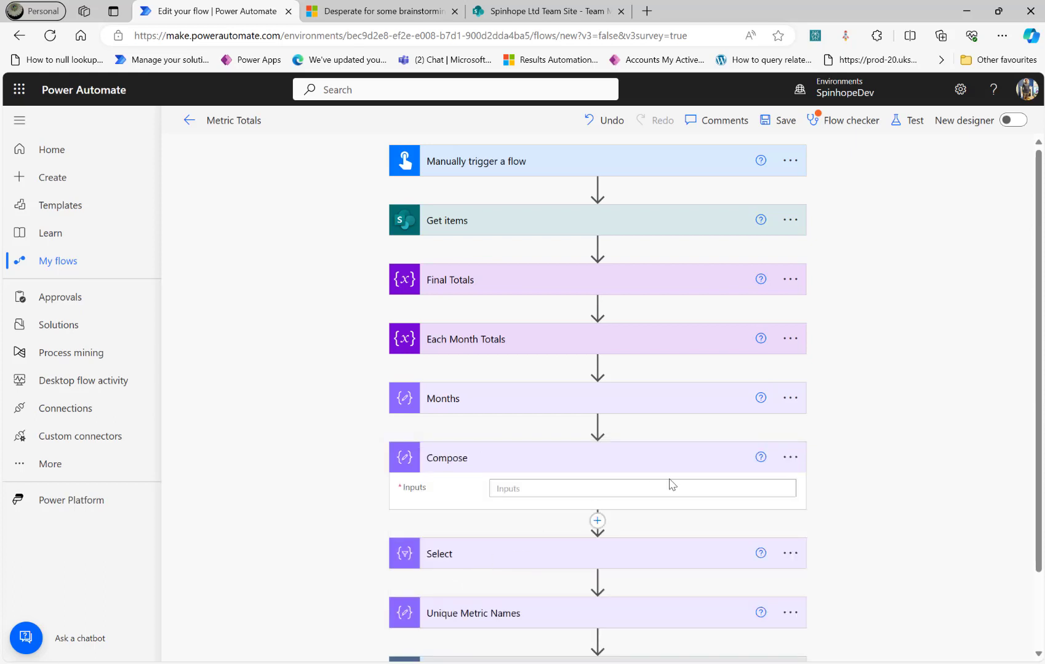
pyautogui.click(791, 461)
pyautogui.click(876, 499)
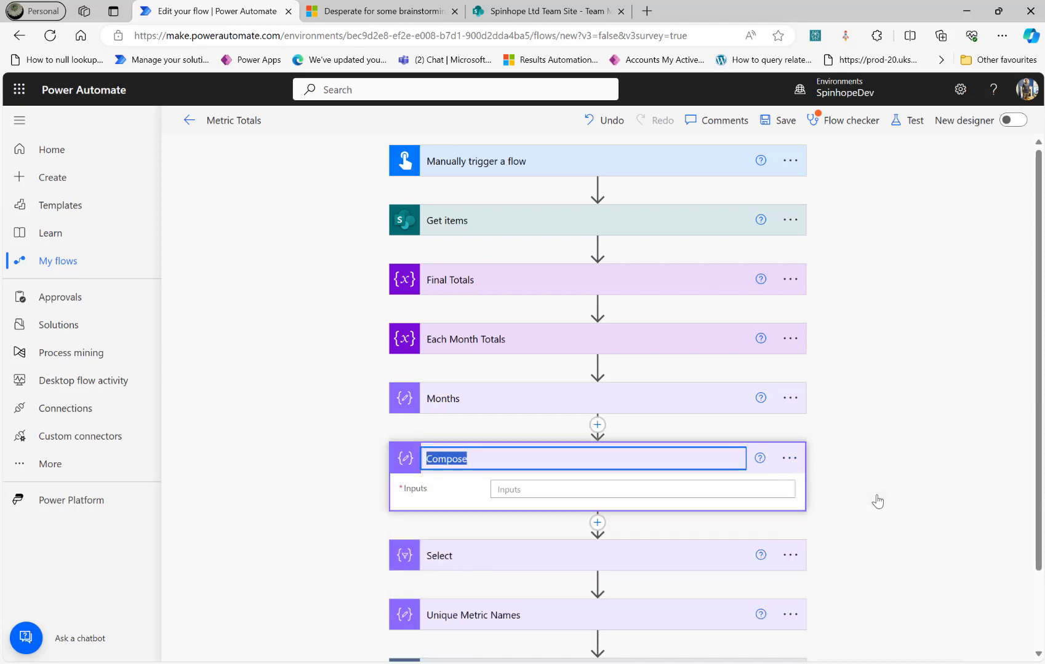
pyautogui.write('Split Months')
pyautogui.press('Return')
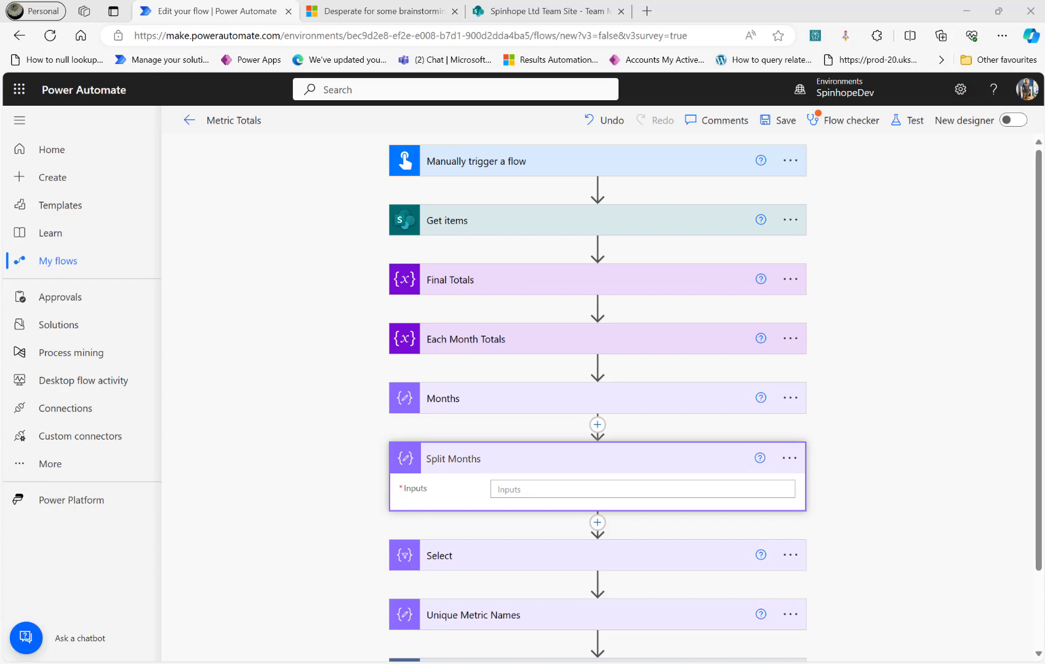
# Set the Split Months input to the expression split(outputs('Months'),',') using the Months output.
pyautogui.click(506, 488)
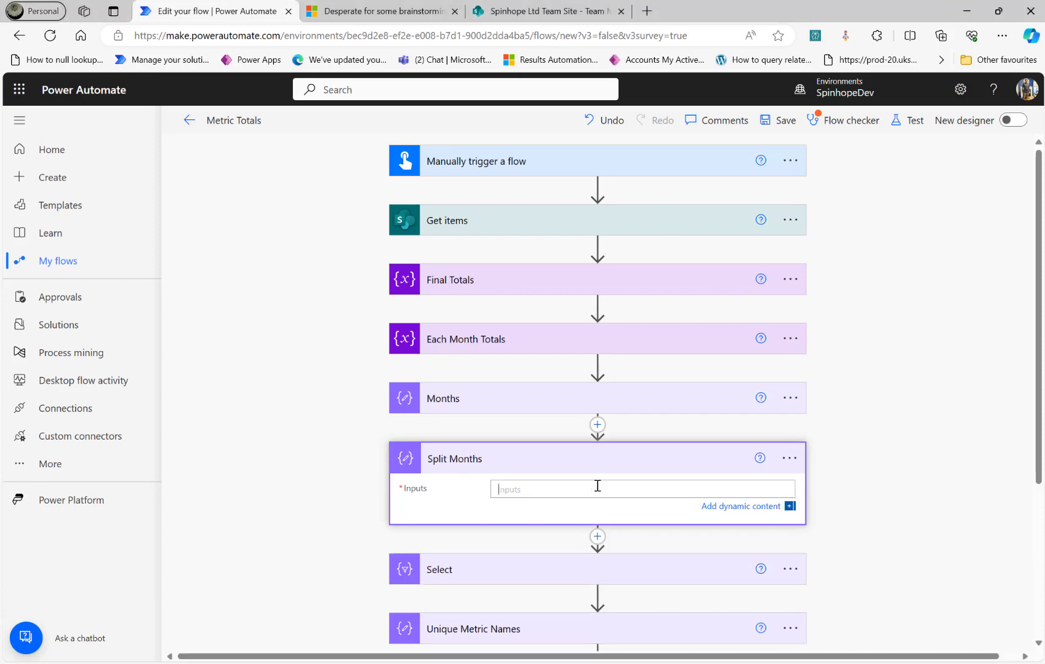
pyautogui.click(923, 571)
pyautogui.write('sp')
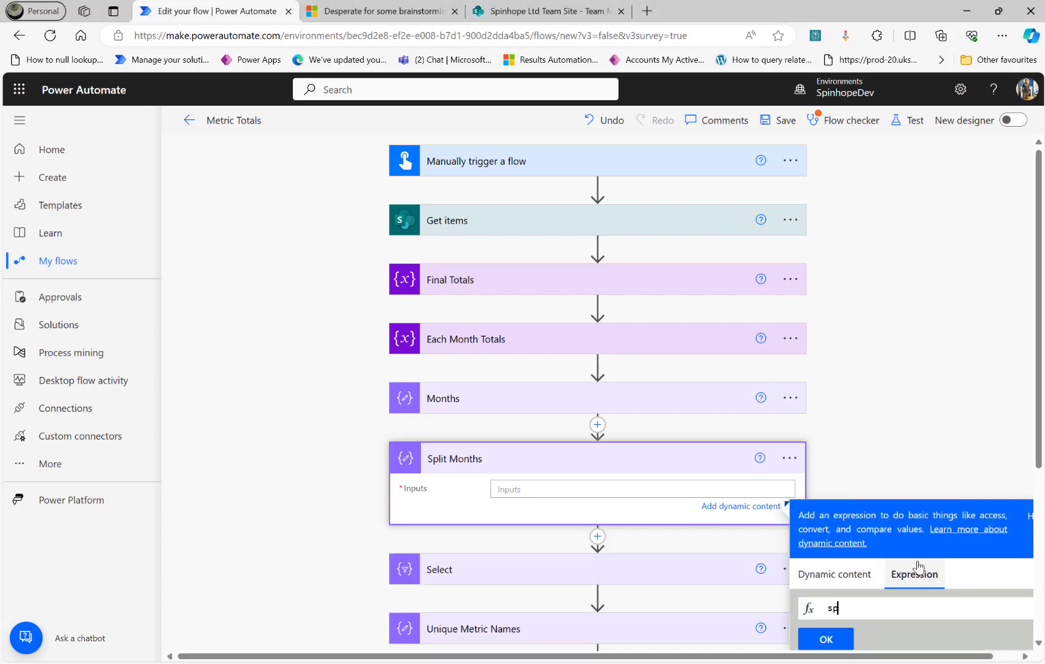
pyautogui.write('lit(')
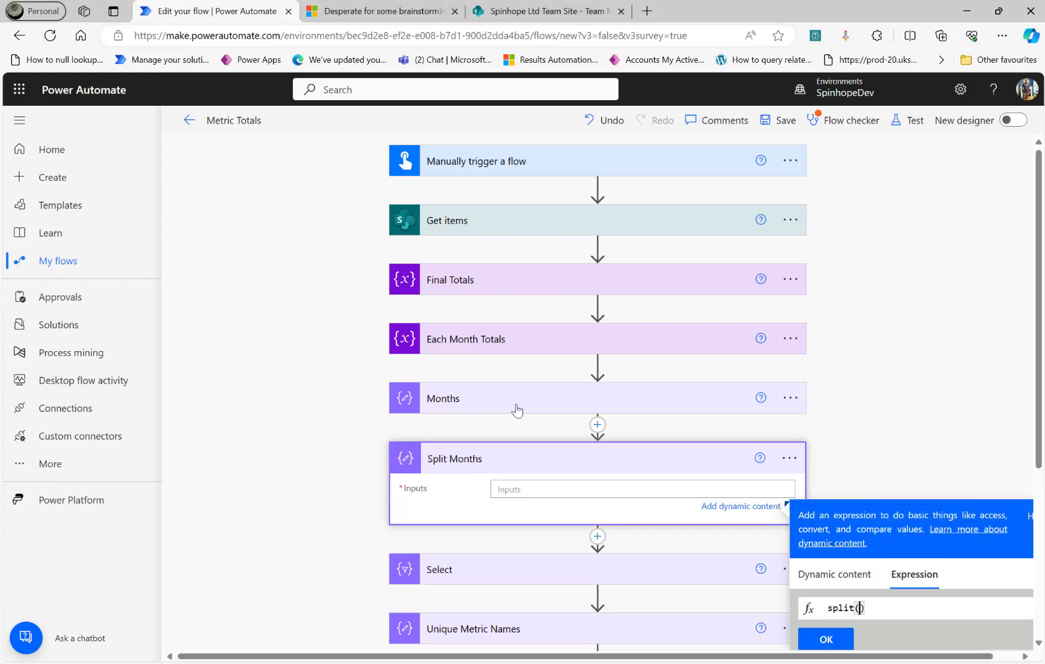
pyautogui.scroll(-2, 953, 563)
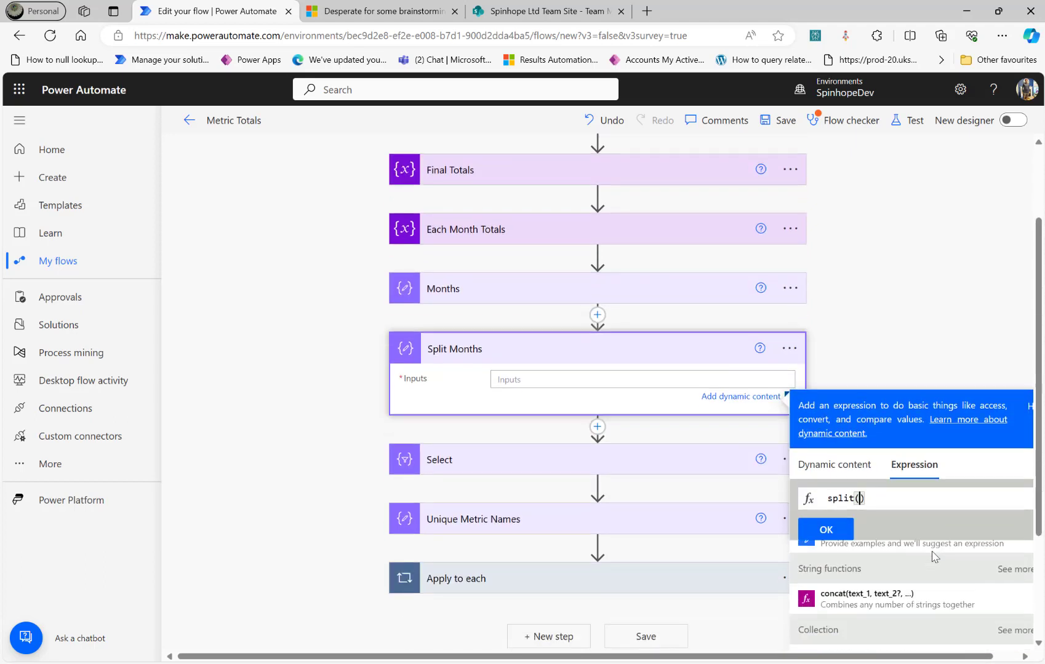
pyautogui.click(834, 464)
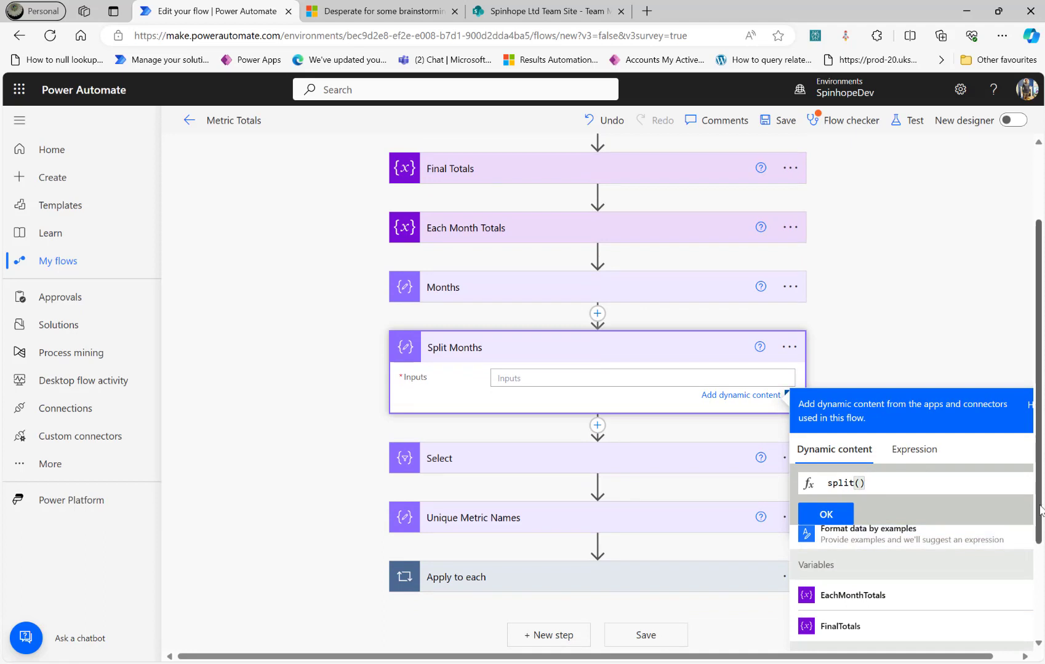
pyautogui.moveTo(1039, 510); pyautogui.dragTo(1040, 552)
pyautogui.click(857, 622)
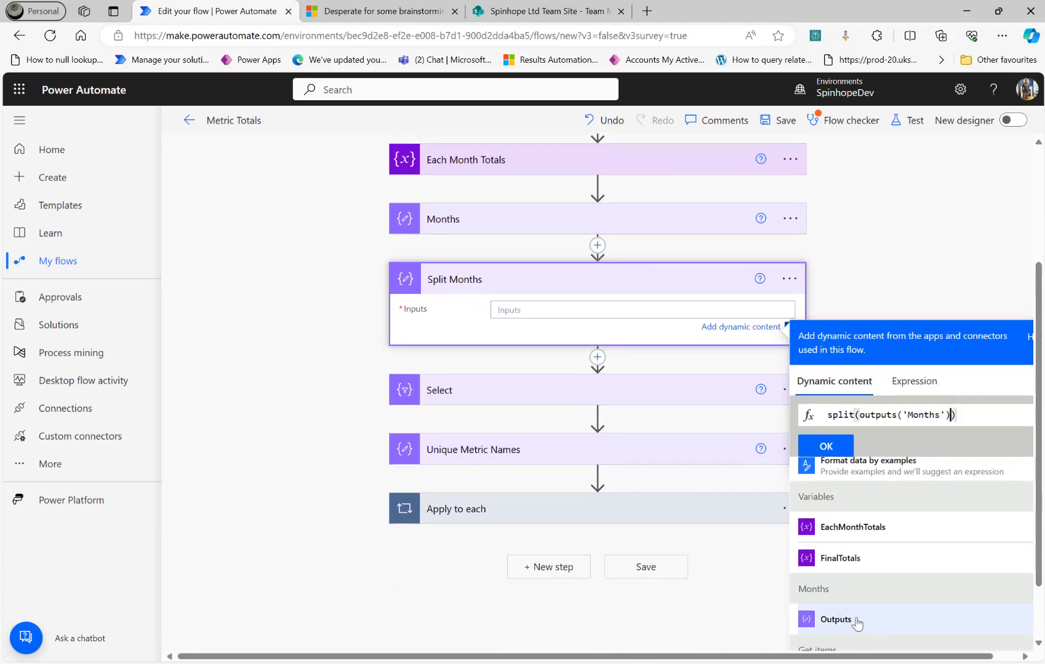
pyautogui.write(",','")
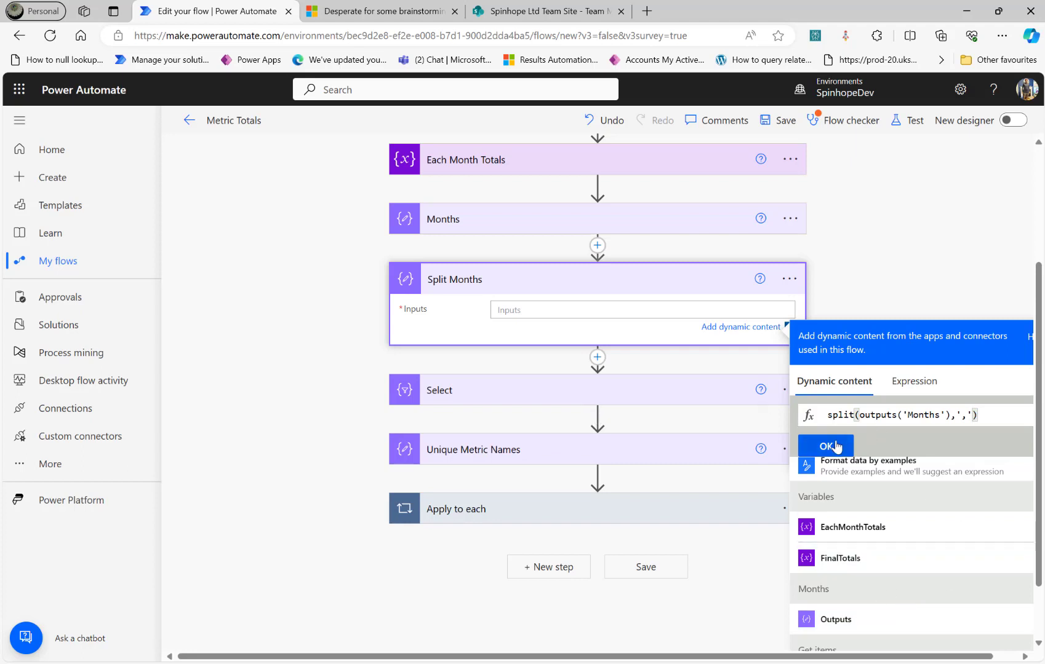
pyautogui.click(834, 446)
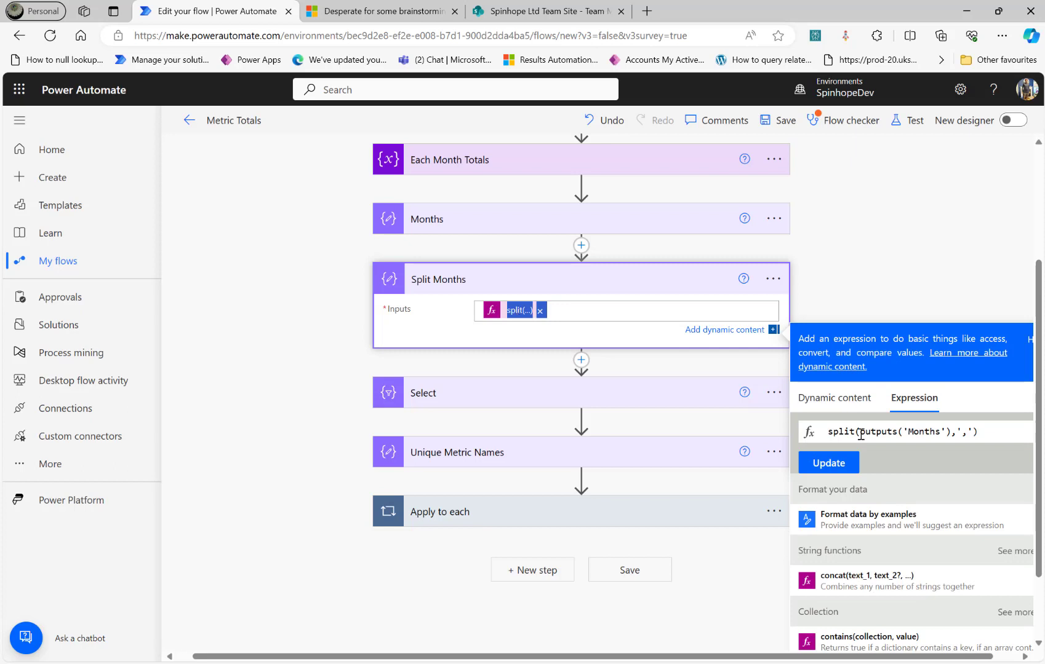
# Copy the Split Months expression split(outputs('Months'),',') into a note on that action.
pyautogui.tripleClick(881, 433)
pyautogui.hotkey('ctrl', 'c')
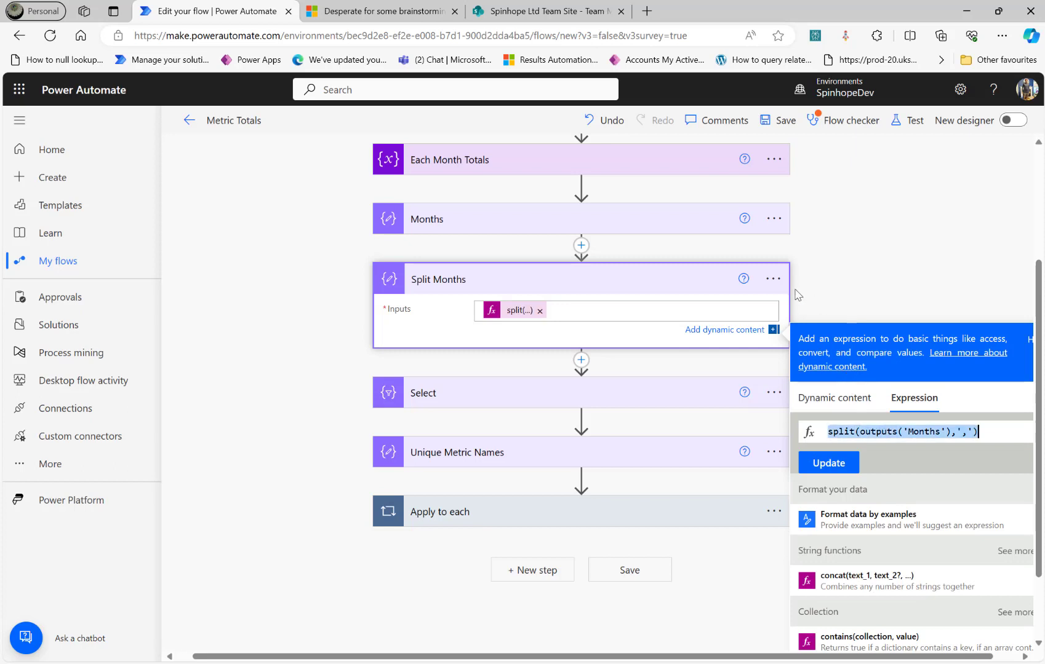
pyautogui.click(777, 285)
pyautogui.click(792, 361)
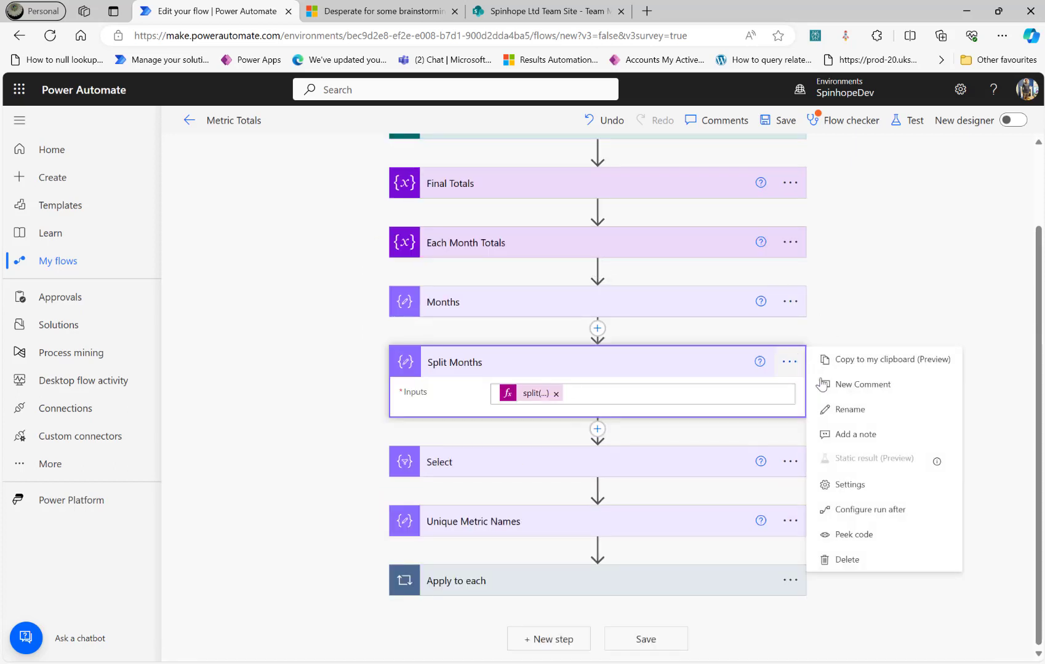
pyautogui.click(853, 435)
pyautogui.hotkey('ctrl', 'v')
pyautogui.press('Return')
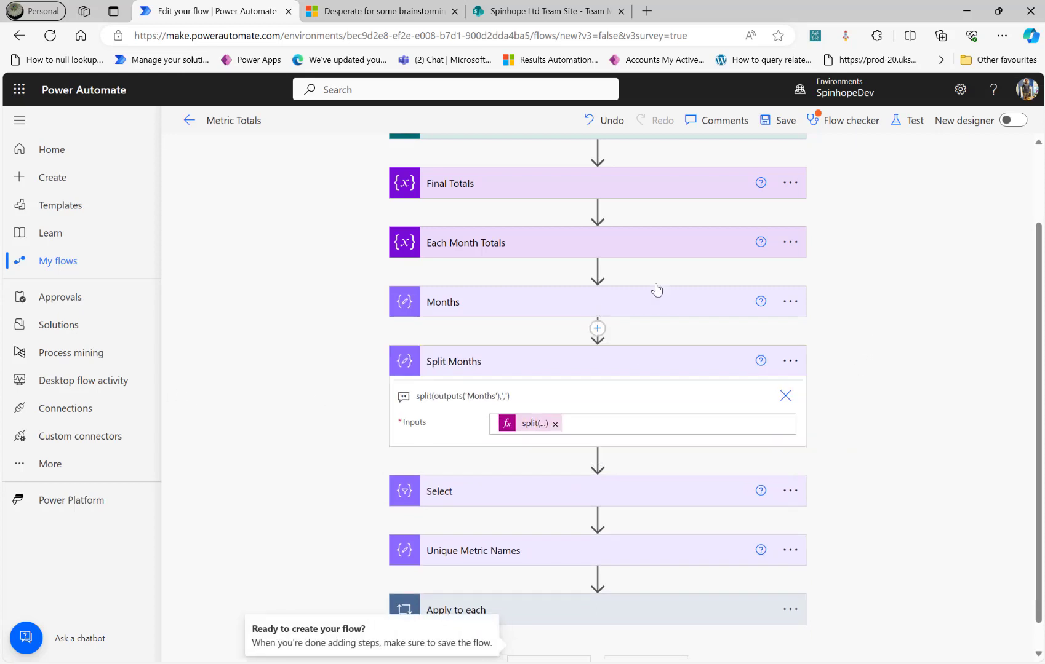
# Save the Metric Totals flow, dismiss the flow checker and collapse the Split Months action.
pyautogui.click(764, 121)
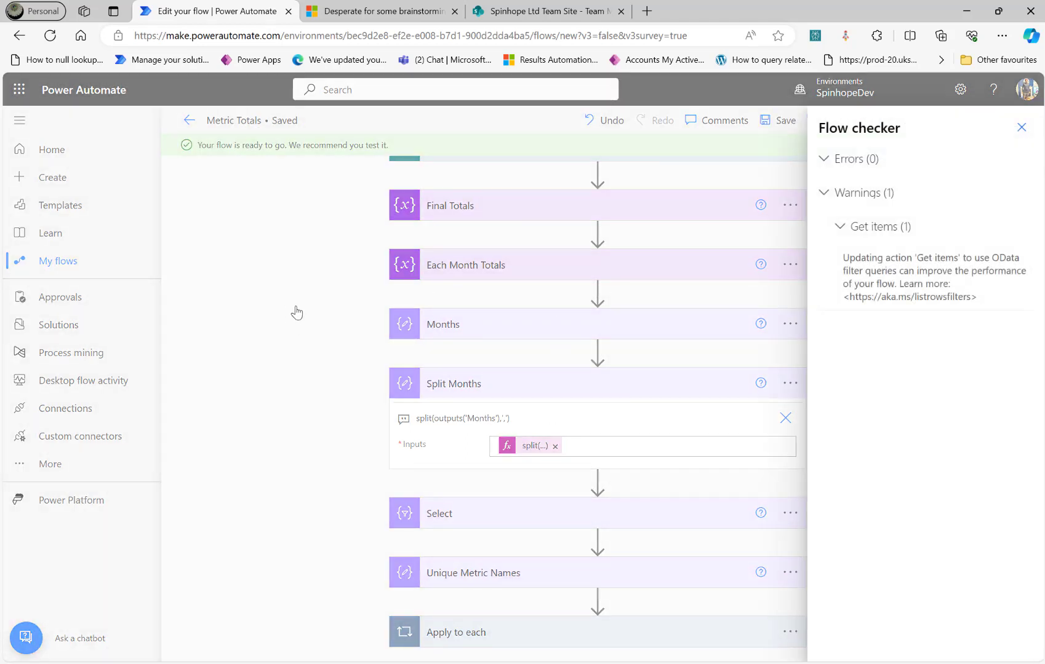
pyautogui.click(1021, 127)
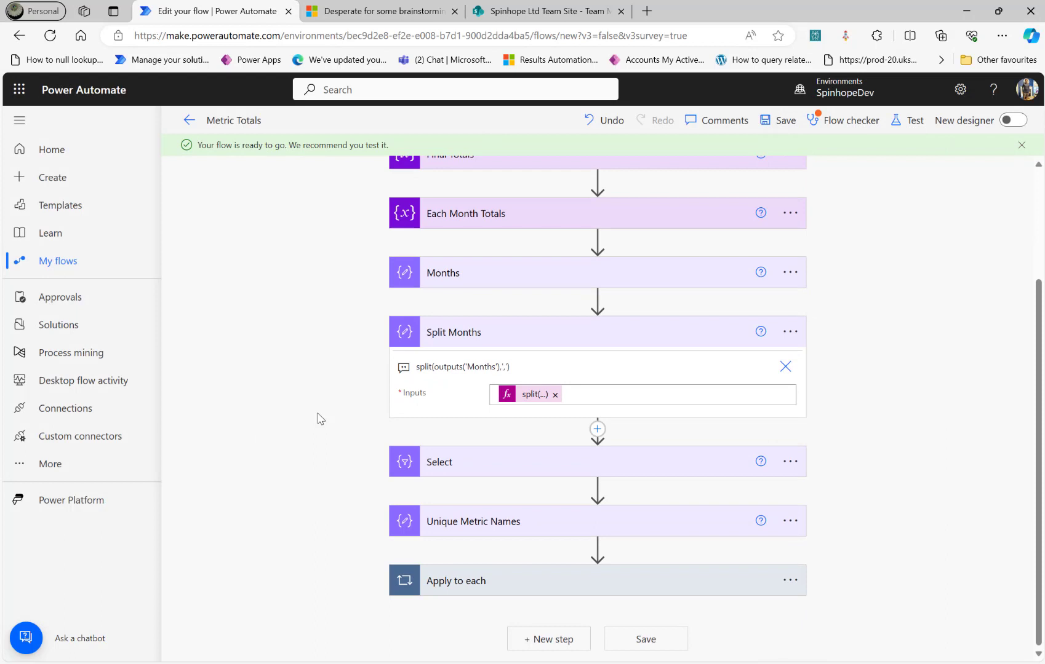
pyautogui.click(497, 334)
# Add a nested Apply to each loop after Filter array inside the existing Apply to each loop.
pyautogui.click(532, 581)
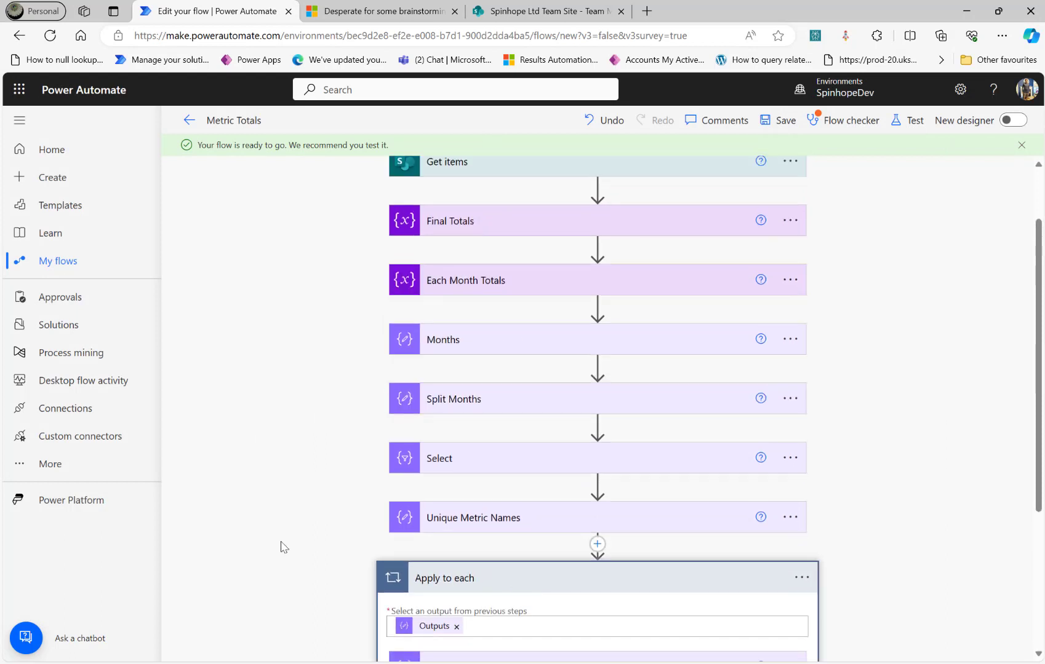
pyautogui.scroll(-4, 281, 547)
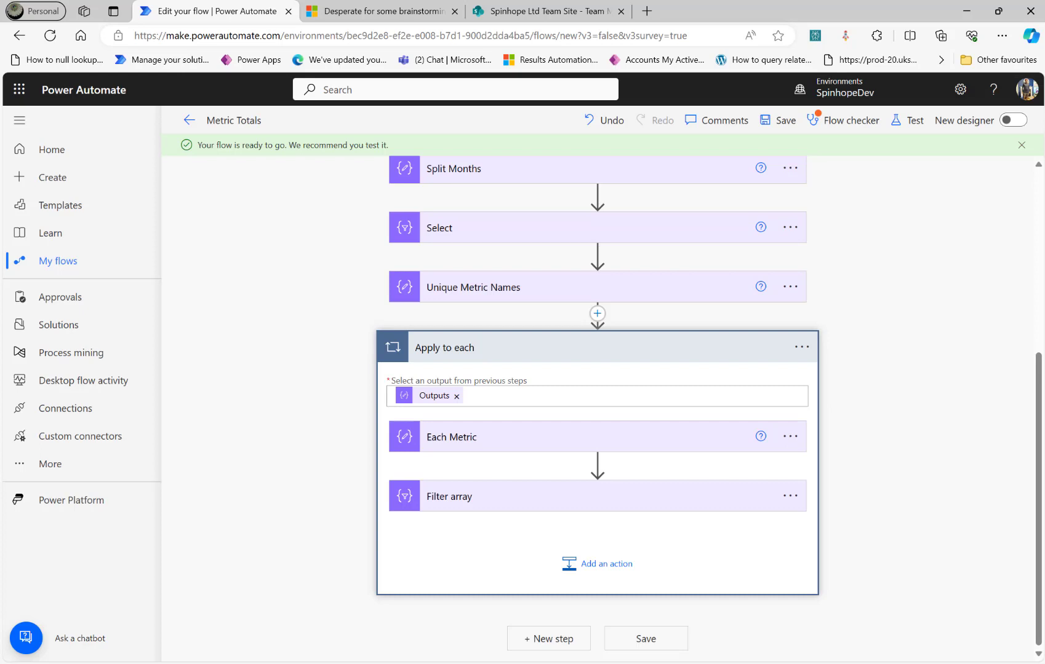
pyautogui.click(601, 566)
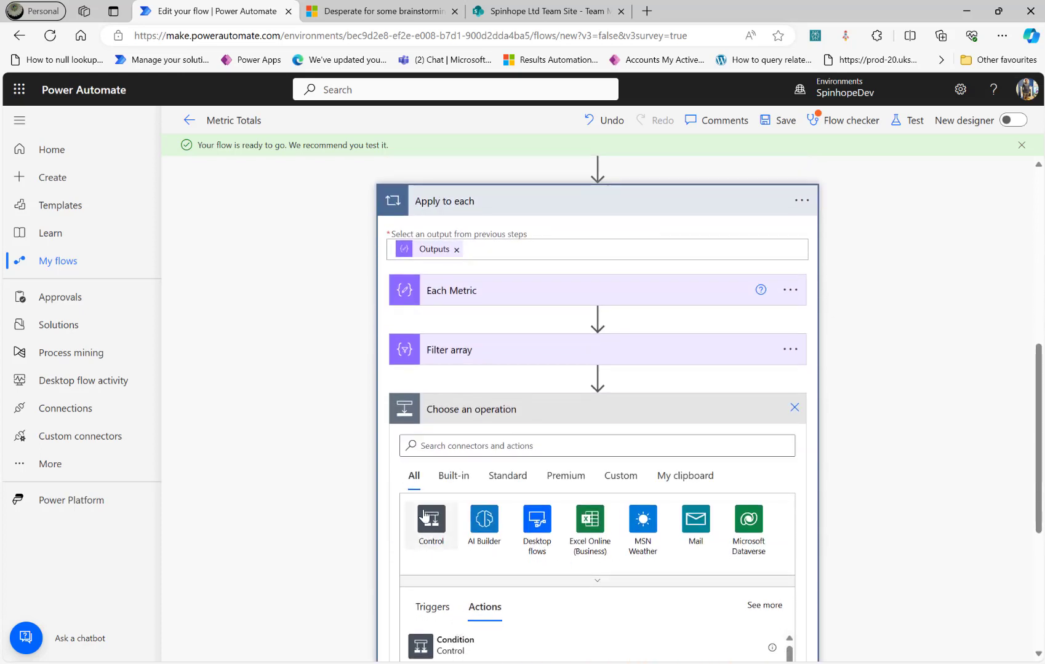
pyautogui.click(425, 515)
pyautogui.click(453, 549)
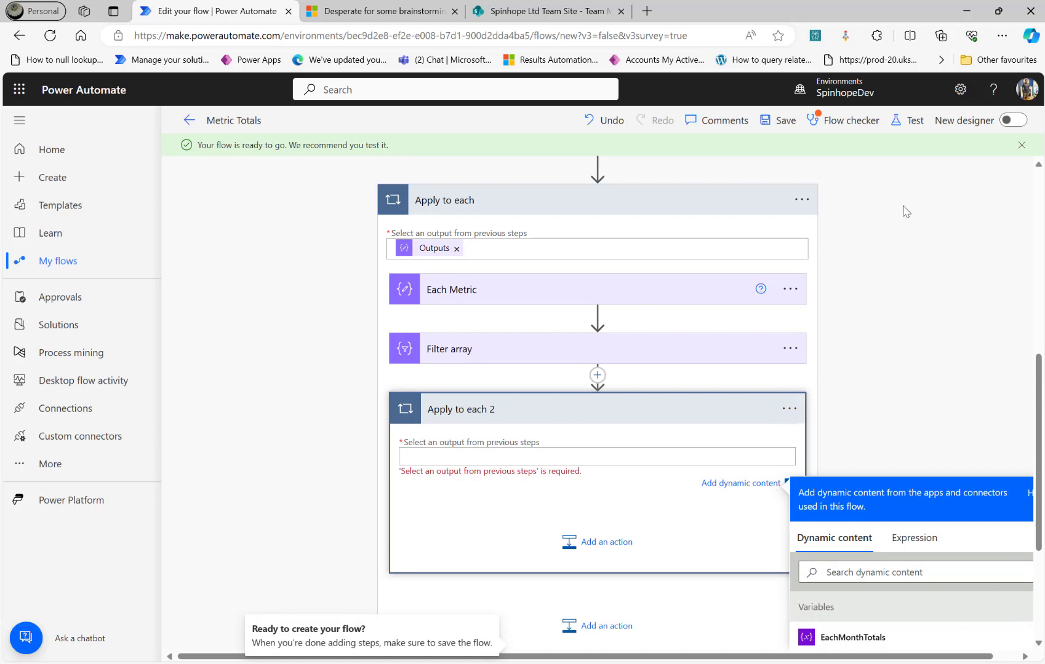
# Review the Months and Split Months actions and set the nested Apply to each 2 loop's input to the Split Months Outputs.
pyautogui.scroll(3, 702, 259)
pyautogui.scroll(2, 702, 259)
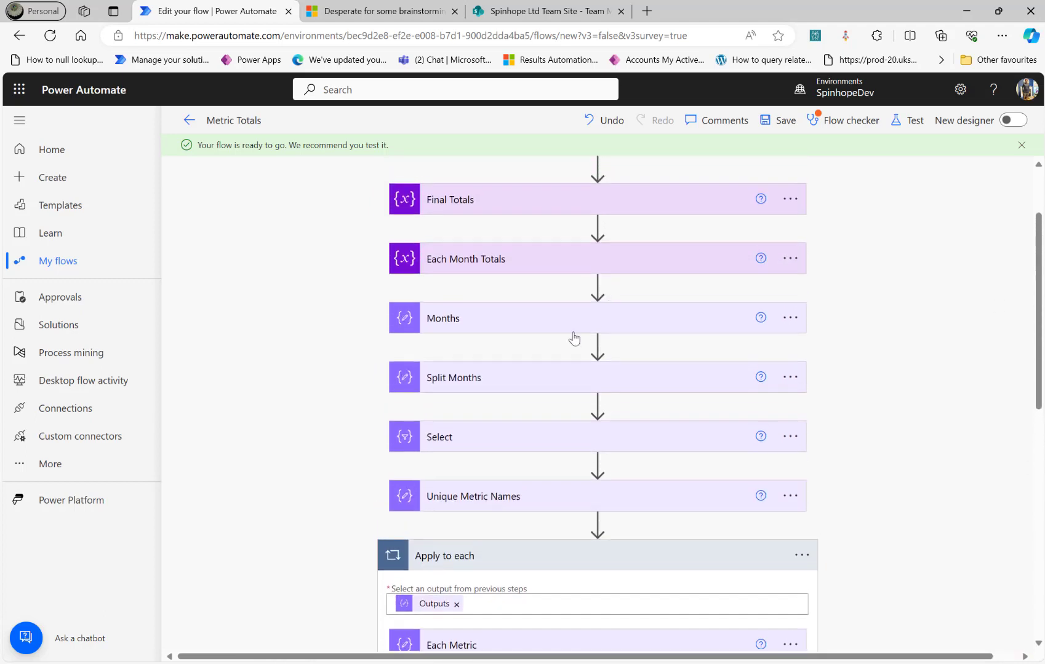
pyautogui.click(490, 383)
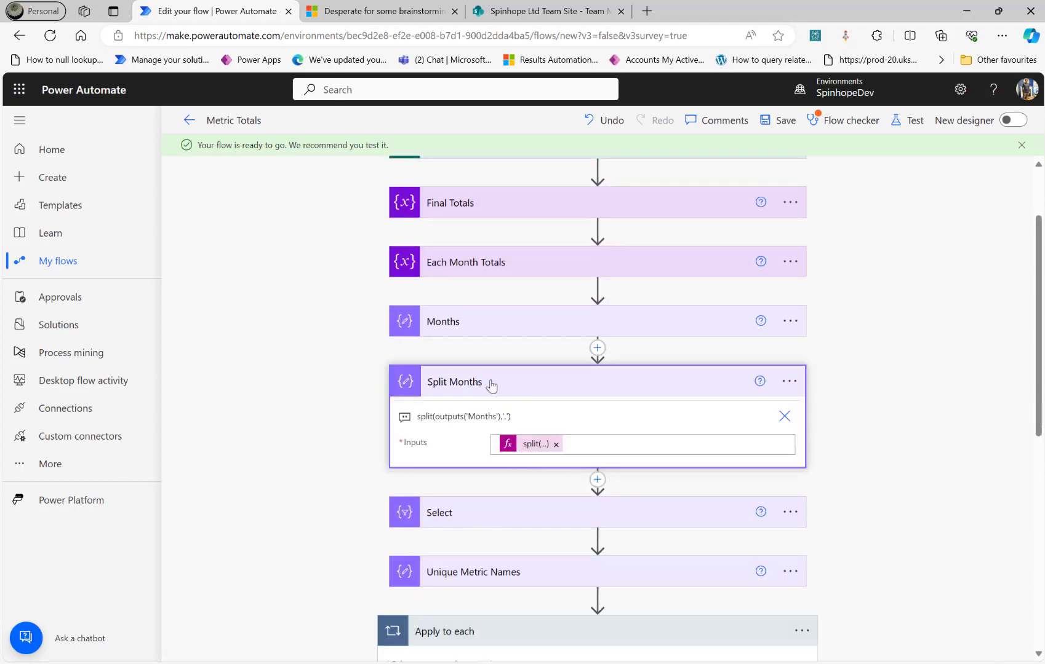
pyautogui.click(461, 322)
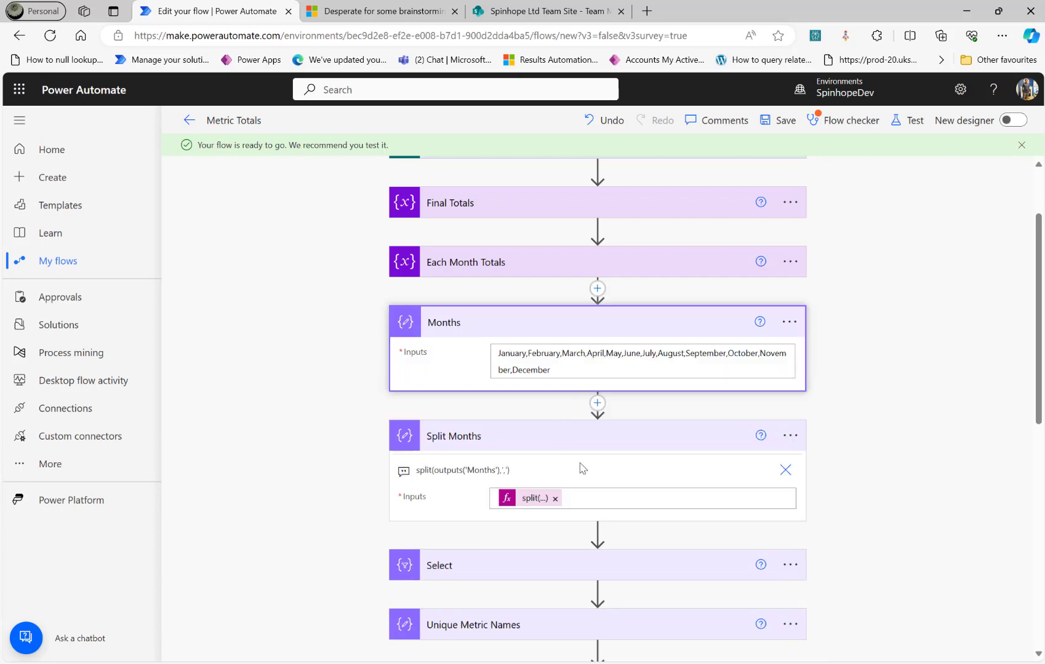
pyautogui.scroll(-8, 723, 478)
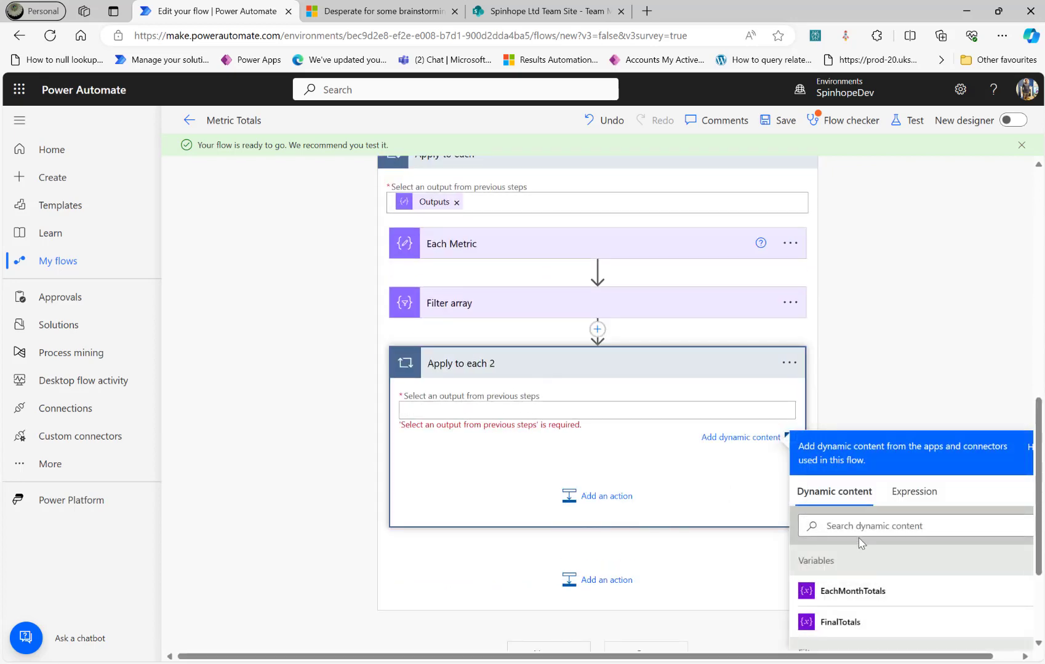
pyautogui.click(858, 525)
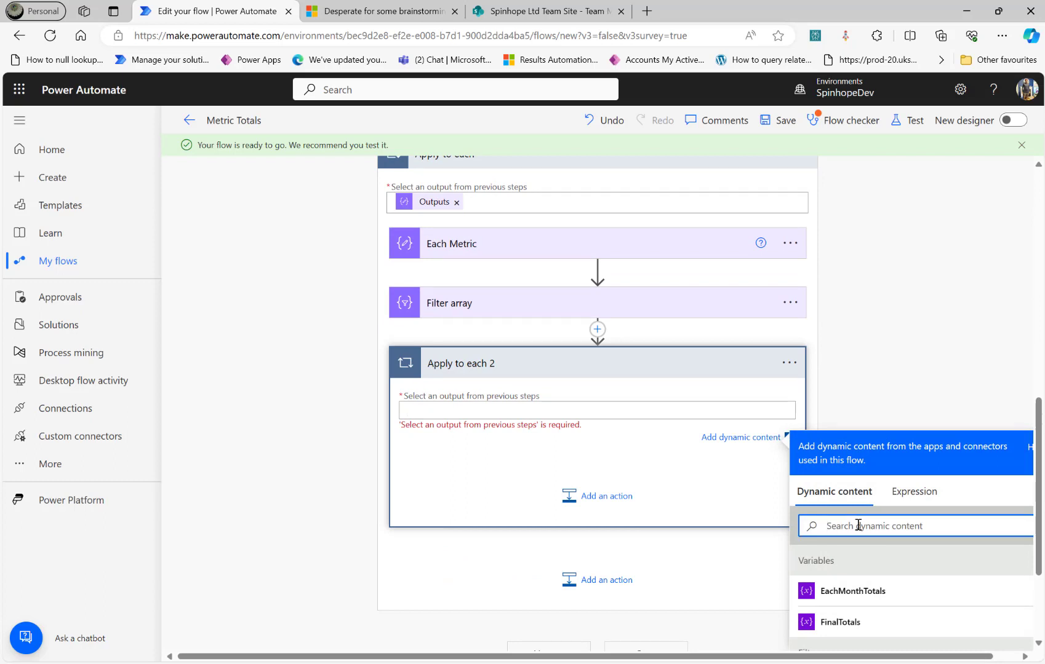
pyautogui.write('output')
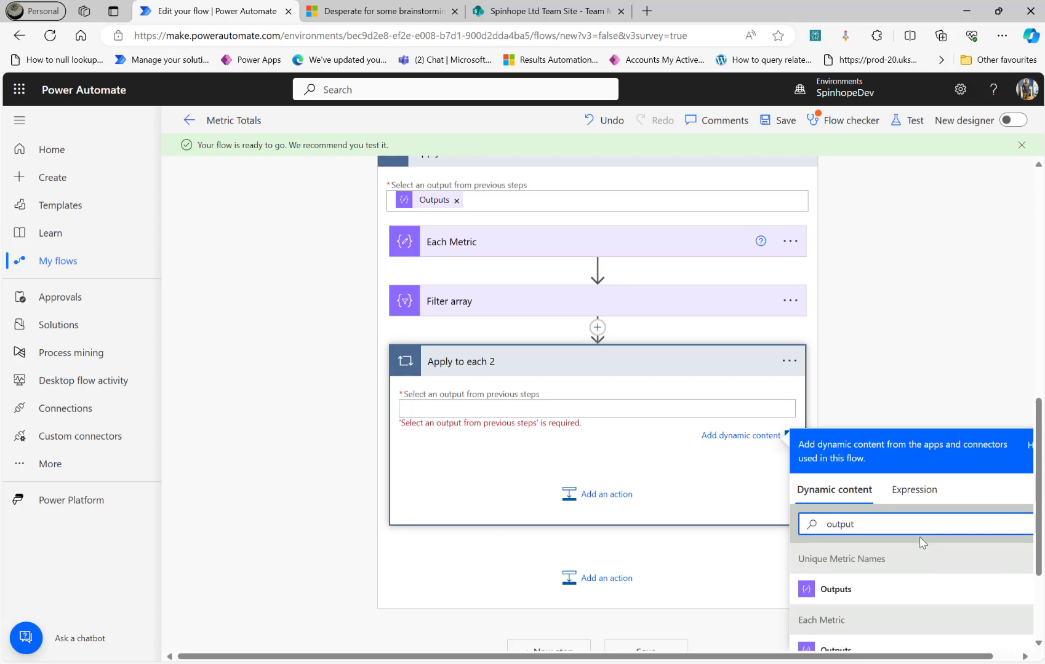
pyautogui.scroll(-2, 919, 537)
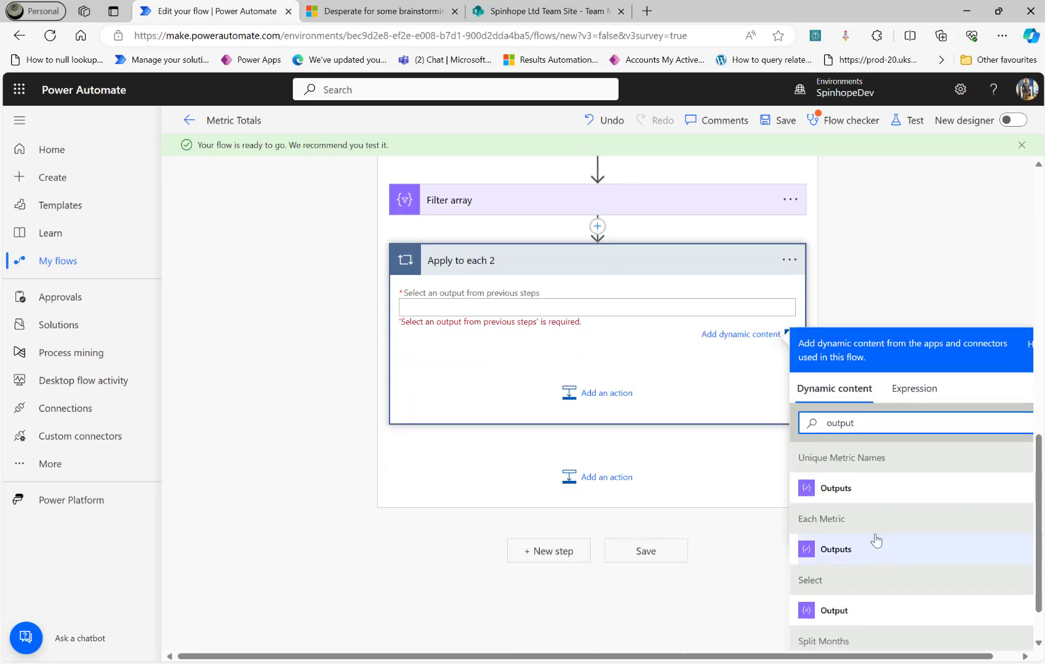
pyautogui.scroll(-1, 891, 540)
pyautogui.scroll(-1, 889, 566)
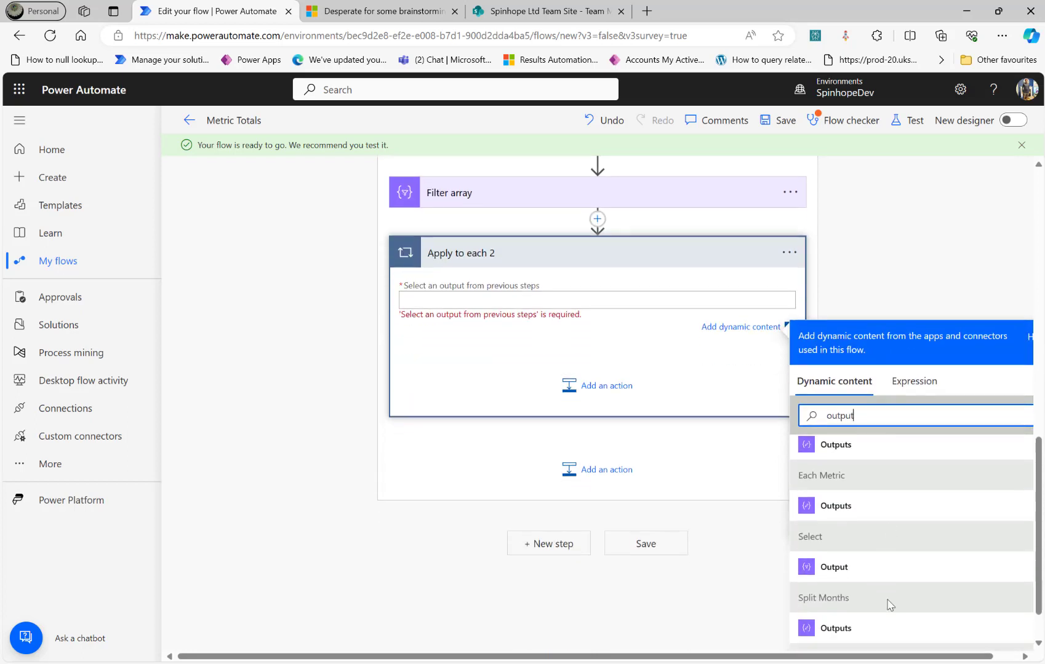
pyautogui.click(850, 631)
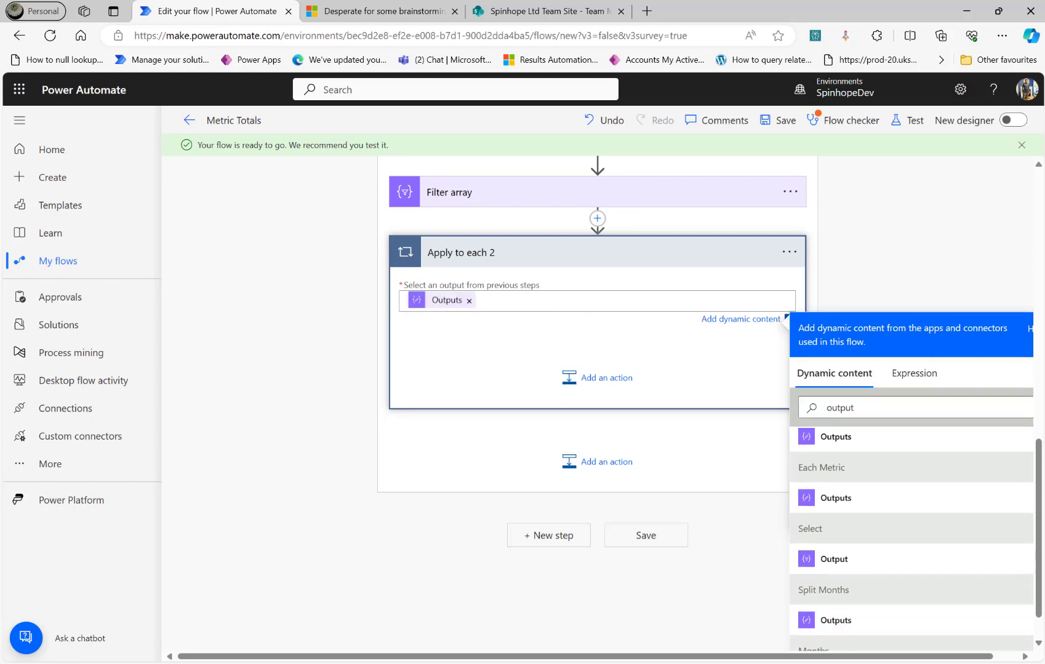
# Add a Compose action inside the Apply to each 2 loop and rename it Each Month.
pyautogui.click(614, 383)
pyautogui.write('compose')
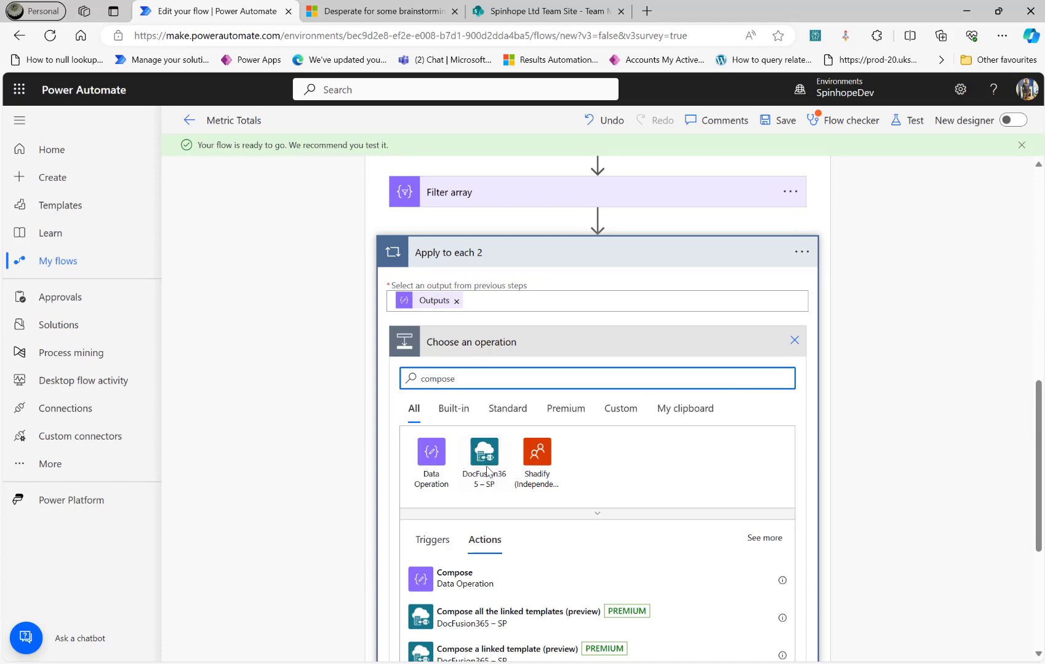
pyautogui.click(452, 579)
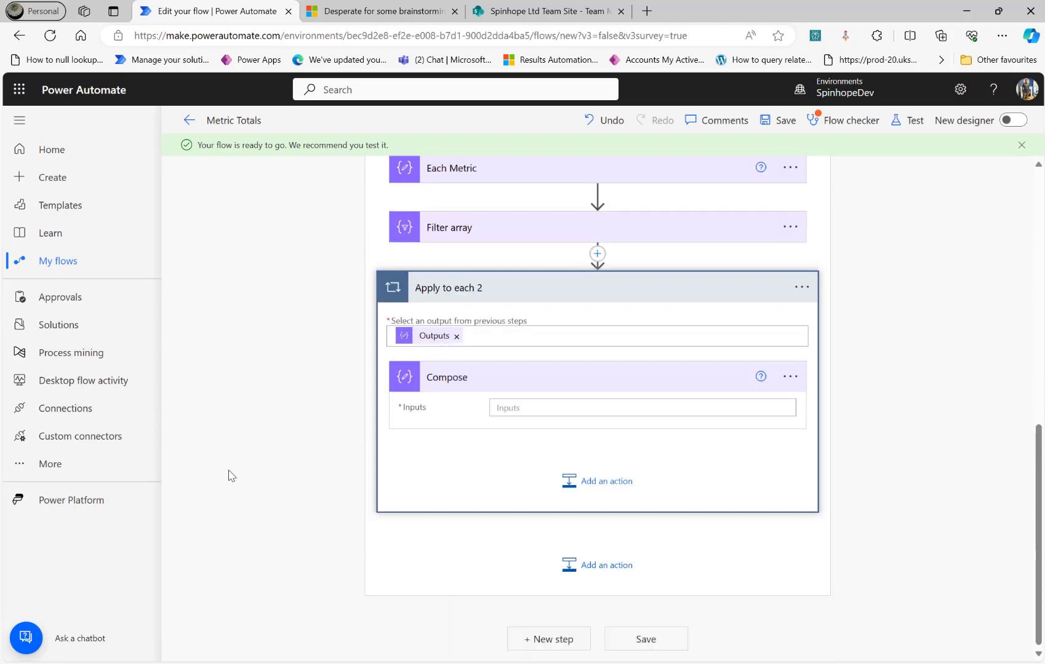
pyautogui.scroll(3, 452, 484)
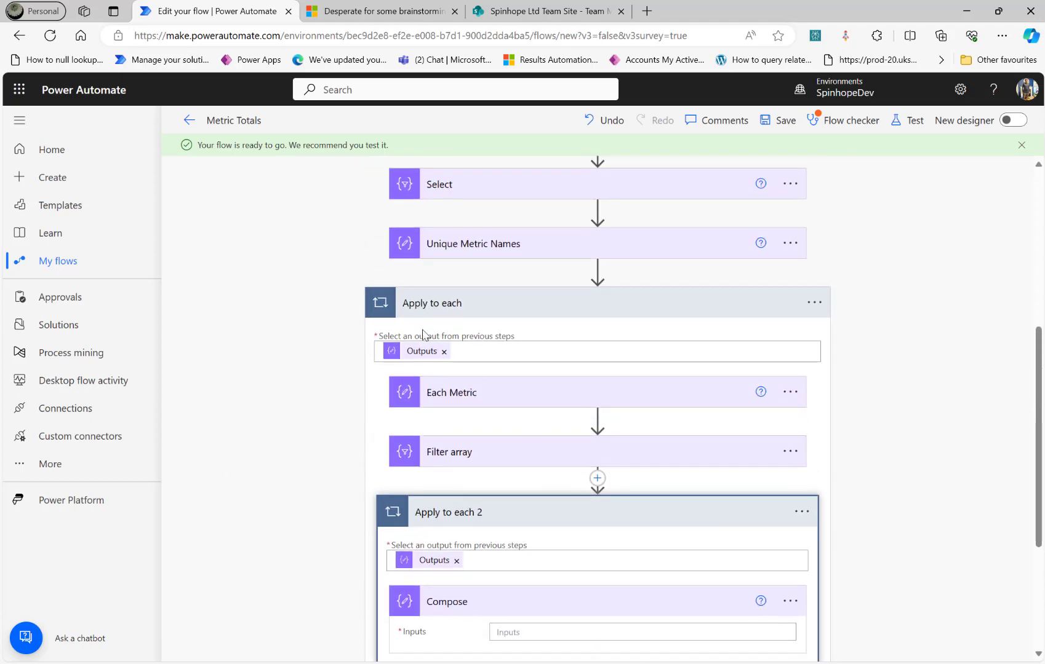
pyautogui.scroll(-3, 582, 606)
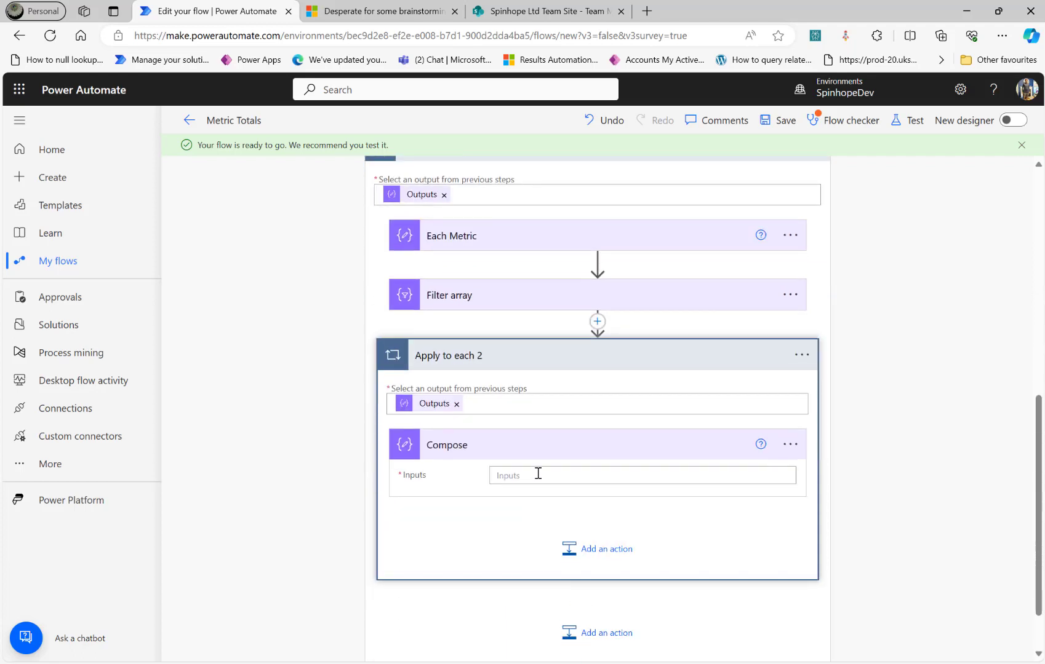
pyautogui.click(790, 445)
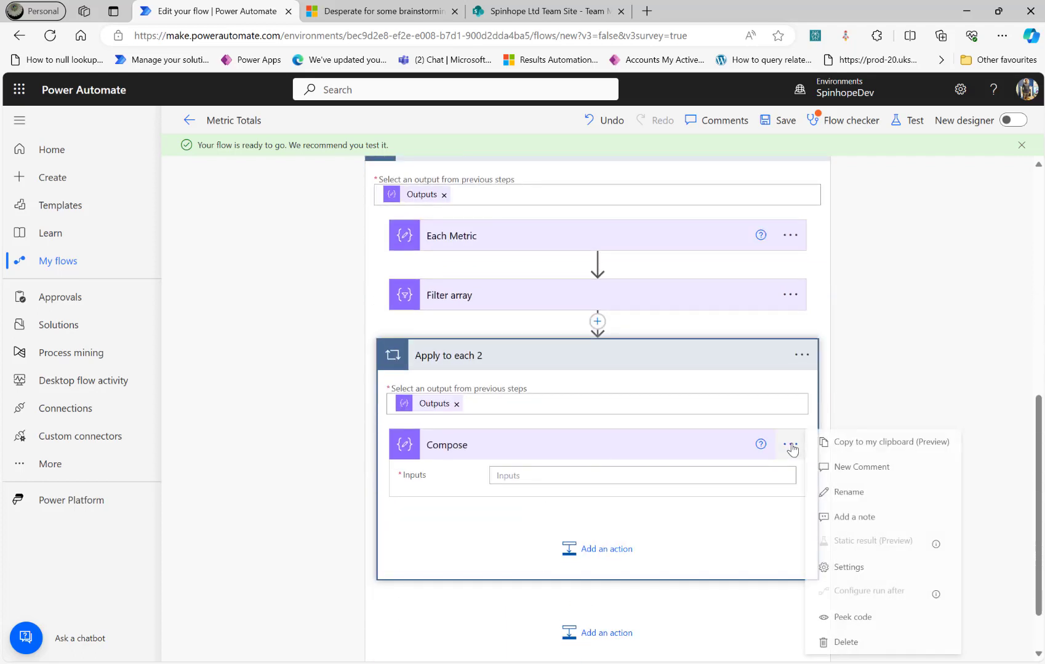
pyautogui.click(865, 493)
pyautogui.write('Eq')
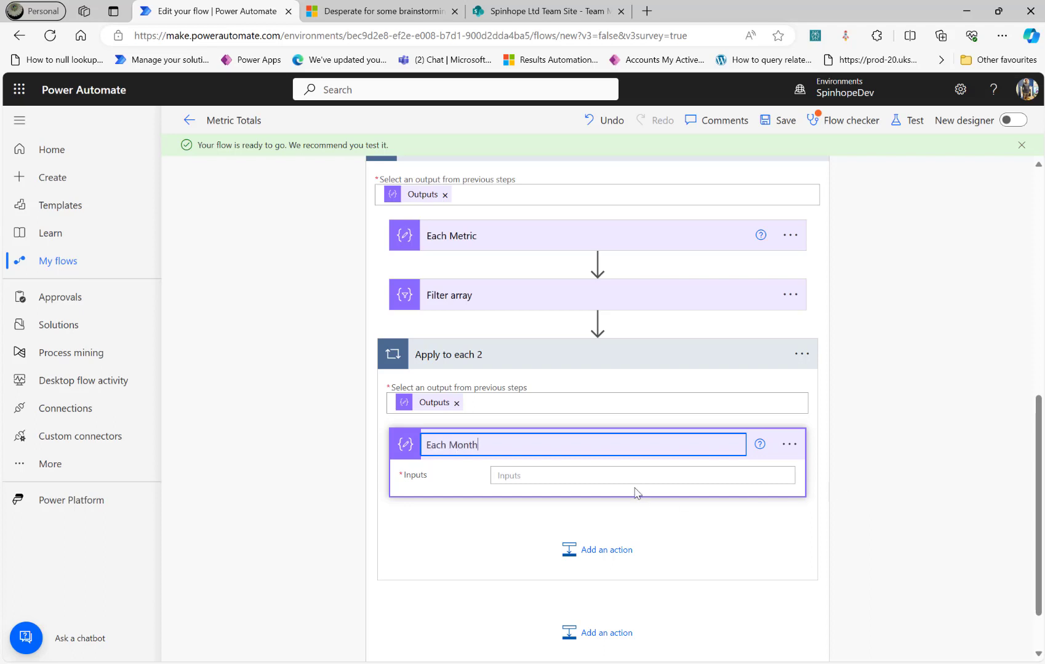
# Set the Each Month input to the expression item().
pyautogui.click(613, 475)
pyautogui.click(934, 557)
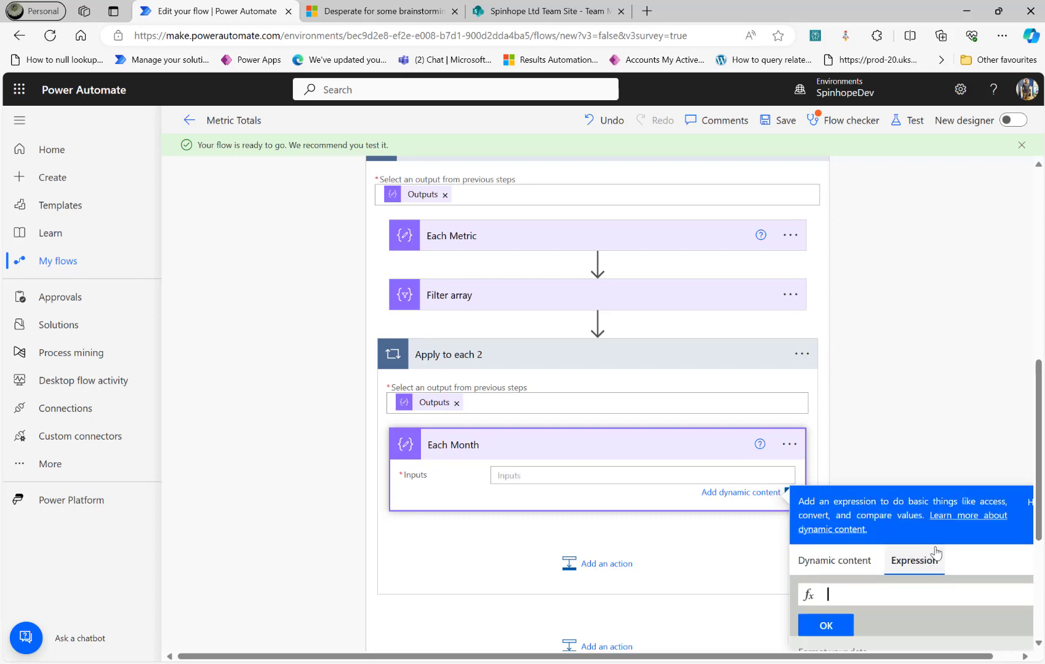
pyautogui.write('item()')
pyautogui.click(836, 627)
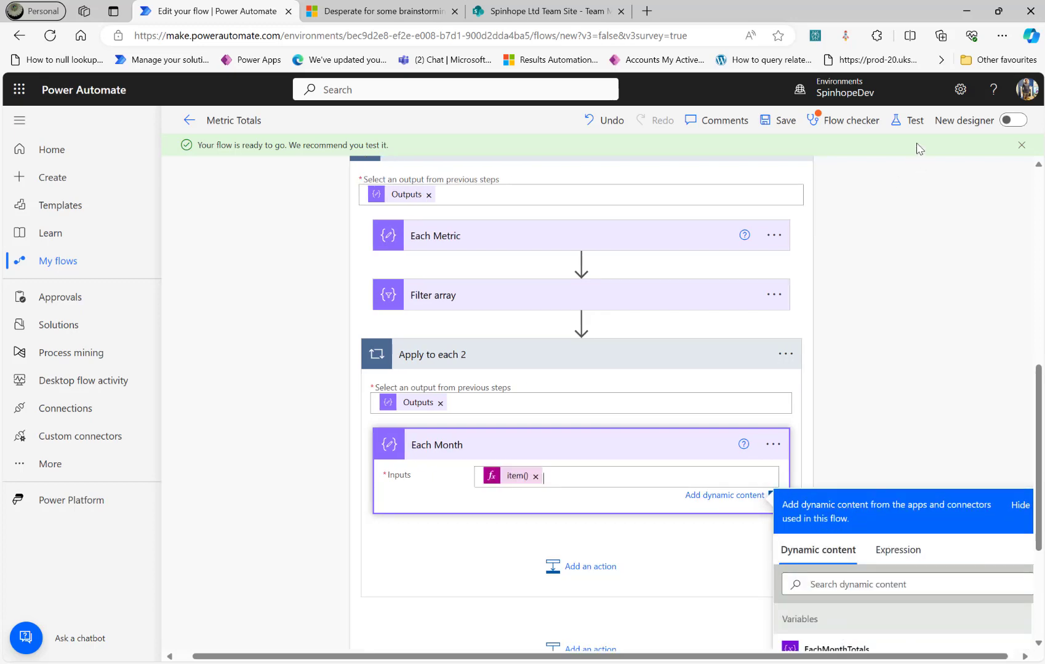
# Save the flow, run a manual test and open the run's results.
pyautogui.click(908, 121)
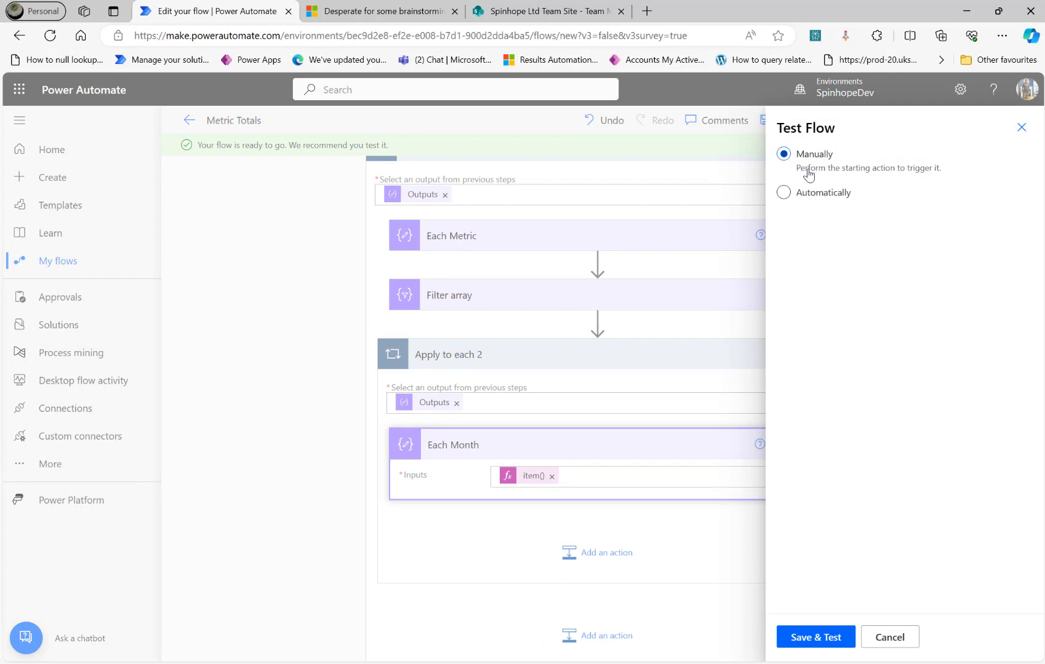
pyautogui.click(805, 640)
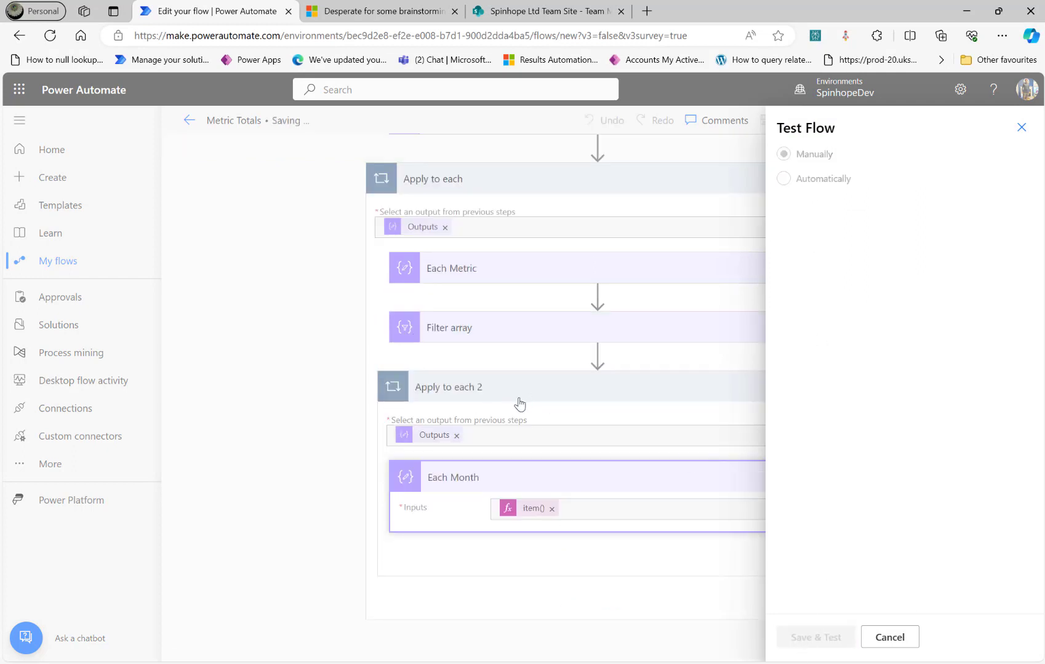
pyautogui.click(1021, 129)
pyautogui.click(856, 636)
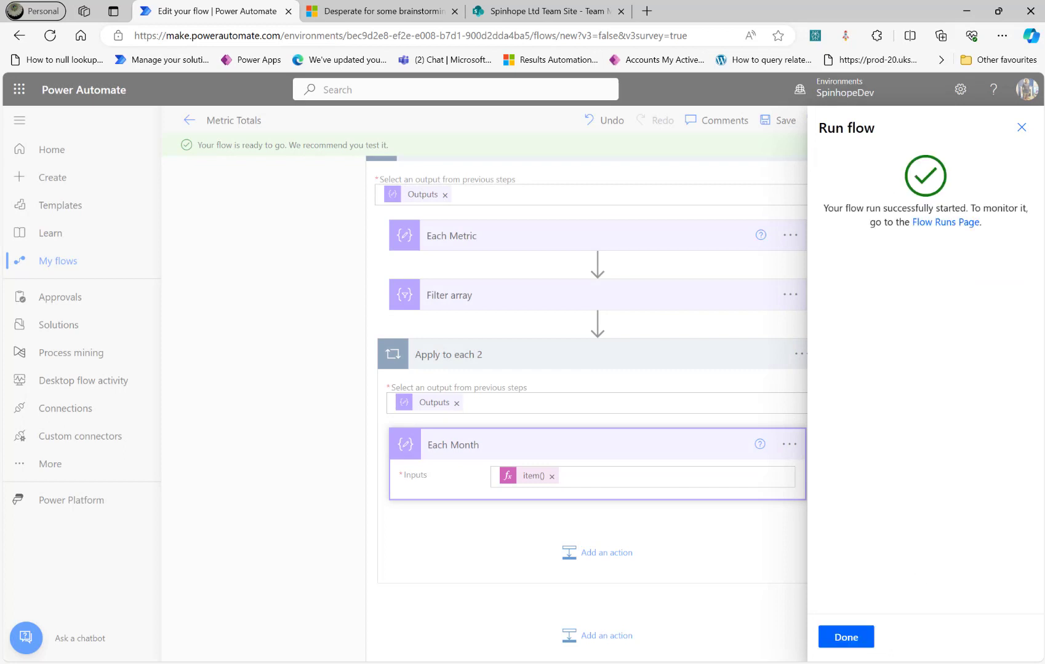
pyautogui.click(846, 637)
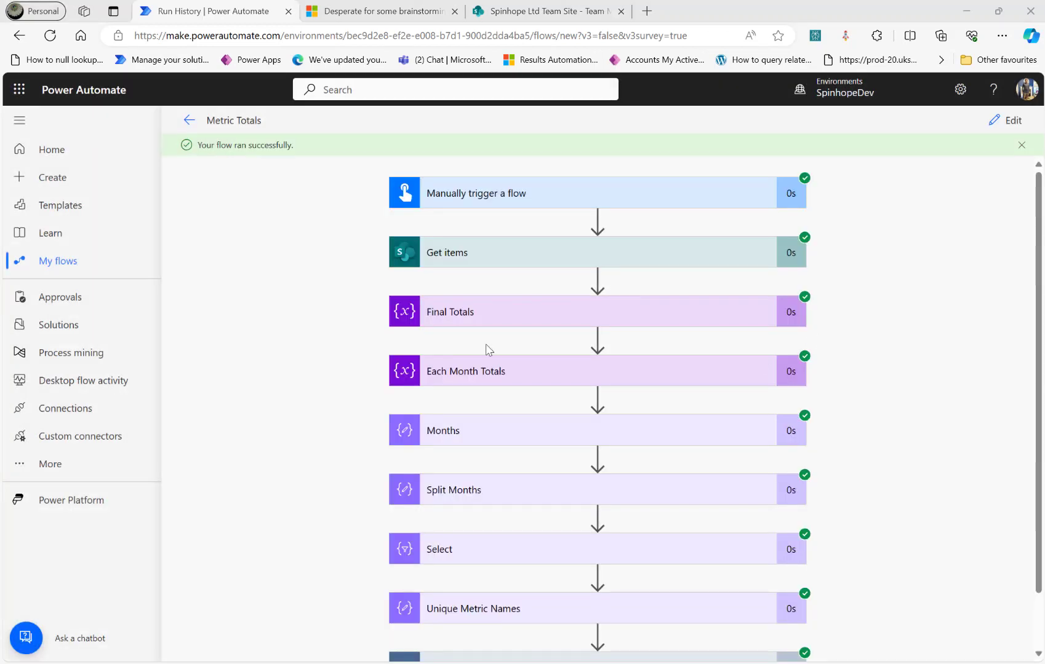
# Examine the Each Metric and Each Month values in the run's nested loops, including the second iteration of Apply to each 2.
pyautogui.scroll(-1, 493, 382)
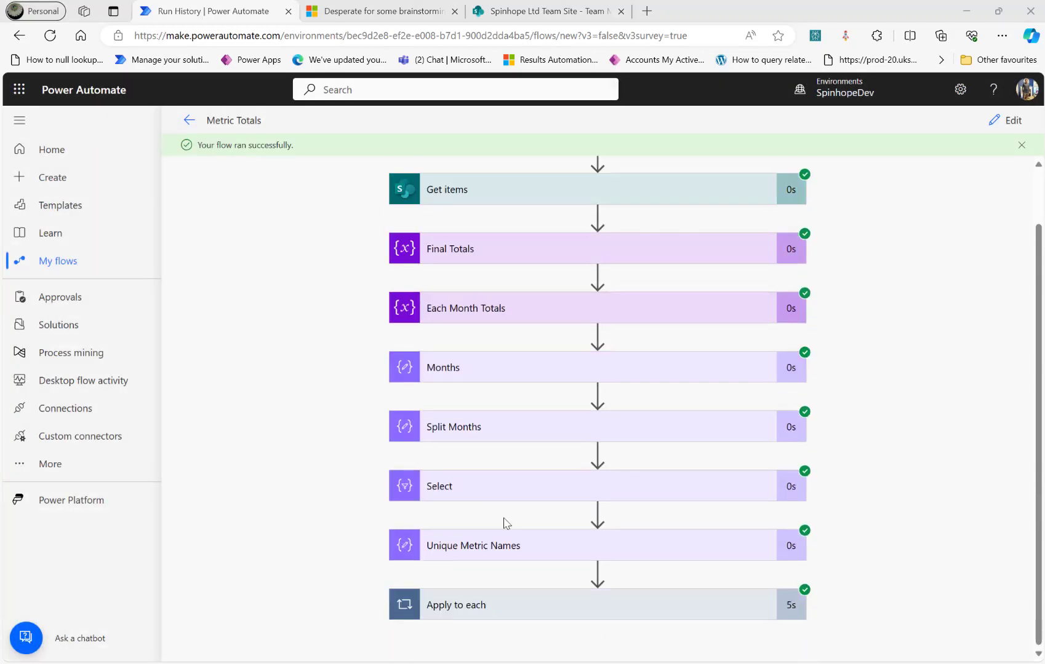
pyautogui.click(537, 605)
pyautogui.scroll(-2, 671, 637)
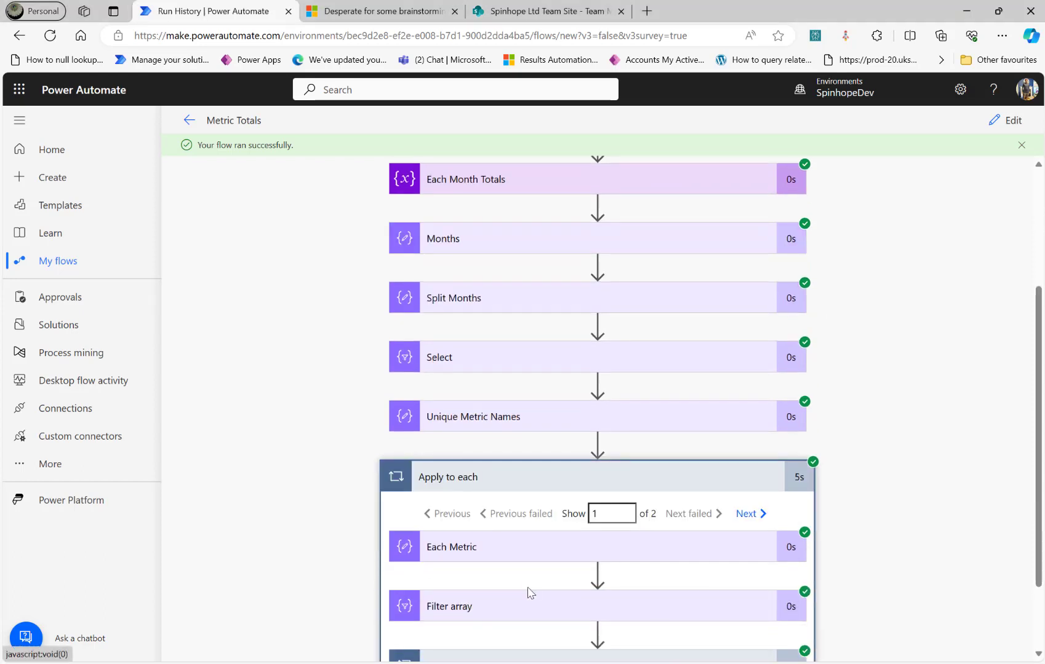
pyautogui.click(523, 557)
pyautogui.scroll(-5, 523, 556)
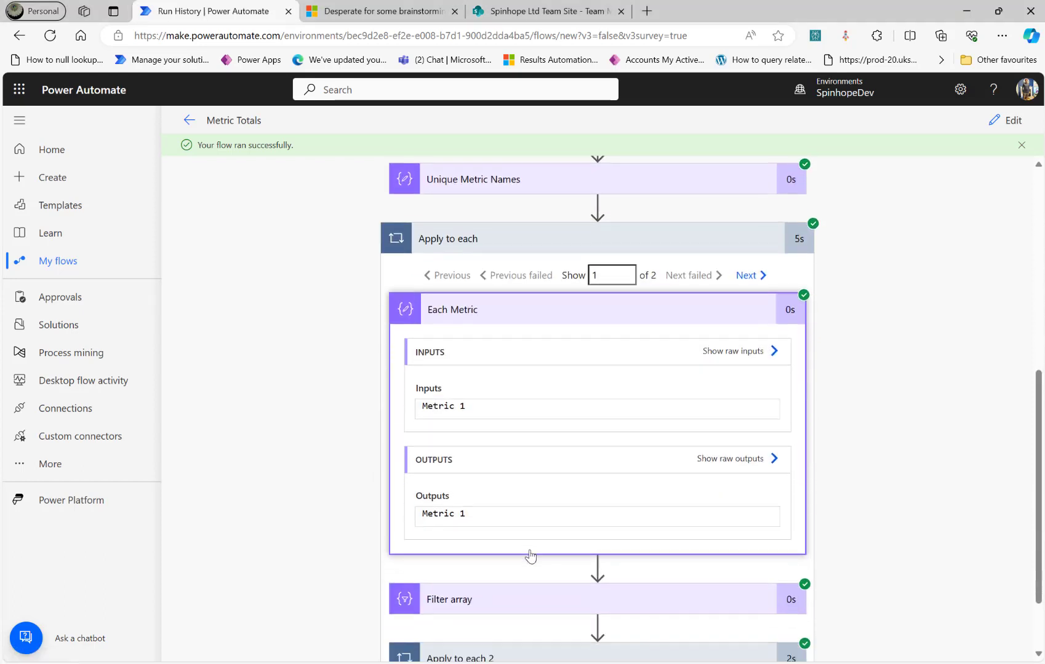
pyautogui.click(521, 566)
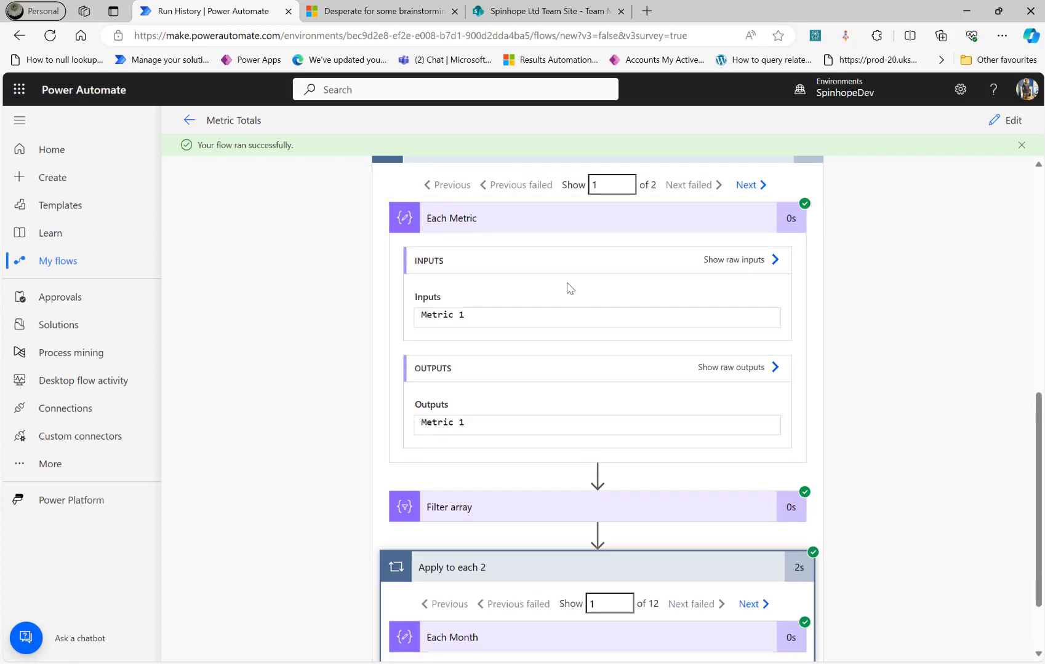
pyautogui.scroll(-1, 650, 499)
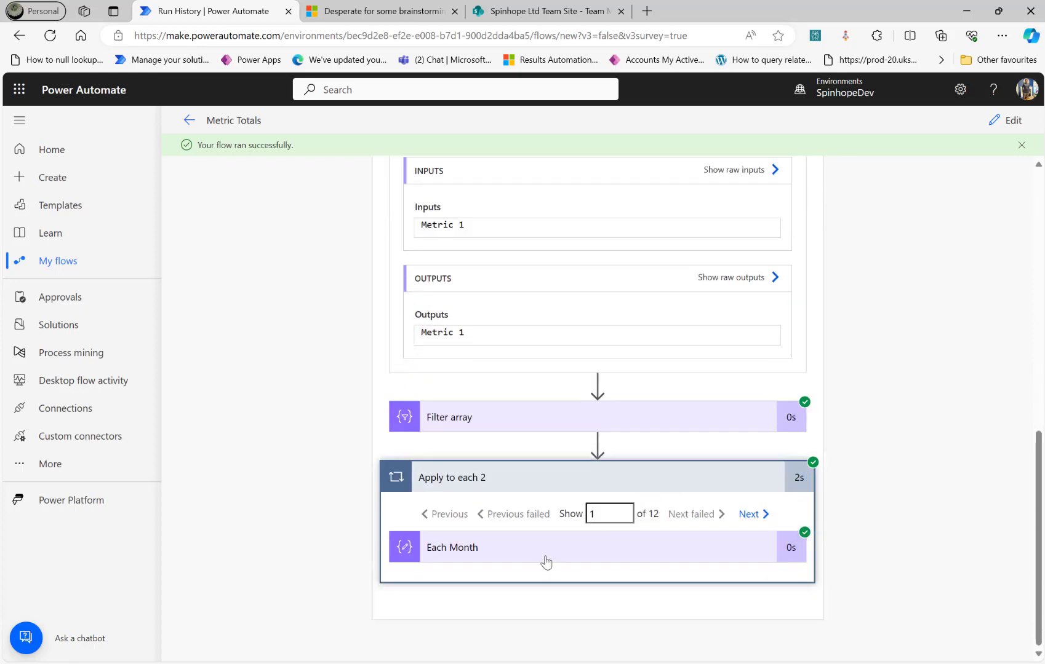
pyautogui.click(543, 561)
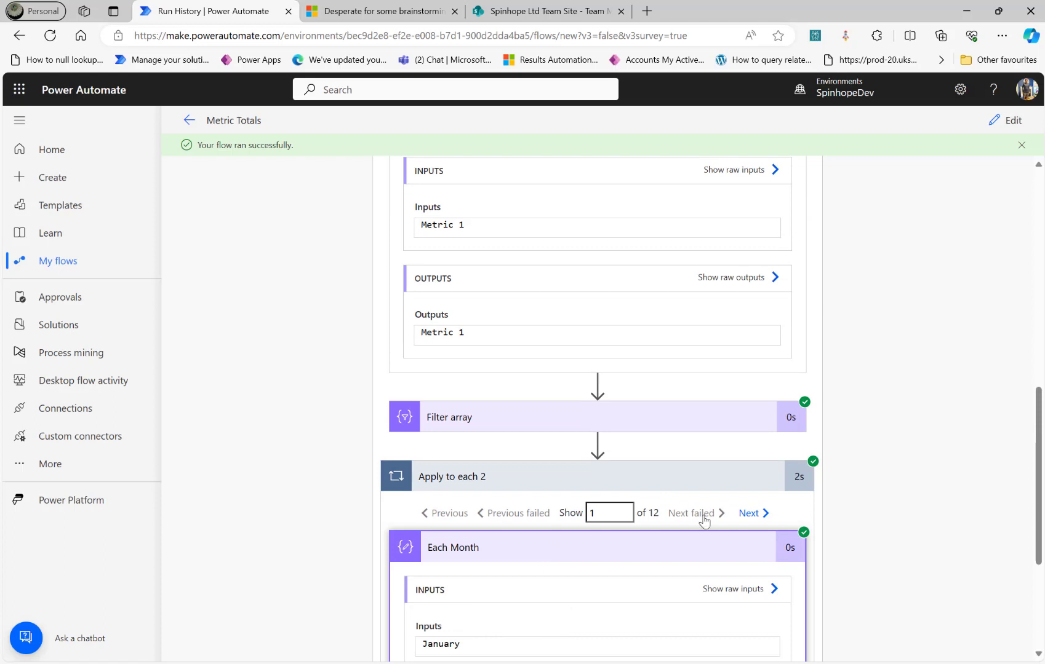
pyautogui.click(742, 514)
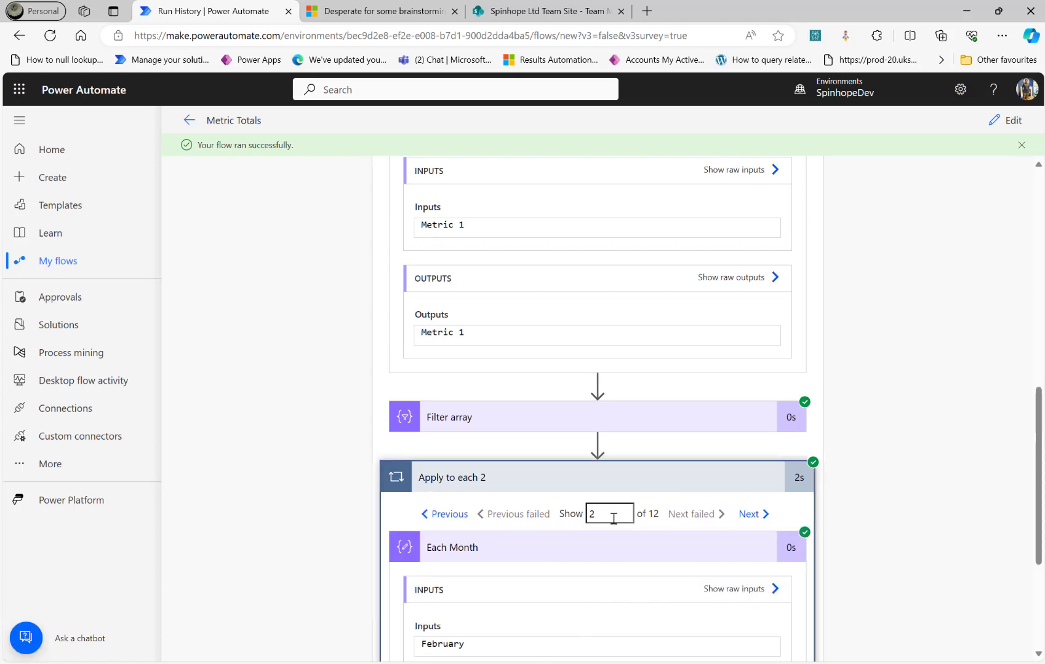
pyautogui.scroll(10, 623, 515)
pyautogui.scroll(-8, 622, 513)
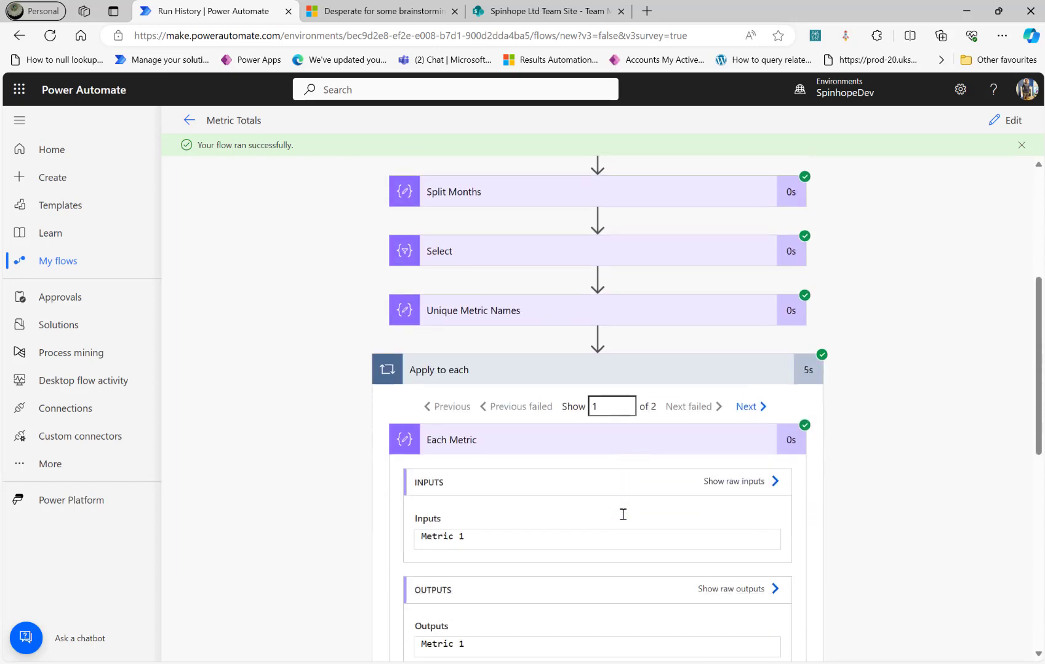
# Show iteration 12 of Apply to each 2 in the run results and check its Each Month value.
pyautogui.click(610, 619)
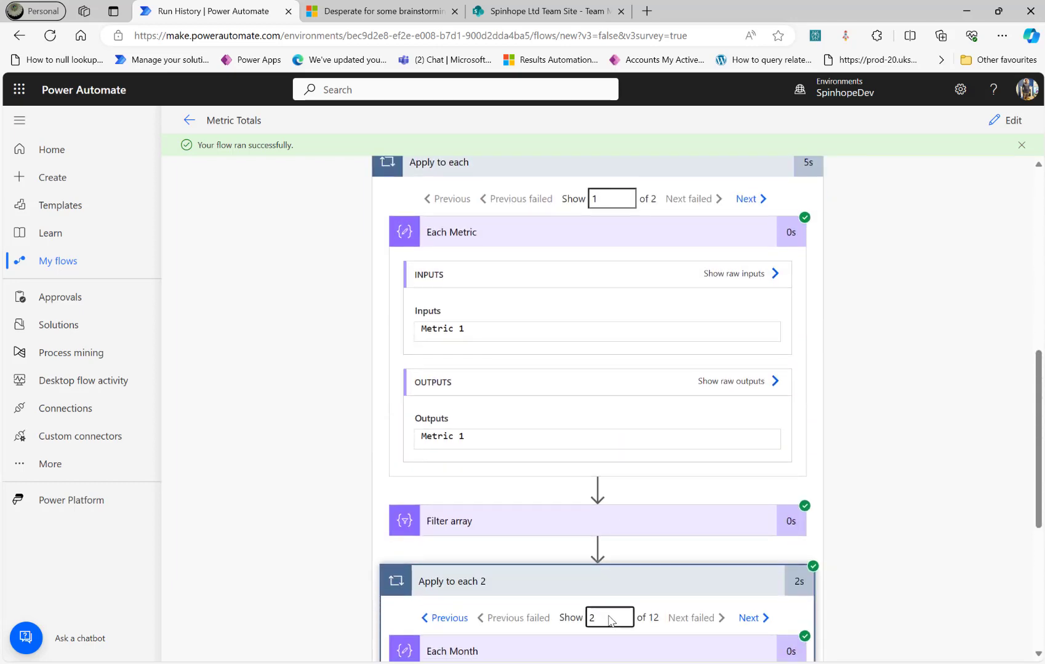
pyautogui.press('BackSpace')
pyautogui.write('12')
pyautogui.scroll(-2, 501, 539)
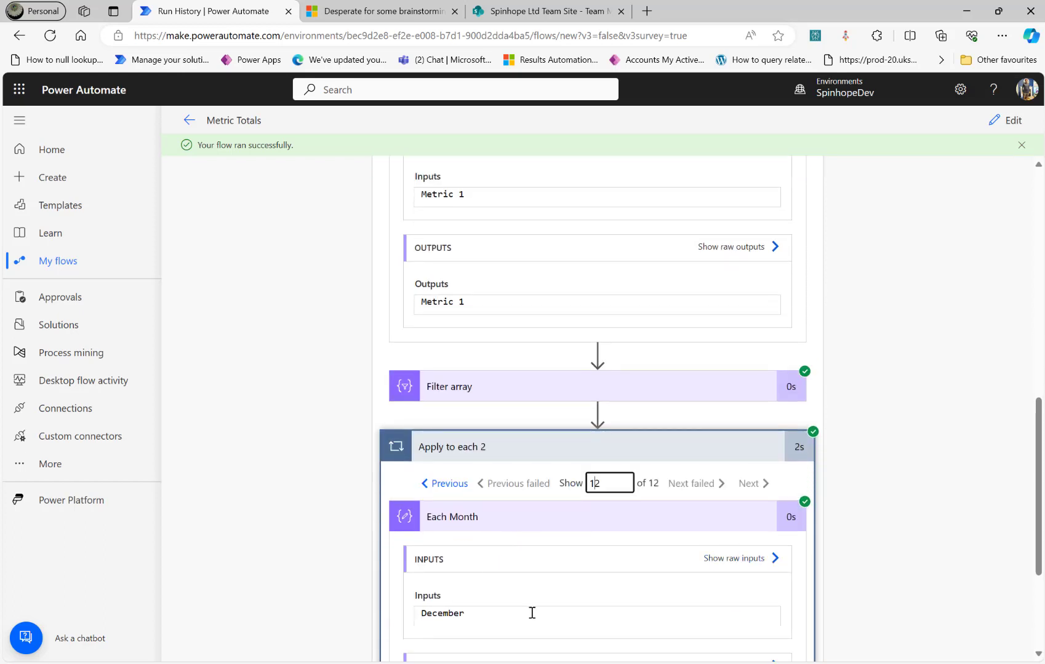
# Show the second iteration of Apply to each and step through its nested Each Month values to iteration 3.
pyautogui.scroll(4, 616, 590)
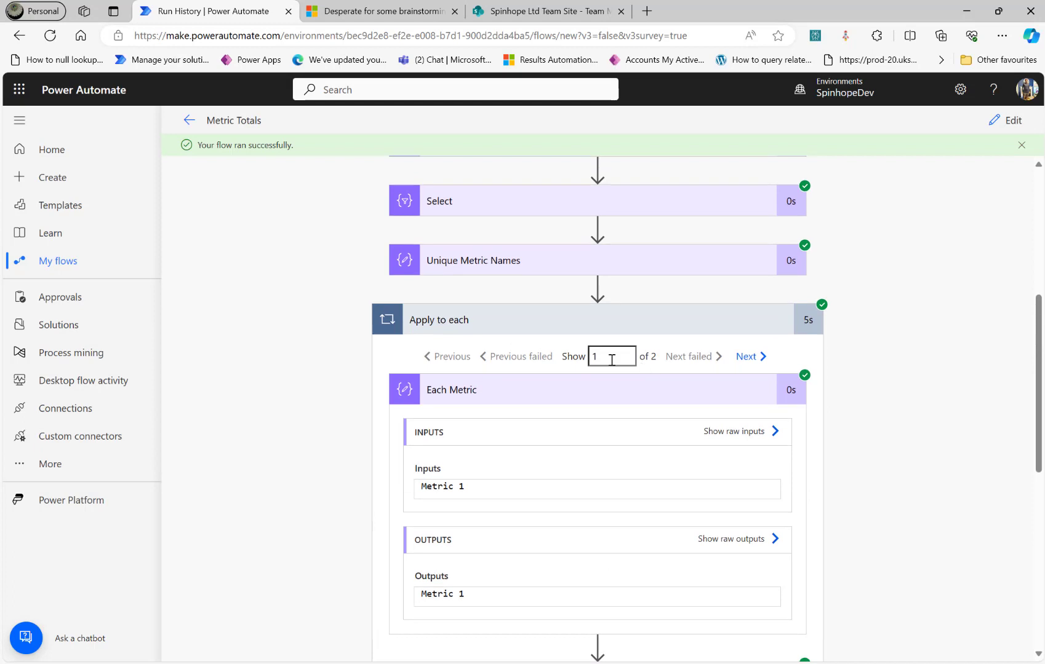
pyautogui.click(747, 358)
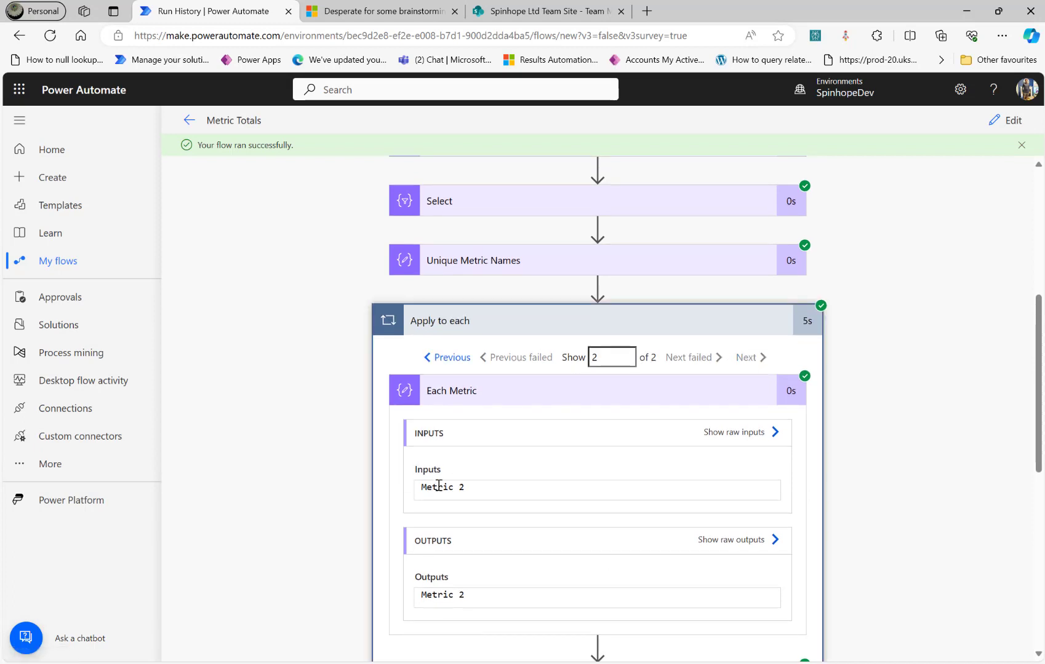
pyautogui.scroll(-5, 556, 512)
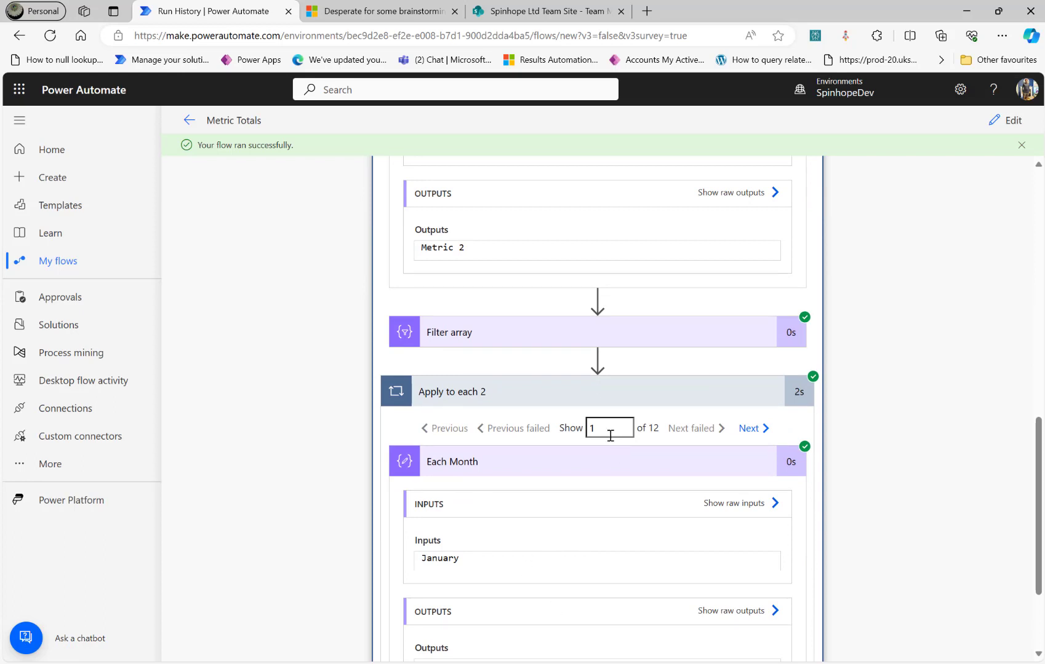
pyautogui.click(760, 430)
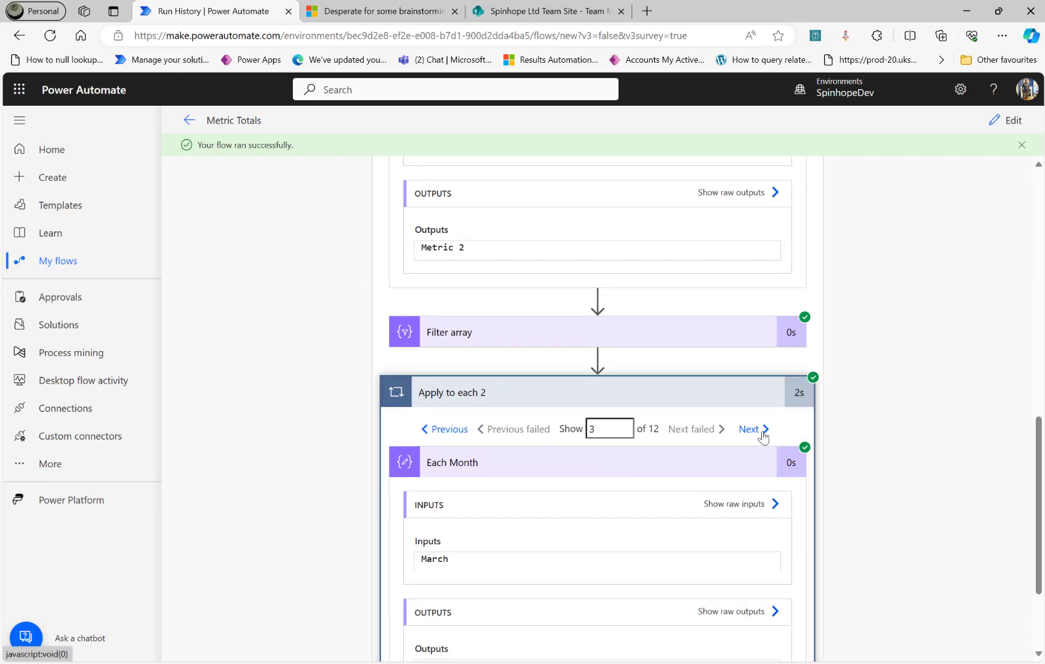
# Return to editing the flow and add a Data Operation Select action below Each Month inside the Apply to each 2 loop.
pyautogui.click(998, 120)
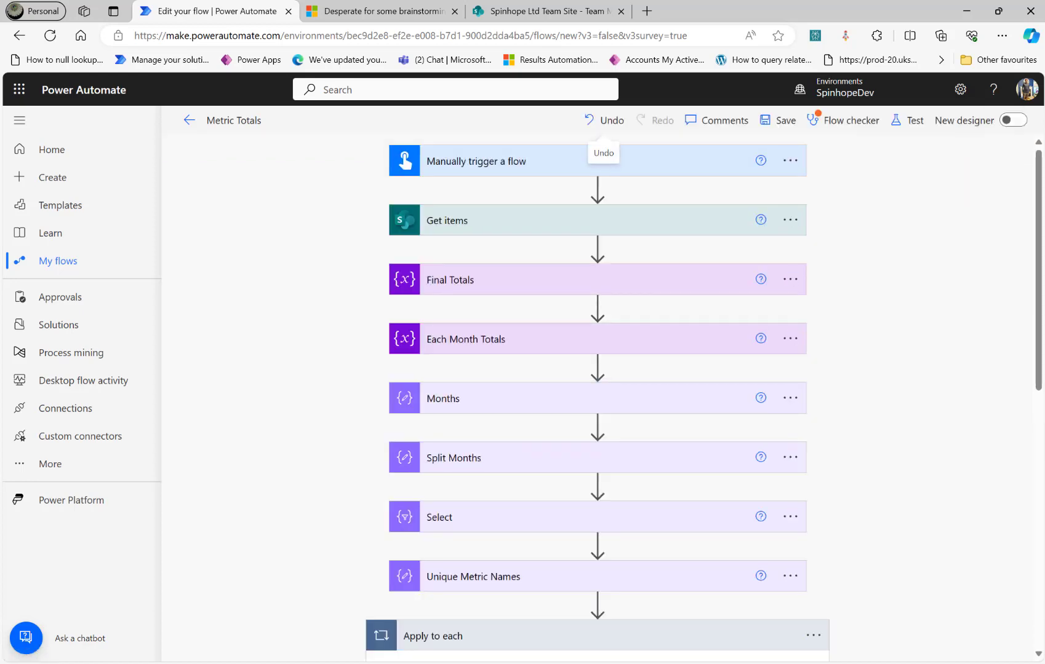
pyautogui.scroll(-7, 756, 478)
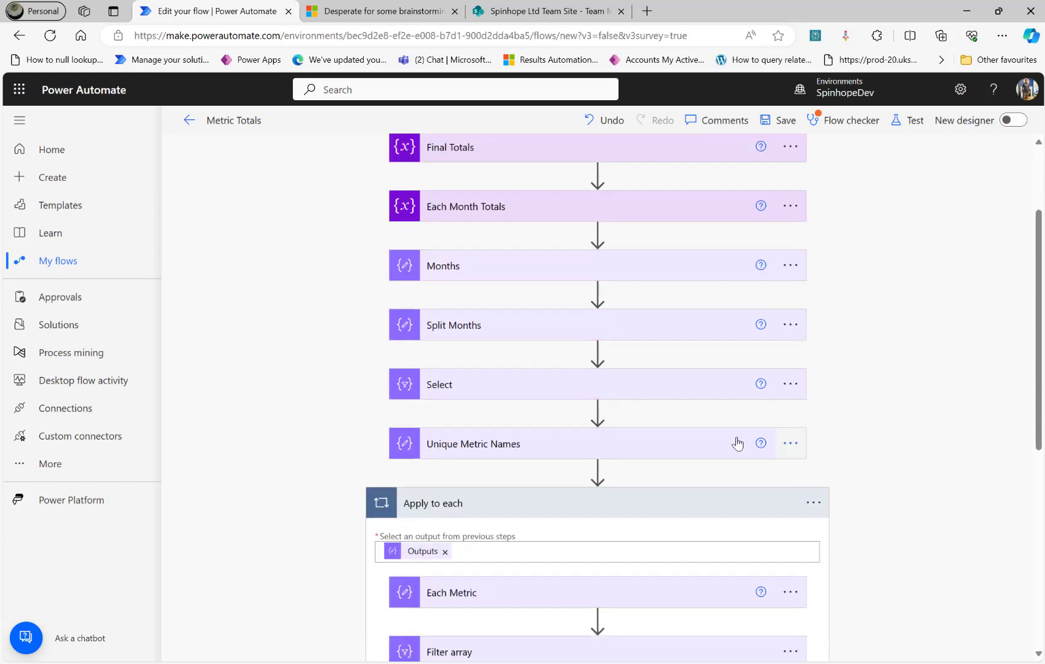
pyautogui.scroll(-2, 623, 525)
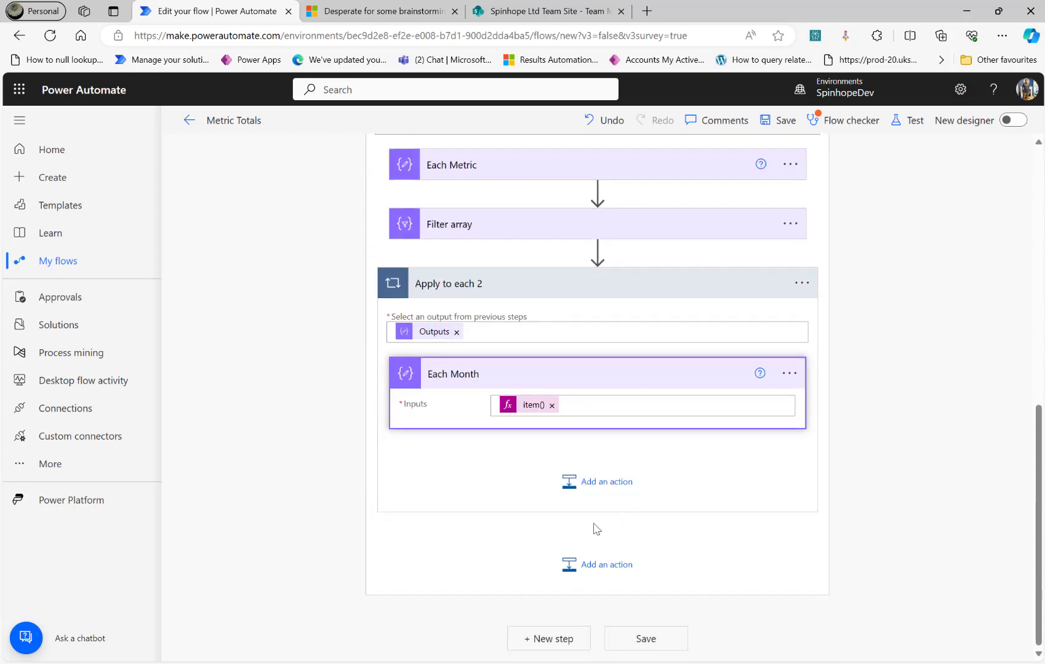
pyautogui.click(594, 483)
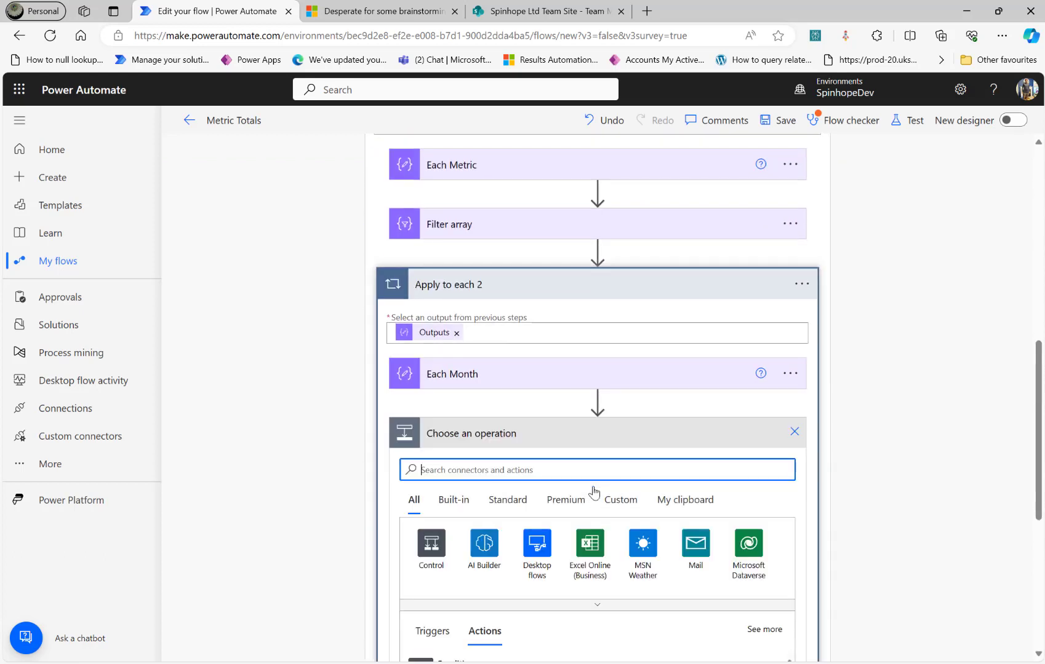
pyautogui.write('select')
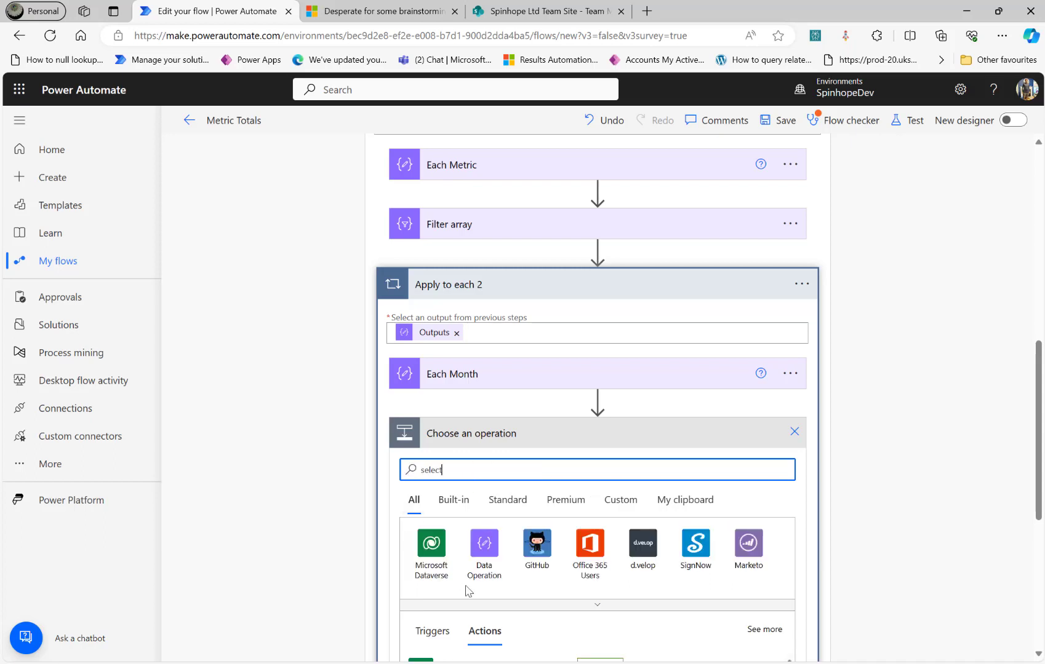
pyautogui.click(477, 551)
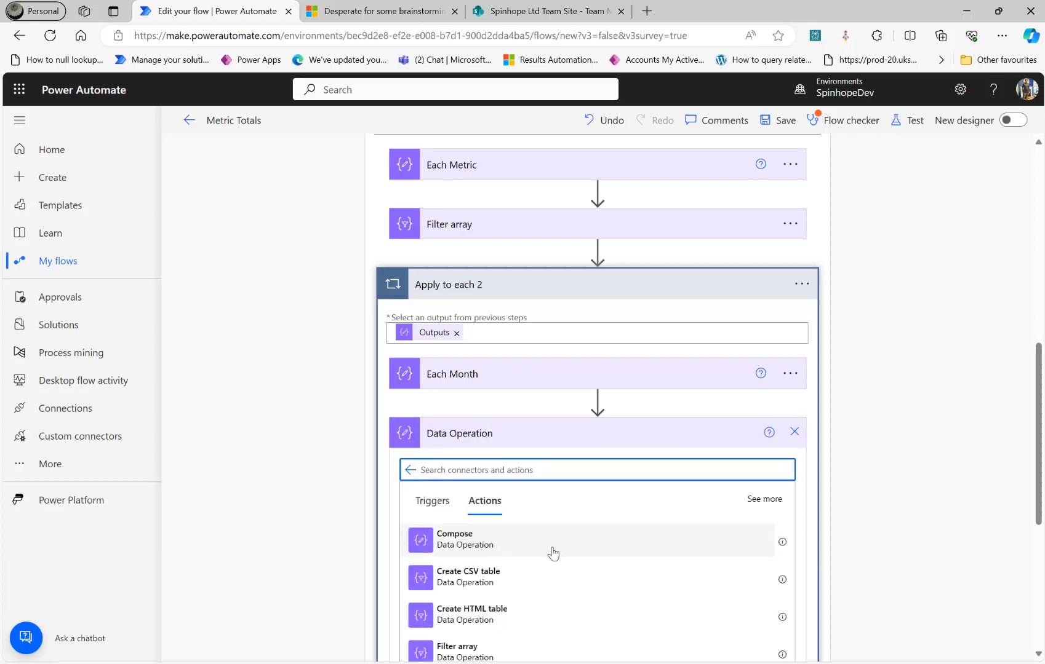
pyautogui.scroll(-3, 553, 553)
pyautogui.click(476, 634)
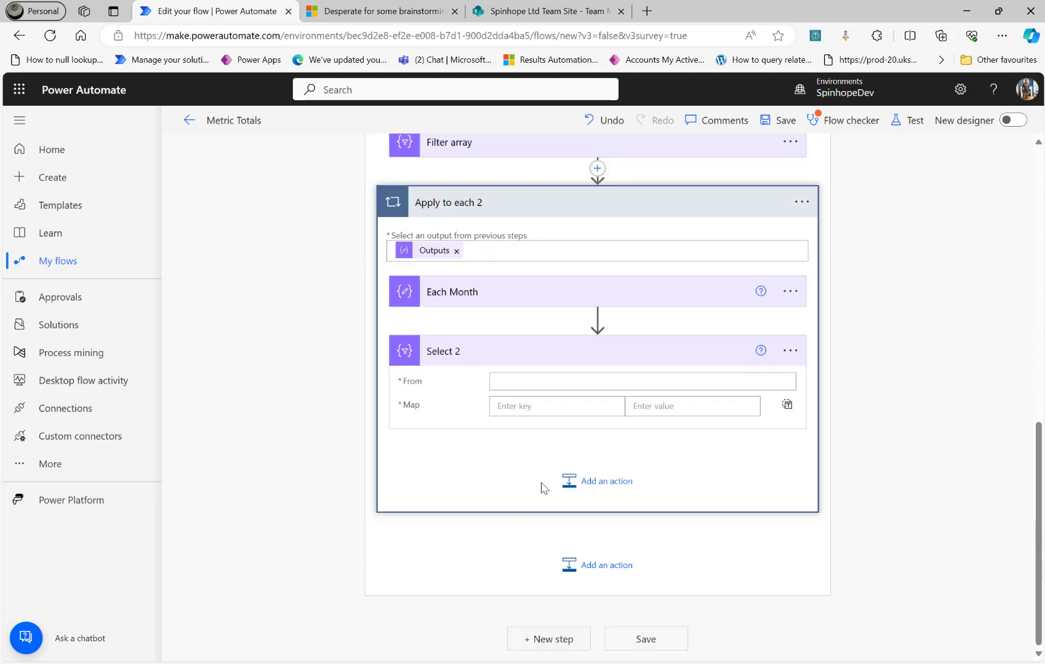
# Review the Filter array settings and the forum post's input list, and set the new Select action's From to the Filter array Body.
pyautogui.click(507, 383)
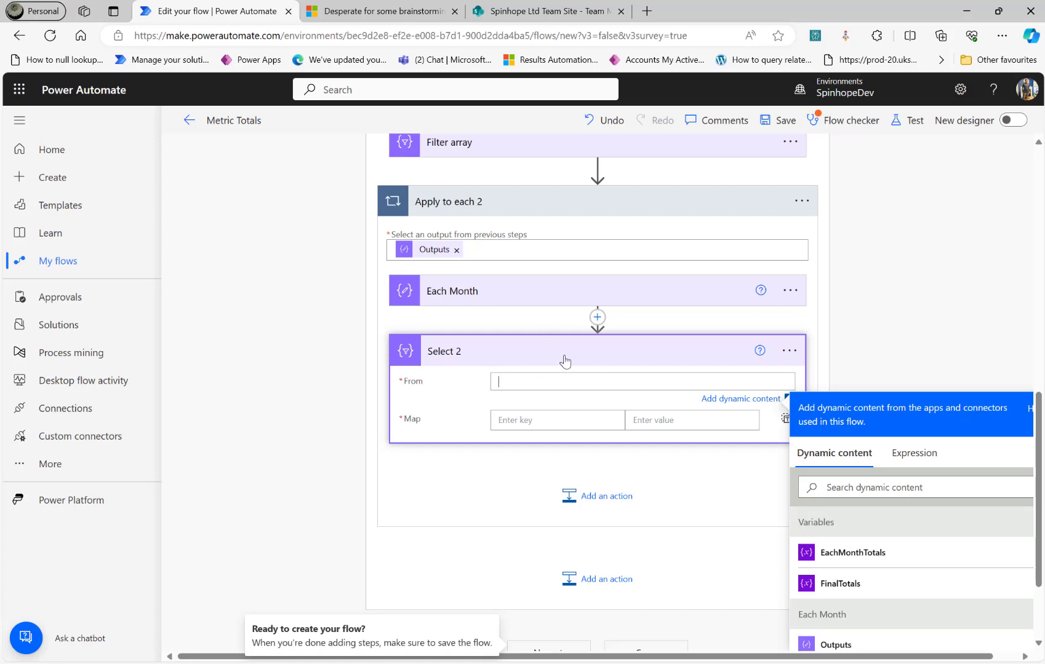
pyautogui.click(498, 149)
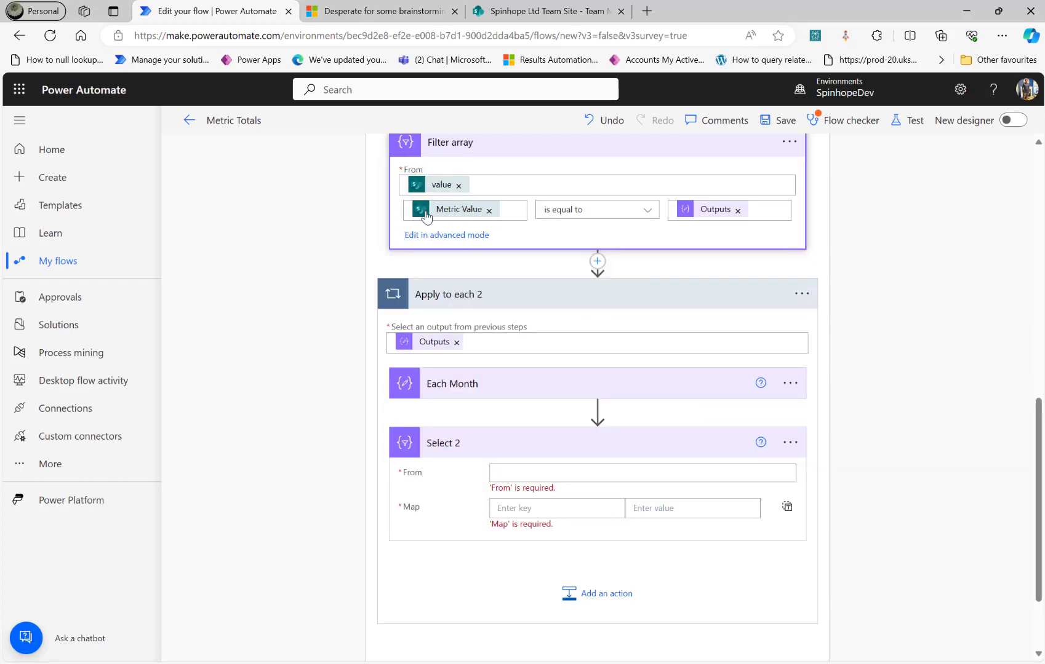
pyautogui.click(375, 10)
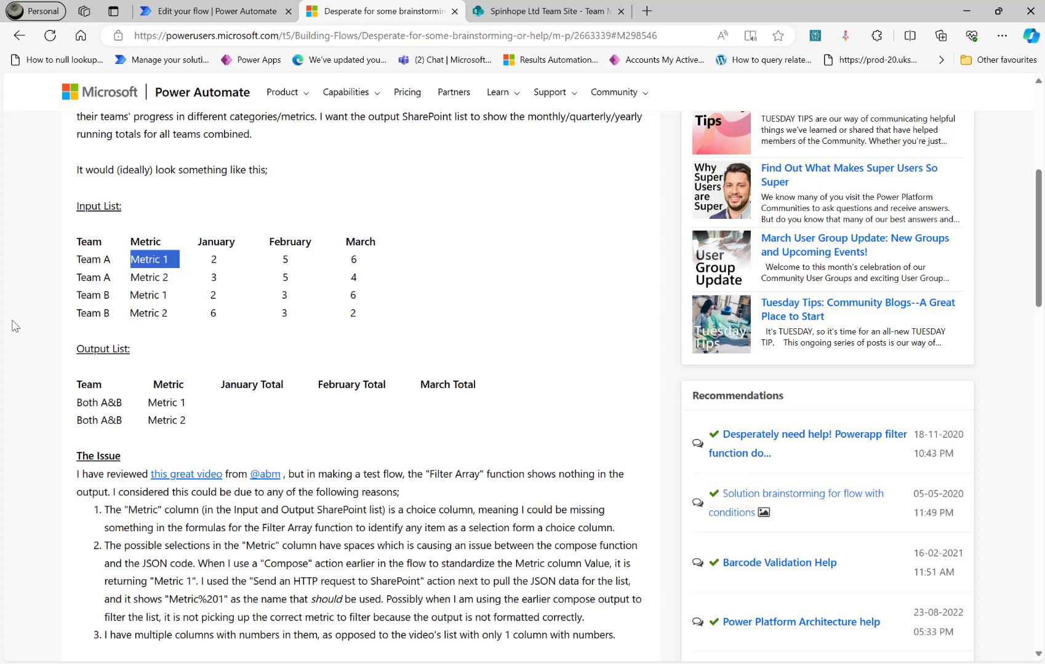
pyautogui.click(237, 12)
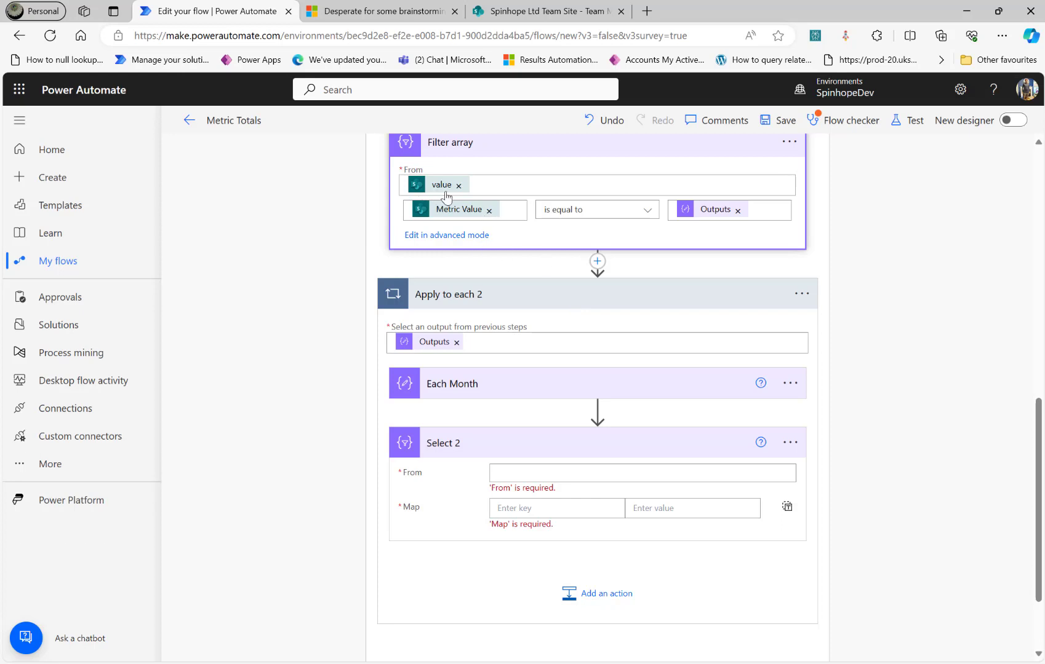
pyautogui.moveTo(439, 197)
pyautogui.click(532, 478)
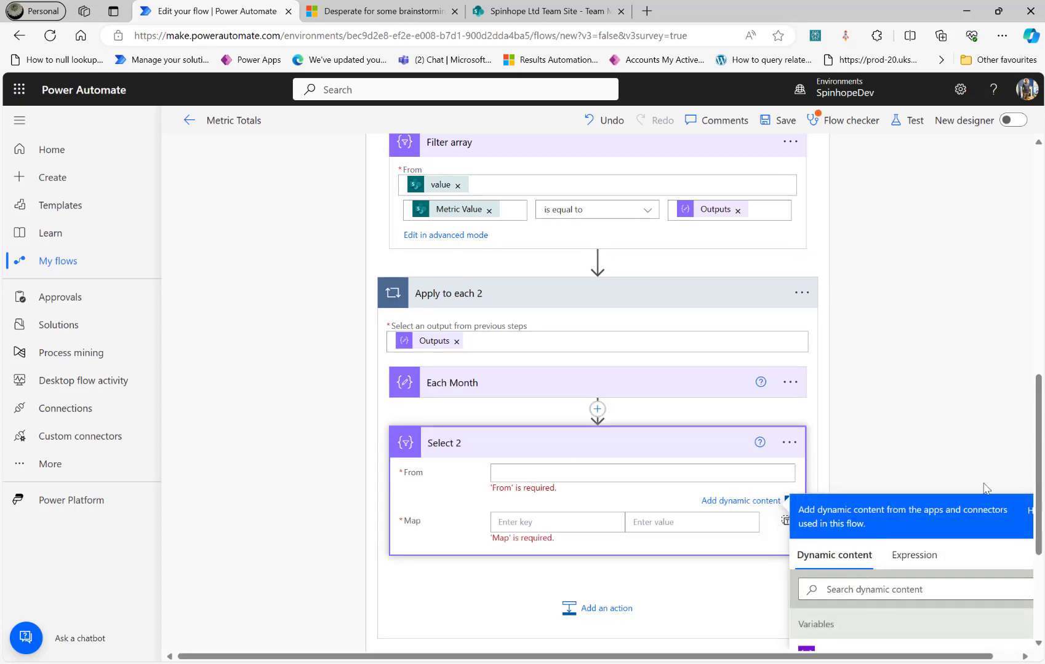
pyautogui.scroll(-2, 1007, 465)
pyautogui.scroll(-1, 928, 505)
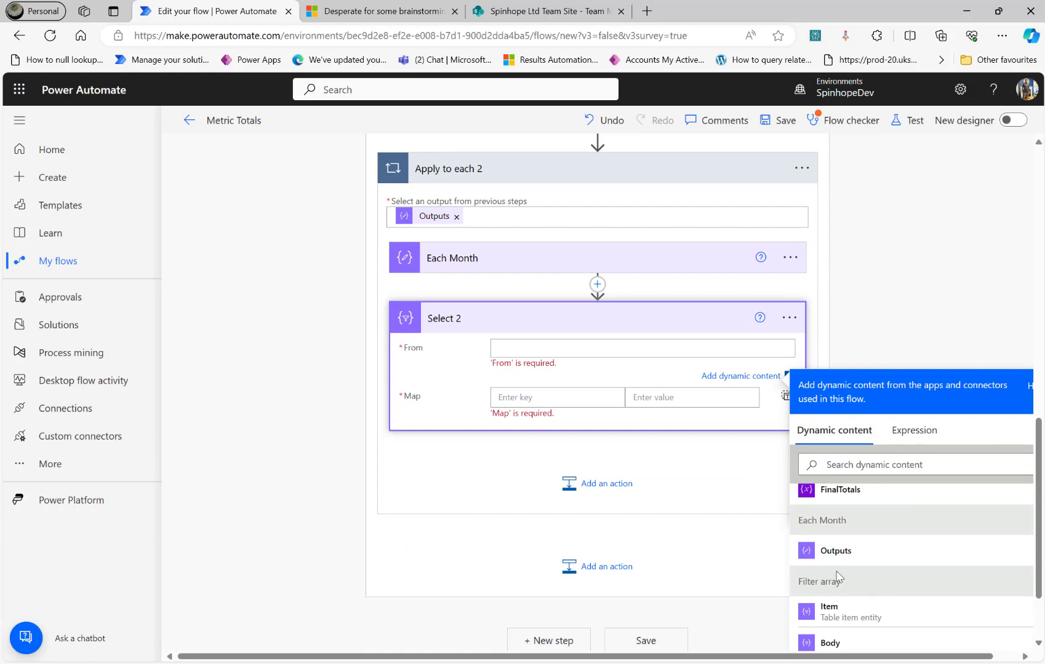
pyautogui.click(830, 642)
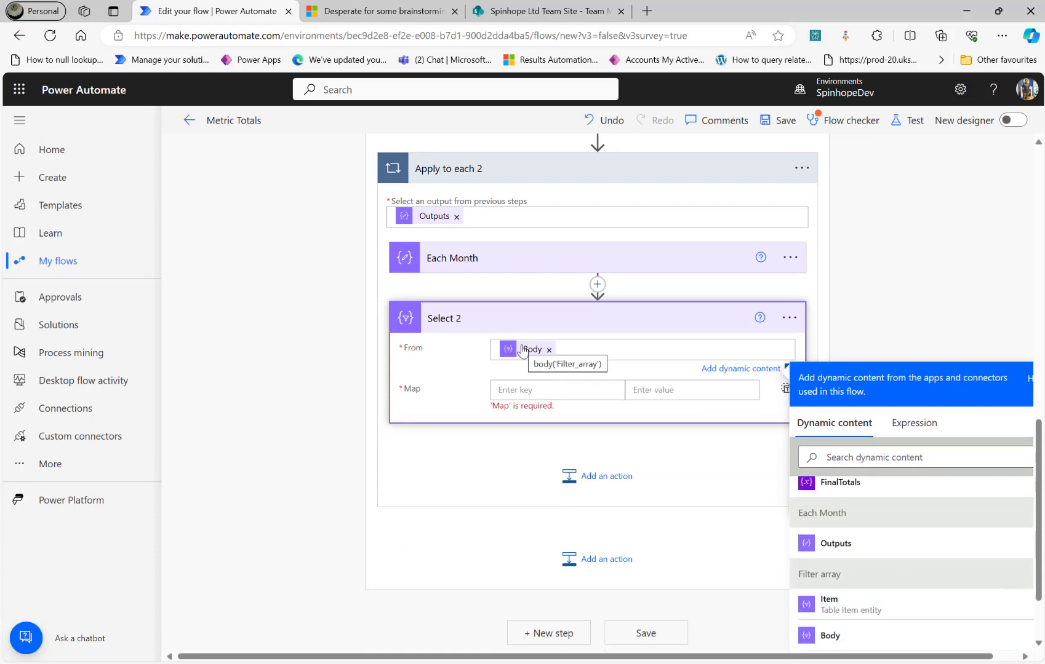
# Rename the new Select action as Select Each Month Figures.
pyautogui.click(790, 319)
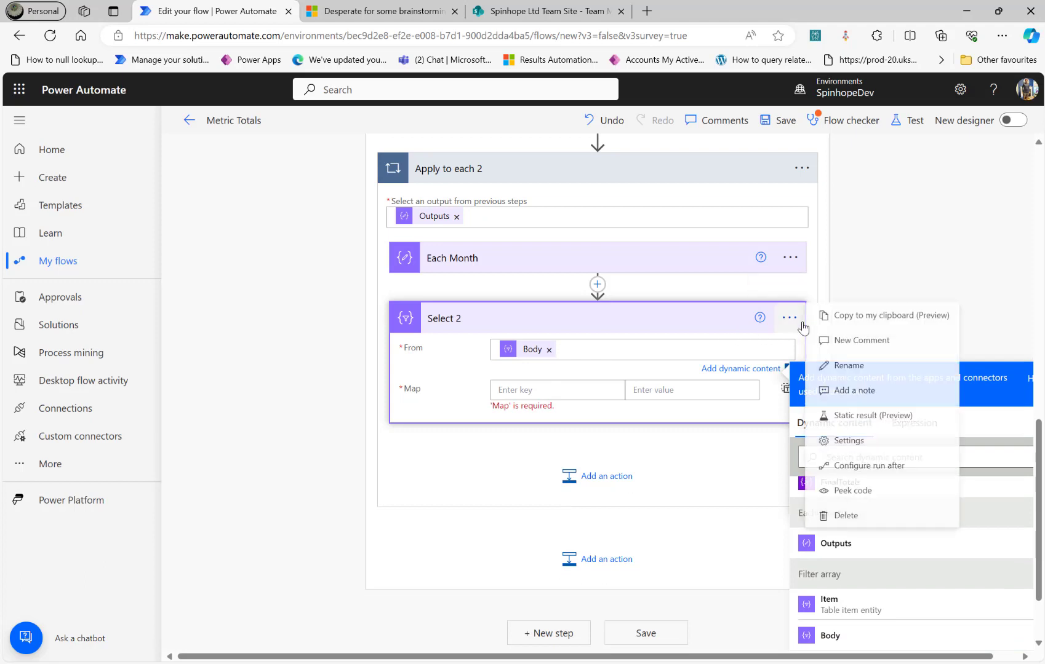
pyautogui.click(794, 321)
pyautogui.click(790, 339)
pyautogui.click(851, 387)
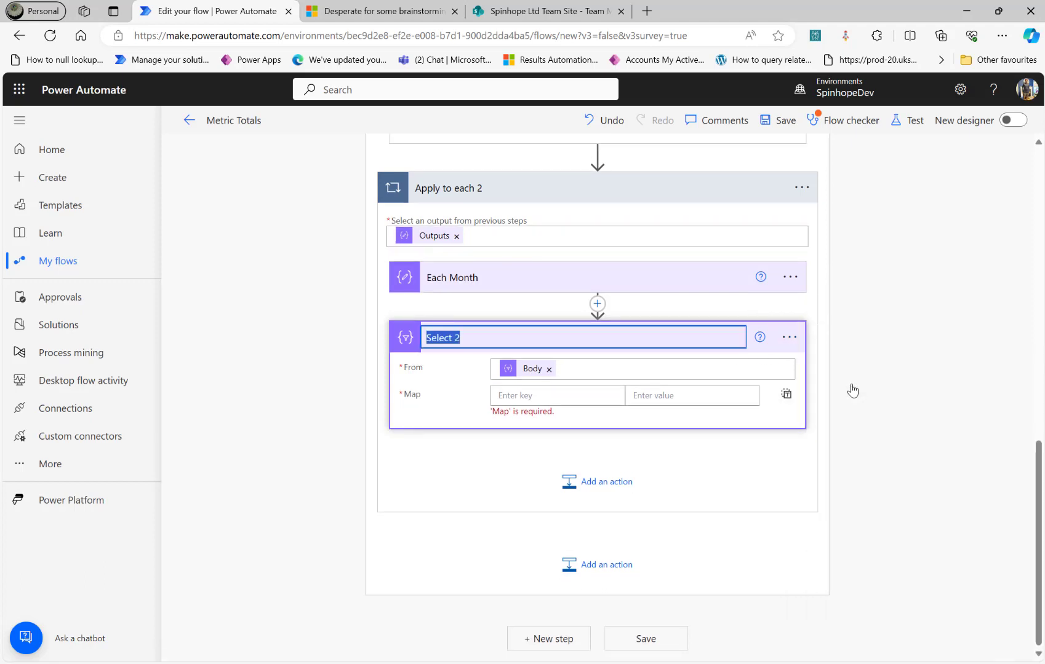
pyautogui.write('Se')
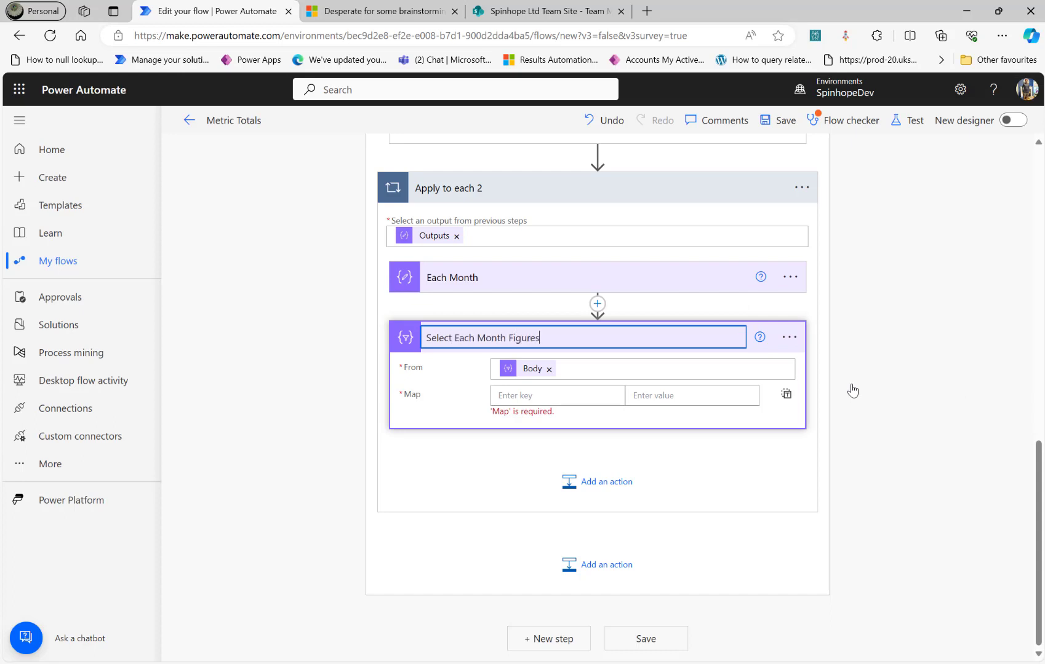
# Set the Map key of Select Each Month Figures to the expression item()?[outputs('Each_Month')].
pyautogui.click(564, 395)
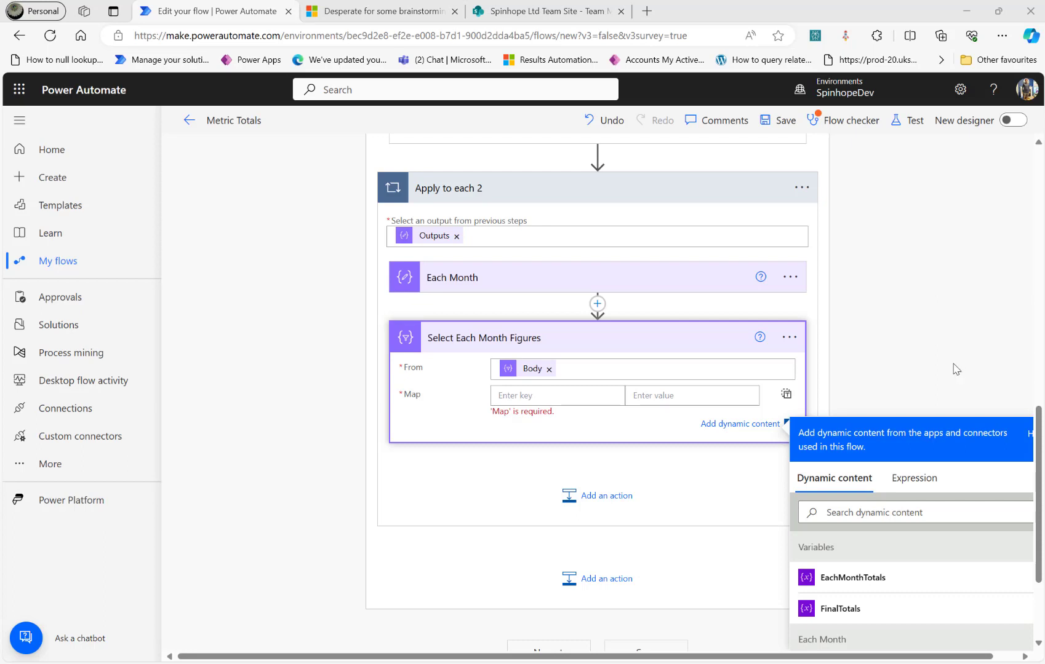
pyautogui.click(911, 490)
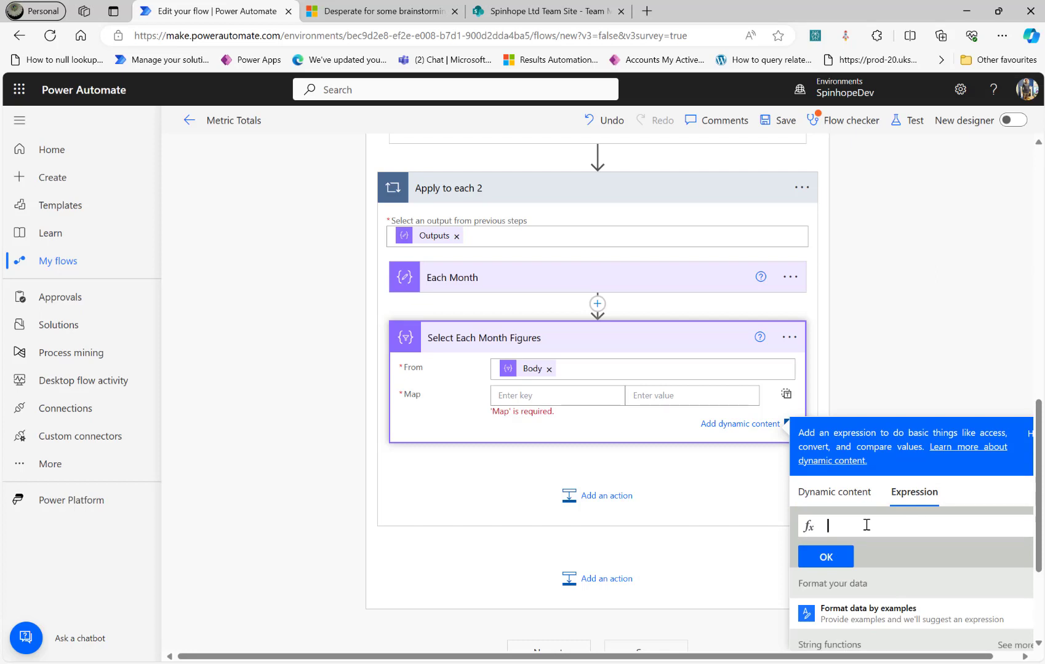
pyautogui.write('item()?[')
pyautogui.click(834, 492)
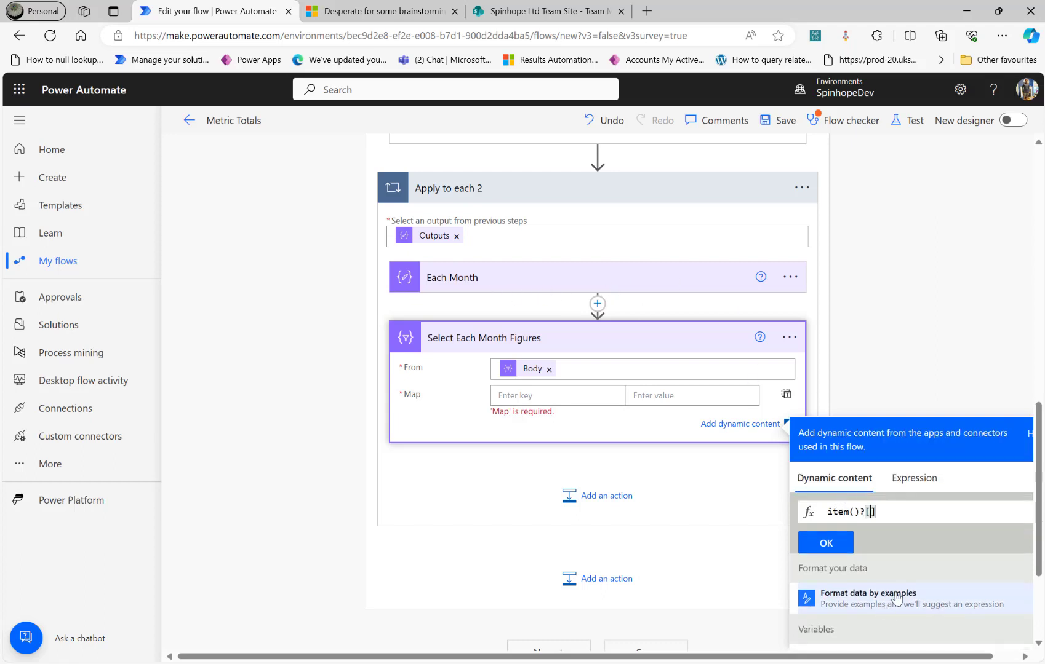
pyautogui.scroll(-3, 892, 606)
pyautogui.scroll(-2, 880, 591)
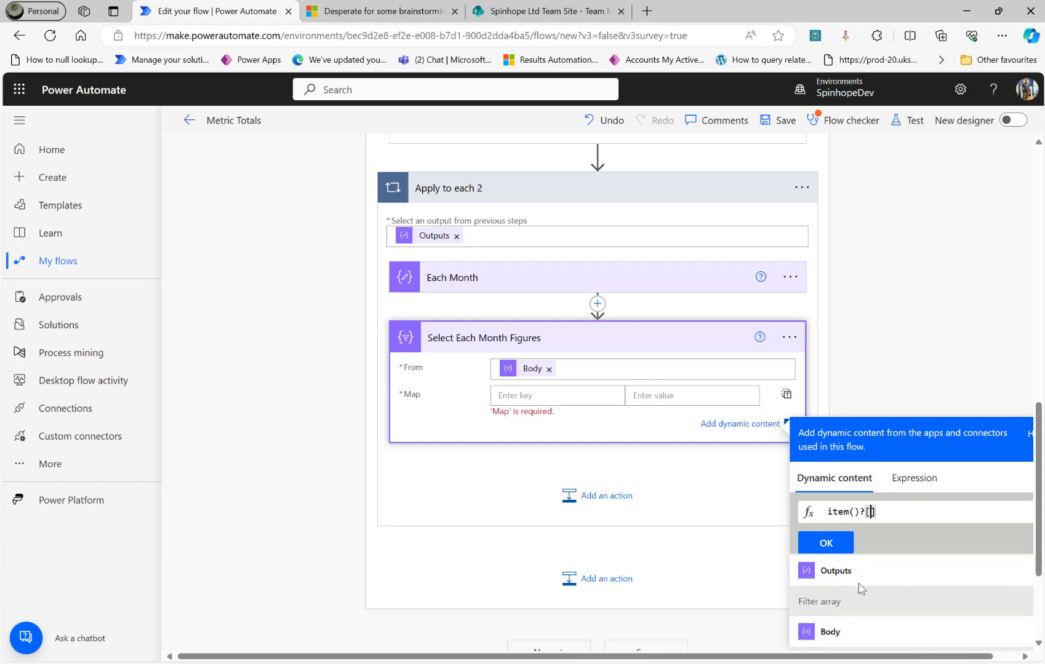
pyautogui.scroll(1, 866, 589)
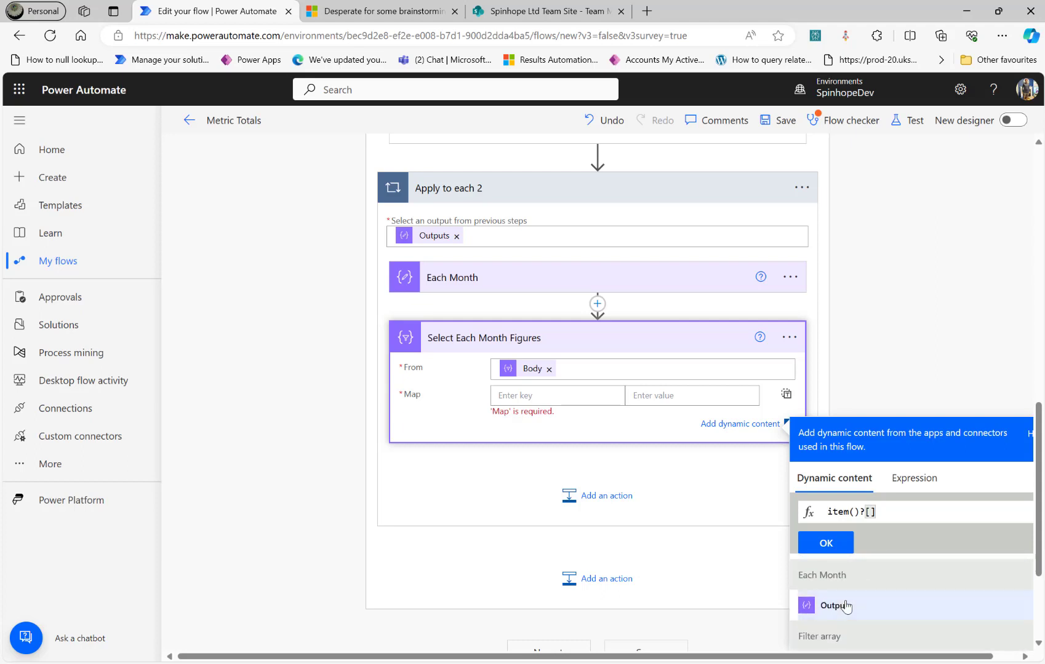
pyautogui.click(846, 606)
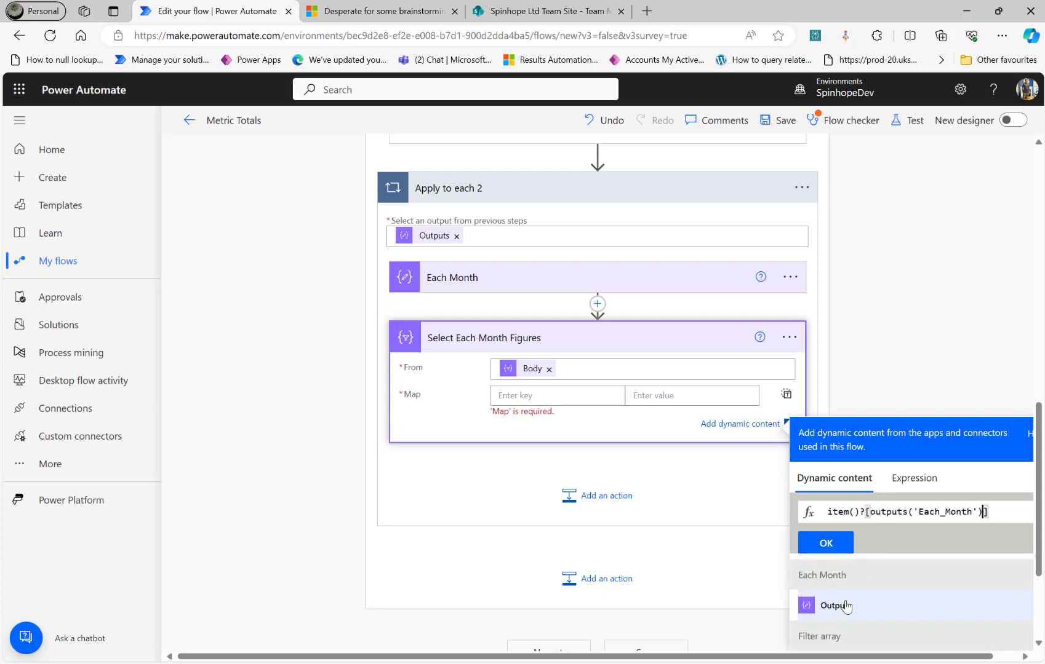
pyautogui.click(826, 543)
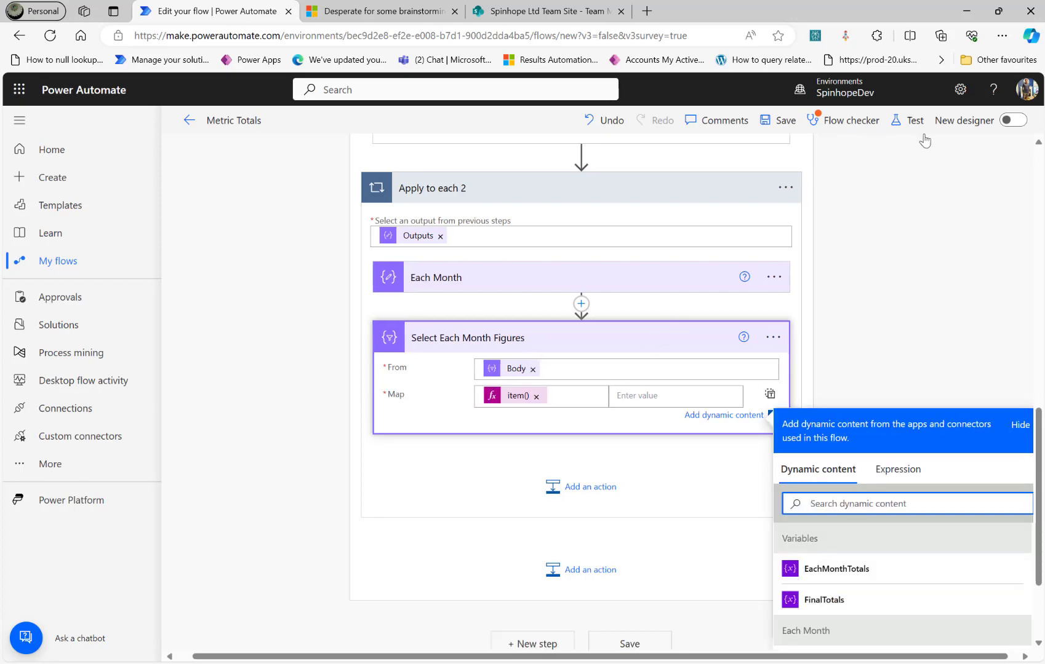
# Save the flow, run a manual test and expand Apply to each in the run's results.
pyautogui.click(905, 126)
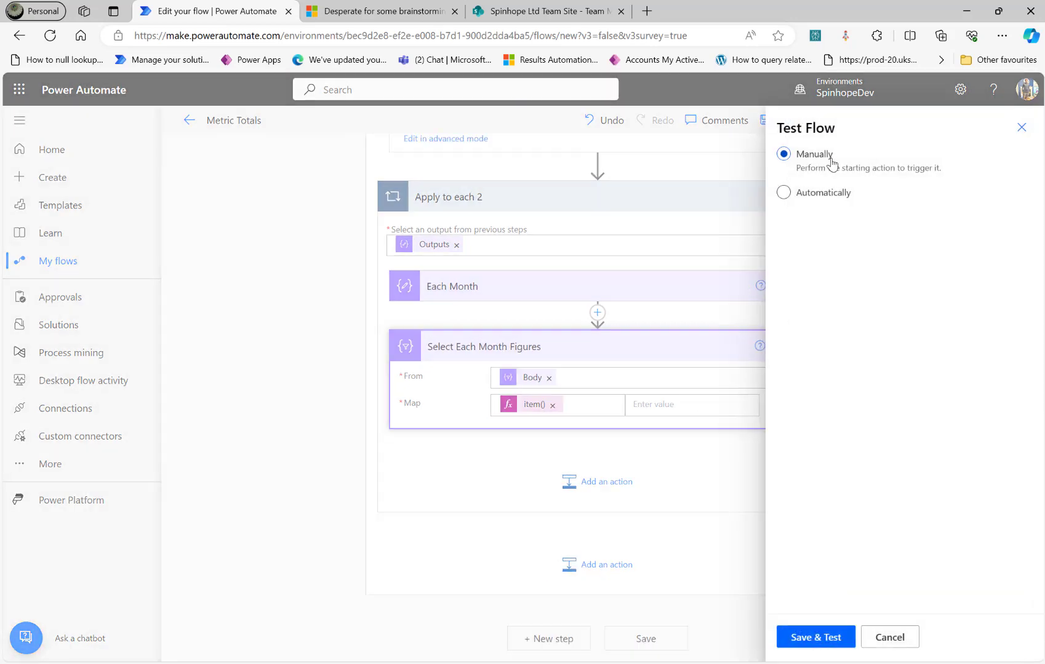
pyautogui.click(817, 639)
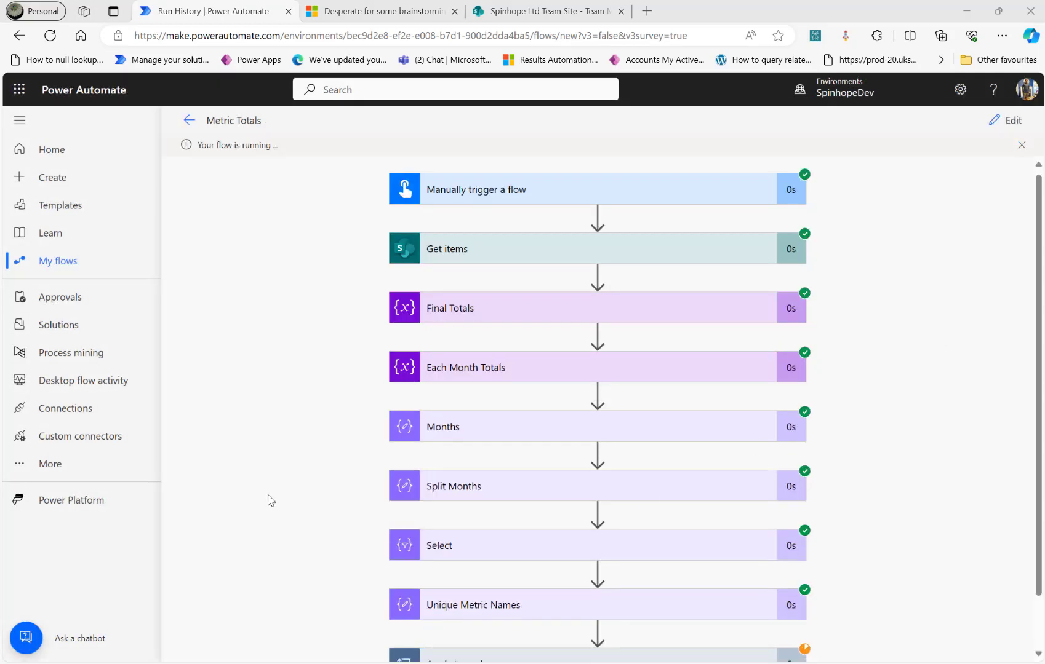
pyautogui.scroll(-1, 269, 501)
pyautogui.click(533, 609)
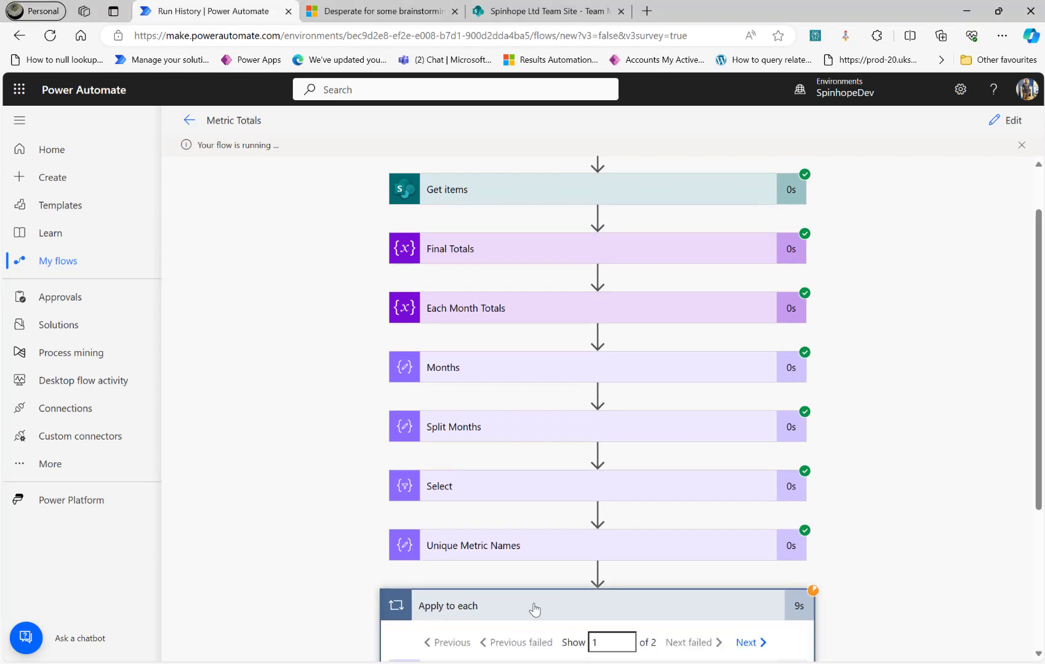
# Expand the nested Apply to each 2 and Filter array results in the first Apply to each iteration.
pyautogui.scroll(-4, 341, 550)
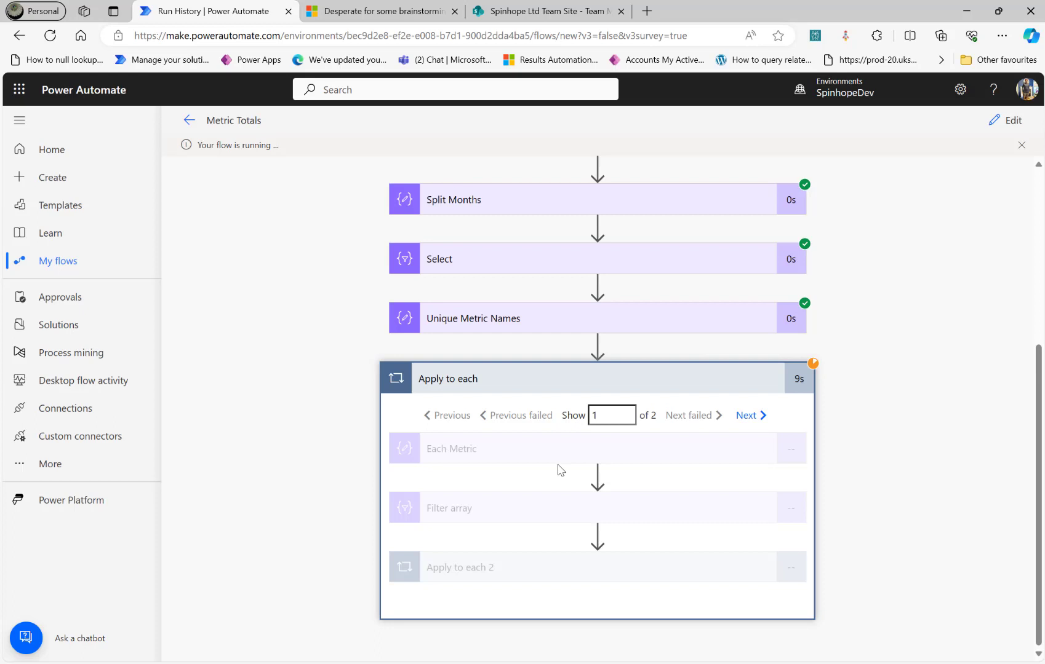
pyautogui.click(521, 572)
pyautogui.click(521, 510)
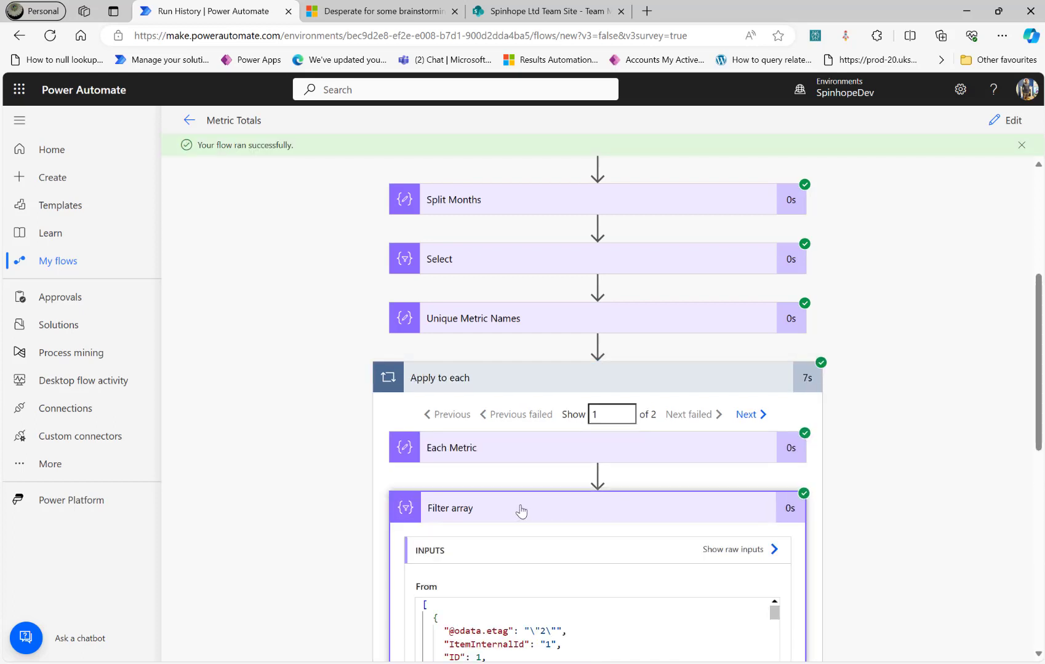
# Examine the Each Metric and Filter array inputs and outputs in the first Apply to each iteration.
pyautogui.scroll(-2, 522, 510)
pyautogui.click(466, 302)
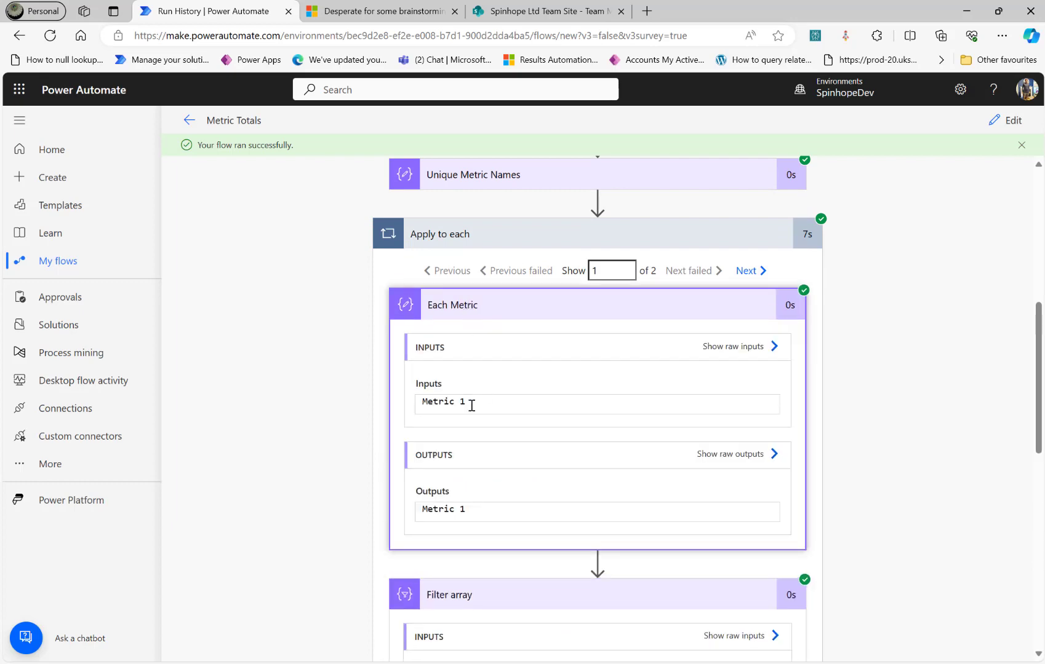
pyautogui.click(560, 594)
pyautogui.scroll(-3, 602, 591)
pyautogui.scroll(-4, 573, 552)
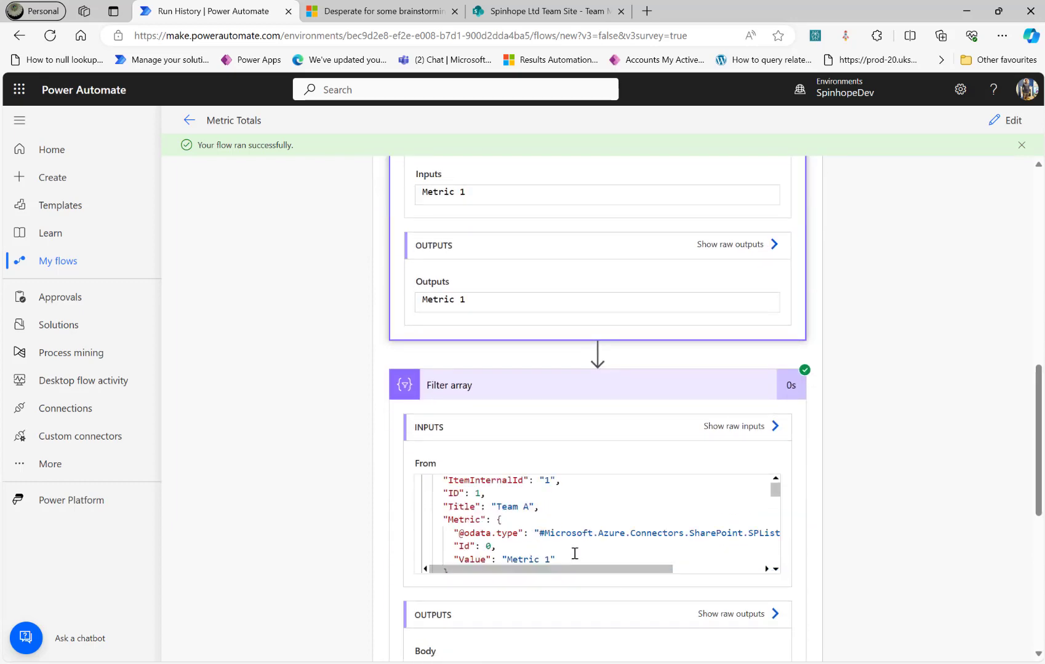
pyautogui.scroll(-6, 308, 534)
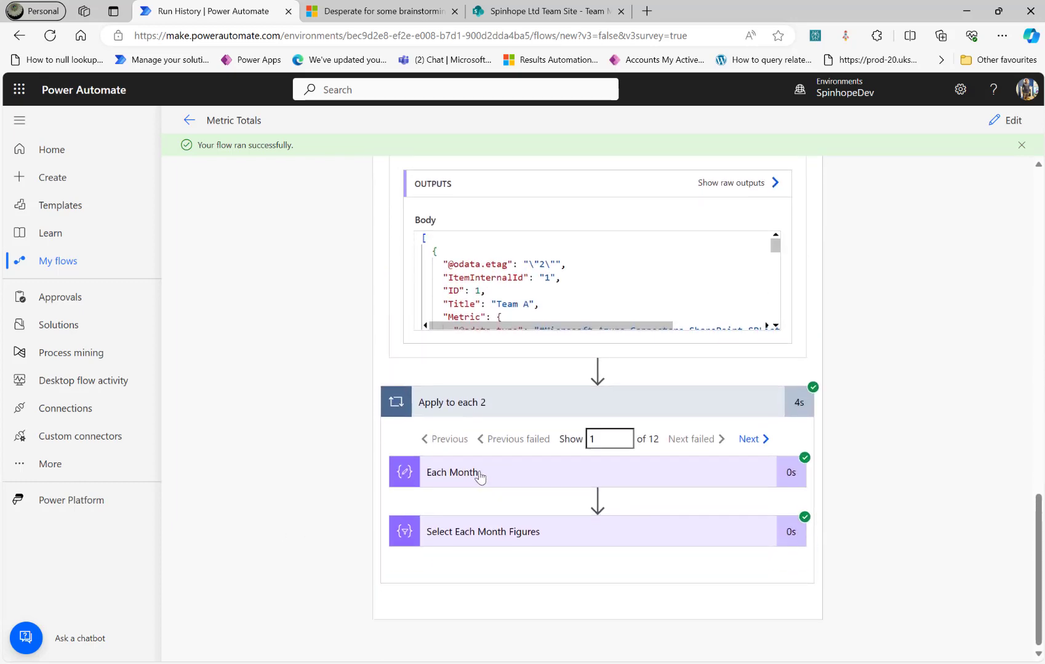
# Expand Each Month and Select Each Month Figures in the first Apply to each 2 iteration and inspect the selected output.
pyautogui.click(478, 477)
pyautogui.scroll(-4, 315, 534)
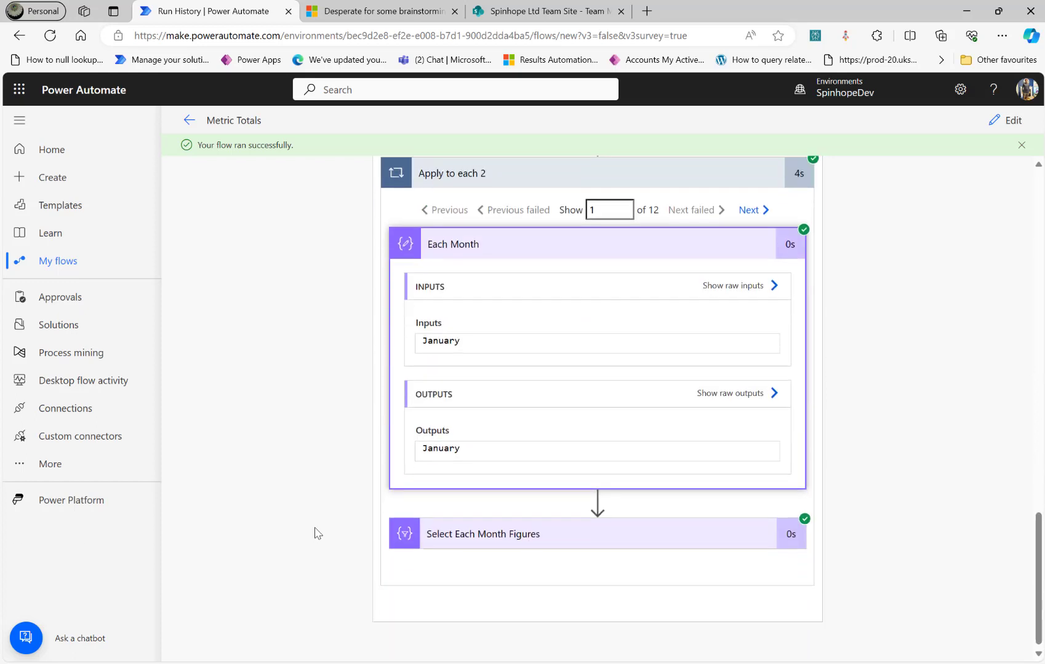
pyautogui.click(513, 531)
pyautogui.scroll(-2, 501, 545)
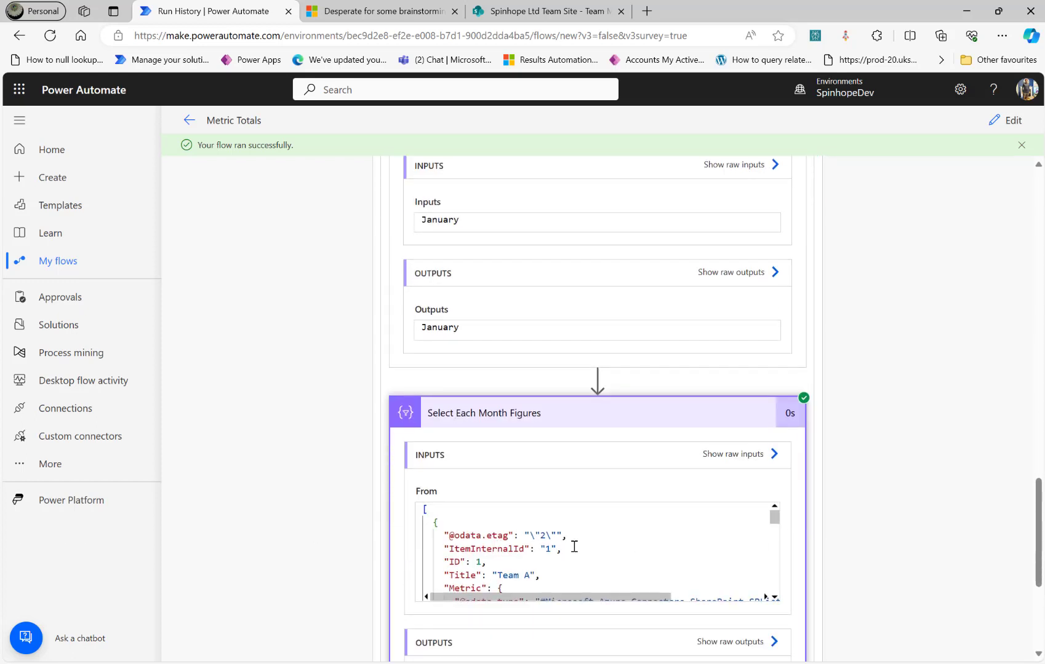
pyautogui.scroll(-3, 574, 547)
pyautogui.scroll(-3, 334, 528)
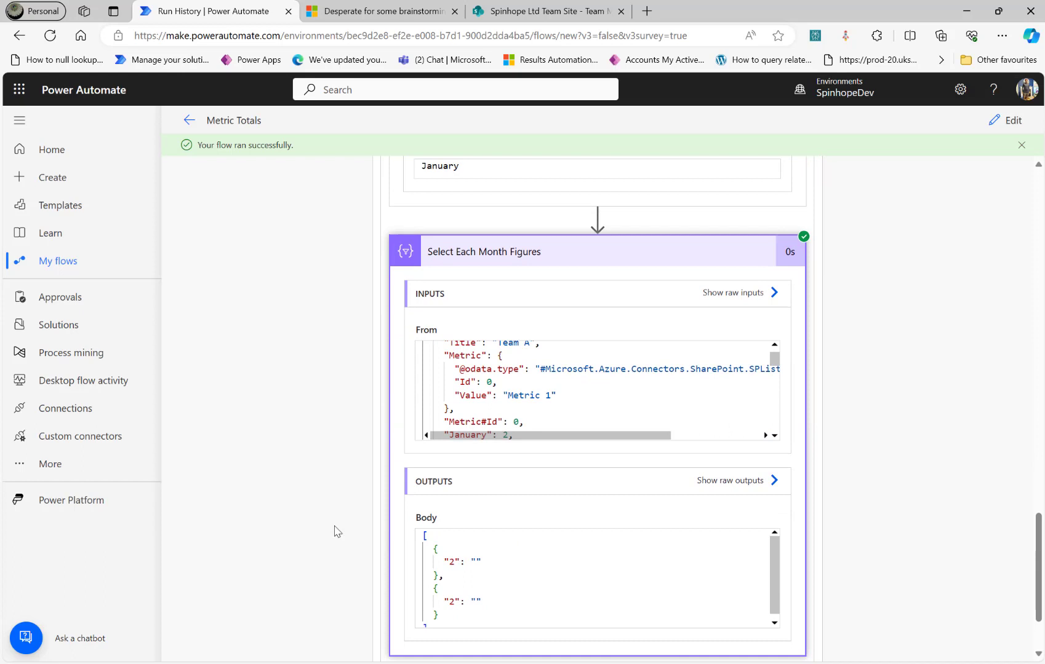
pyautogui.click(483, 561)
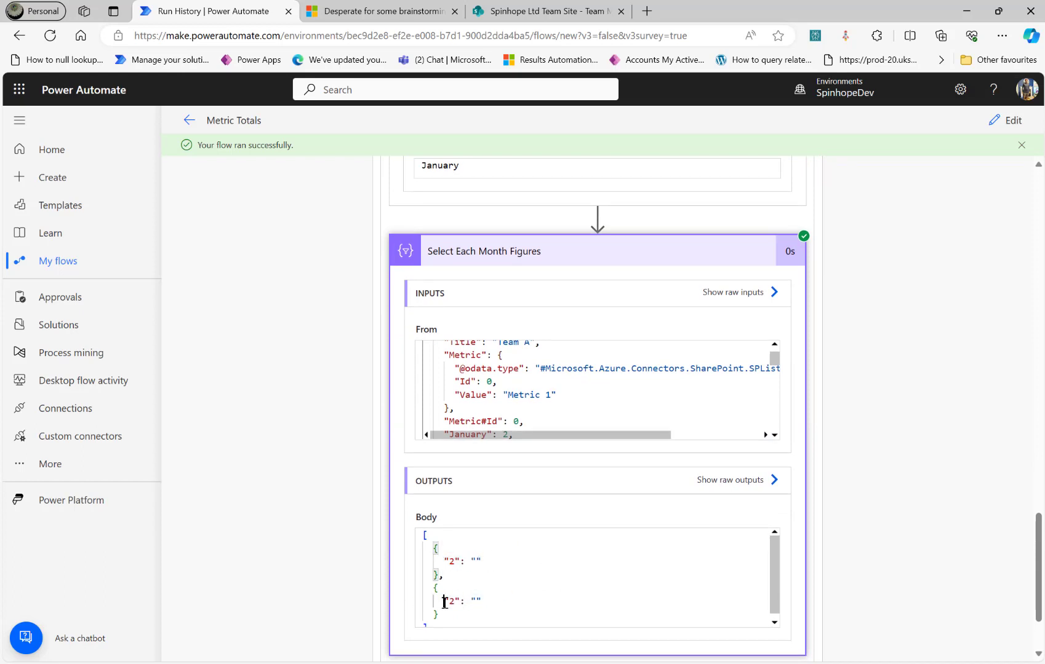
pyautogui.moveTo(444, 602); pyautogui.dragTo(509, 599)
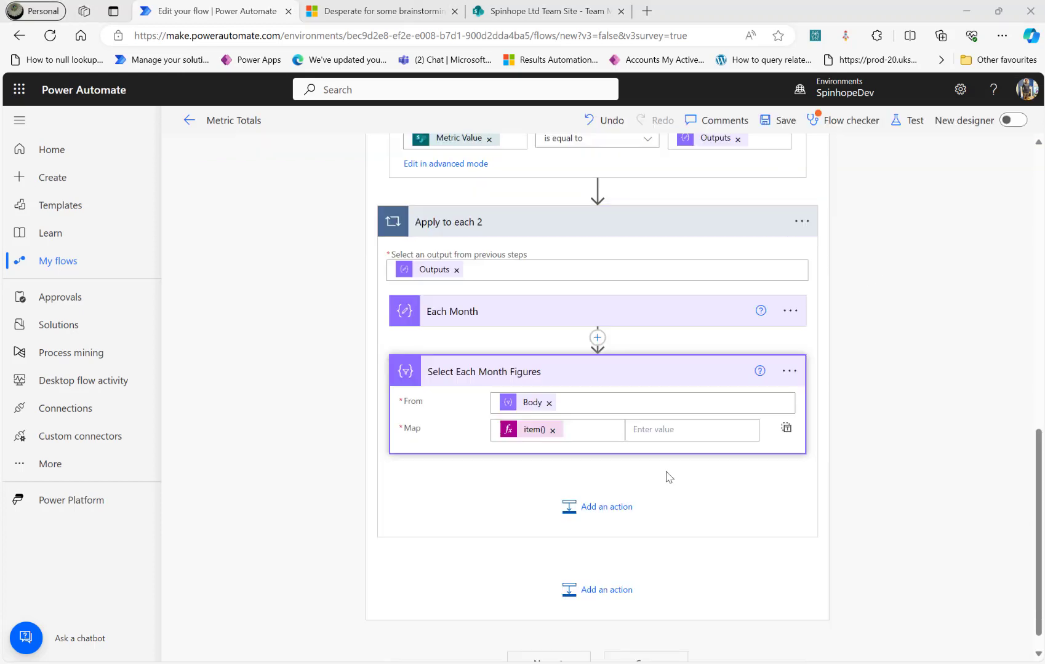
# Clear the key-value entry in Select Each Month Figures, switch Map to text mode and set it to the expression item()?[outputs('Each_Month')].
pyautogui.click(580, 431)
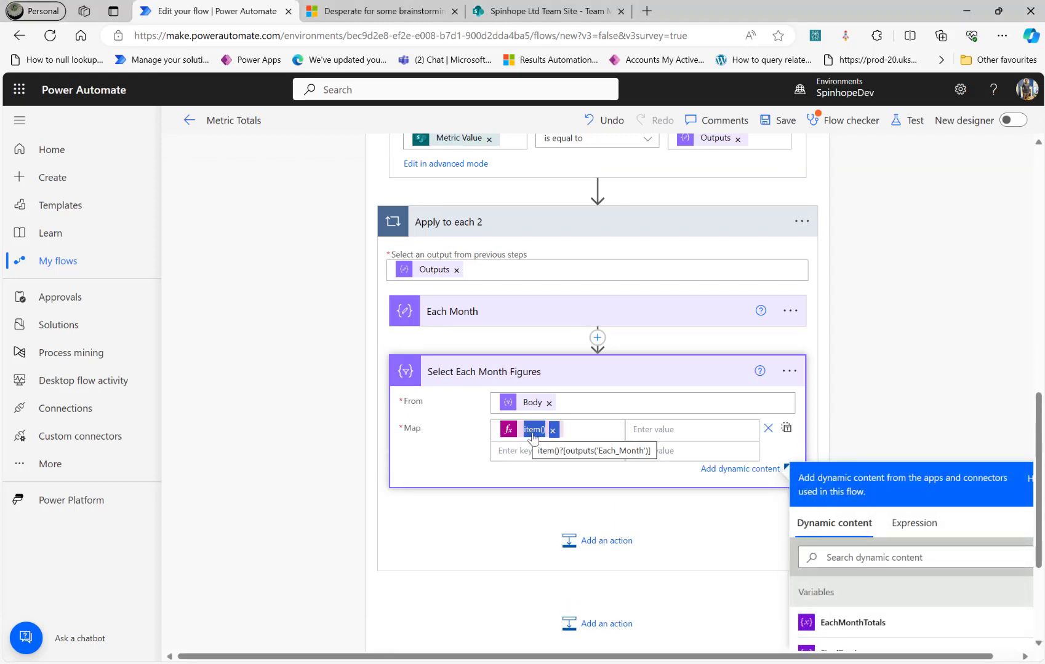
pyautogui.click(768, 428)
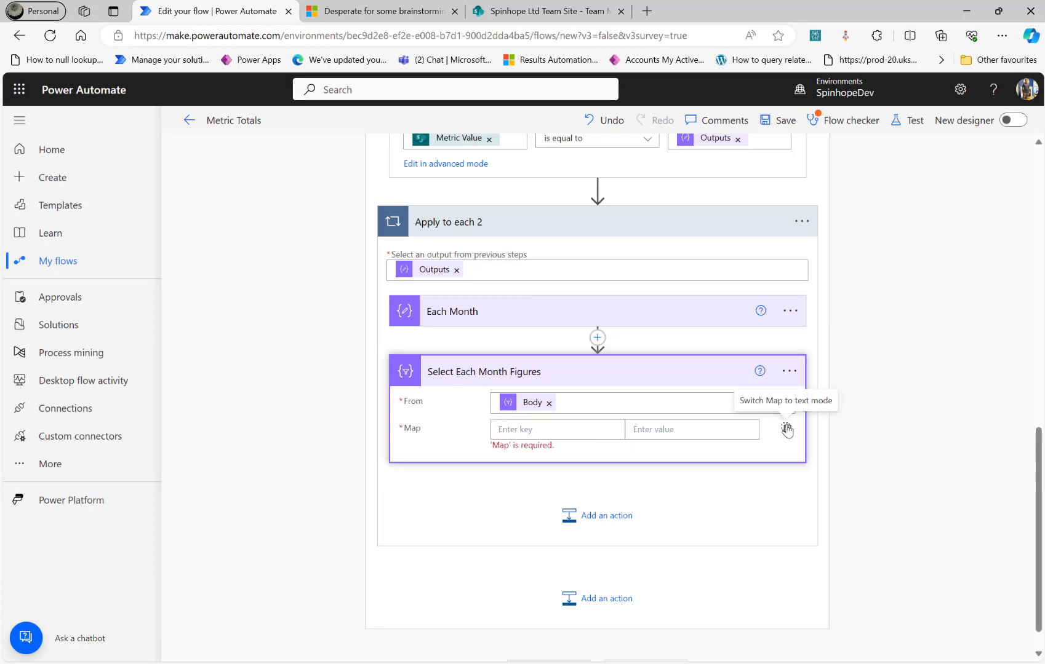
pyautogui.click(786, 430)
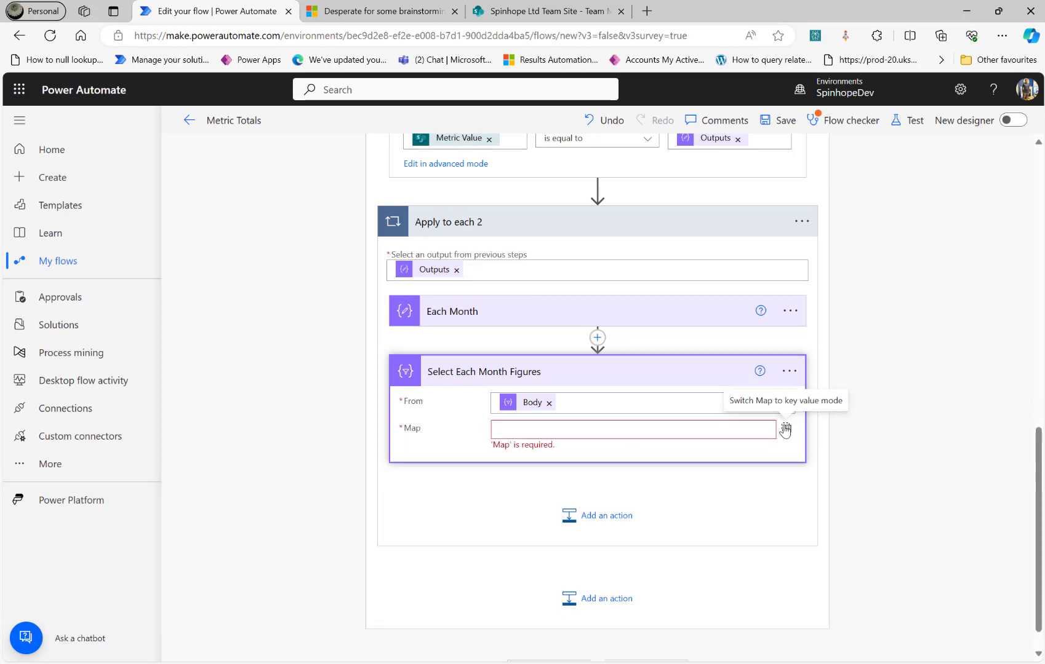
pyautogui.click(604, 429)
pyautogui.click(914, 511)
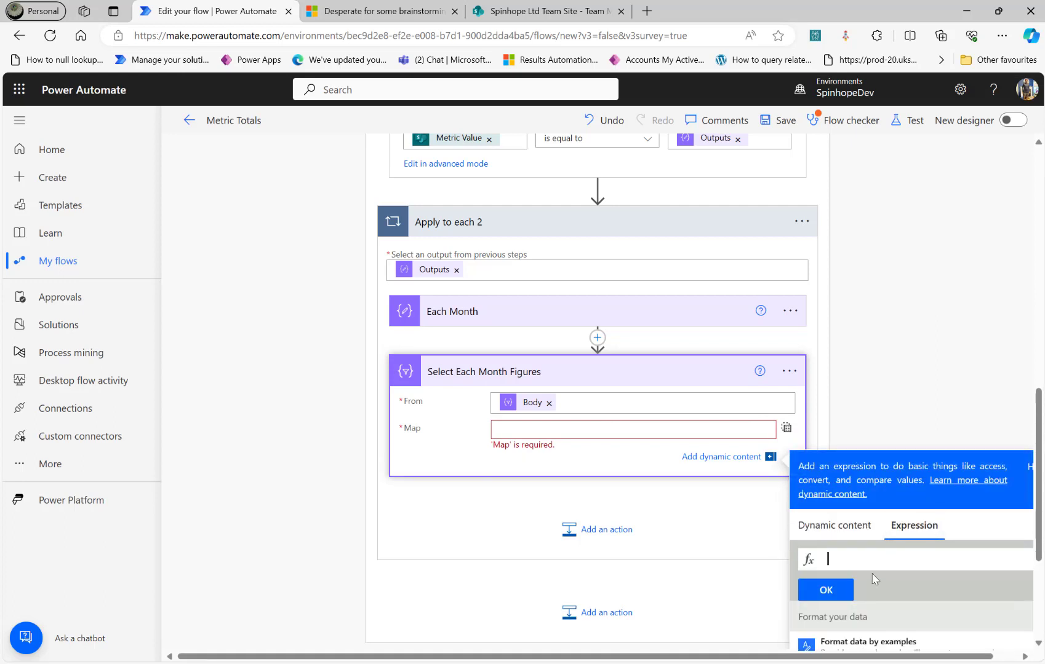
pyautogui.write("@item()?[outputs('Each_Month')]")
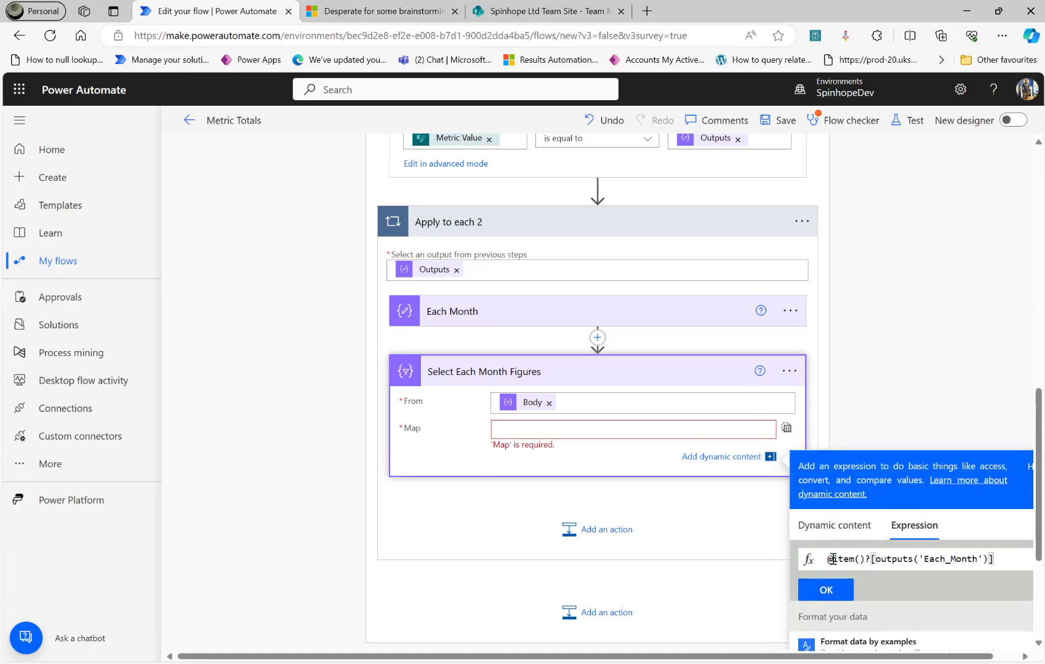
pyautogui.doubleClick(844, 559)
pyautogui.press('BackSpace')
pyautogui.click(841, 597)
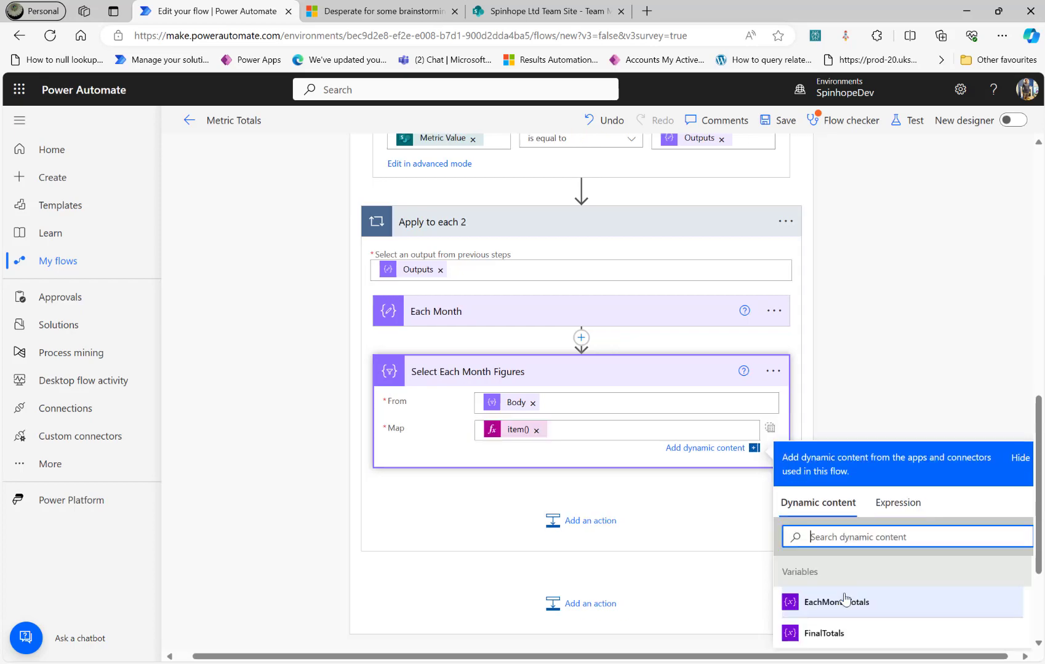
# Save the Metric Totals flow and run it as a manual test.
pyautogui.click(903, 120)
pyautogui.click(825, 640)
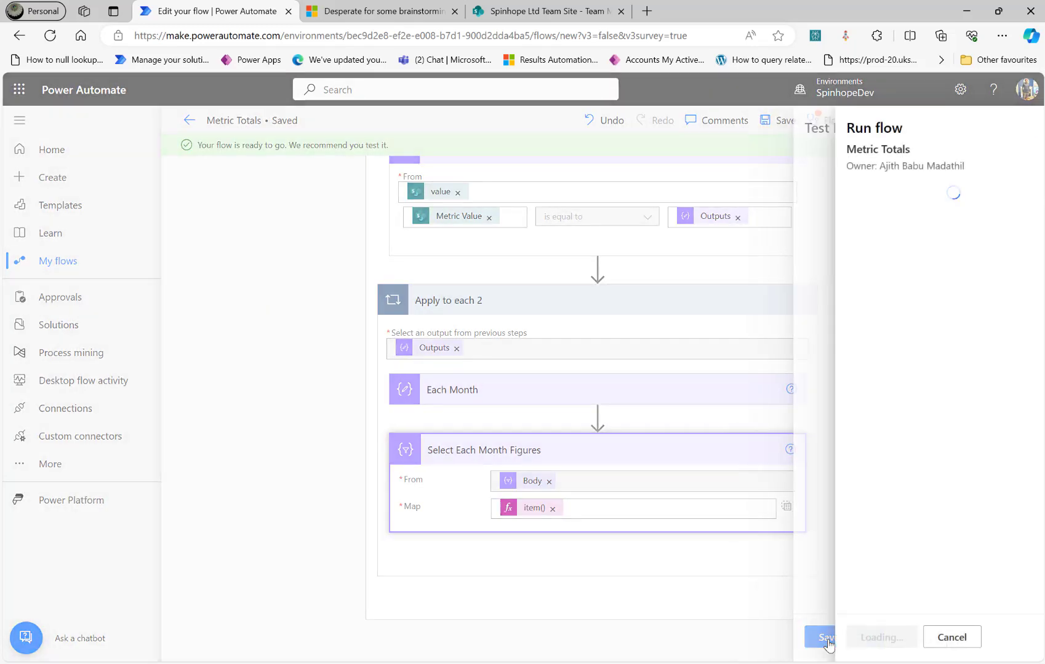
pyautogui.click(930, 640)
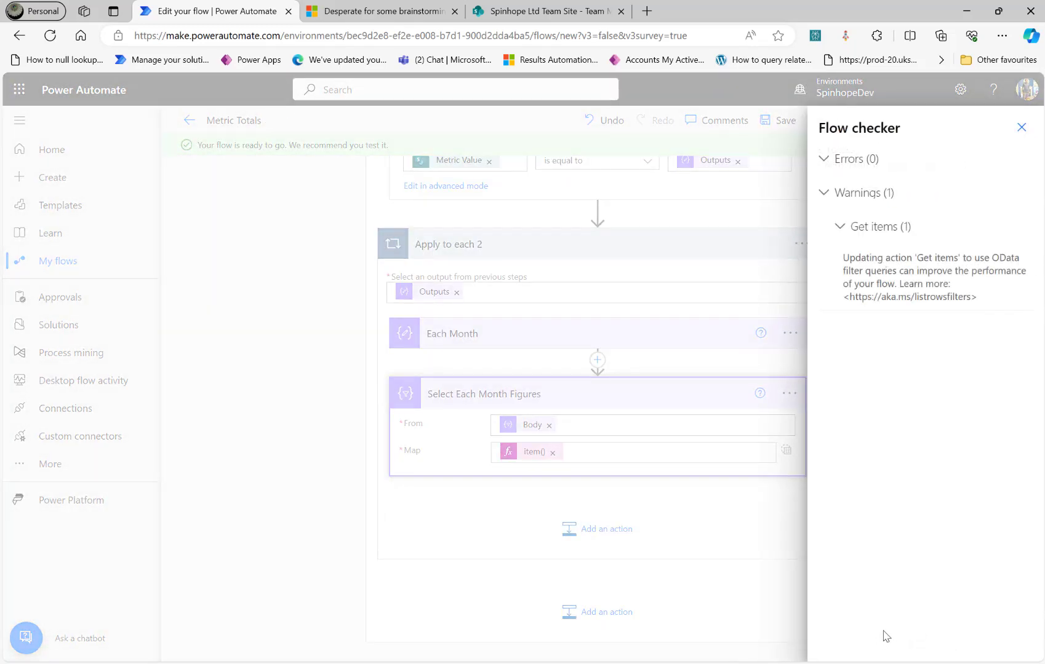
pyautogui.click(1021, 129)
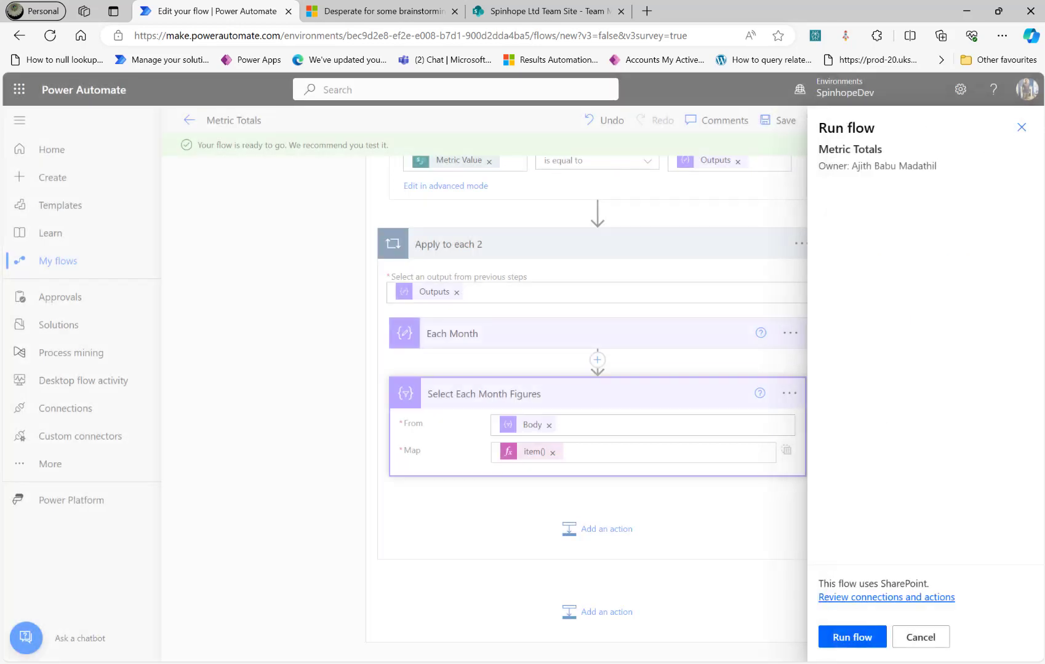
pyautogui.click(844, 643)
pyautogui.click(844, 644)
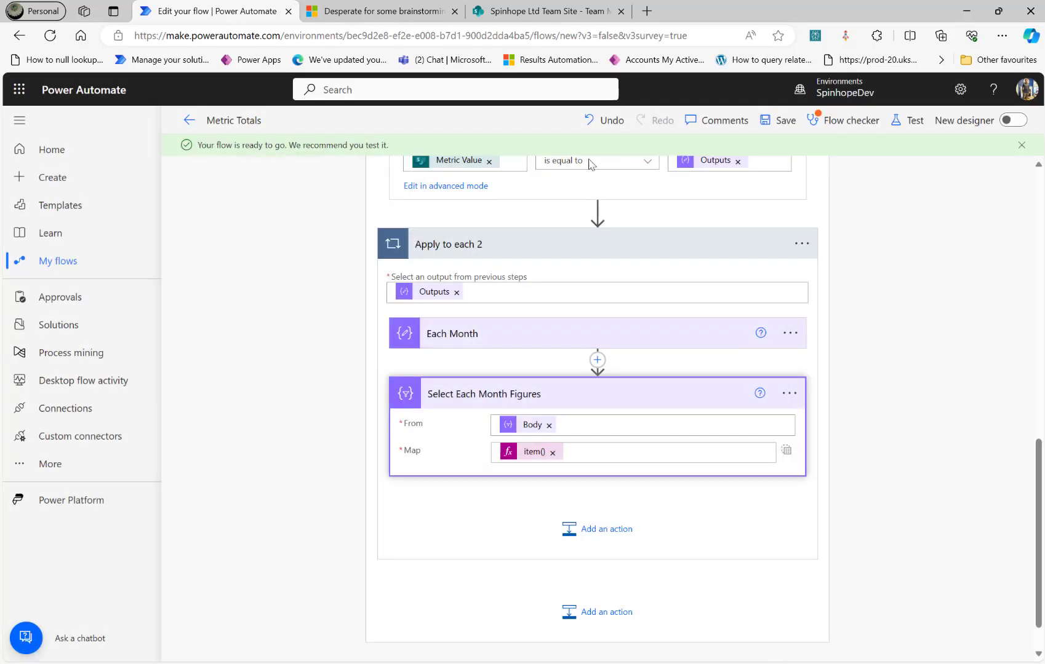
# Check the Team Metrics list in SharePoint against the January output of Select Each Month Figures for the first metric in the new run.
pyautogui.click(535, 11)
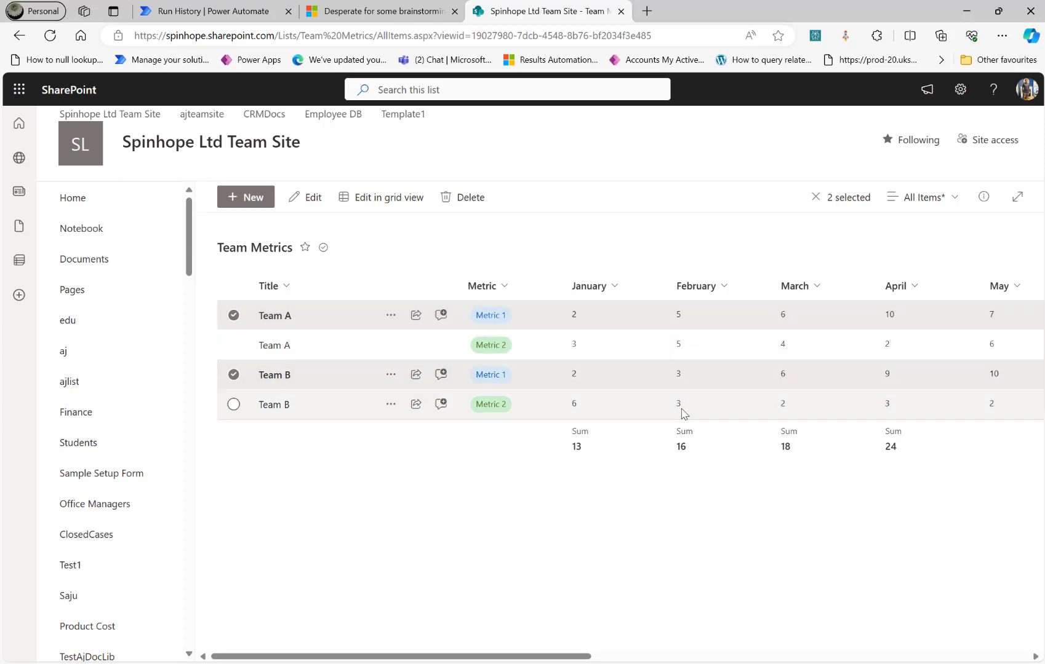
pyautogui.click(154, 17)
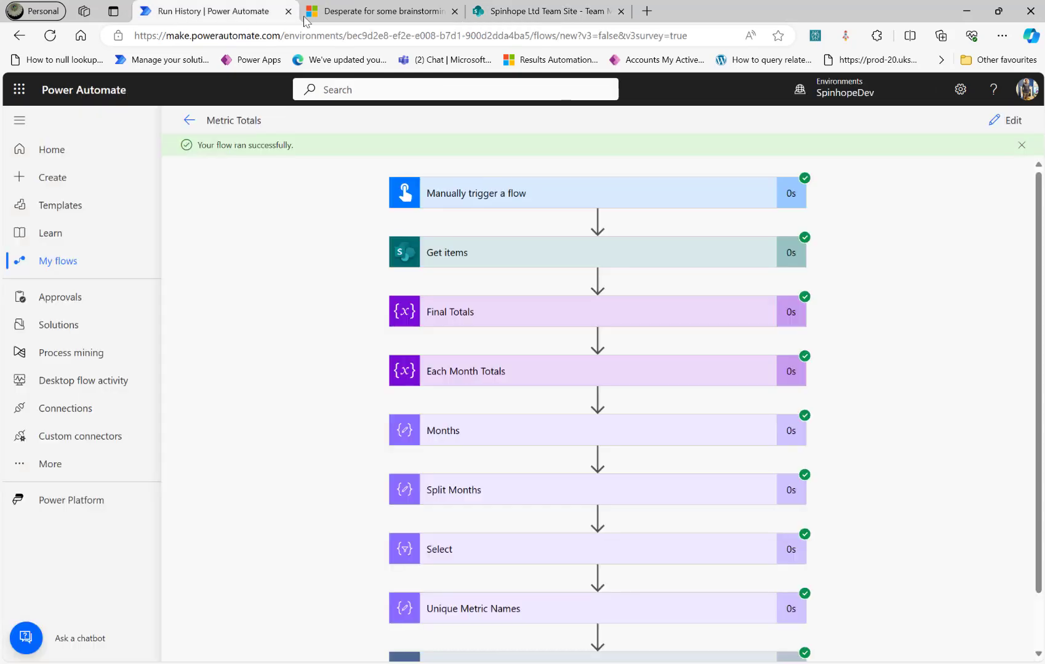
pyautogui.scroll(-1, 811, 449)
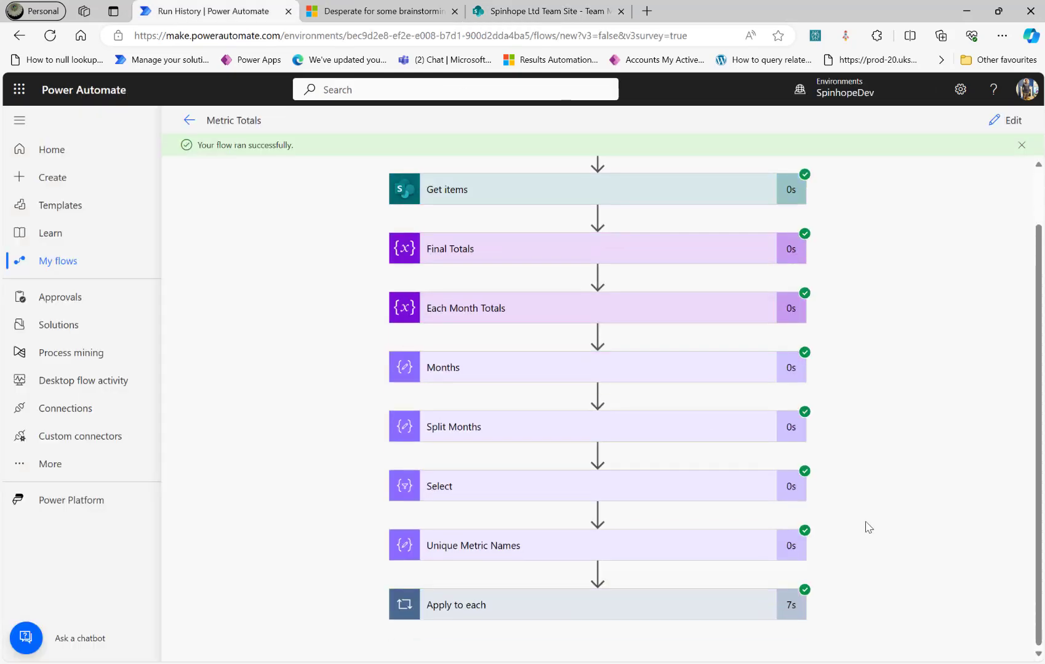
pyautogui.click(551, 606)
pyautogui.scroll(-3, 542, 604)
pyautogui.click(521, 578)
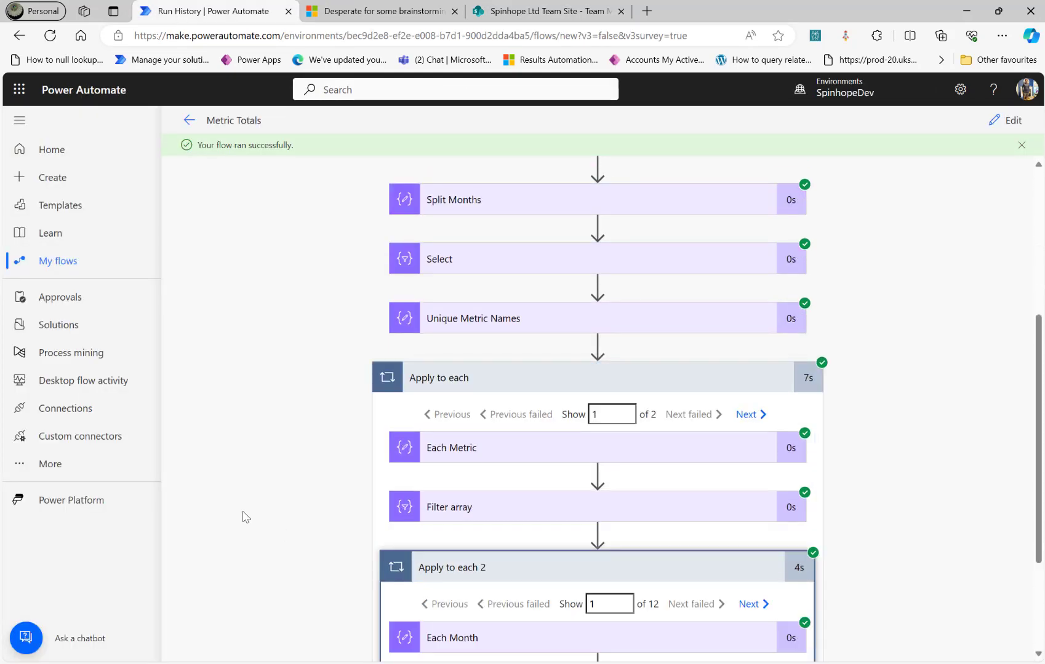
pyautogui.scroll(-3, 483, 550)
pyautogui.click(485, 540)
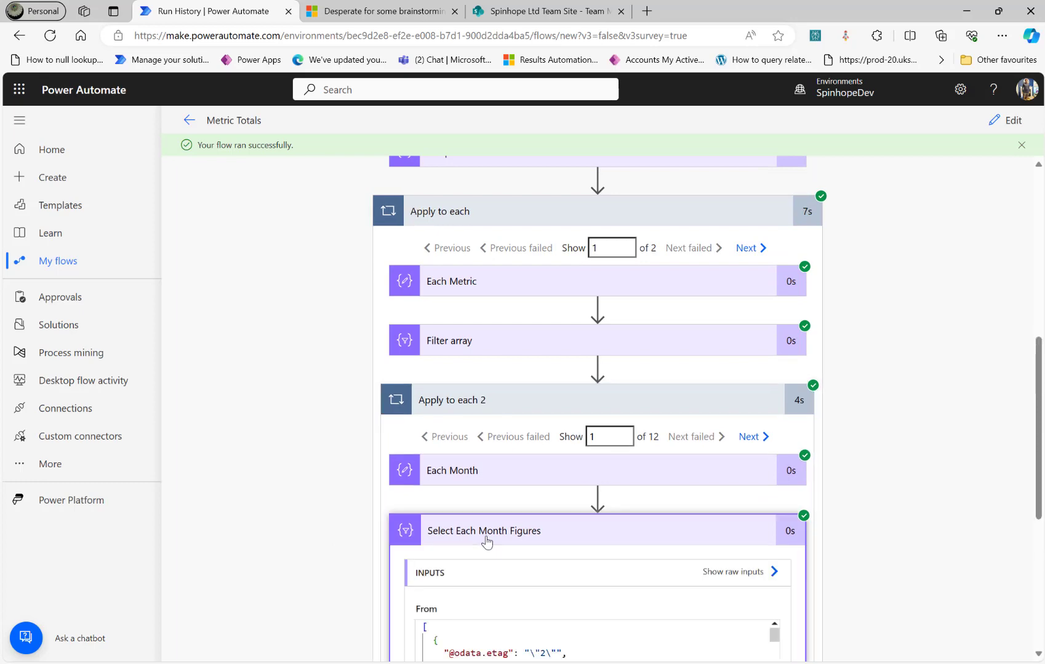
pyautogui.click(504, 477)
pyautogui.scroll(-10, 301, 532)
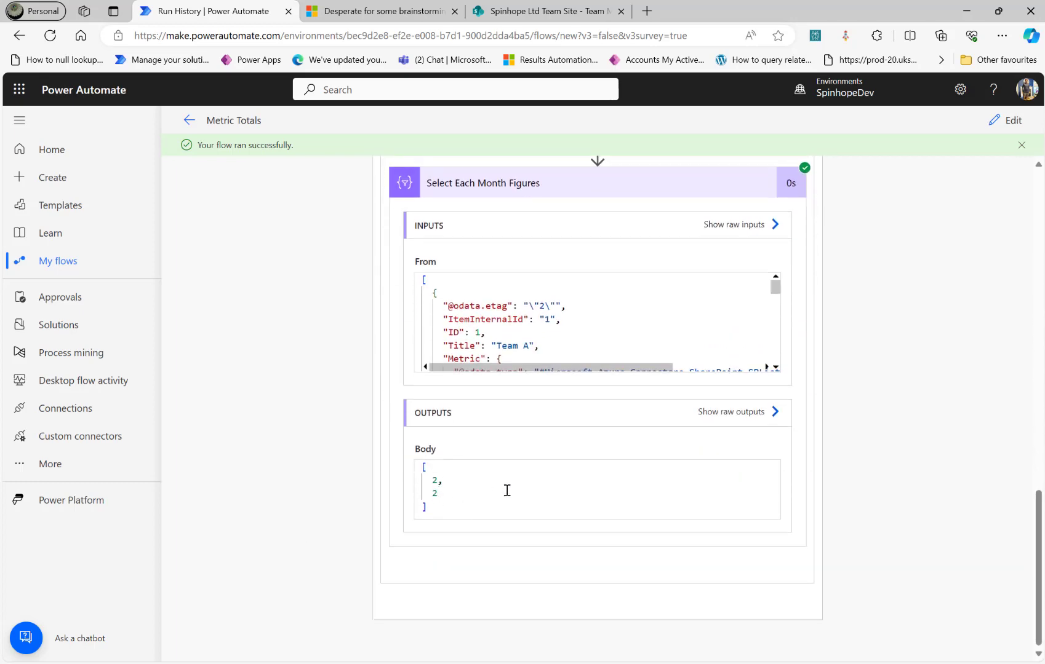
# Go to the second Apply to each 2 iteration and inspect the February output of Select Each Month Figures.
pyautogui.scroll(6, 282, 421)
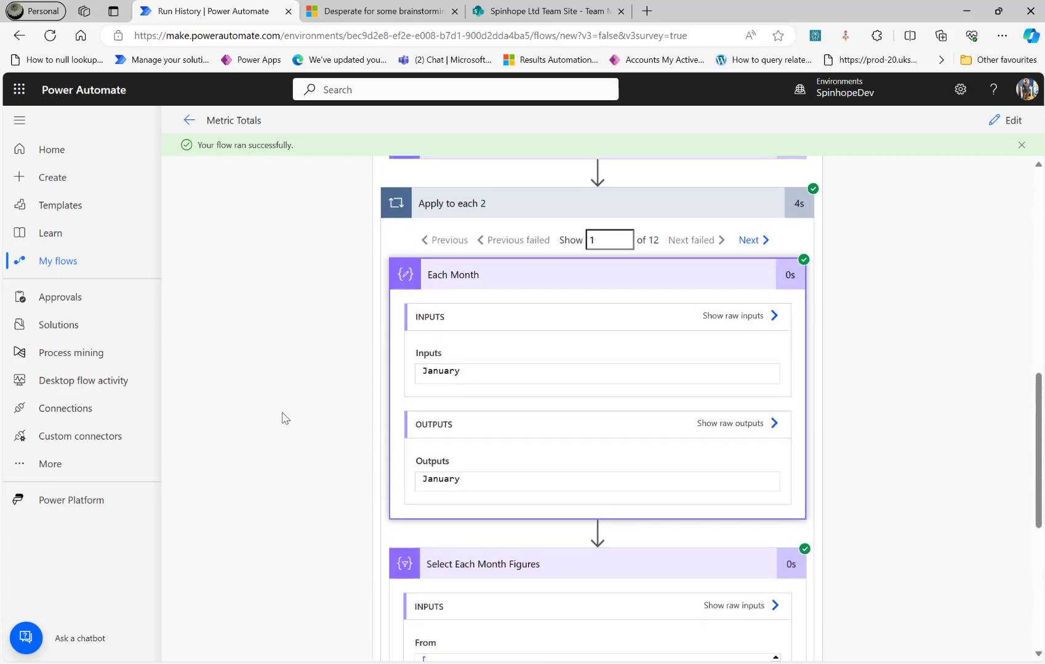
pyautogui.click(761, 240)
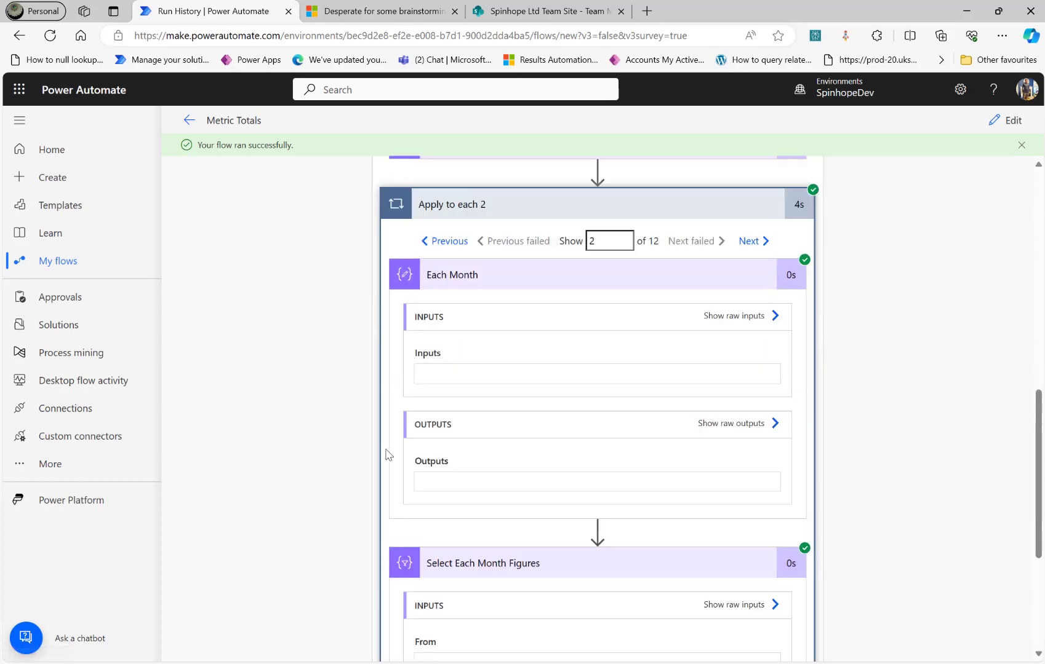
pyautogui.scroll(-5, 349, 502)
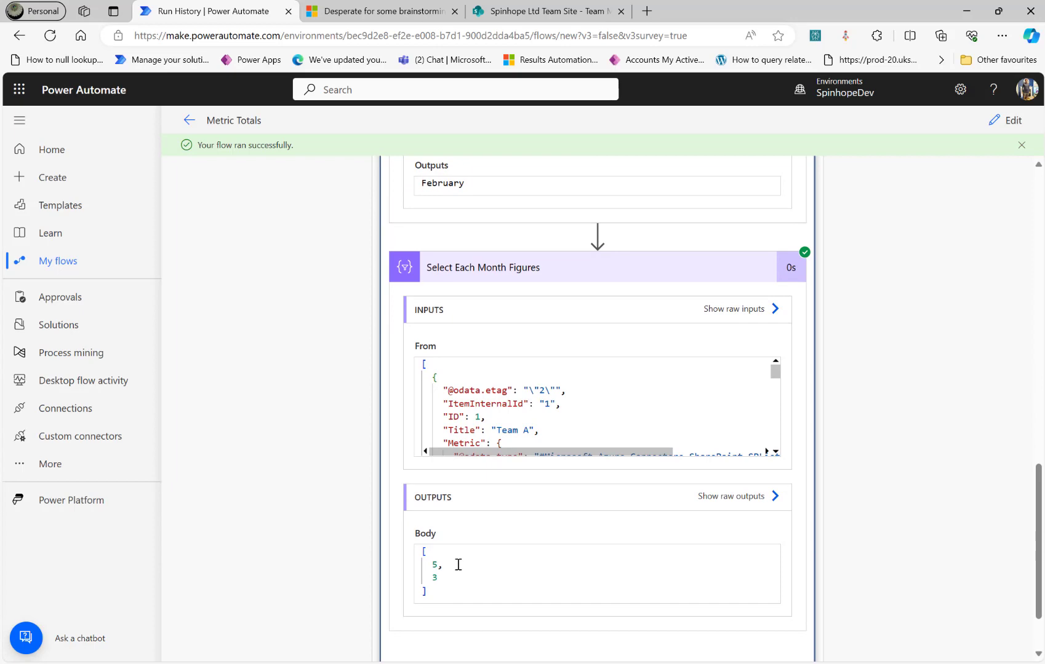
# Go to the second Apply to each iteration, inspect the January figures for Metric 2 and compare them with the Team Metrics list in SharePoint.
pyautogui.scroll(12, 634, 542)
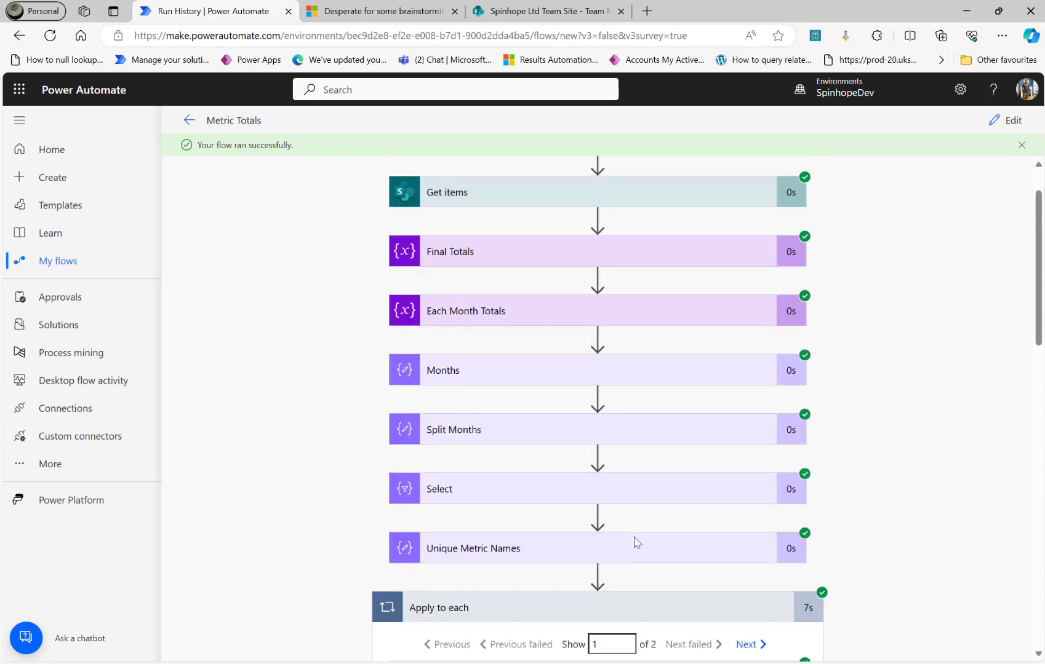
pyautogui.scroll(-2, 632, 540)
pyautogui.click(745, 529)
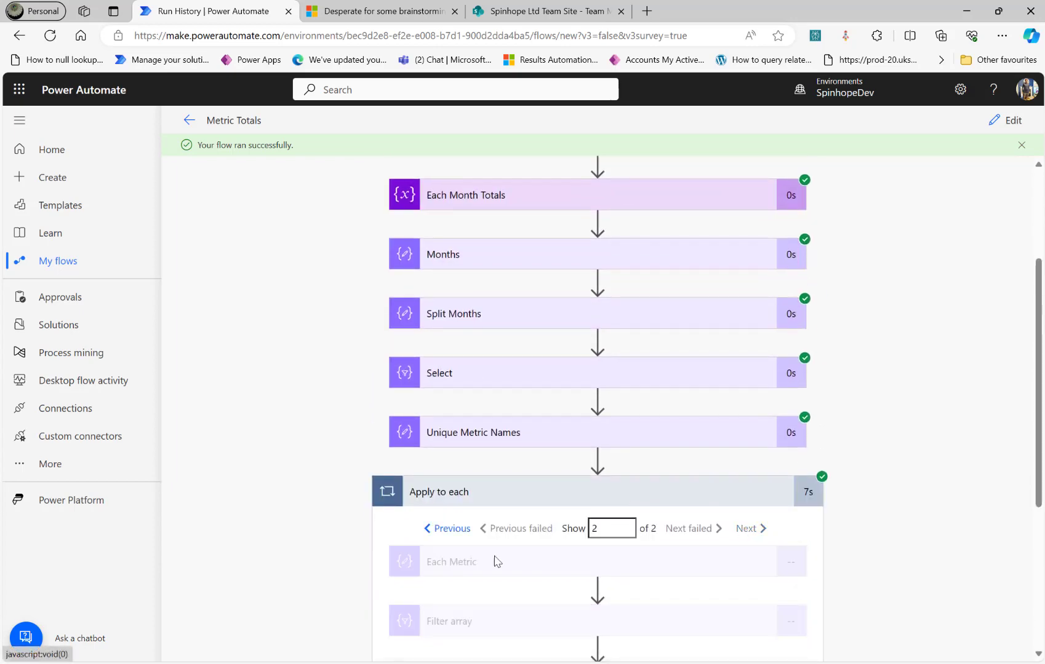
pyautogui.click(533, 570)
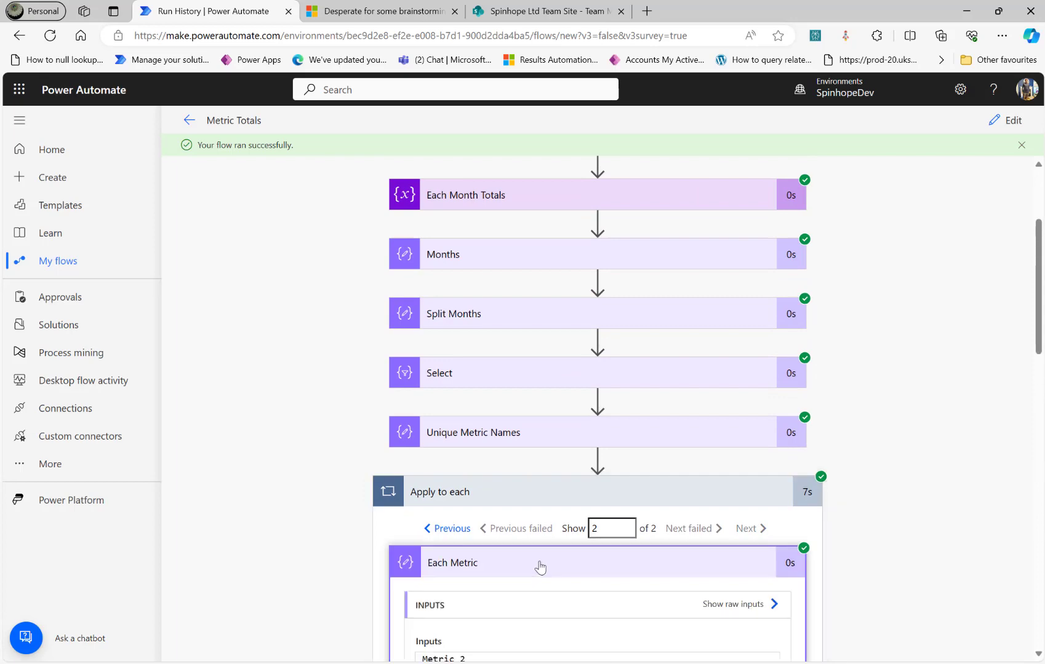
pyautogui.scroll(-2, 434, 601)
pyautogui.scroll(-5, 356, 530)
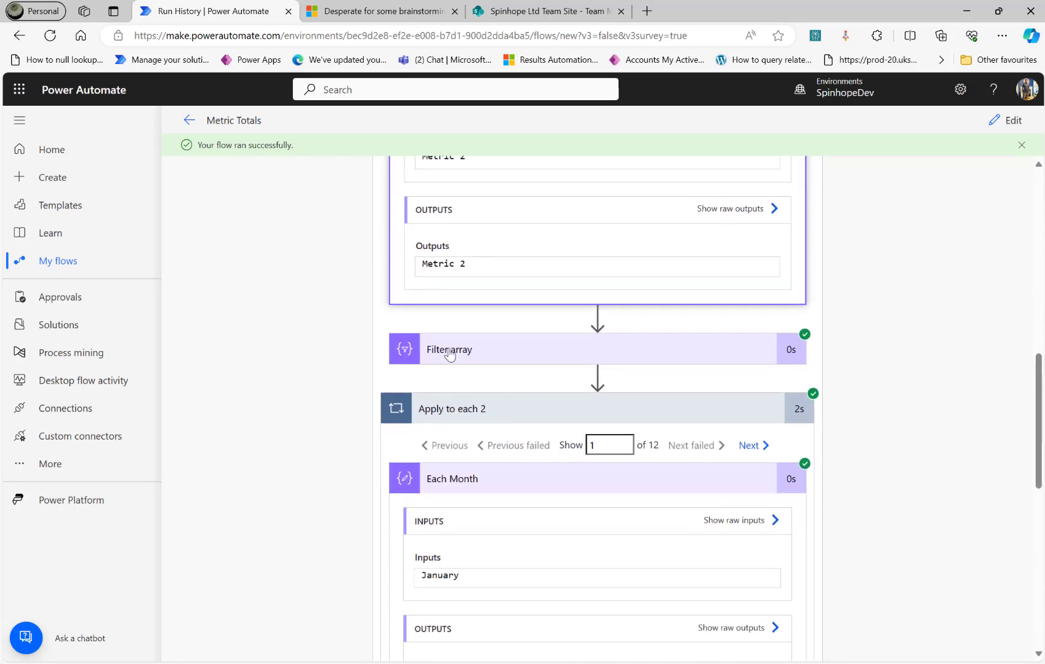
pyautogui.scroll(-2, 357, 425)
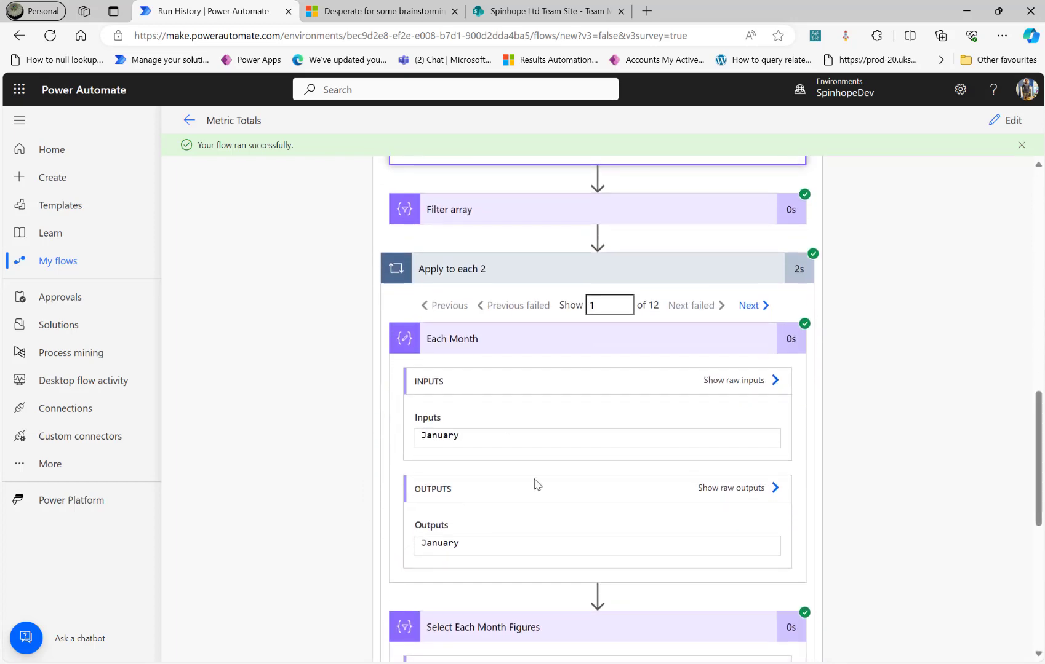
pyautogui.scroll(-2, 559, 512)
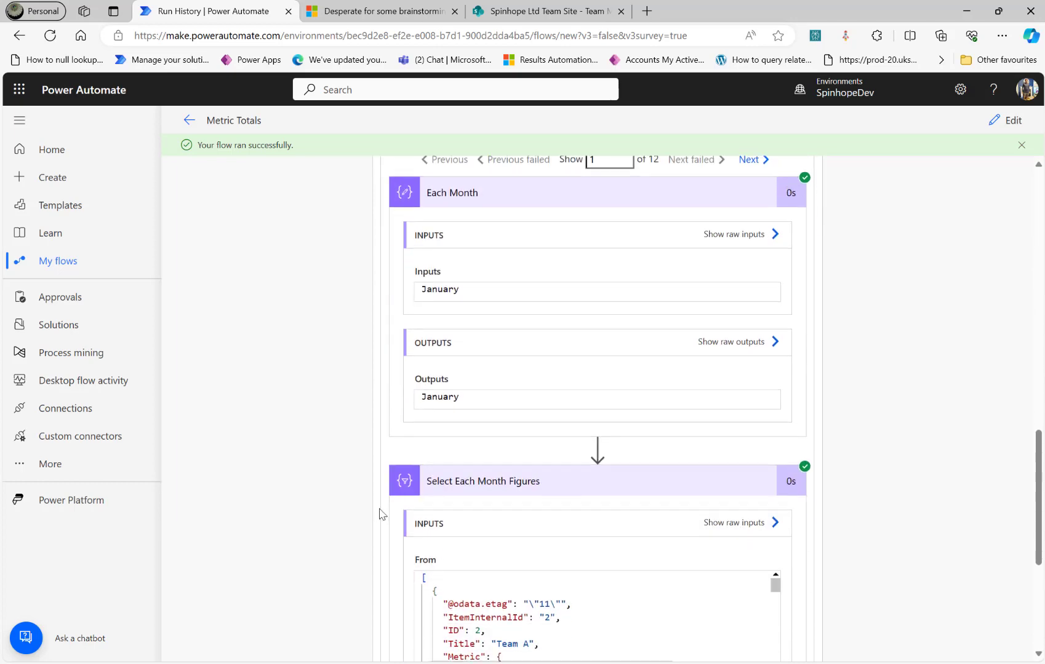
pyautogui.scroll(-3, 597, 590)
pyautogui.scroll(-2, 940, 504)
pyautogui.scroll(-2, 899, 500)
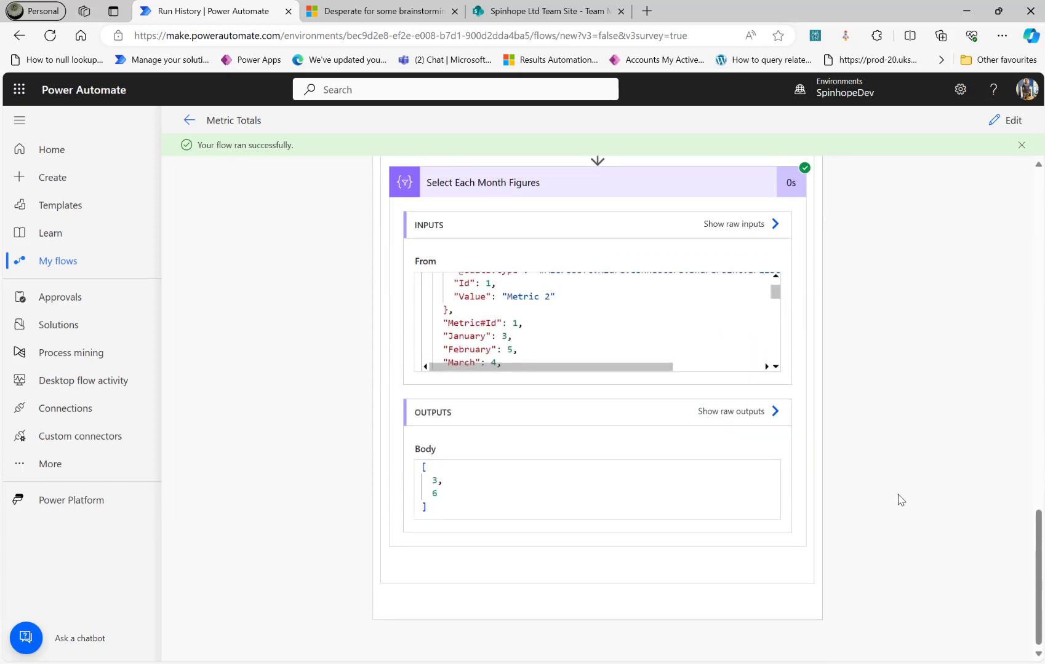
pyautogui.click(530, 11)
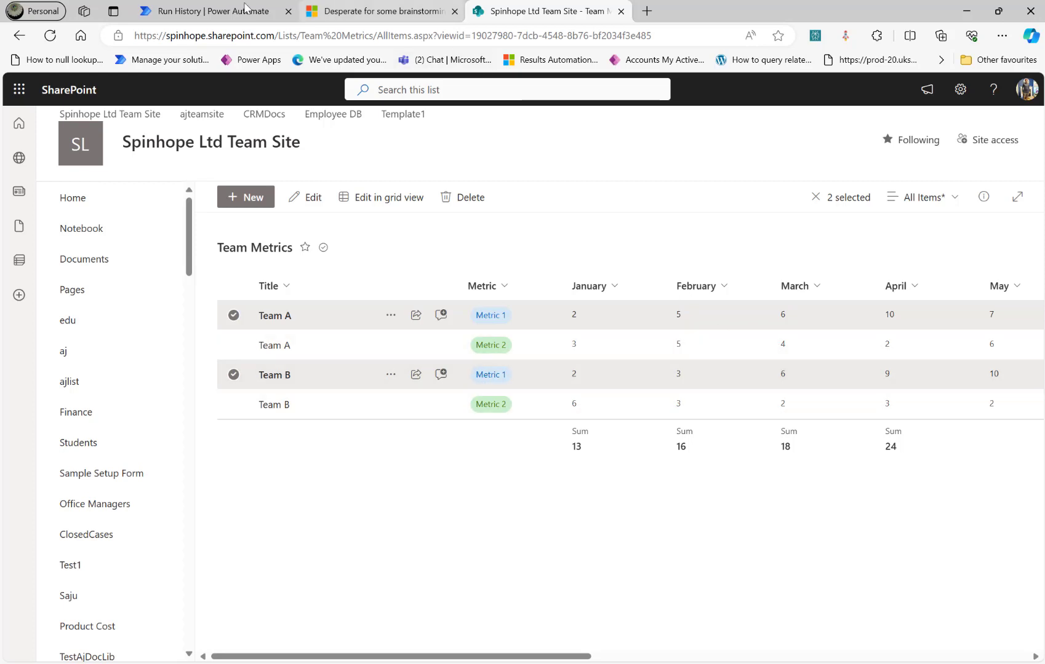
# Return to the flow run and inspect the February and March Apply to each 2 iterations' Select Each Month Figures output for Metric 2.
pyautogui.click(221, 16)
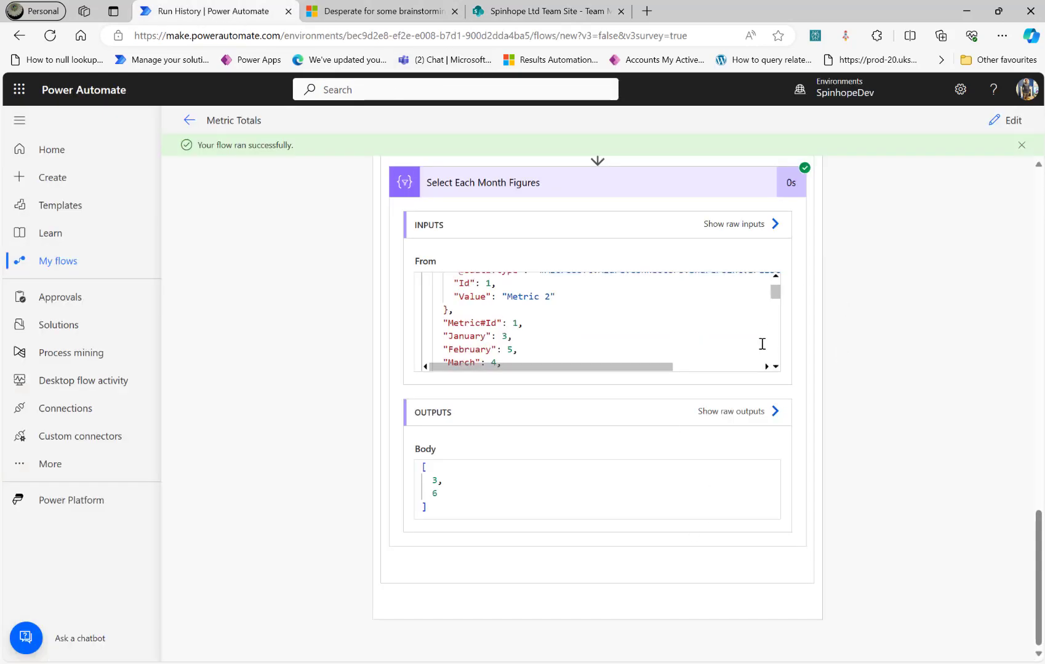
pyautogui.scroll(-2, 762, 345)
pyautogui.scroll(6, 1000, 367)
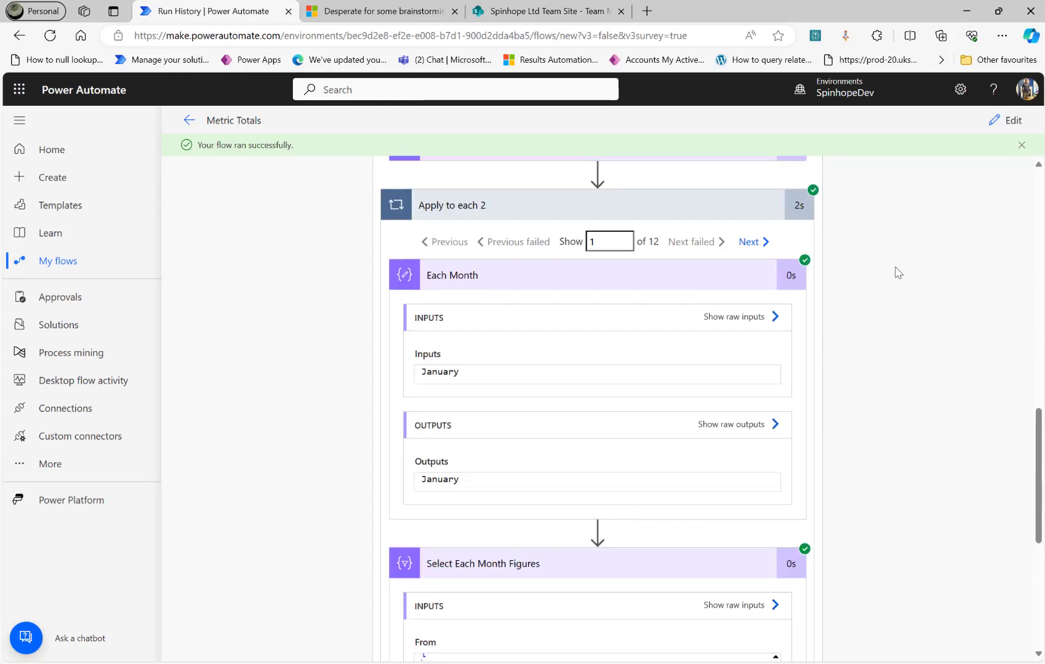
pyautogui.click(760, 264)
pyautogui.scroll(-5, 929, 442)
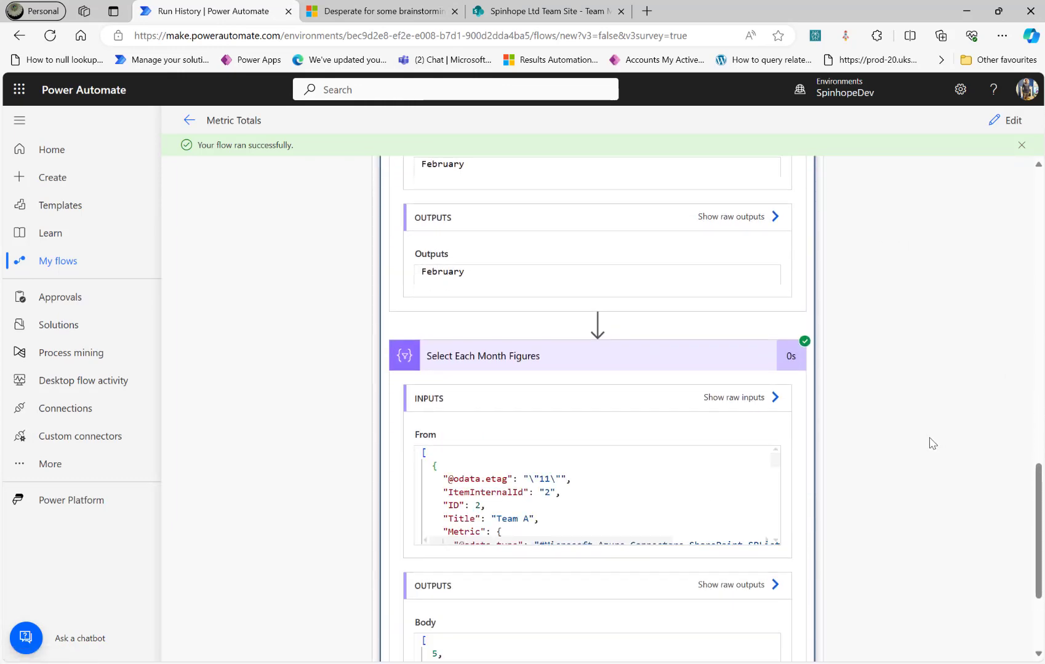
pyautogui.scroll(5, 632, 493)
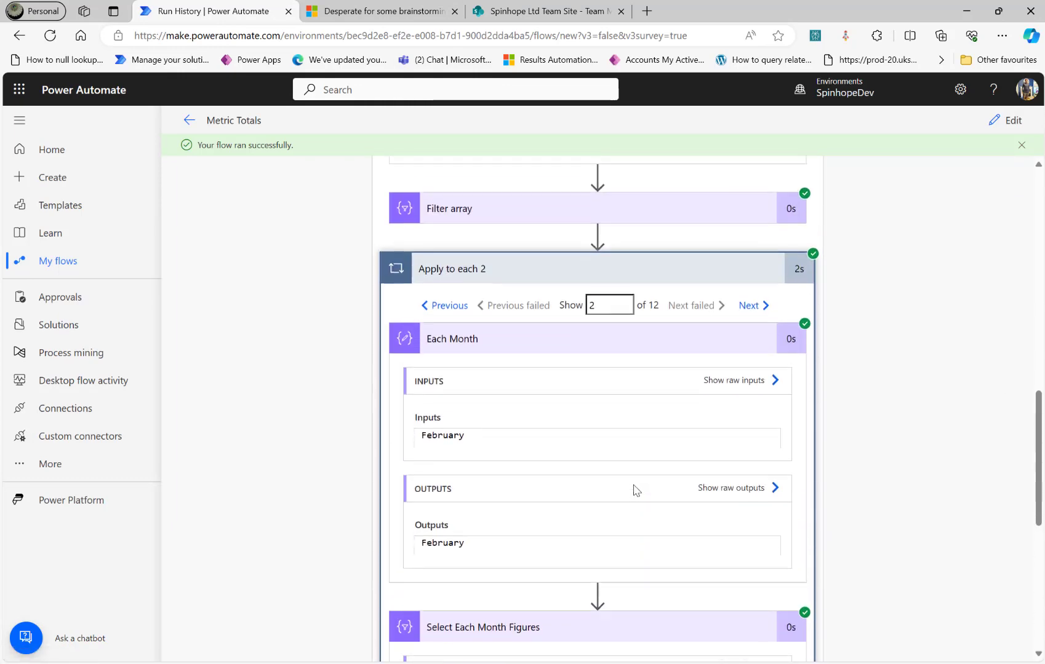
pyautogui.click(748, 322)
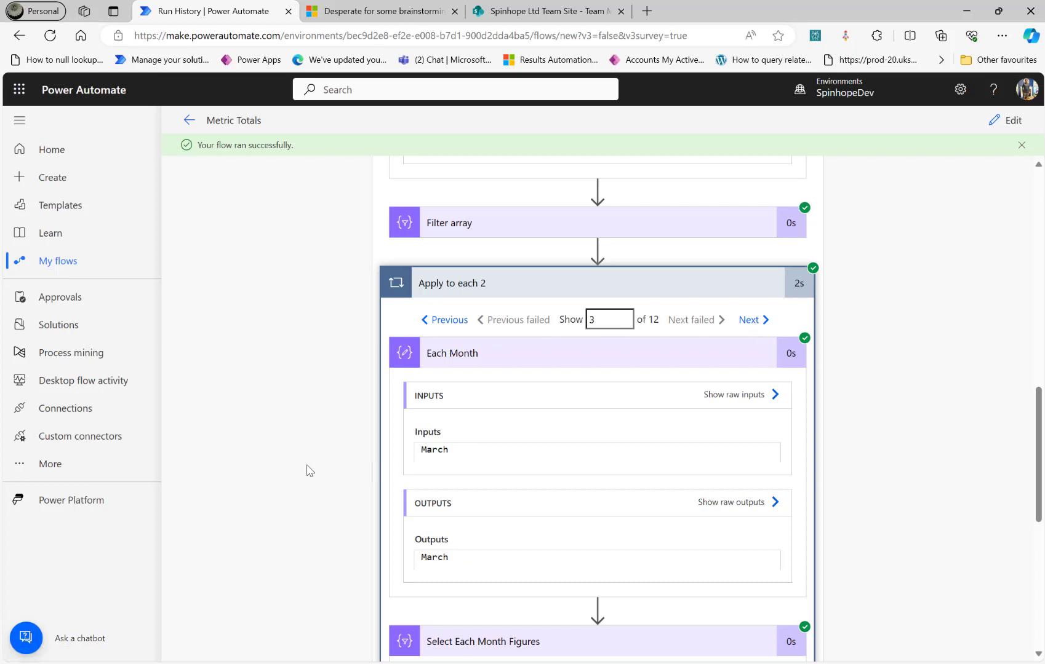
pyautogui.scroll(-3, 308, 469)
pyautogui.scroll(-4, 308, 471)
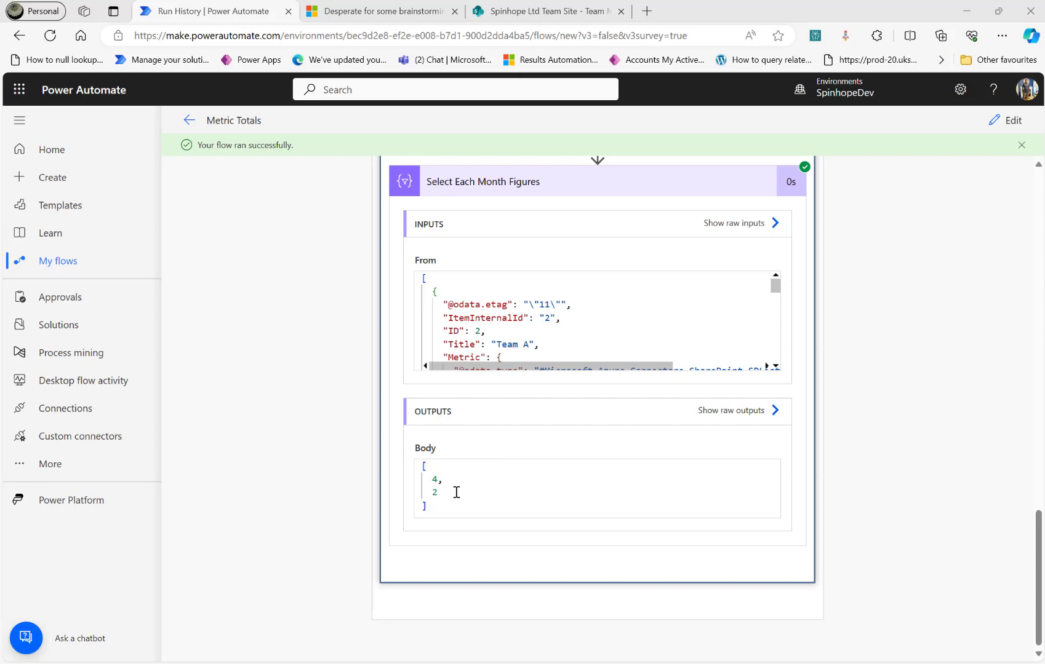
# Open the Metric Totals flow for editing and add a Compose action after Select Each Month Figures inside Apply to each 2.
pyautogui.click(993, 121)
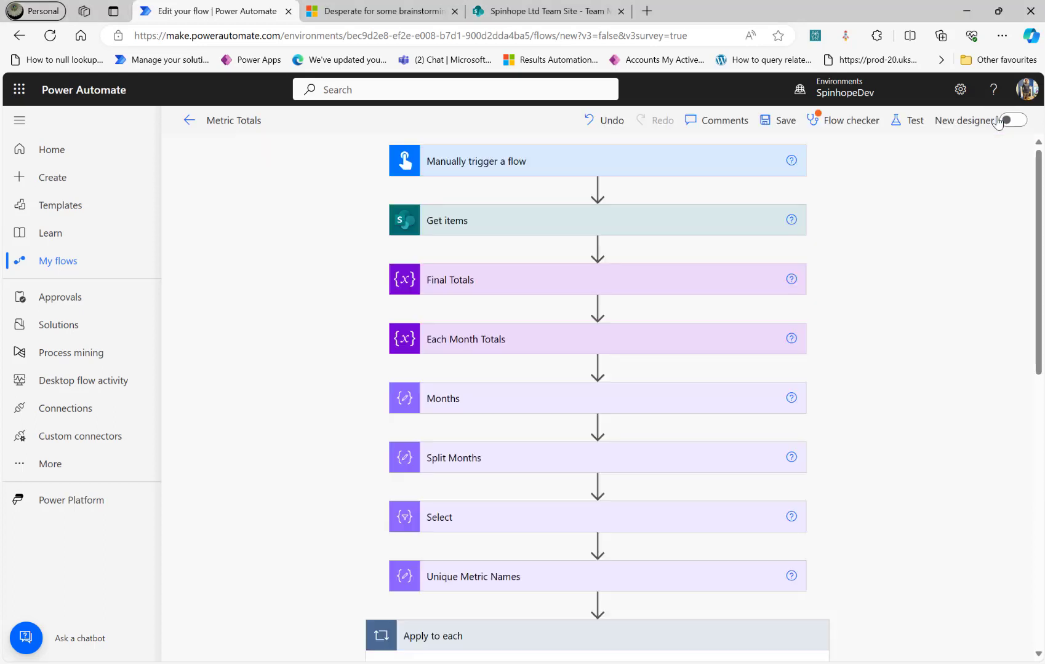
pyautogui.scroll(-5, 478, 369)
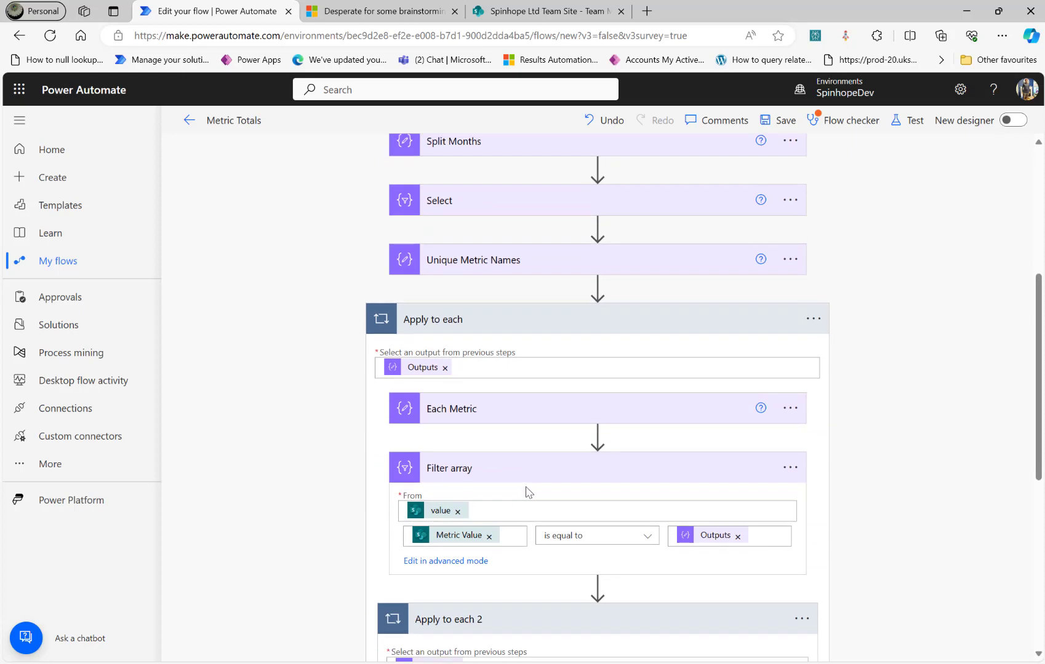
pyautogui.scroll(-5, 527, 492)
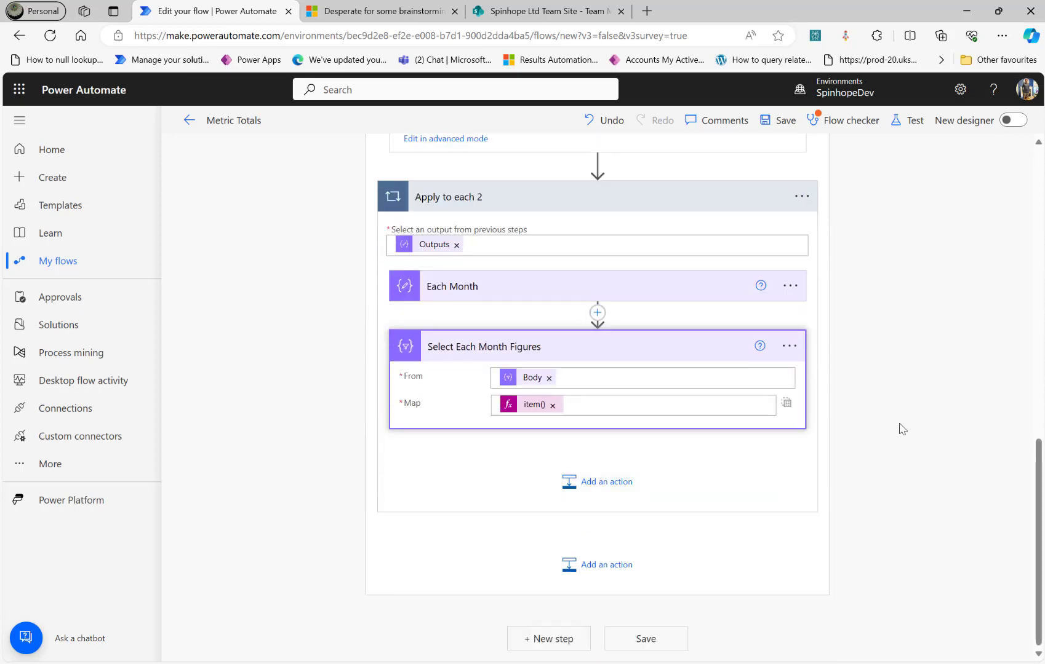
pyautogui.click(589, 483)
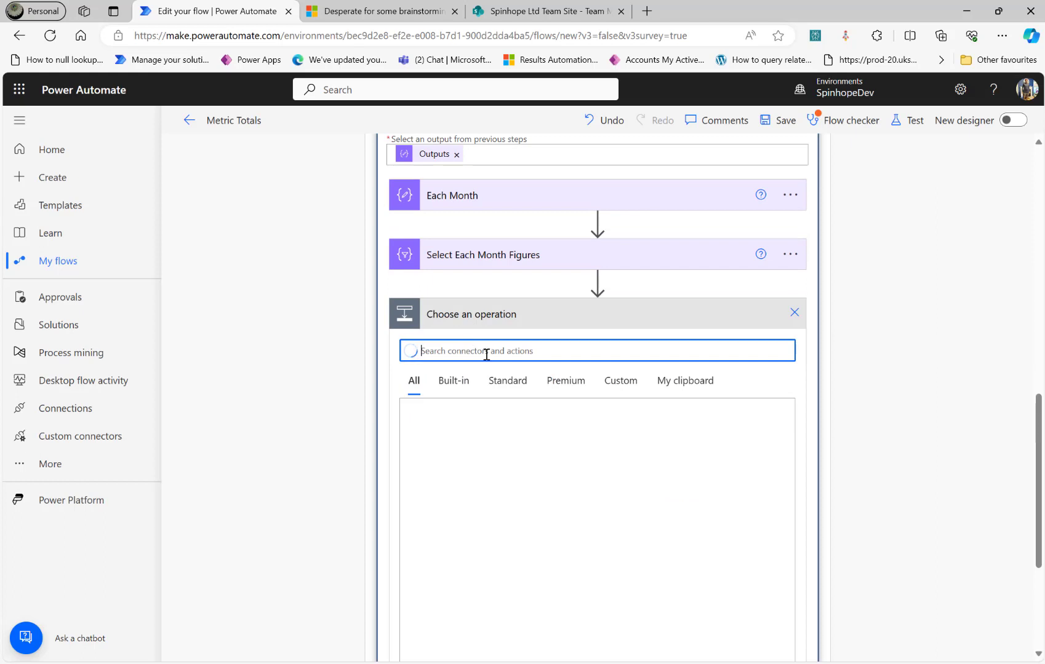
pyautogui.write('c')
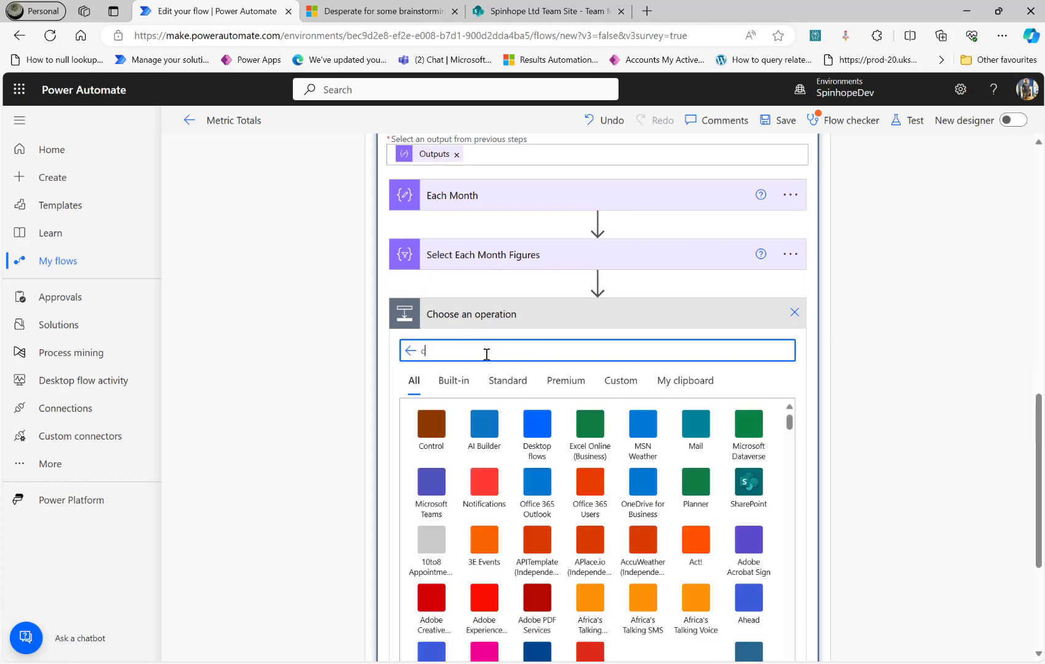
pyautogui.write('opose')
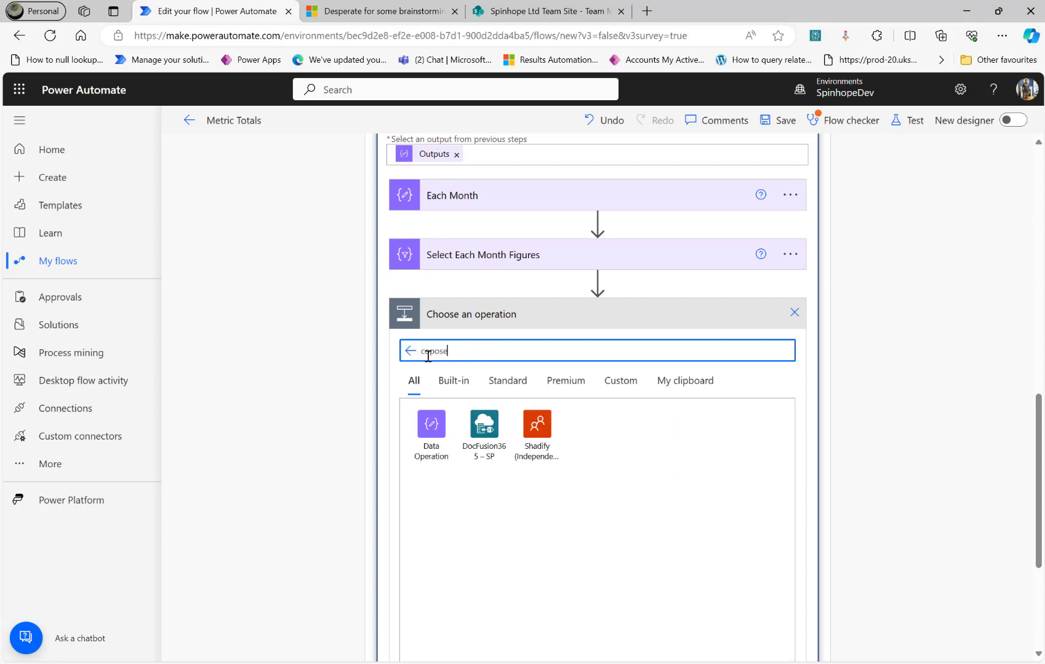
pyautogui.click(429, 427)
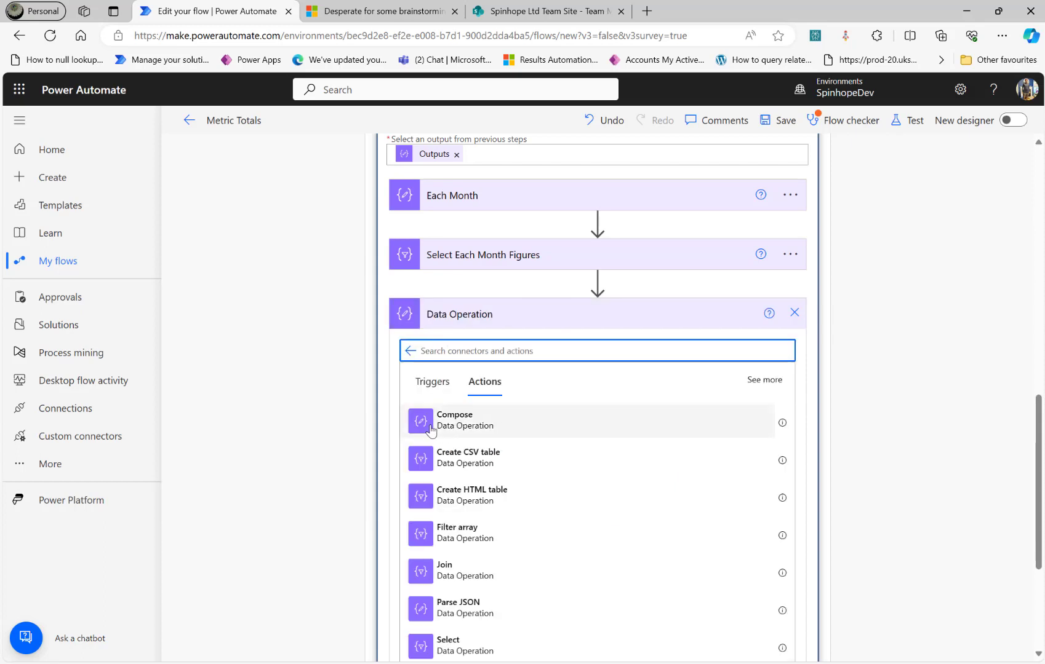
pyautogui.click(447, 419)
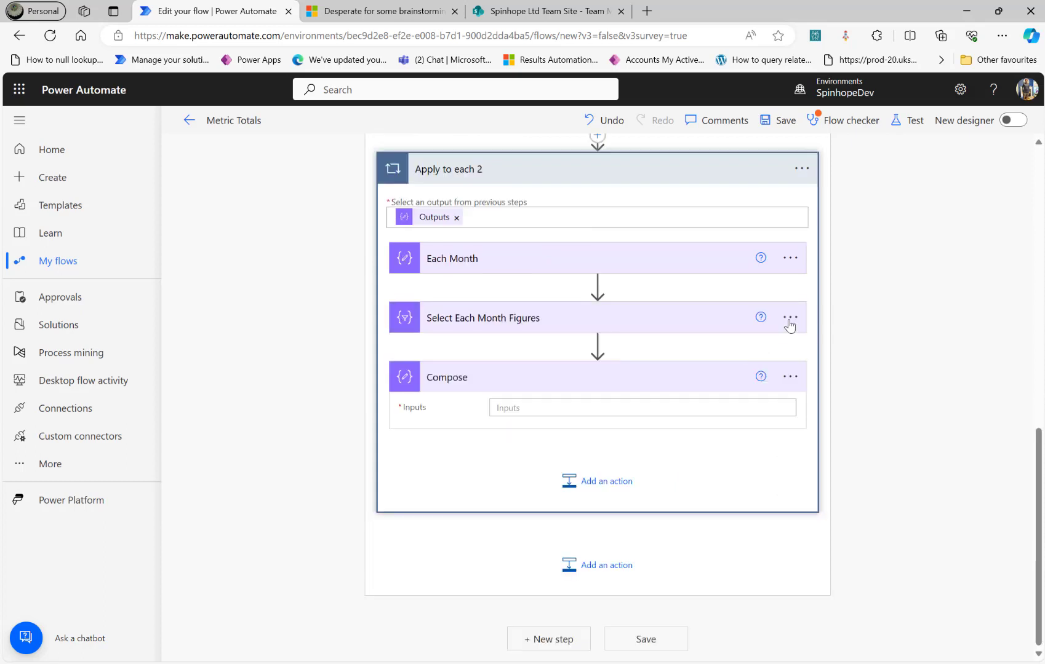
# Rename the new Compose as JSON For Each Month and set its inputs to a "root" object pairing the quoted Each Month Outputs with Select Each Month Figures Output.
pyautogui.click(790, 376)
pyautogui.click(851, 425)
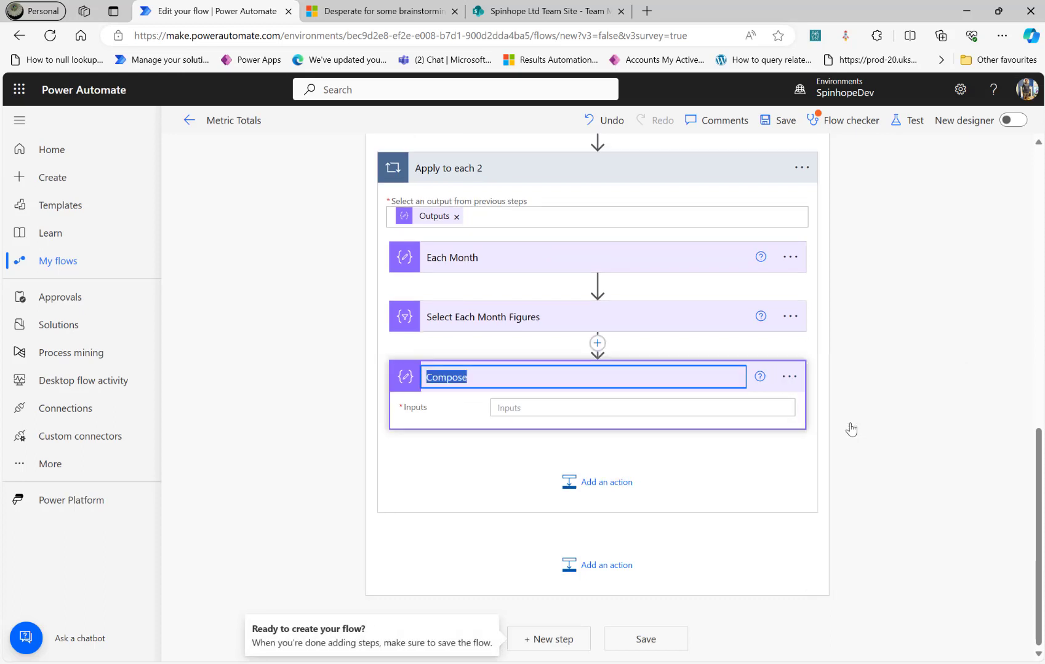
pyautogui.write('JO')
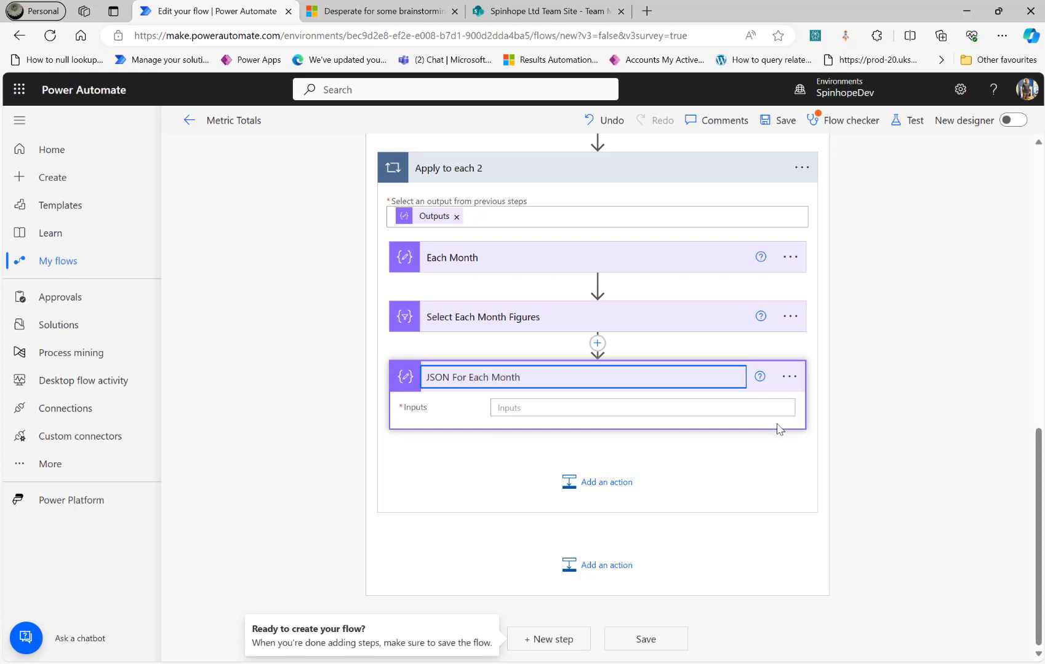
pyautogui.hotkey('alt', 'Tab')
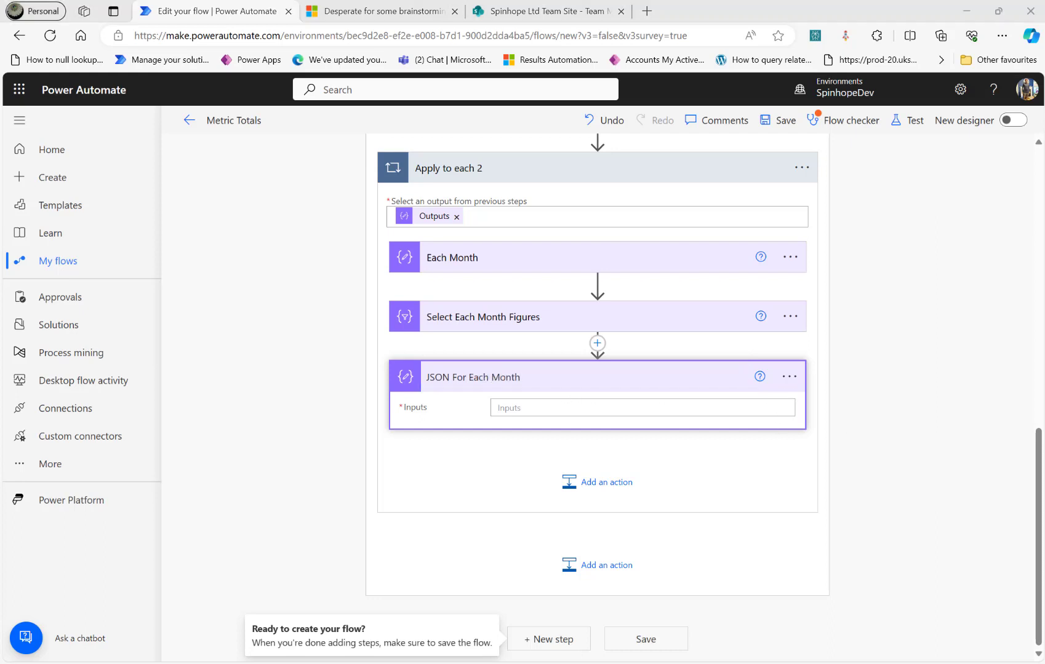
pyautogui.click(559, 409)
pyautogui.write('{ "root": { "Outputs": Output } }')
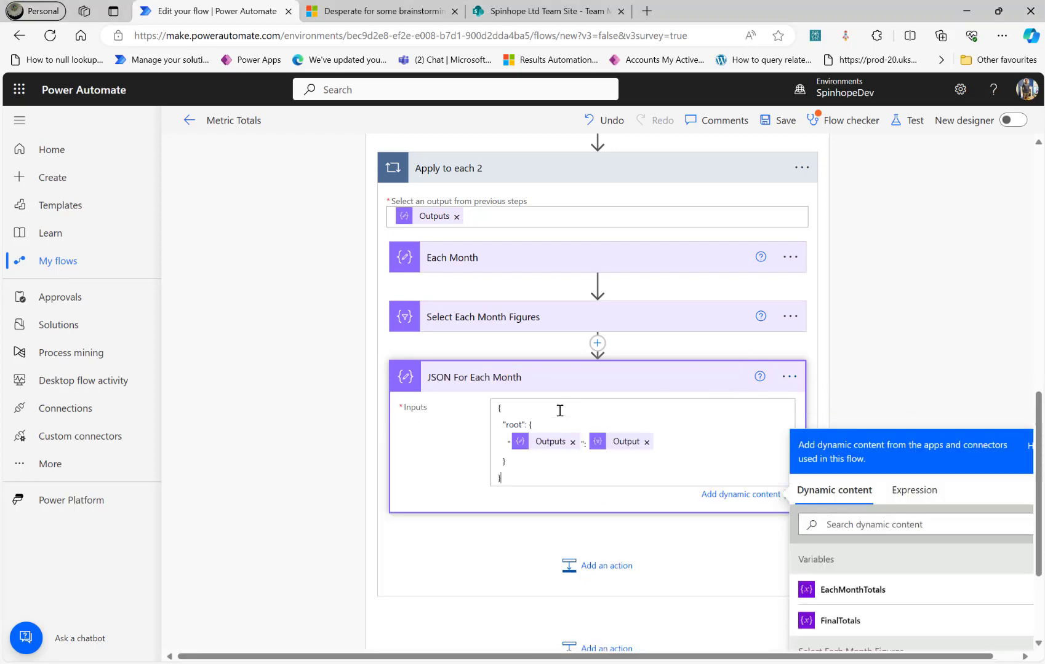
# Add another Compose action after JSON For Each Month inside Apply to each 2 and rename it Each Month Total.
pyautogui.click(590, 567)
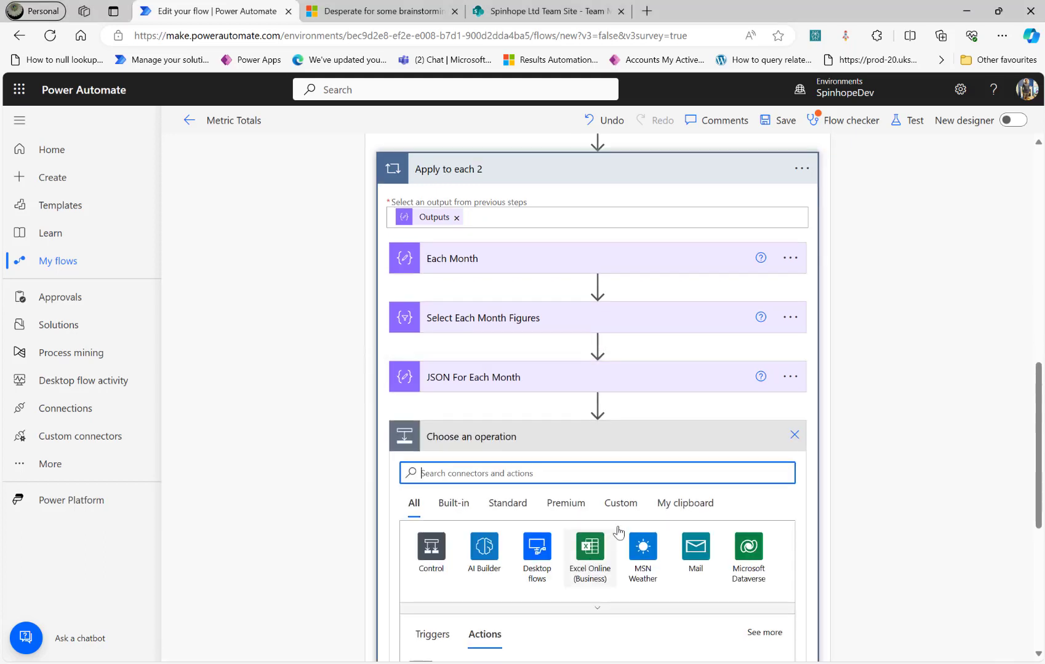
pyautogui.write('compose')
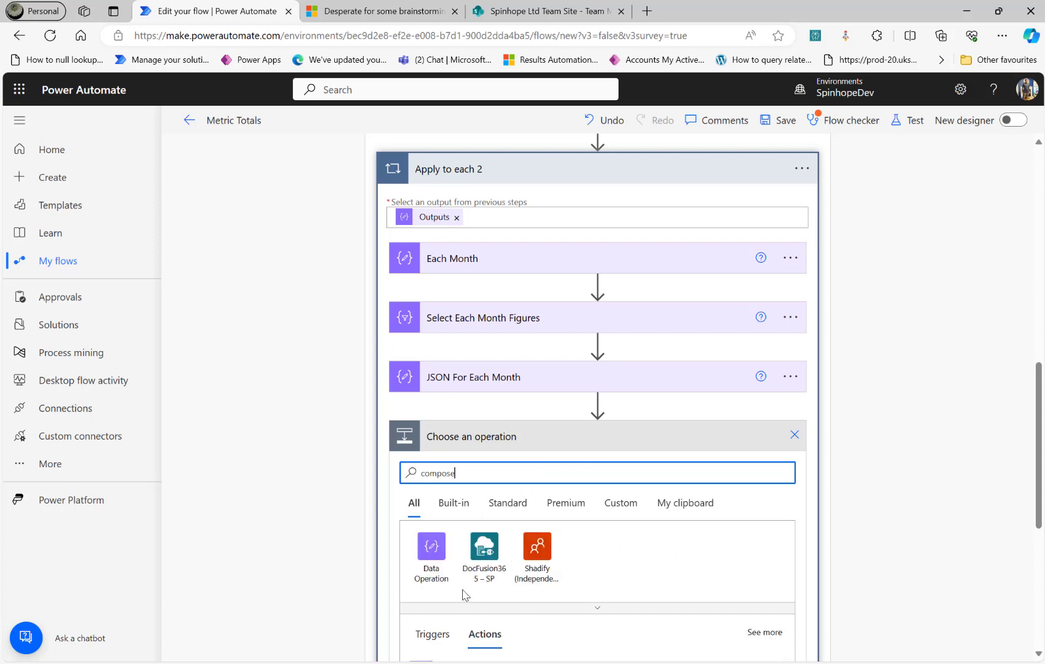
pyautogui.scroll(-2, 562, 574)
pyautogui.click(444, 533)
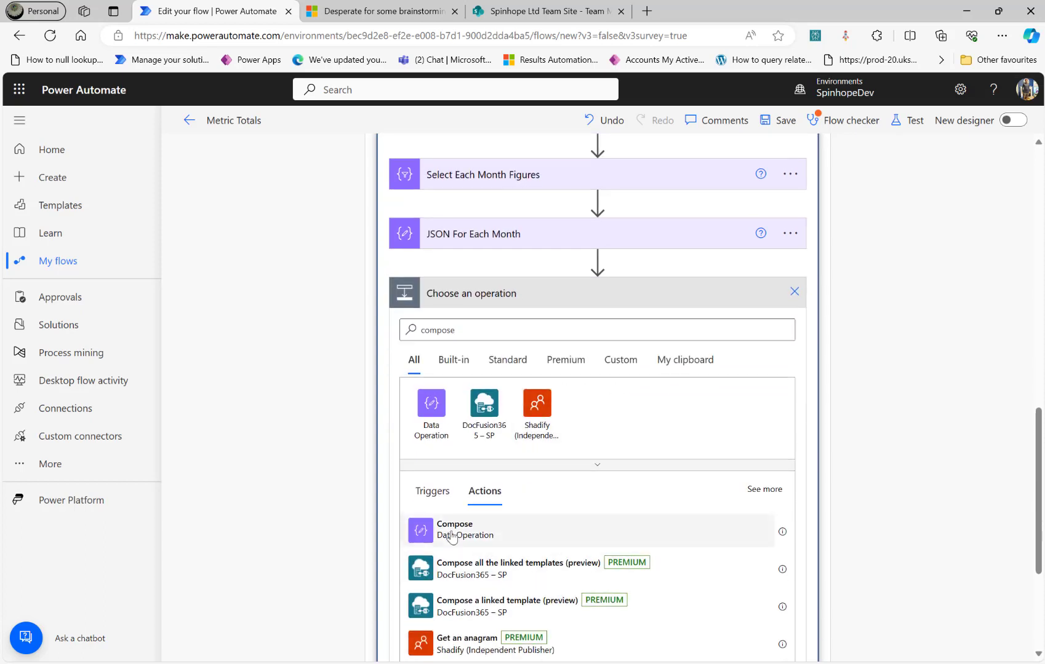
pyautogui.click(790, 377)
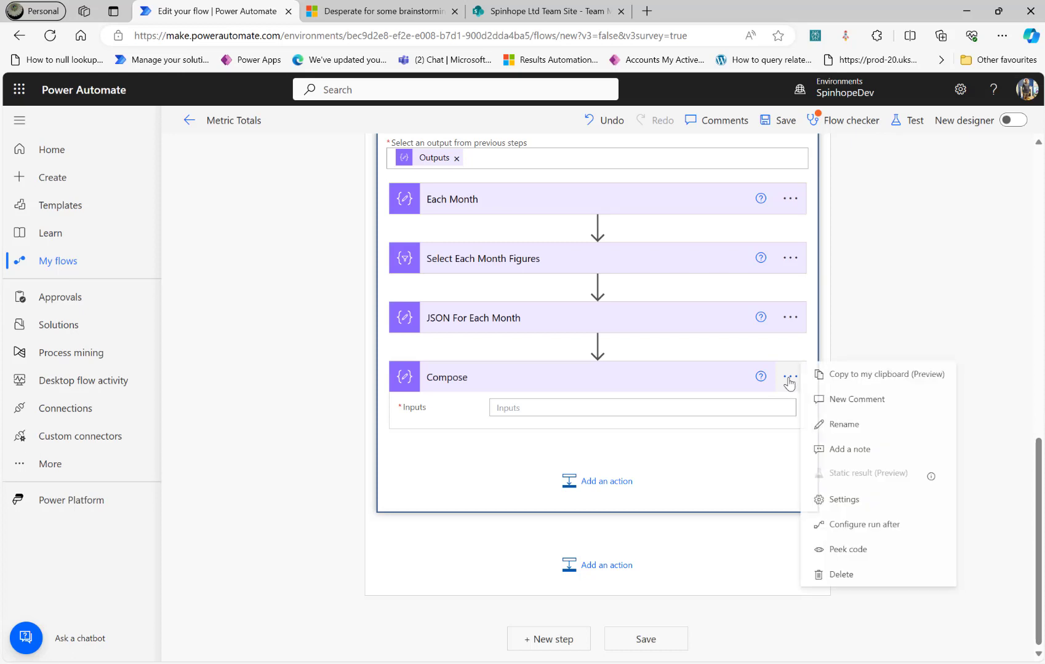
pyautogui.click(853, 415)
pyautogui.click(790, 378)
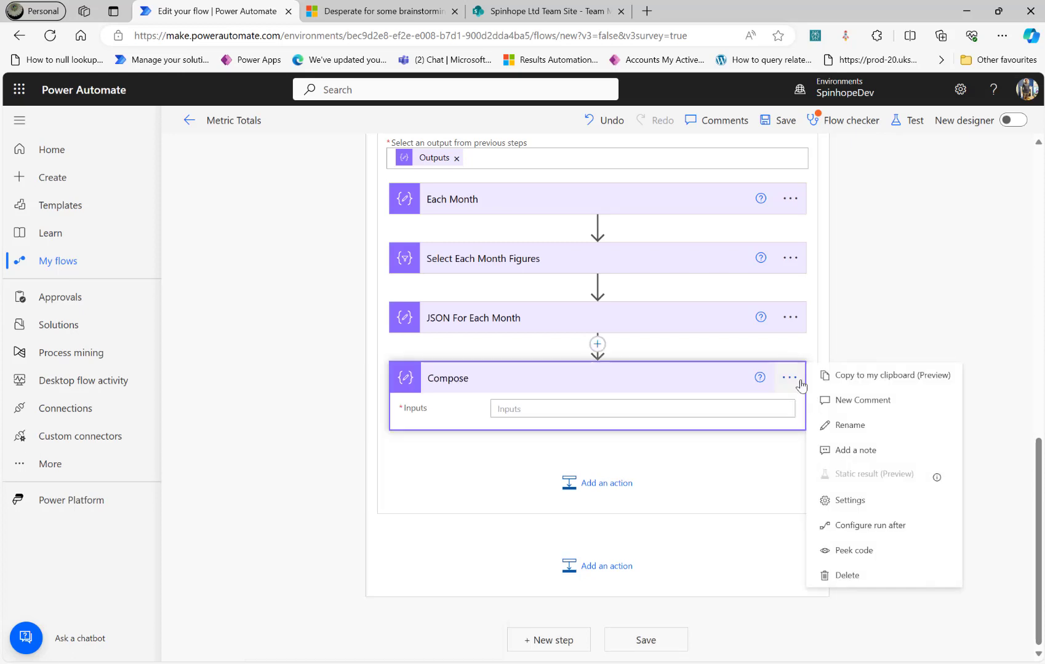
pyautogui.click(839, 427)
pyautogui.write('Eacg')
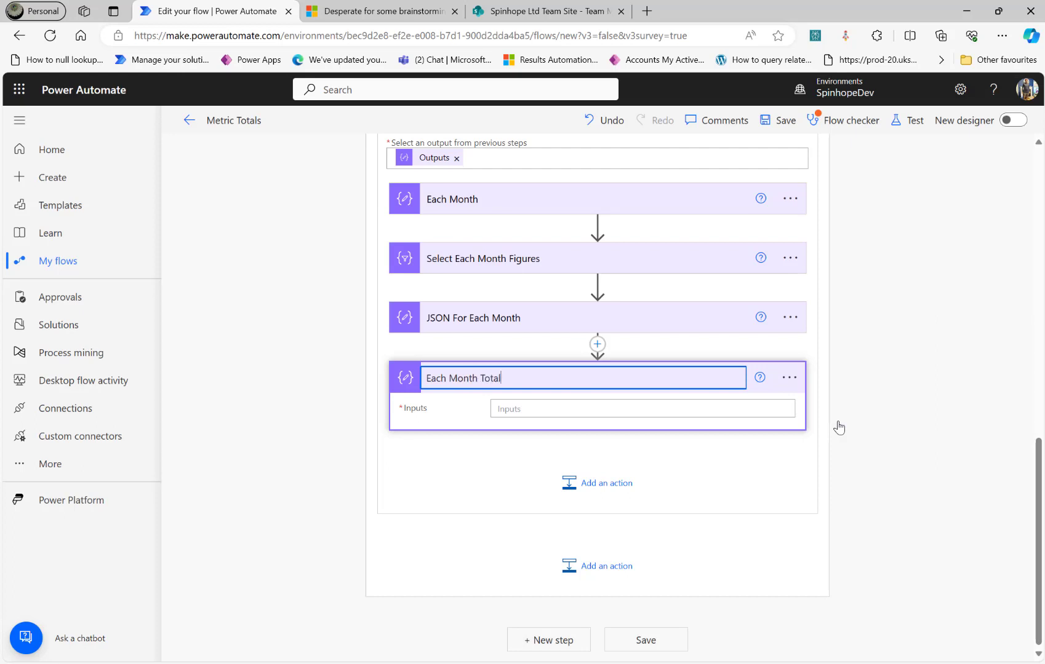
# Set the Each Month Total inputs to the expression xpath(xml(outputs('JSON_For_Each_Month')),concat('sum(/root/',outputs('Each_Month'),')')).
pyautogui.click(571, 416)
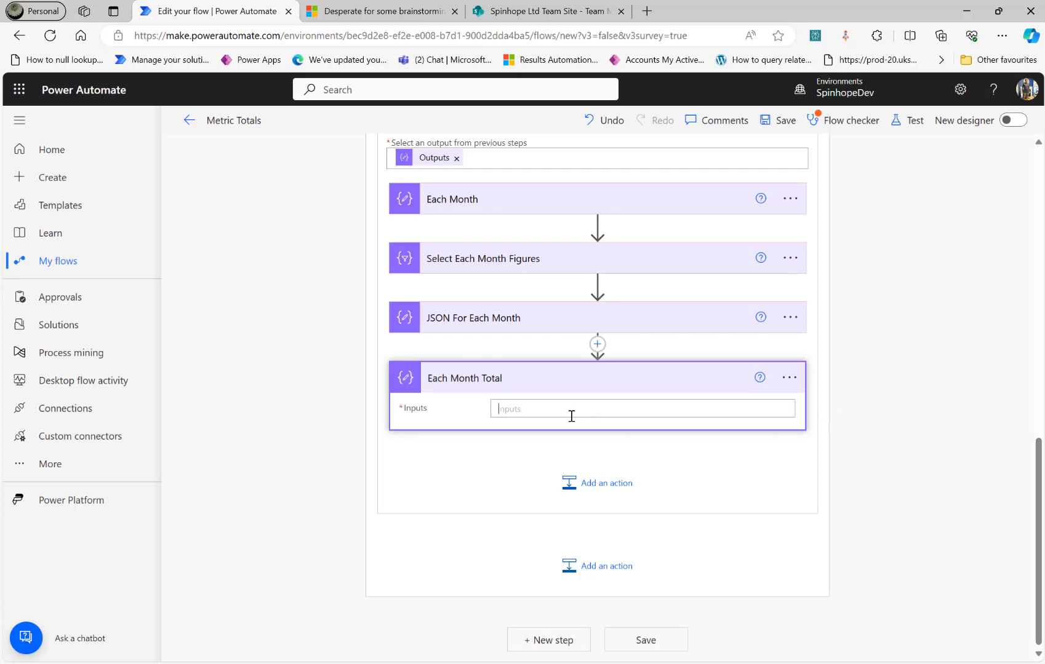
pyautogui.click(914, 480)
pyautogui.hotkey('ctrl', 'v')
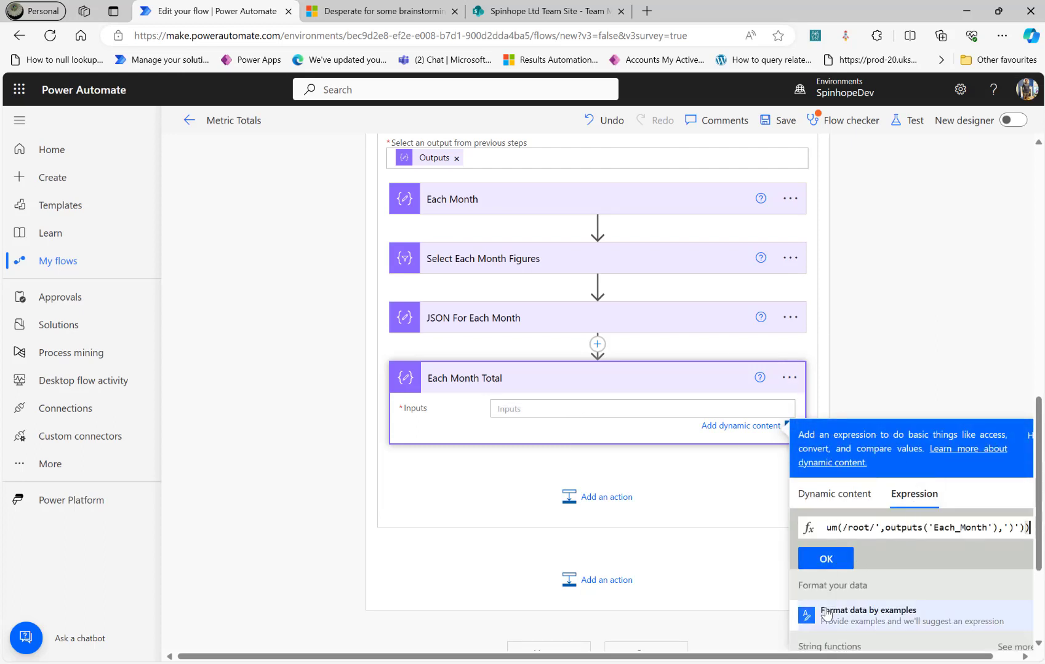
pyautogui.click(822, 569)
# Add a note to Each Month Total reading xpath(xml(outputs('JSON_For_Each_Month')),concat('sum(/root/',outputs('Each_Month'),')')).
pyautogui.click(788, 377)
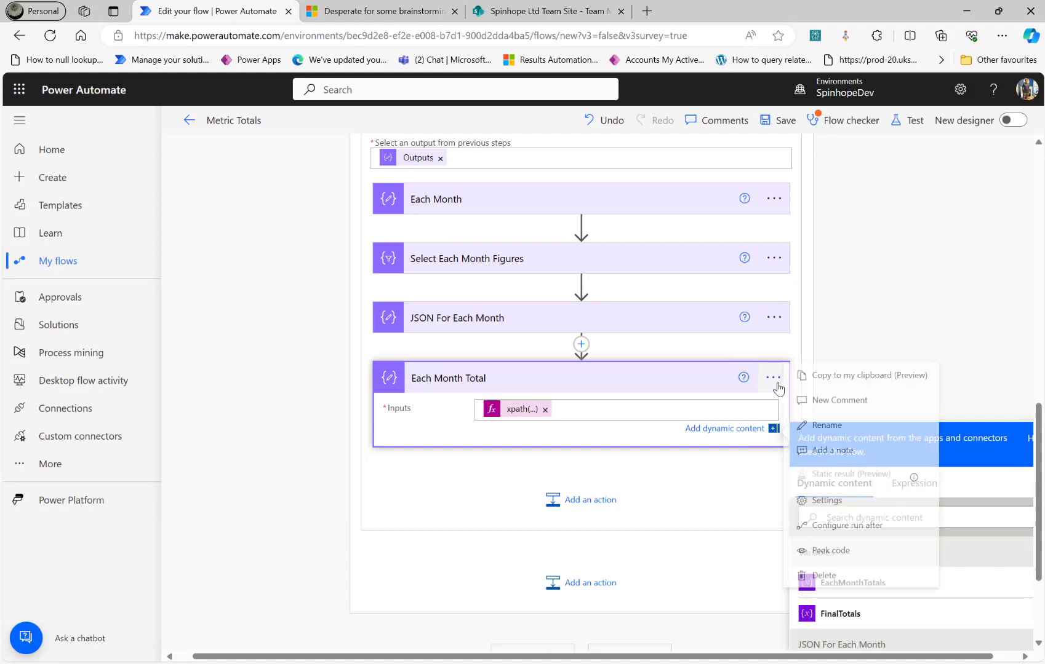
pyautogui.click(788, 401)
pyautogui.click(788, 377)
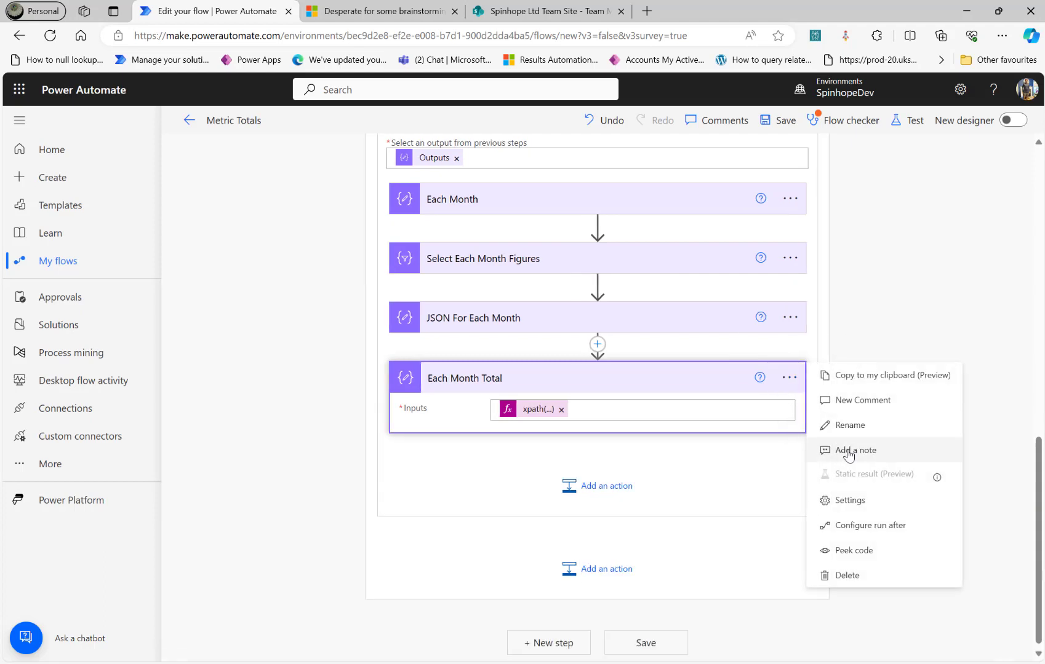
pyautogui.click(847, 454)
pyautogui.write("xpath(xml(outputs('JSON_For_Each_Month')),concat('sum(/root/',outputs('Each_Month'),')'))")
pyautogui.click(275, 419)
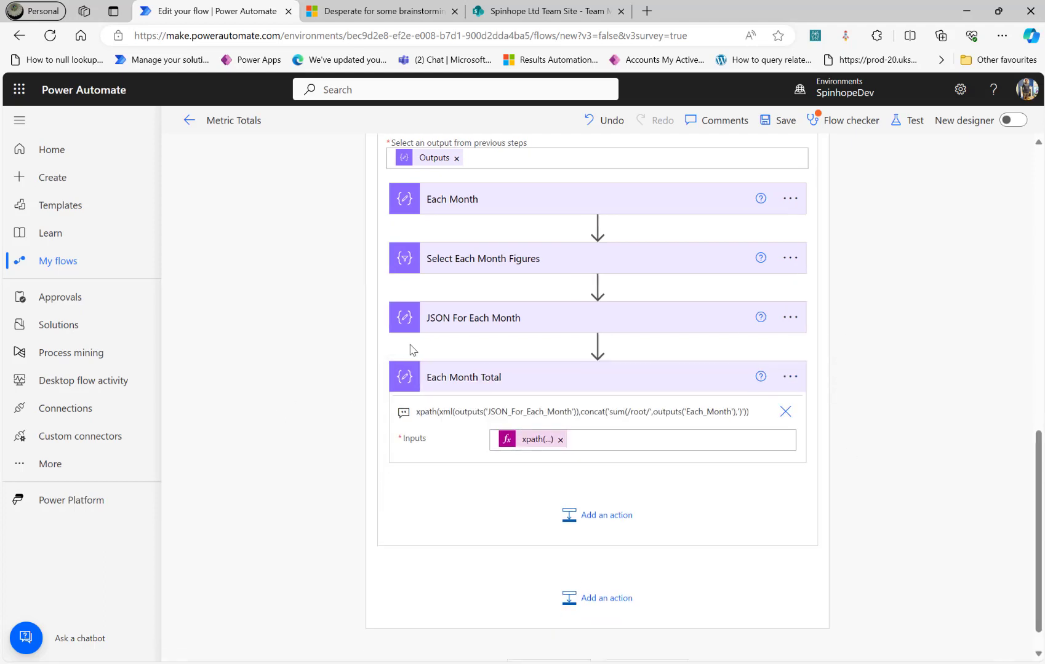
# Expand JSON For Each Month to review its inputs, then save the flow and run it as a test, dismissing the flow checker.
pyautogui.click(464, 323)
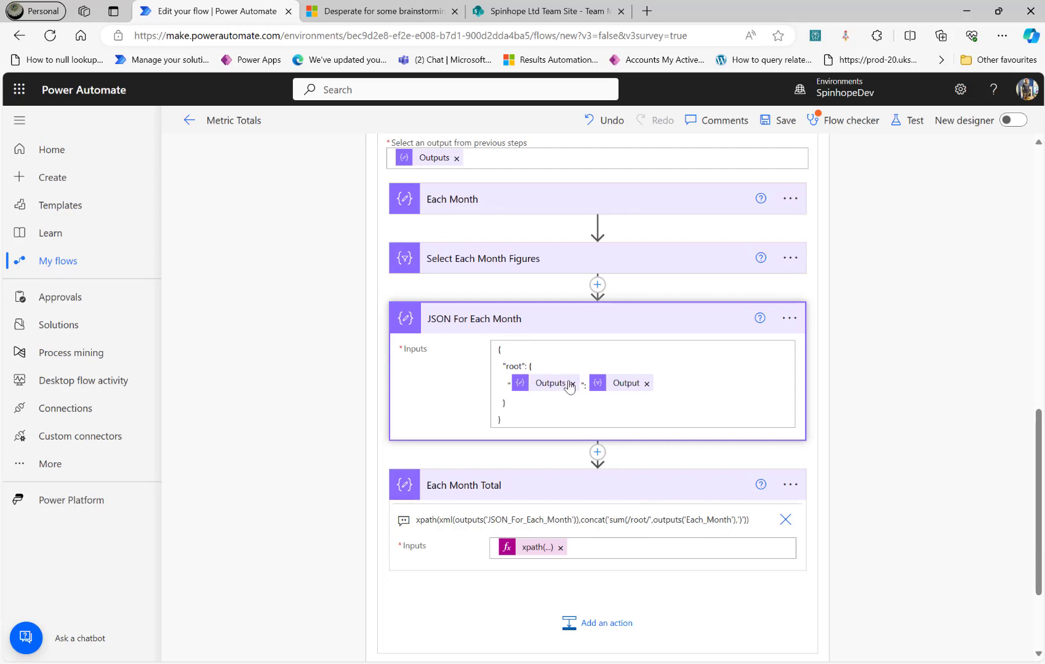
pyautogui.click(910, 121)
pyautogui.click(812, 637)
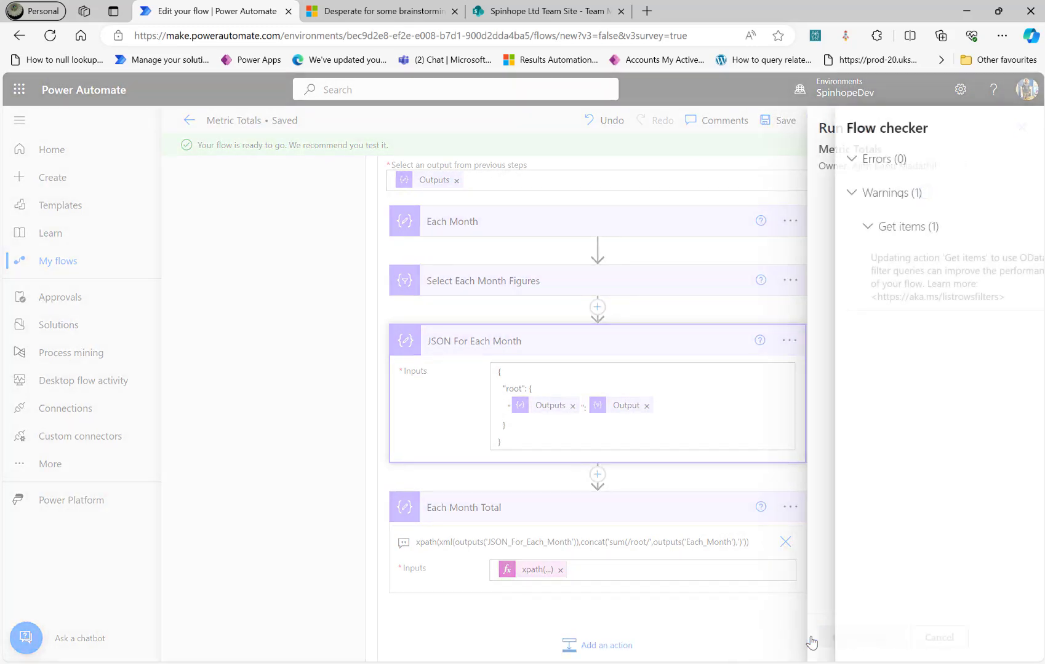
pyautogui.click(1020, 126)
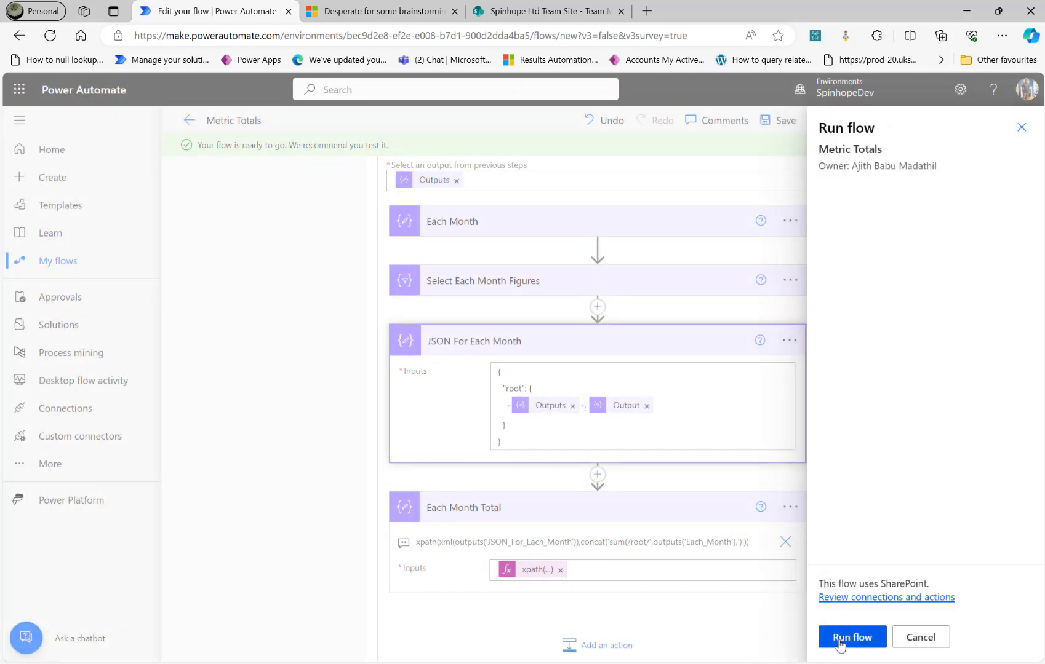
pyautogui.click(851, 638)
pyautogui.click(842, 639)
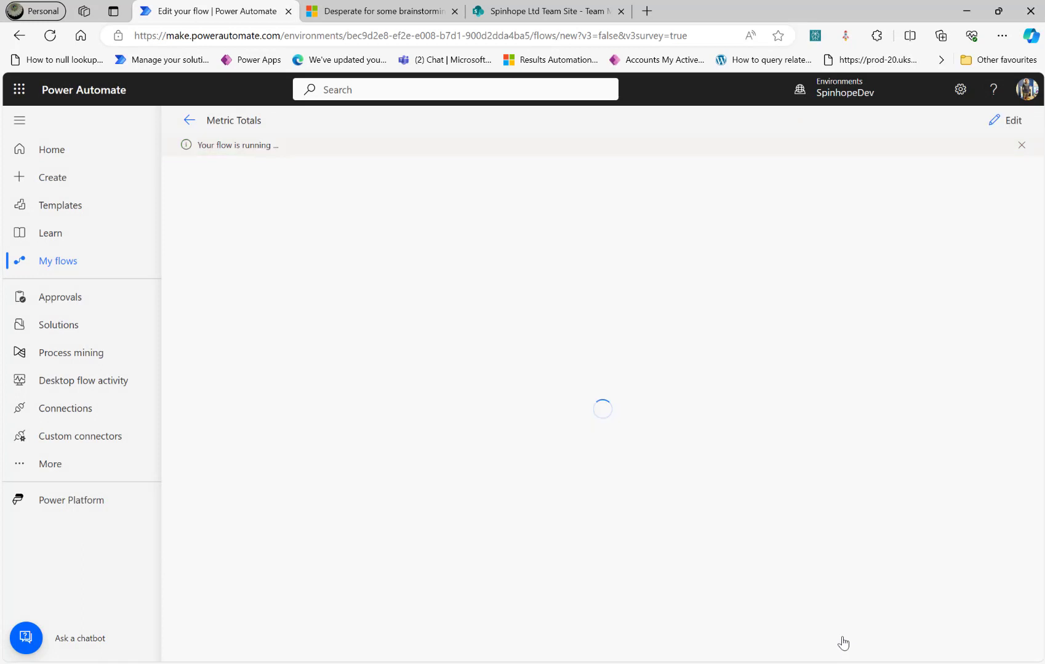
# Check the SharePoint Team Metrics list, and expand the flow run's nested loops to show the first iteration's Each Month Total.
pyautogui.click(493, 11)
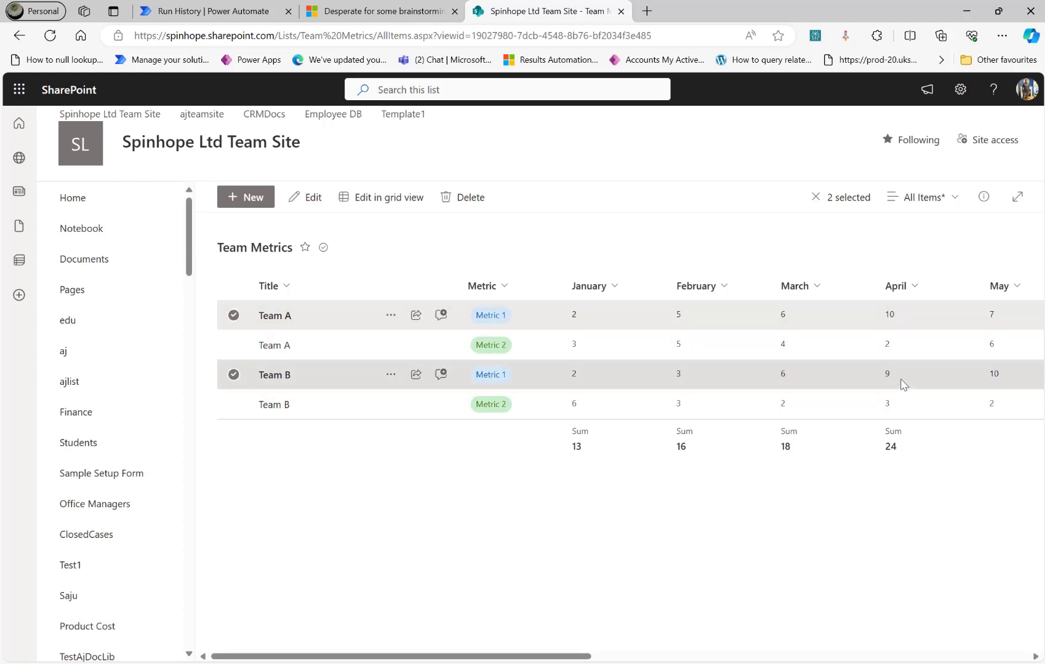
pyautogui.click(185, 10)
pyautogui.scroll(-1, 855, 491)
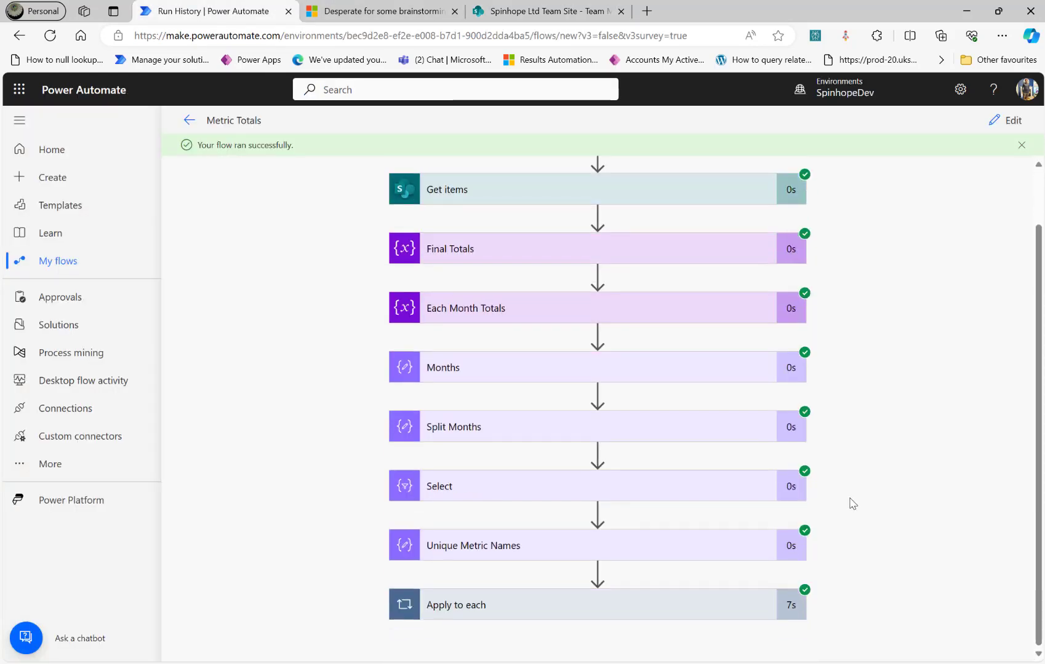
pyautogui.click(598, 602)
pyautogui.scroll(-4, 494, 581)
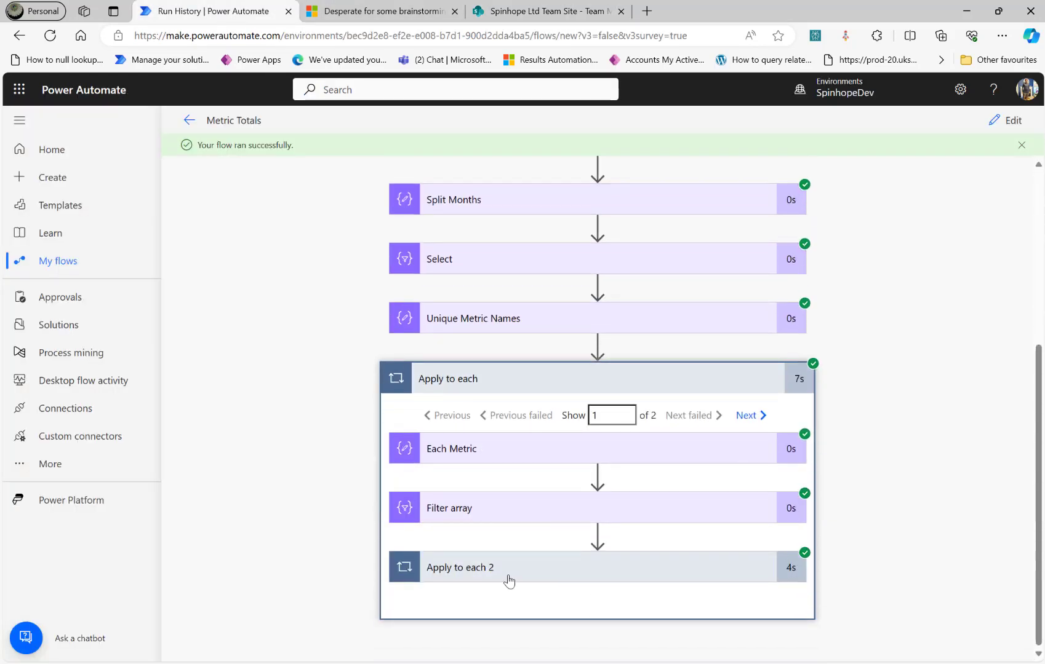
pyautogui.click(616, 574)
pyautogui.scroll(-5, 615, 574)
pyautogui.click(549, 543)
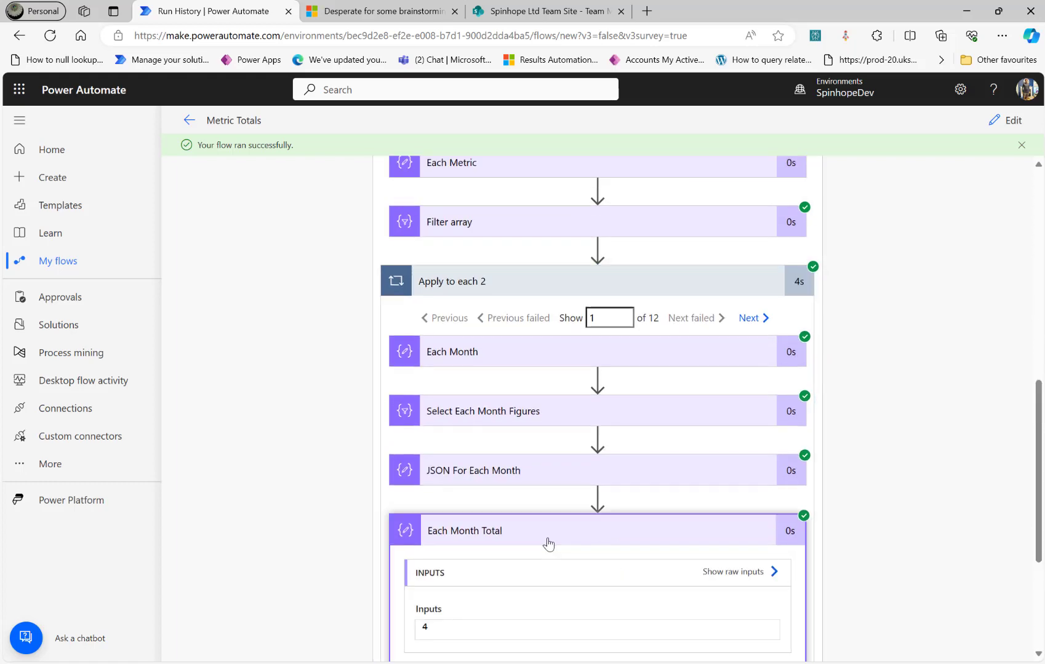
# Examine Each Month Total in iterations 2 and 3 of the Apply to each 2 loop.
pyautogui.click(748, 317)
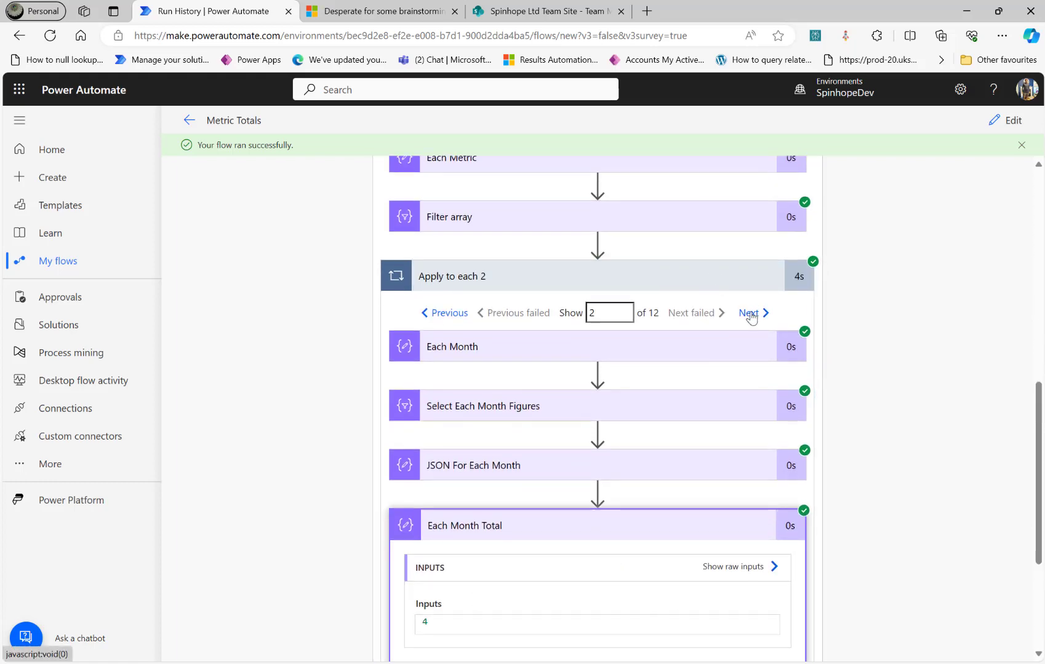
pyautogui.scroll(-4, 258, 392)
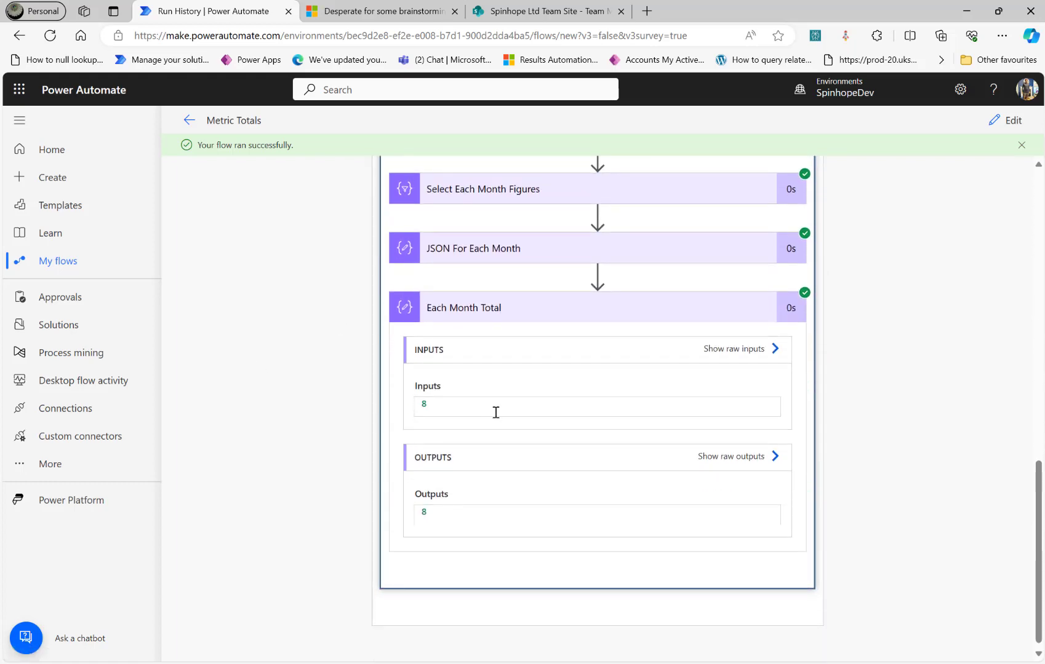
pyautogui.scroll(4, 252, 362)
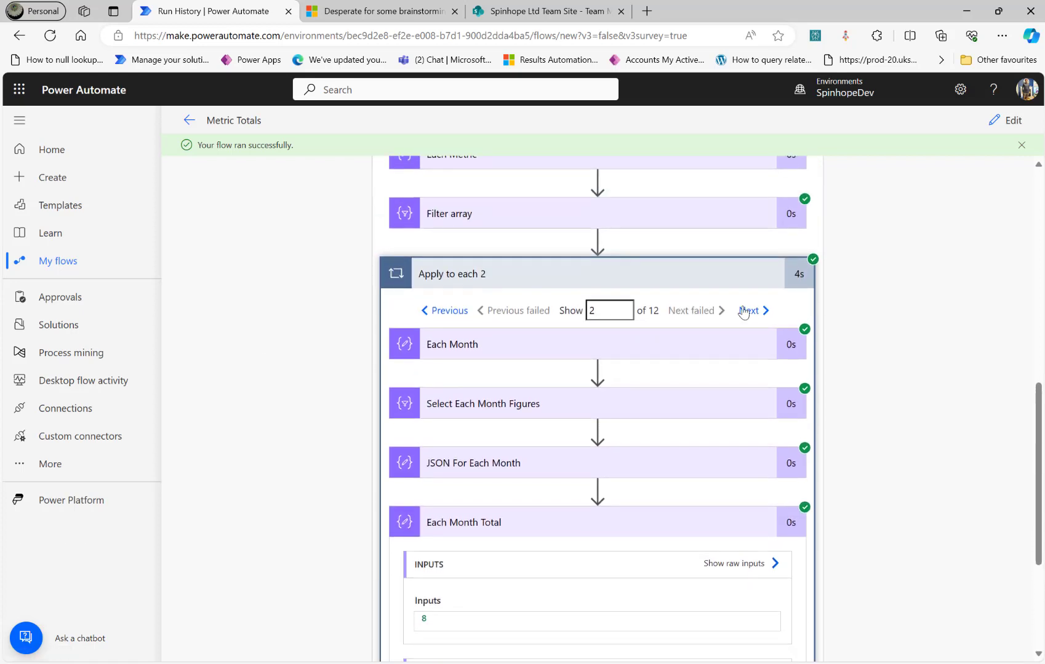
pyautogui.click(747, 310)
pyautogui.scroll(-3, 299, 423)
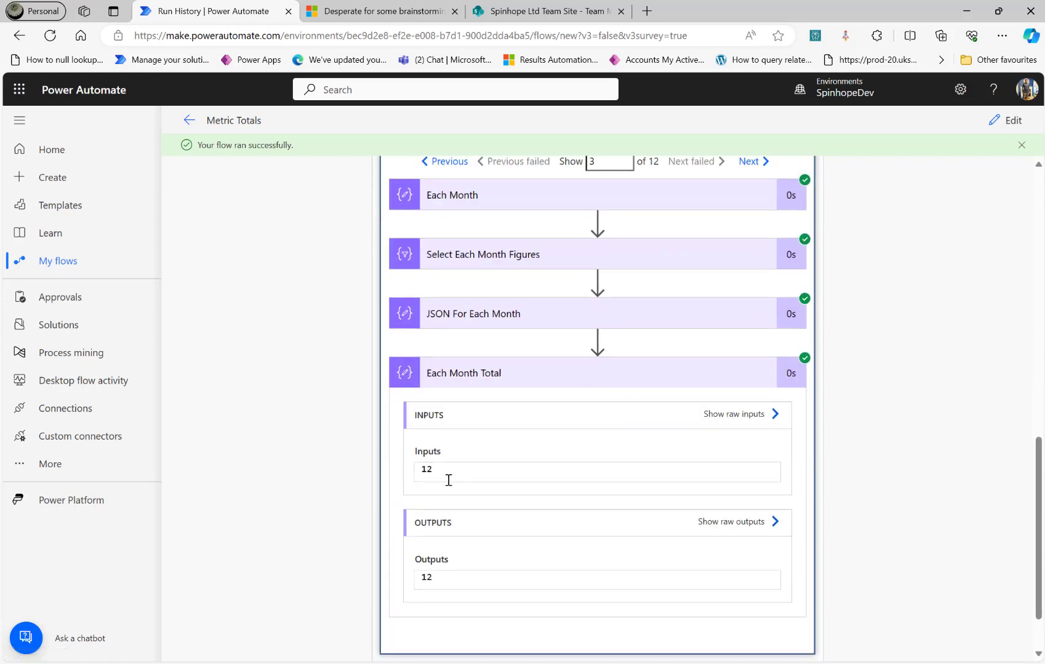
# Check the Metric 1 figures in the SharePoint Team Metrics list against Each Month and Each Month Total in iteration 4 of Apply to each 2.
pyautogui.click(539, 24)
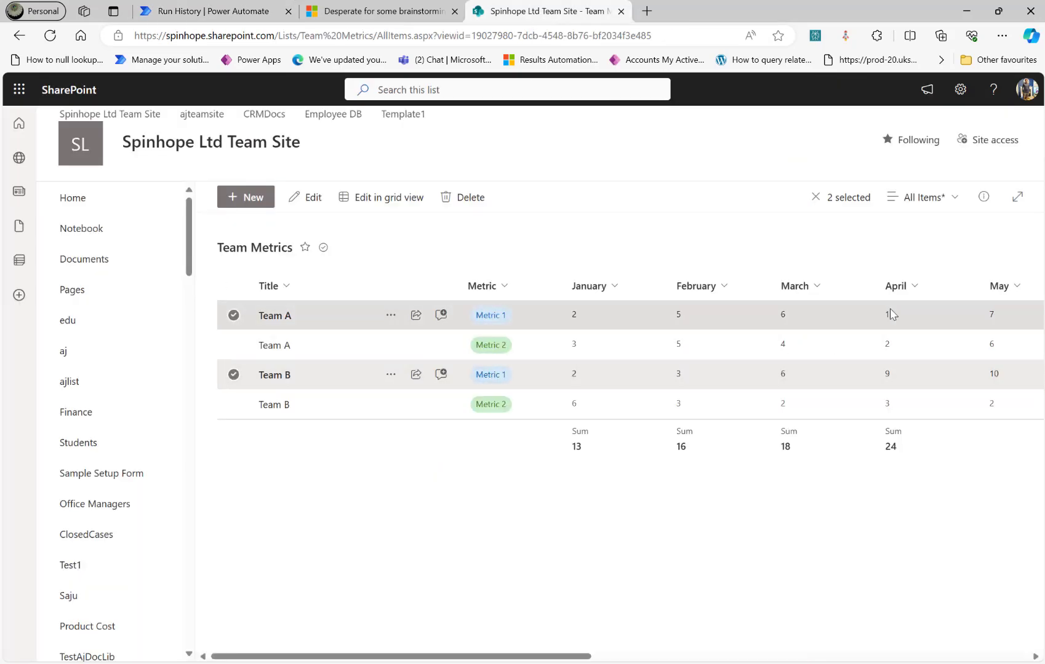
pyautogui.click(250, 13)
pyautogui.scroll(3, 725, 382)
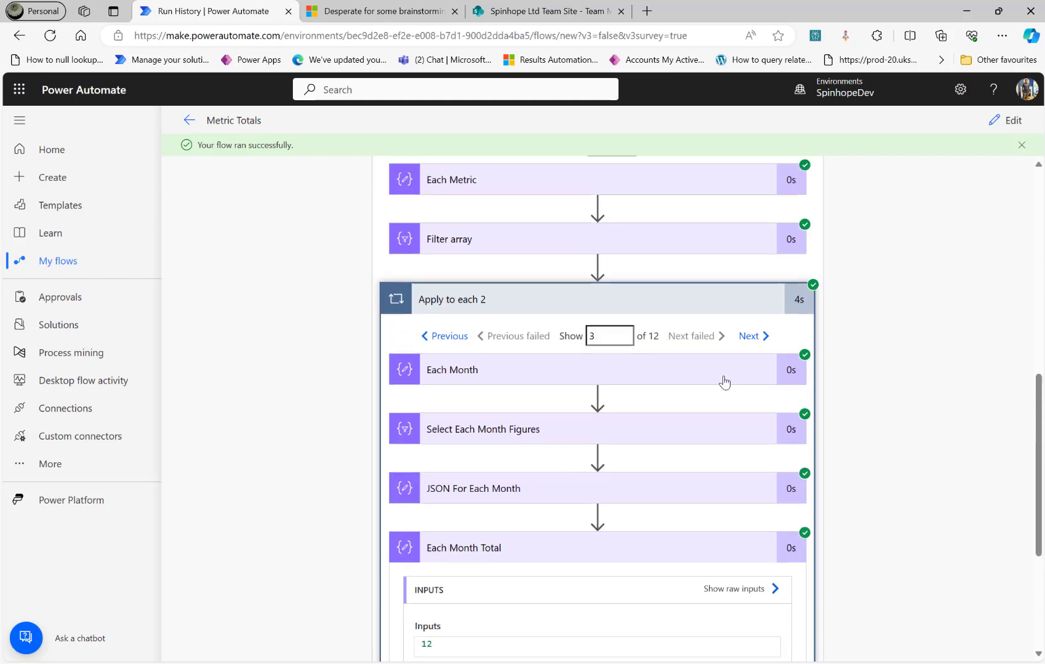
pyautogui.click(756, 356)
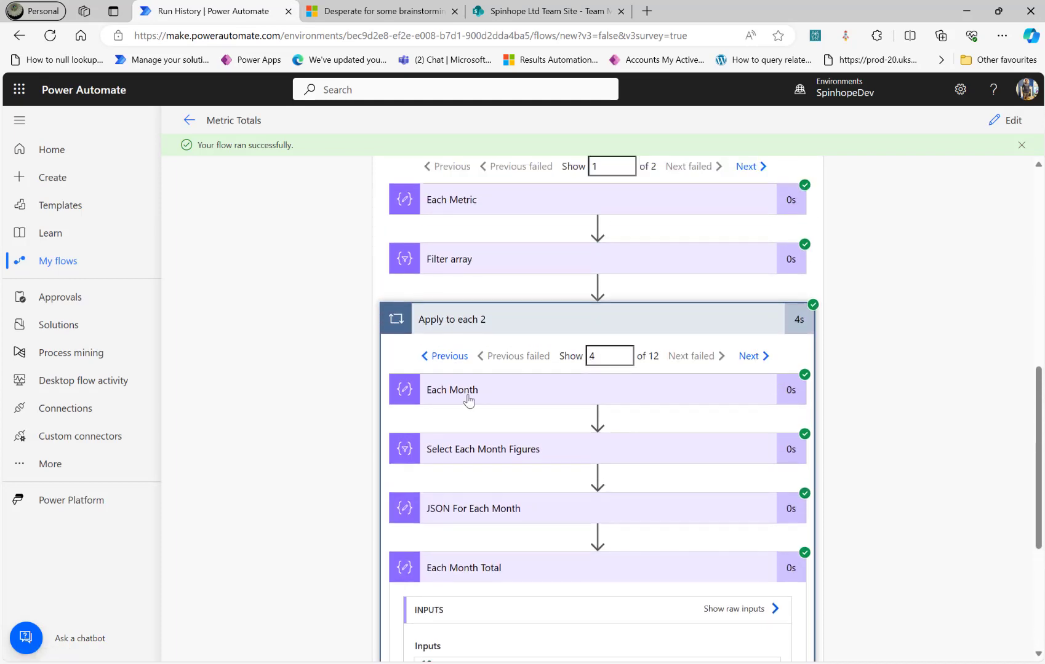
pyautogui.click(469, 401)
pyautogui.scroll(-6, 265, 472)
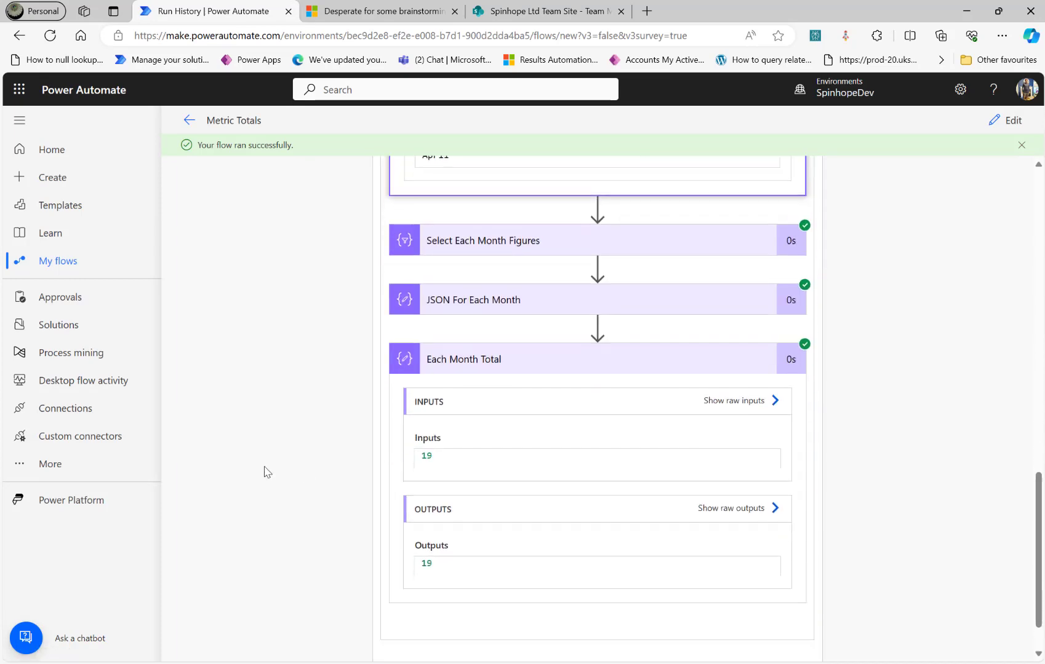
pyautogui.scroll(-1, 266, 472)
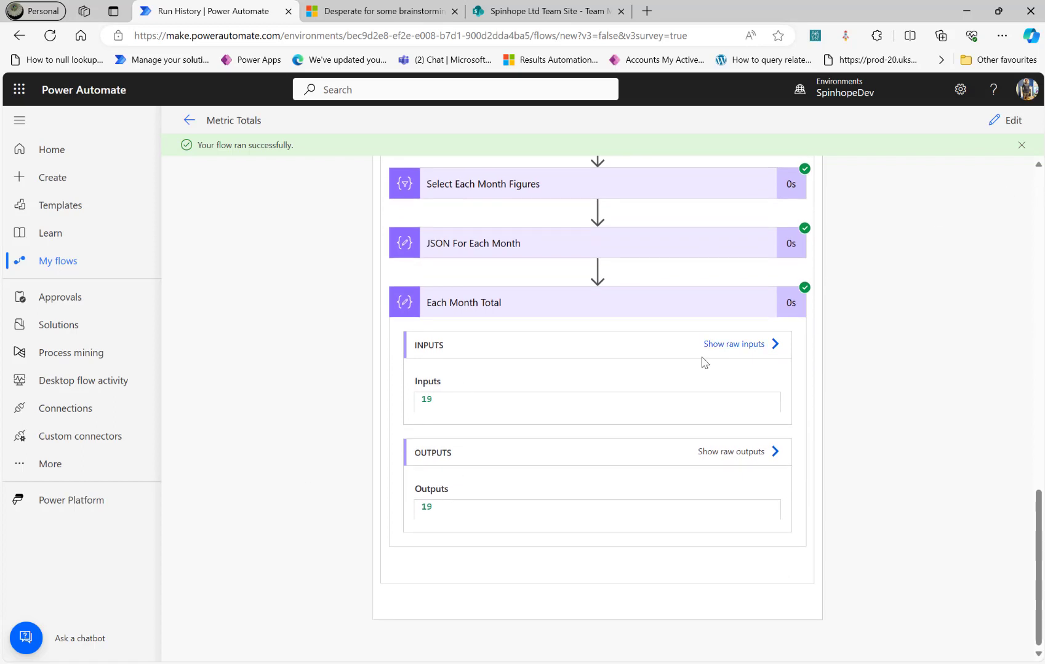
# Edit the flow and add a Compose action named JSON Total For Each Month after Each Month Total inside Apply to each 2.
pyautogui.click(1002, 123)
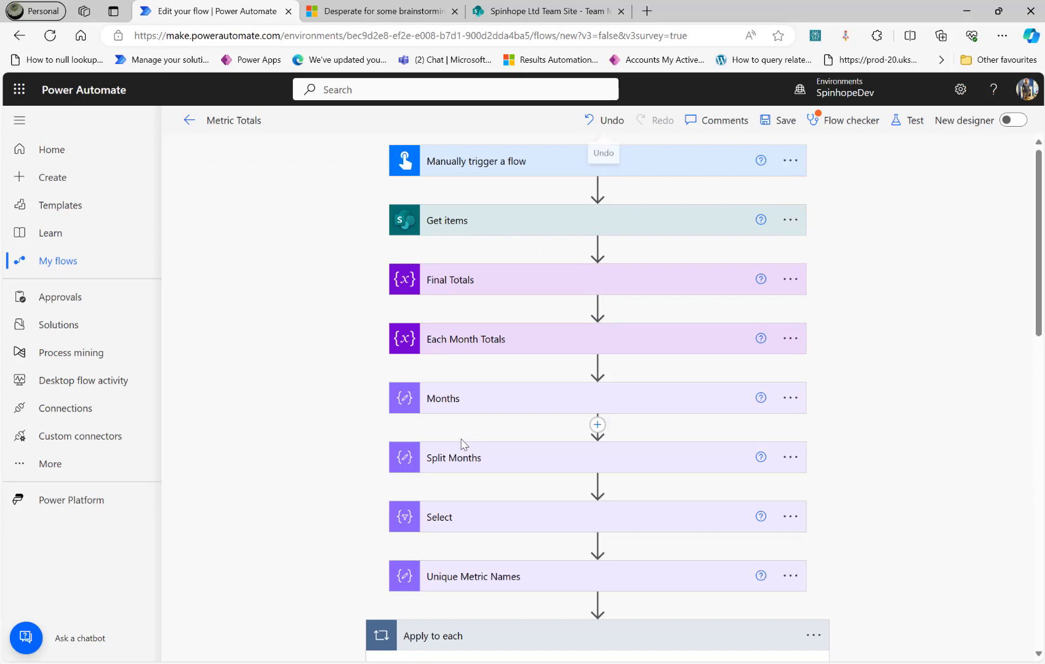
pyautogui.scroll(-8, 369, 591)
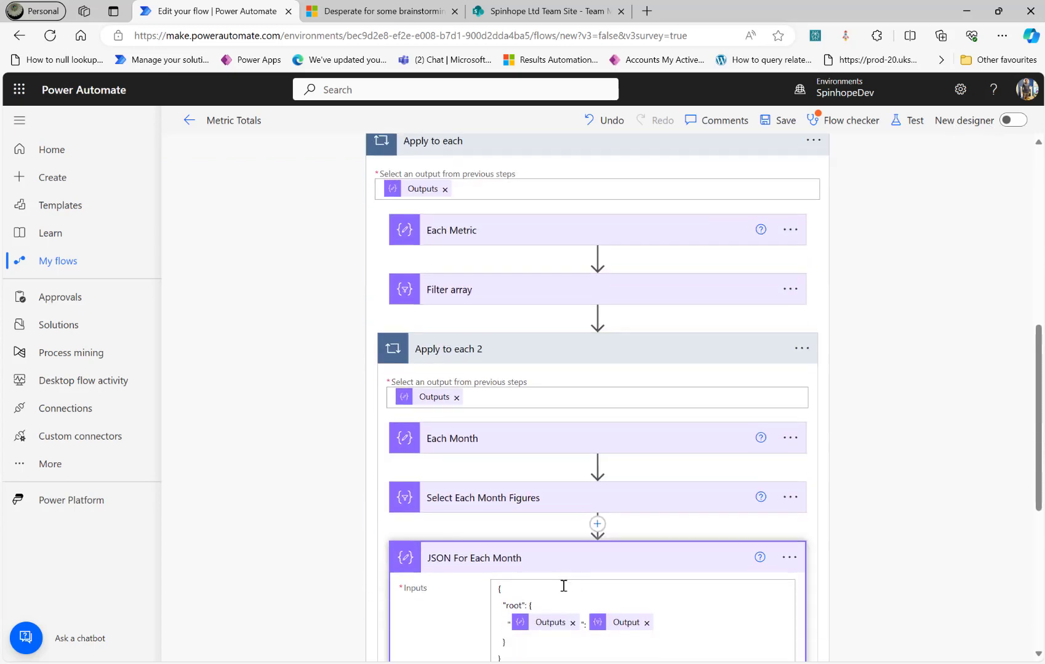
pyautogui.scroll(-6, 563, 586)
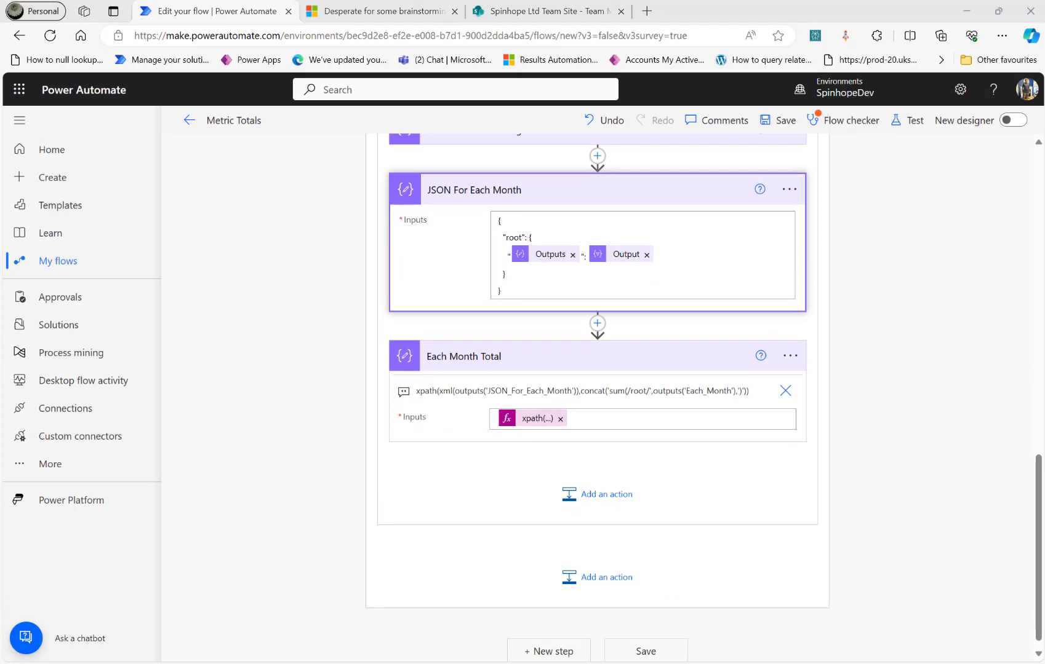
pyautogui.click(600, 494)
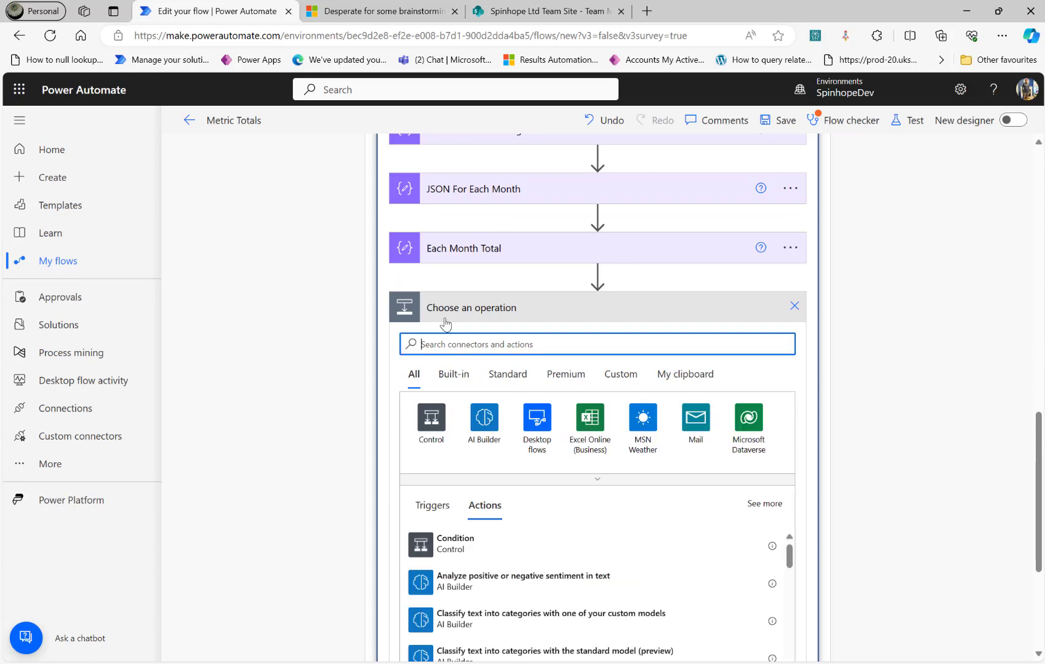
pyautogui.write('copose')
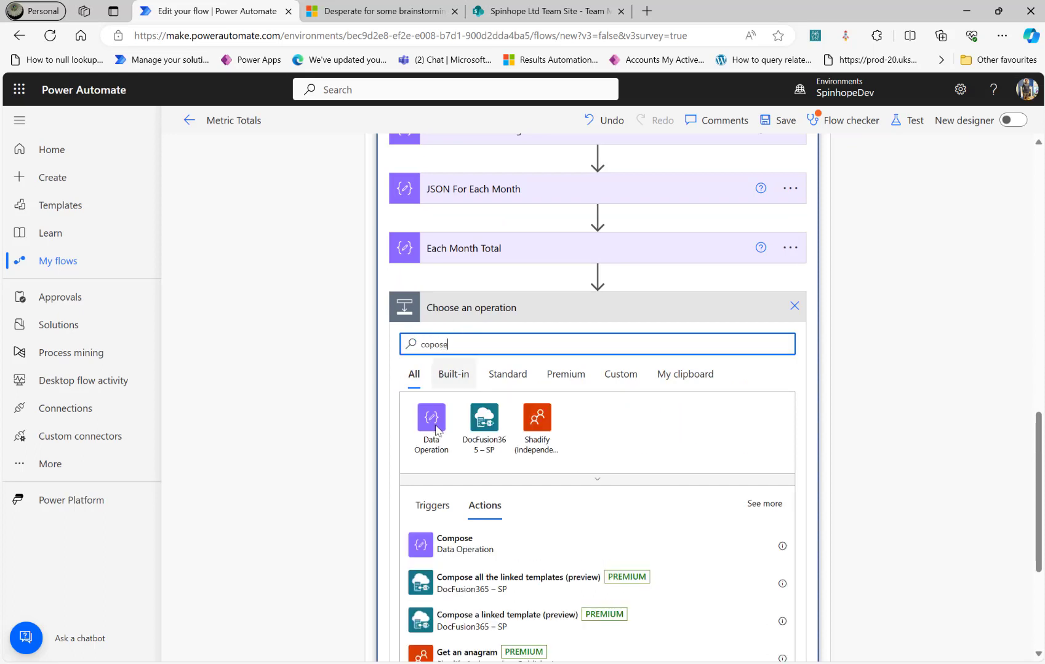
pyautogui.click(446, 553)
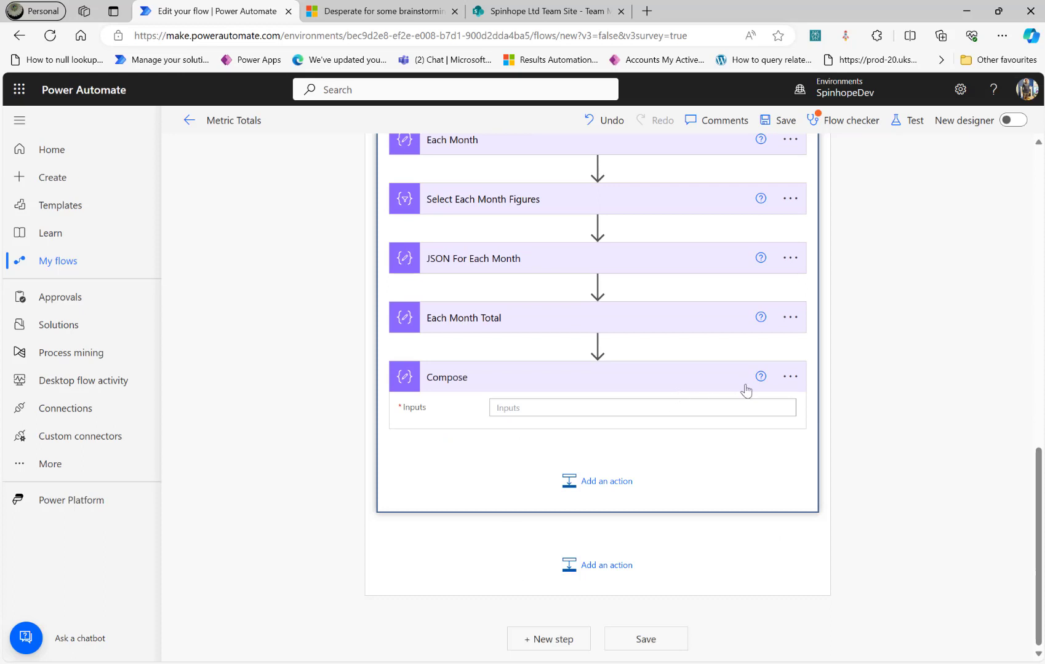
pyautogui.click(789, 377)
pyautogui.click(851, 426)
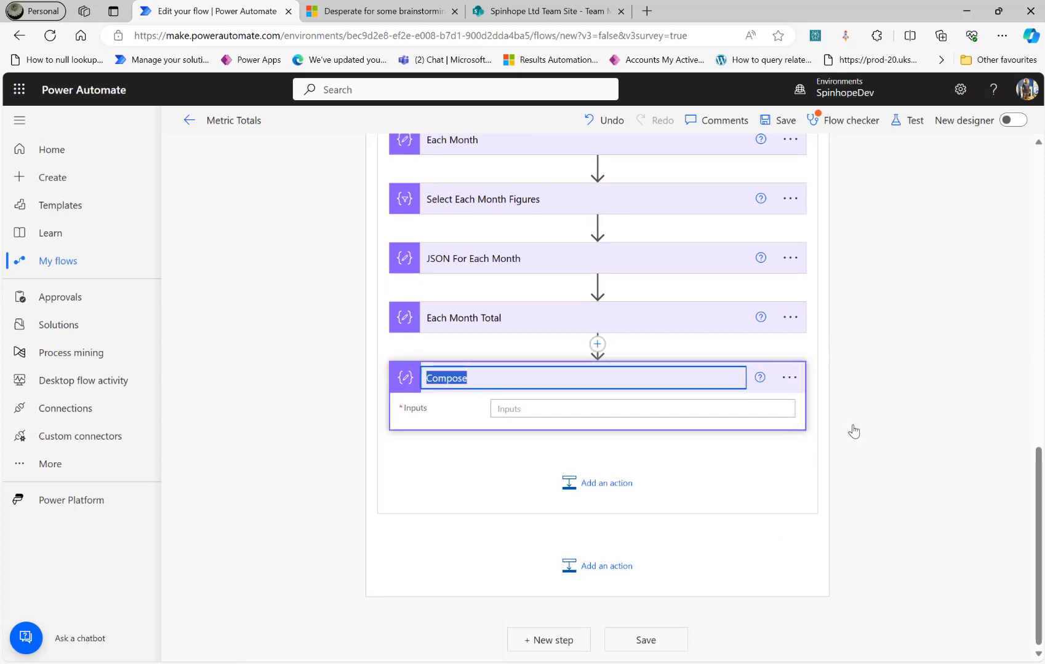
pyautogui.write('JSON Total For Each Month')
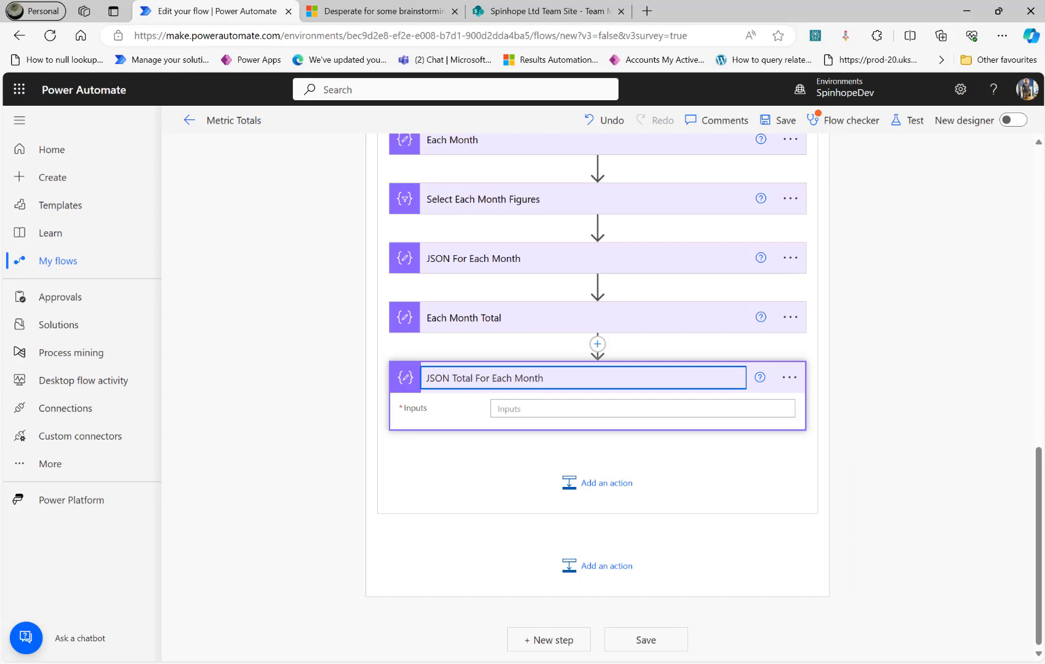
# Set the JSON Total For Each Month input to the quoted Each Month output, a colon and the quoted Each Month Total output.
pyautogui.click(598, 407)
pyautogui.write('"Outputs":"Outputs"')
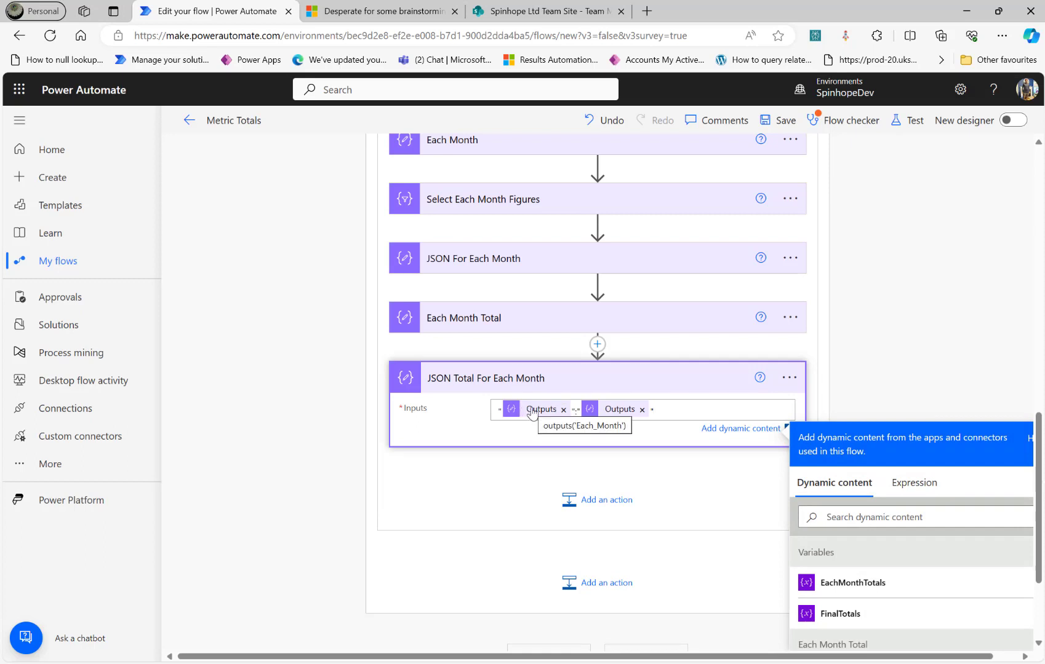
pyautogui.click(514, 149)
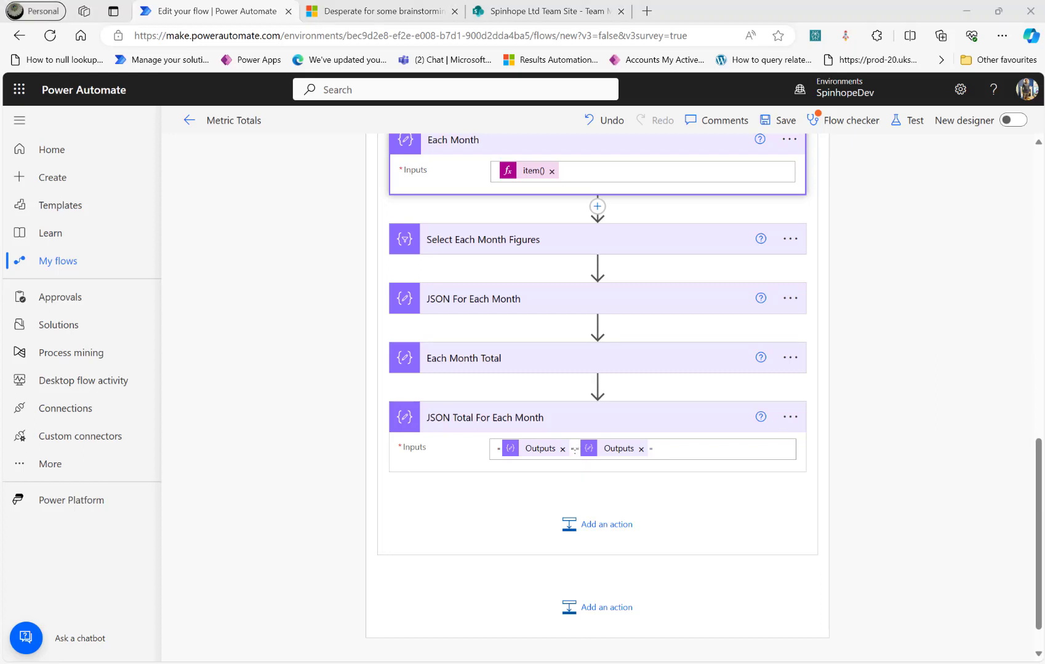
# Add an Append to string variable action after JSON Total For Each Month inside Apply to each 2.
pyautogui.click(574, 537)
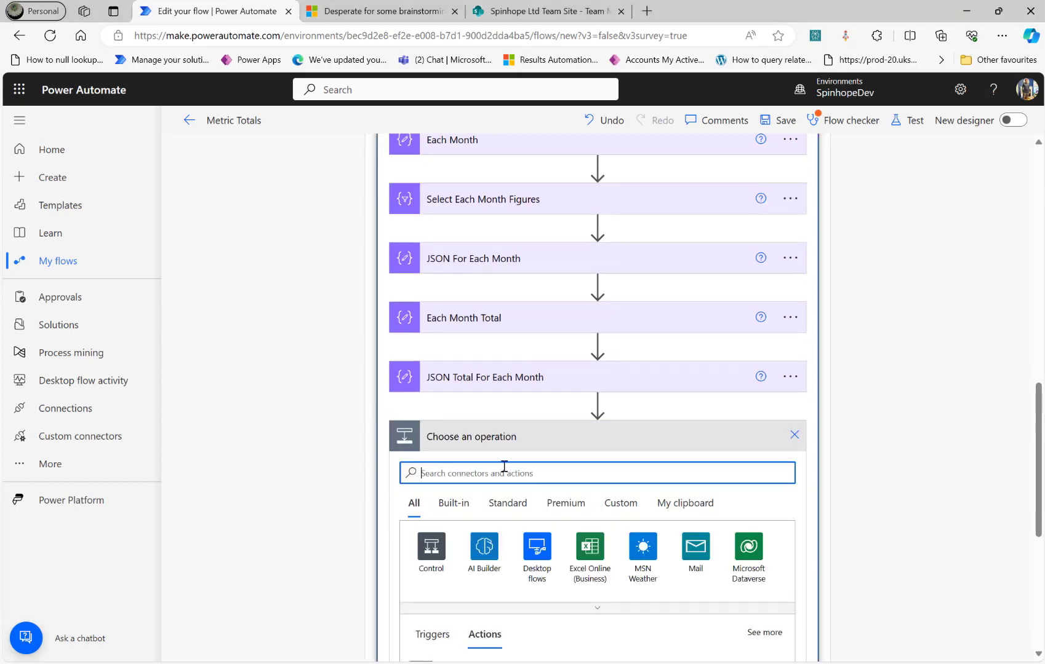
pyautogui.write('append')
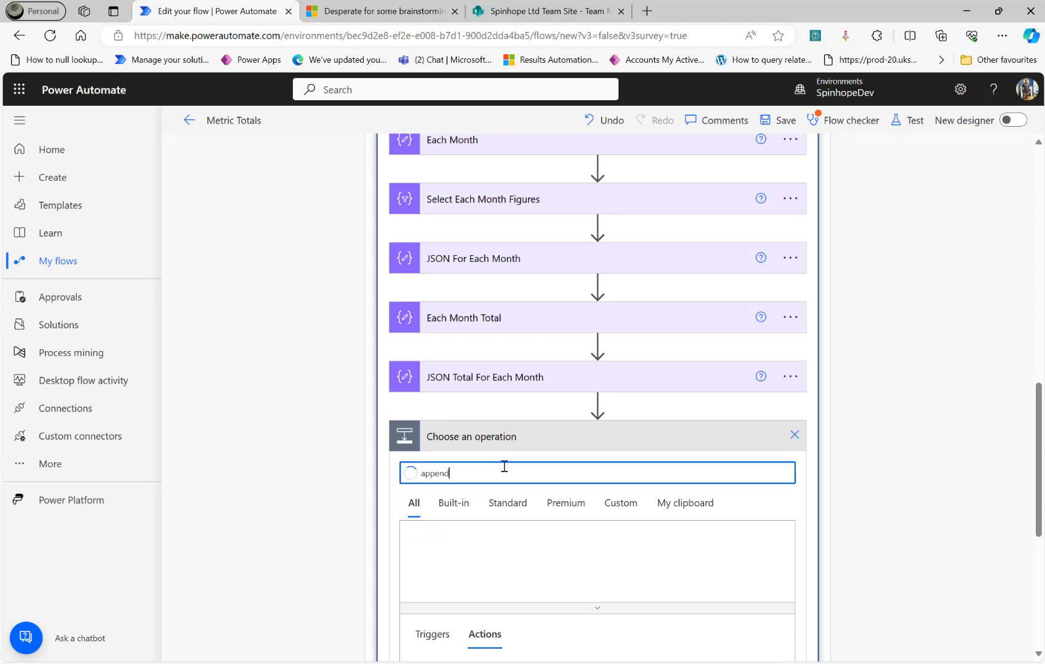
pyautogui.write(' to string')
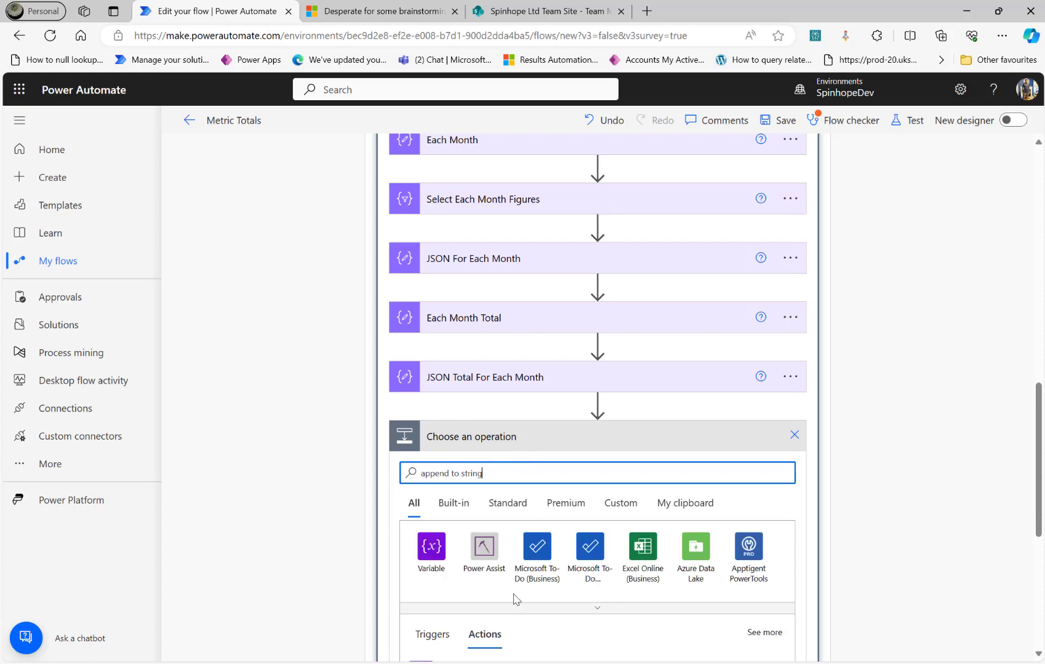
pyautogui.scroll(-2, 514, 601)
pyautogui.click(443, 526)
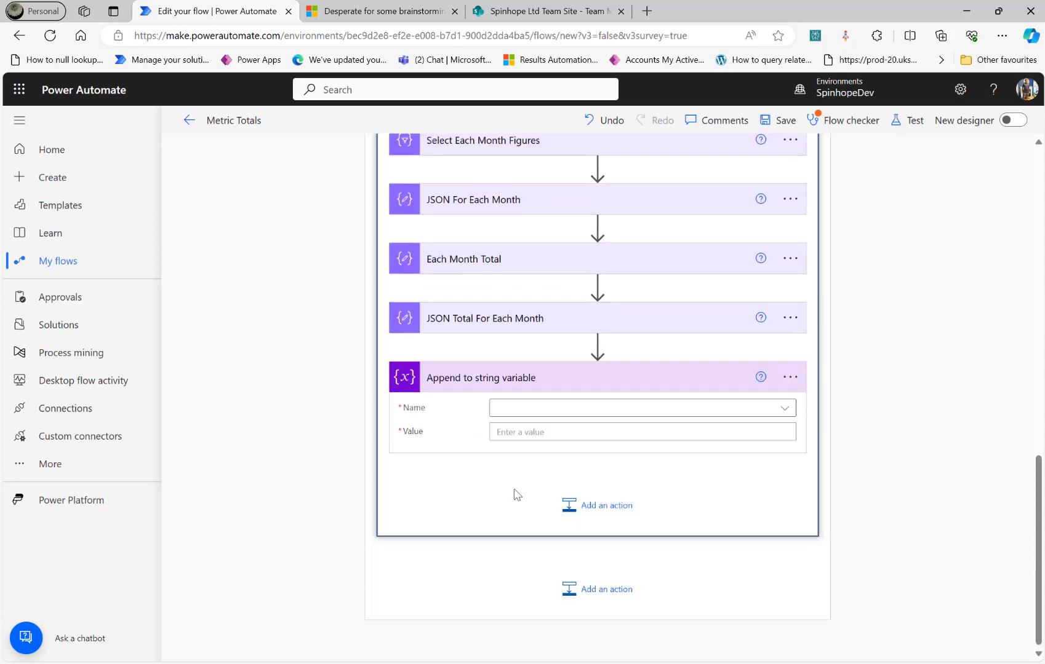
# Configure the append action to add the JSON Total For Each Month output to the EachMonthTotals variable.
pyautogui.click(541, 385)
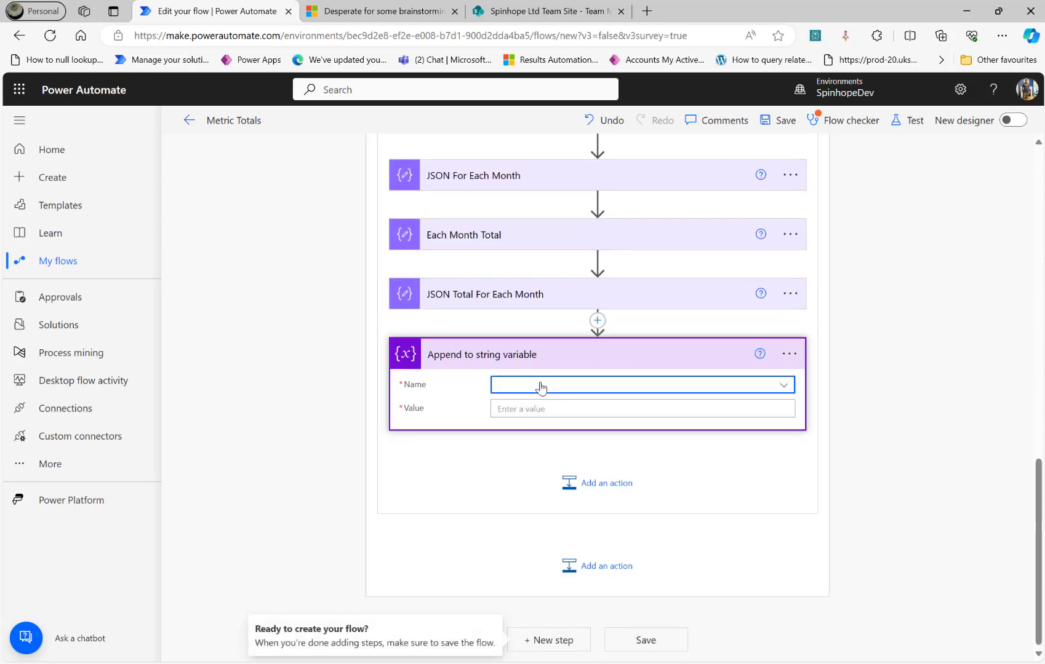
pyautogui.click(533, 426)
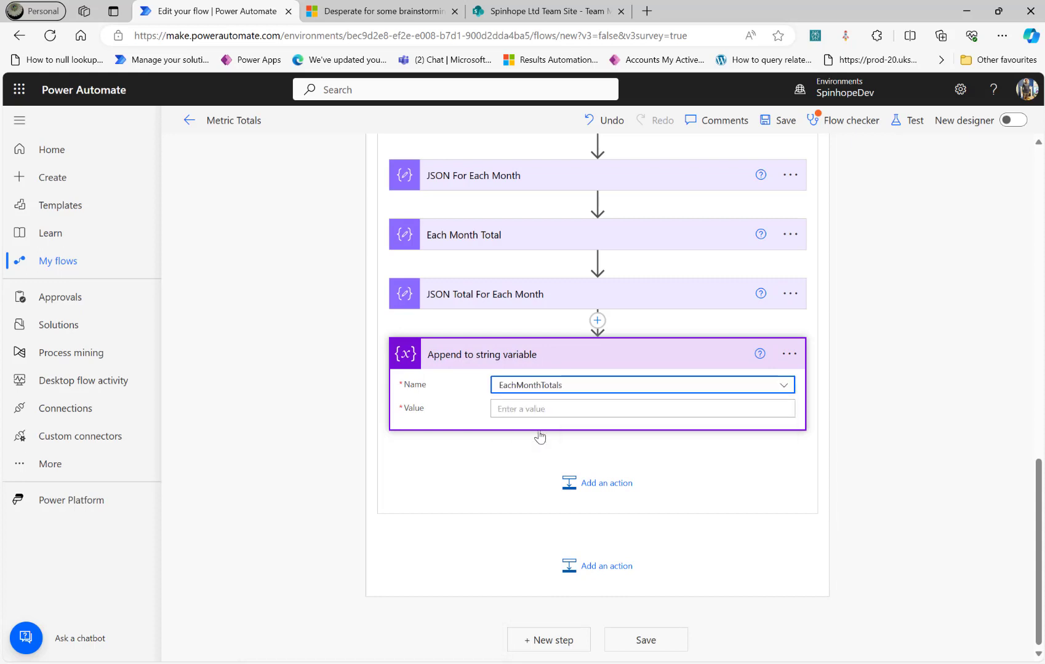
pyautogui.click(539, 408)
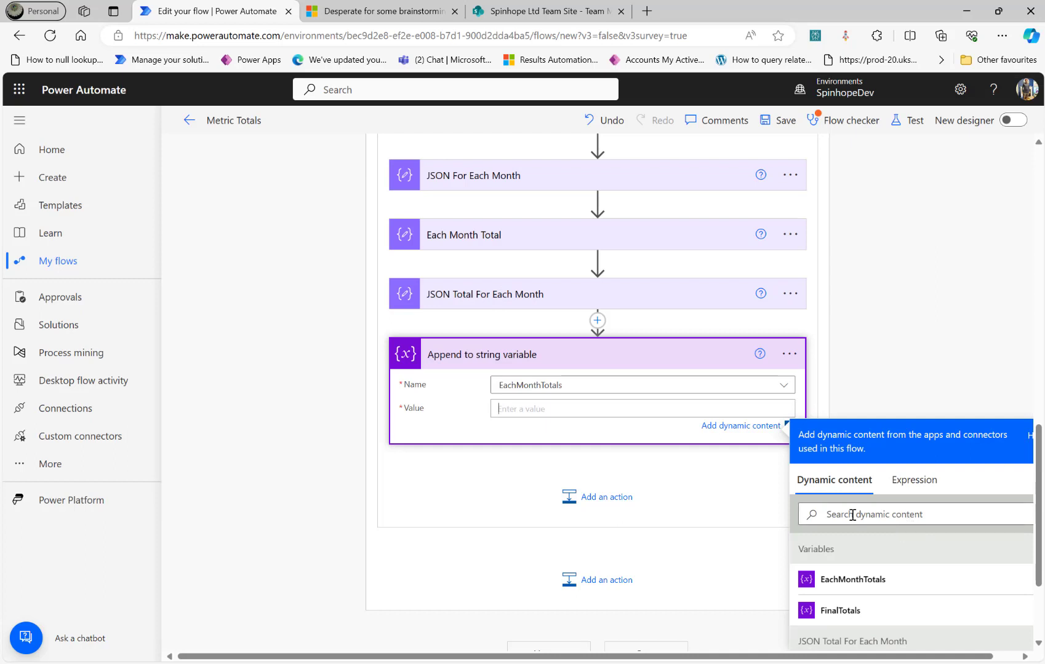
pyautogui.scroll(-1, 870, 607)
pyautogui.click(851, 609)
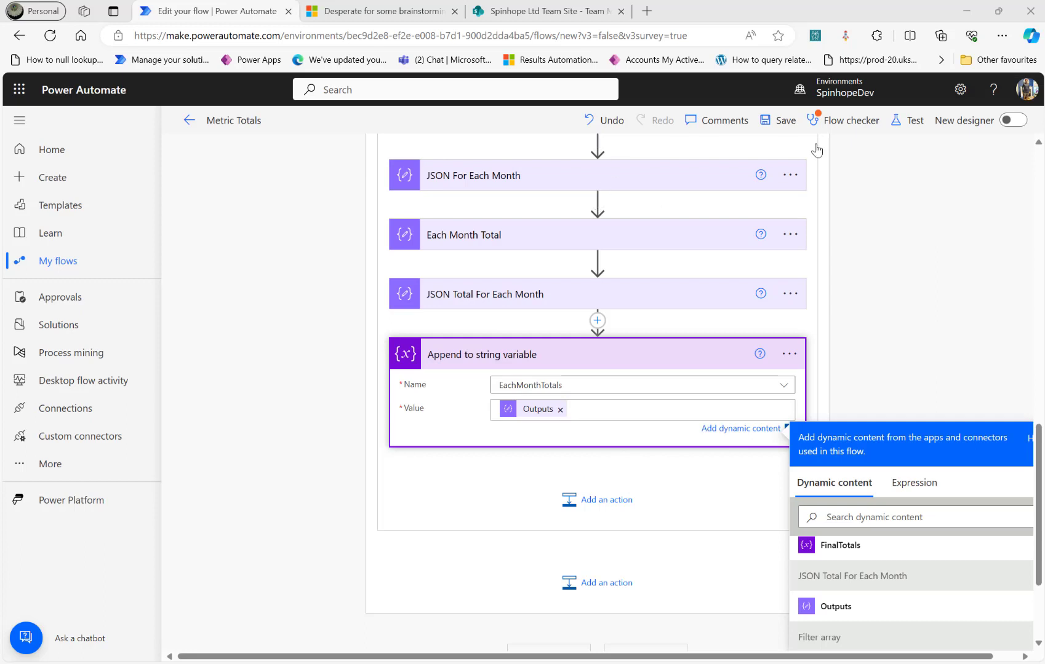
# Add a Condition after Append to string variable inside Apply to each 2, with the Each Month output as its first value.
pyautogui.click(591, 501)
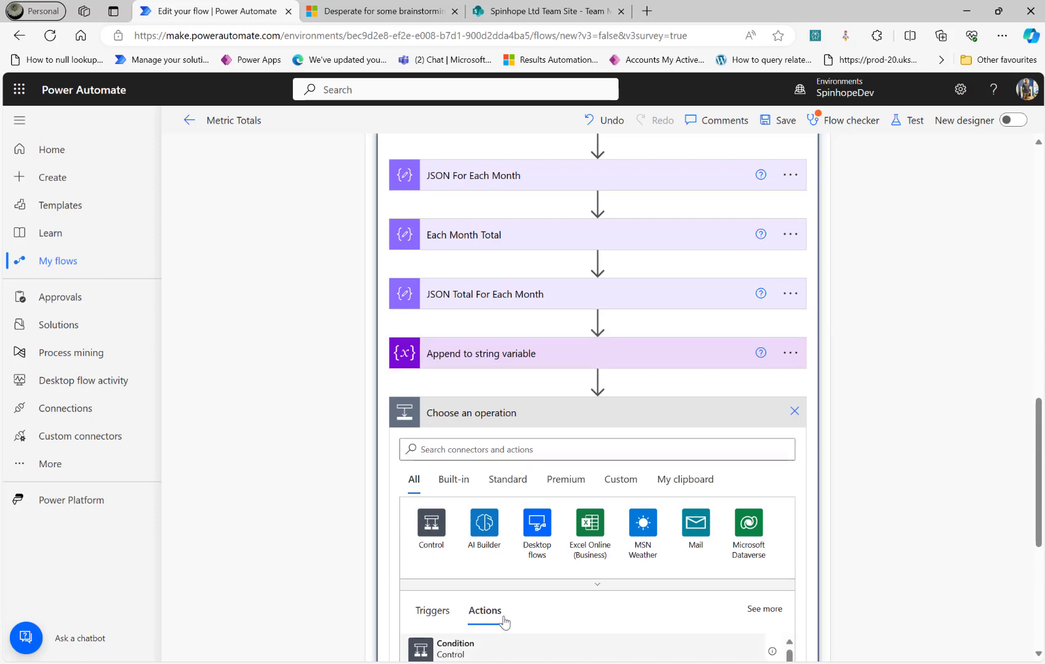
pyautogui.click(456, 644)
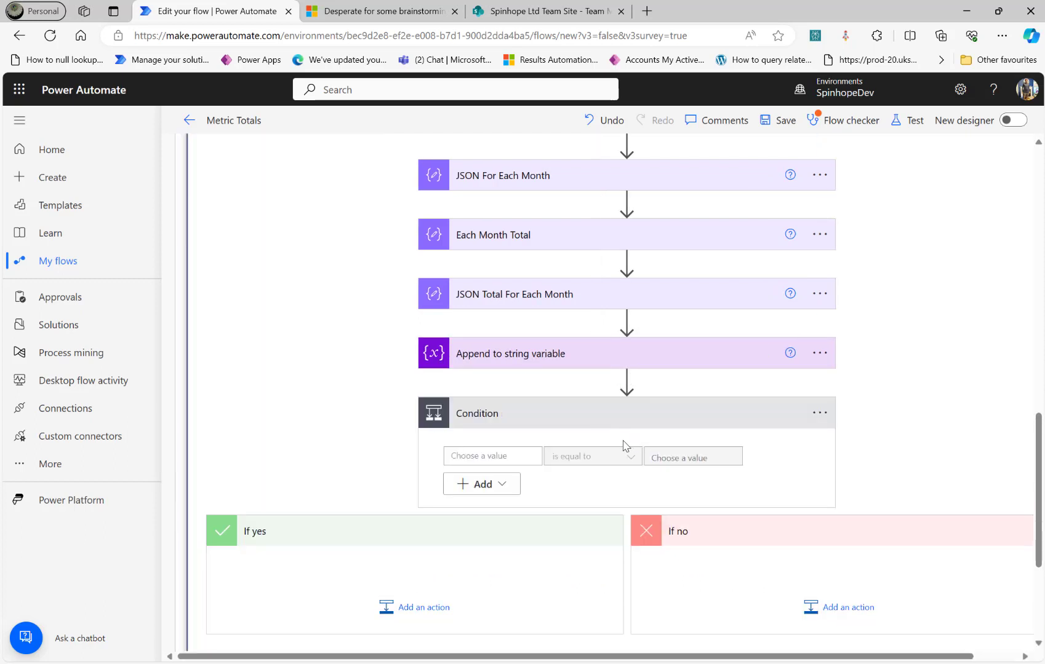
pyautogui.click(512, 458)
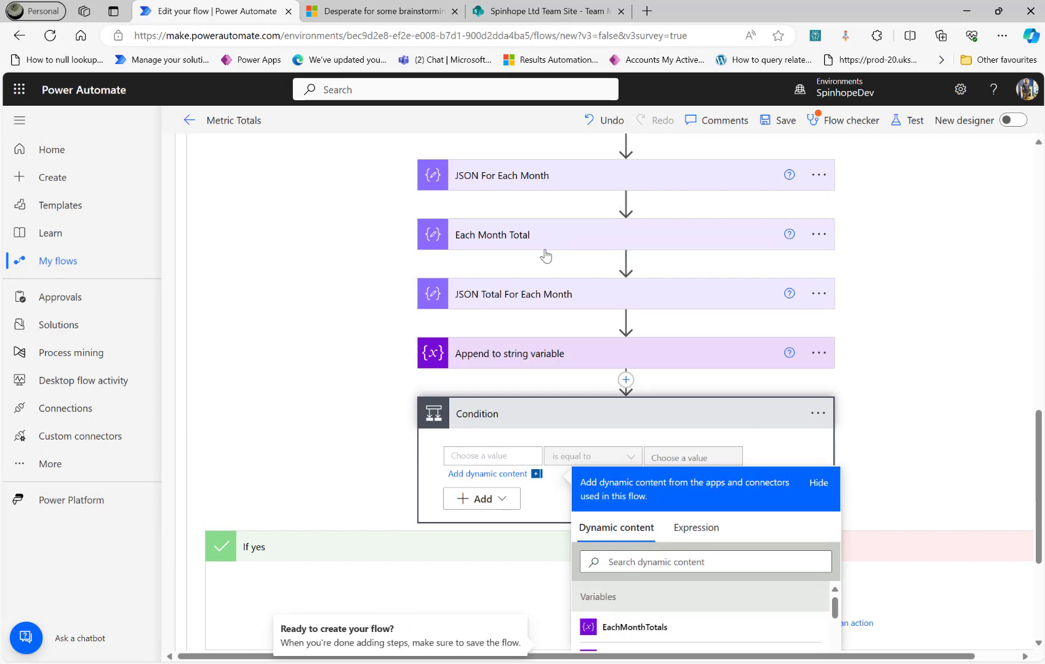
pyautogui.scroll(2, 545, 255)
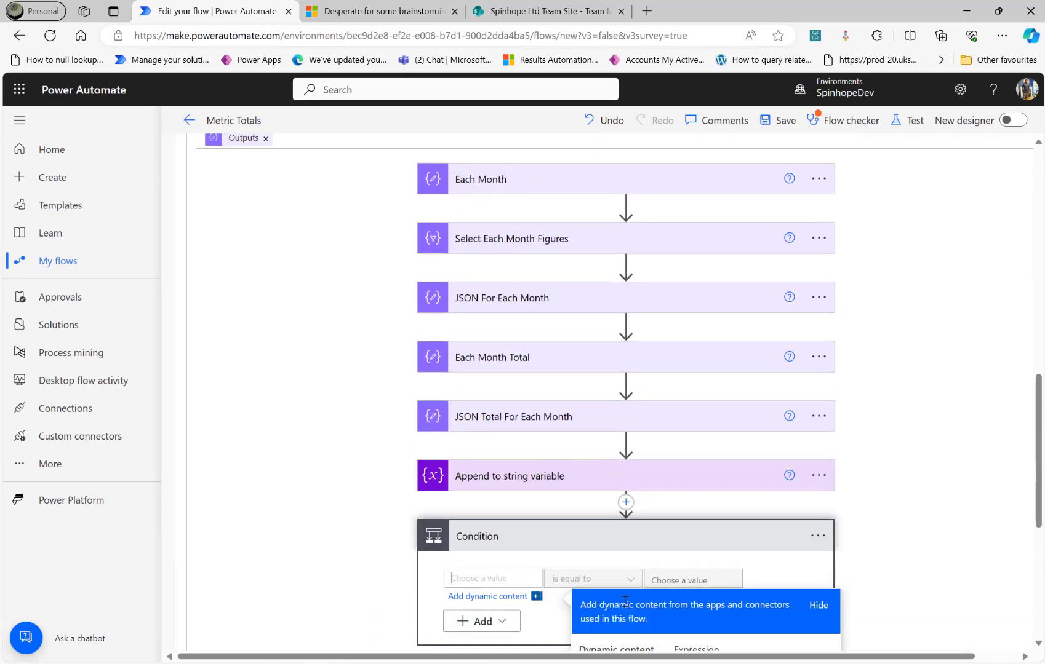
pyautogui.scroll(-3, 741, 597)
pyautogui.click(643, 521)
pyautogui.write('o')
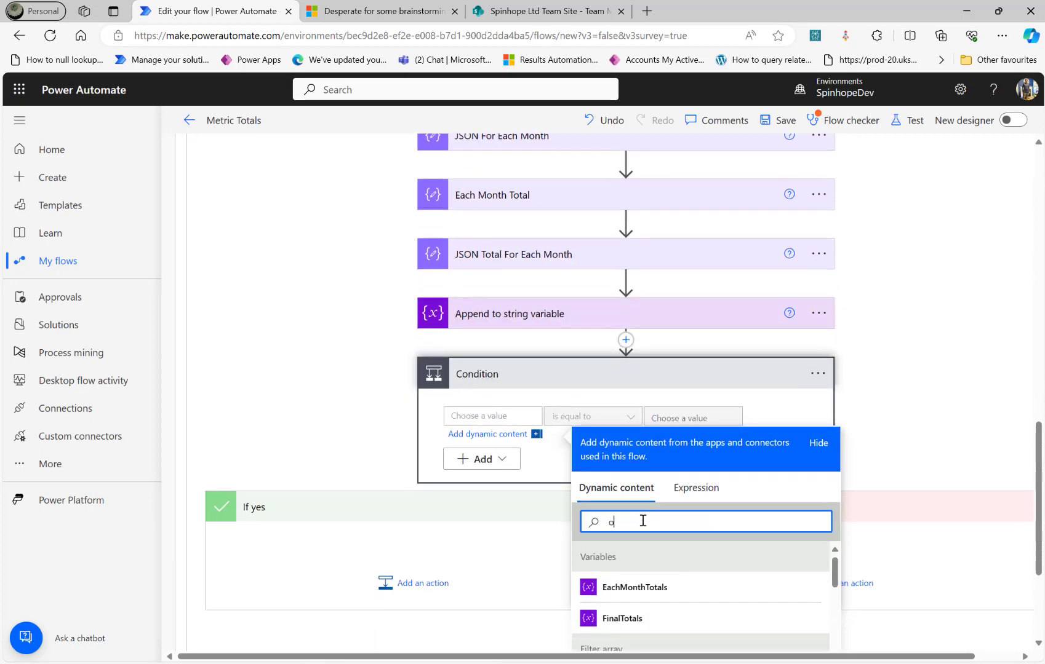
pyautogui.write('utput')
pyautogui.scroll(-3, 723, 594)
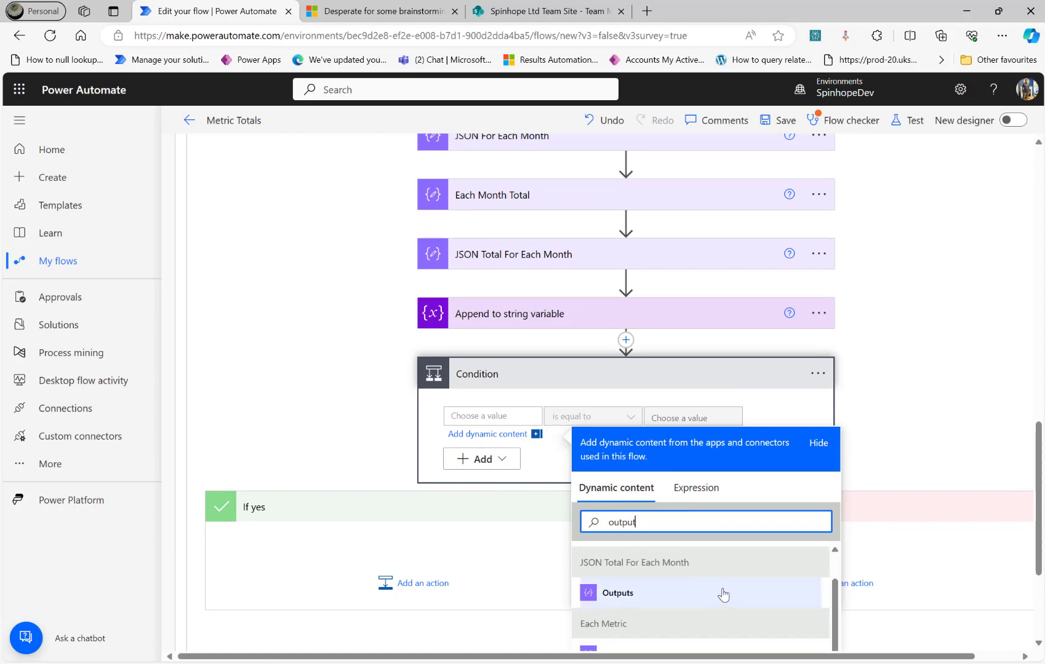
pyautogui.scroll(-5, 723, 594)
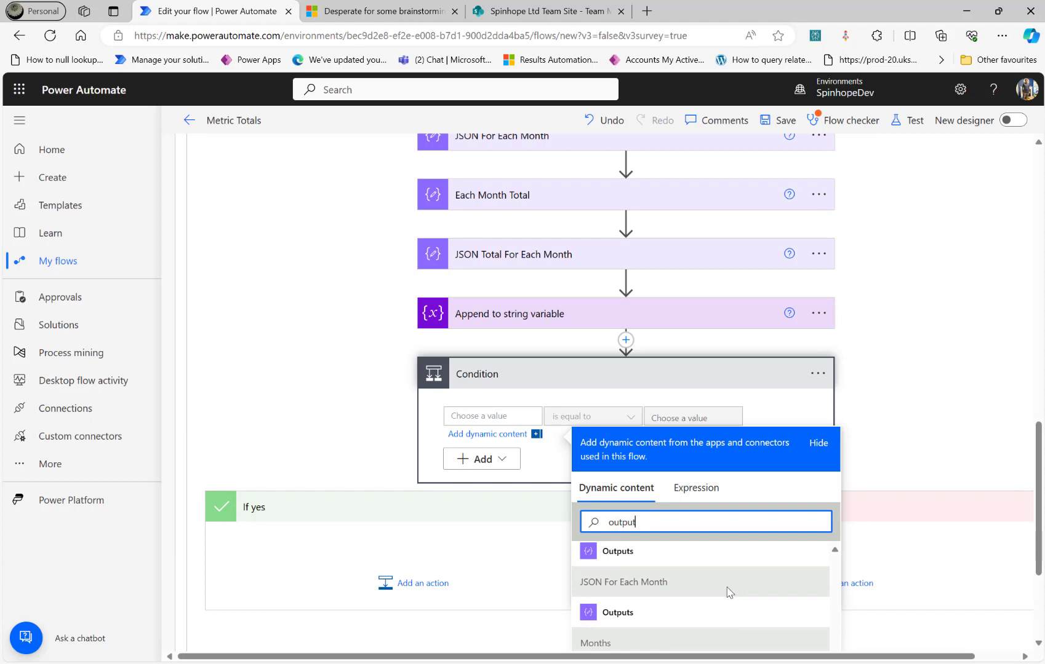
pyautogui.scroll(-2, 780, 591)
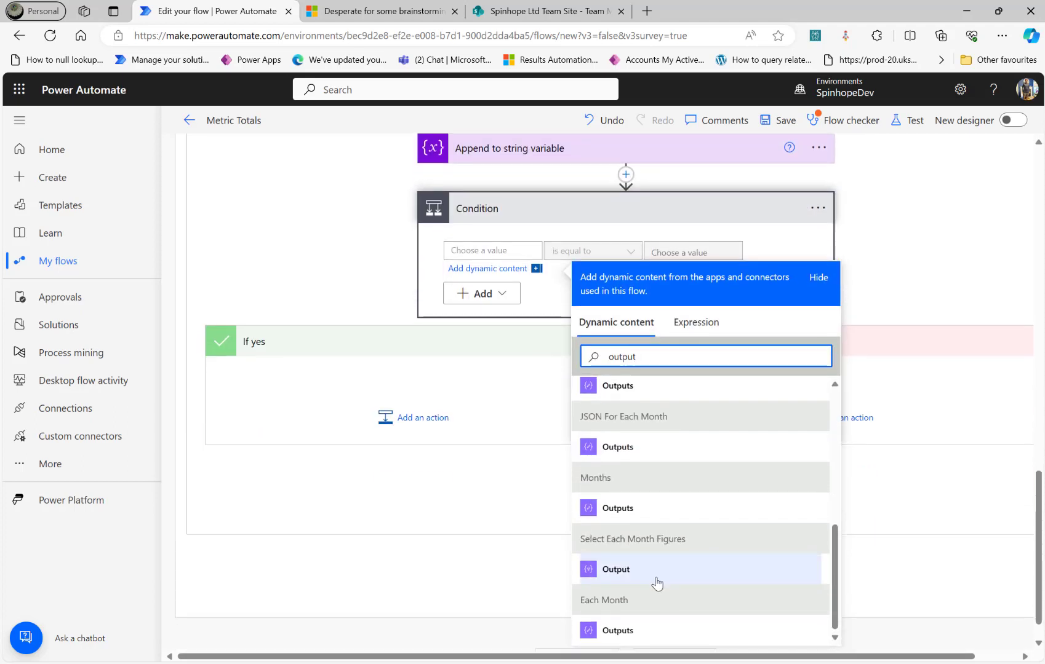
pyautogui.click(622, 631)
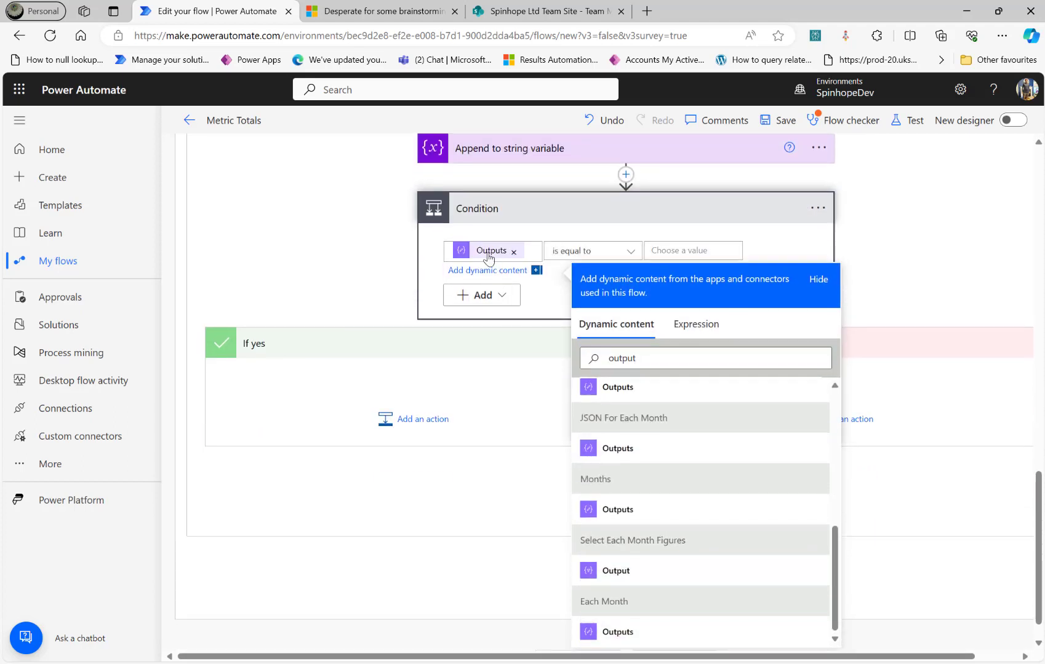
# Complete the condition so that the Each Month output is not equal to December.
pyautogui.click(679, 247)
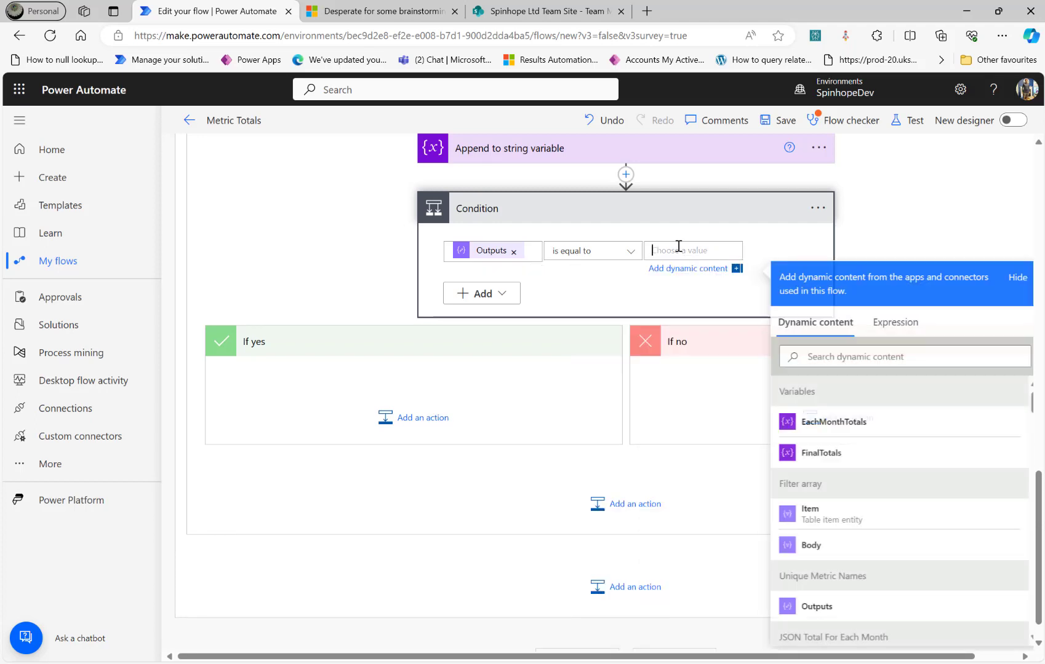
pyautogui.write('December')
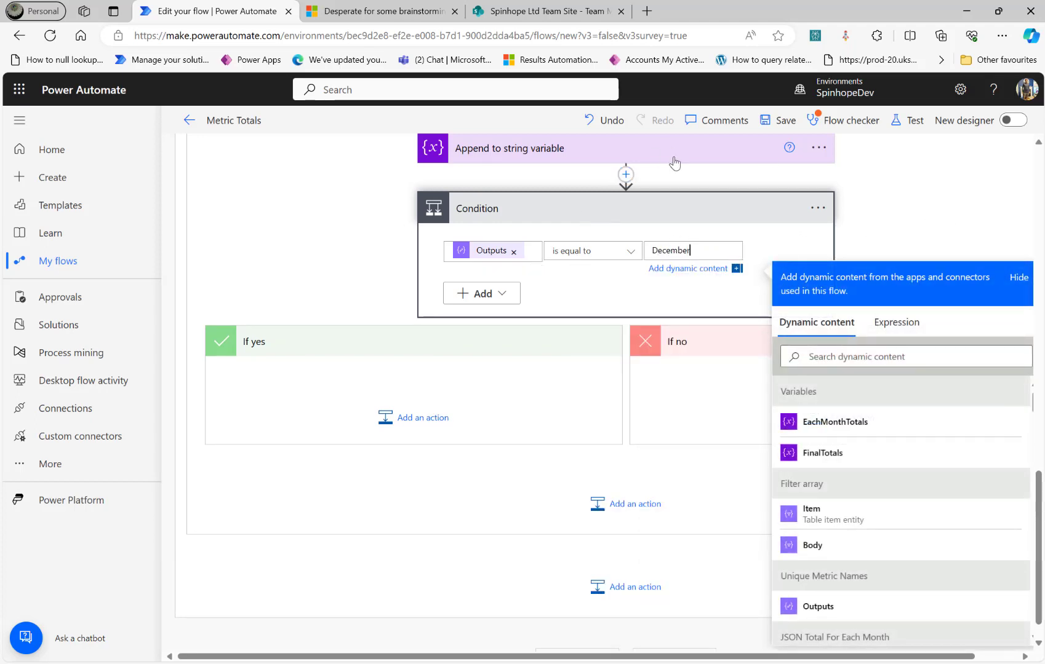
pyautogui.click(594, 250)
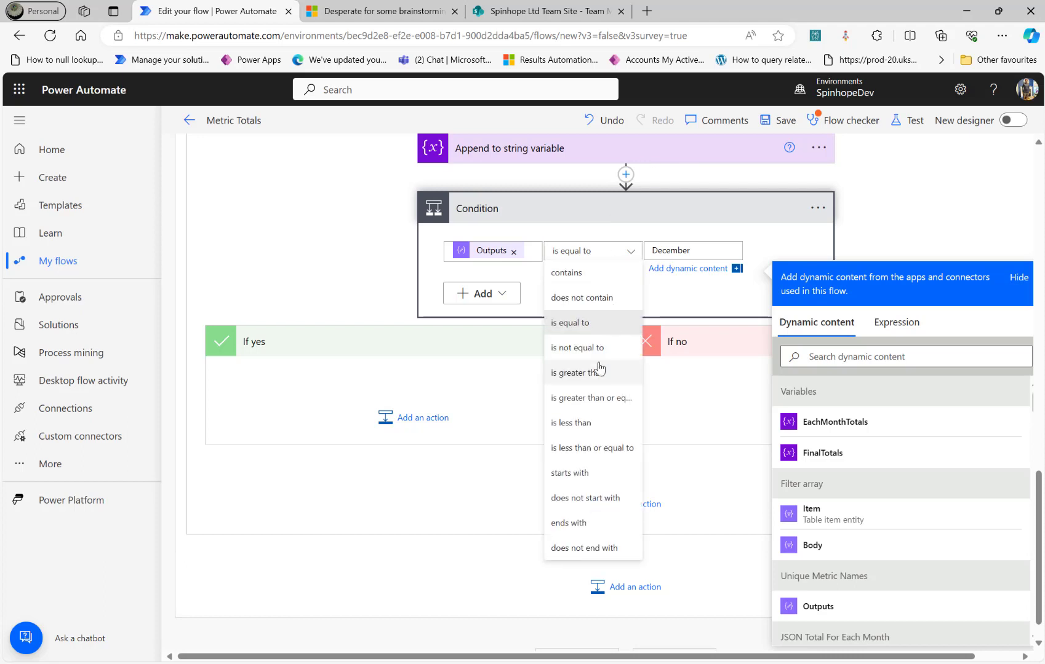
pyautogui.click(597, 342)
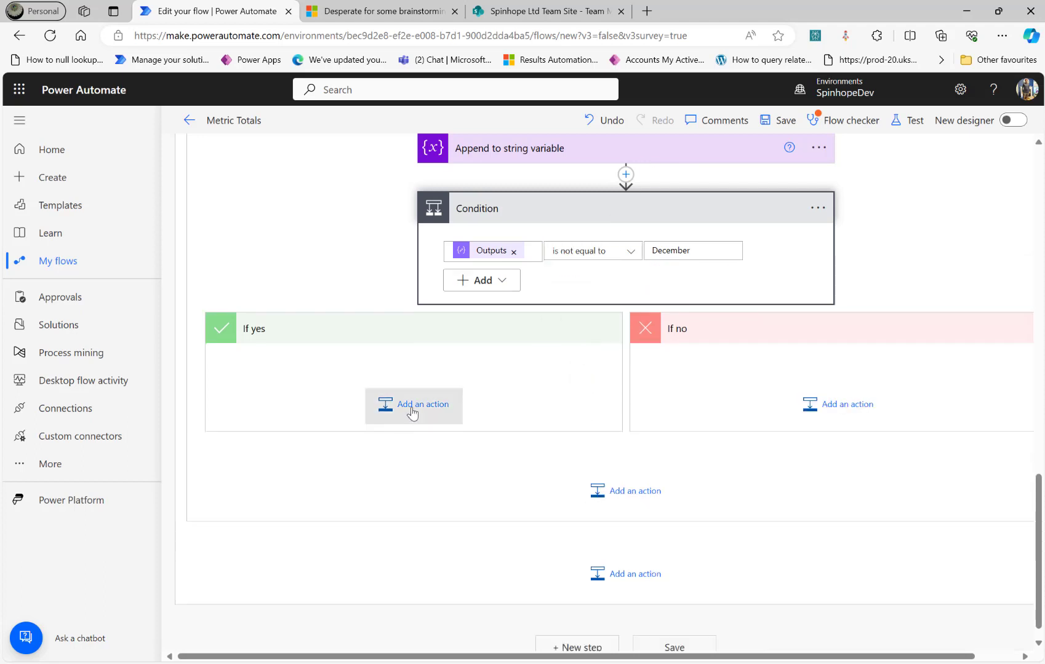
# Add an Append to string variable action in the condition's If yes branch.
pyautogui.click(412, 409)
pyautogui.click(500, 153)
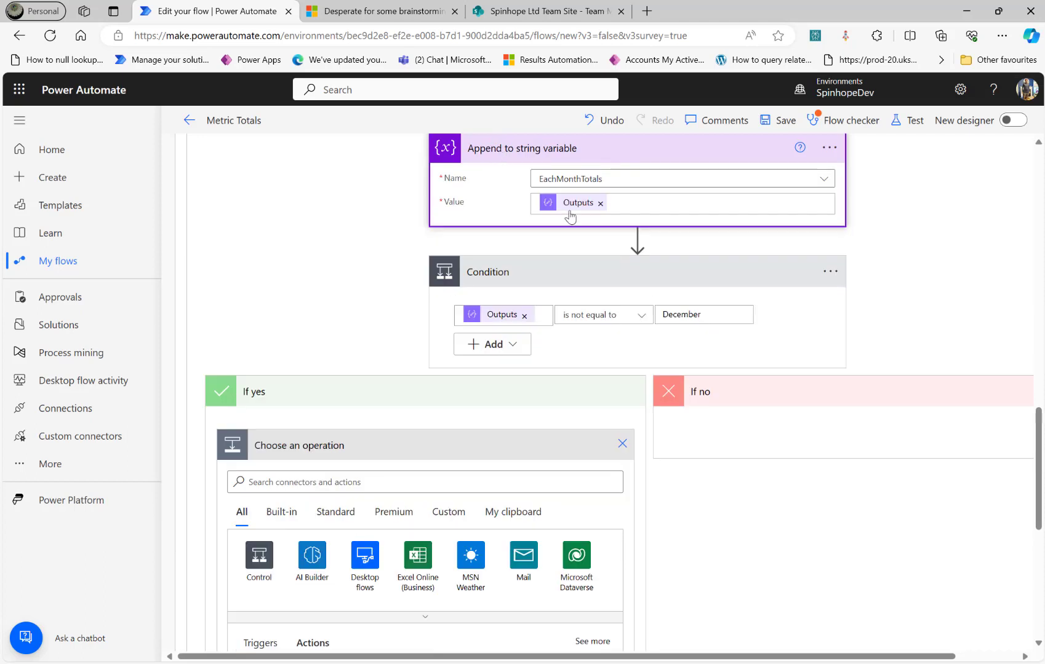
pyautogui.click(316, 483)
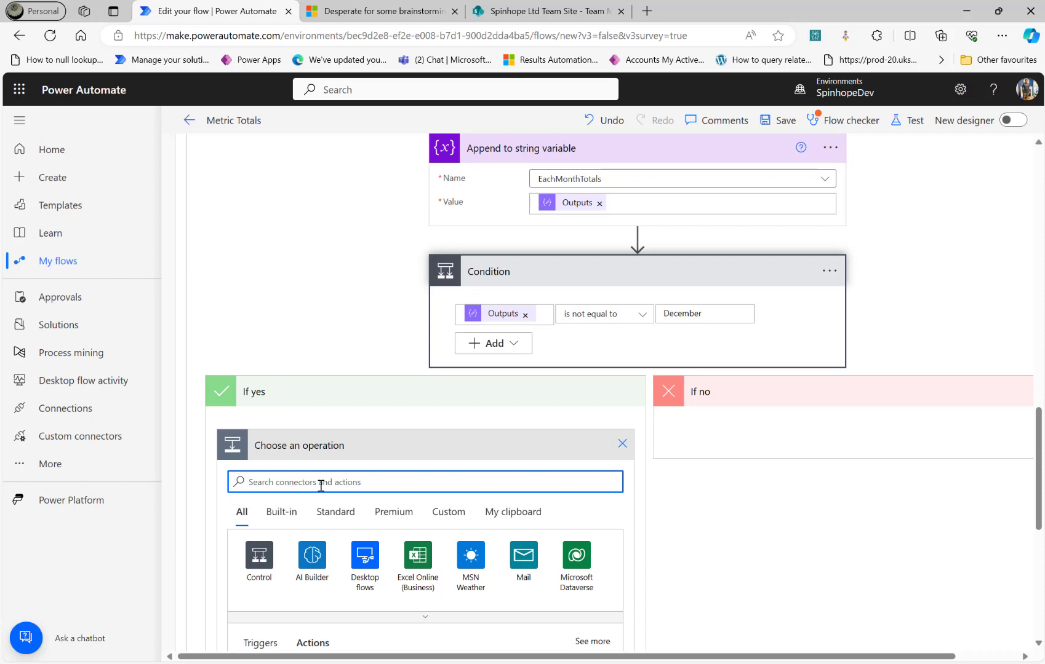
pyautogui.write('a')
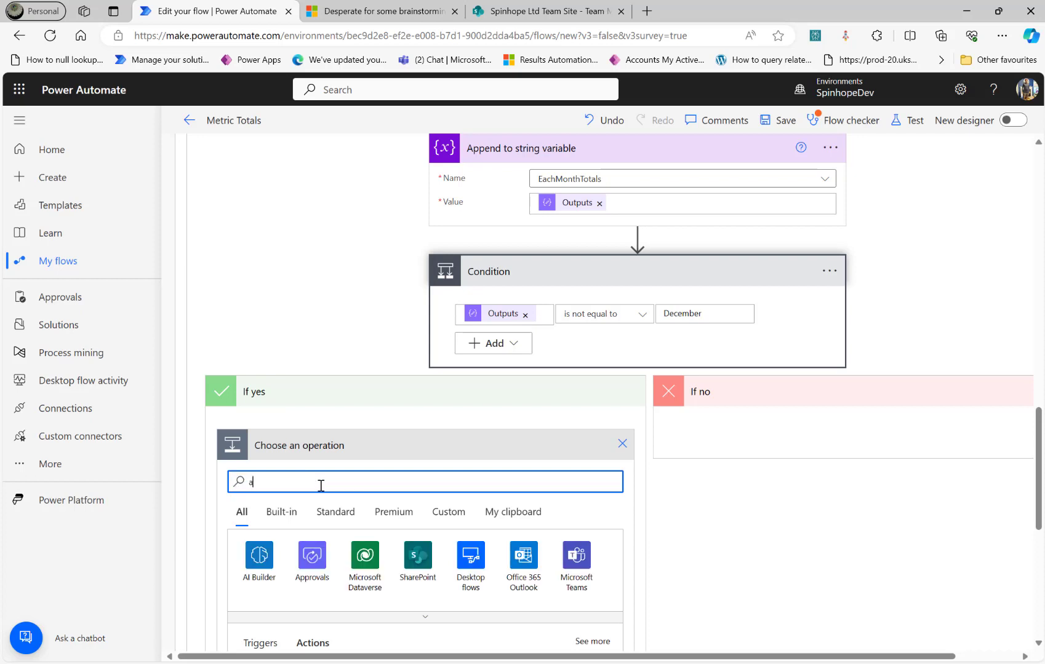
pyautogui.write('ppend to string')
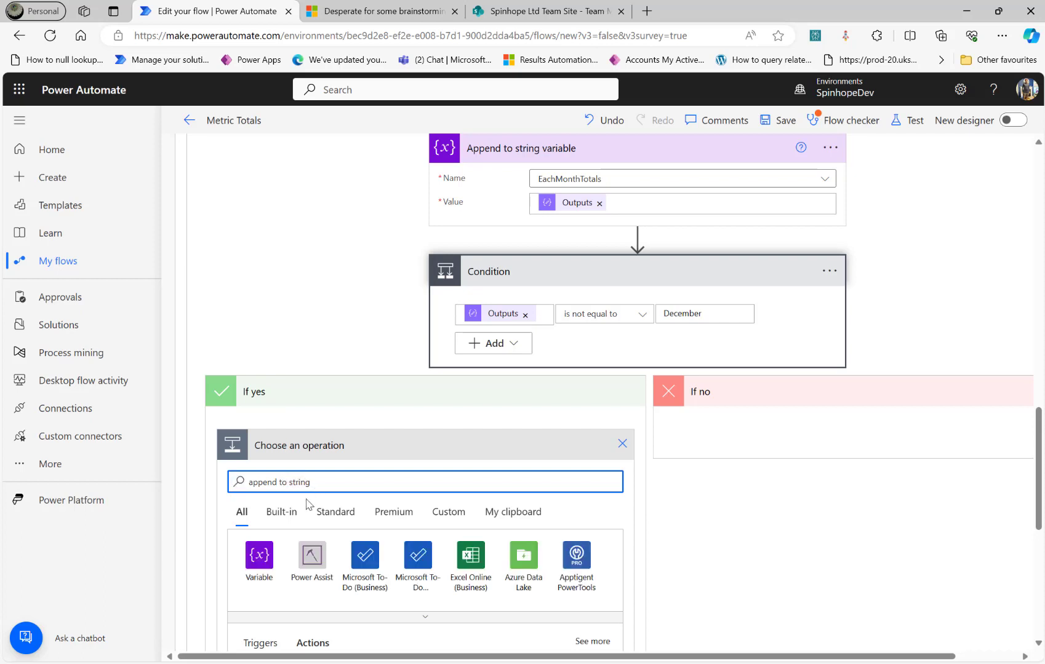
pyautogui.scroll(-3, 378, 579)
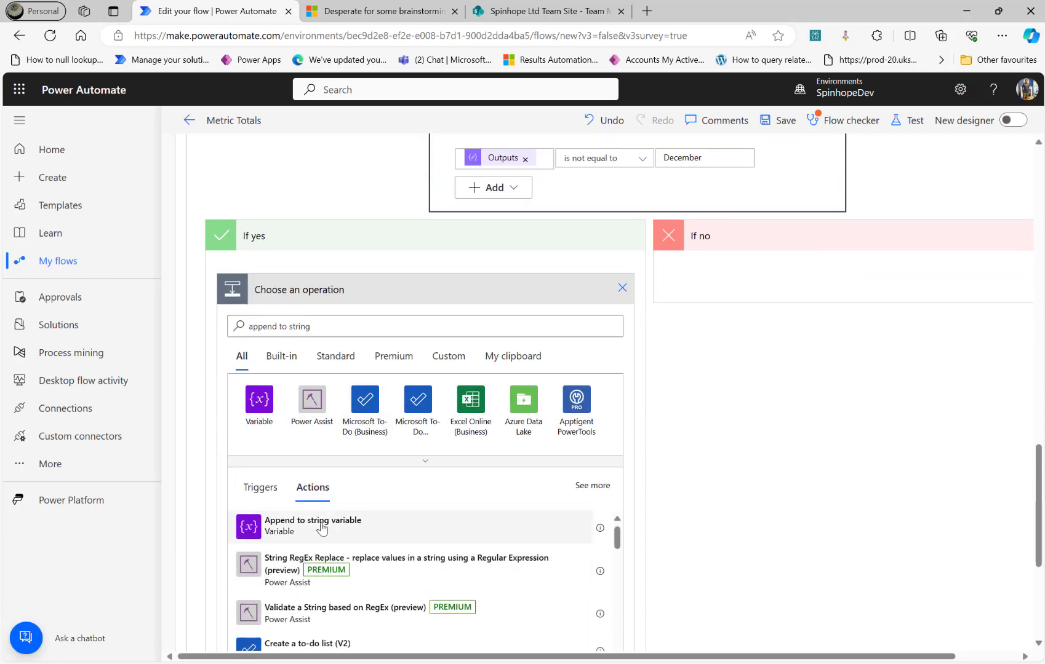
pyautogui.click(319, 529)
# Configure the If yes append action to add a comma to the EachMonthTotals variable.
pyautogui.click(378, 320)
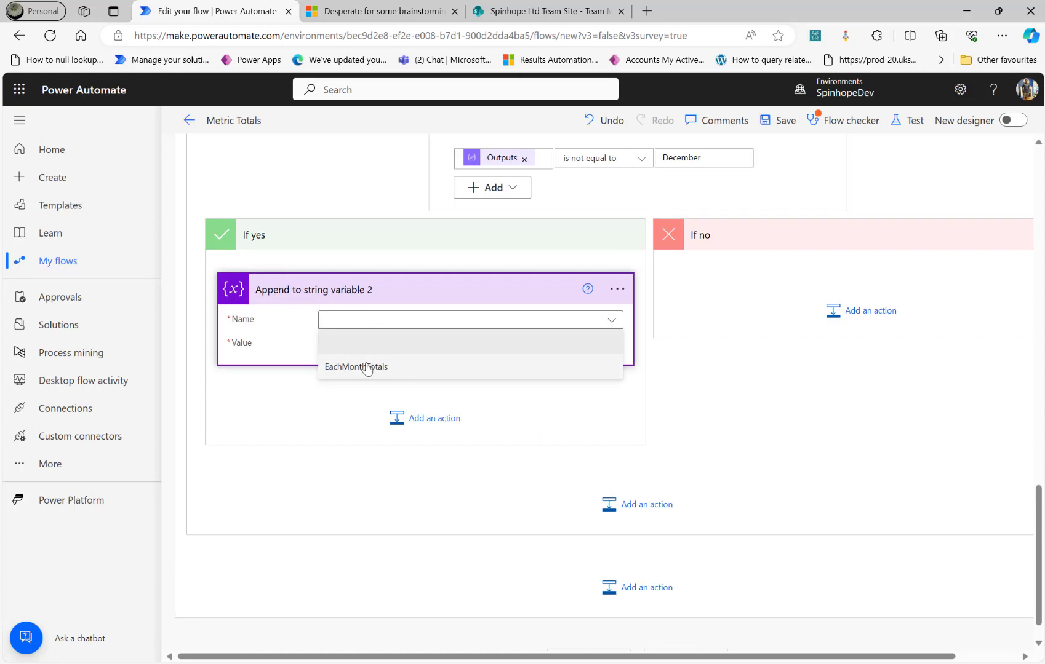
pyautogui.click(375, 366)
pyautogui.click(376, 343)
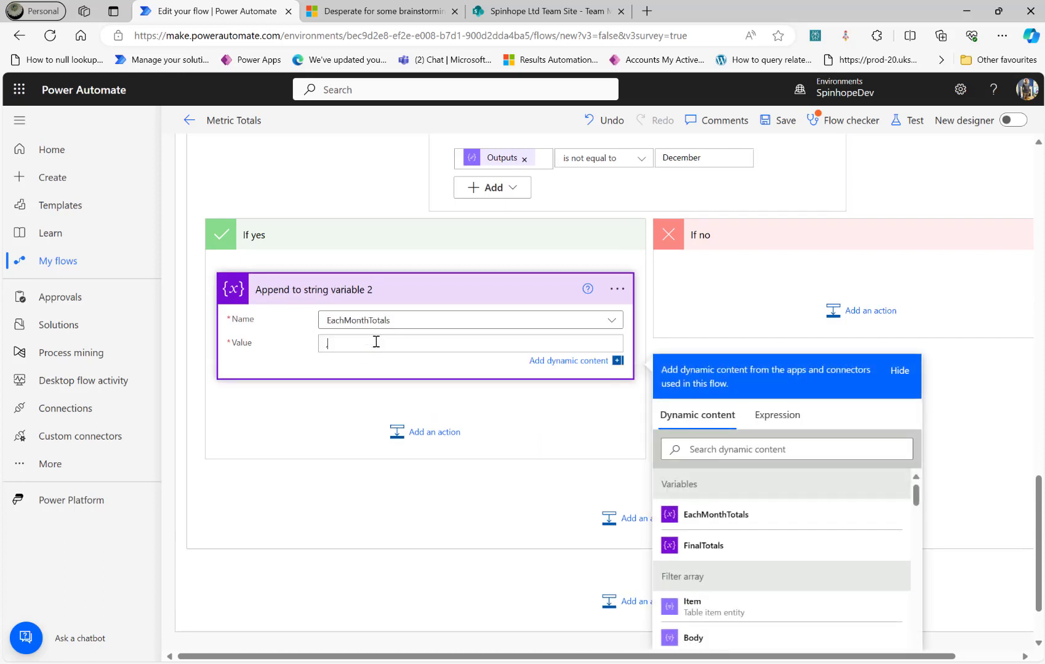
pyautogui.click(379, 594)
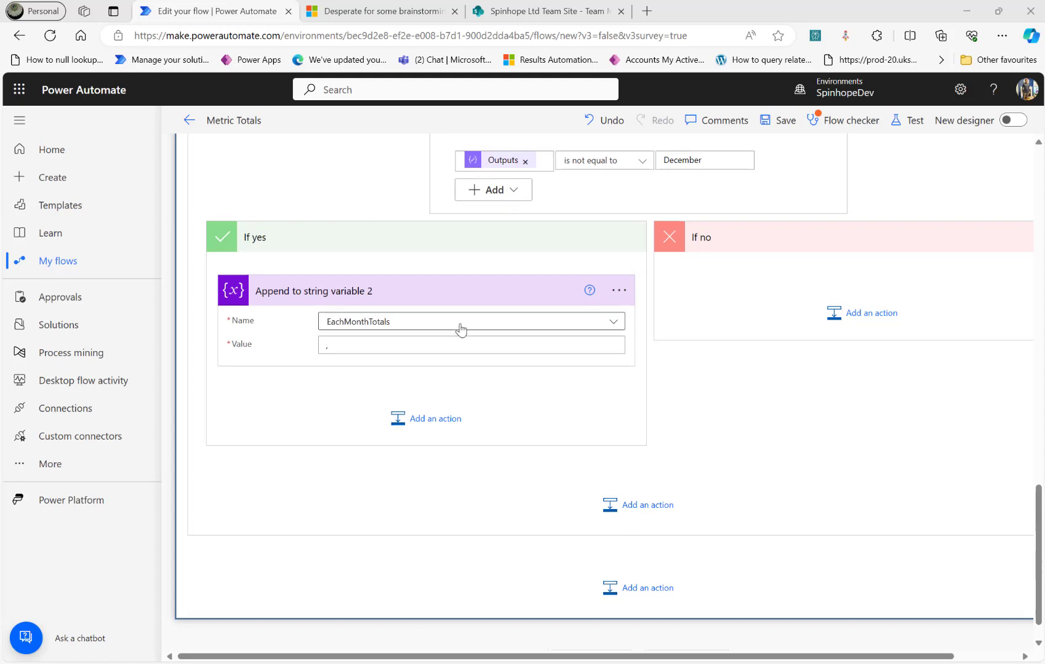
# Add an Append to string variable action between Filter array and Apply to each 2 inside Apply to each.
pyautogui.scroll(4, 461, 326)
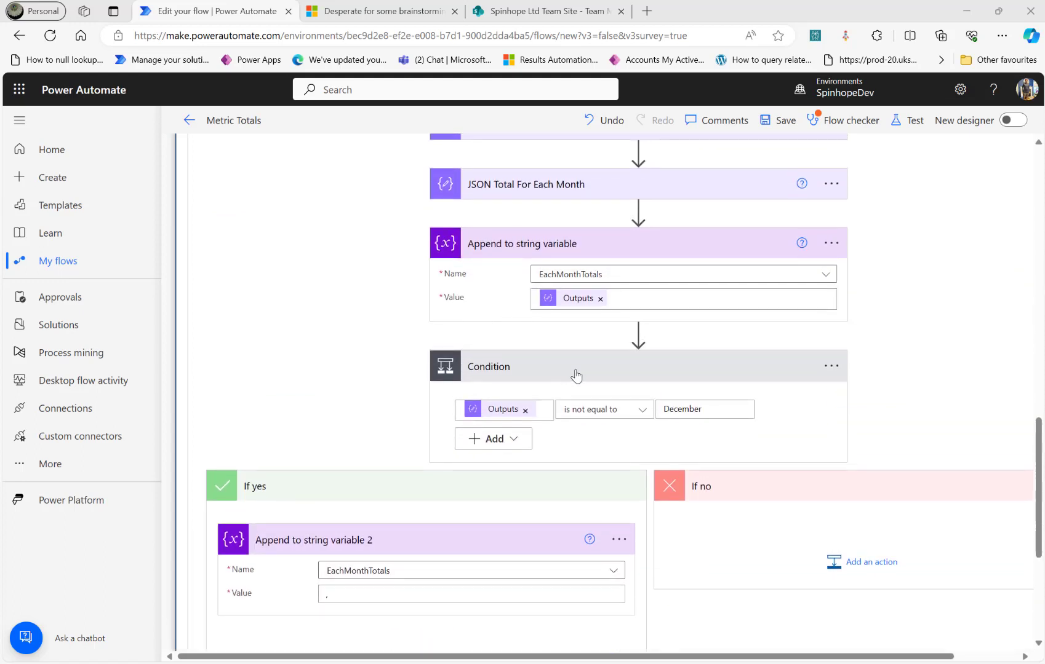
pyautogui.scroll(6, 576, 375)
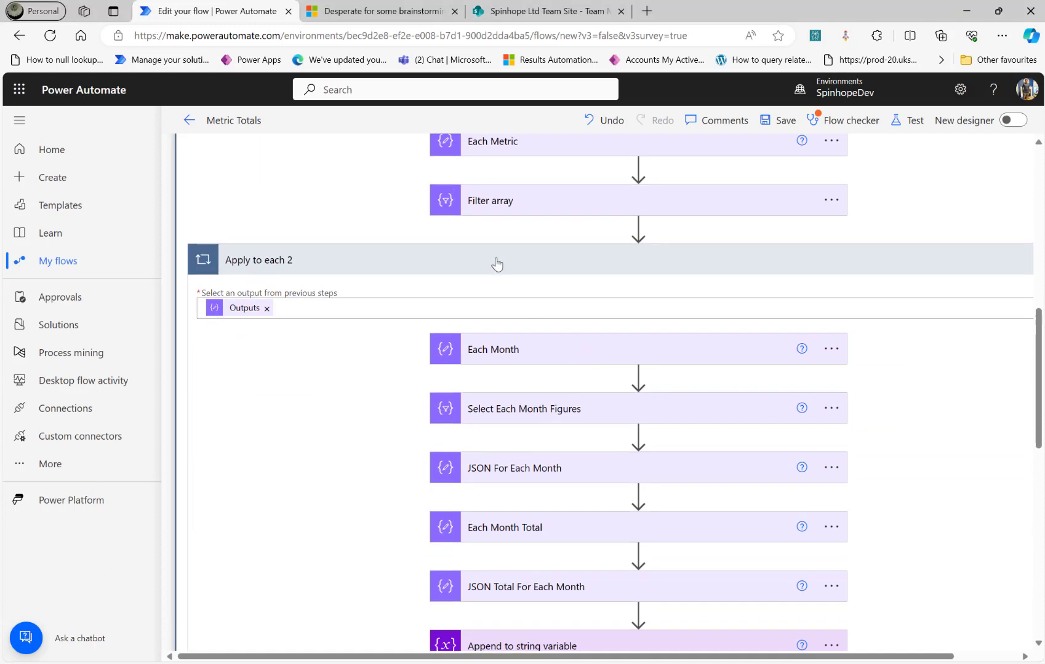
pyautogui.click(494, 262)
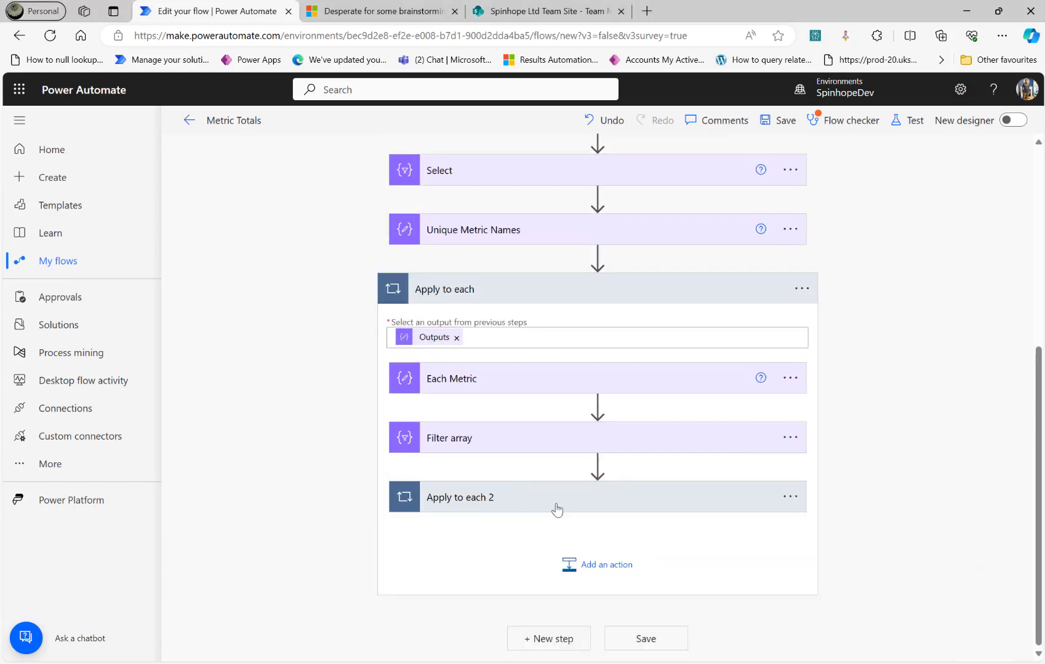
pyautogui.click(490, 289)
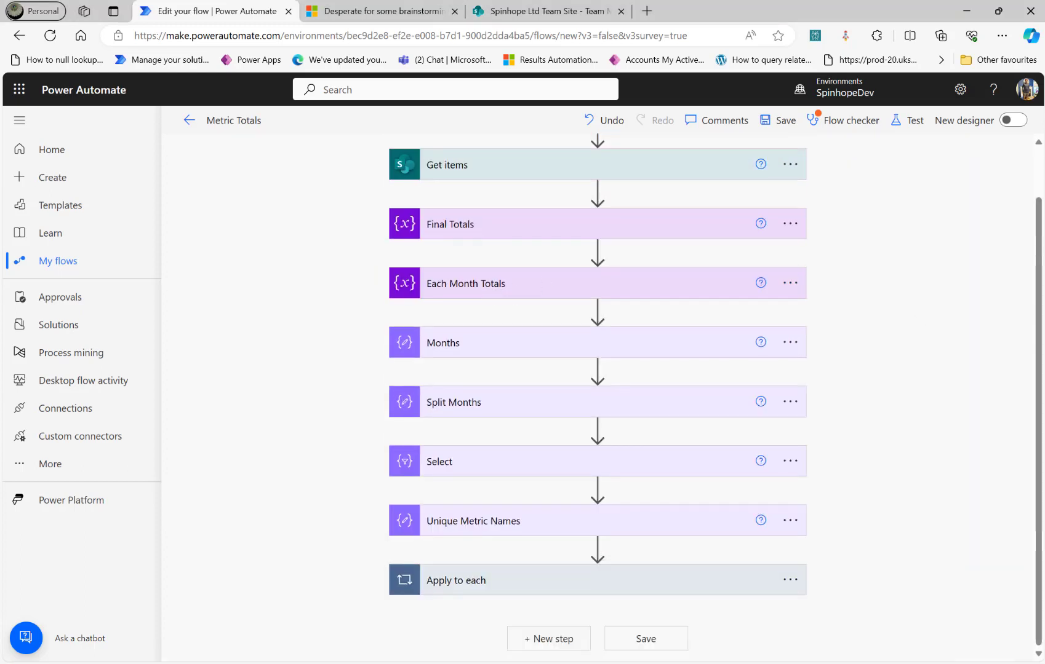
pyautogui.click(516, 580)
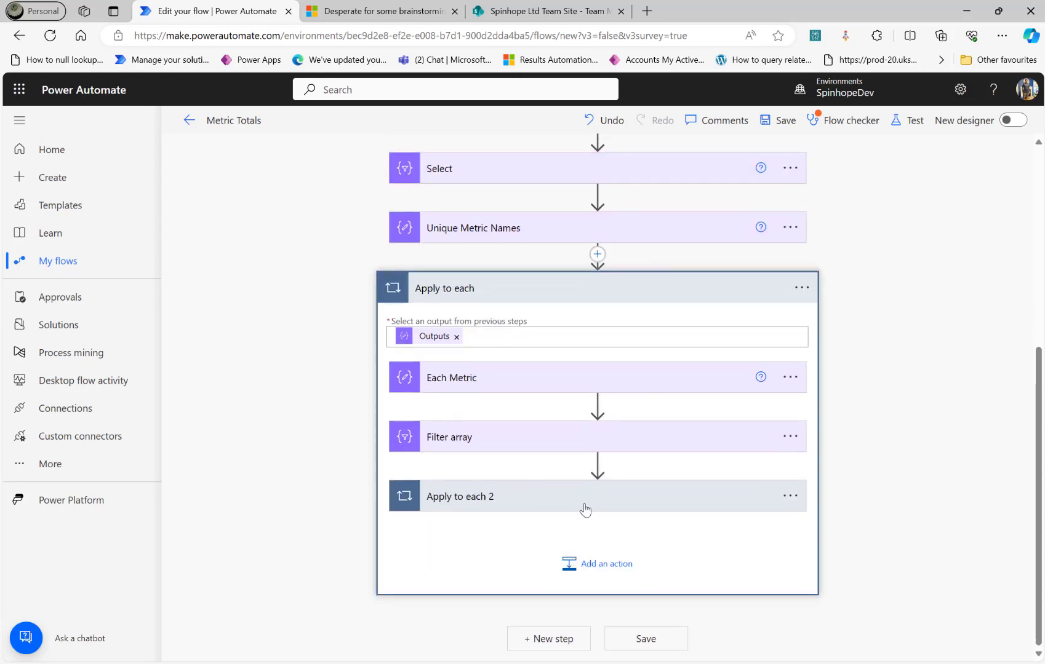
pyautogui.click(597, 463)
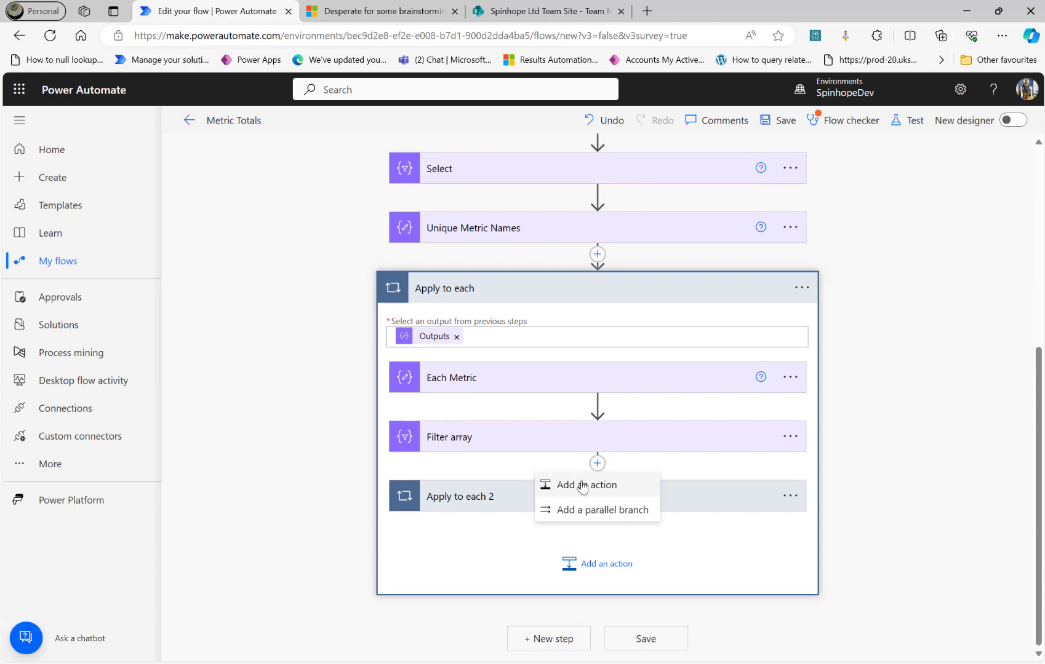
pyautogui.click(583, 487)
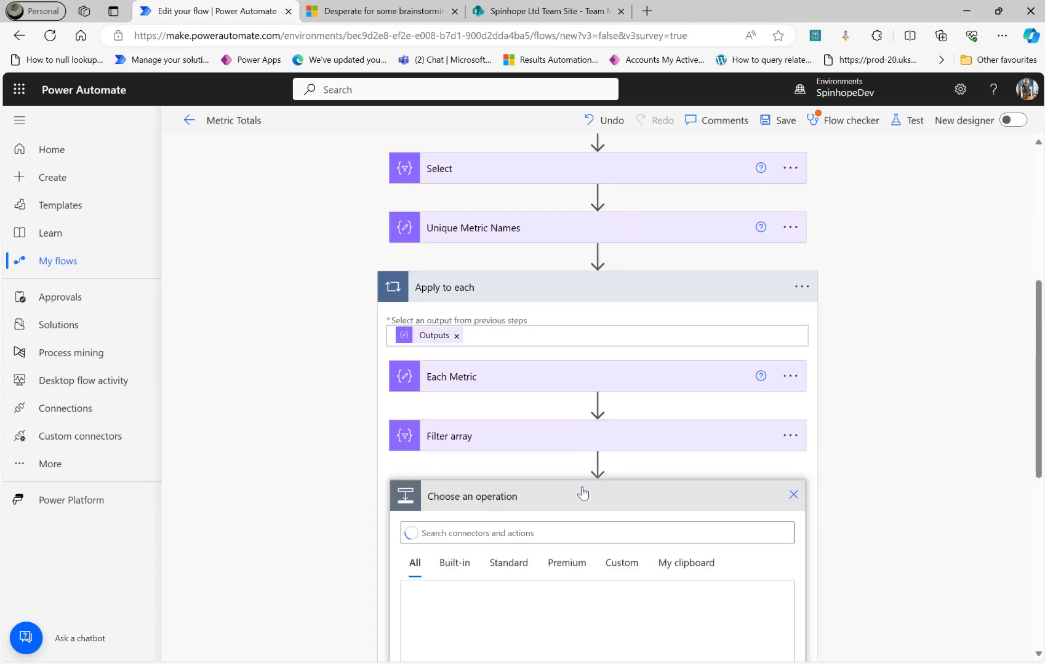
pyautogui.write('append ')
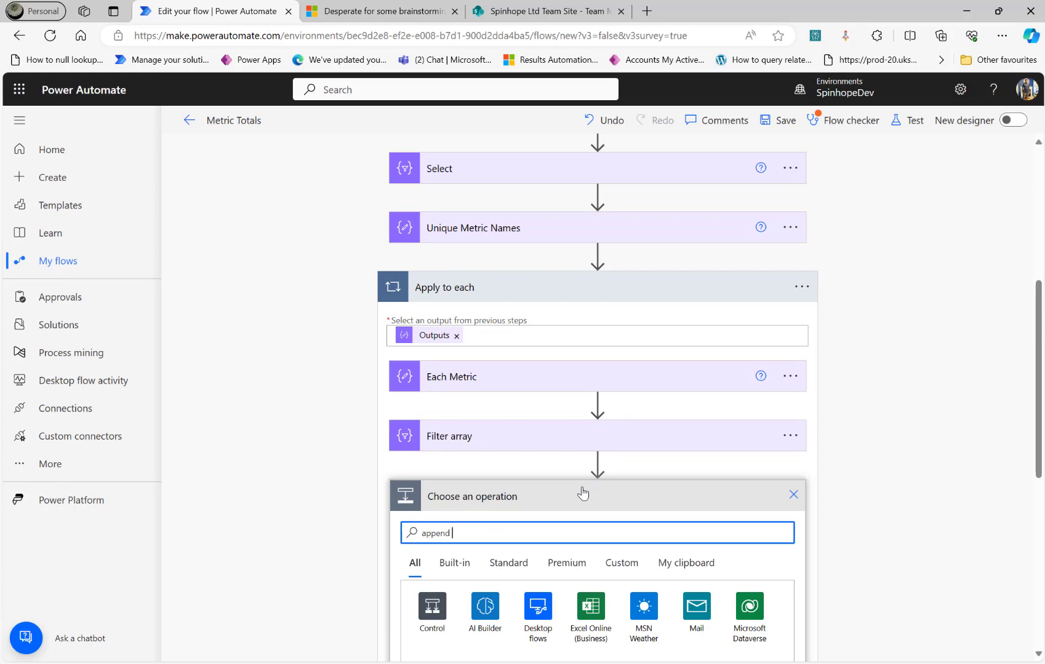
pyautogui.write('to string')
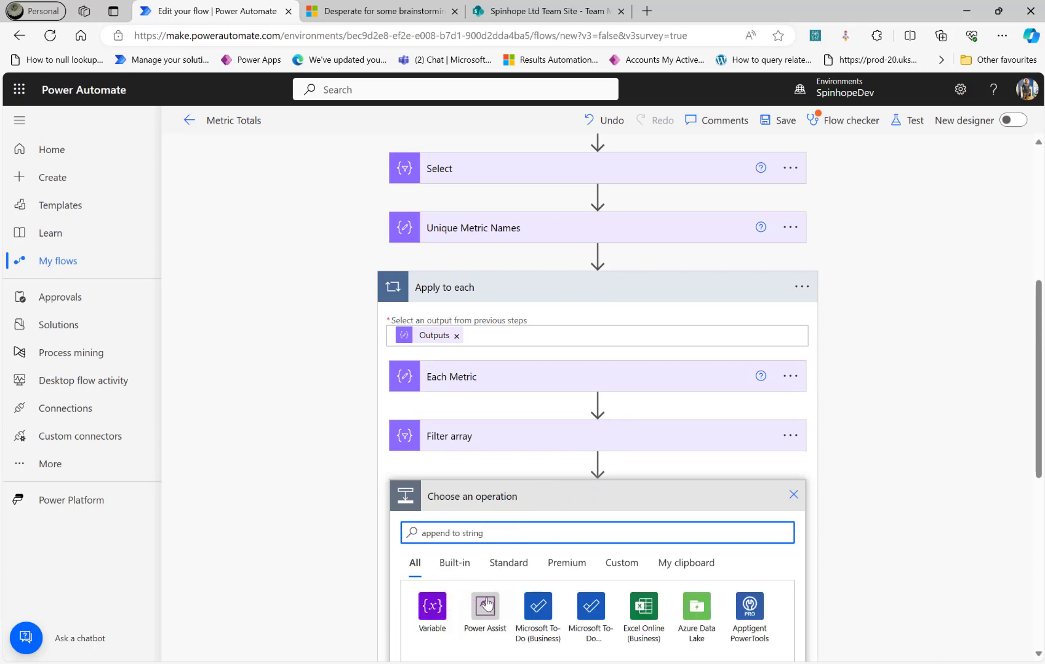
pyautogui.scroll(-3, 488, 606)
pyautogui.click(468, 551)
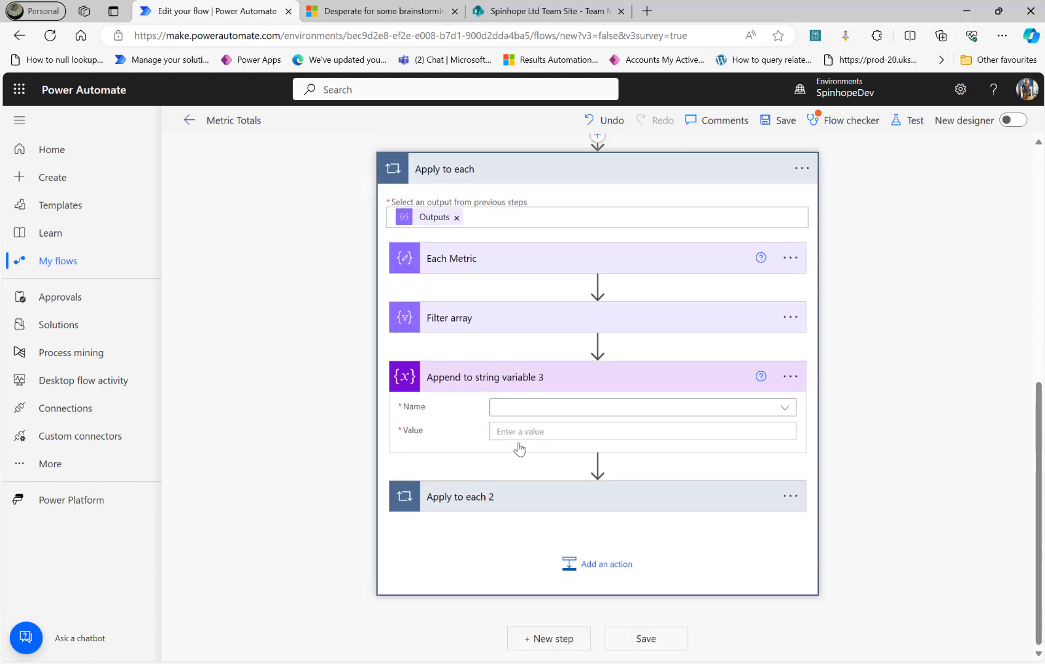
# Configure the append action before Apply to each 2 to add an opening curly brace { to the EachMonthTotals variable.
pyautogui.click(540, 409)
pyautogui.click(529, 455)
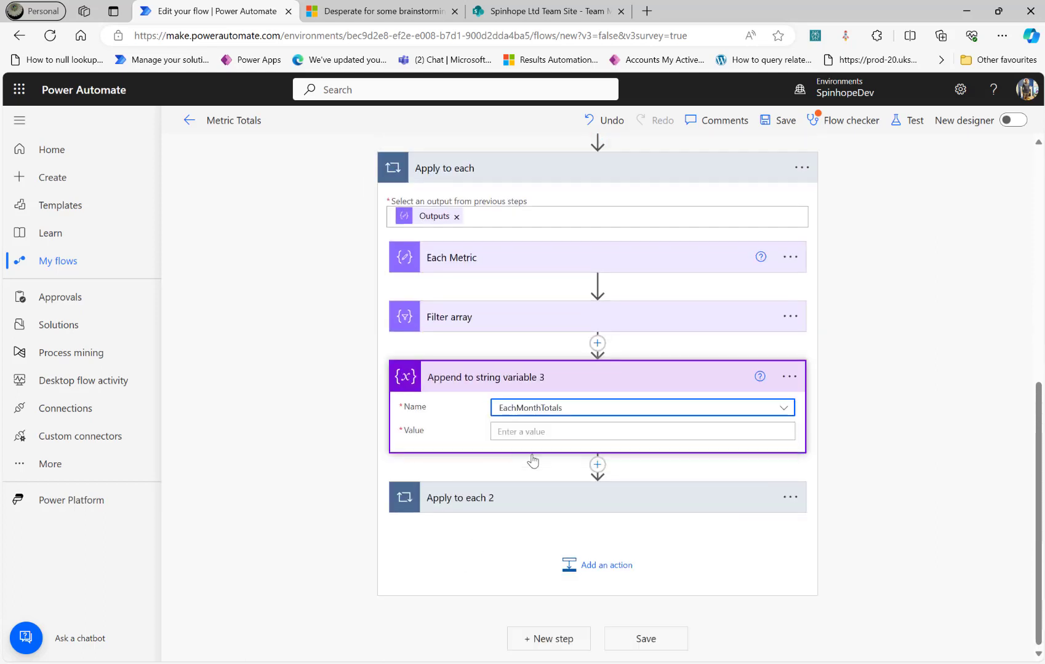
pyautogui.click(534, 430)
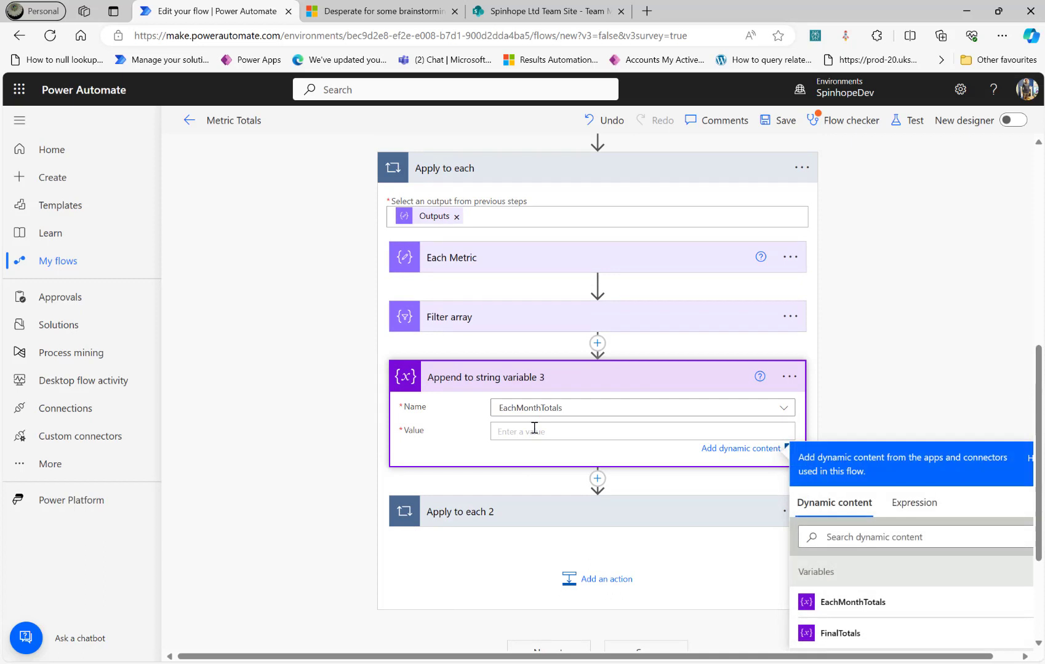
pyautogui.write('{')
# Add an Append to string variable action after Apply to each 2, inside the outer Apply to each loop.
pyautogui.click(560, 523)
pyautogui.scroll(-3, 557, 554)
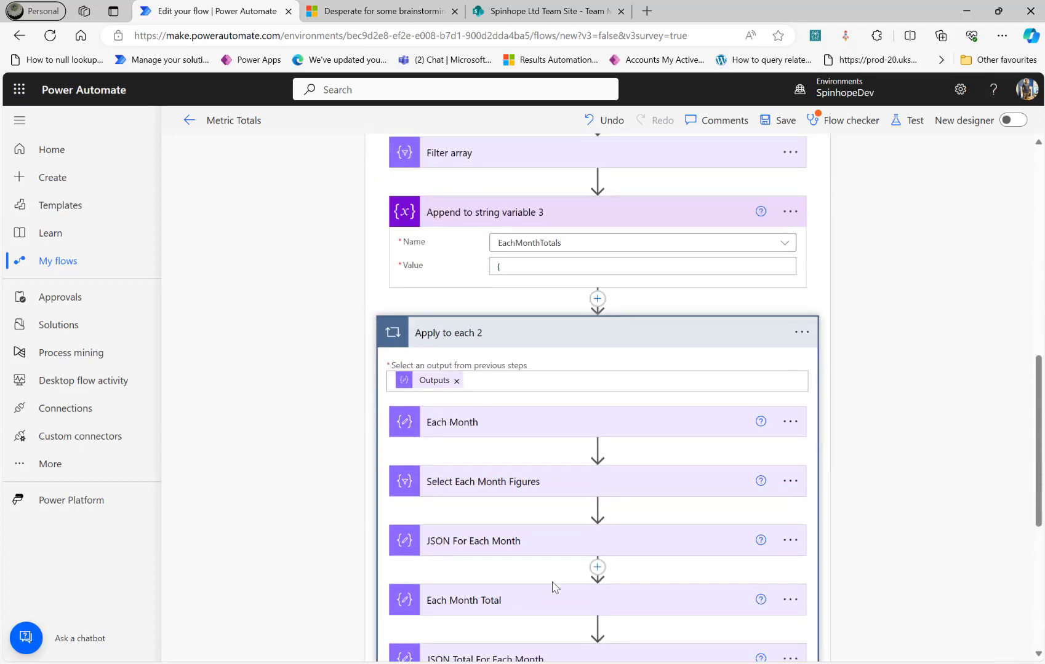
pyautogui.scroll(-3, 556, 587)
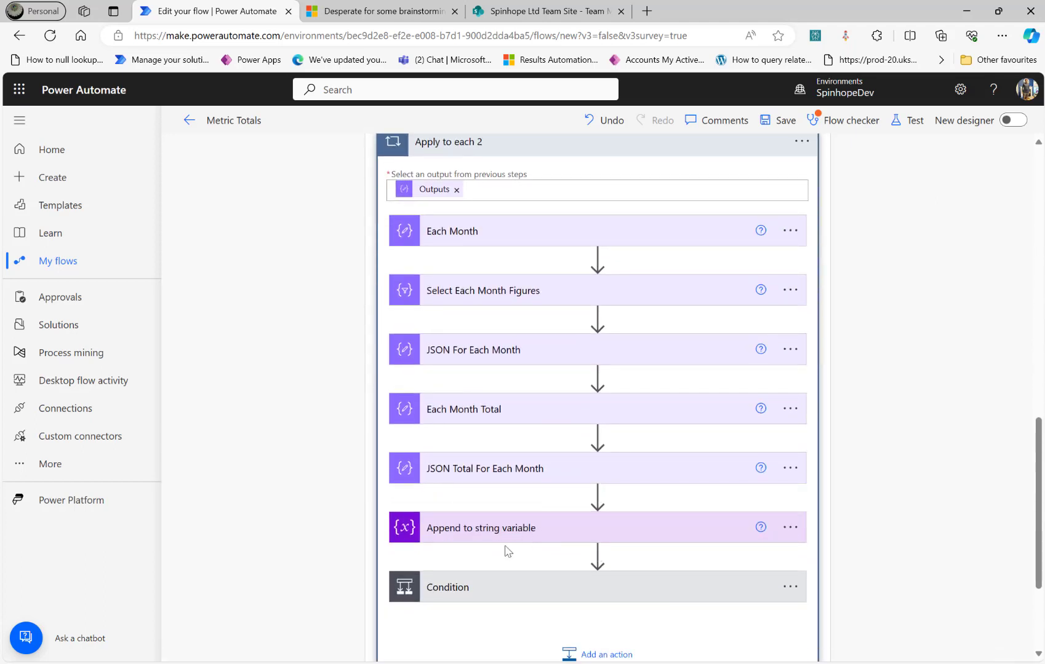
pyautogui.scroll(7, 570, 548)
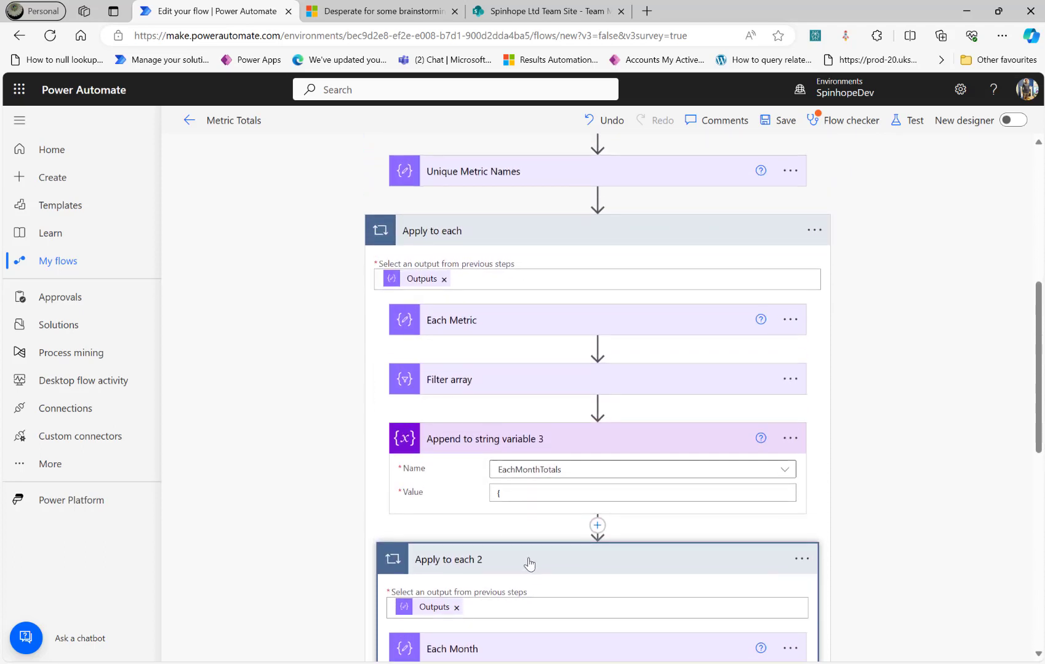
pyautogui.click(529, 564)
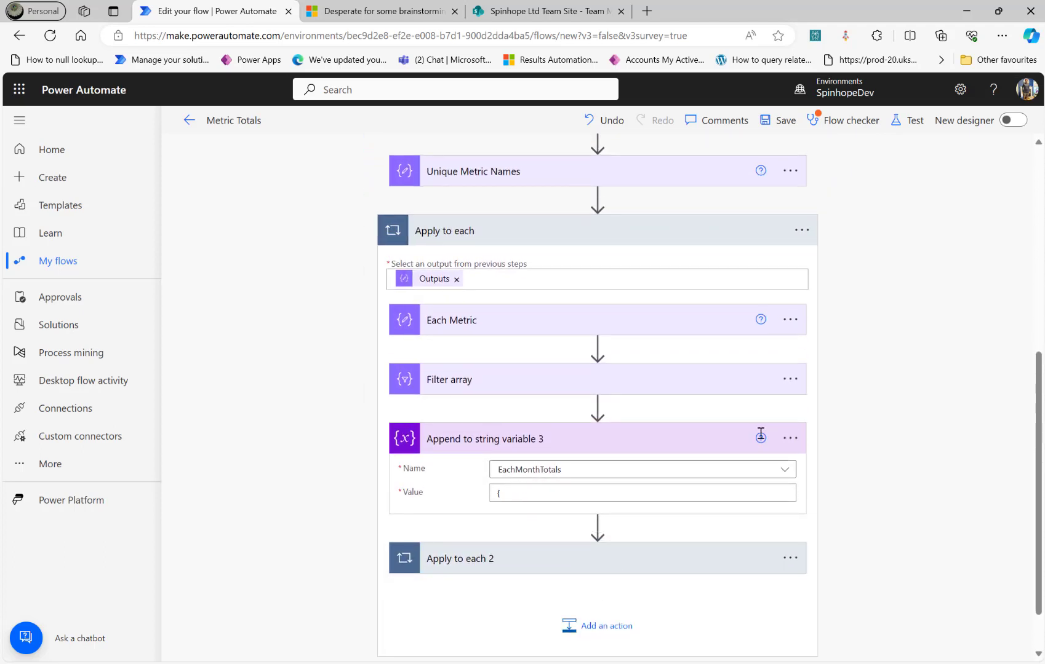
pyautogui.click(583, 634)
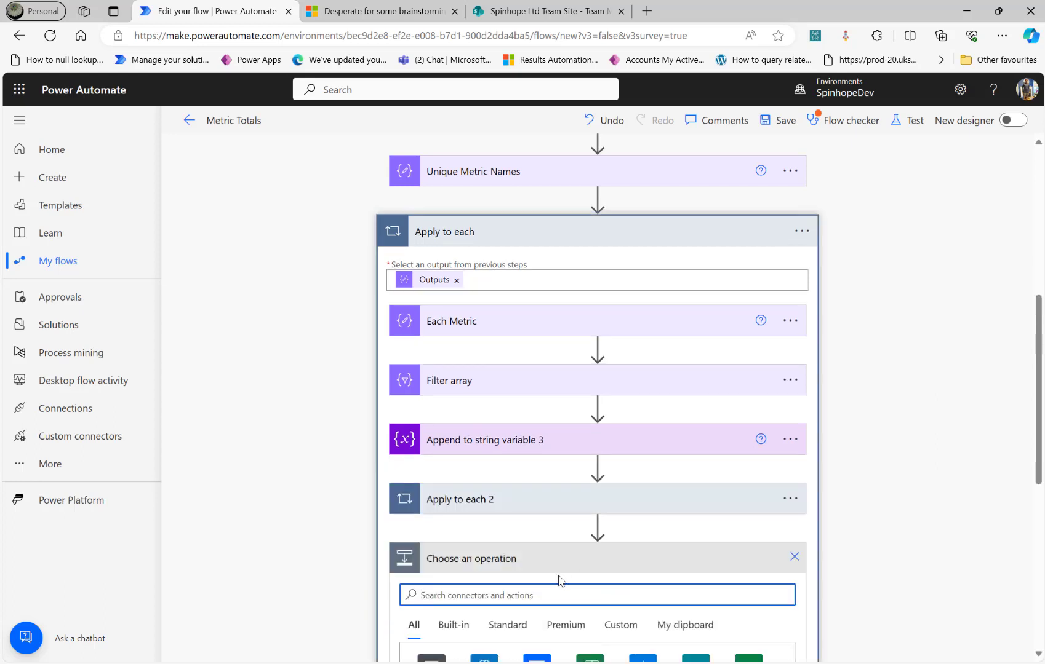
pyautogui.write('append to s')
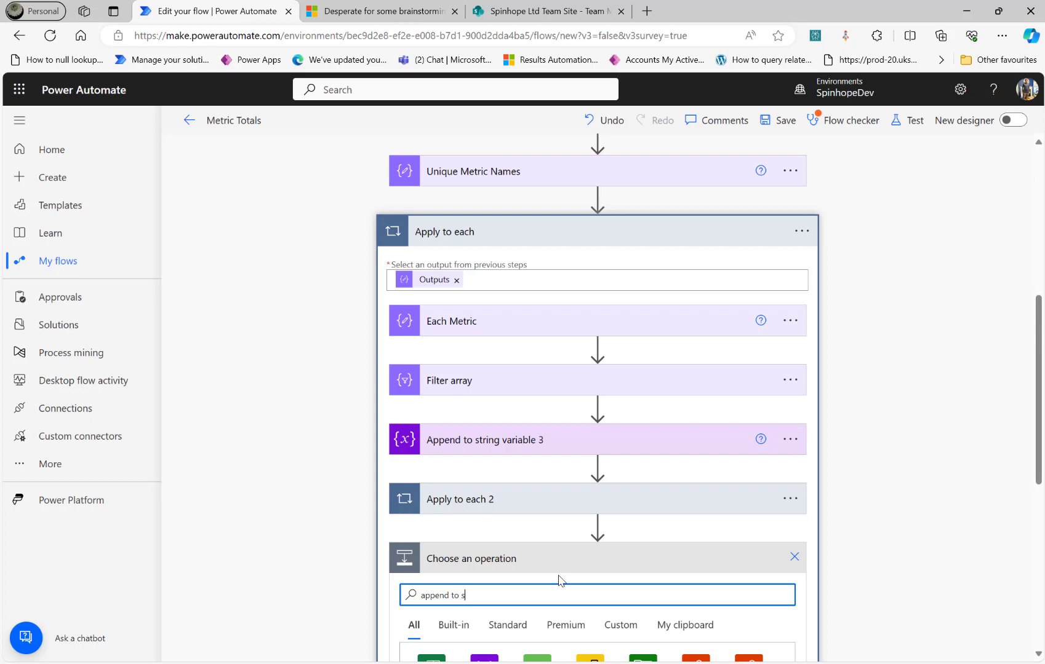
pyautogui.write('ng')
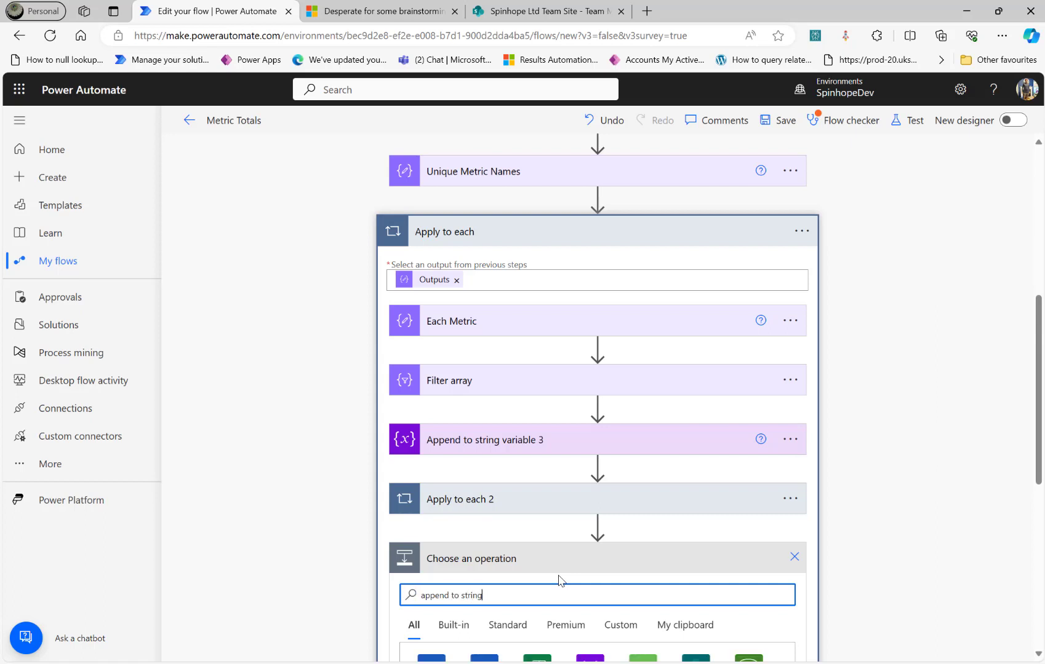
pyautogui.scroll(-3, 513, 455)
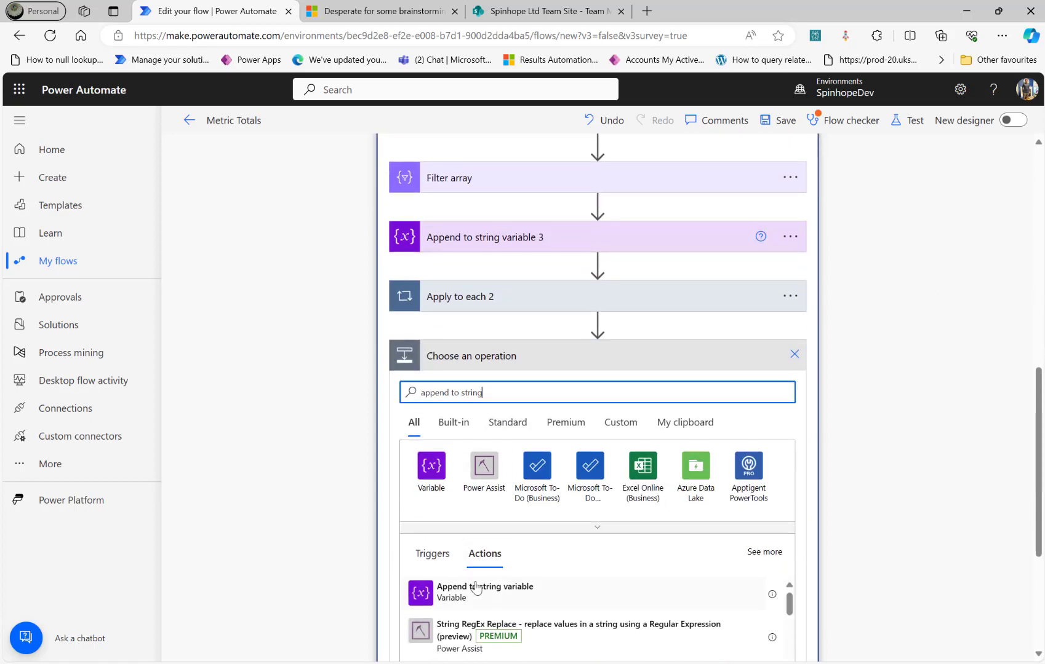
pyautogui.click(484, 589)
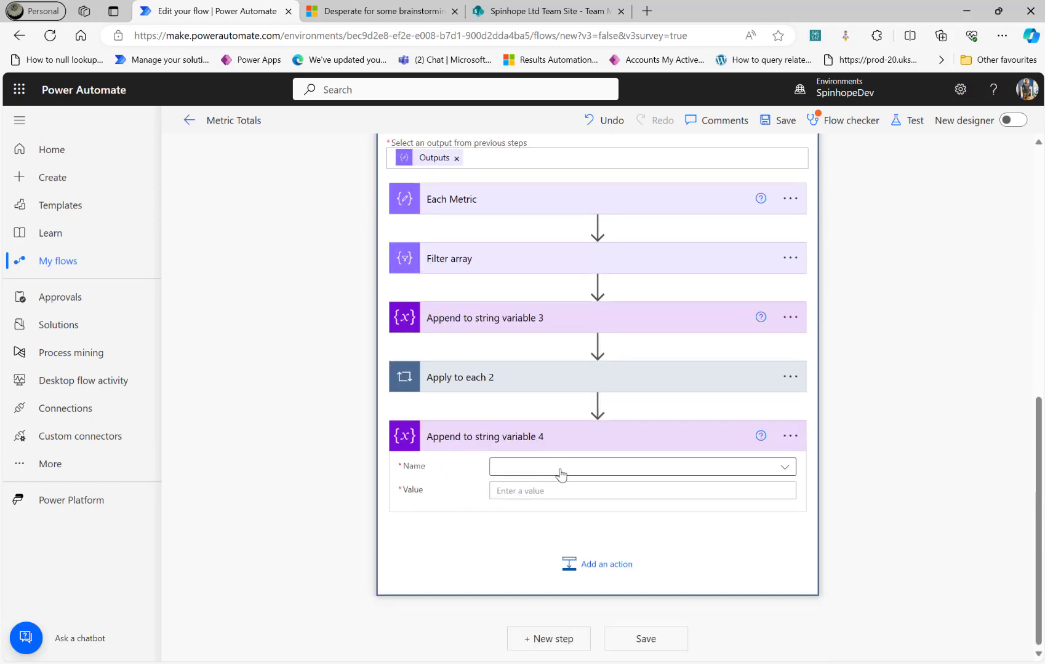
# Configure the append action after Apply to each 2 to add a closing curly brace to EachMonthTotals, and save the flow.
pyautogui.click(557, 469)
pyautogui.click(567, 472)
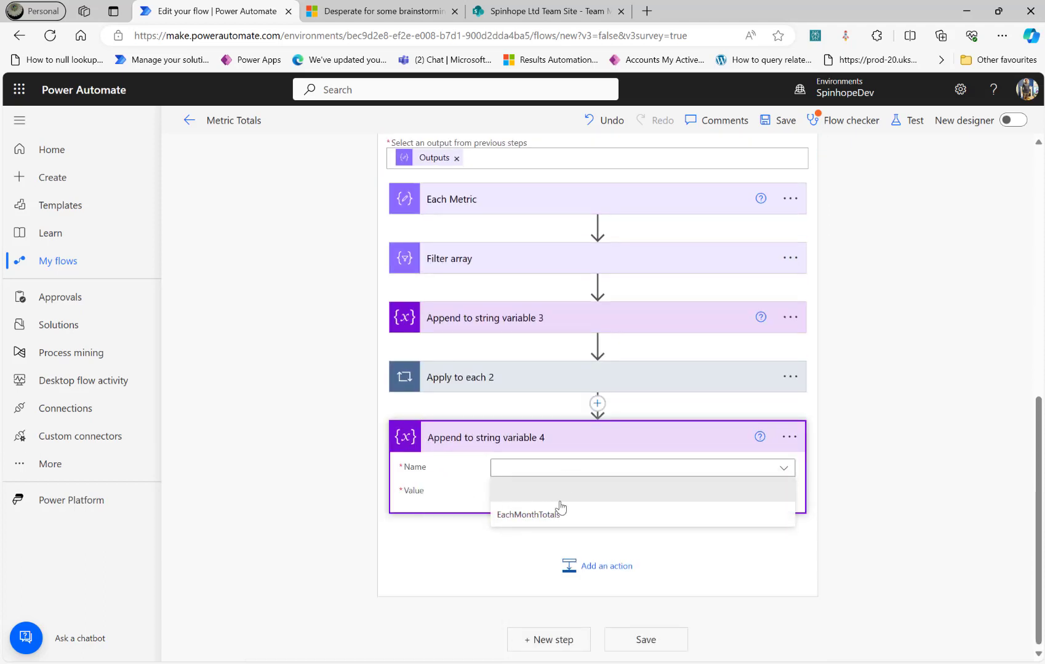
pyautogui.click(559, 505)
pyautogui.click(561, 492)
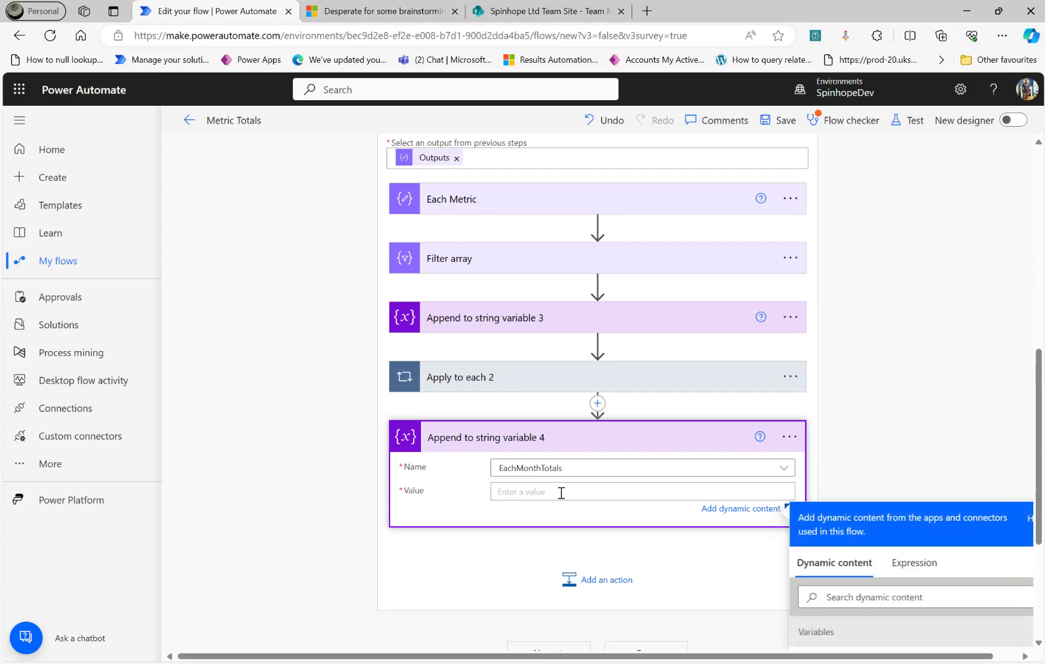
pyautogui.click(774, 122)
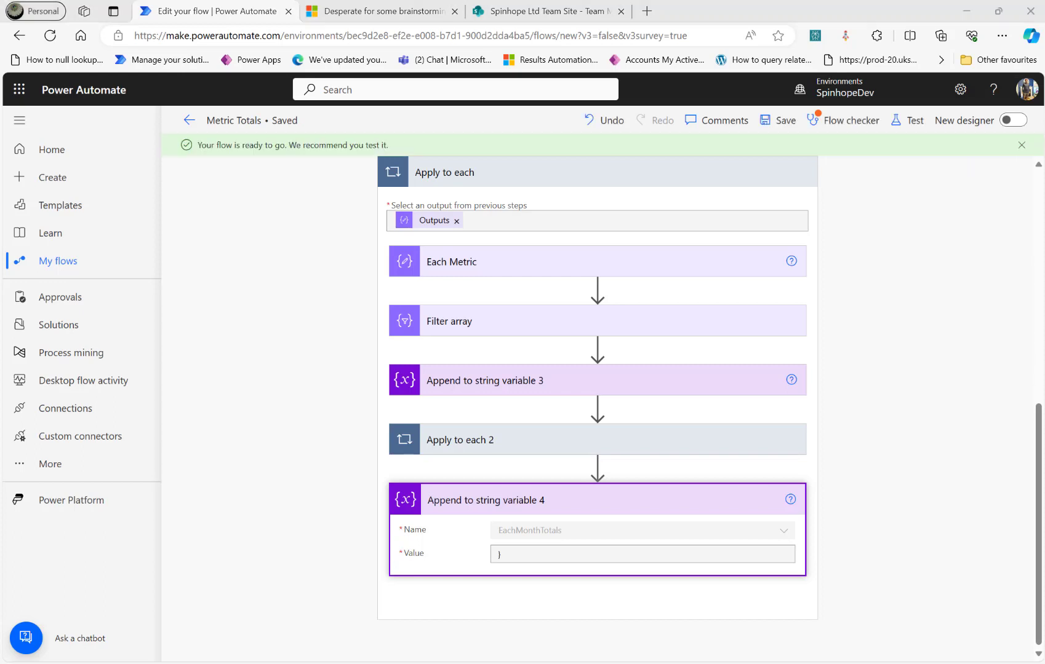
# Add a Compose action at the end of Apply to each with the EachMonthTotals variable as its input, and save the flow.
pyautogui.scroll(-1, 754, 399)
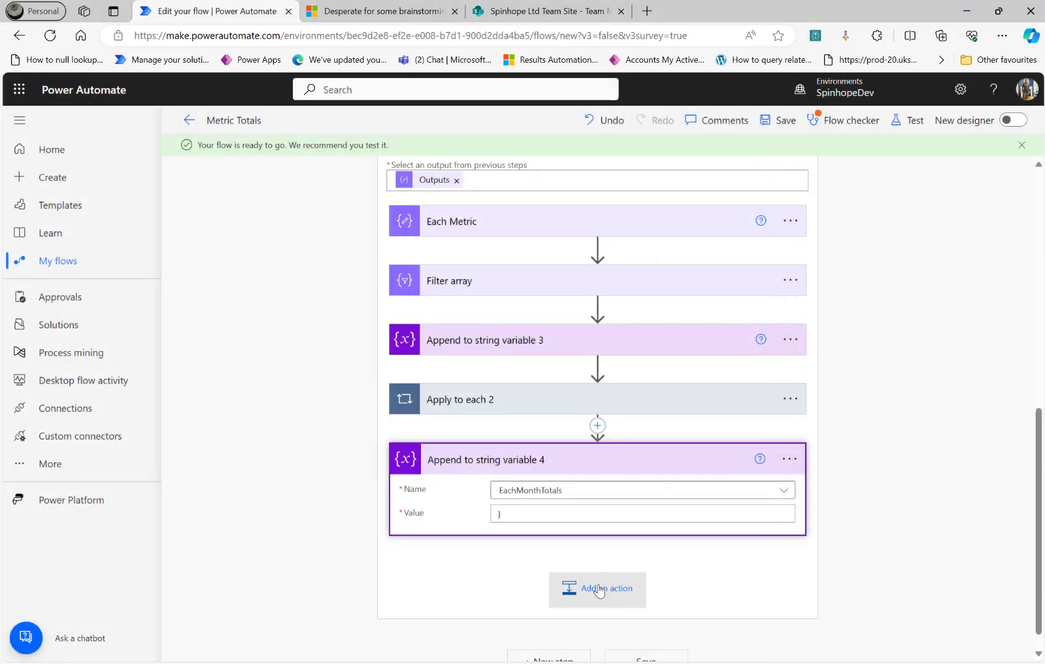
pyautogui.click(599, 586)
pyautogui.write('co')
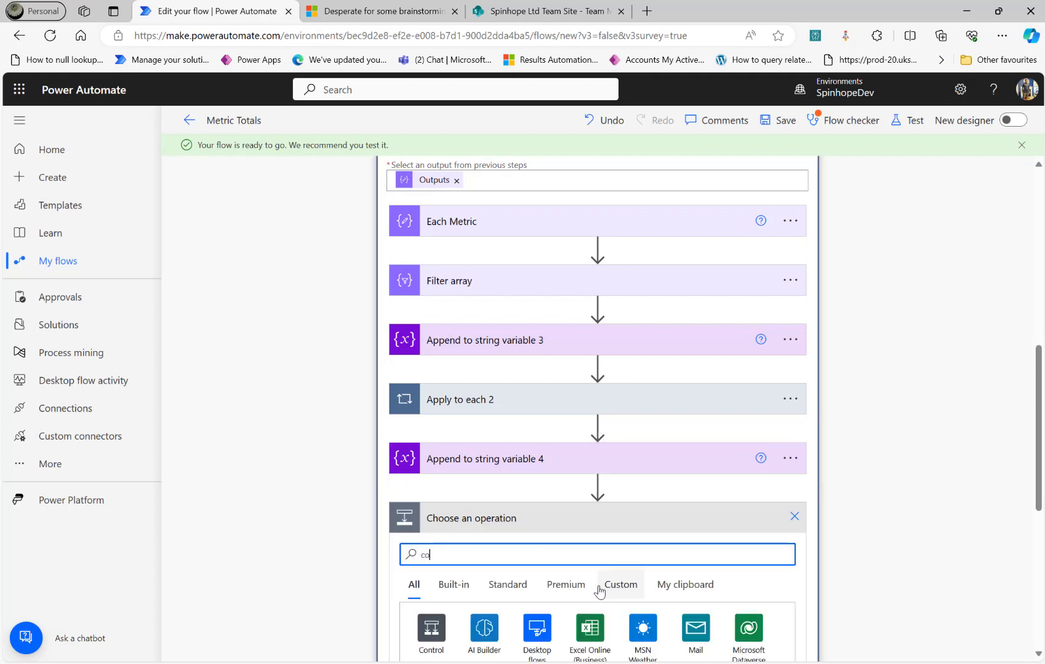
pyautogui.write('mpose')
pyautogui.scroll(-3, 556, 292)
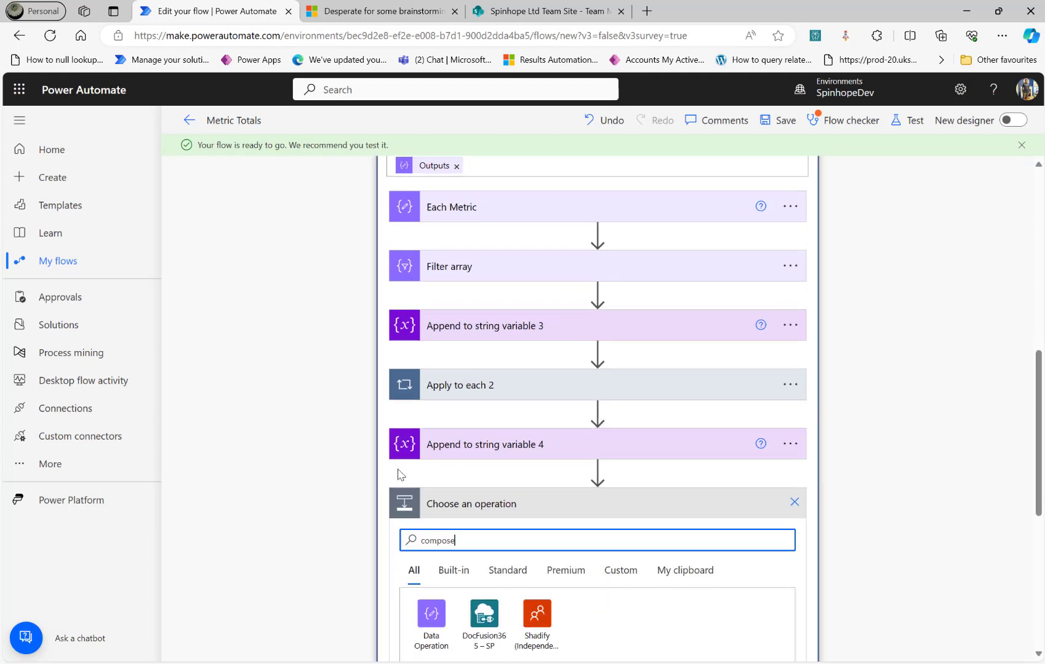
pyautogui.click(483, 608)
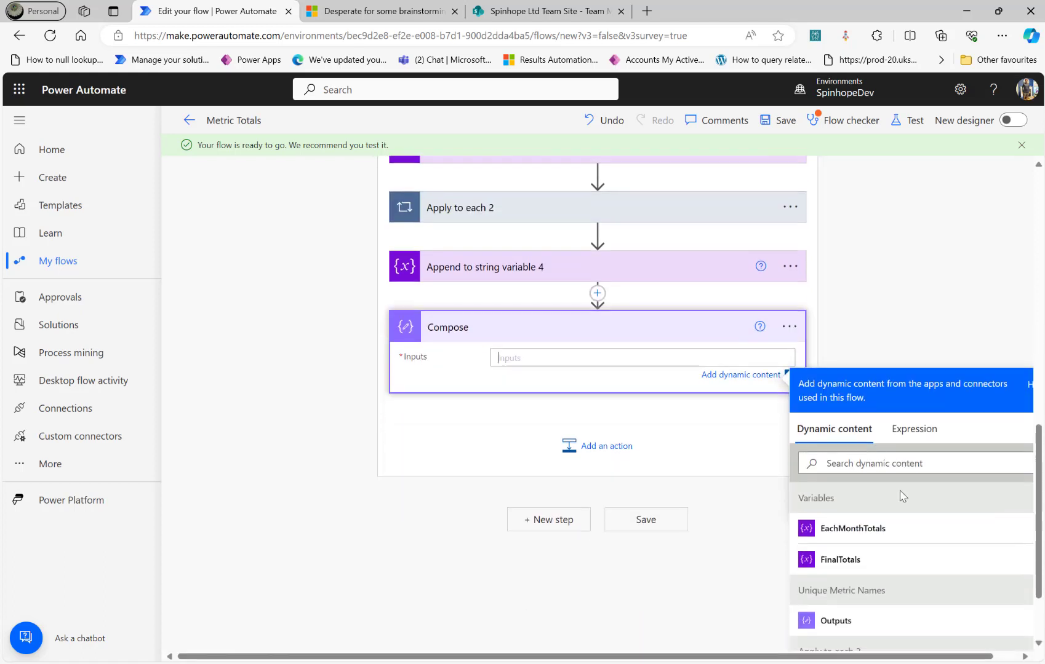
pyautogui.click(868, 537)
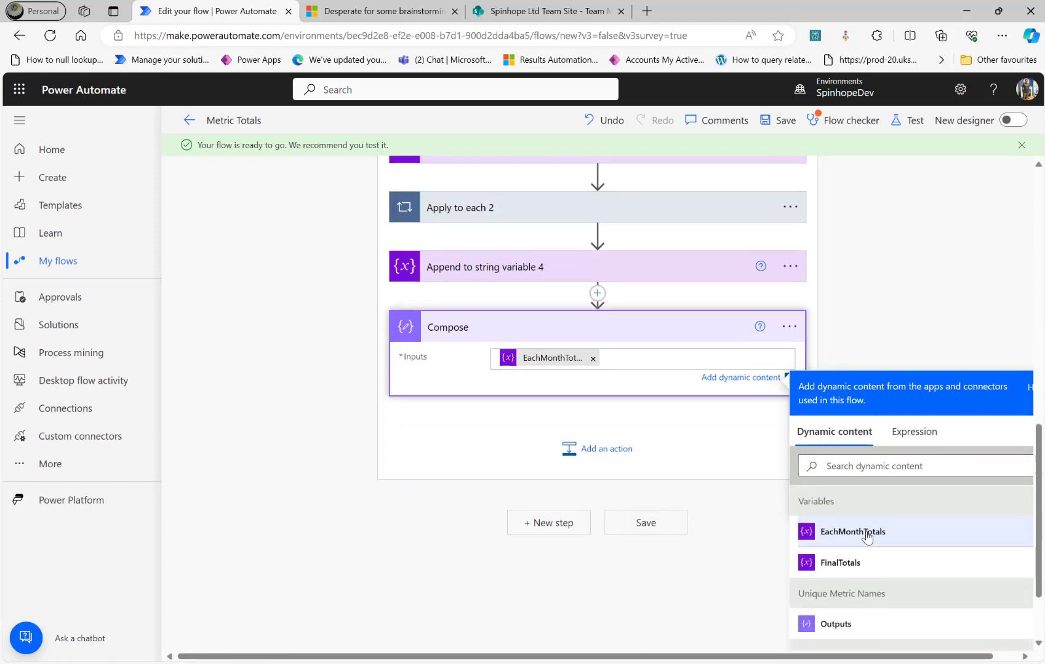
pyautogui.click(768, 123)
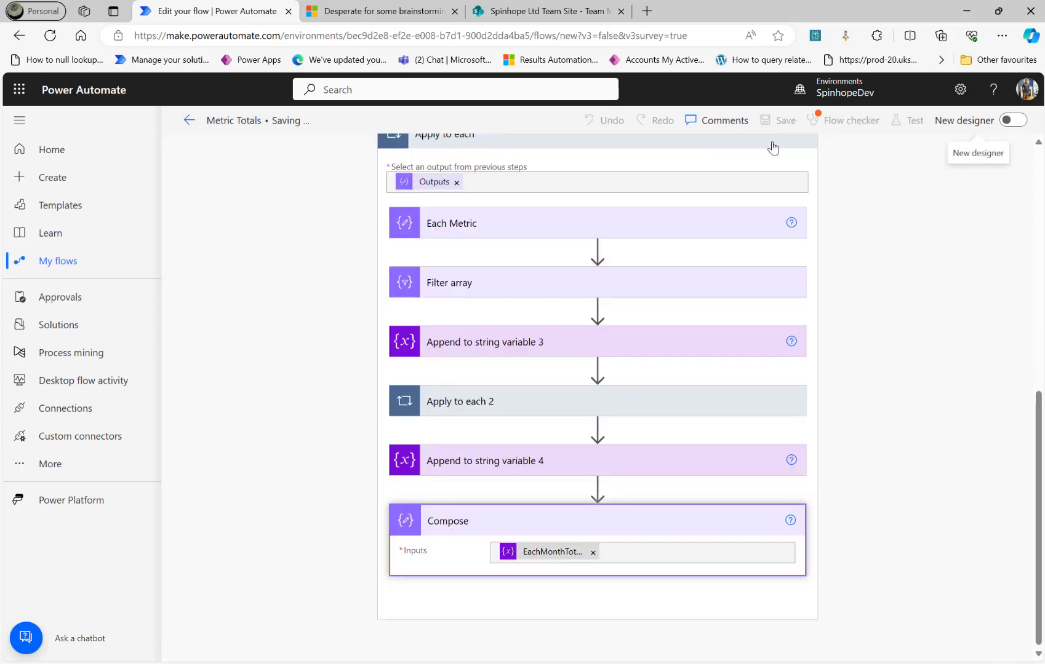
# Run a manual test of the Metric Totals flow and open its run results.
pyautogui.click(851, 119)
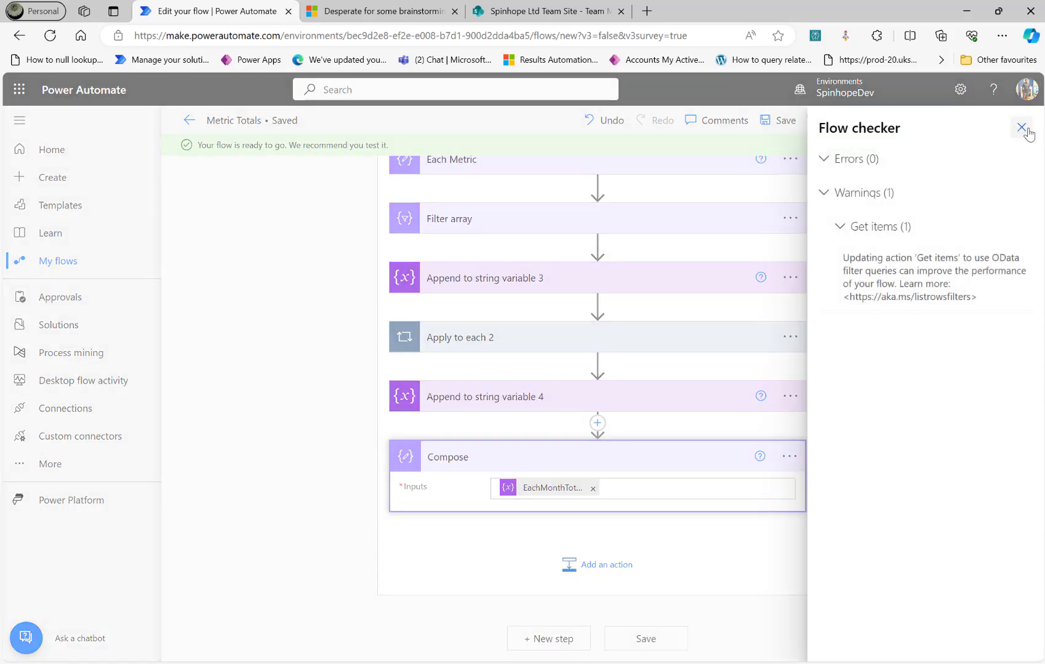
pyautogui.click(1022, 129)
pyautogui.click(921, 128)
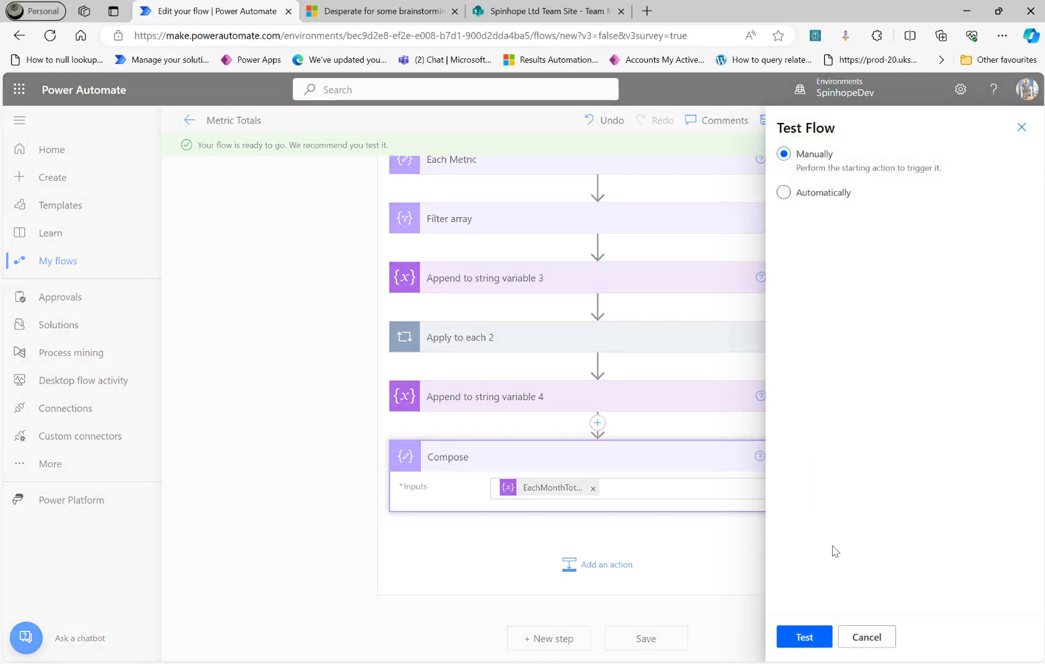
pyautogui.click(802, 638)
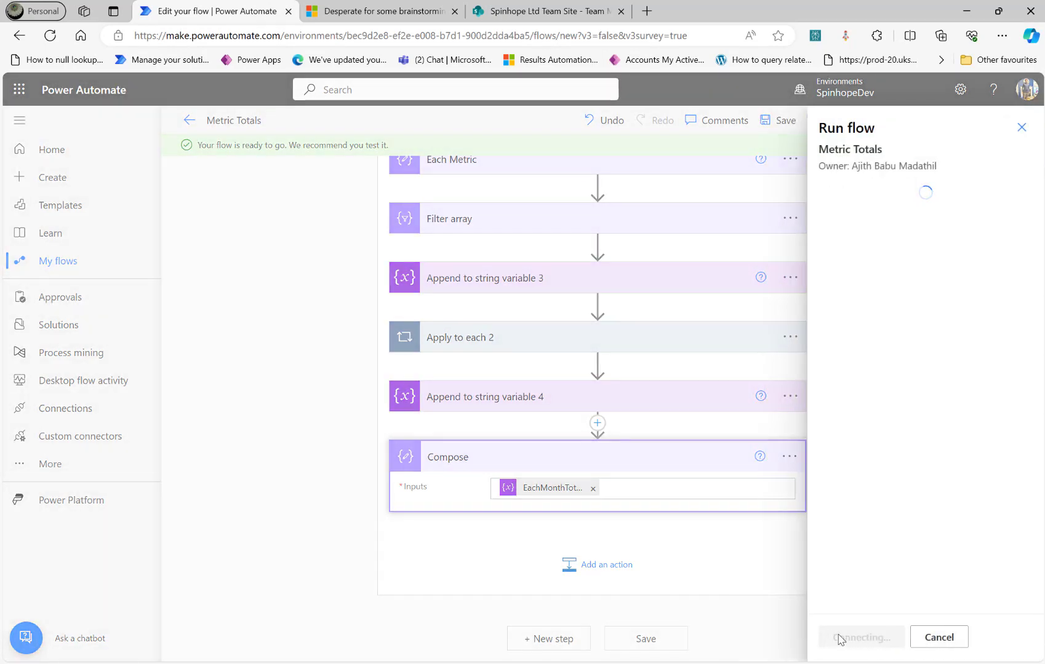
pyautogui.click(860, 638)
pyautogui.click(861, 639)
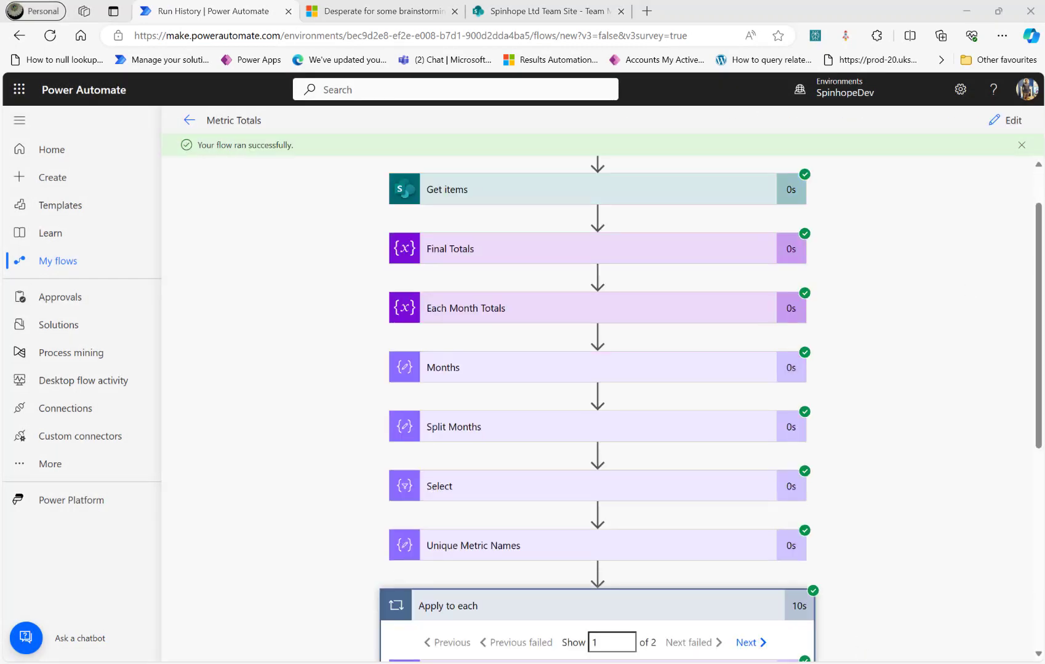
# Examine the Compose inputs and outputs in the first and second iterations of Apply to each in the run results.
pyautogui.scroll(-6, 320, 433)
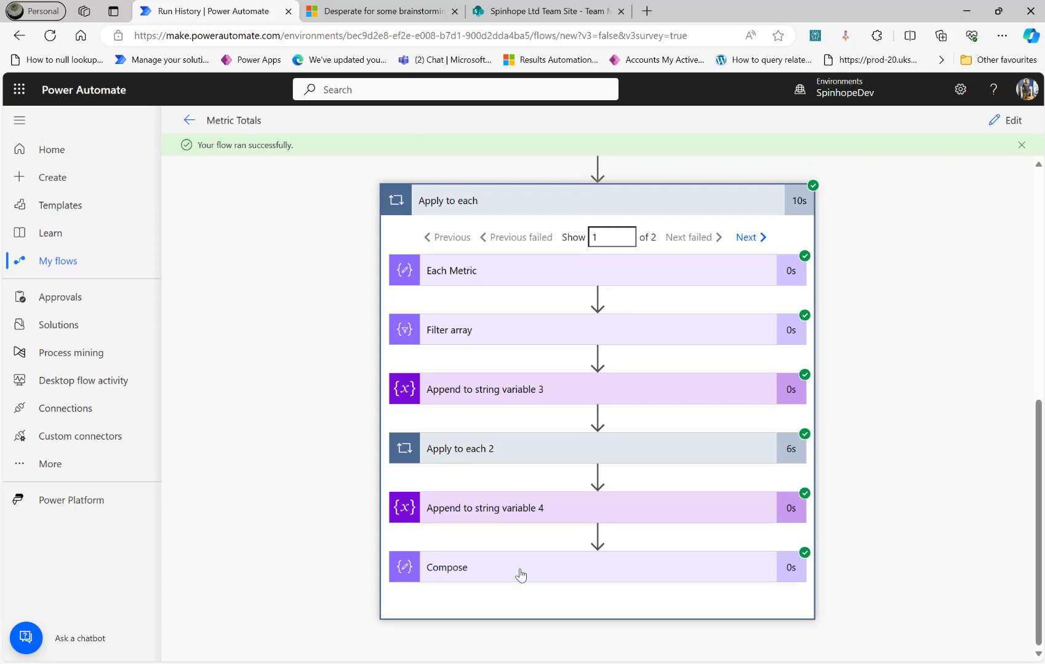
pyautogui.click(484, 573)
pyautogui.scroll(-3, 484, 554)
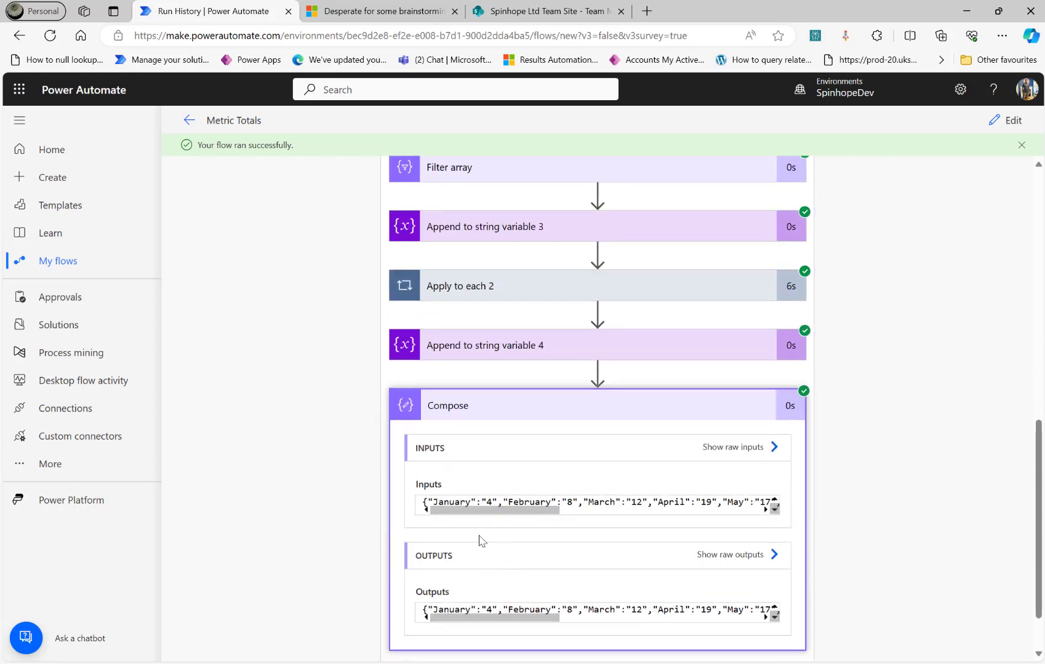
pyautogui.moveTo(502, 512); pyautogui.dragTo(470, 525)
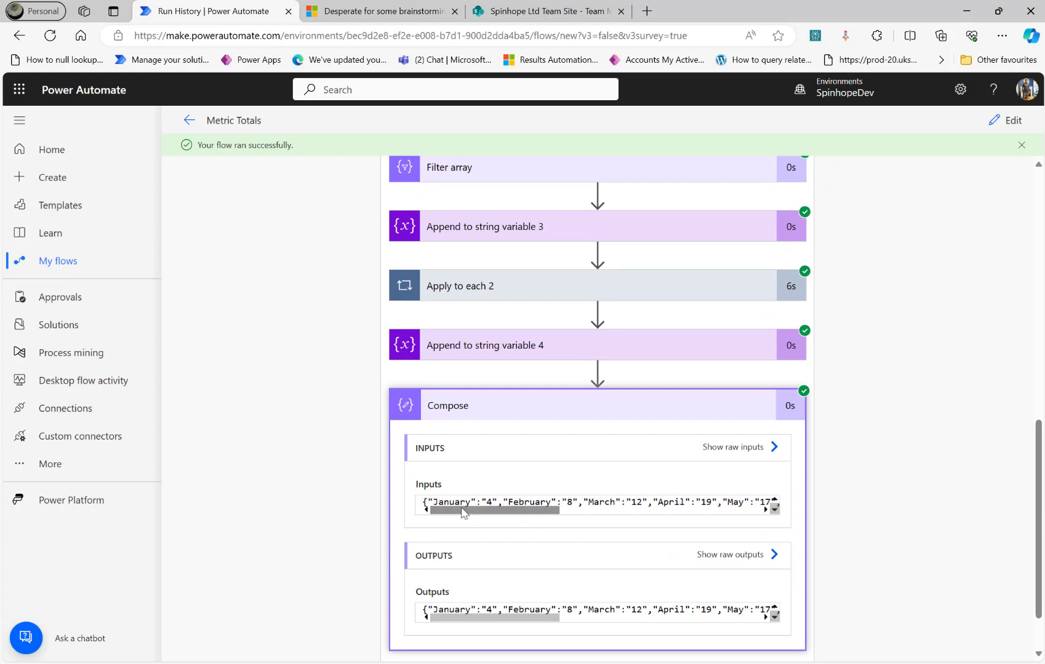
pyautogui.moveTo(476, 510); pyautogui.dragTo(435, 510)
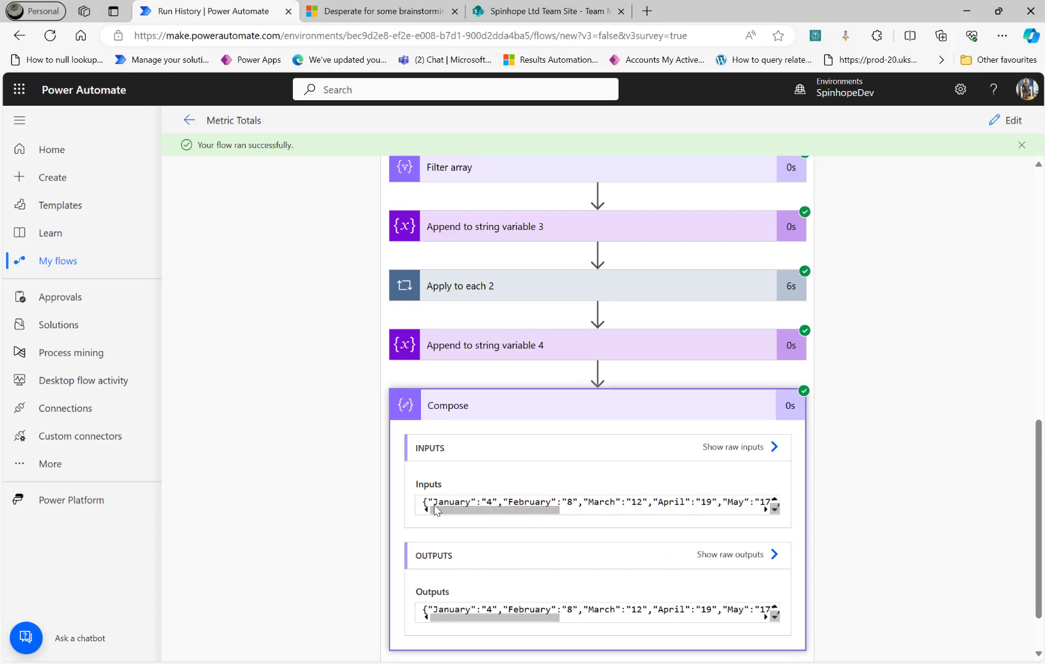
pyautogui.scroll(5, 670, 492)
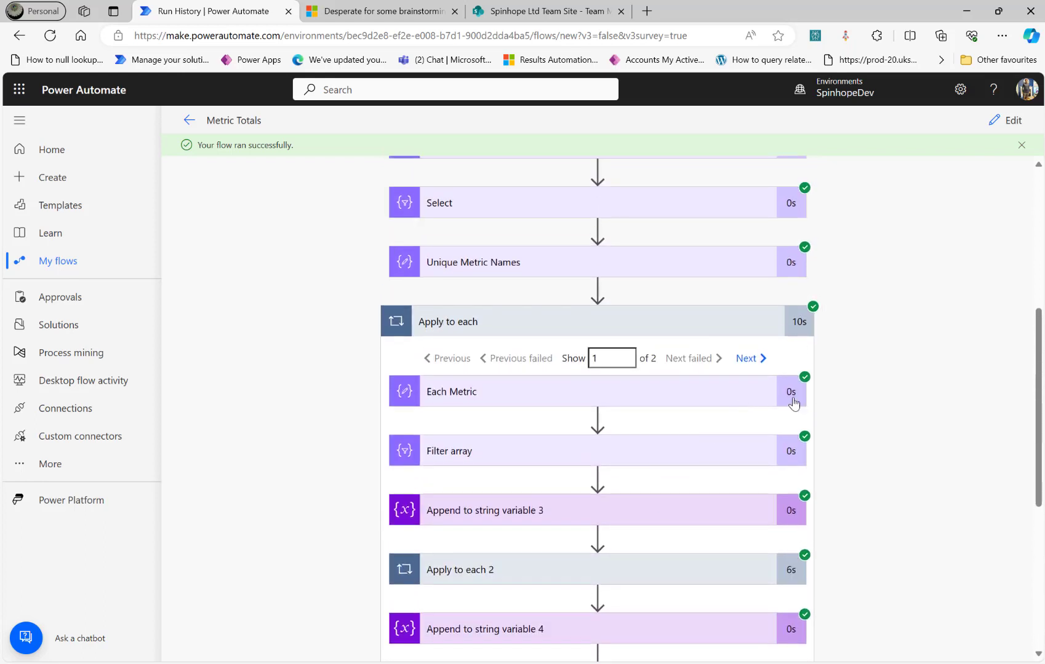
pyautogui.click(746, 358)
pyautogui.scroll(-6, 326, 478)
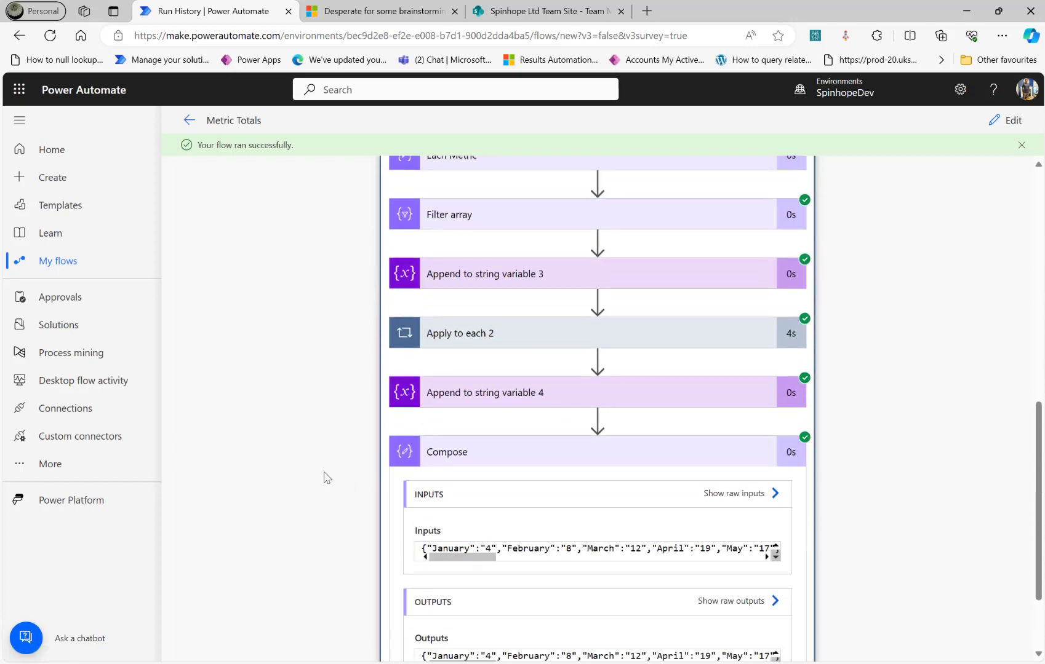
pyautogui.moveTo(482, 444); pyautogui.dragTo(440, 451)
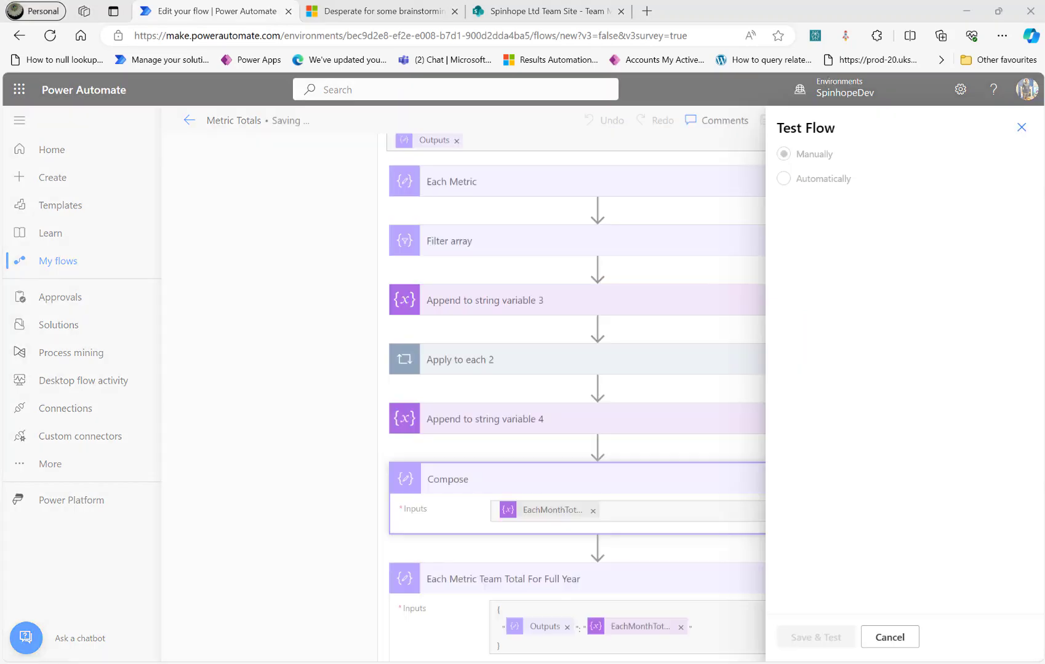
# Rerun the manual test on the flow version containing the Each Metric Team Total For Full Year action.
pyautogui.click(852, 636)
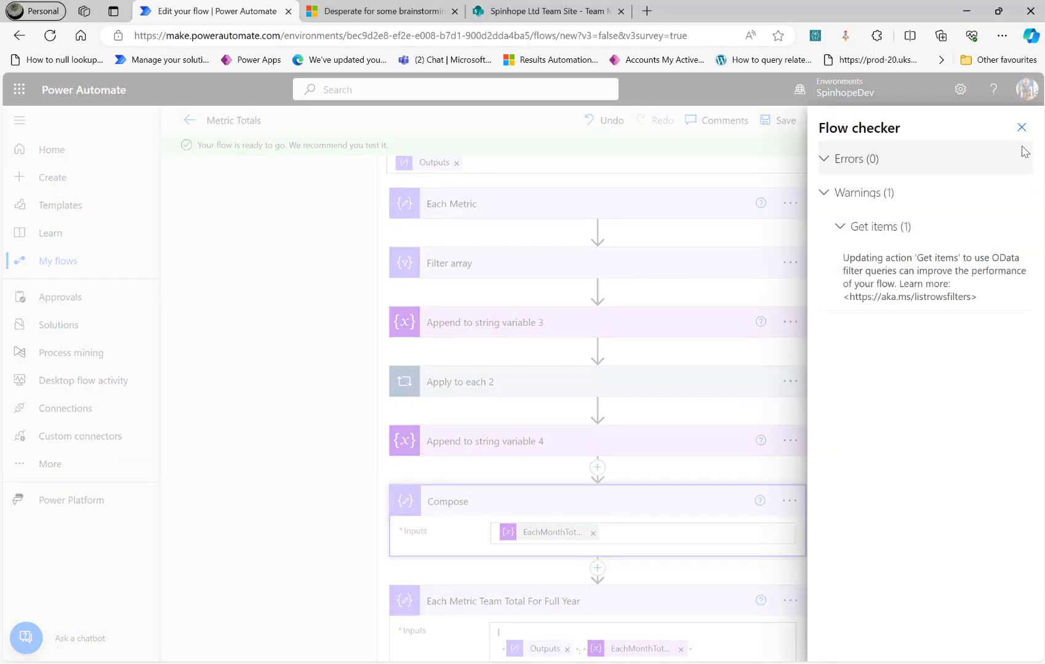
pyautogui.click(1022, 136)
pyautogui.click(851, 636)
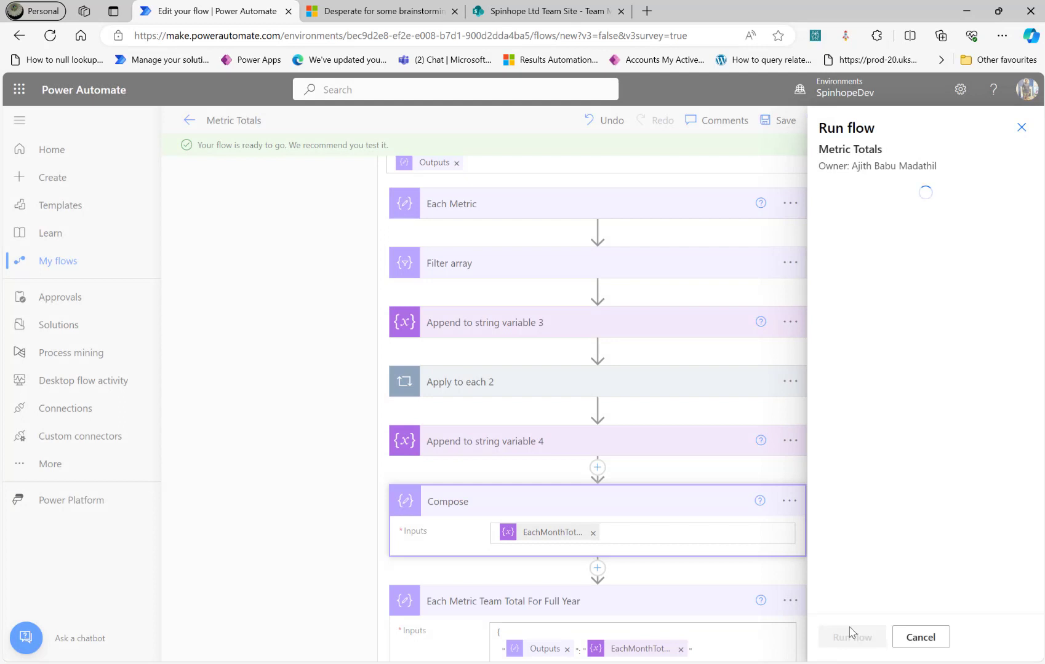
pyautogui.click(845, 638)
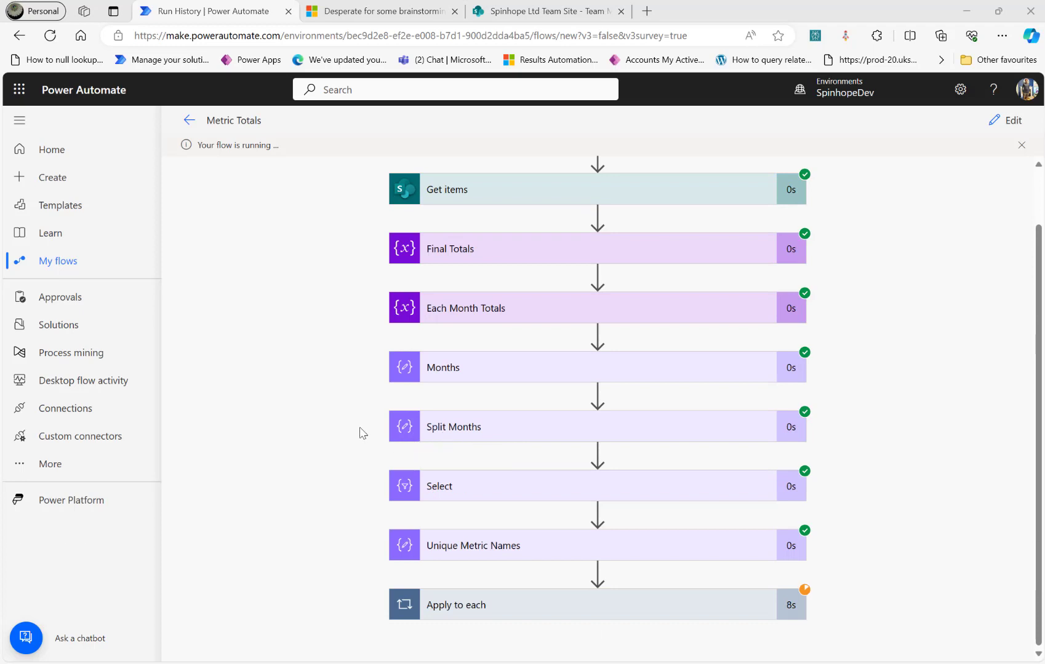
# Inspect the Each Metric Team Total For Full Year inputs and outputs in the first iteration of Apply to each.
pyautogui.click(664, 602)
pyautogui.scroll(-5, 880, 569)
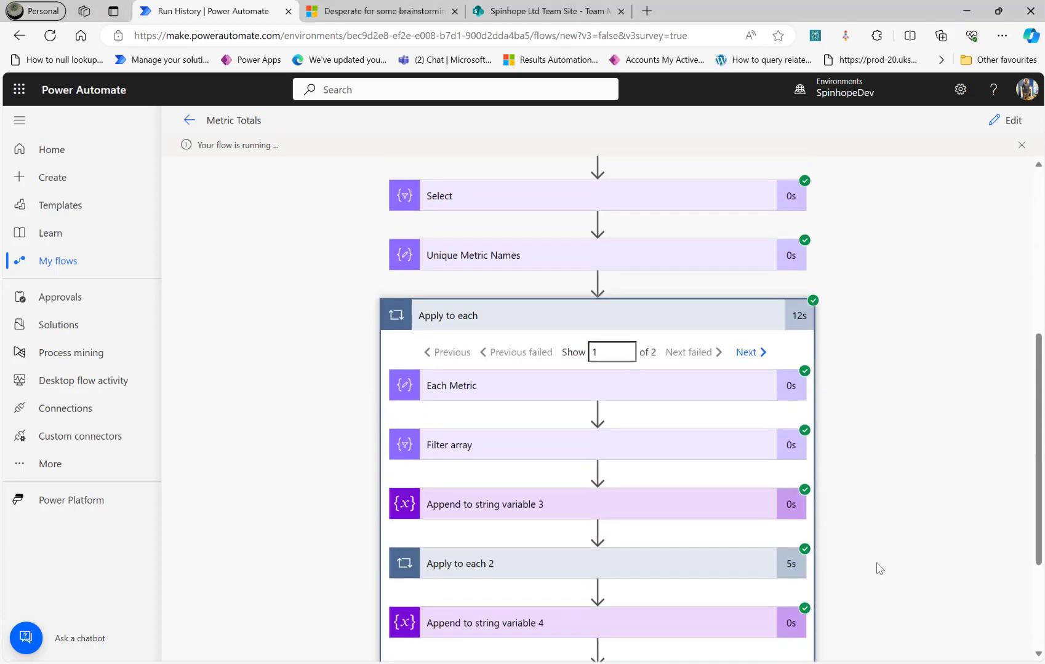
pyautogui.scroll(-3, 879, 569)
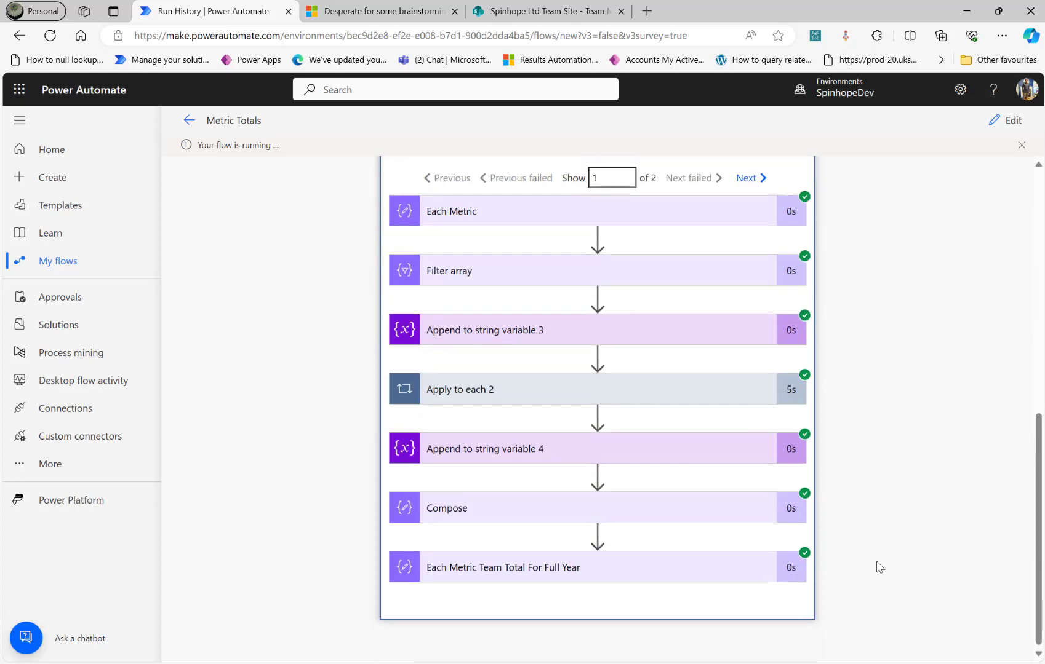
pyautogui.click(562, 567)
pyautogui.scroll(-3, 347, 551)
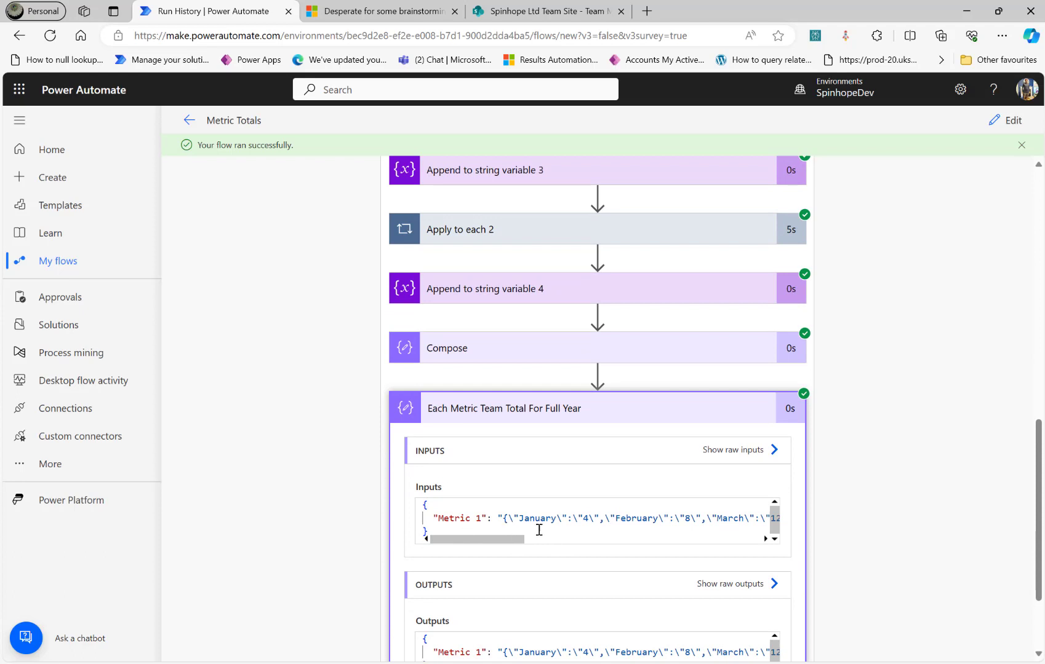
# Examine the Each Metric Team Total For Full Year inputs and outputs in the second iteration of Apply to each, and reopen the flow for editing.
pyautogui.moveTo(501, 539); pyautogui.dragTo(342, 550)
pyautogui.scroll(3, 735, 396)
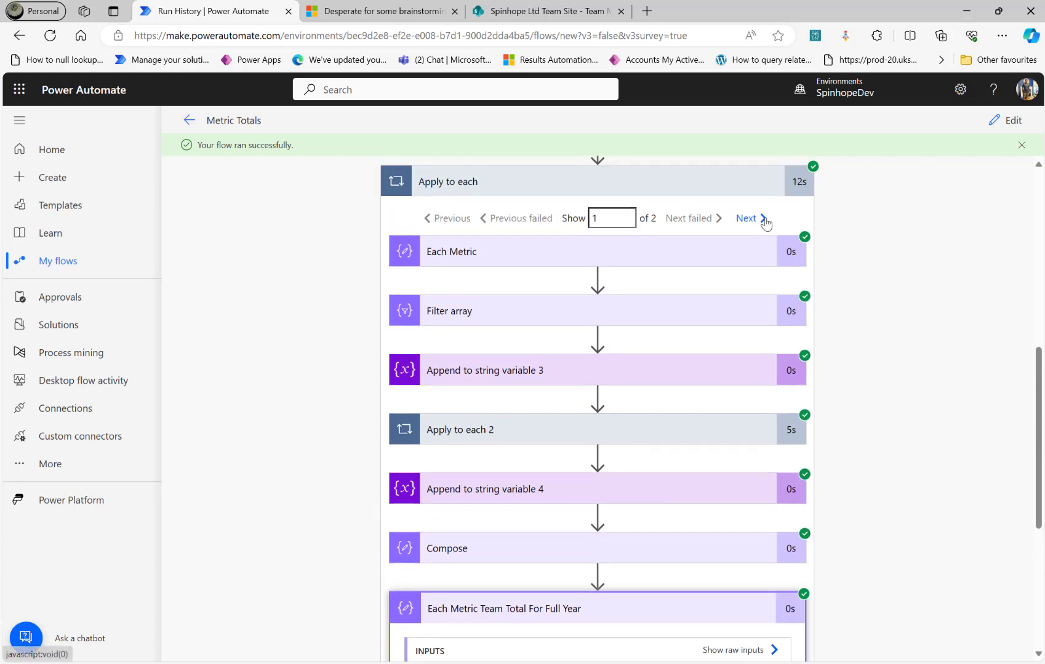
pyautogui.click(762, 219)
pyautogui.scroll(-4, 329, 536)
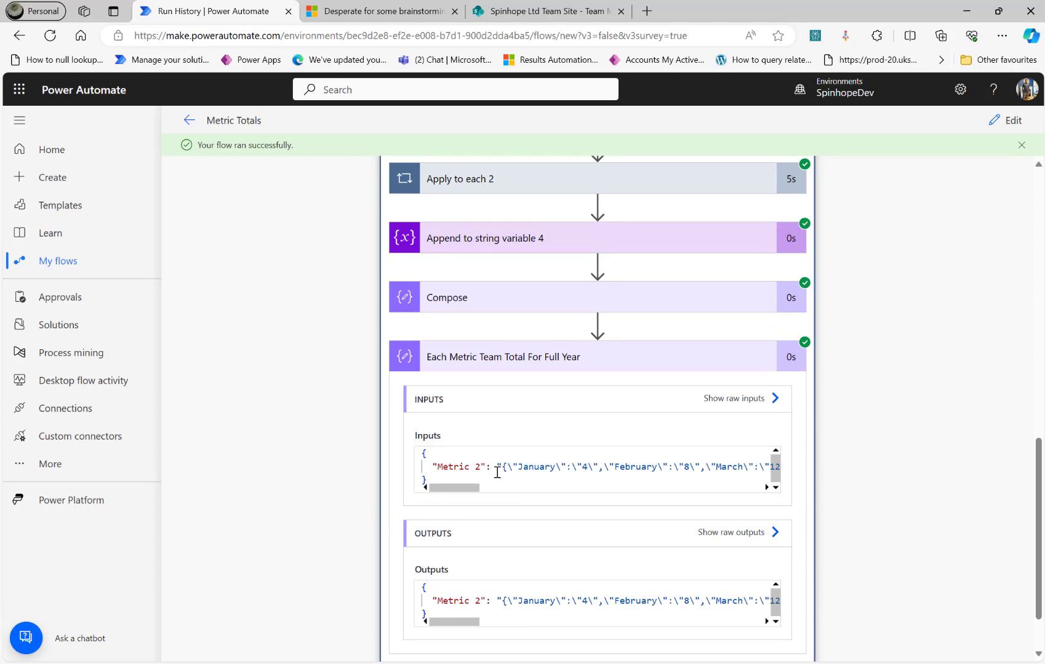
pyautogui.click(1006, 120)
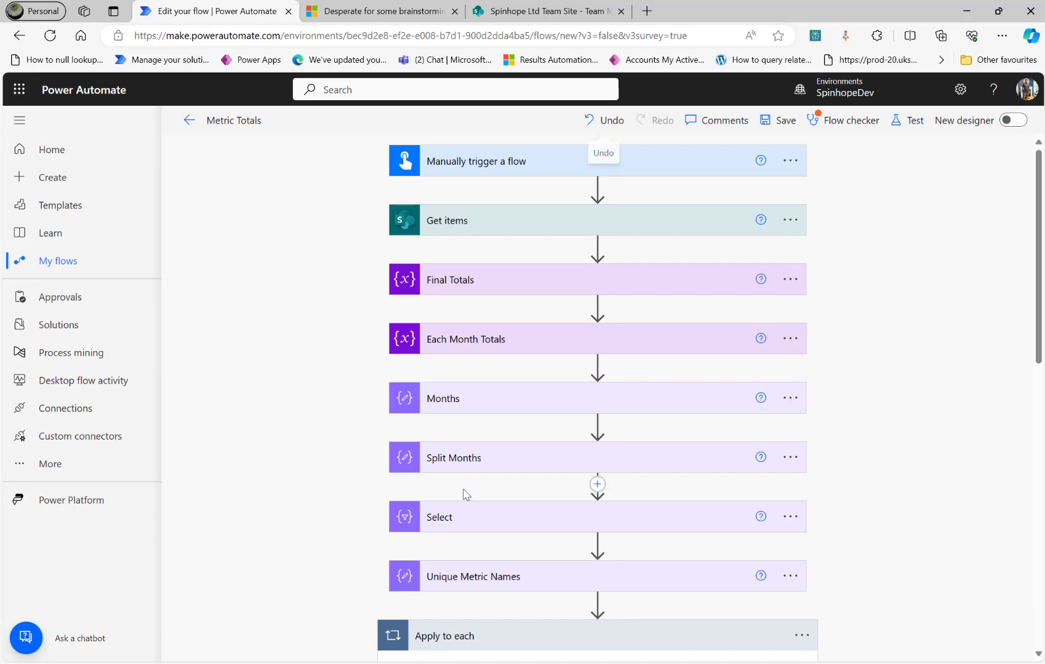
# Add an Append to string variable action at the end of Apply to each and title it "Append to string Final Totals for Each Months".
pyautogui.scroll(-10, 298, 496)
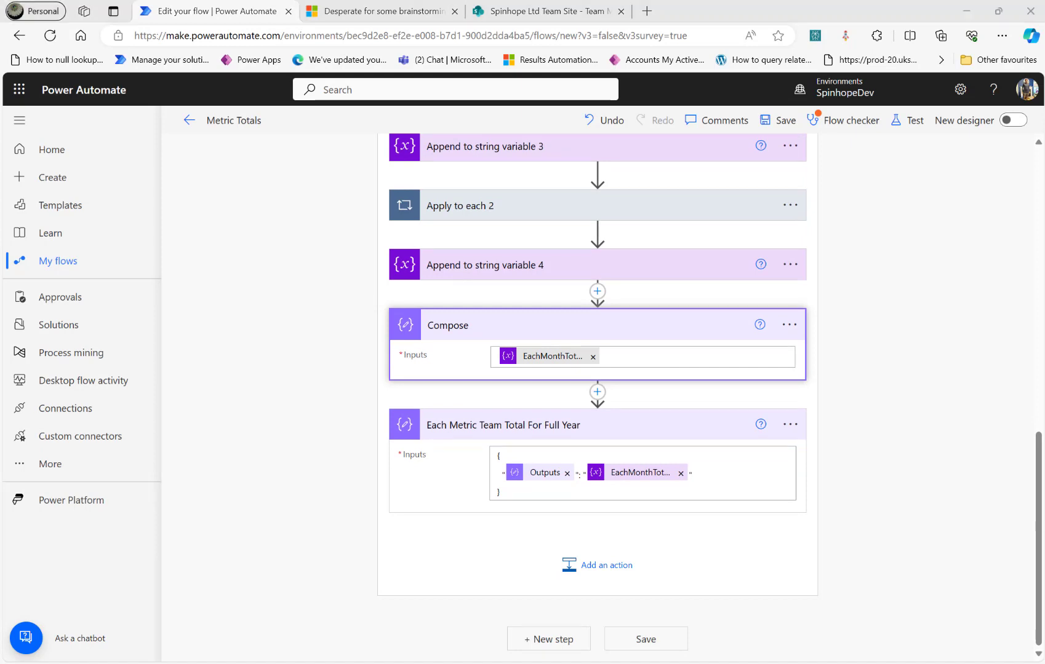
pyautogui.click(584, 572)
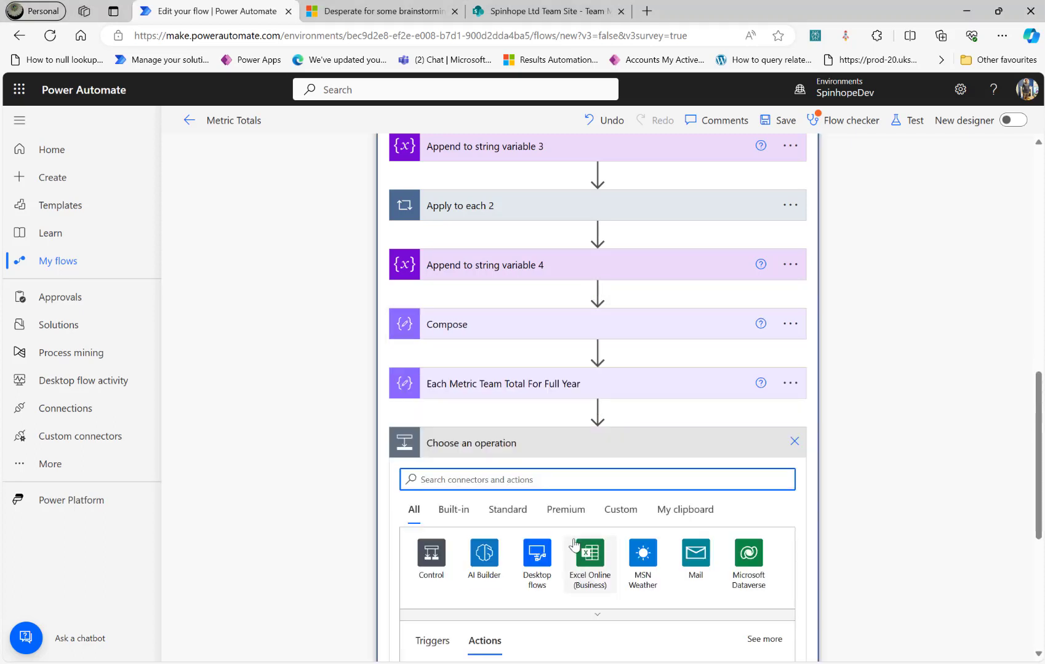
pyautogui.write('appedn')
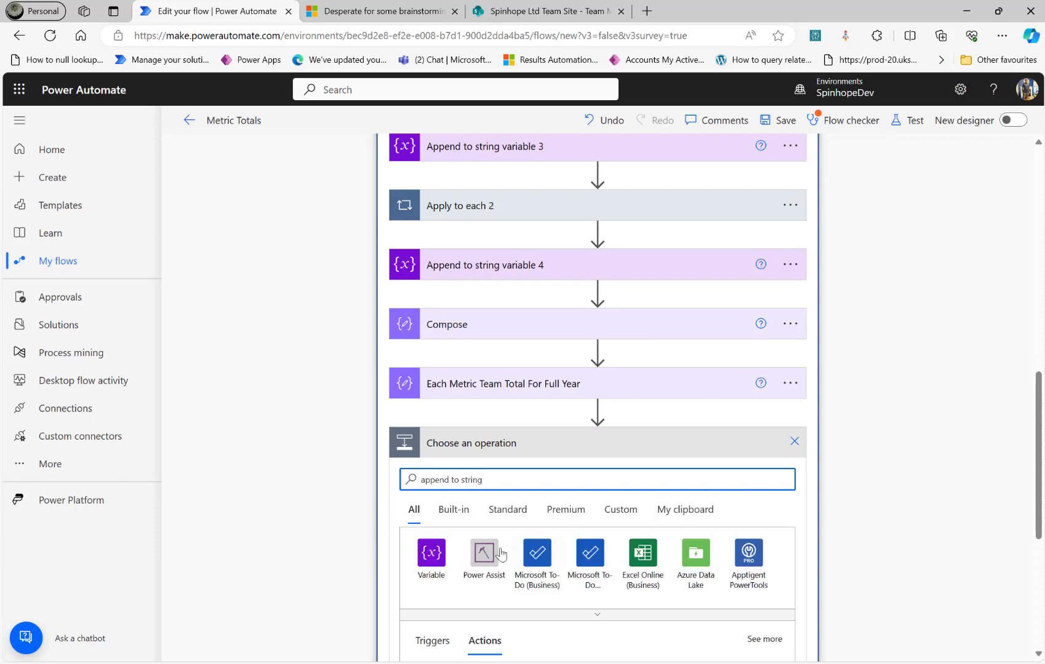
pyautogui.click(484, 572)
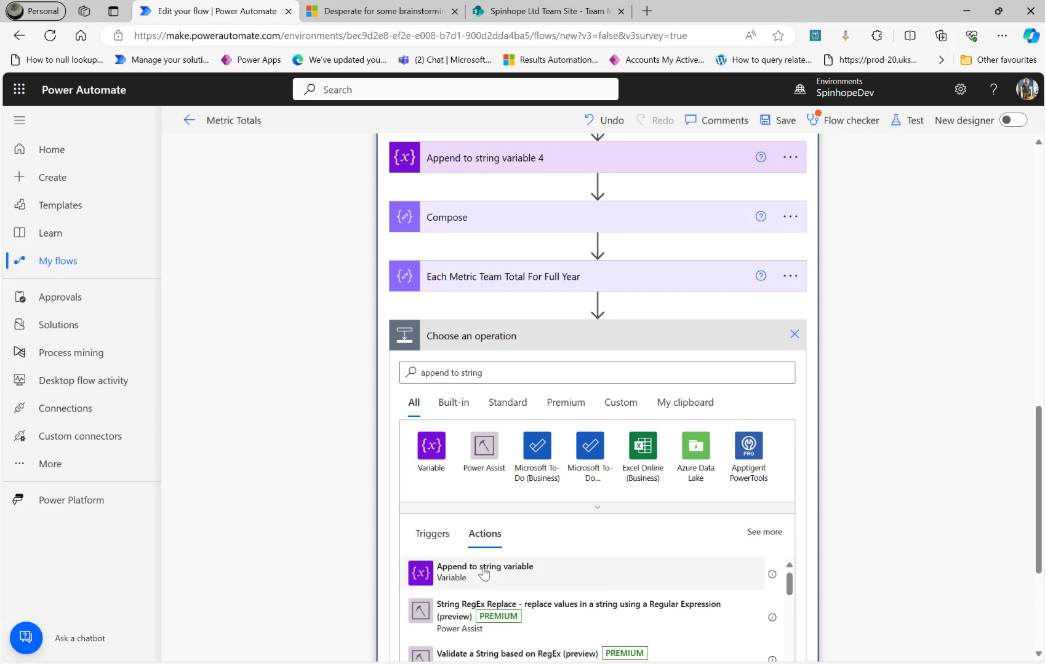
pyautogui.click(790, 437)
pyautogui.click(880, 501)
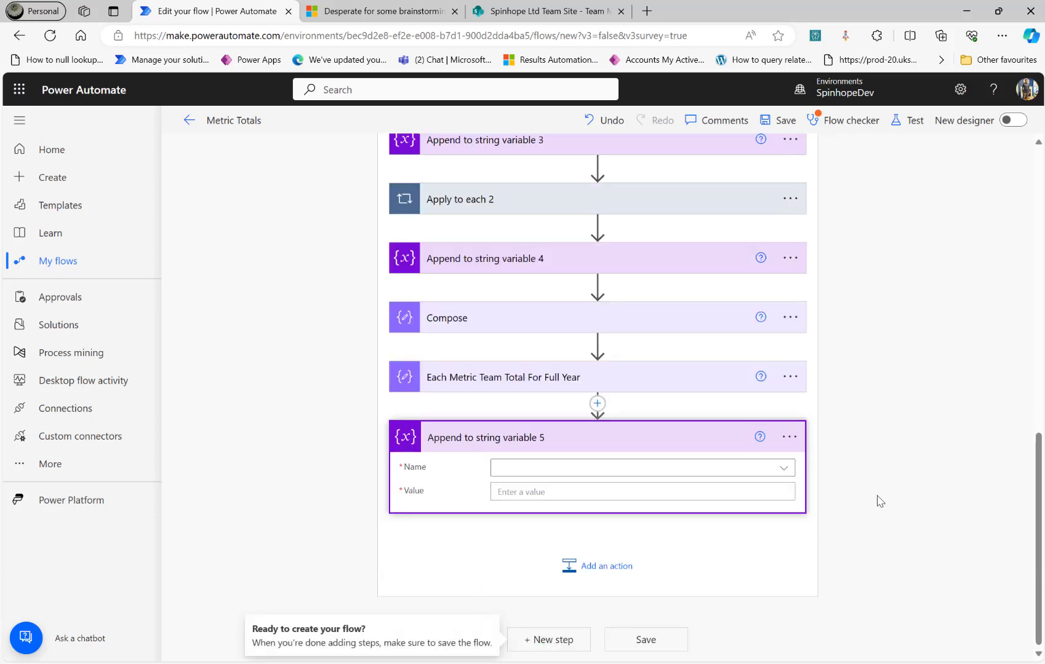
pyautogui.click(790, 437)
pyautogui.click(848, 486)
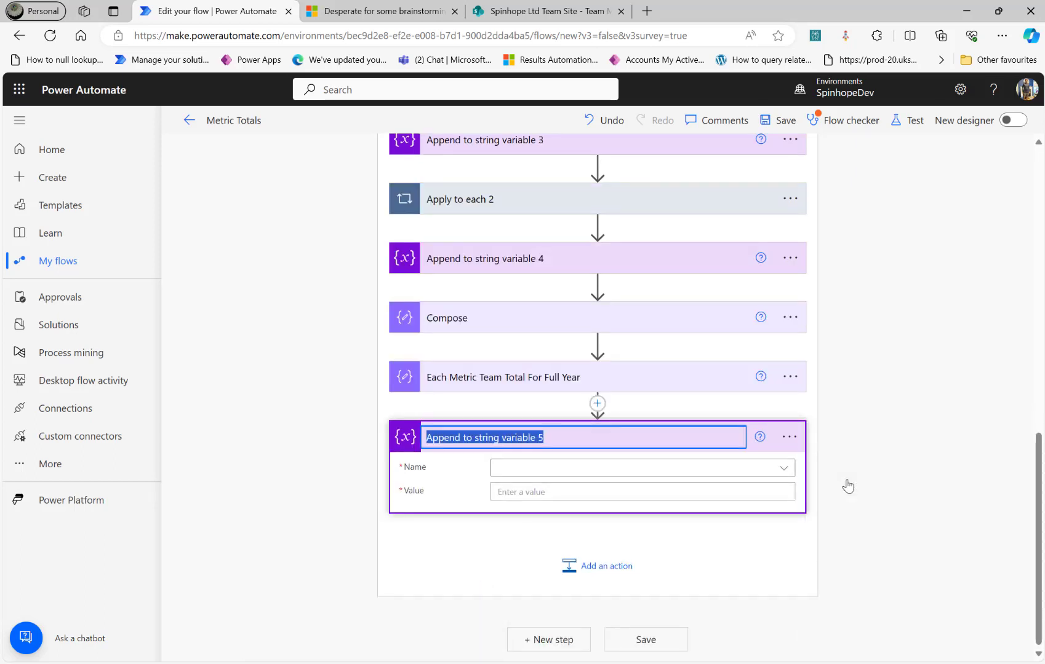
pyautogui.write('Append')
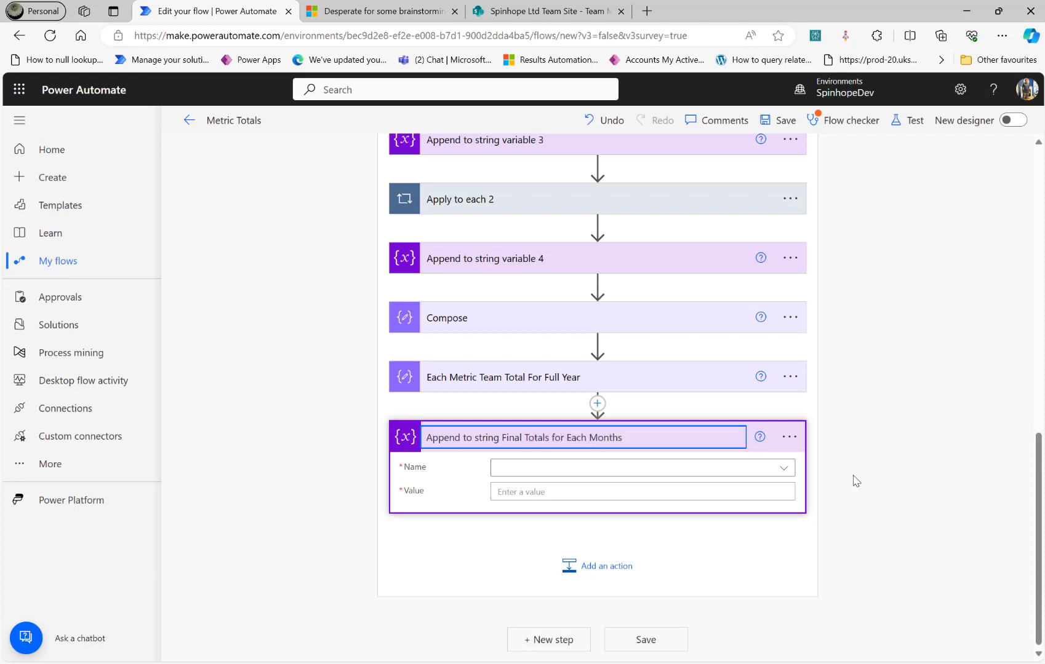
# Check which variables the new append action offers as its name, and review the type of the Final Totals variable.
pyautogui.click(575, 469)
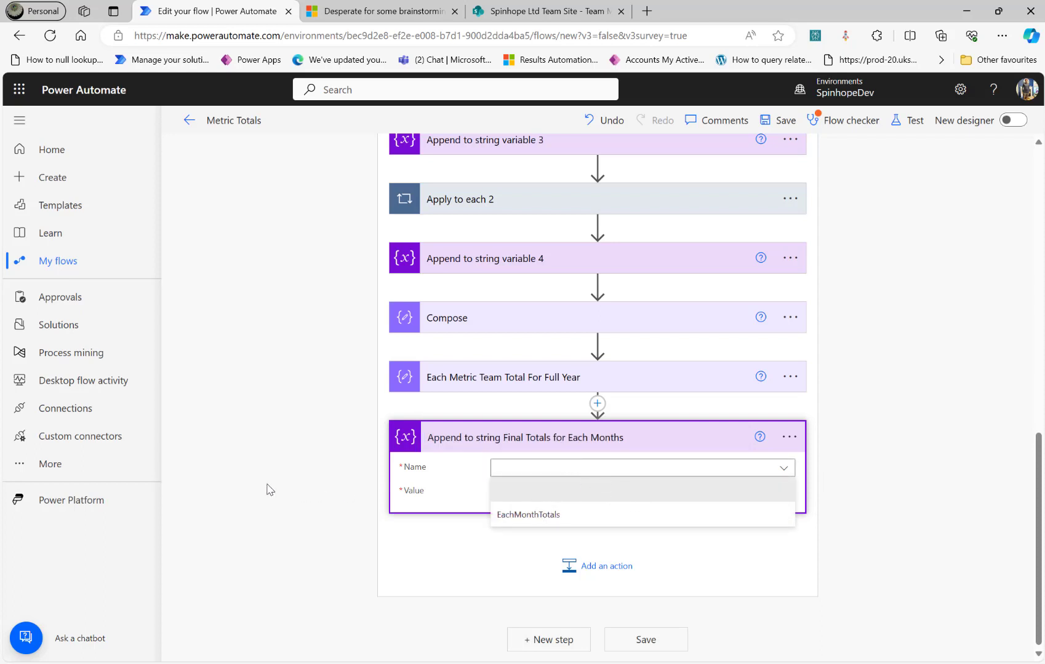
pyautogui.click(594, 470)
pyautogui.click(591, 472)
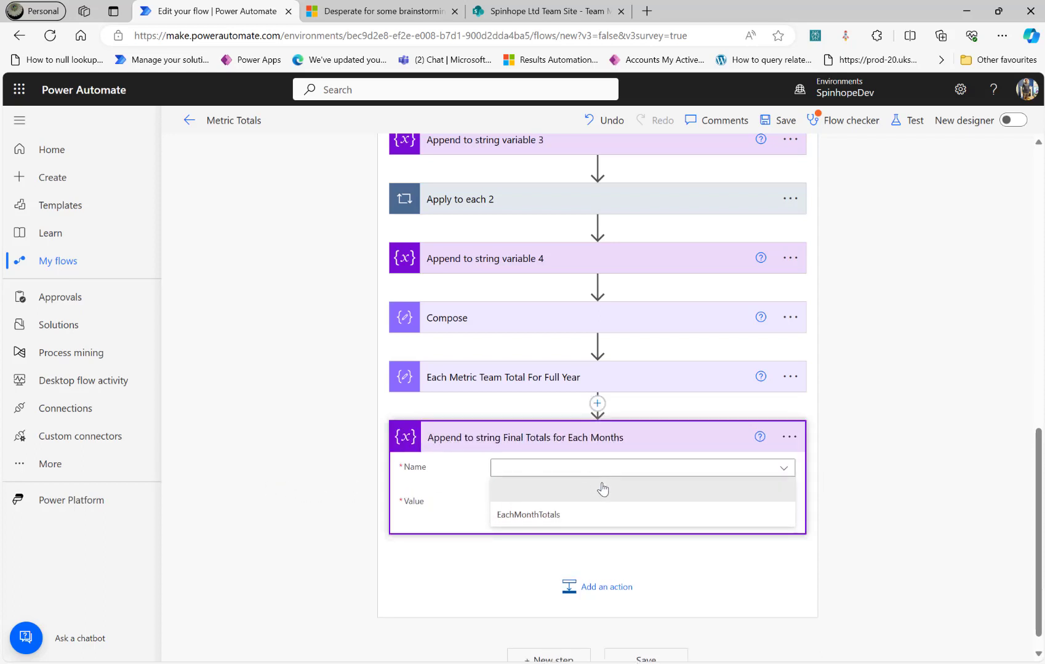
pyautogui.click(922, 435)
pyautogui.scroll(5, 923, 432)
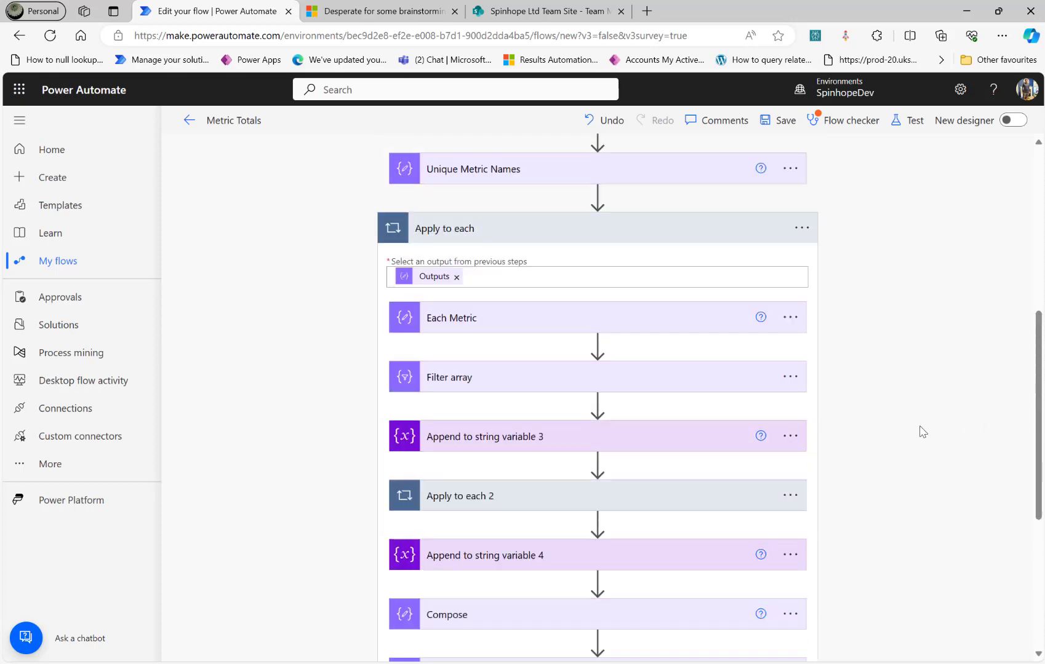
pyautogui.scroll(7, 923, 432)
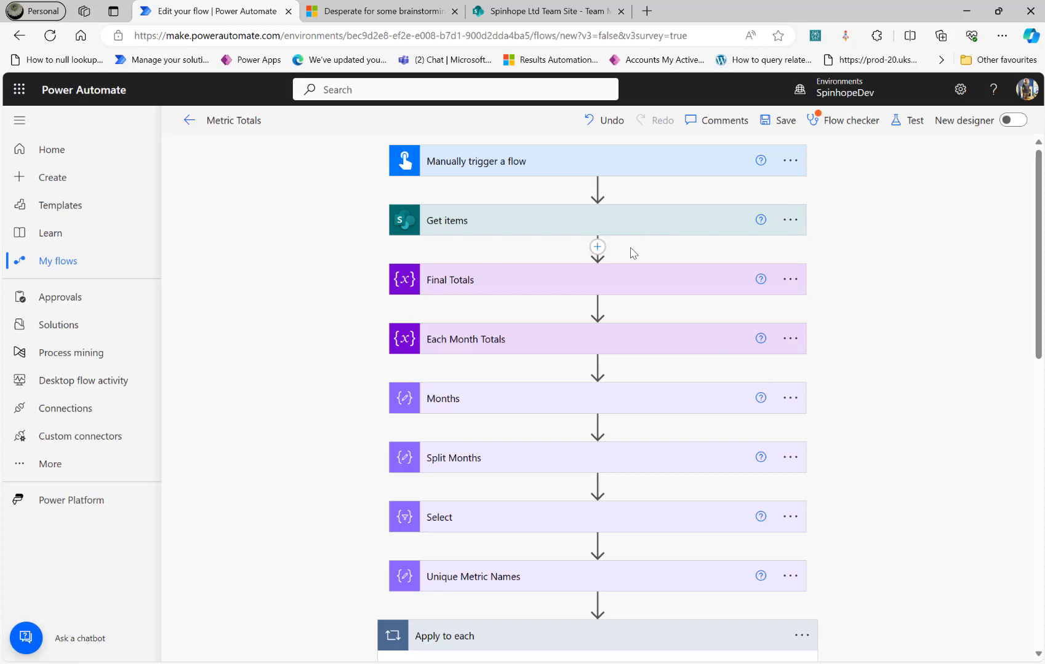
pyautogui.click(520, 288)
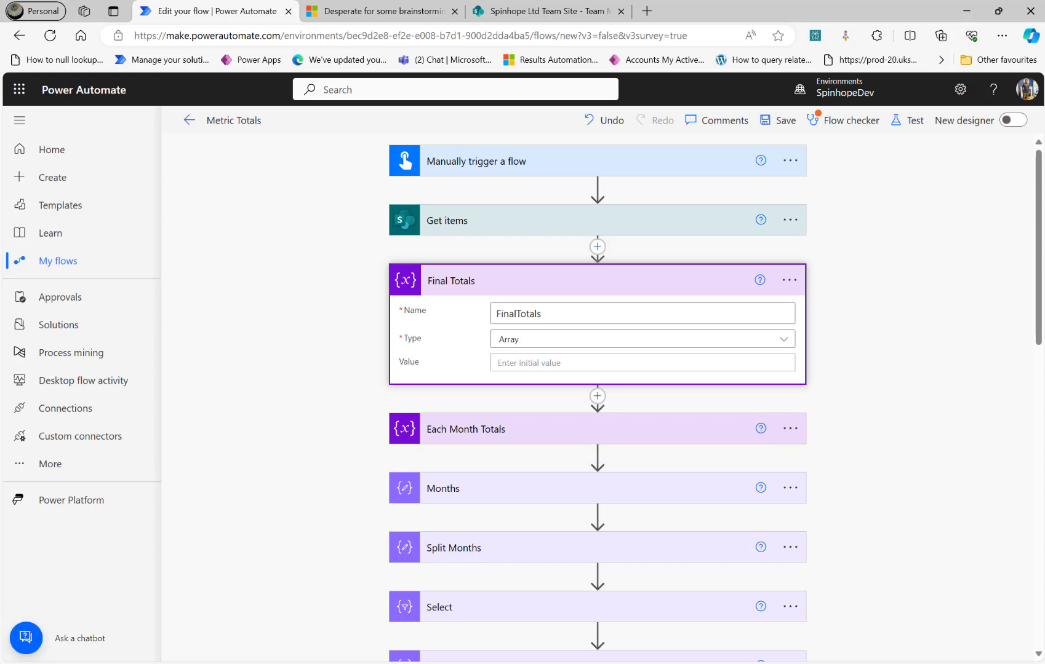
pyautogui.scroll(-15, 597, 400)
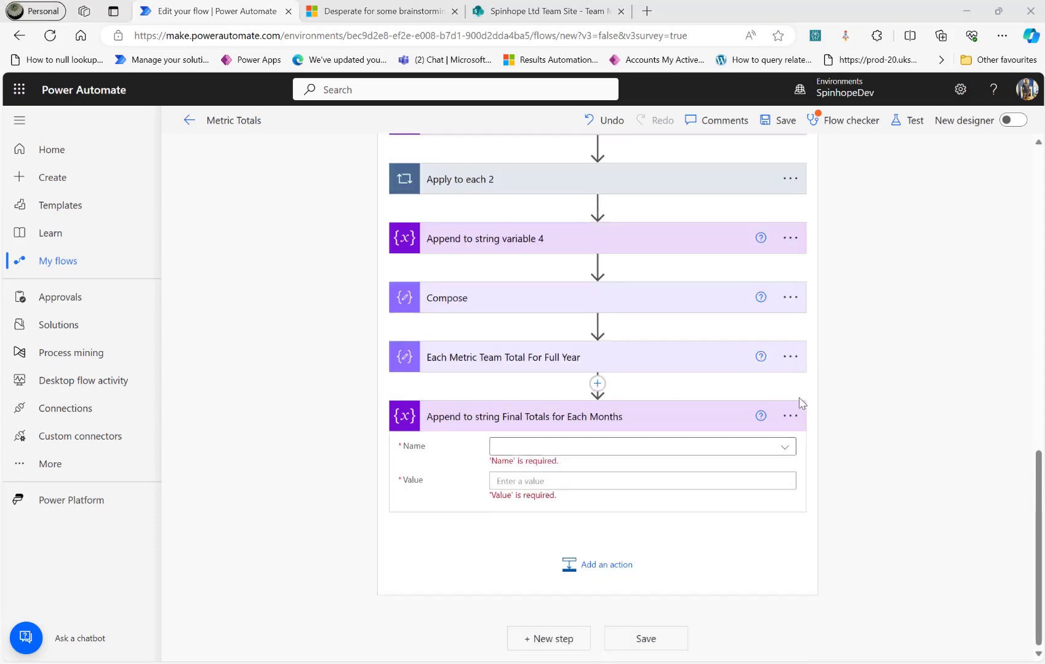
# Copy the title of the Append to string Final Totals for Each Months action and delete the action from the flow.
pyautogui.click(790, 417)
pyautogui.click(790, 417)
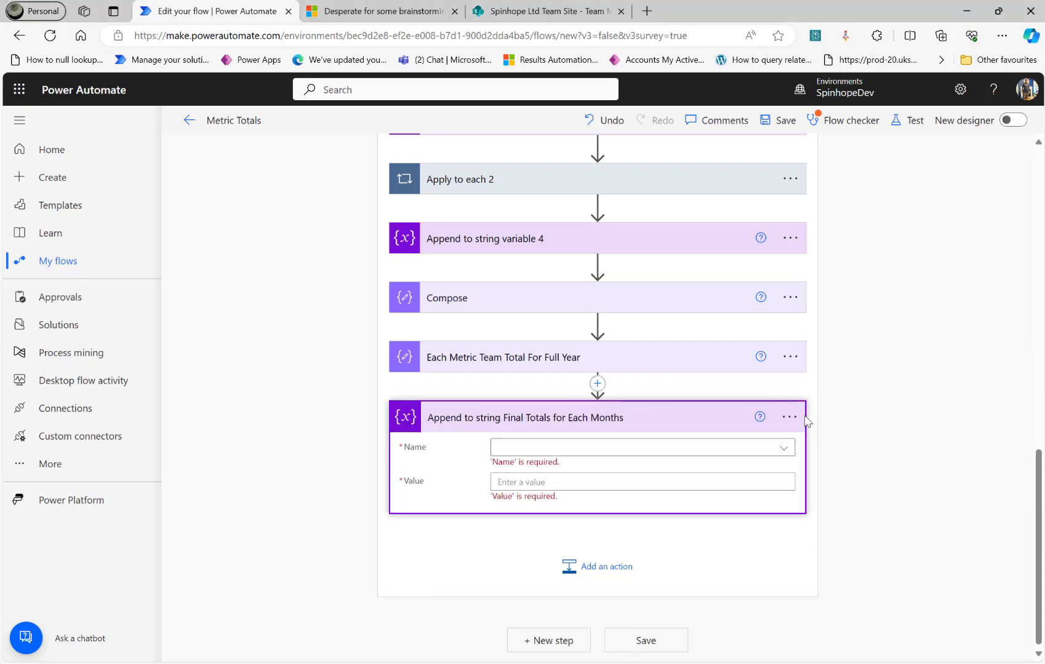
pyautogui.click(790, 416)
pyautogui.click(851, 464)
pyautogui.hotkey('ctrl', 'c')
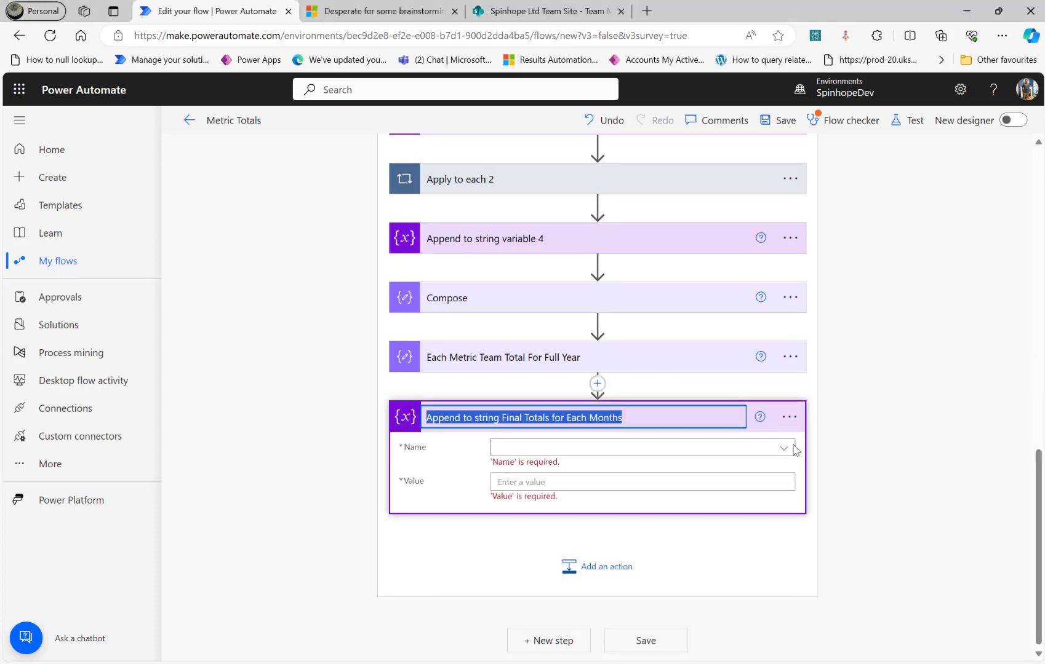
pyautogui.click(790, 416)
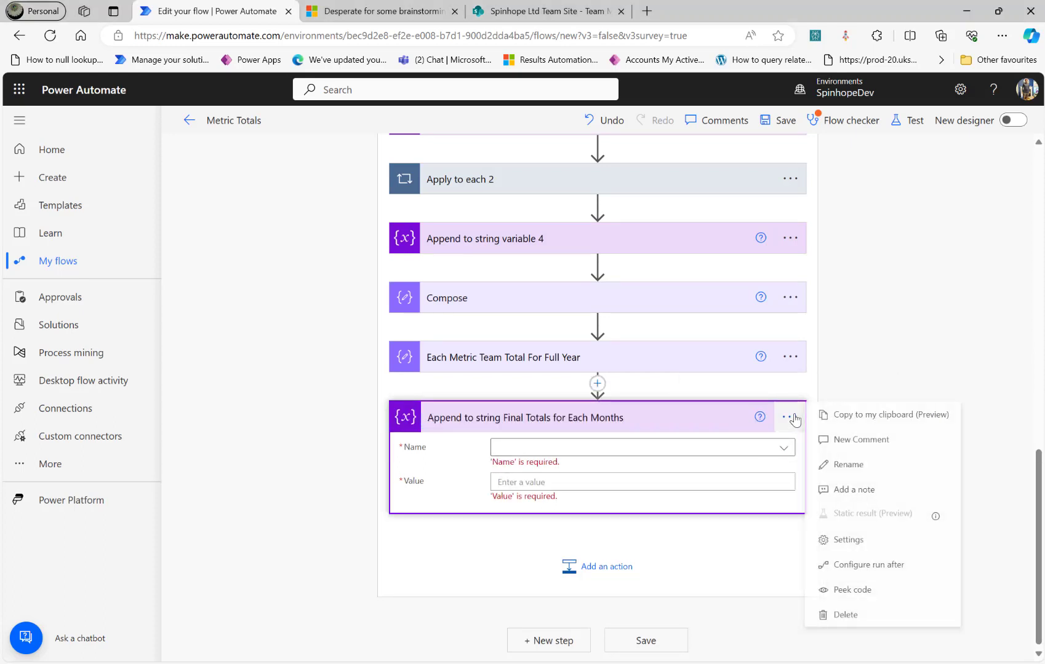
pyautogui.click(848, 614)
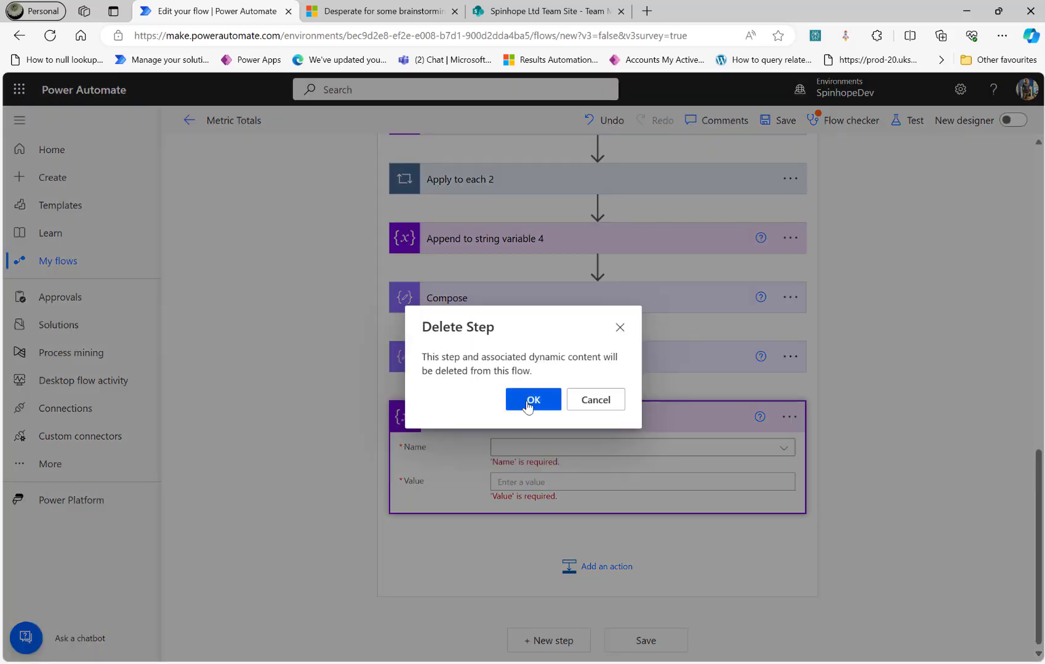
pyautogui.click(531, 400)
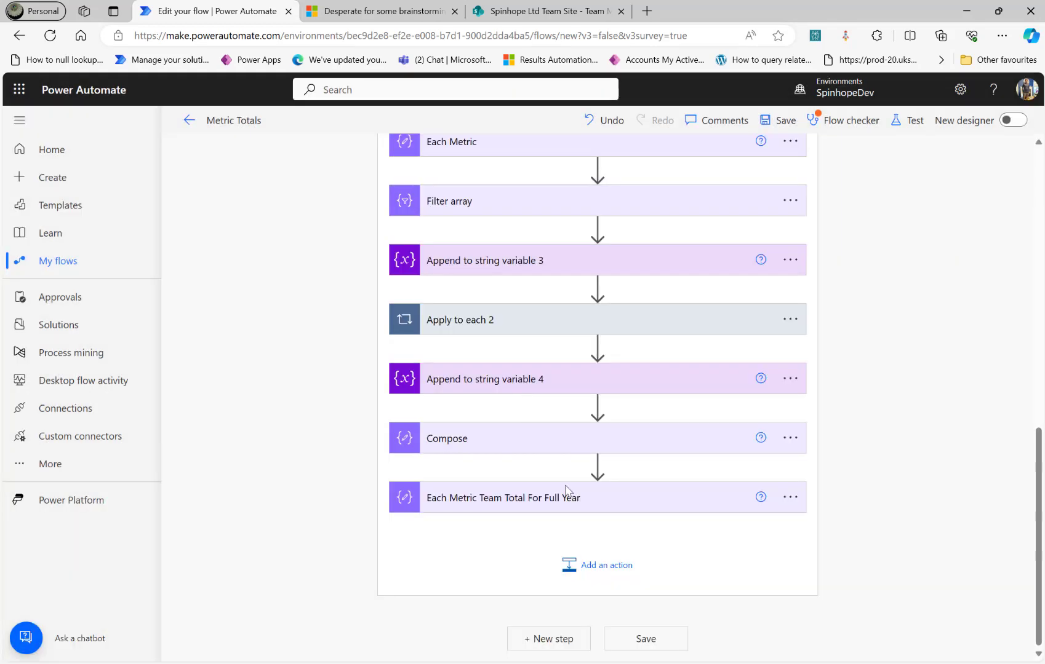
# Add an Append to array variable action after Each Metric Team Total For Full Year, with FinalTotals as the variable.
pyautogui.click(578, 566)
pyautogui.write('append t')
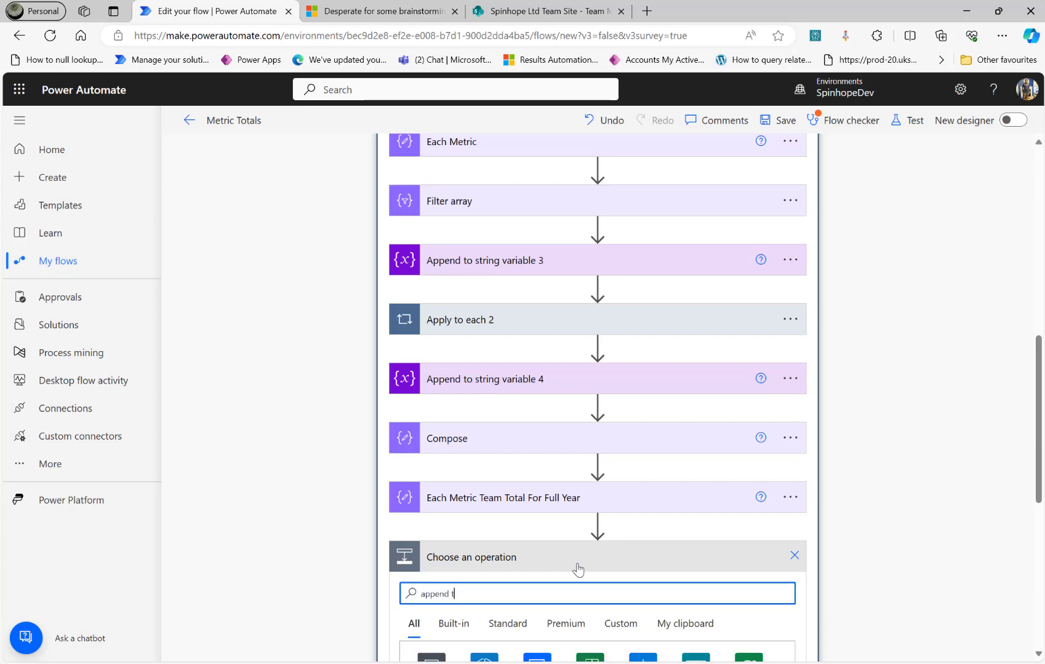
pyautogui.write('o array')
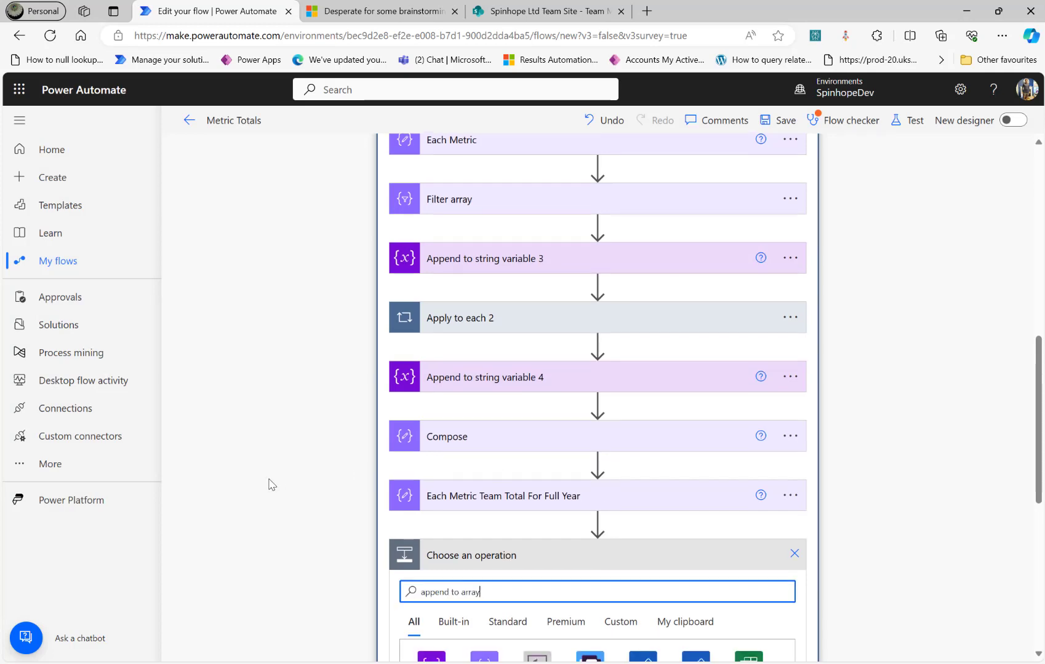
pyautogui.scroll(-5, 268, 483)
pyautogui.click(471, 498)
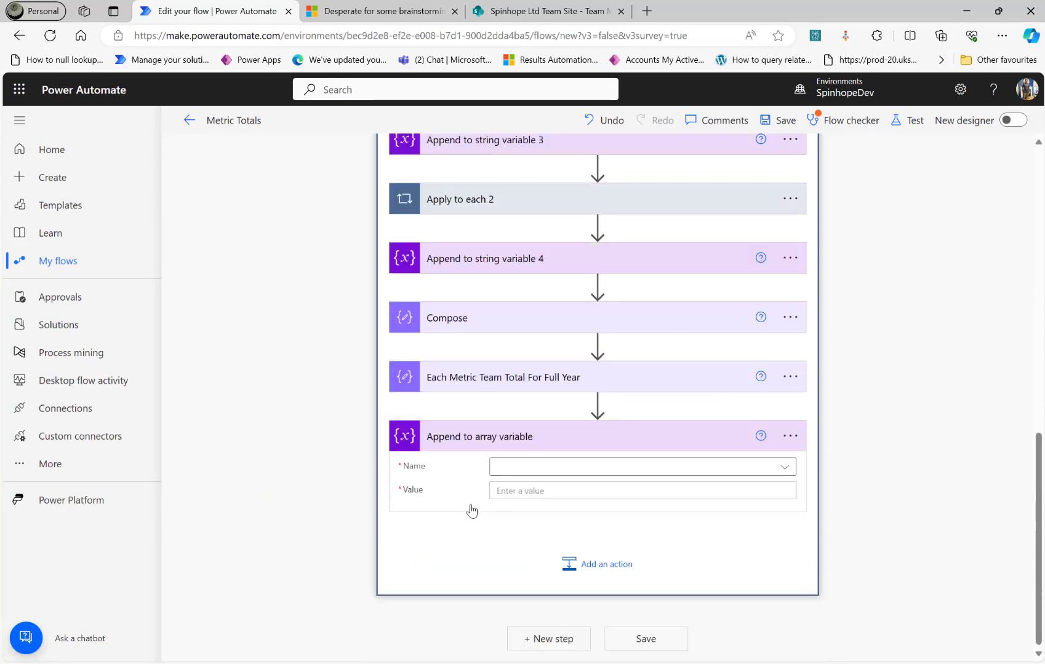
pyautogui.click(516, 469)
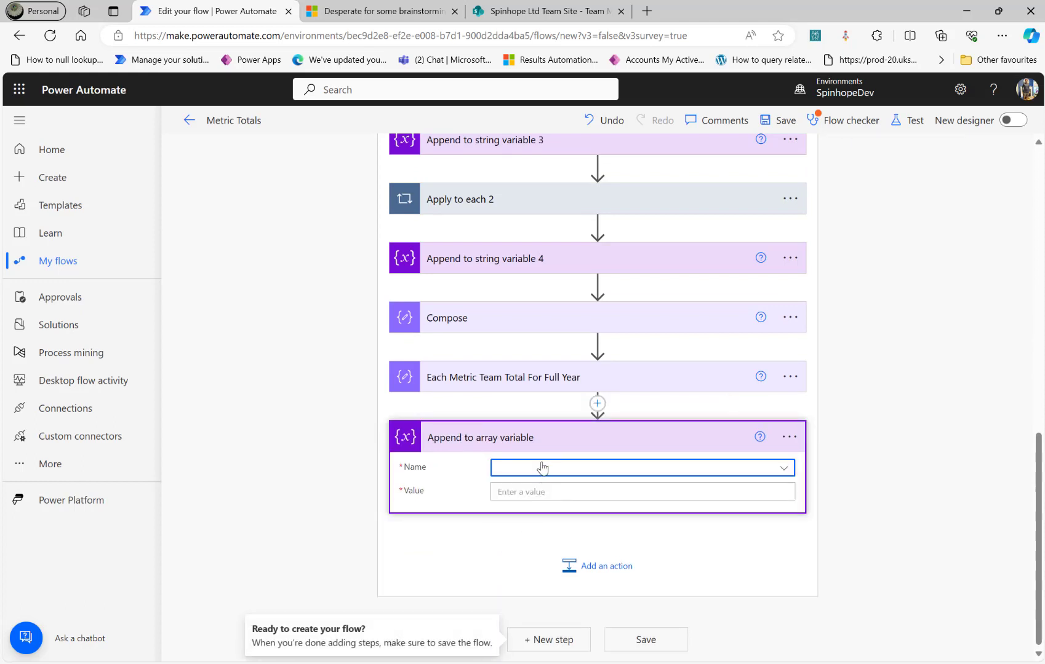
pyautogui.click(542, 469)
pyautogui.click(536, 513)
# Rename the Append to array variable action to "Append to string Final Totals for Each Months".
pyautogui.click(788, 438)
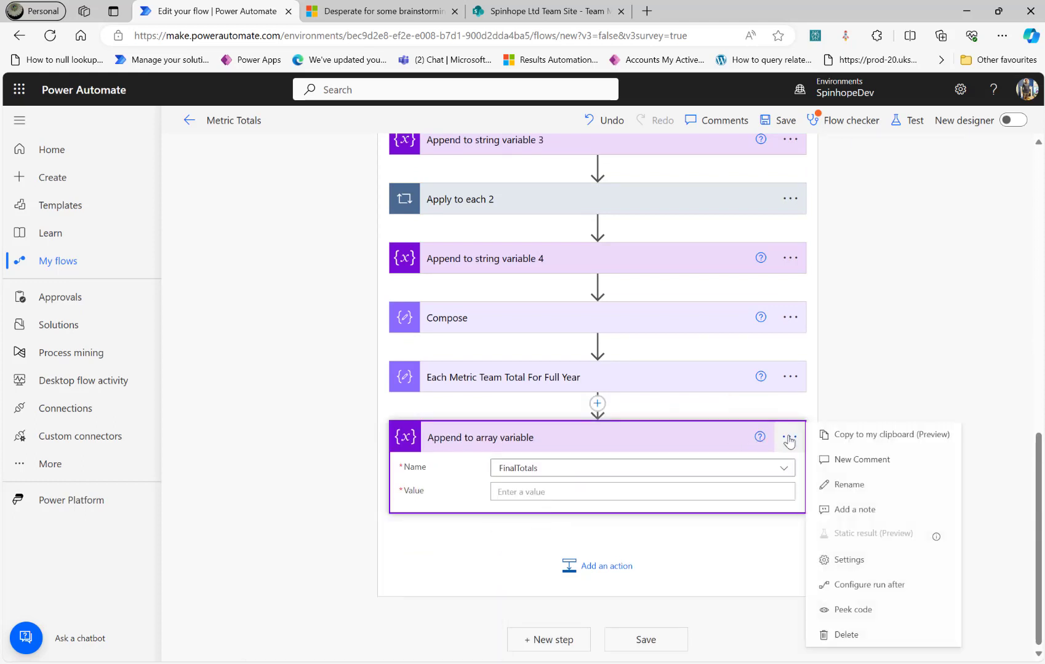
pyautogui.click(860, 486)
pyautogui.hotkey('ctrl', 'v')
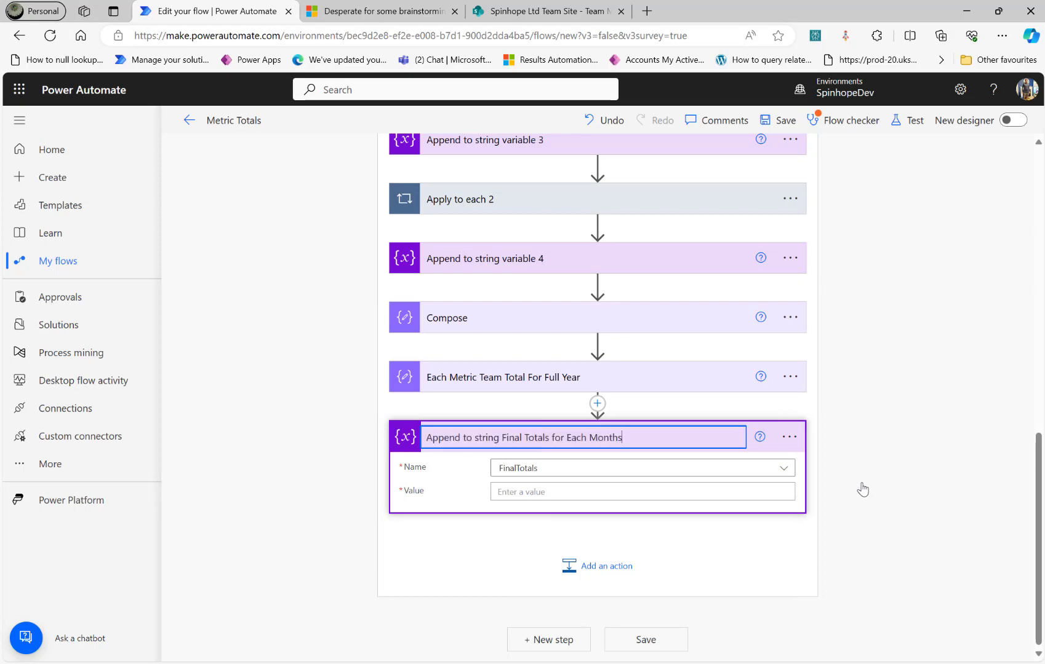
pyautogui.click(899, 402)
# Recheck the Final Totals variable's settings and set the append action's value to the Outputs of Each Metric Team Total For Full Year.
pyautogui.scroll(15, 898, 402)
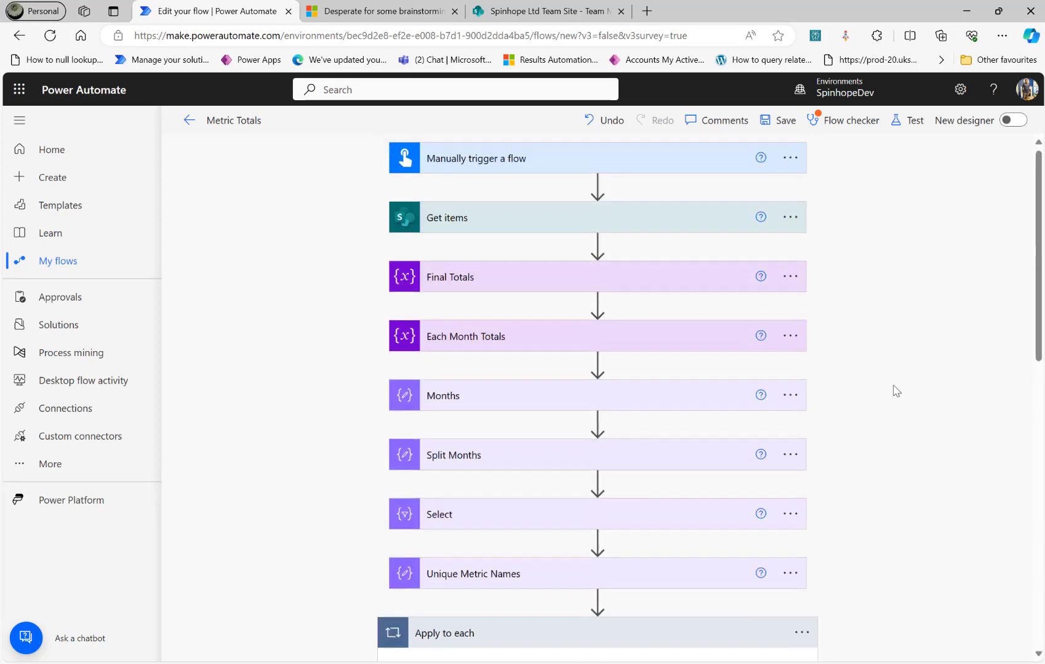
pyautogui.click(516, 297)
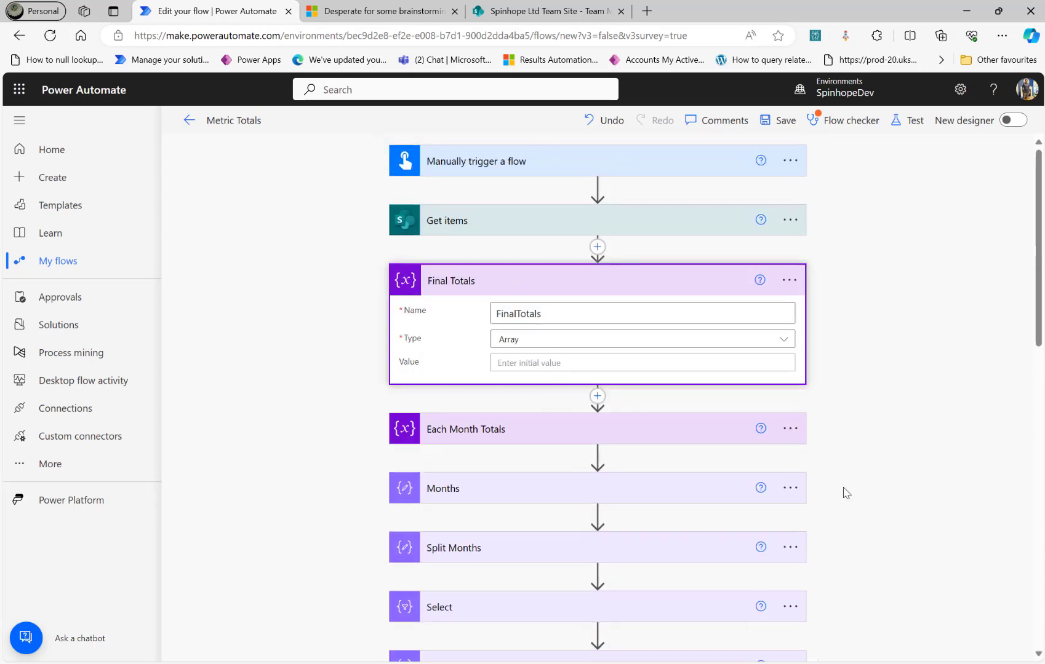
pyautogui.scroll(-15, 851, 486)
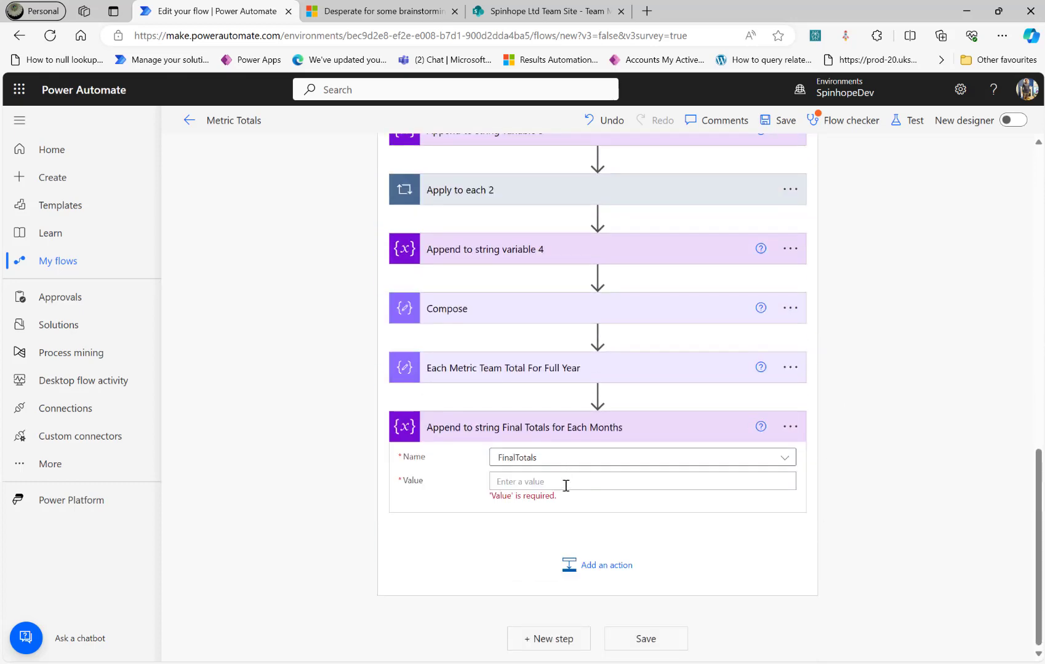
pyautogui.click(568, 483)
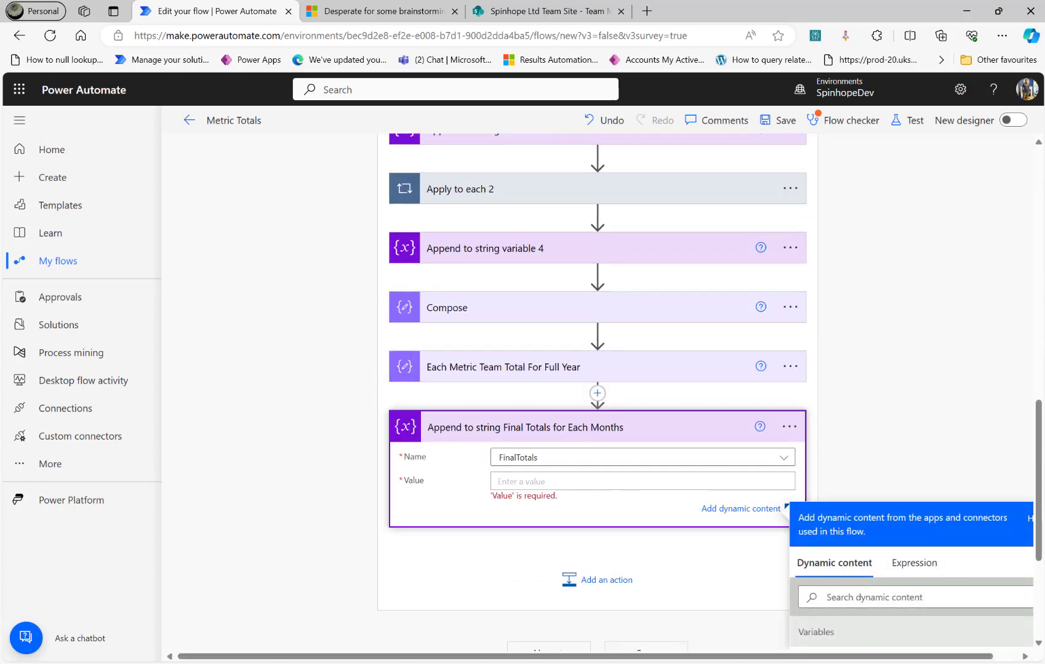
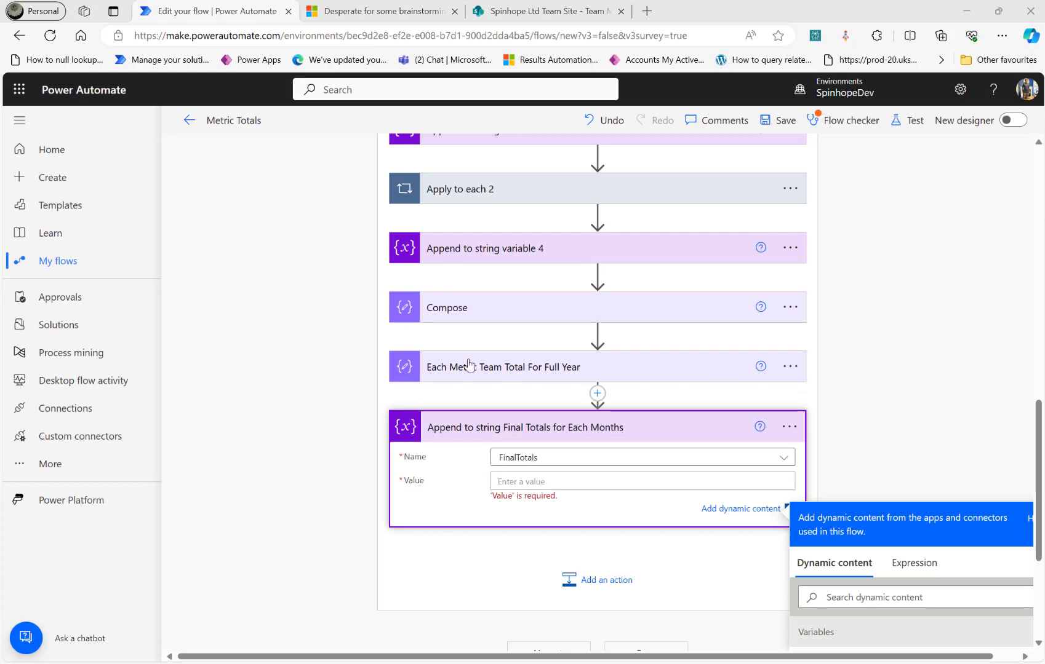
pyautogui.click(556, 480)
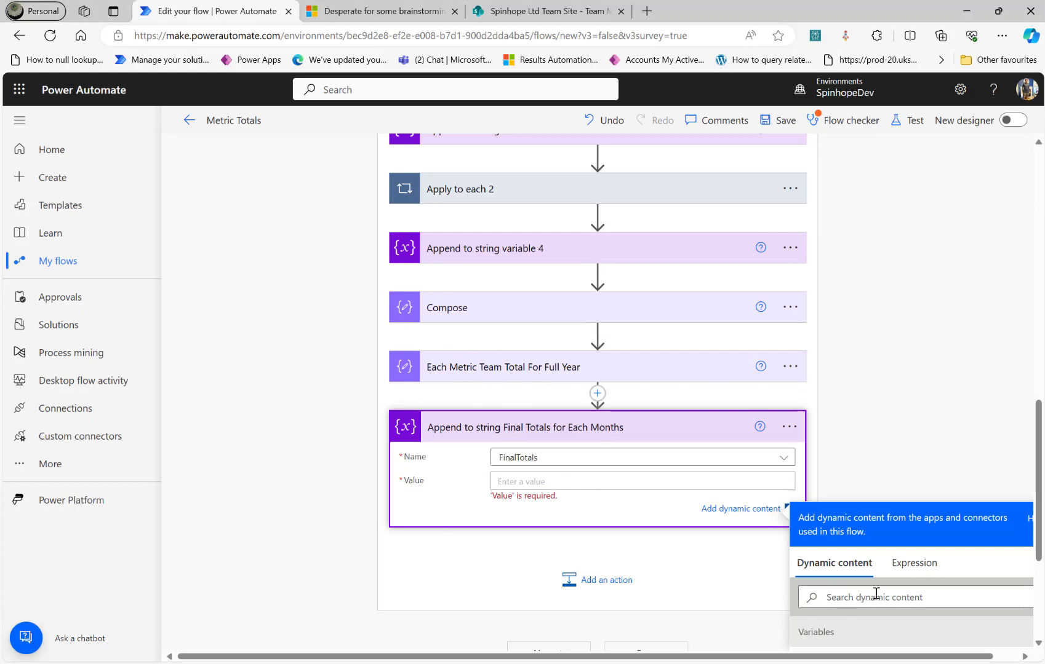
pyautogui.scroll(-3, 895, 614)
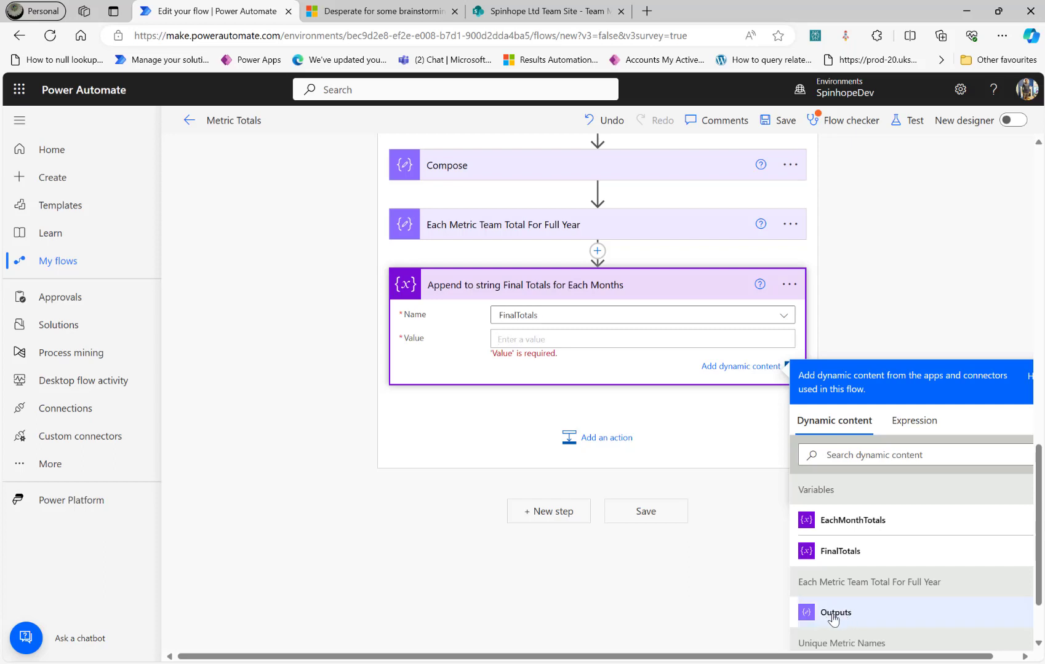
pyautogui.click(834, 613)
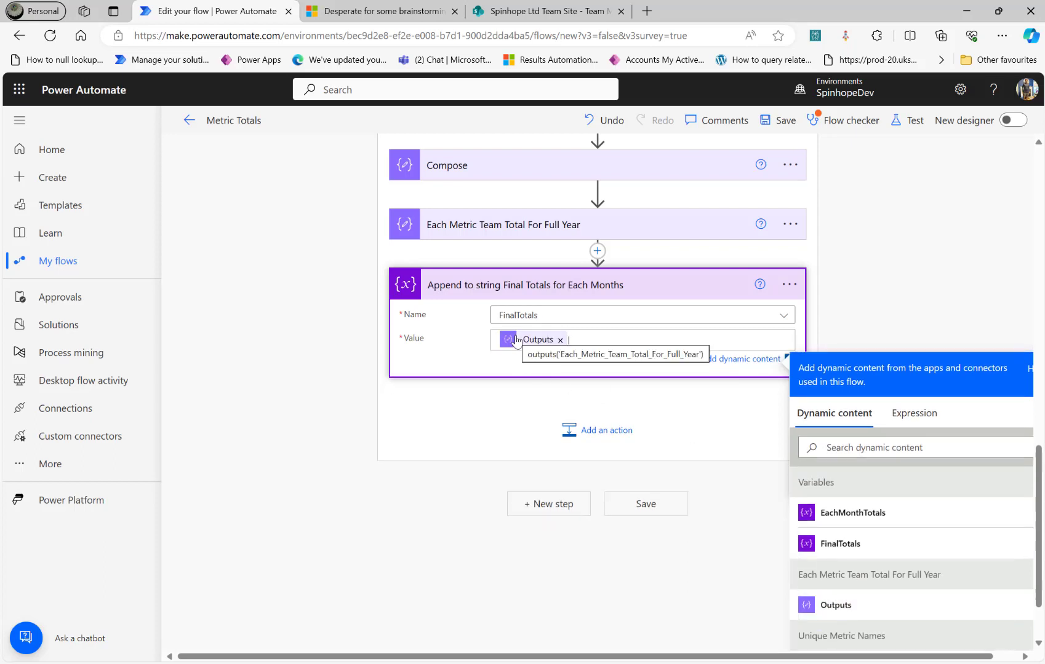
# Add a Set variable action after Append to string Final Totals for Each Months, with EachMonthTotals as the variable.
pyautogui.click(582, 430)
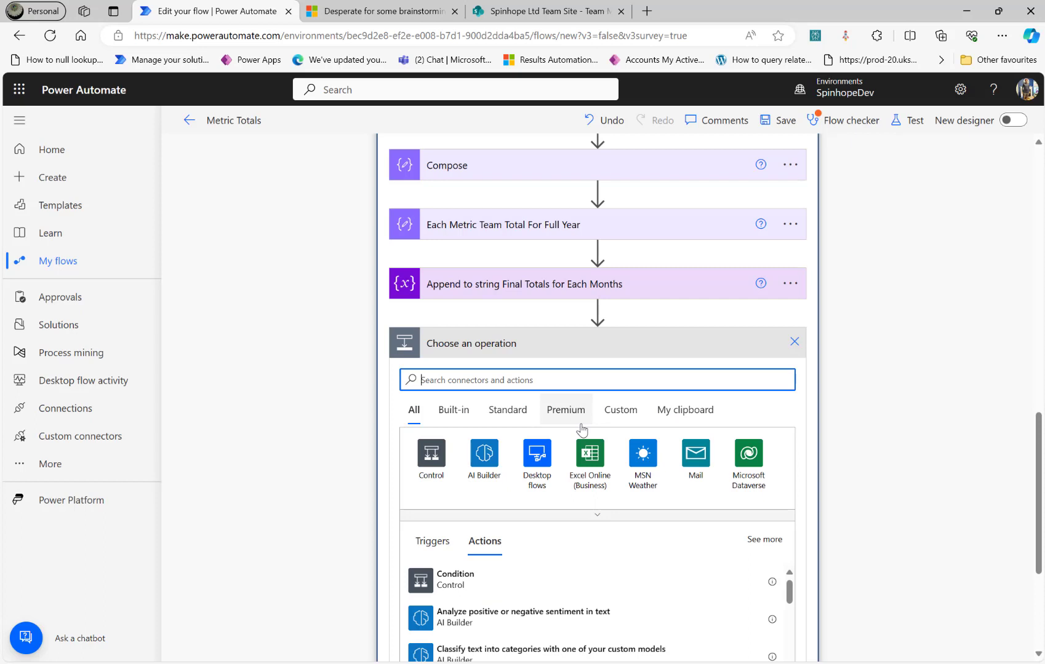
pyautogui.write('set var')
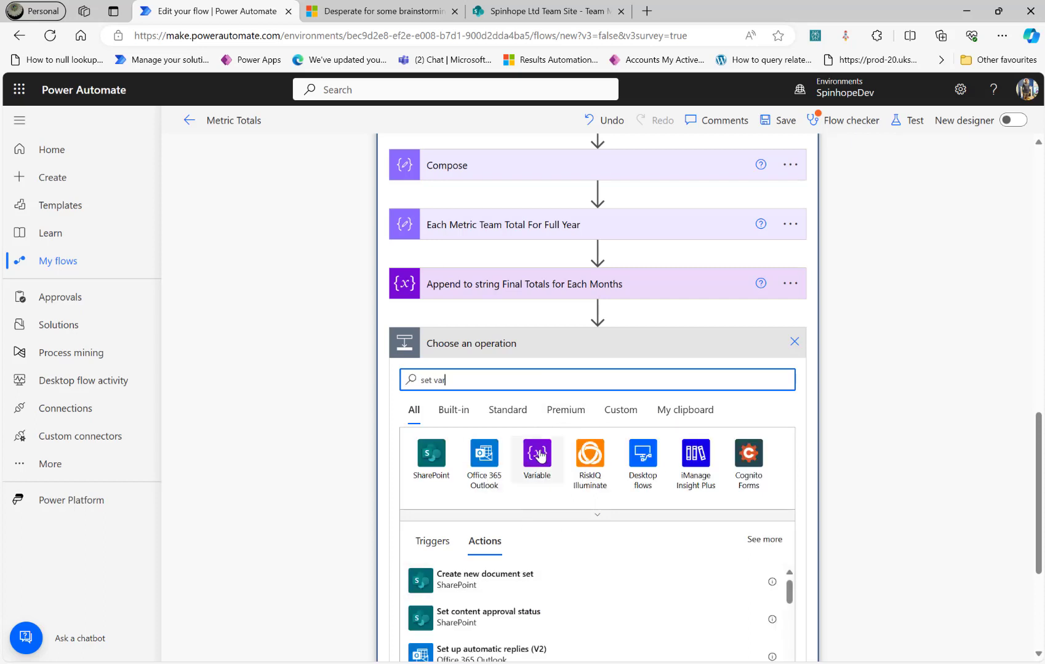
pyautogui.click(537, 455)
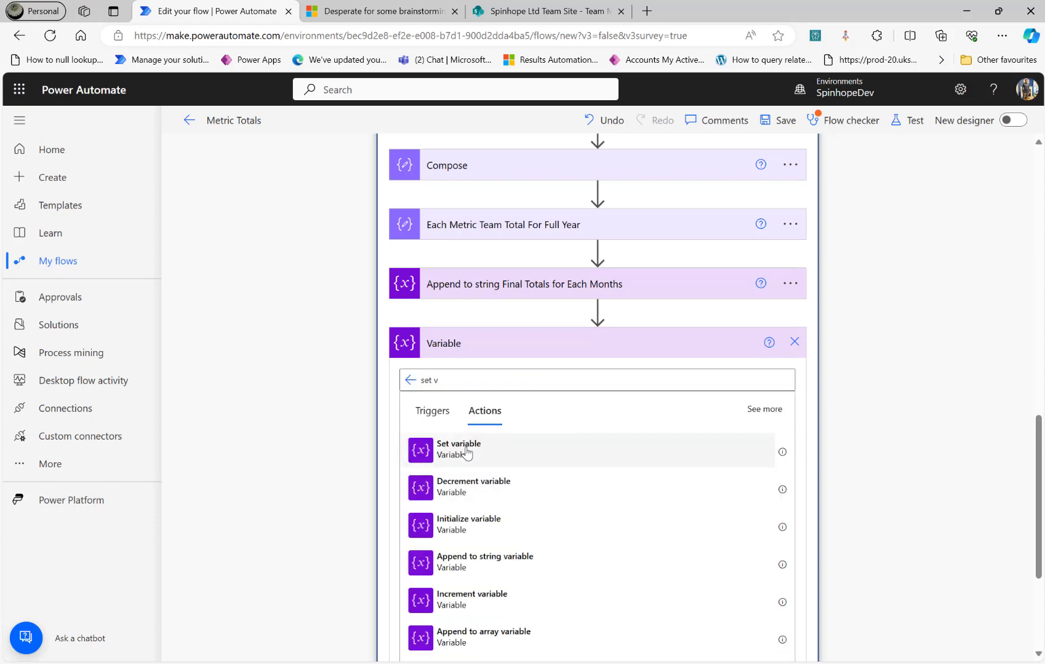
pyautogui.click(467, 455)
pyautogui.click(575, 471)
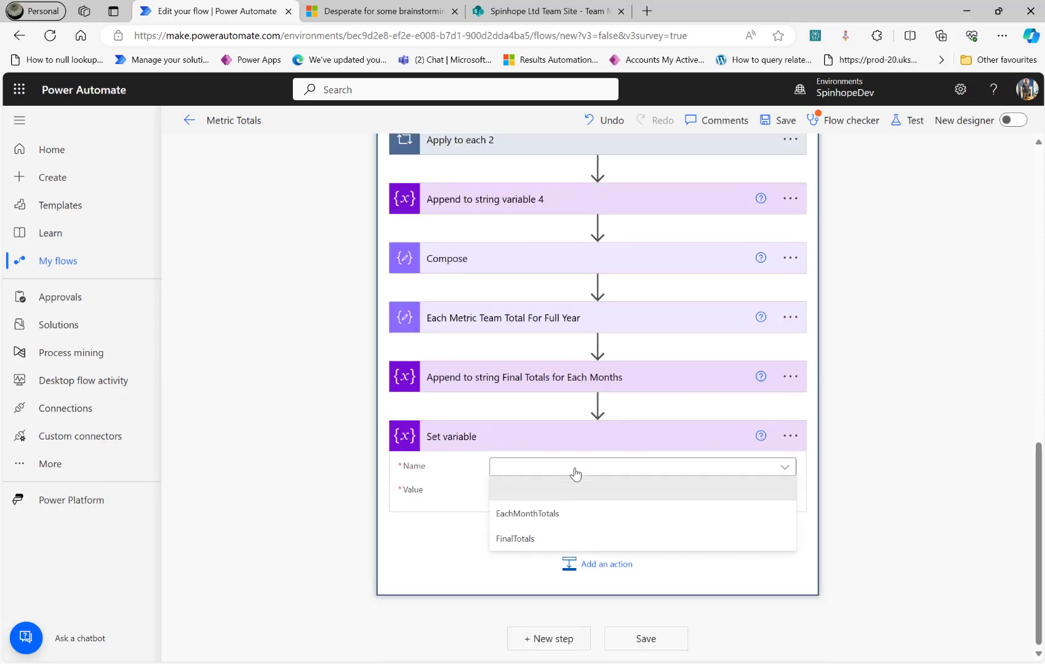
pyautogui.click(571, 470)
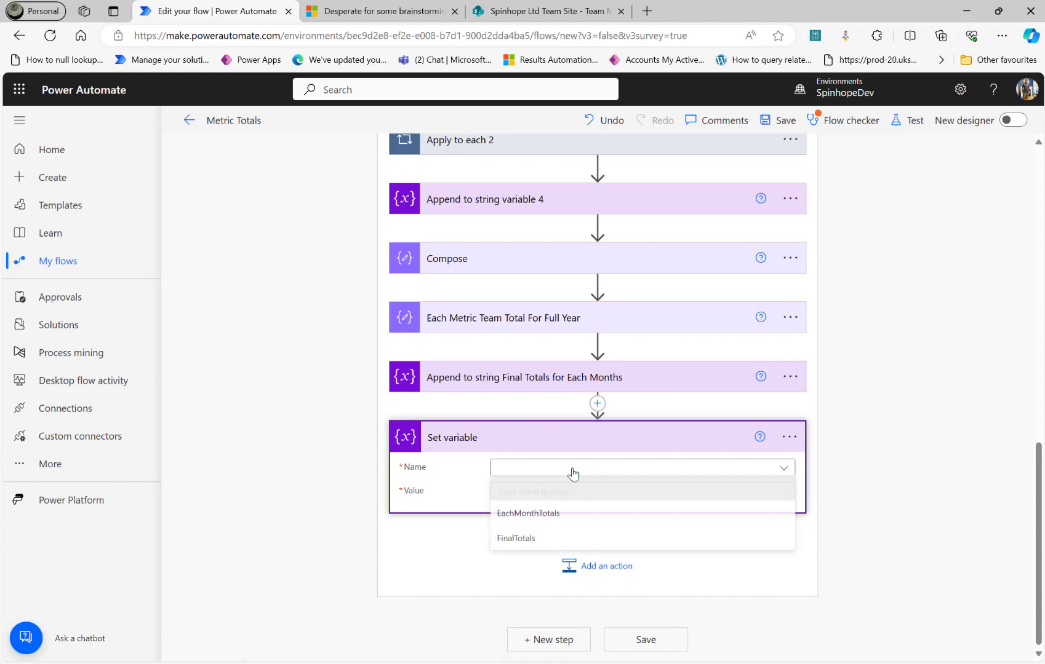
pyautogui.click(544, 517)
# Set the Set variable action's value to the expression null.
pyautogui.click(545, 492)
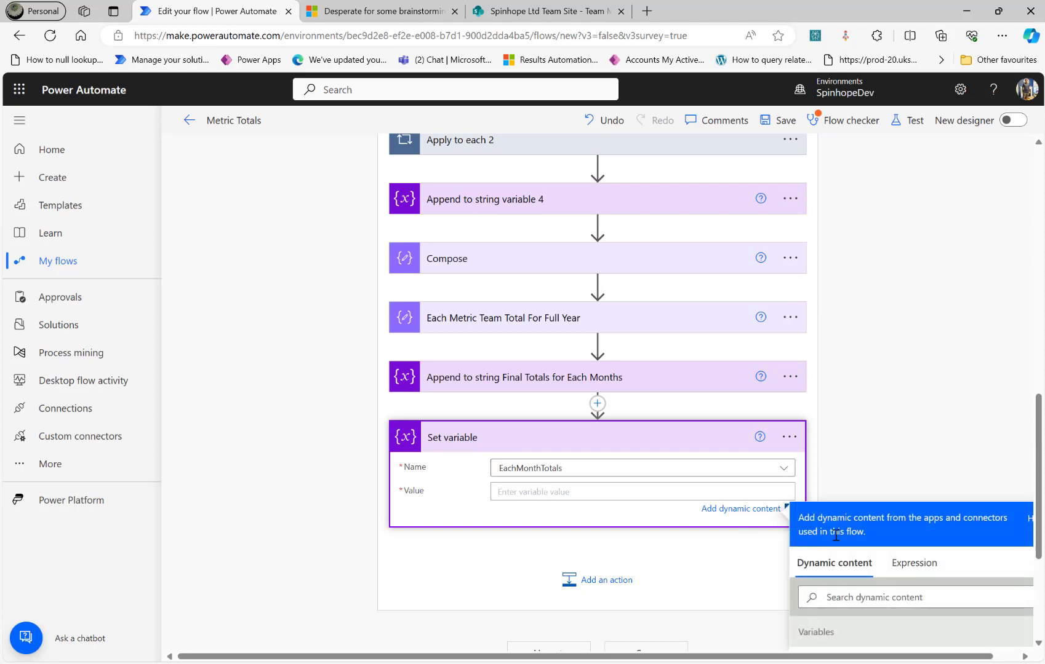
pyautogui.click(914, 577)
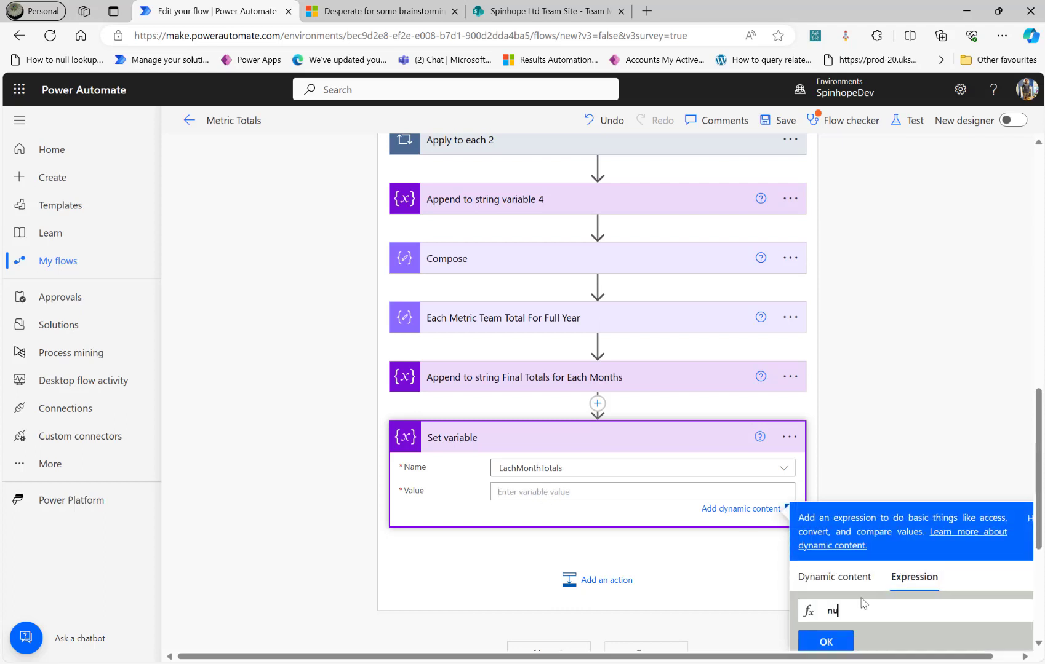
pyautogui.click(825, 642)
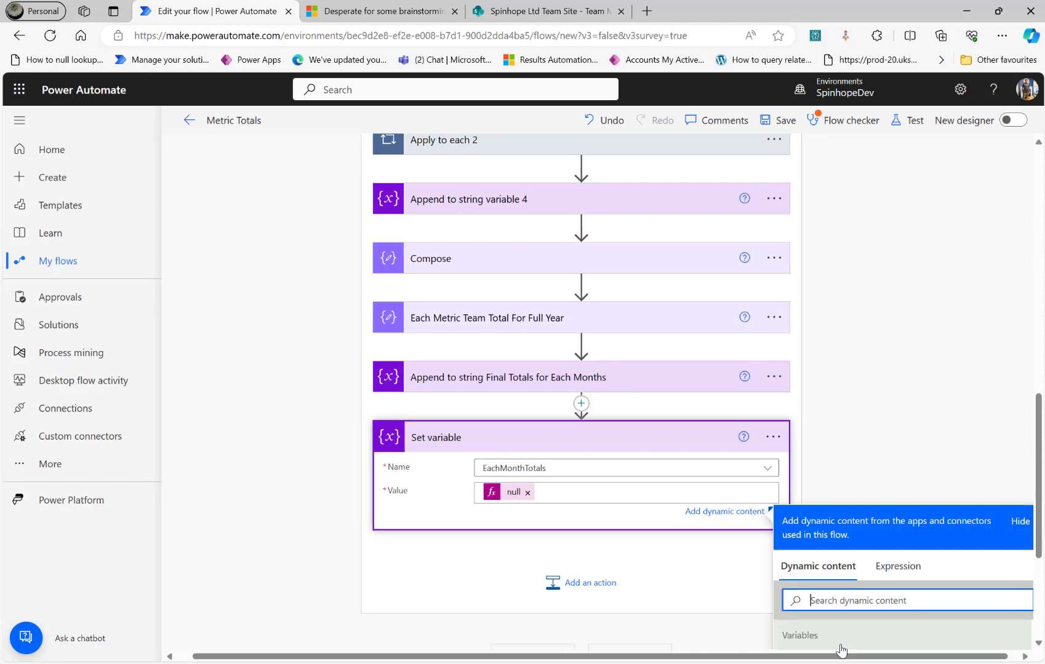
pyautogui.click(252, 497)
# Collapse the outer Apply to each loop and start adding a new step after it.
pyautogui.scroll(5, 252, 497)
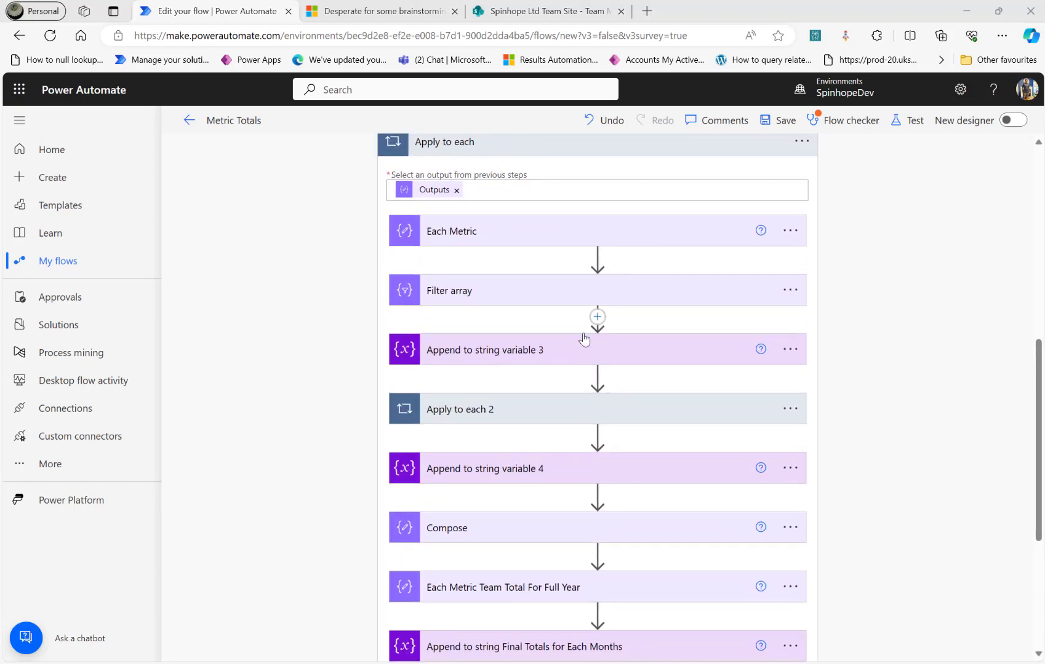
pyautogui.scroll(5, 597, 310)
pyautogui.click(523, 472)
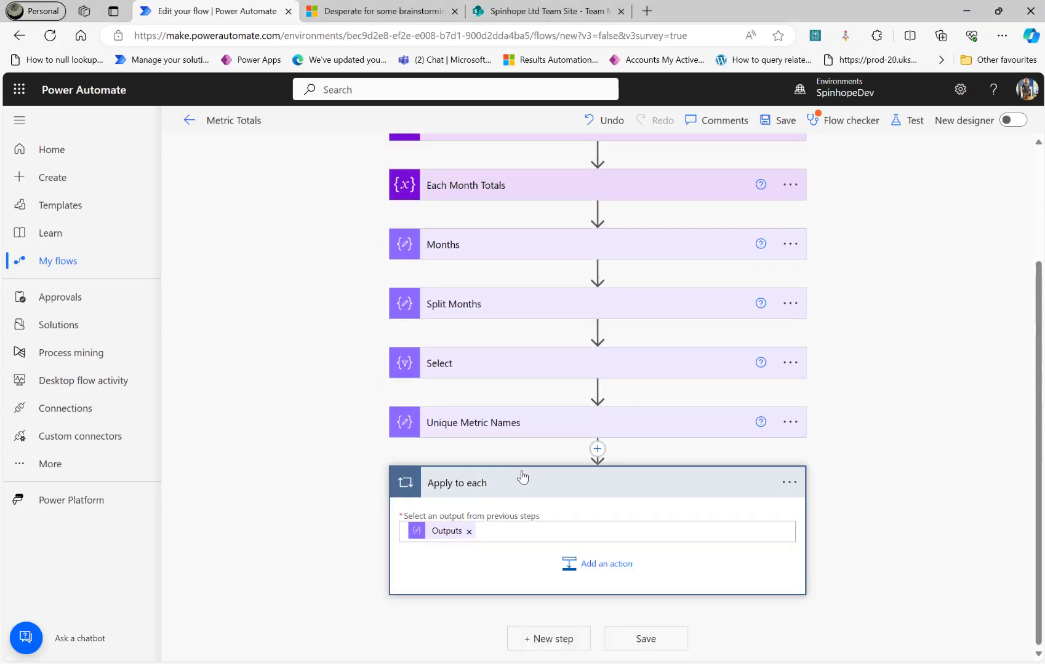
pyautogui.click(542, 639)
pyautogui.click(490, 368)
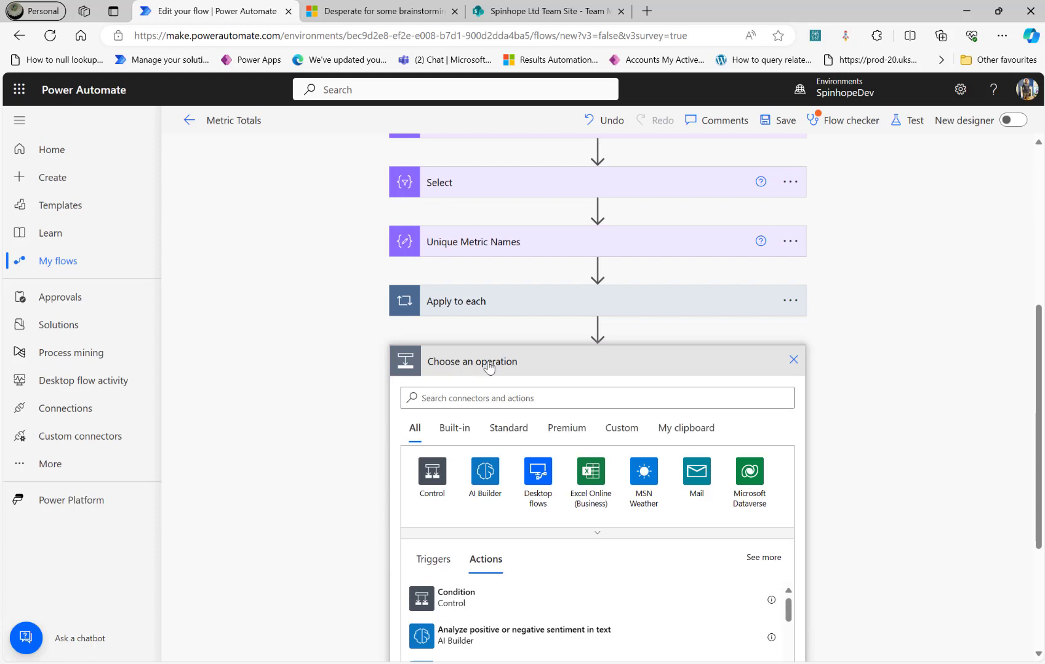
# Review the sequence of actions inside the Apply to each loop and its nested Apply to each 2 loop.
pyautogui.click(493, 306)
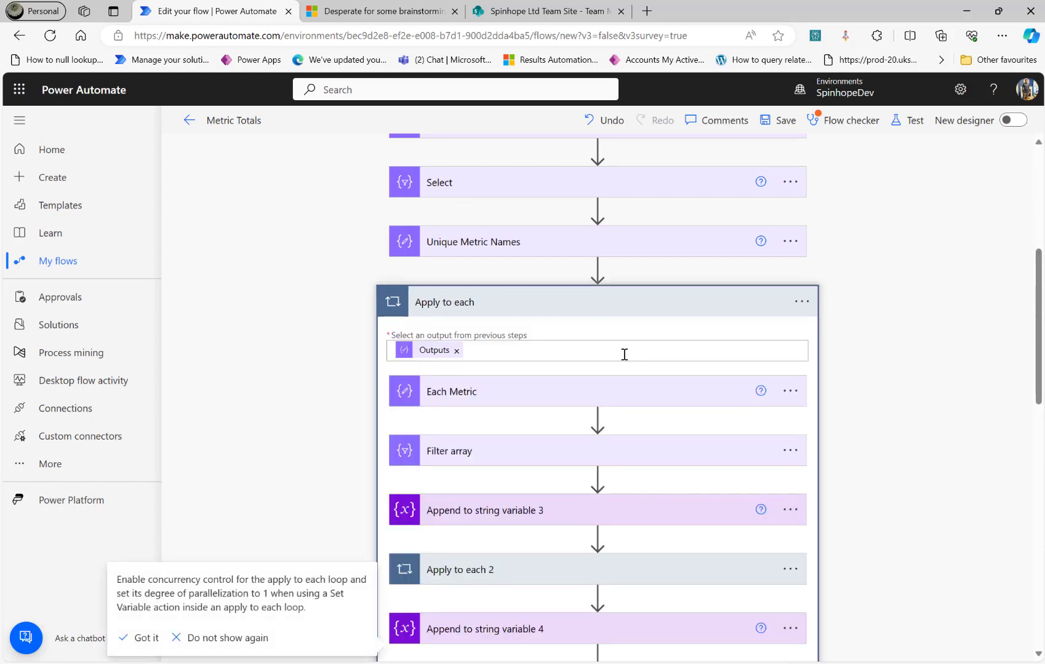
pyautogui.scroll(-2, 511, 458)
pyautogui.scroll(-2, 560, 534)
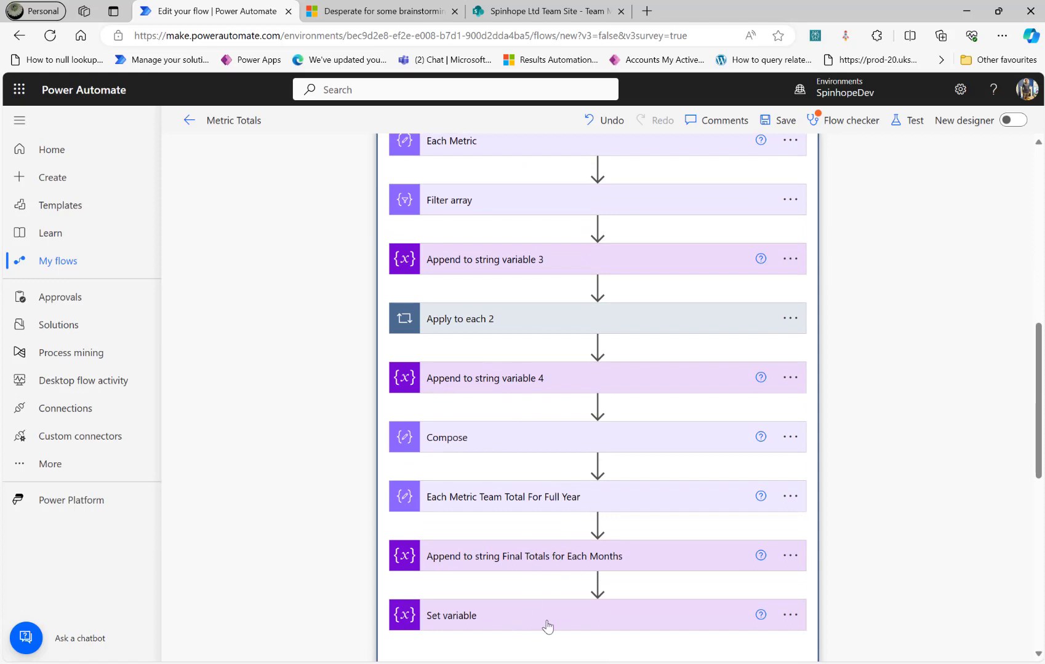
pyautogui.click(505, 326)
pyautogui.scroll(-3, 505, 326)
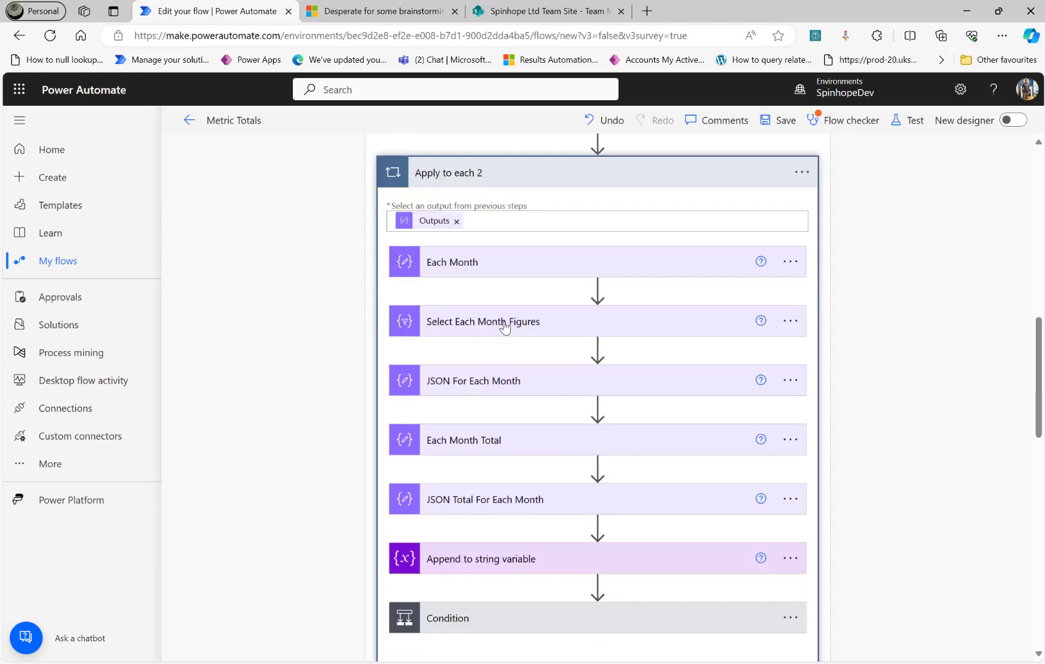
pyautogui.scroll(1, 505, 326)
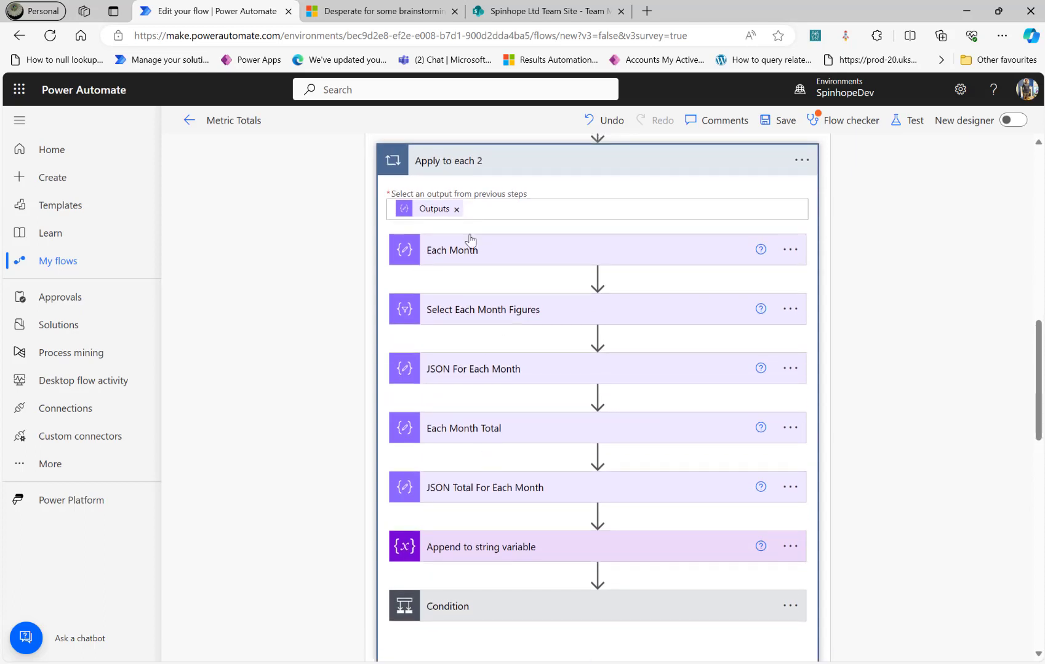
pyautogui.click(461, 170)
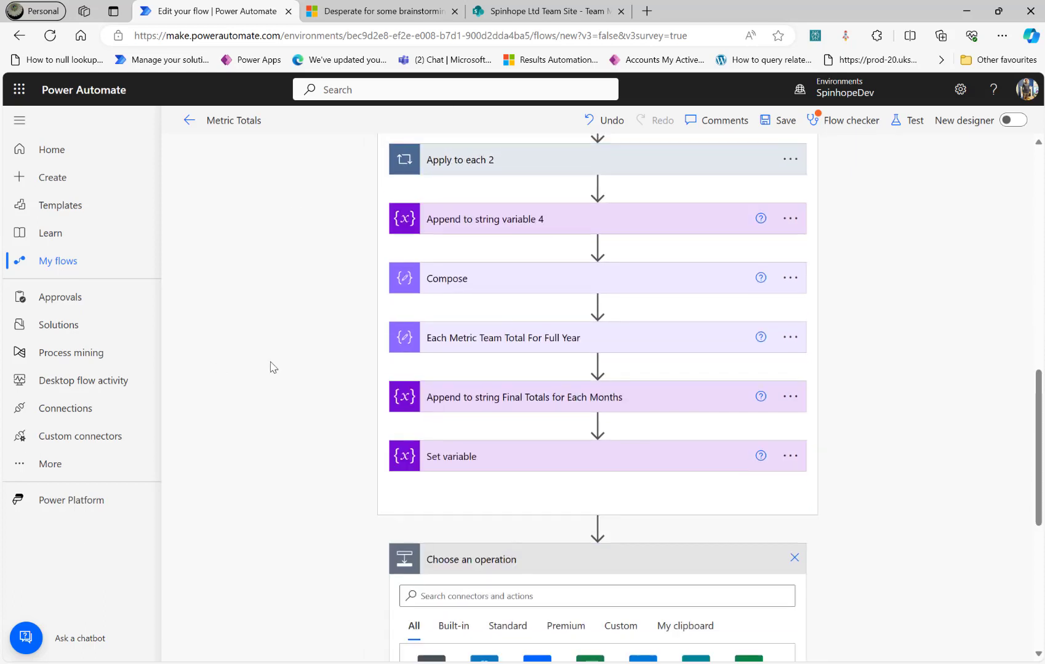
# Make the new step after the Apply to each loop a Compose action with the FinalTotals variable as its input.
pyautogui.click(518, 596)
pyautogui.write('compose')
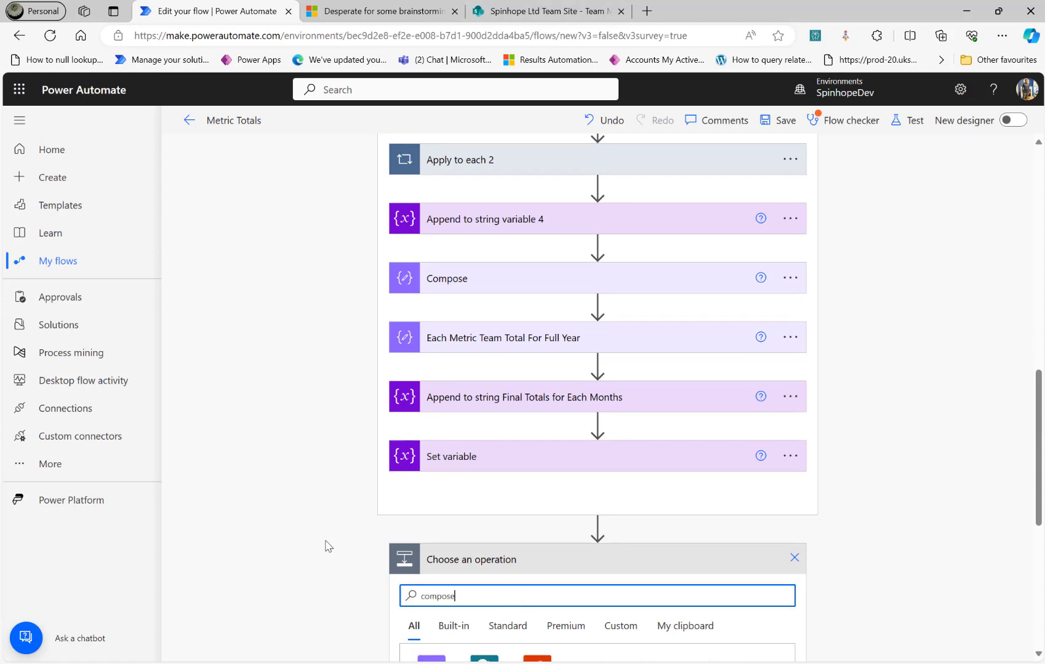
pyautogui.click(456, 628)
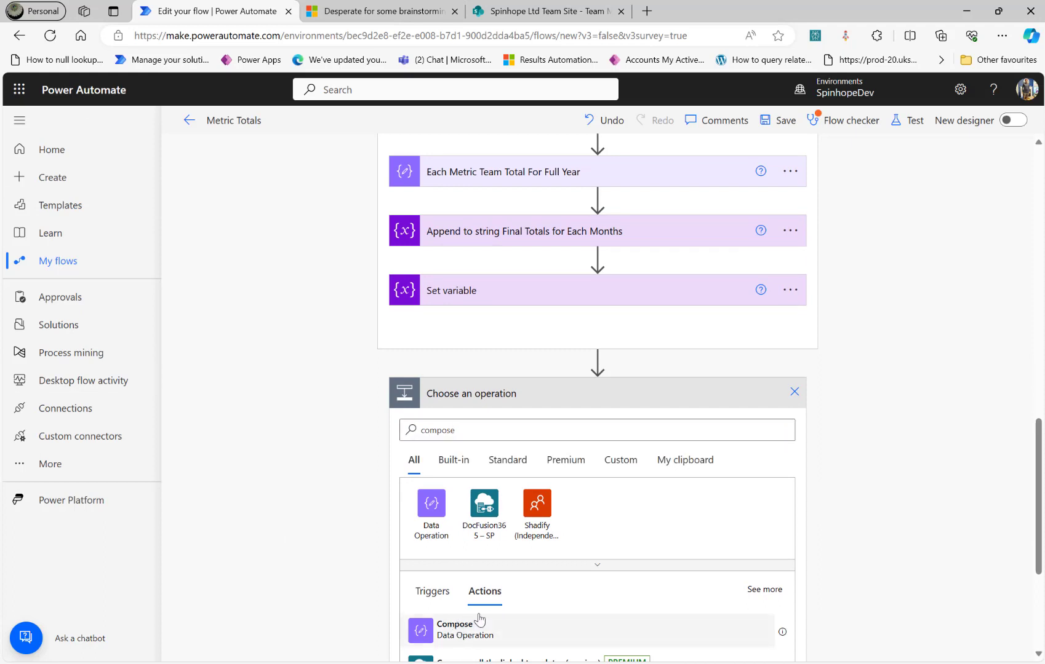
pyautogui.click(579, 568)
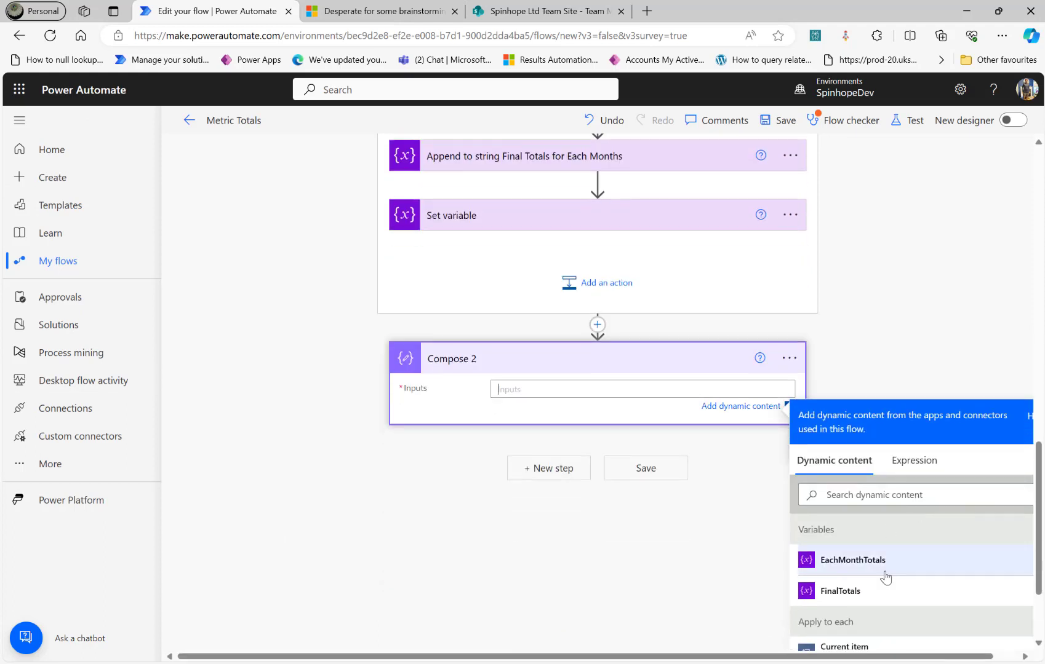
pyautogui.click(838, 593)
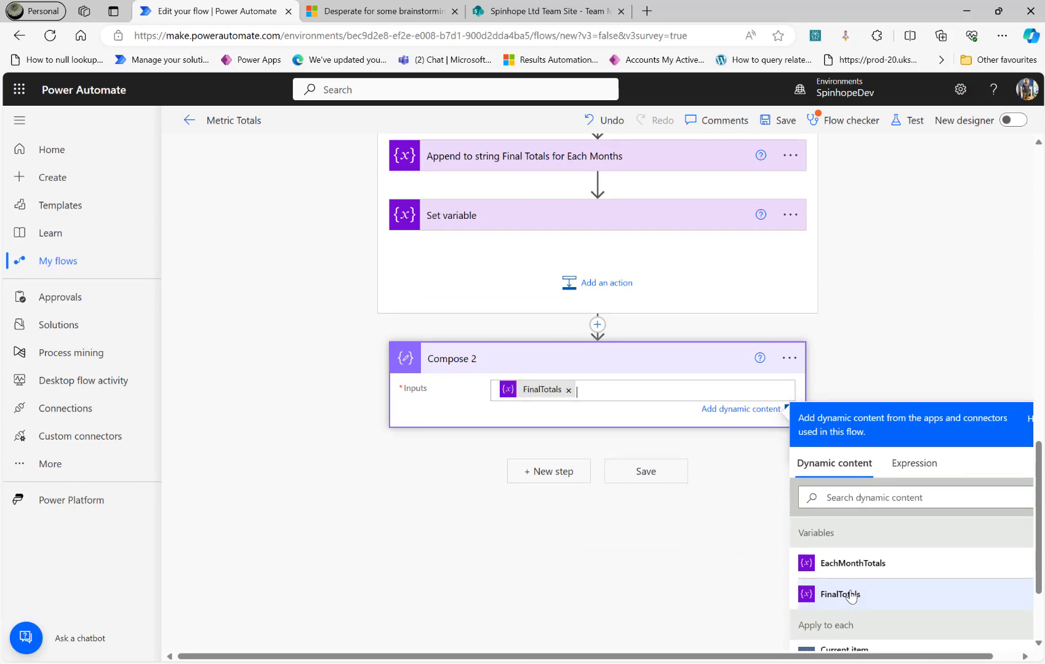
# Test the flow and examine the full monthly totals for each metric in the Compose 2 run details.
pyautogui.click(907, 120)
pyautogui.click(816, 637)
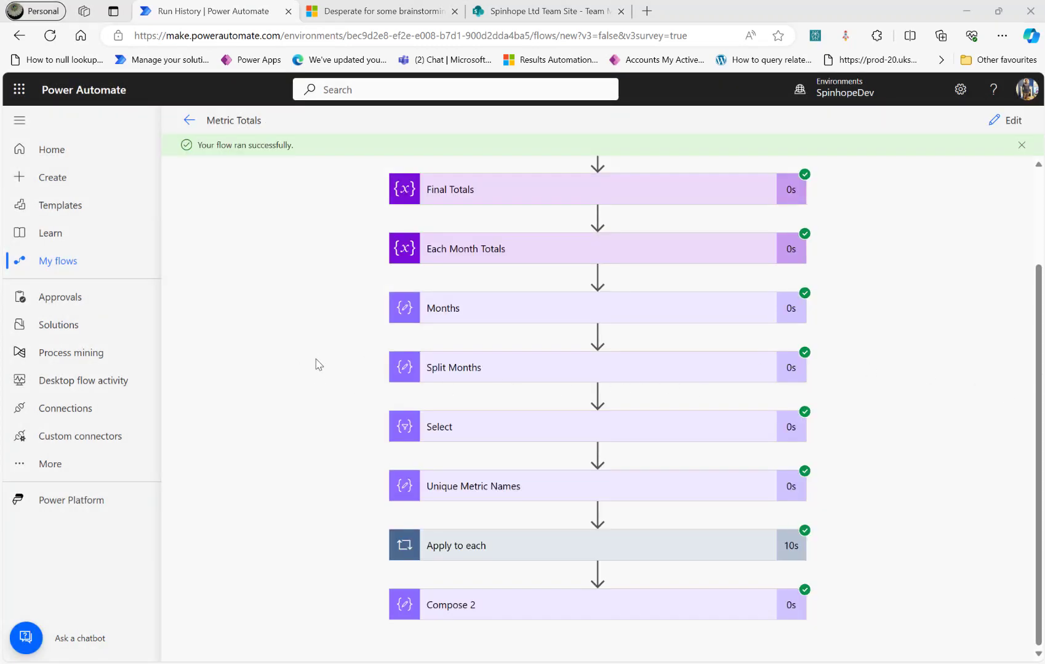
pyautogui.click(528, 606)
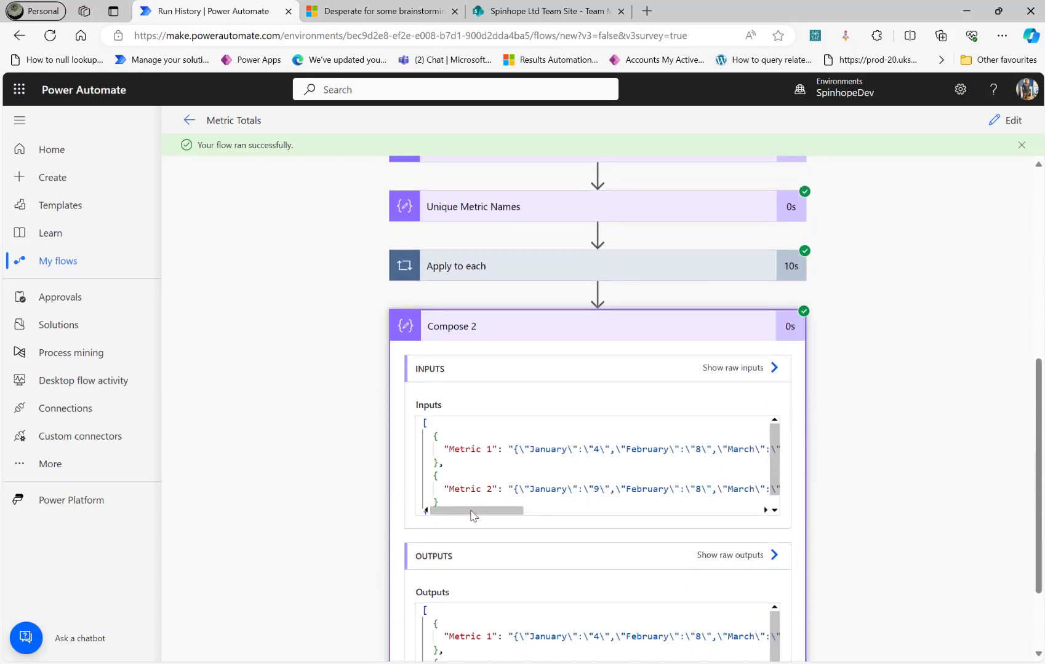
pyautogui.moveTo(453, 452); pyautogui.dragTo(492, 449)
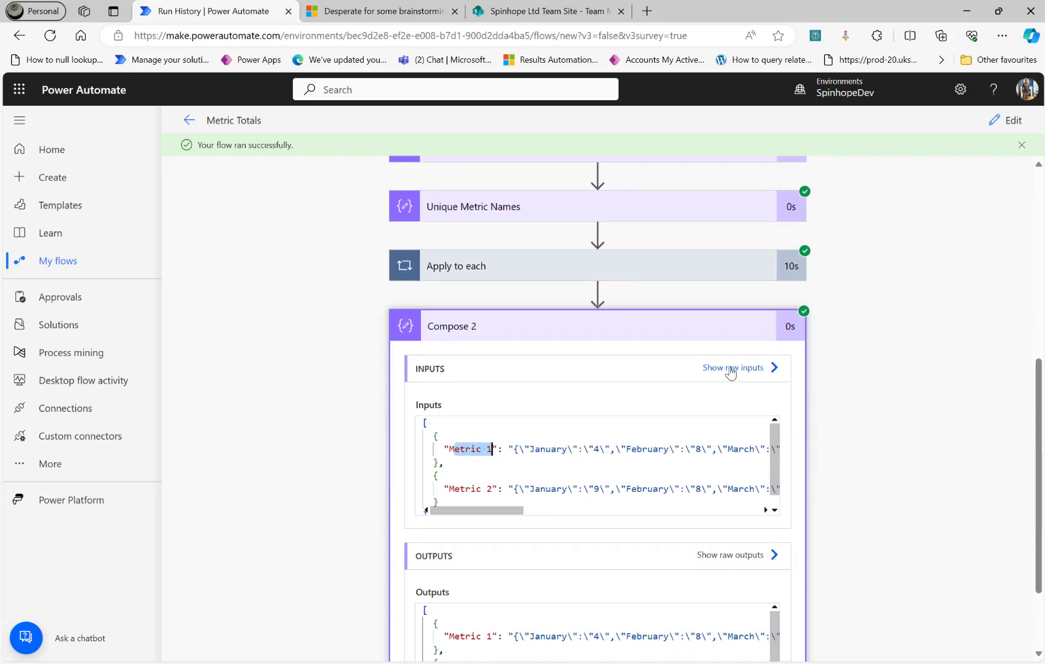
pyautogui.moveTo(524, 512); pyautogui.dragTo(829, 511)
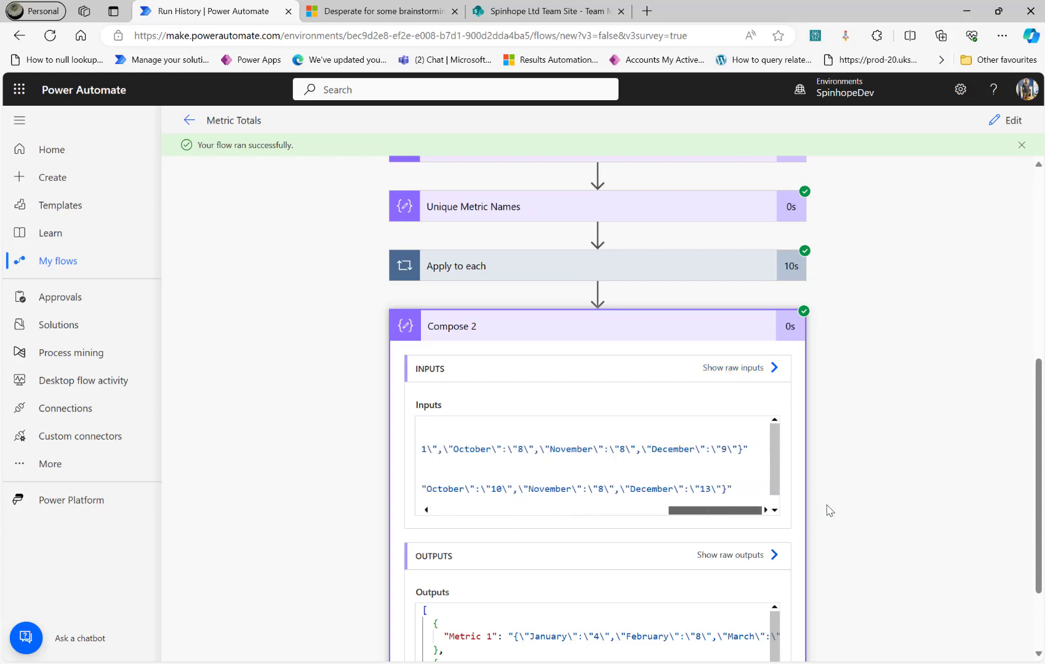
pyautogui.click(418, 509)
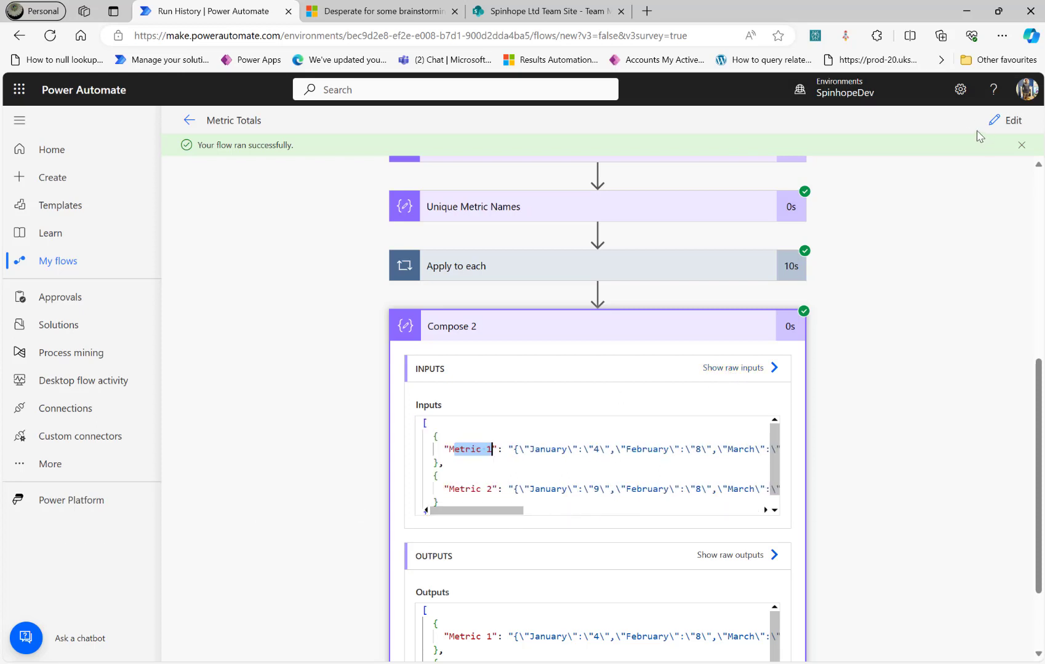
# Copy the entire Inputs JSON of Compose 2 from the run and return to editing the flow.
pyautogui.click(570, 469)
pyautogui.hotkey('ctrl', 'a')
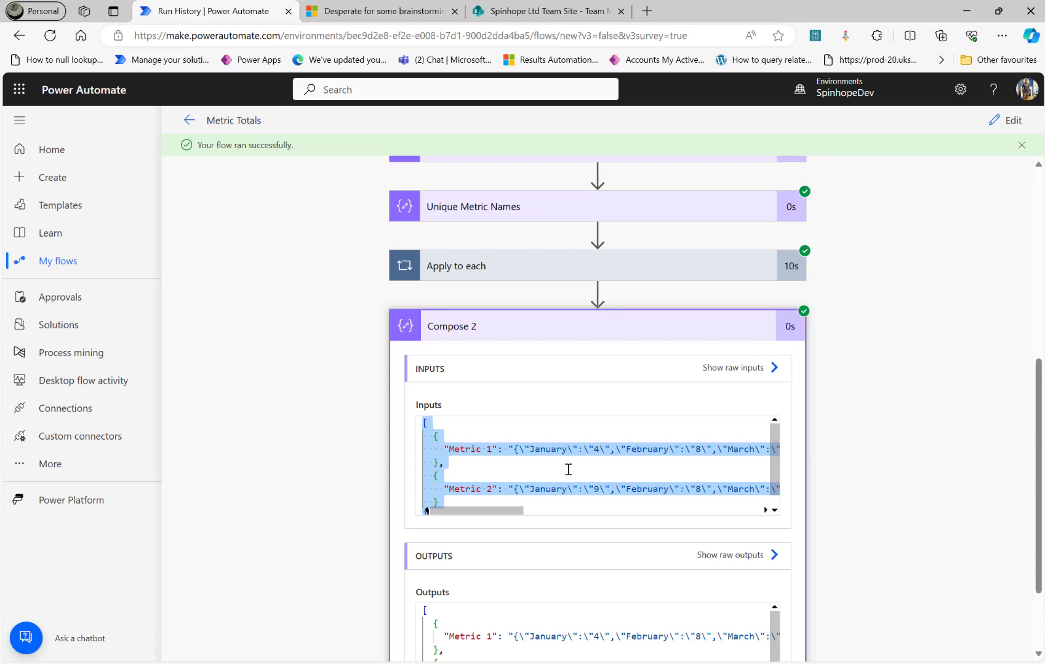
pyautogui.click(994, 121)
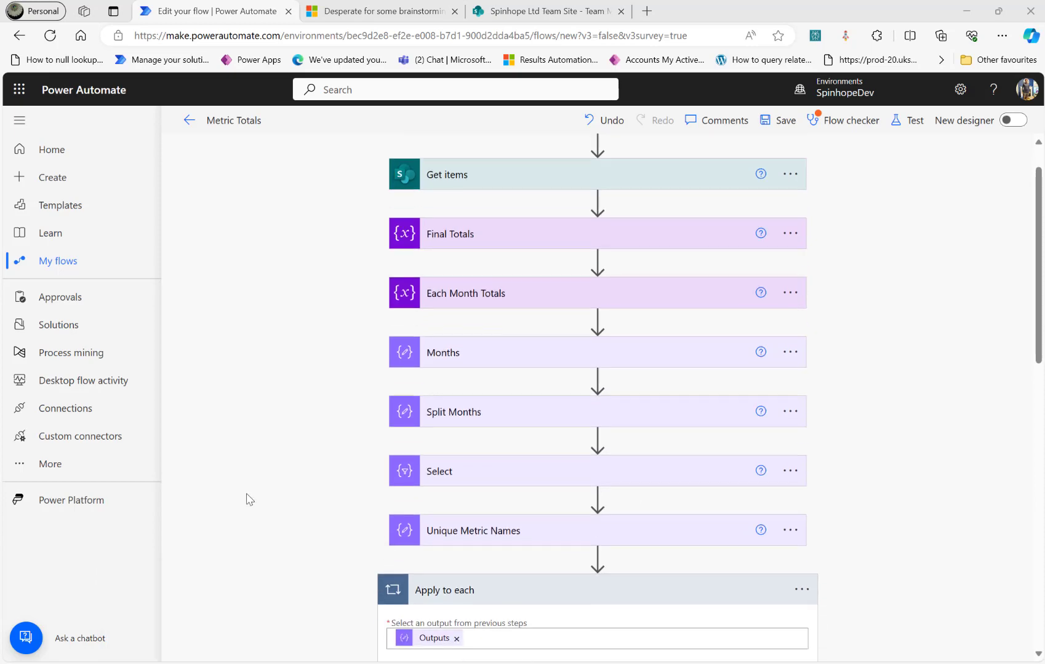
# Add a Parse JSON action after Compose 2 at the end of the flow.
pyautogui.scroll(-15, 393, 517)
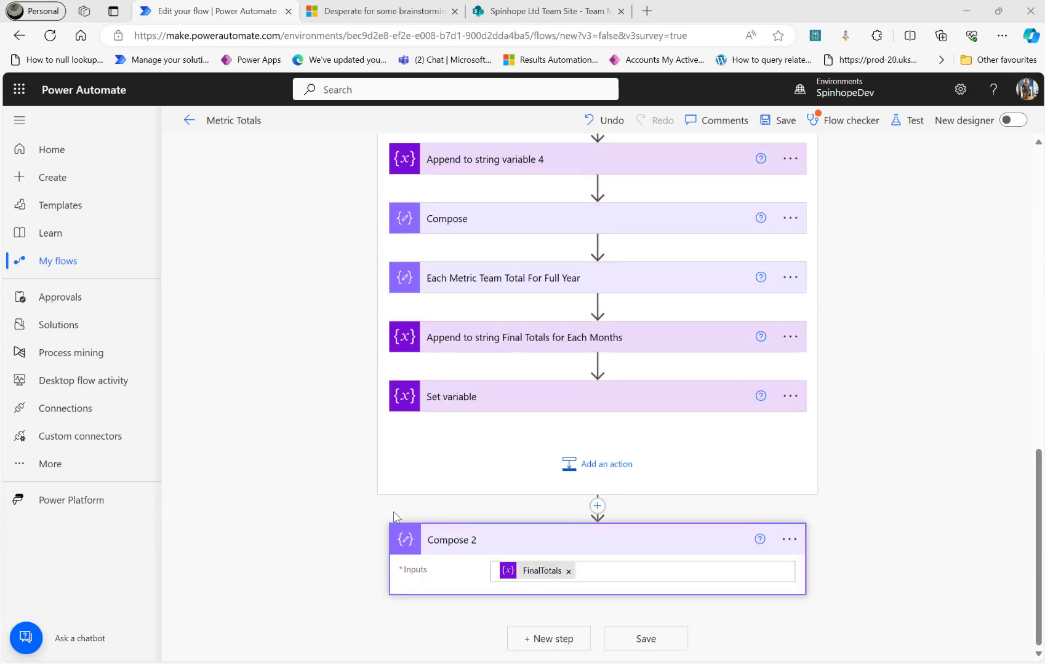
pyautogui.click(555, 646)
pyautogui.write('parse josn')
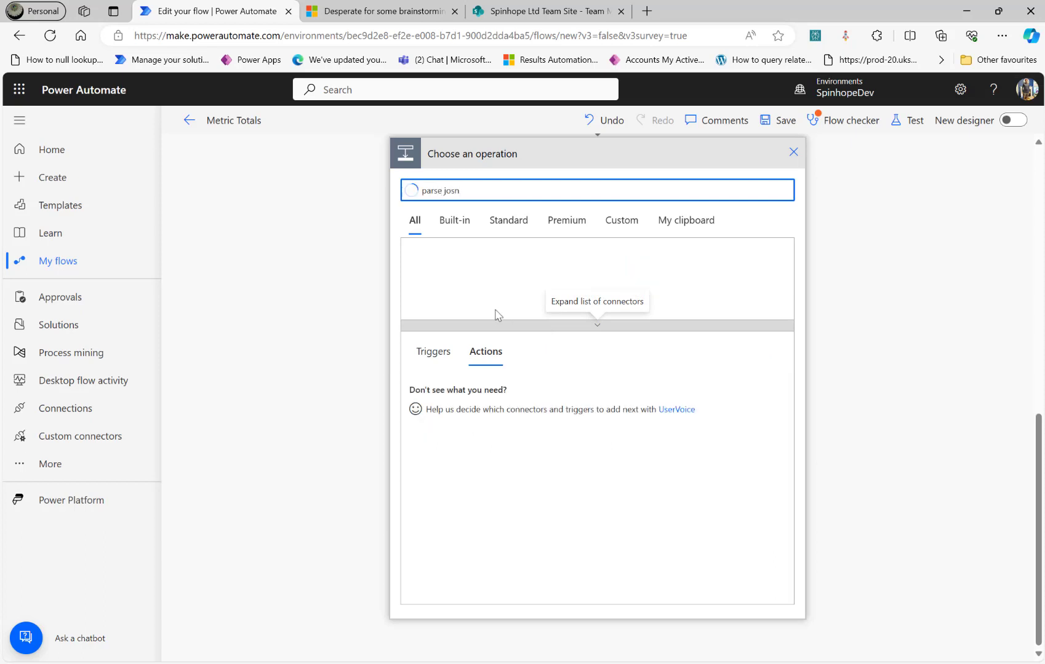
pyautogui.click(486, 438)
pyautogui.click(486, 439)
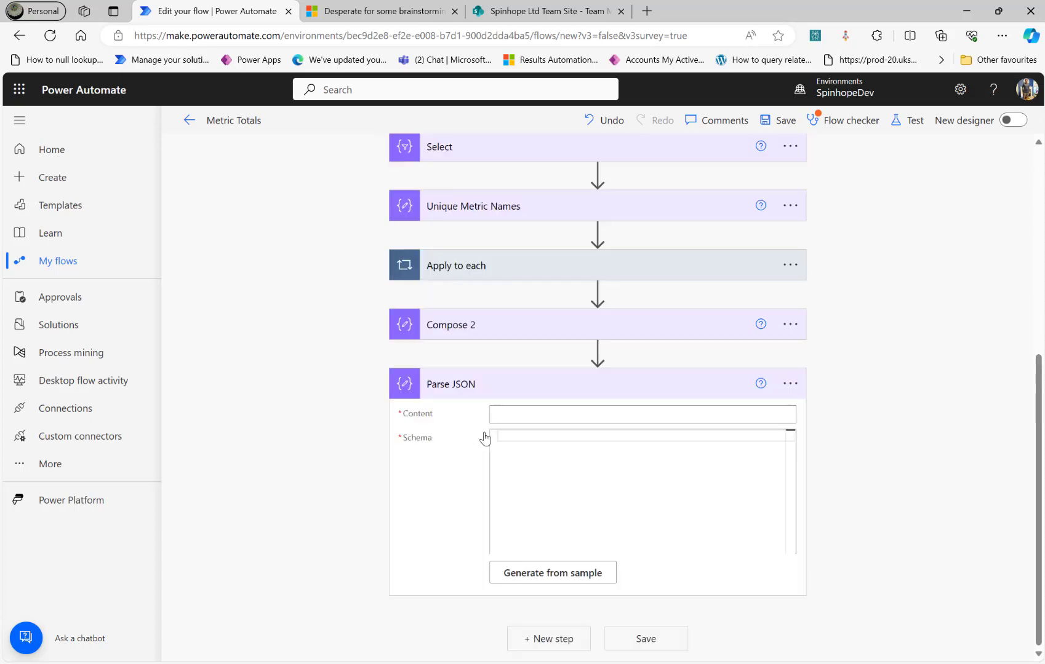
# Check the input of Compose 2 and set the Parse JSON content to the FinalTotals variable.
pyautogui.click(580, 416)
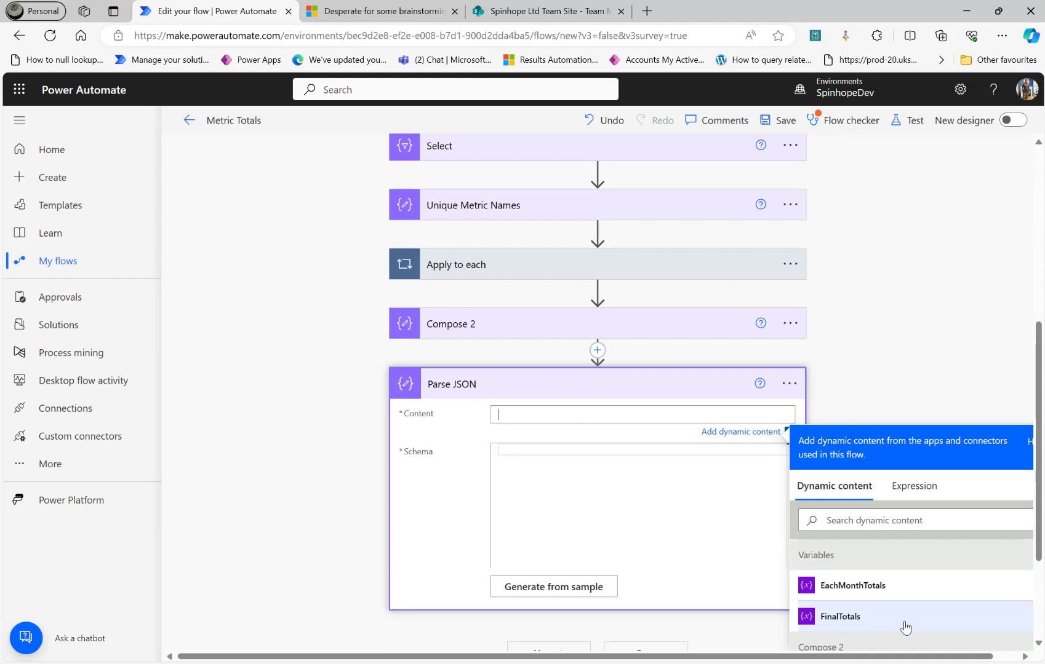
pyautogui.click(503, 337)
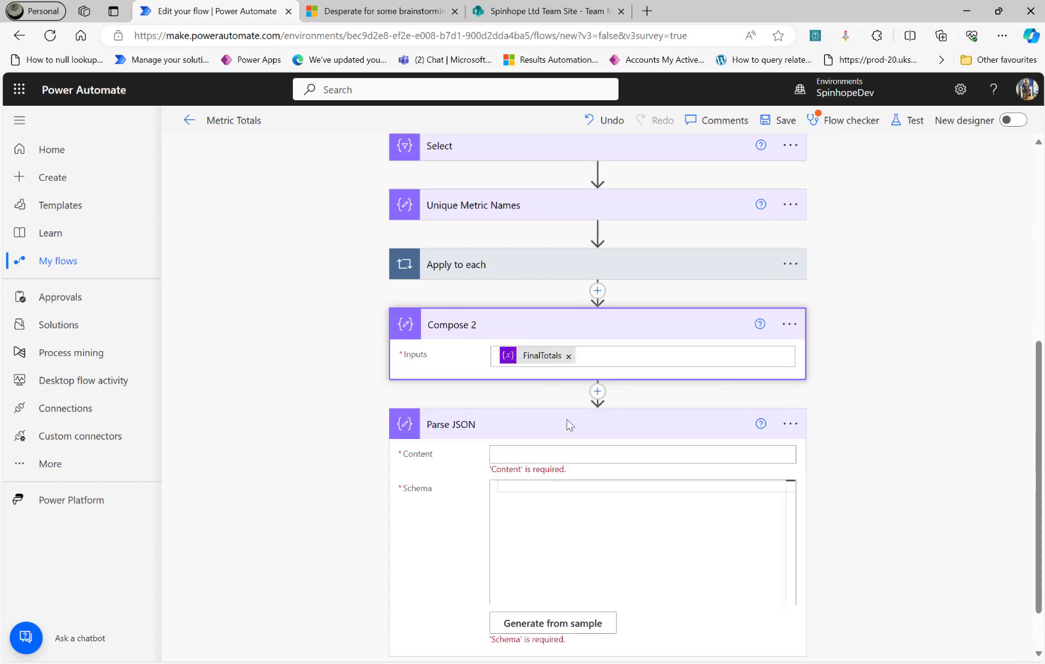
pyautogui.click(536, 455)
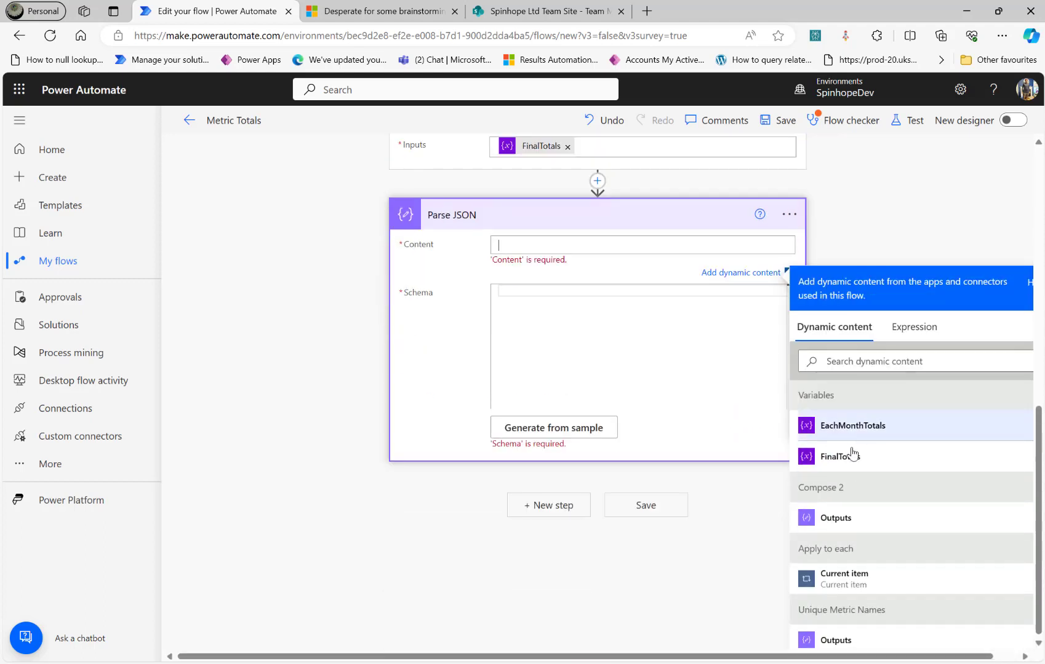
pyautogui.click(841, 459)
# Generate the Parse JSON schema from the copied Compose 2 JSON as the sample payload.
pyautogui.click(553, 427)
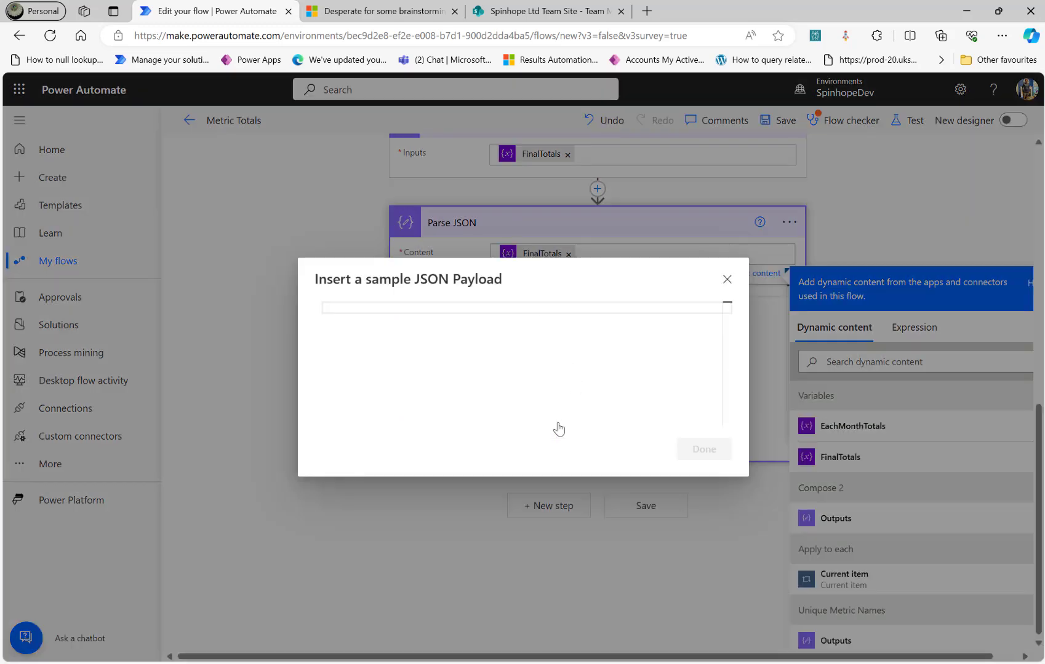
pyautogui.hotkey('ctrl', 'v')
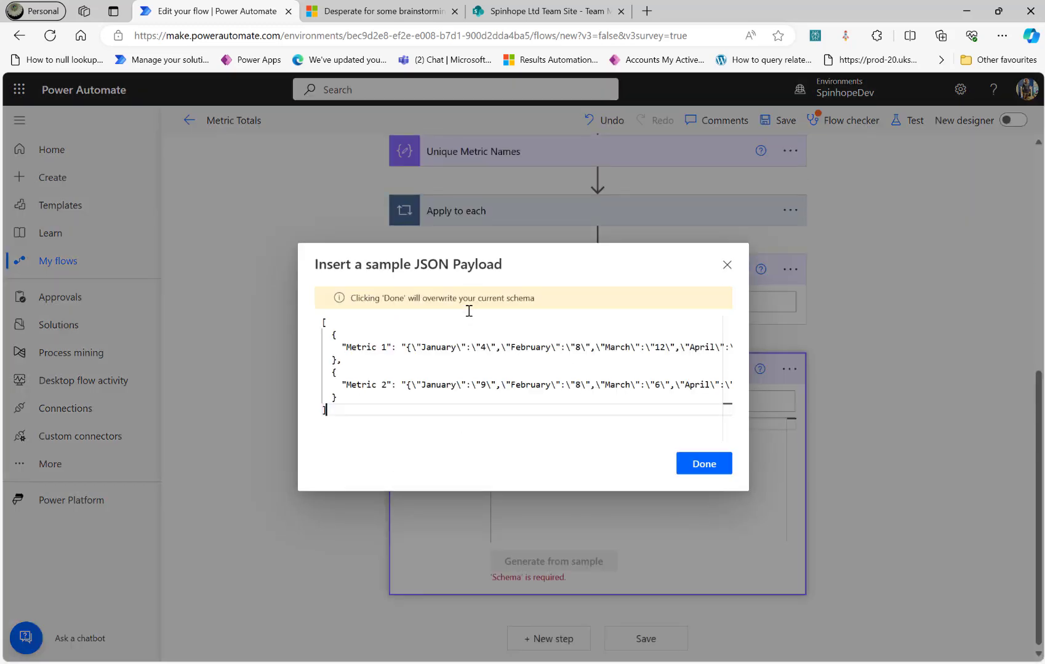
pyautogui.click(702, 462)
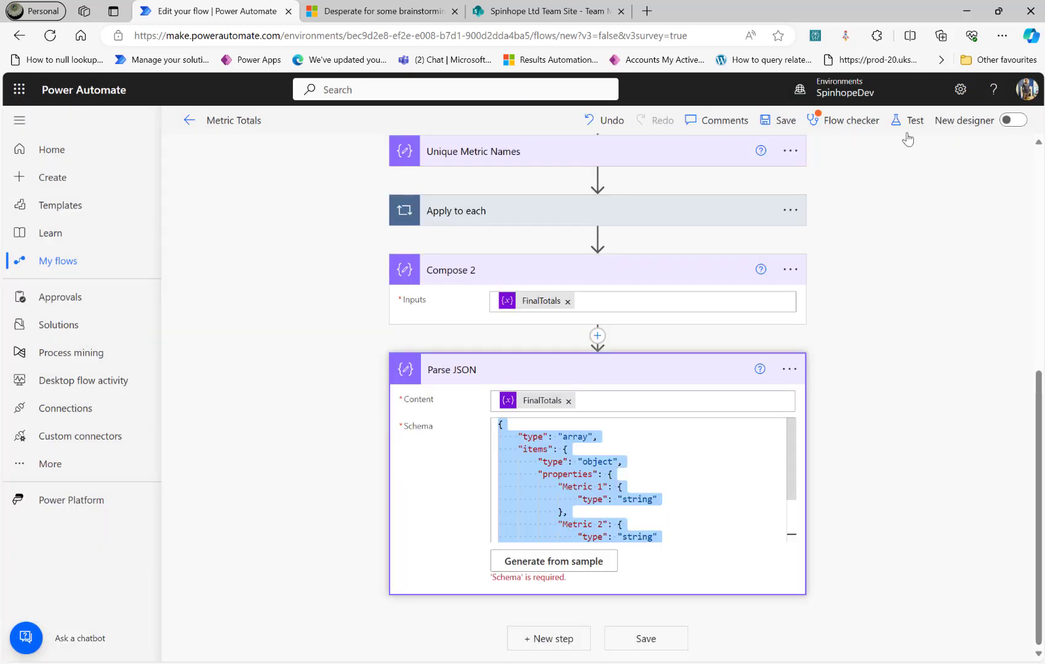
# Add a Compose action after Parse JSON with its Metric 1 value as input, and check that input inside the resulting loop.
pyautogui.click(550, 642)
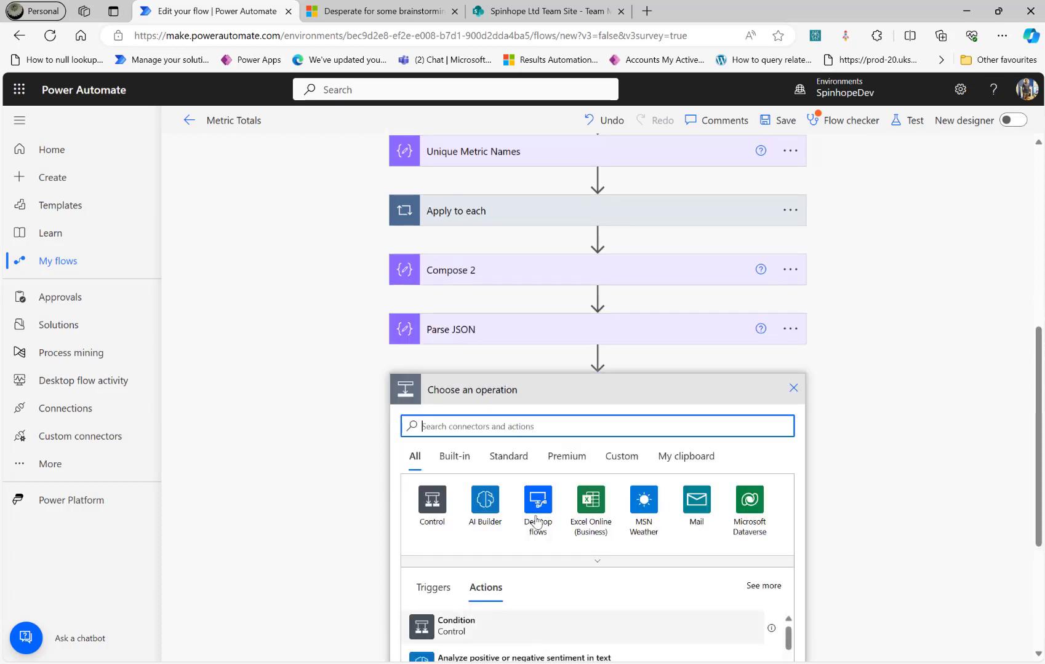
pyautogui.write('co,po')
pyautogui.write('m')
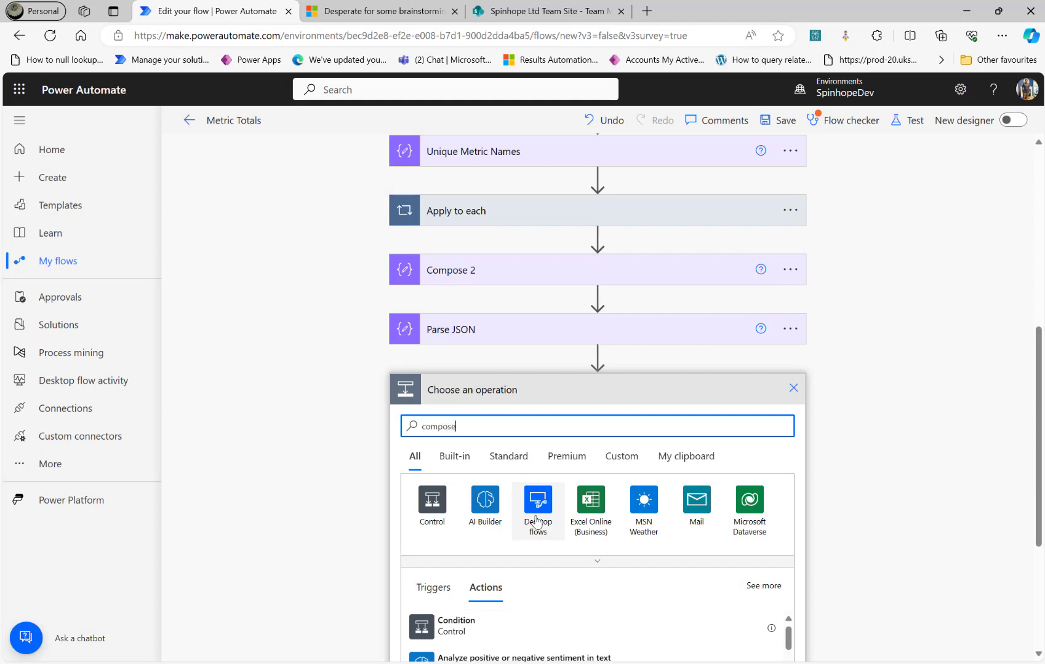
pyautogui.click(461, 627)
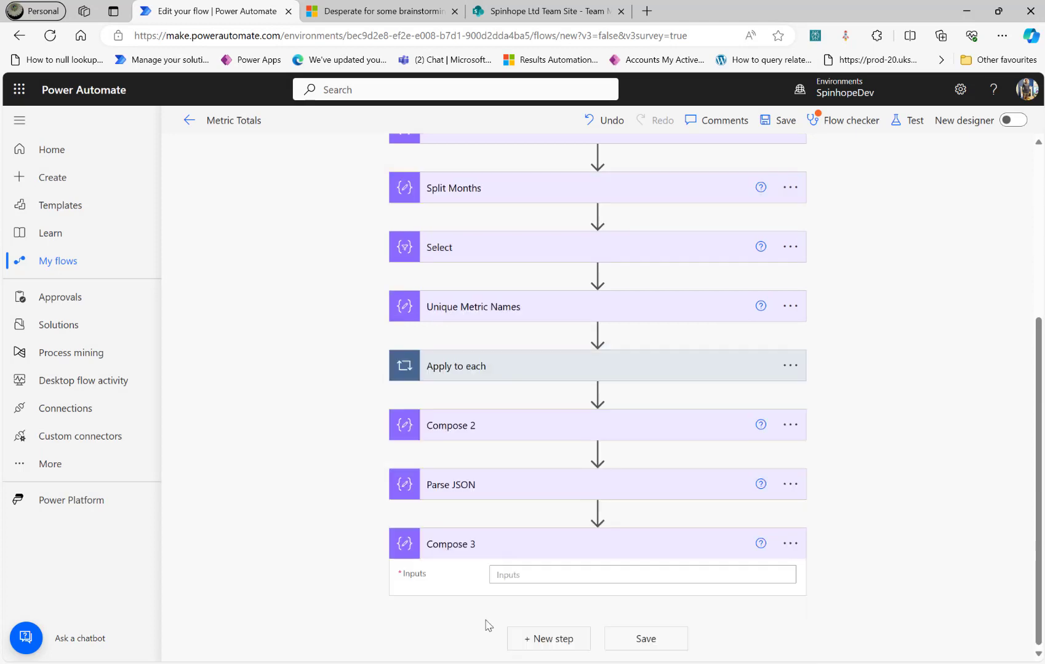
pyautogui.click(587, 573)
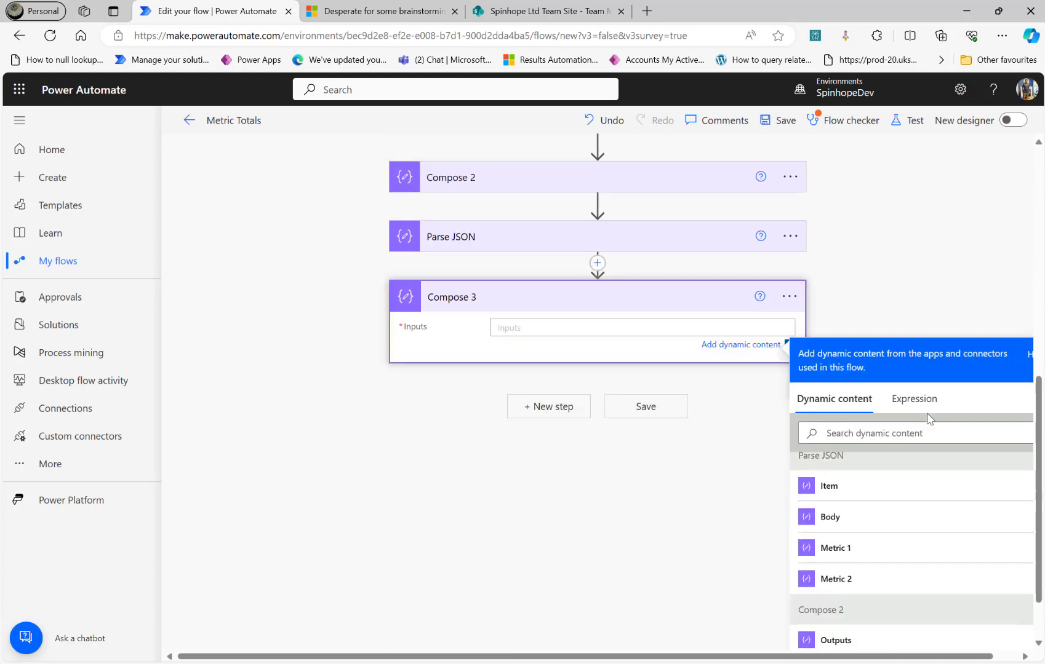
pyautogui.click(852, 549)
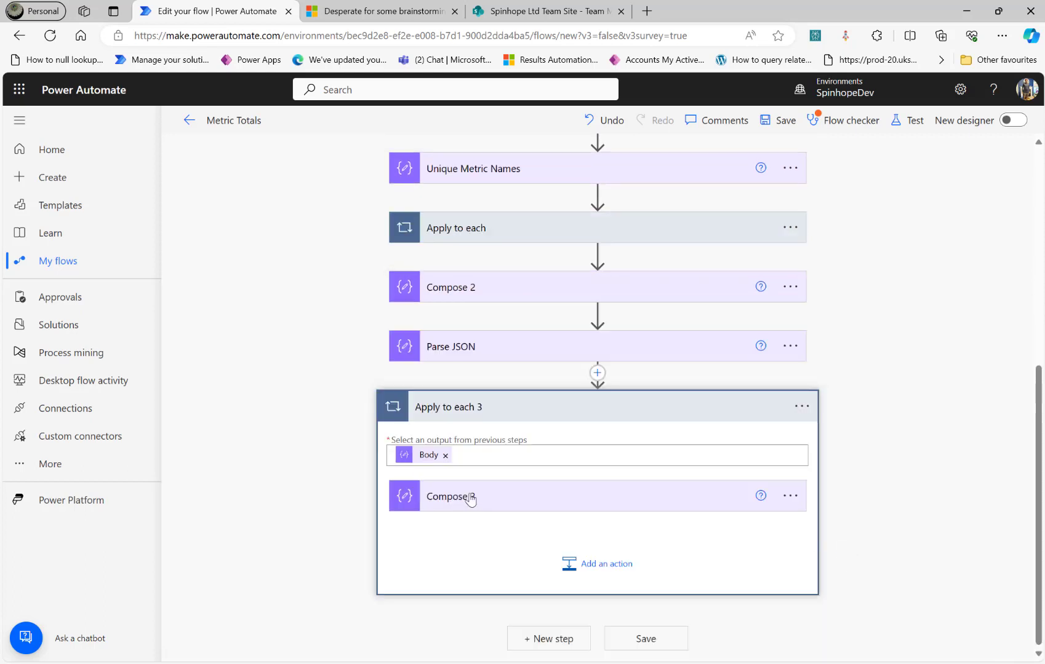
pyautogui.click(471, 499)
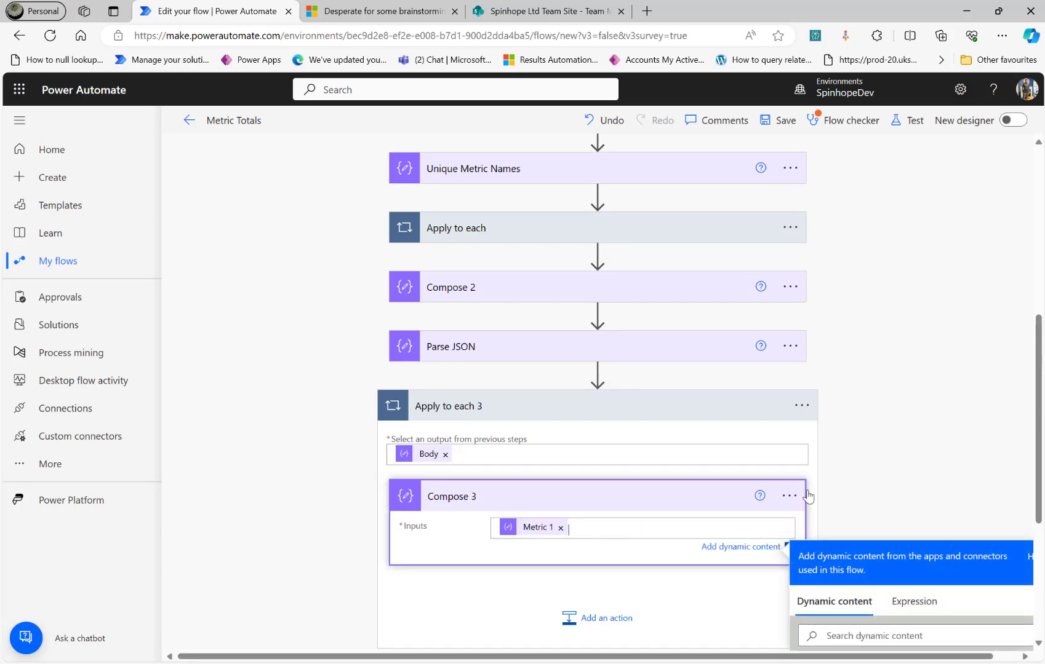
pyautogui.scroll(-3, 871, 476)
pyautogui.scroll(-3, 884, 522)
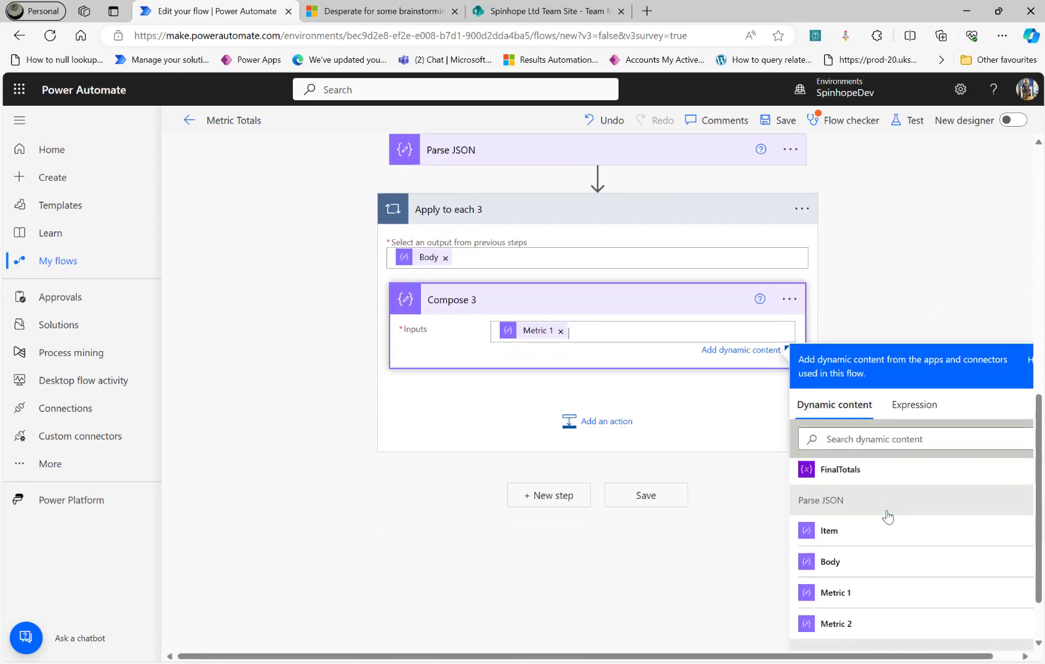
# Save and manually test the flow, and examine the Compose 3 details for the first item of Apply to each 3.
pyautogui.click(915, 121)
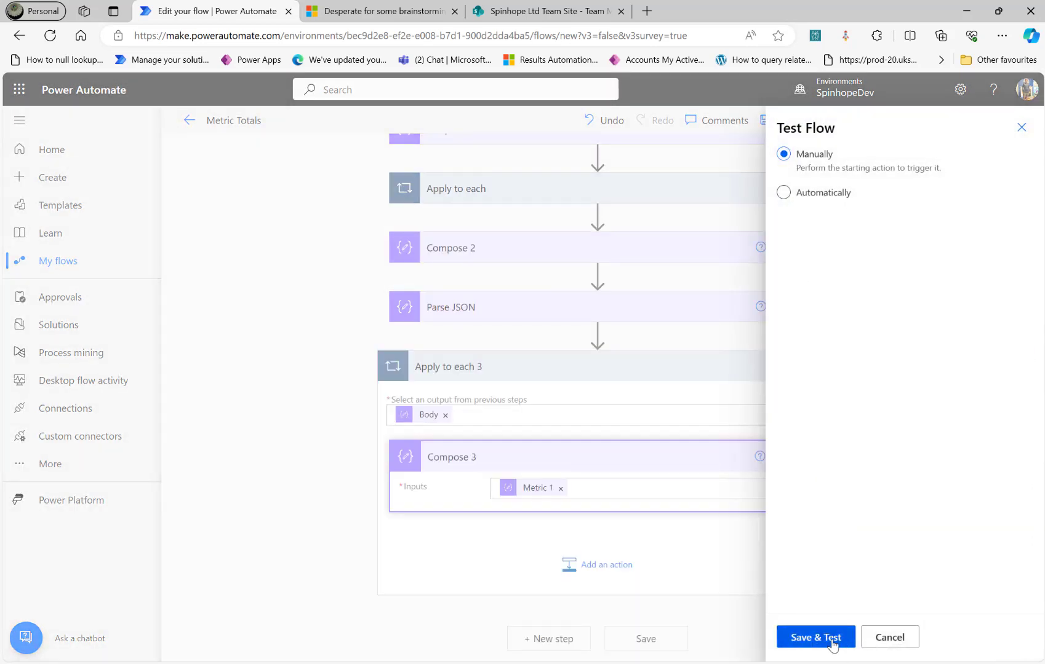
pyautogui.click(831, 640)
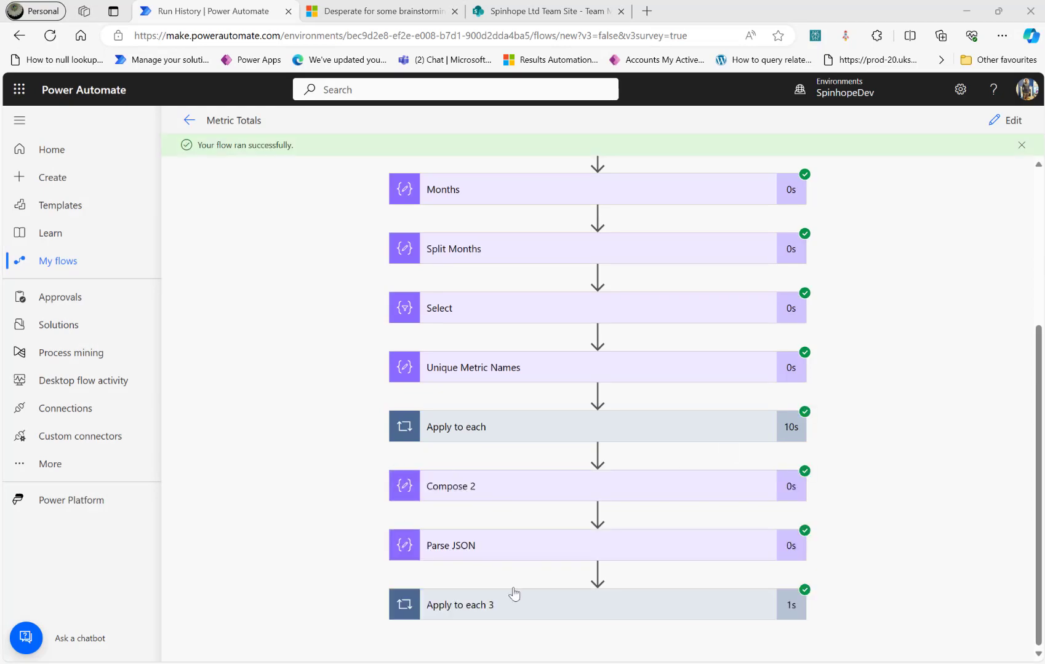
pyautogui.click(542, 621)
pyautogui.scroll(-2, 516, 601)
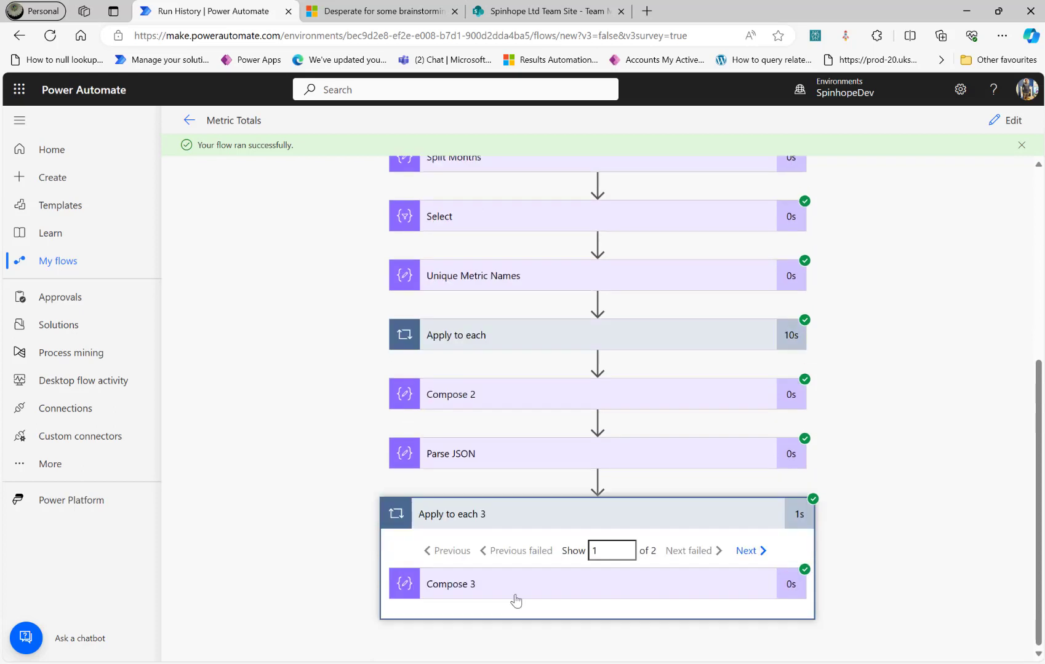
pyautogui.click(529, 593)
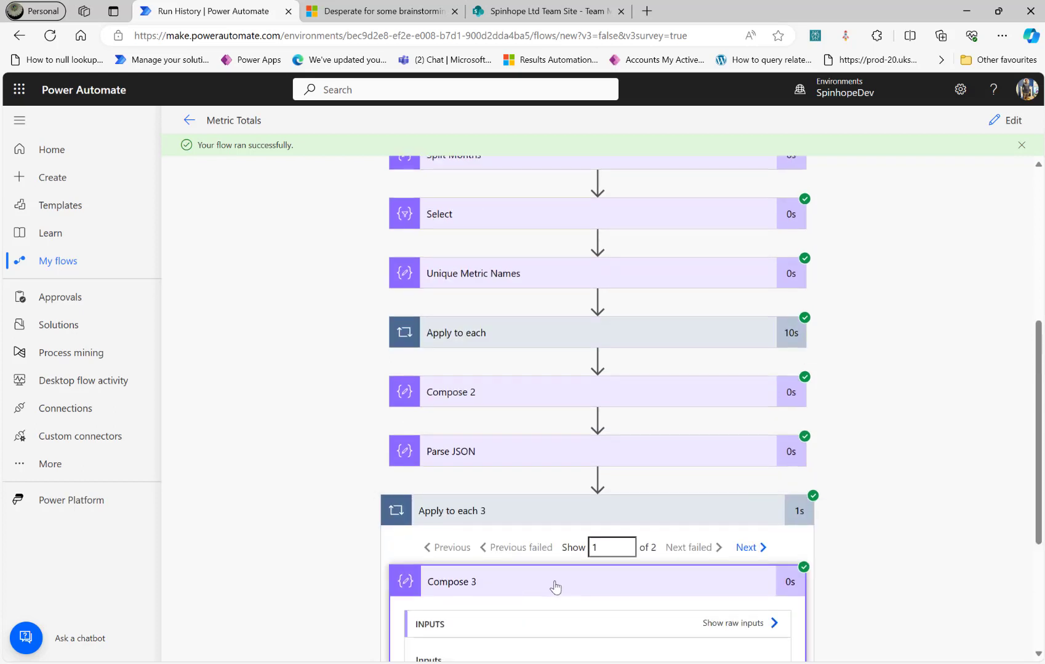
pyautogui.scroll(-3, 547, 572)
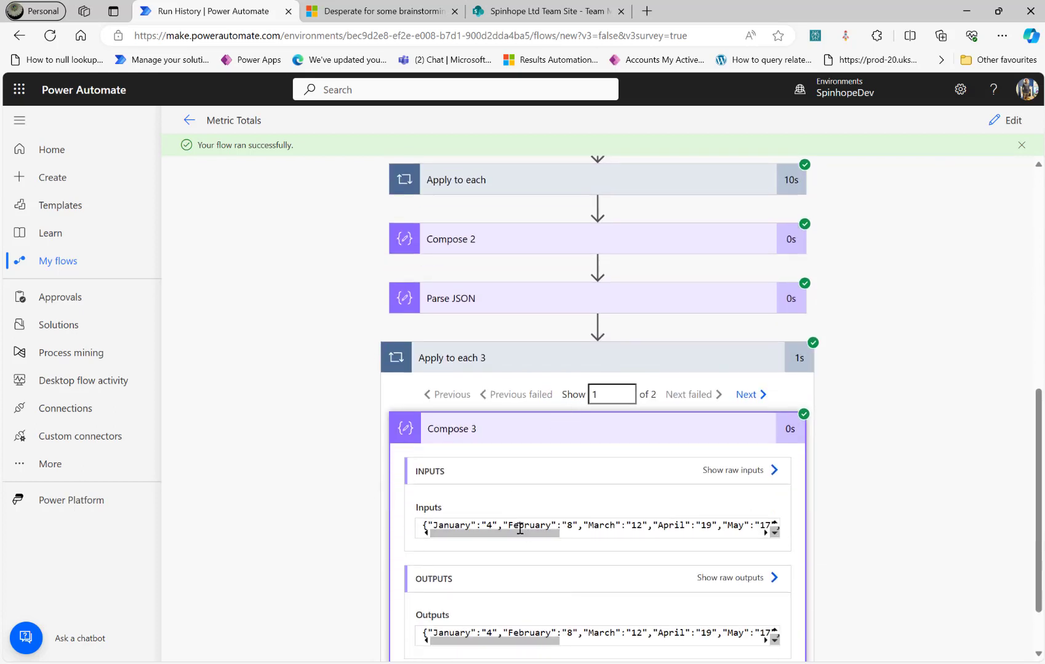
# Copy the entire Inputs JSON of Compose 3 from the run and return to editing the flow.
pyautogui.moveTo(519, 532); pyautogui.dragTo(308, 557)
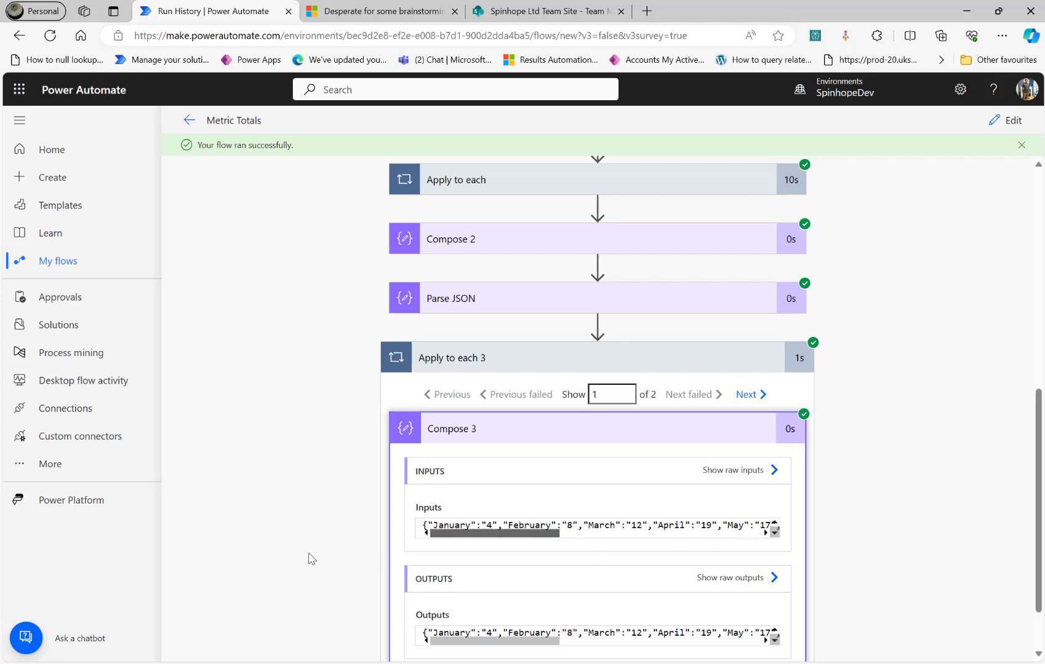
pyautogui.tripleClick(486, 527)
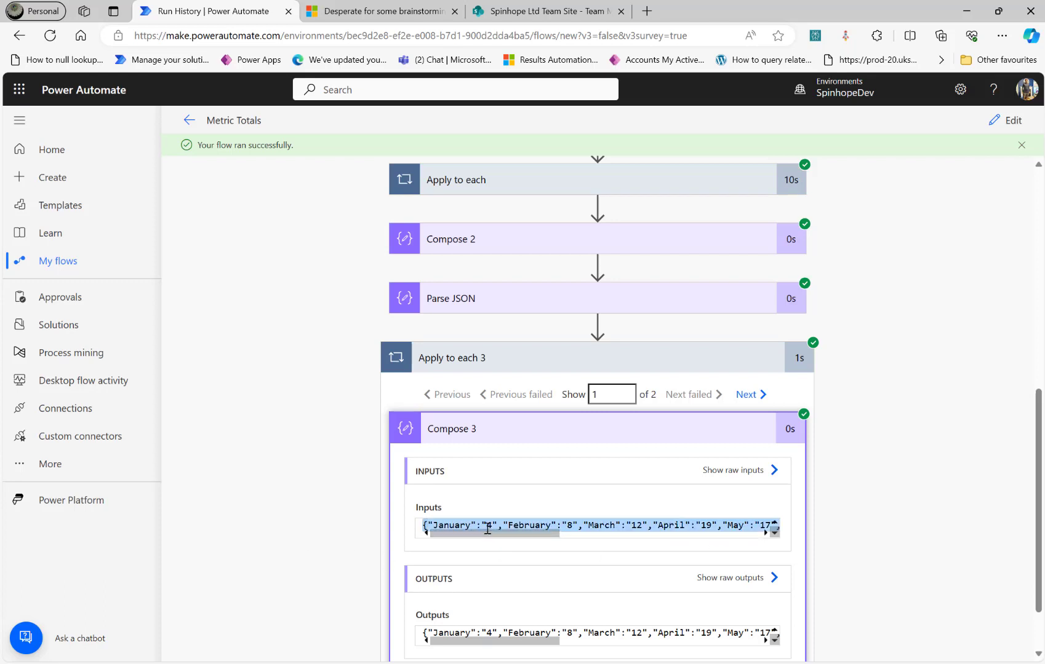
pyautogui.click(1010, 123)
# Add a Parse JSON action after Compose 3 inside the Apply to each 3 loop.
pyautogui.scroll(-5, 600, 604)
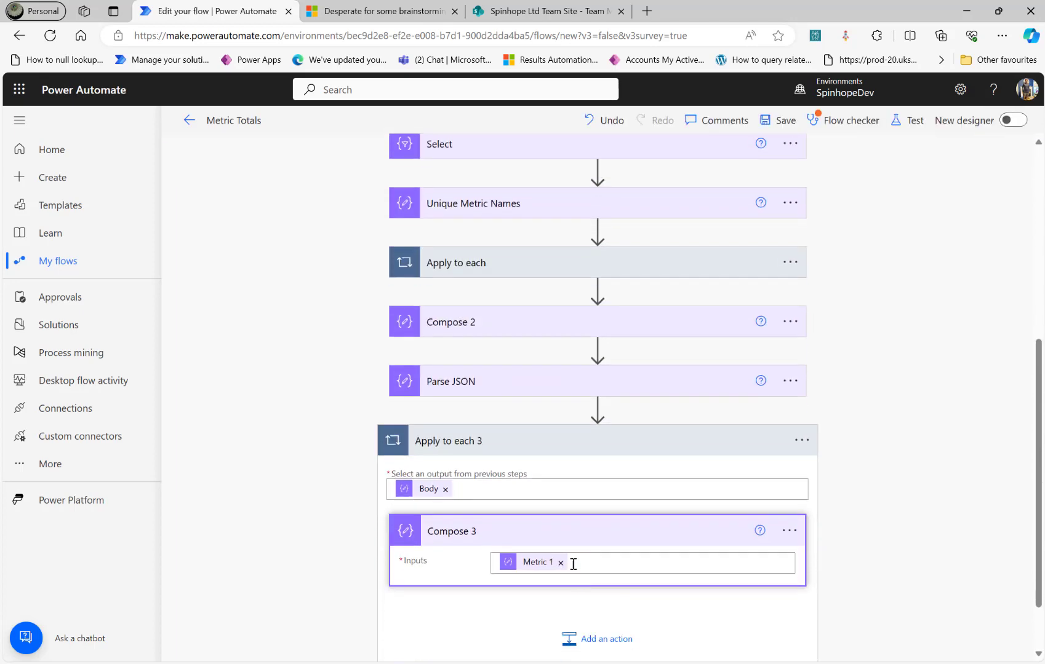
pyautogui.click(578, 639)
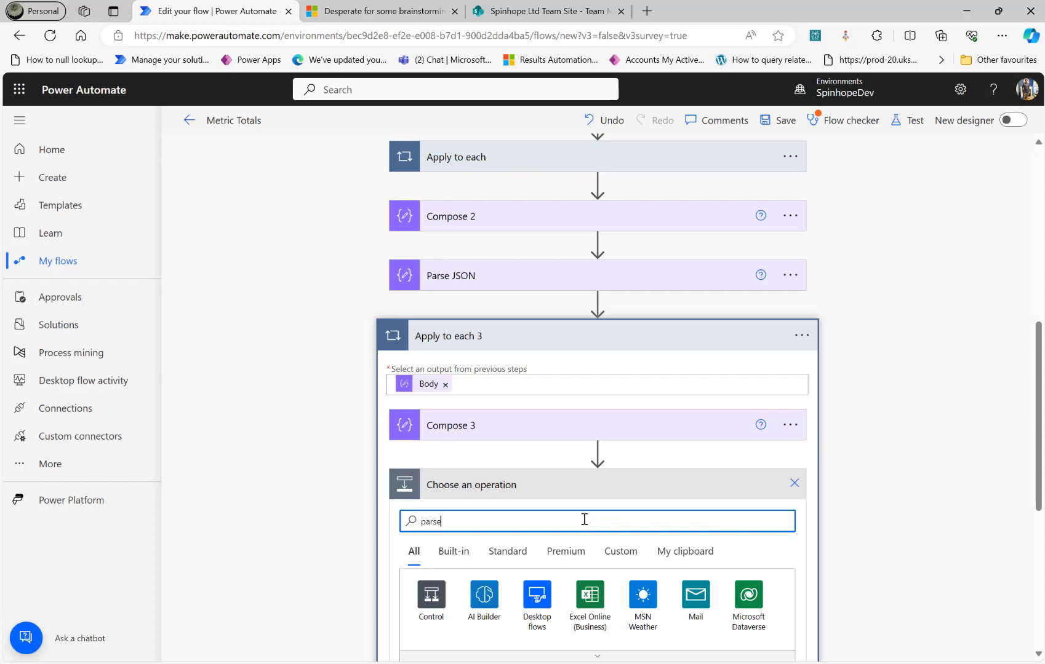
pyautogui.scroll(-4, 606, 503)
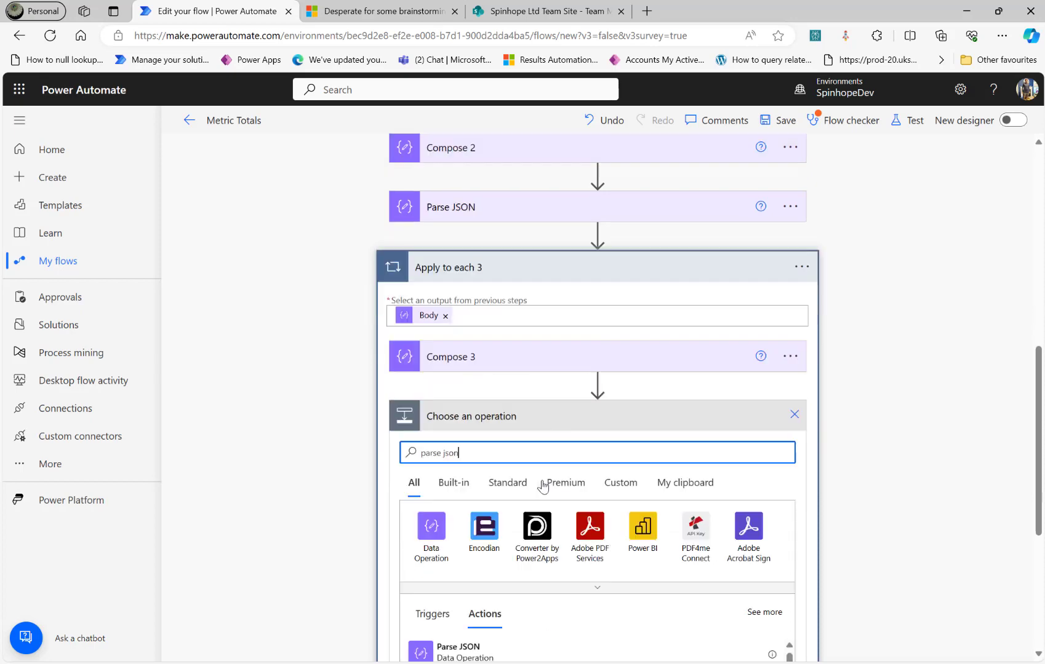
pyautogui.click(464, 490)
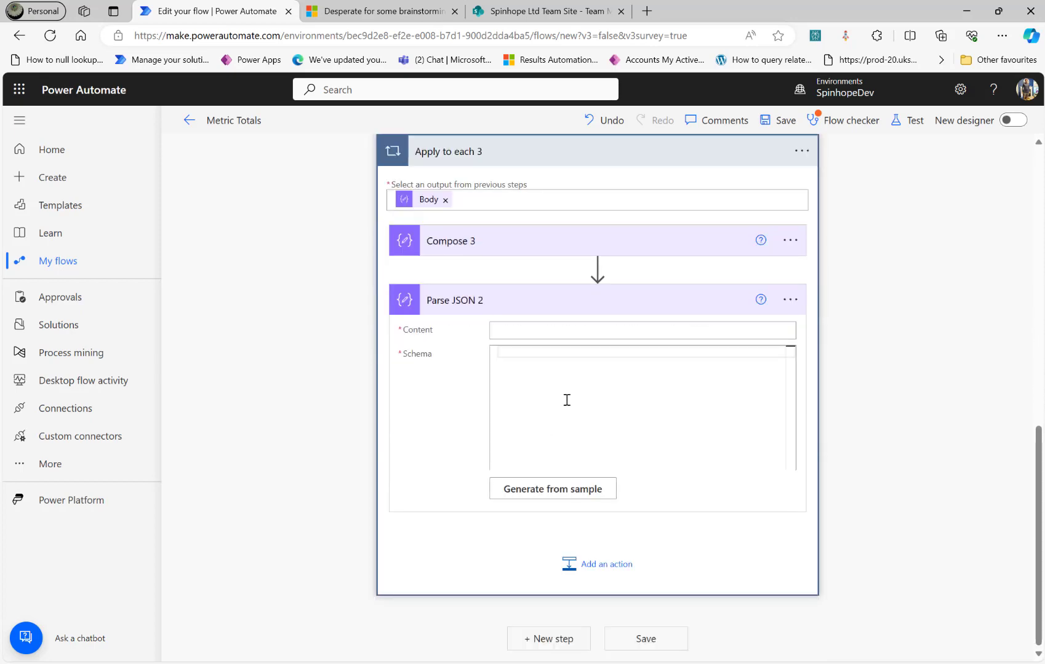
# Set the Parse JSON 2 content to the Compose 3 Outputs and generate its schema from the copied monthly JSON.
pyautogui.click(550, 329)
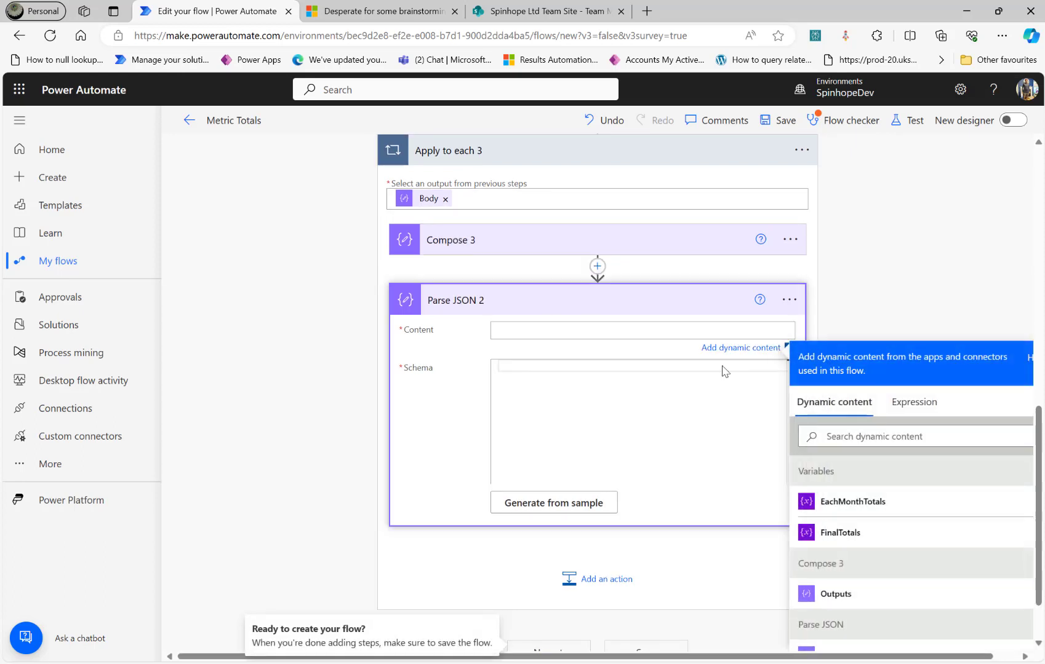
pyautogui.click(835, 594)
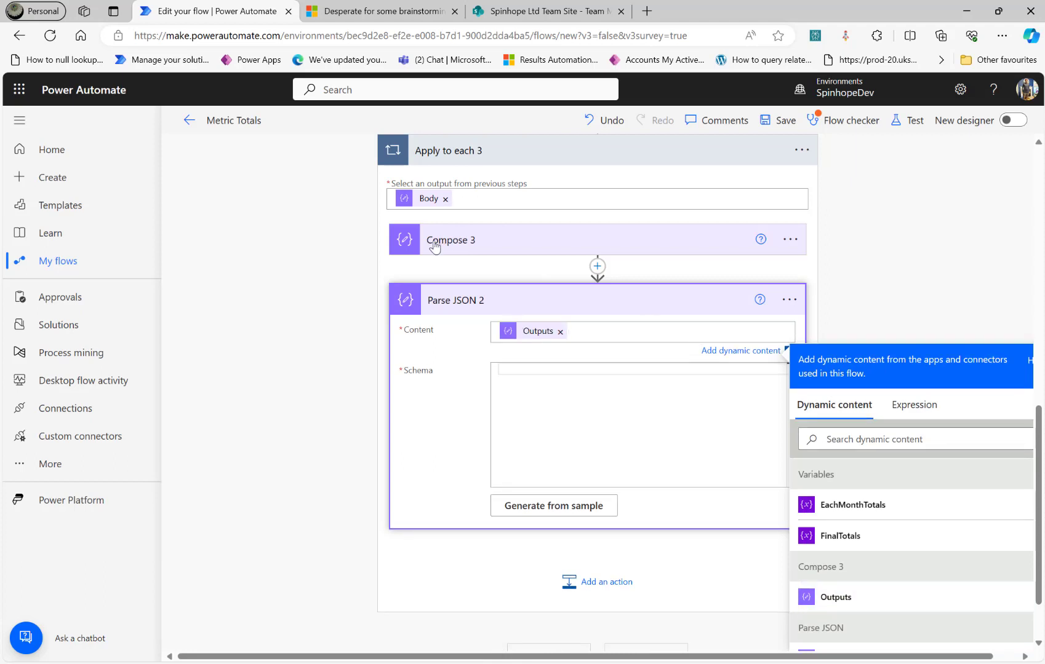
pyautogui.click(555, 509)
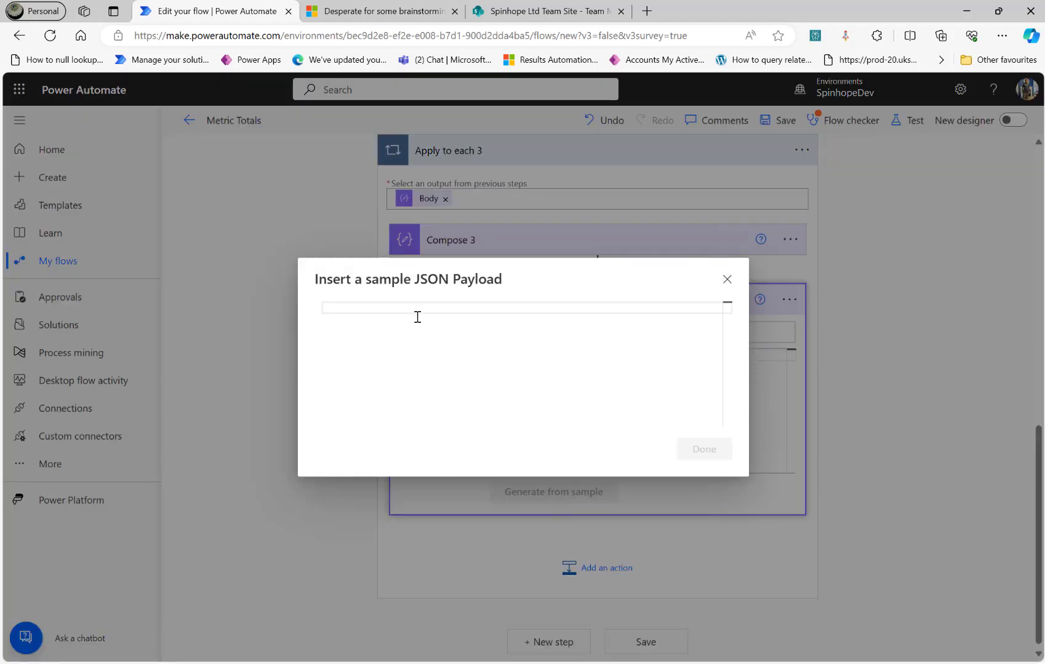
pyautogui.hotkey('ctrl', 'v')
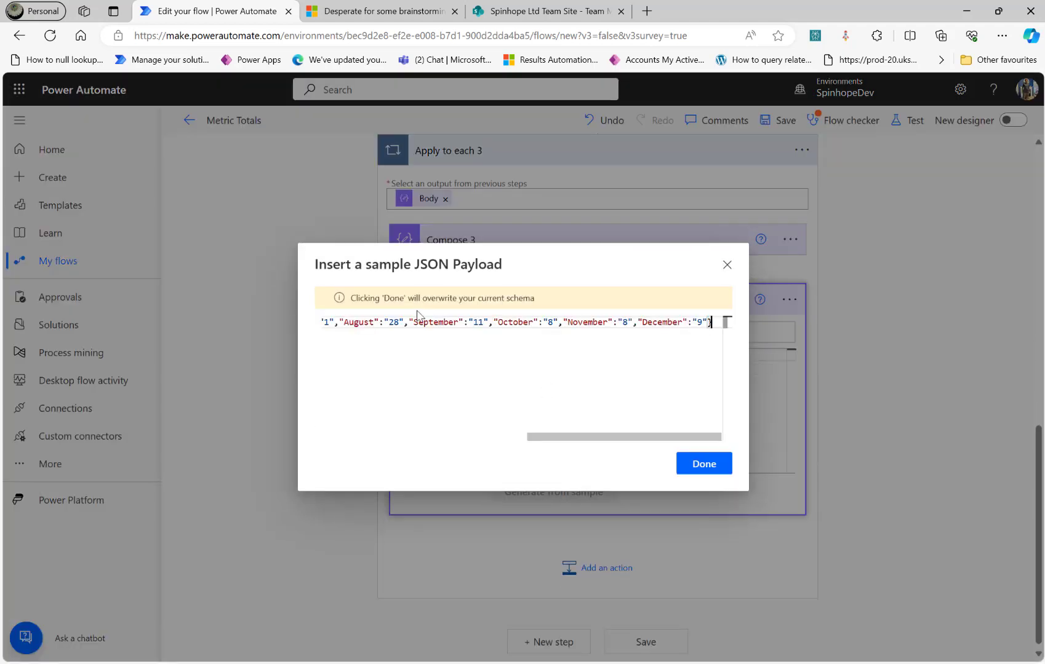
pyautogui.click(708, 454)
# Add a Compose action after Parse JSON 2 inside the Apply to each 3 loop.
pyautogui.click(602, 570)
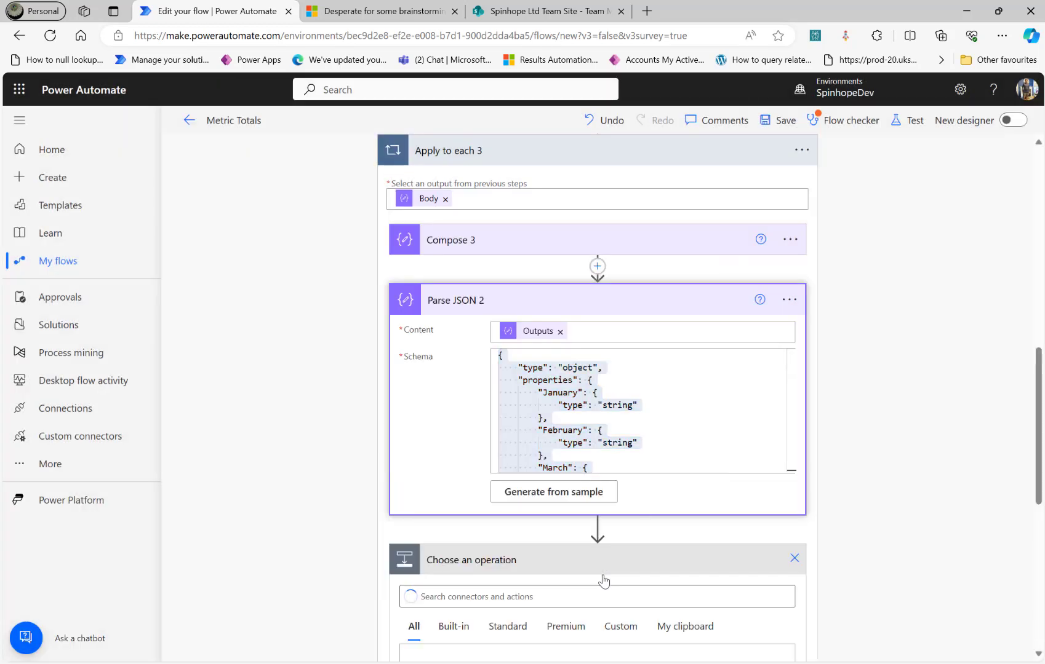
pyautogui.write('compose')
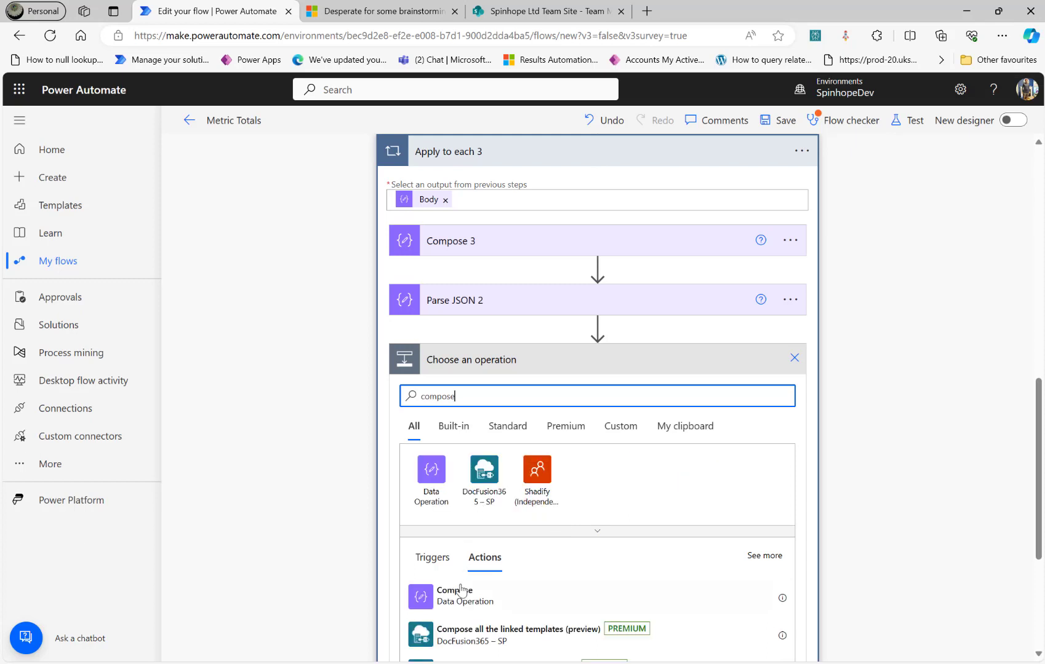
pyautogui.click(455, 592)
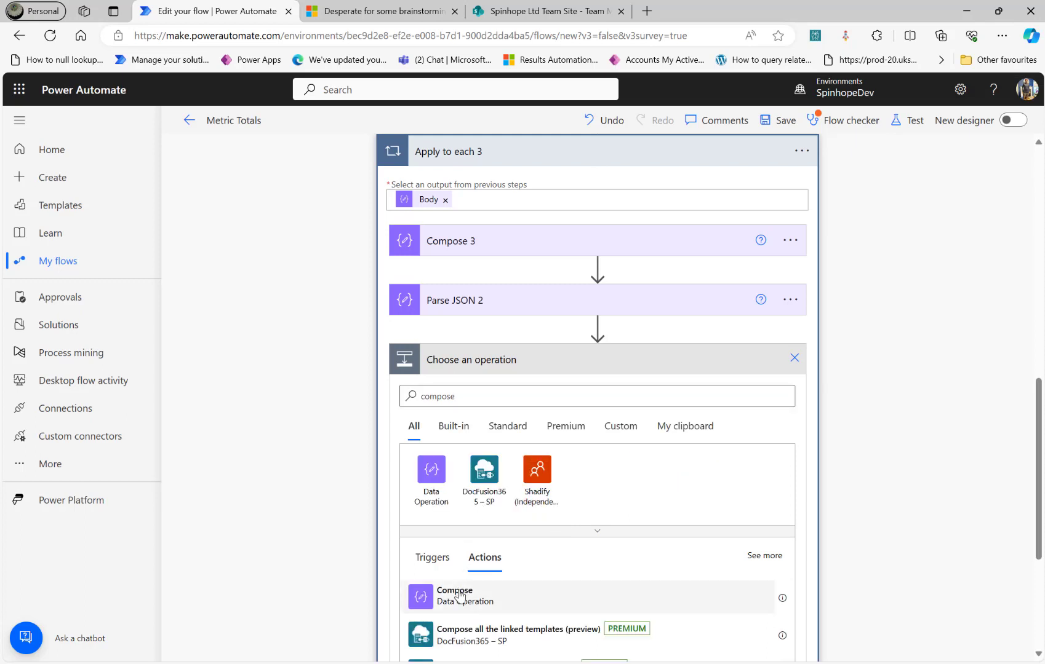
# Fill the Compose 4 inputs with the January, February, March and December values from Parse JSON 2, with separators between them.
pyautogui.click(540, 491)
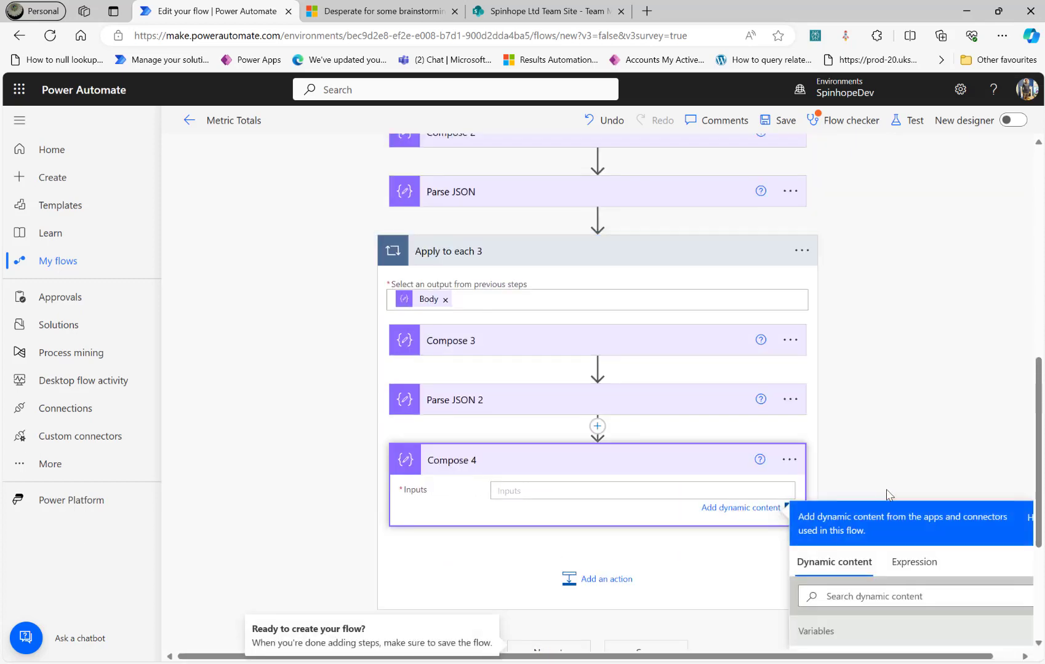
pyautogui.scroll(-5, 910, 481)
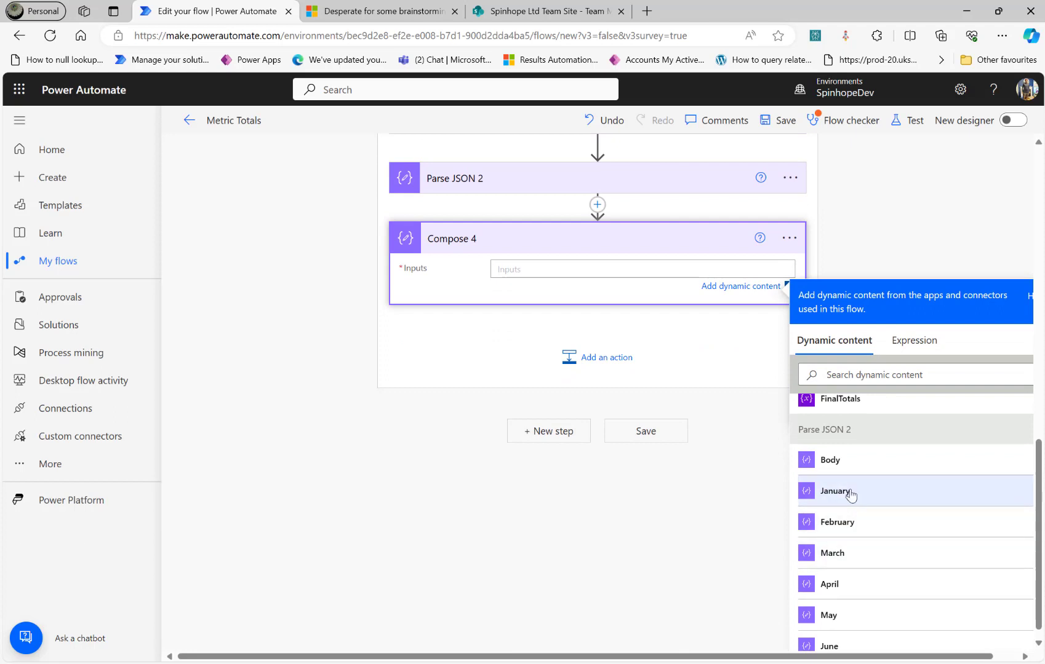
pyautogui.click(851, 495)
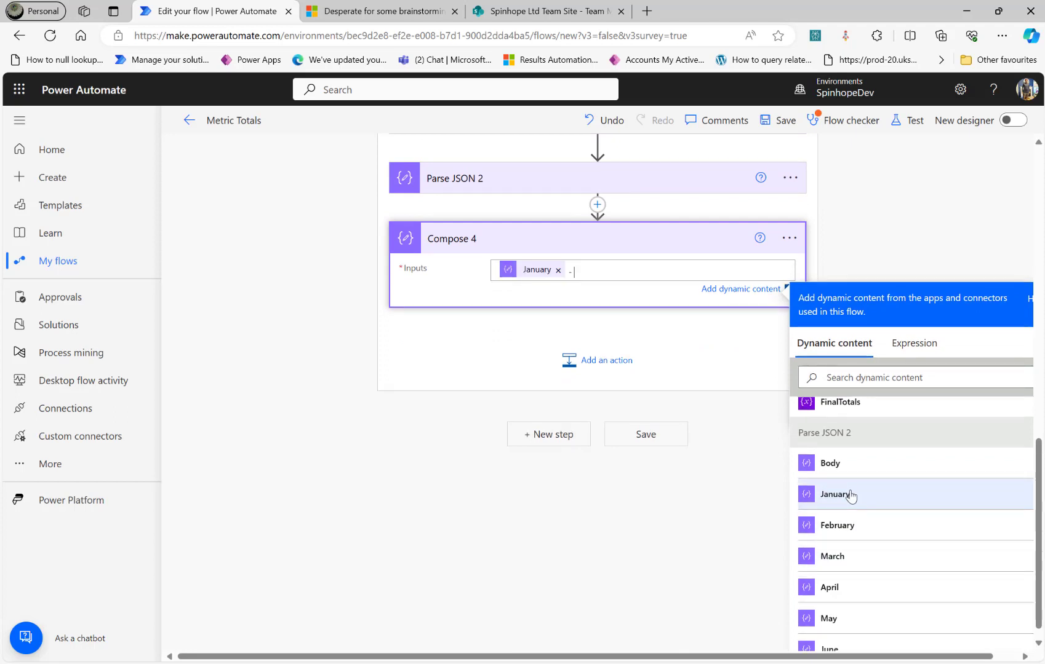
pyautogui.click(868, 526)
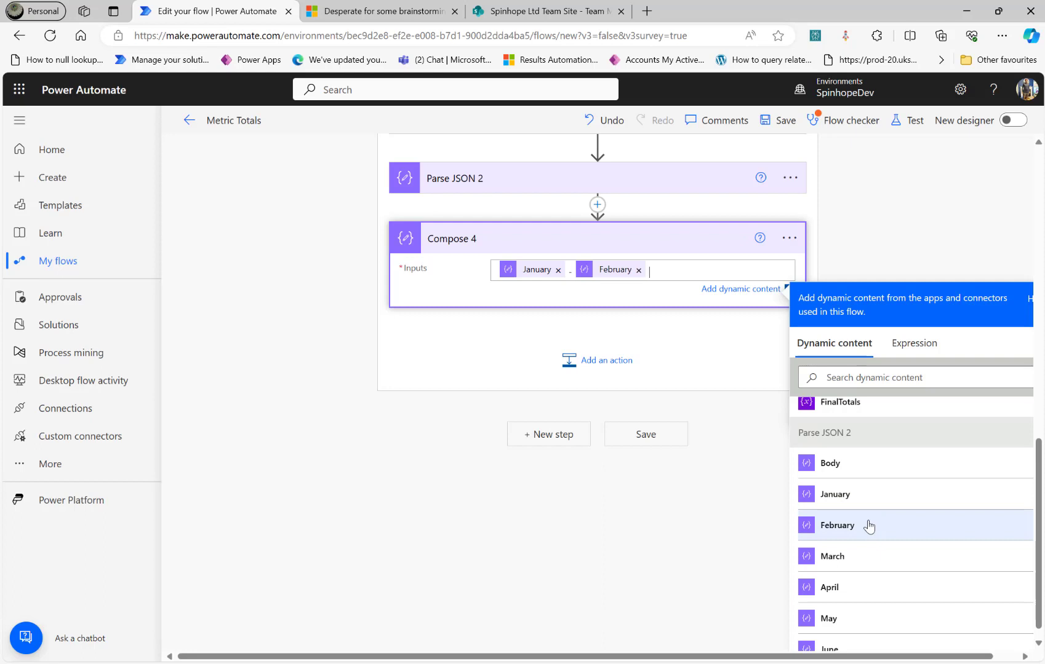
pyautogui.click(869, 556)
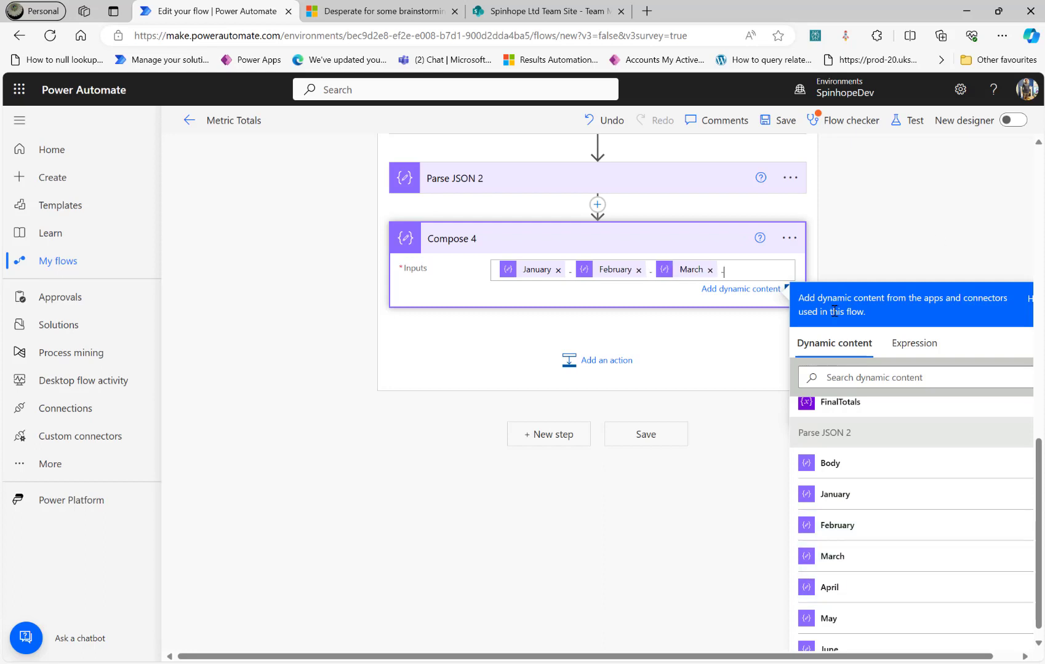
pyautogui.scroll(-5, 933, 494)
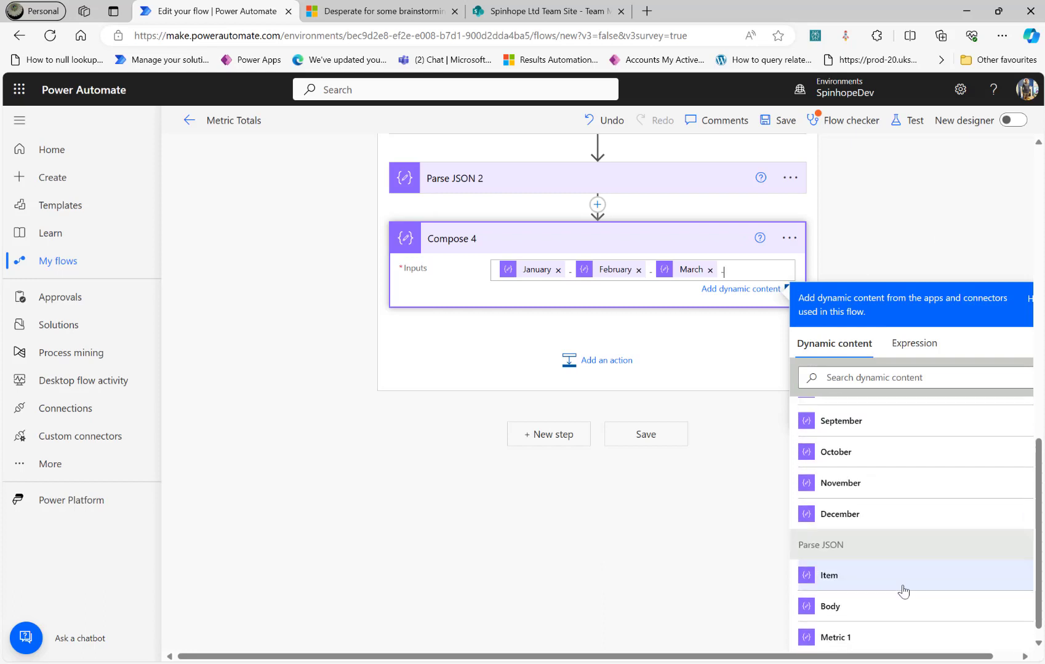
pyautogui.click(847, 487)
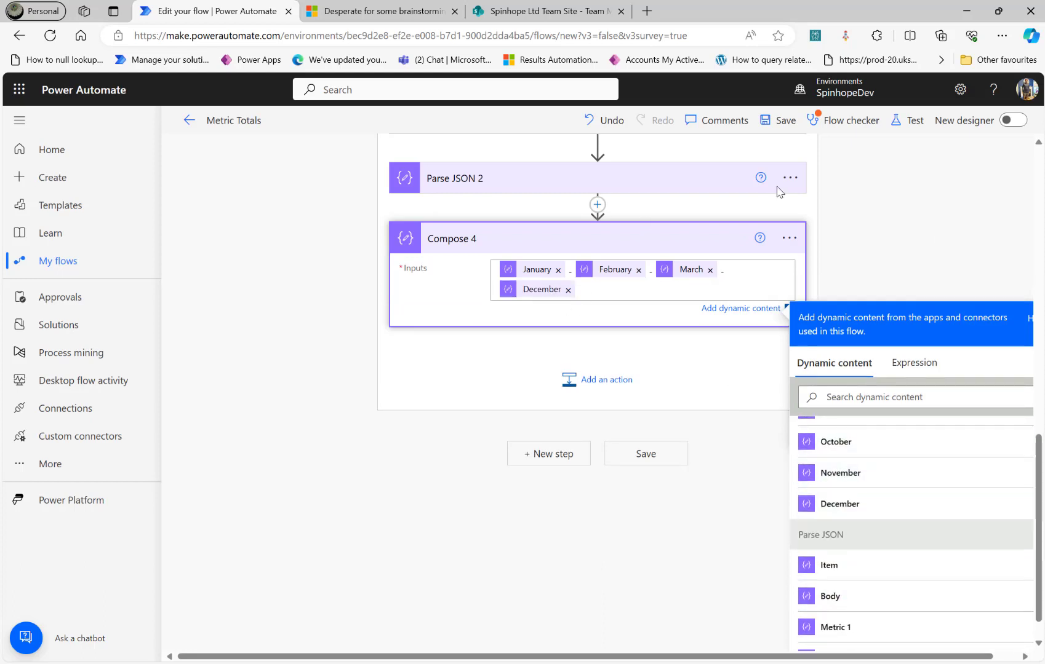
# Save the flow, test it manually, and examine the Parse JSON inputs and outputs in the run results.
pyautogui.click(908, 121)
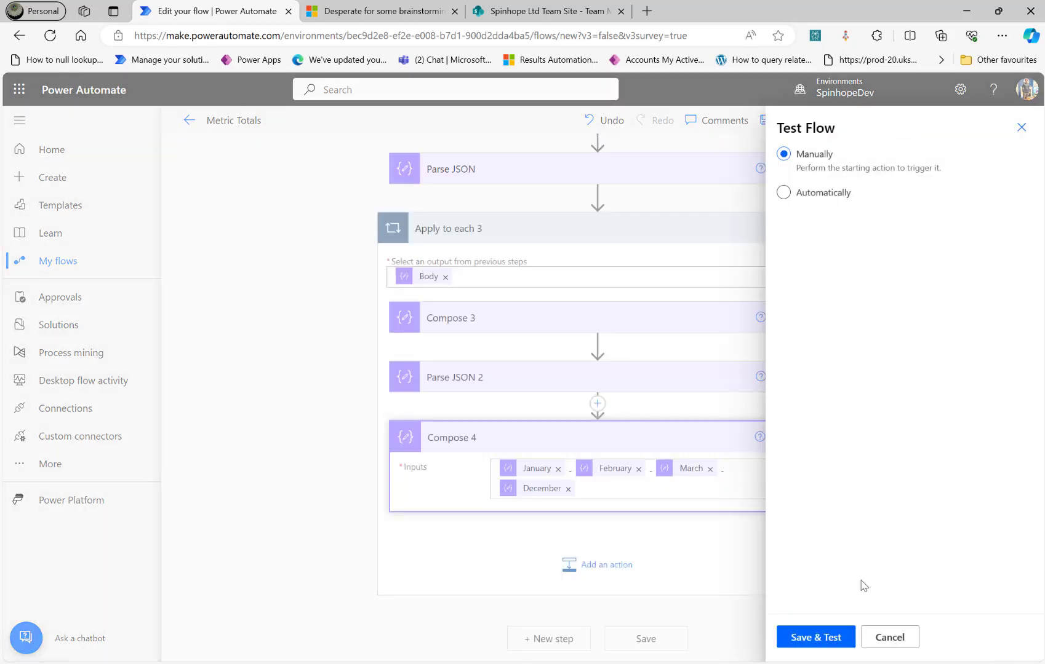
pyautogui.click(827, 635)
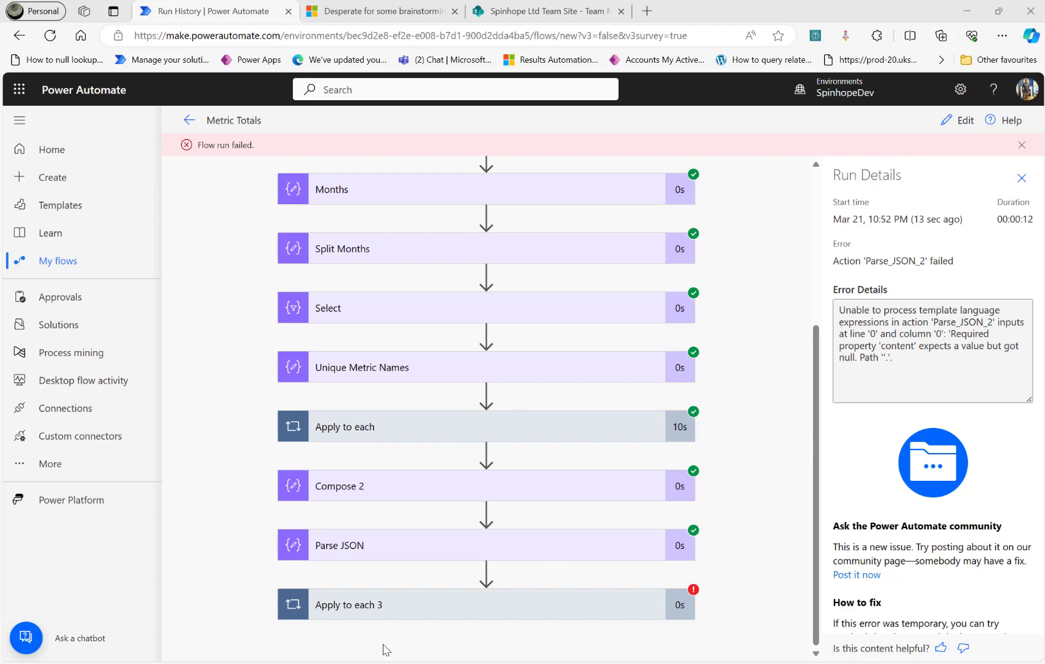
pyautogui.click(401, 557)
pyautogui.scroll(-4, 485, 550)
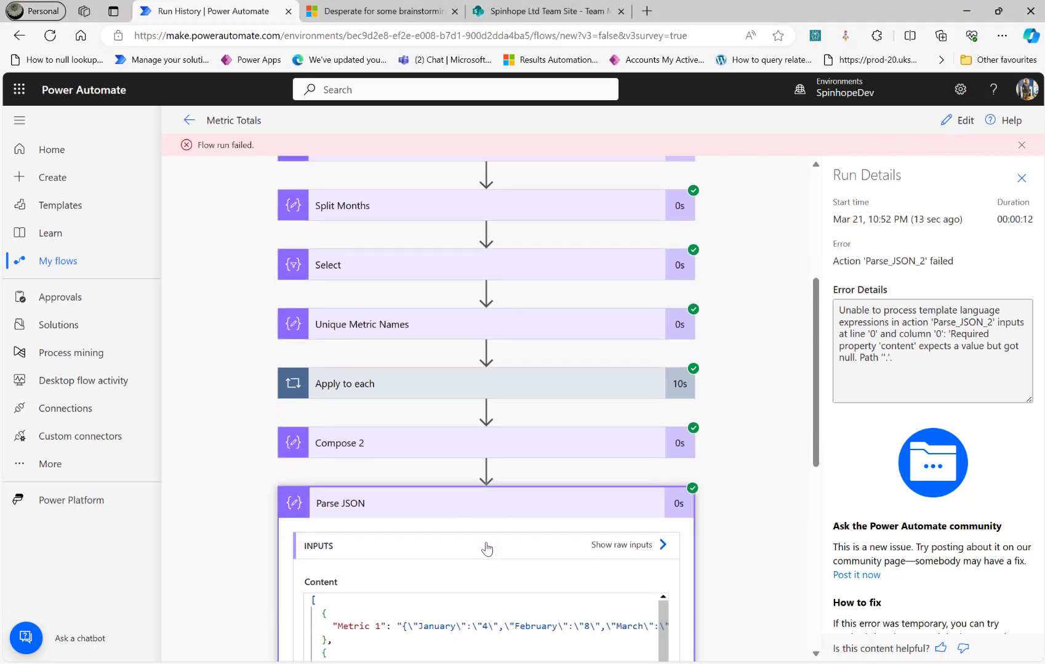
pyautogui.moveTo(389, 500); pyautogui.dragTo(628, 499)
pyautogui.scroll(-5, 761, 512)
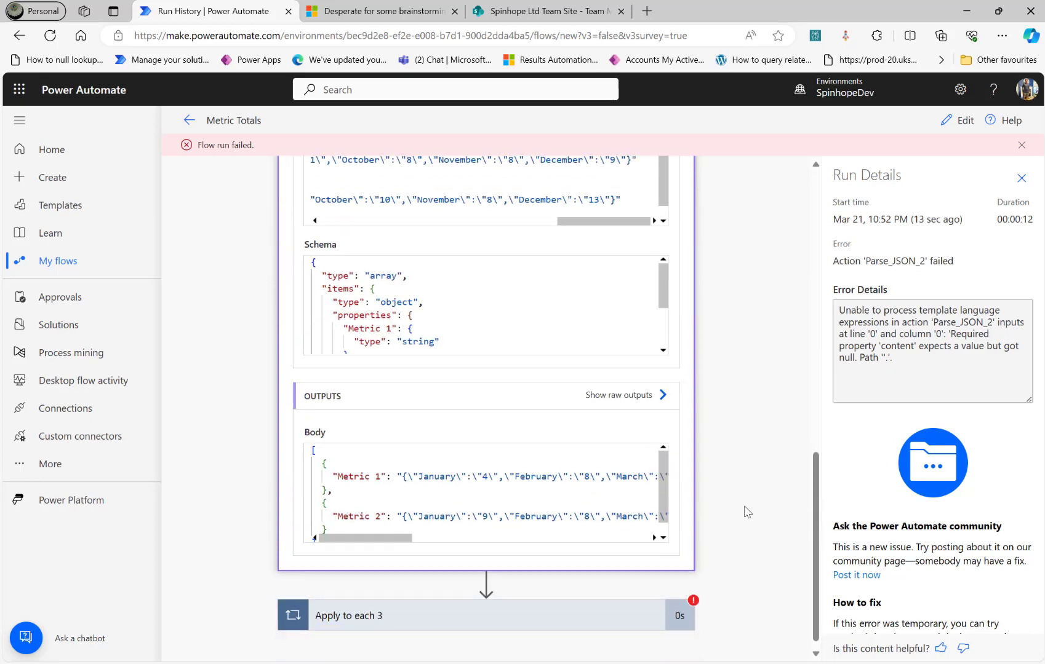
pyautogui.scroll(-3, 516, 584)
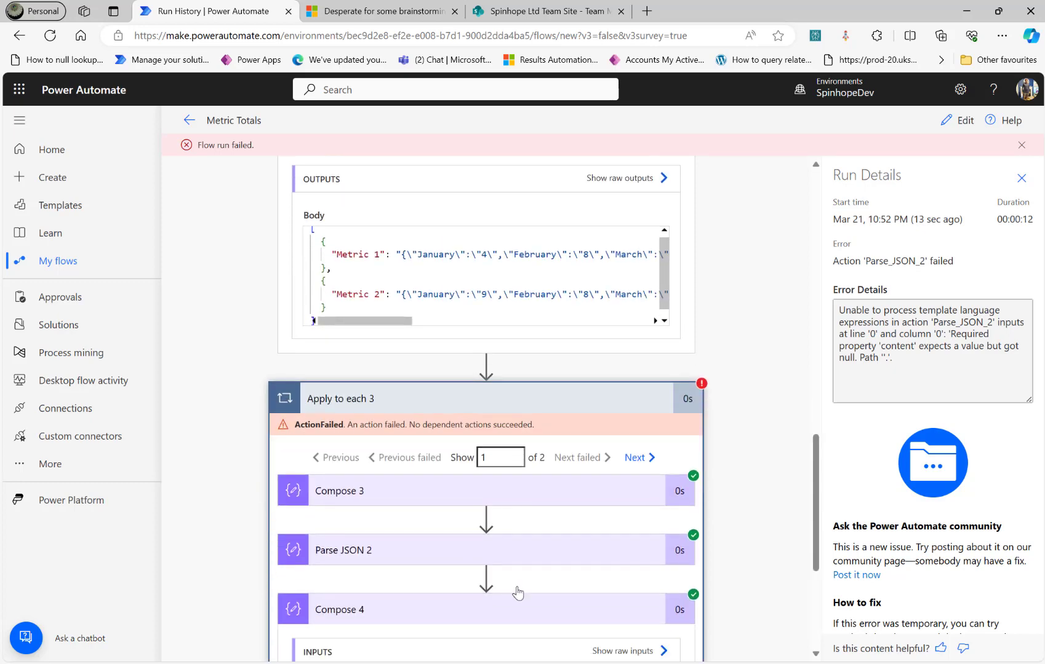
# Examine the Compose 4 result in the first Apply to each 3 iteration and the Compose 3 and Parse JSON 2 results in the second.
pyautogui.click(518, 595)
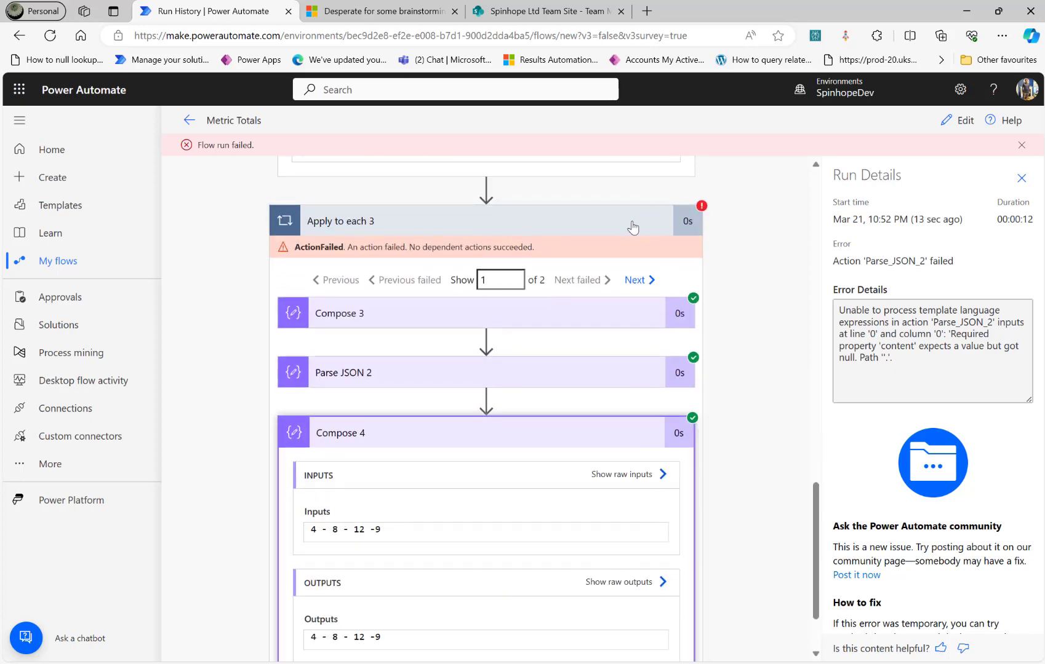
pyautogui.click(639, 280)
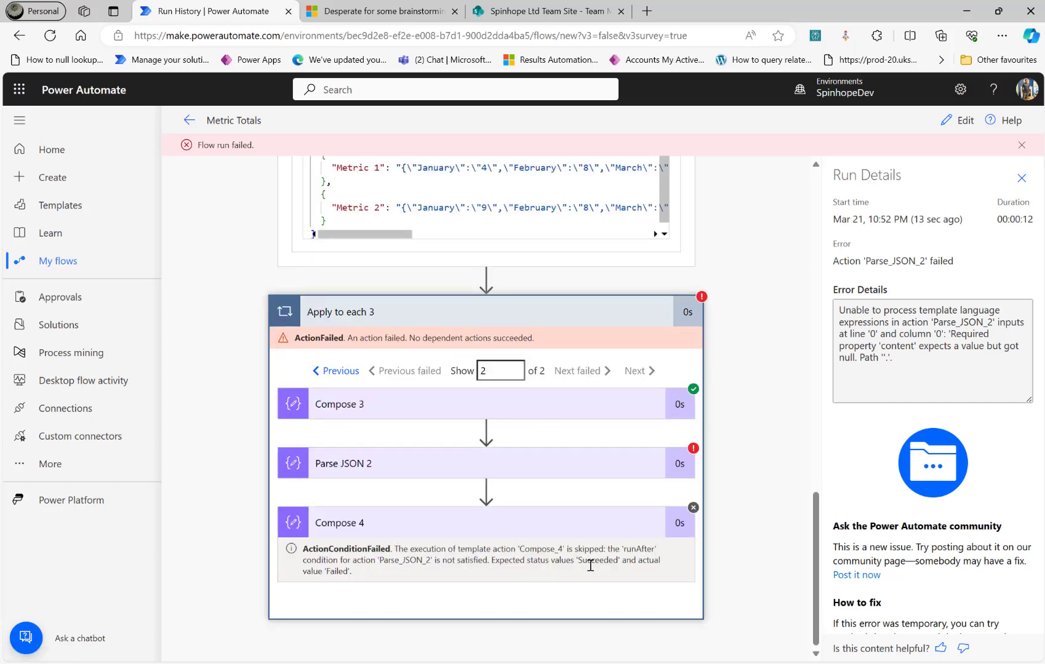
pyautogui.click(447, 471)
pyautogui.click(411, 401)
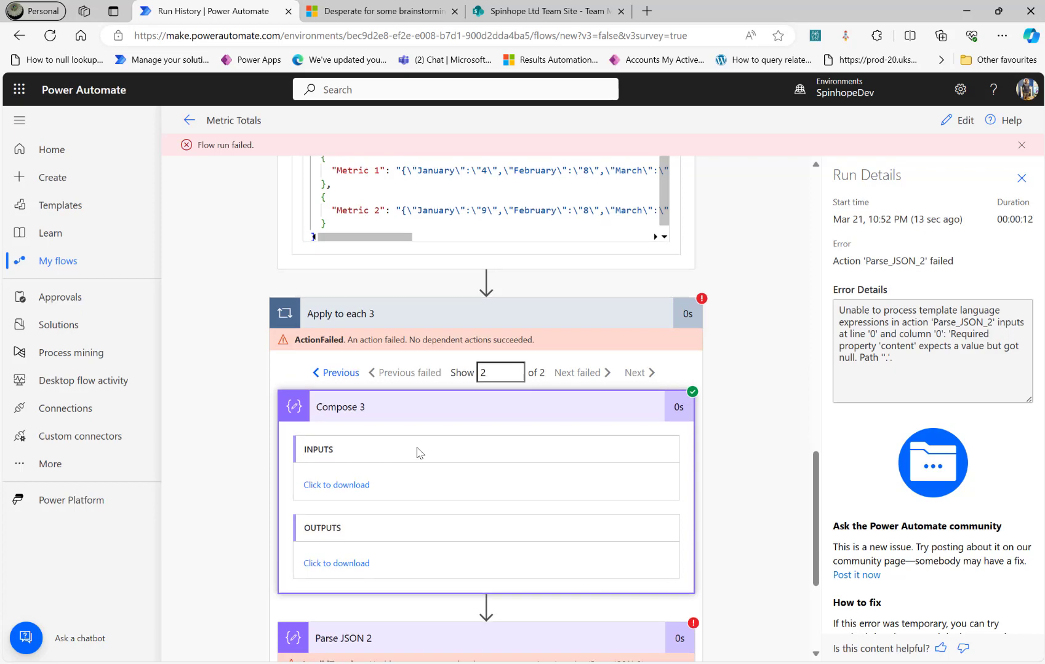
pyautogui.scroll(3, 417, 453)
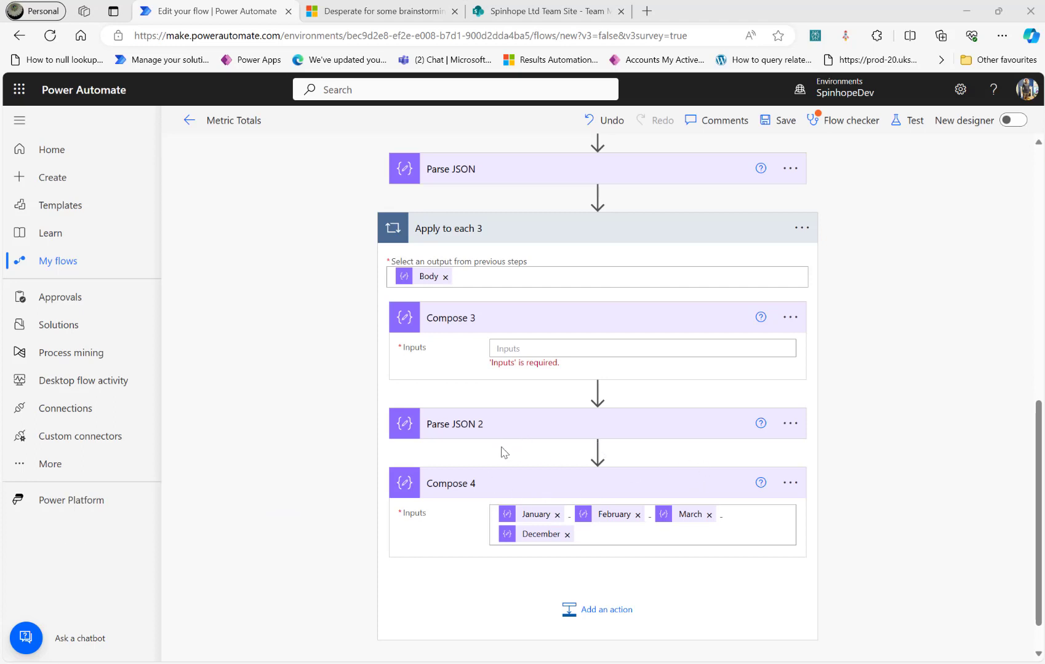
# Delete the Parse JSON 2 and Compose 4 actions from the Apply to each 3 loop.
pyautogui.click(530, 417)
pyautogui.click(527, 349)
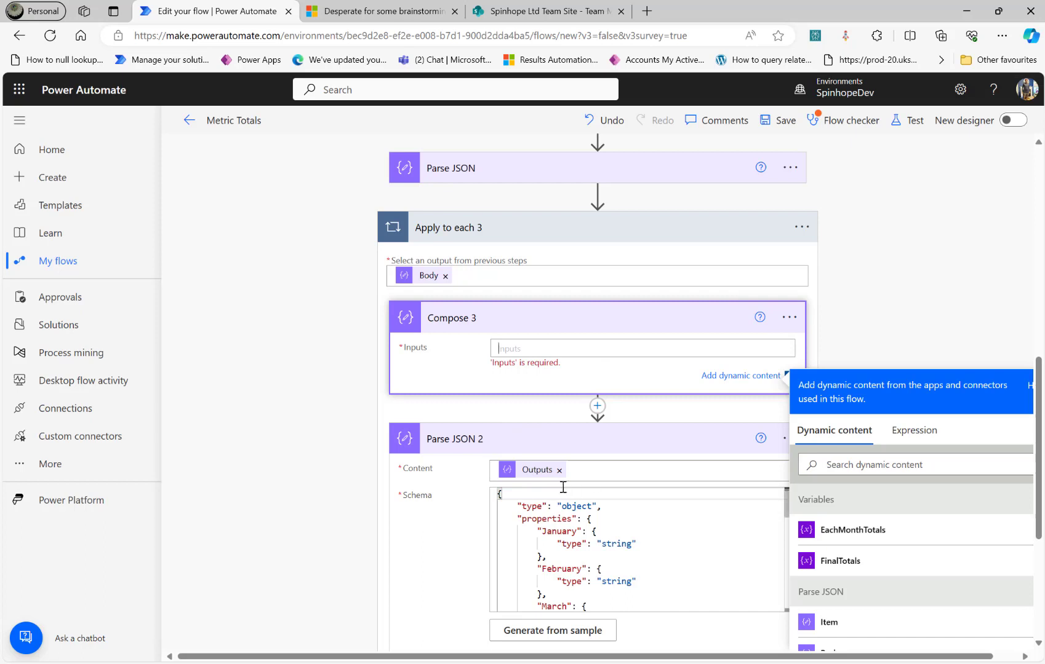
pyautogui.click(723, 439)
pyautogui.click(790, 423)
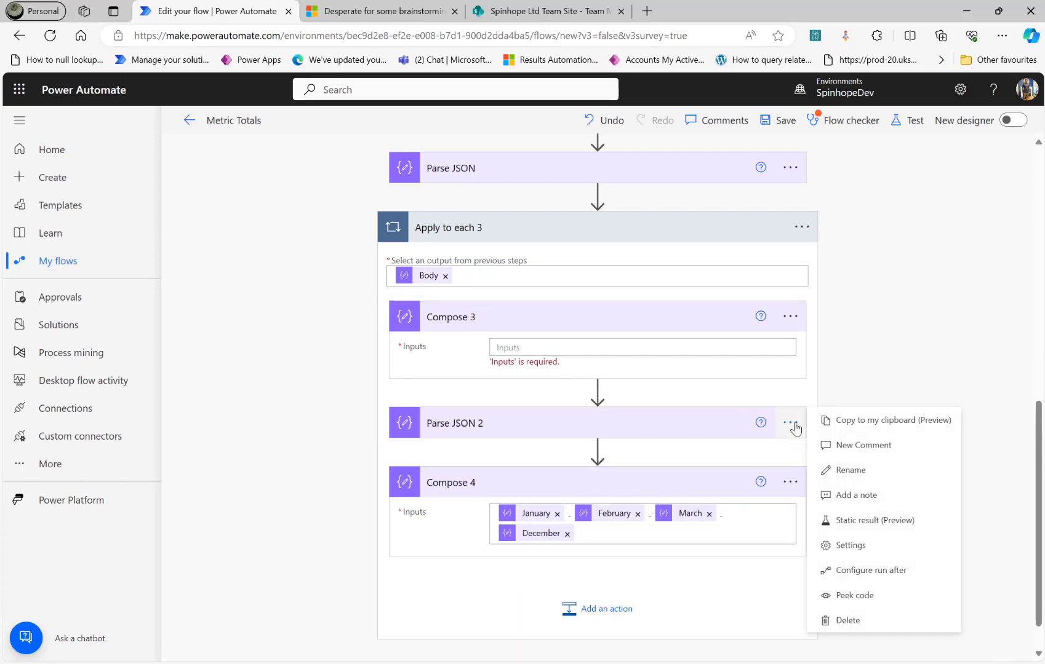
pyautogui.click(849, 620)
pyautogui.click(510, 401)
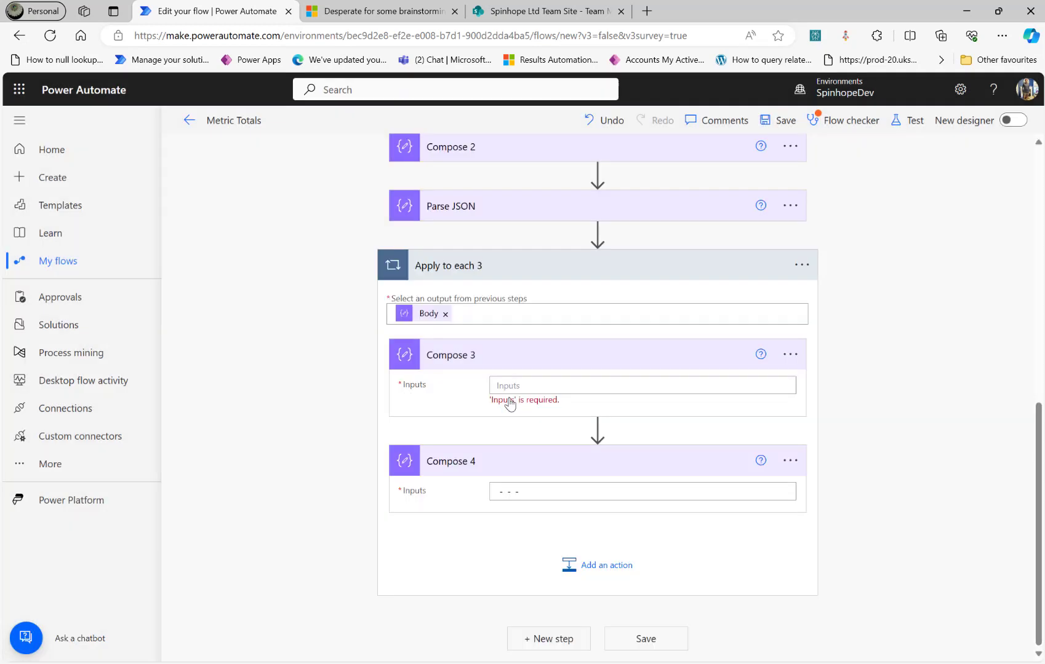
pyautogui.click(789, 462)
pyautogui.click(846, 644)
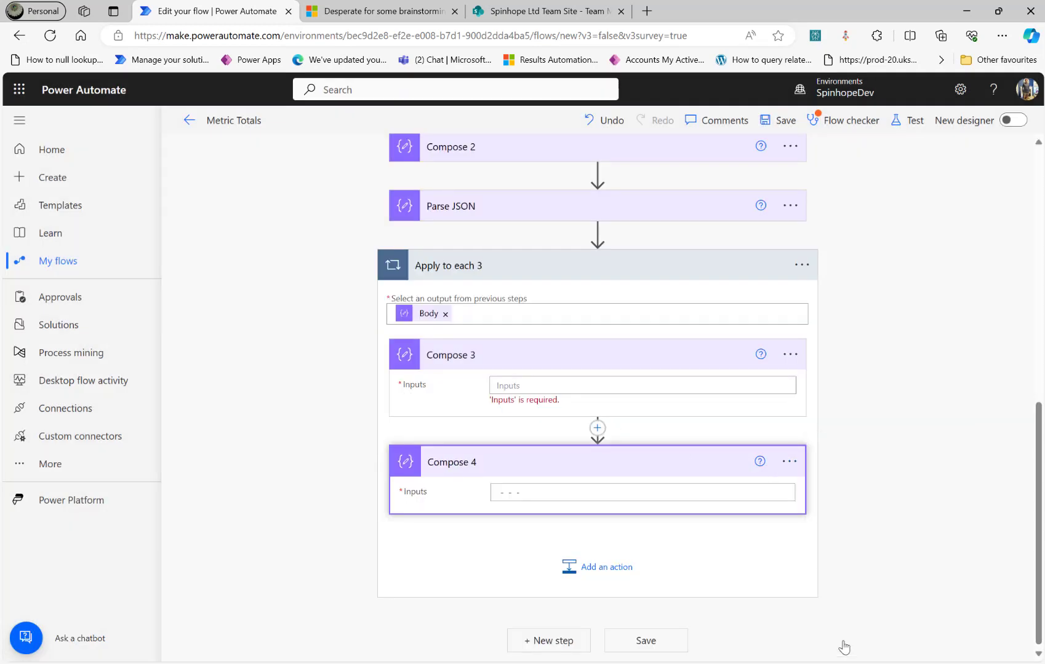
pyautogui.click(532, 399)
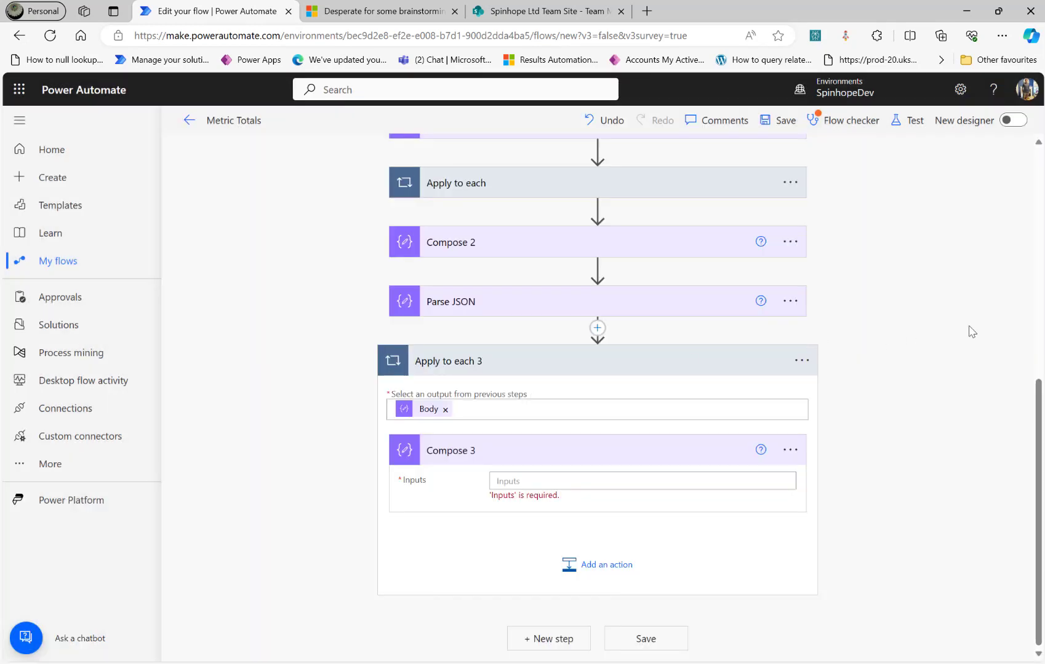
# Set the Compose 3 inputs to the expression items('Apply_to_each_3')?['Metric 1']?['January'] and copy its text.
pyautogui.hotkey('ctrl', 'v')
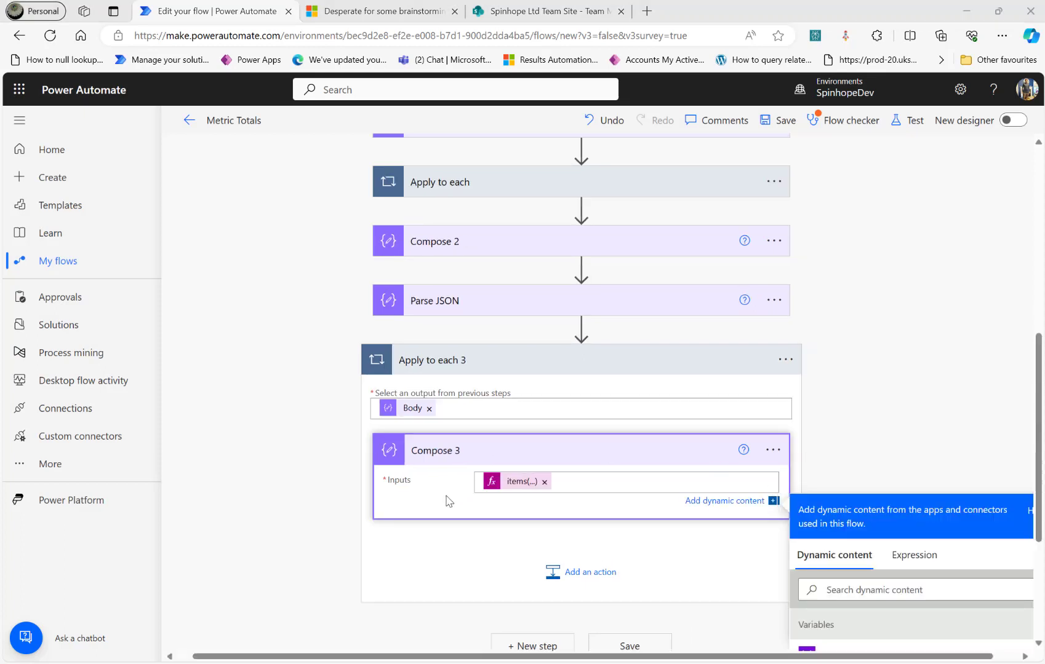
pyautogui.click(499, 486)
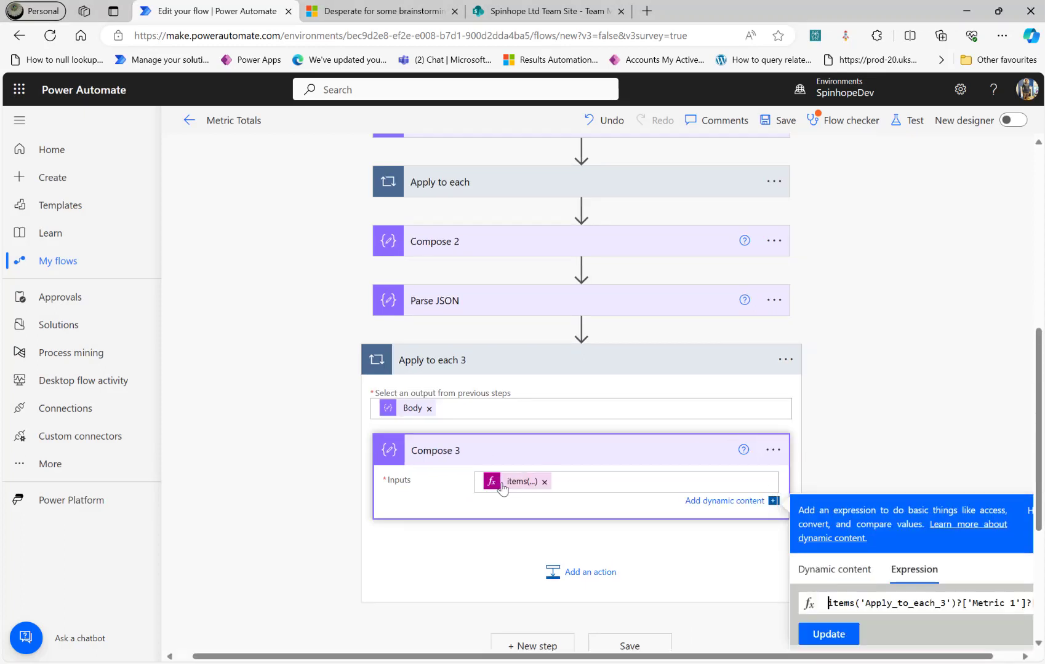
pyautogui.hotkey('ctrl', 'a')
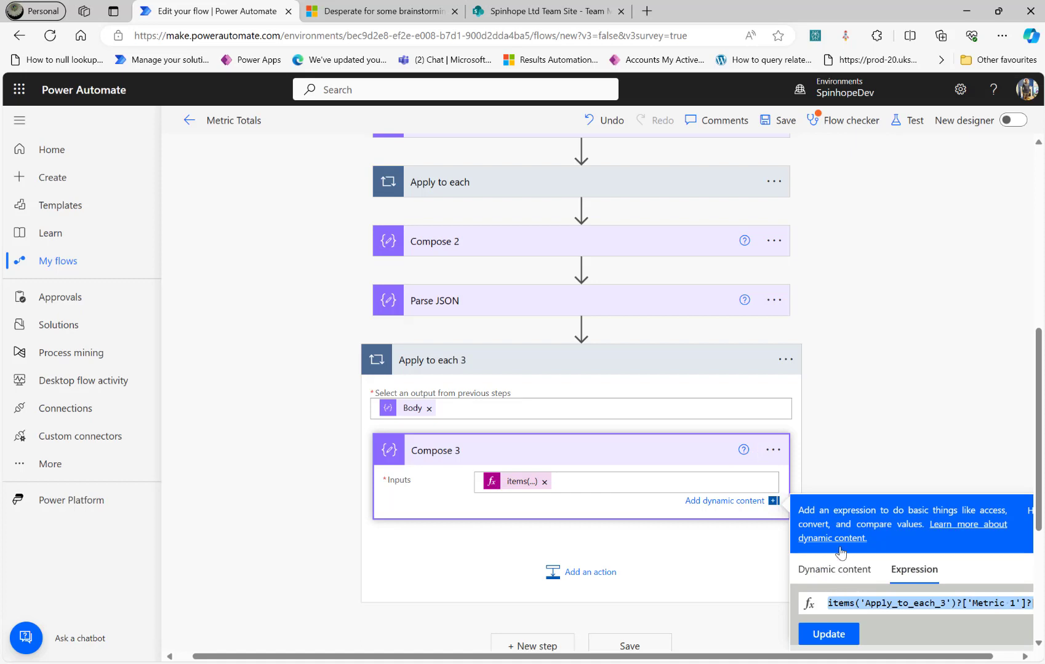
pyautogui.click(826, 480)
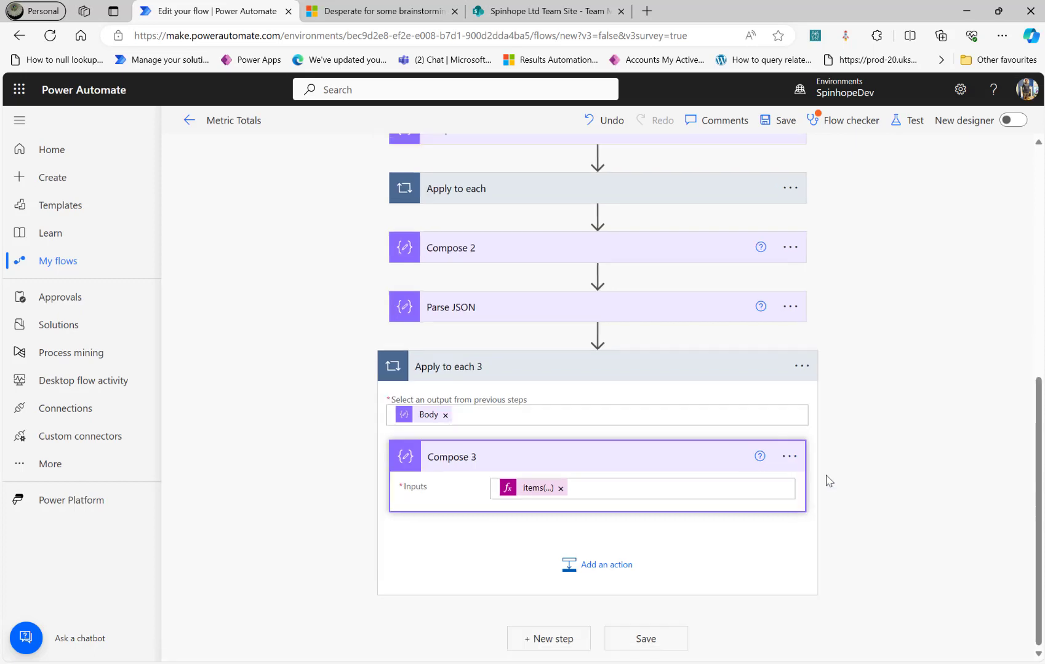
# Add a note to Compose 3 containing items('Apply_to_each_3')?['Metric 1']?['January'].
pyautogui.click(790, 457)
pyautogui.click(843, 518)
pyautogui.write("items('Apply_to_each_3')?['Metric 1']?['January']")
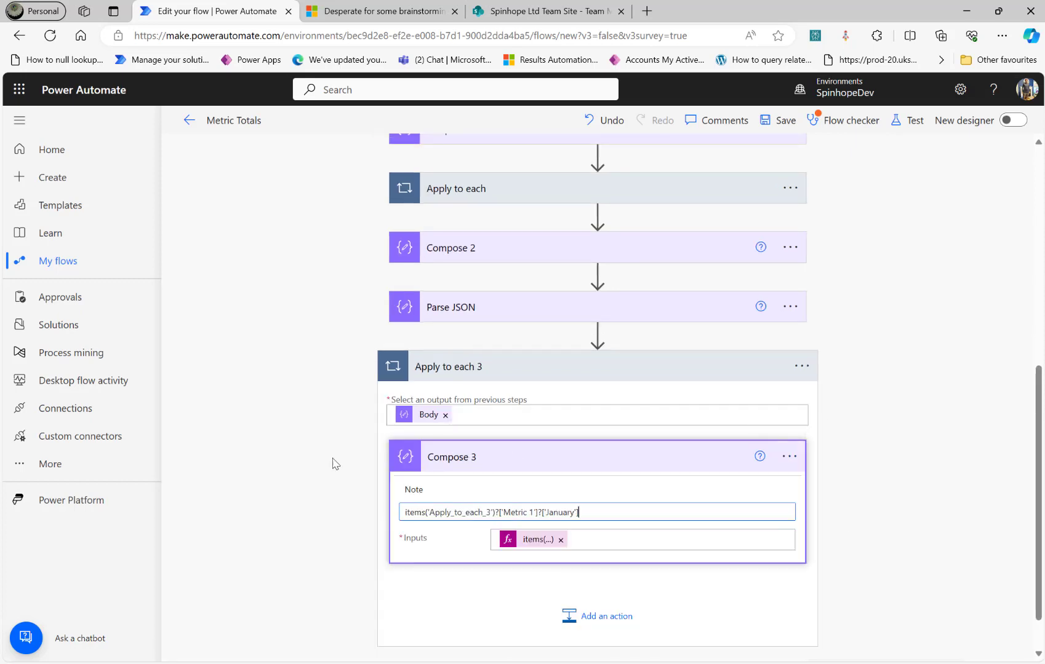
pyautogui.click(332, 461)
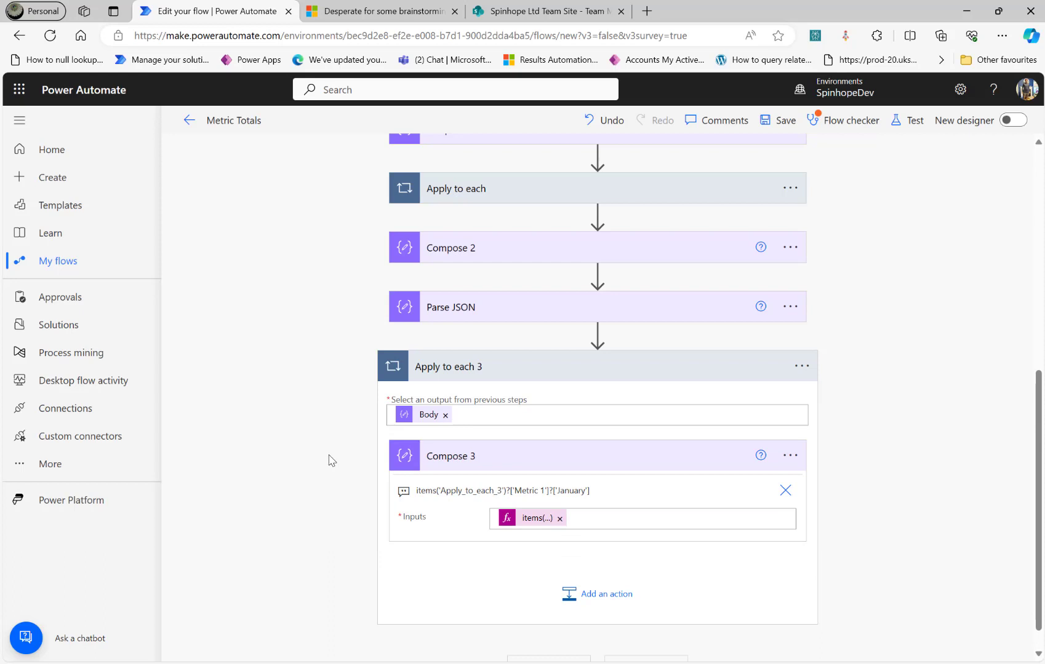
# Review the sample input and output lists in the Power Automate community post and return to the flow editor.
pyautogui.scroll(1, 532, 548)
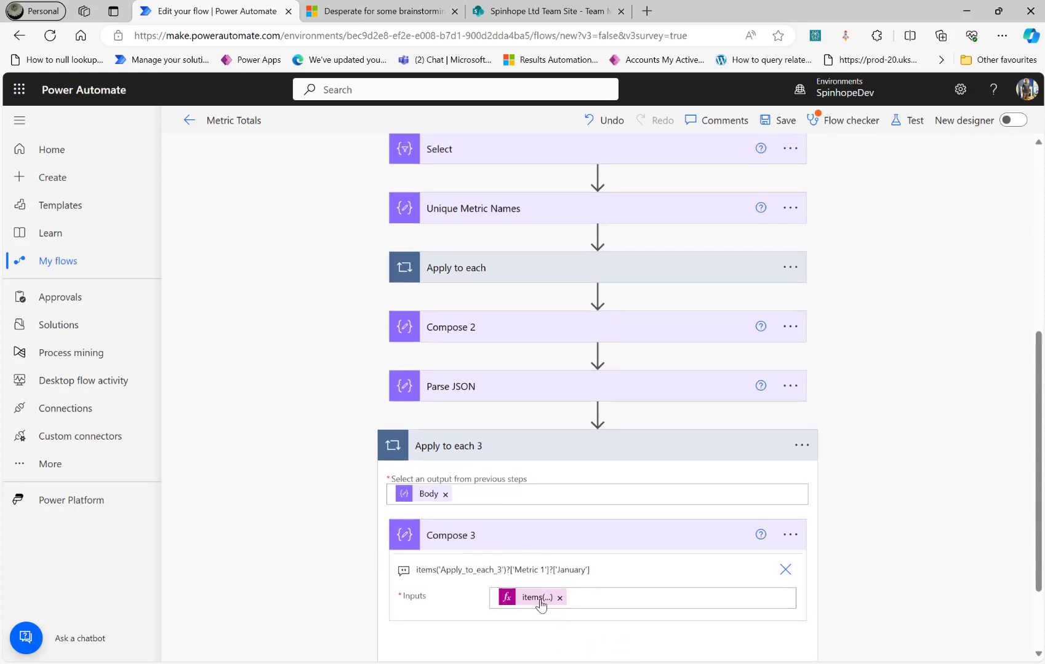
pyautogui.scroll(-2, 338, 538)
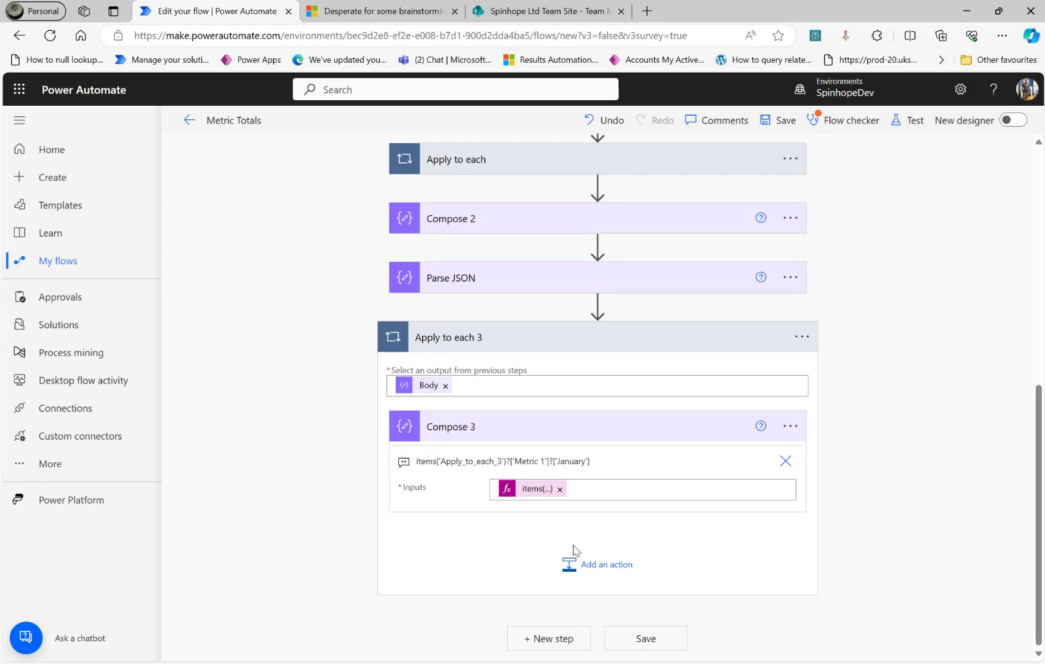
pyautogui.click(356, 15)
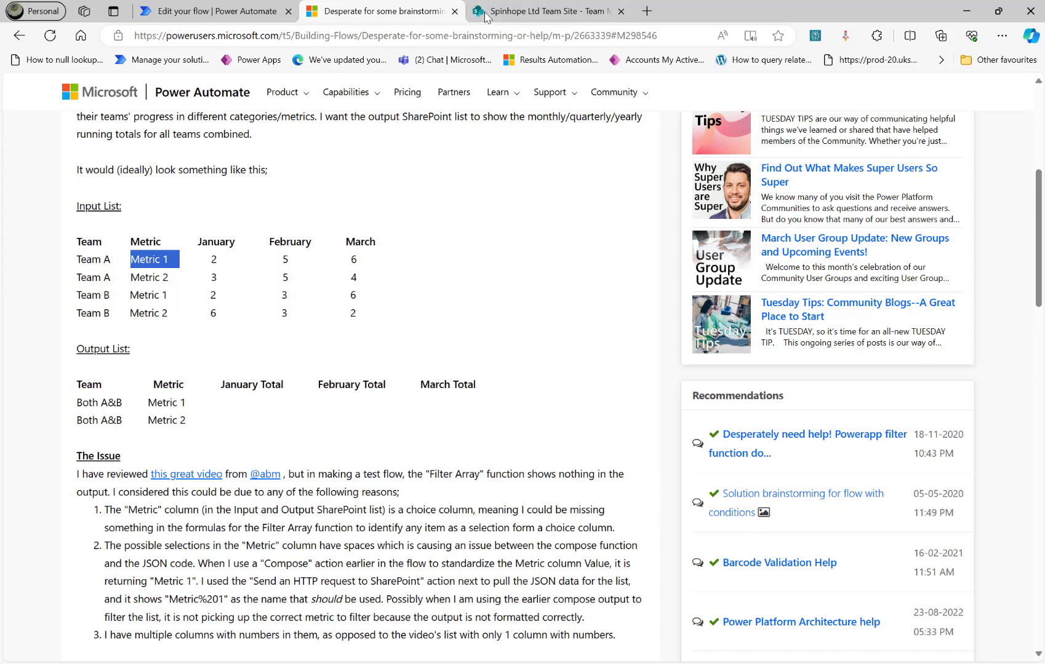
pyautogui.click(207, 11)
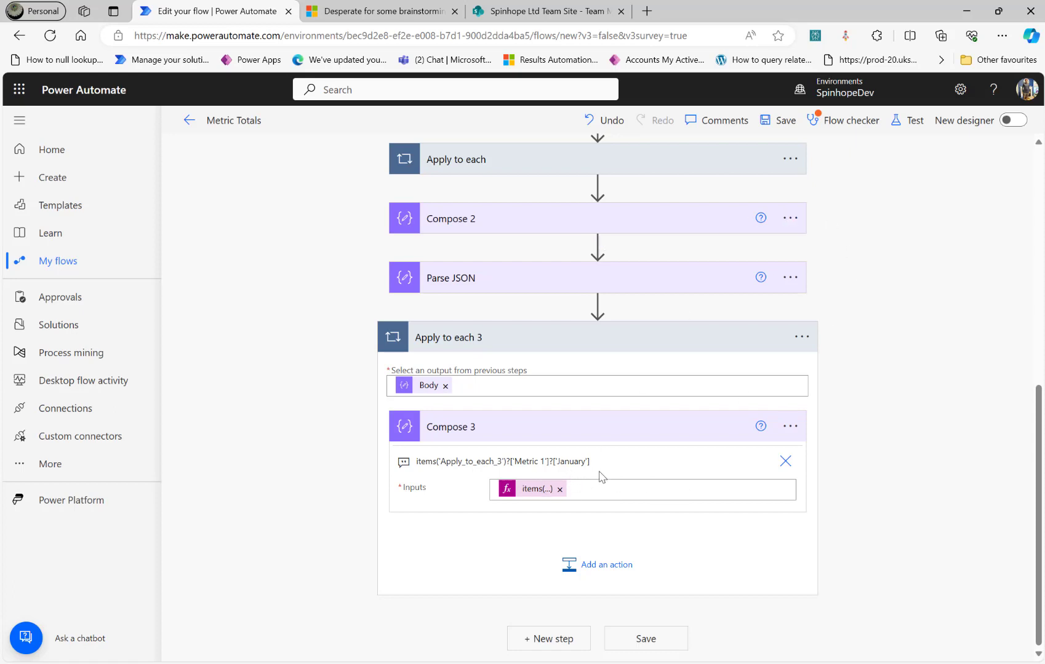
# Save the flow and run a manual test with the January expression in Compose 3.
pyautogui.click(900, 121)
pyautogui.click(827, 637)
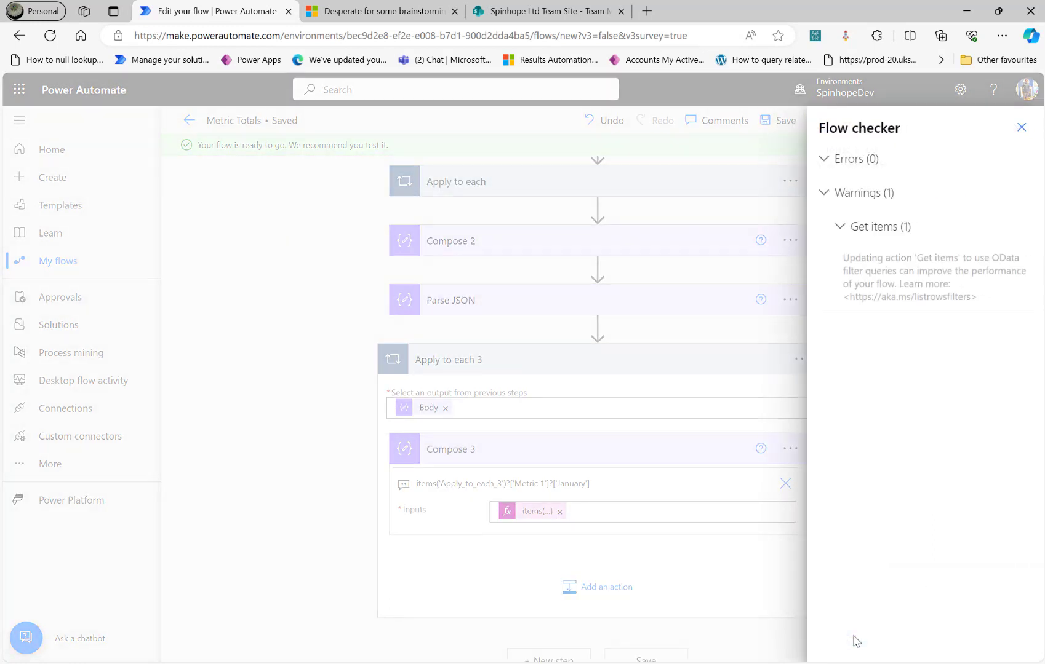
pyautogui.click(1019, 128)
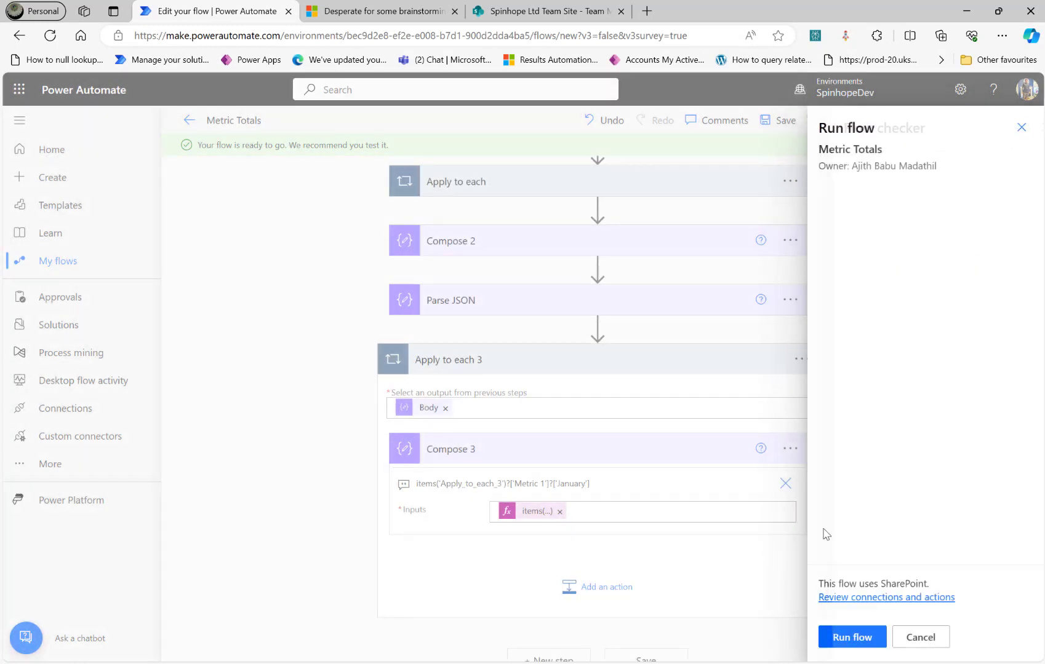
pyautogui.click(847, 638)
pyautogui.click(848, 639)
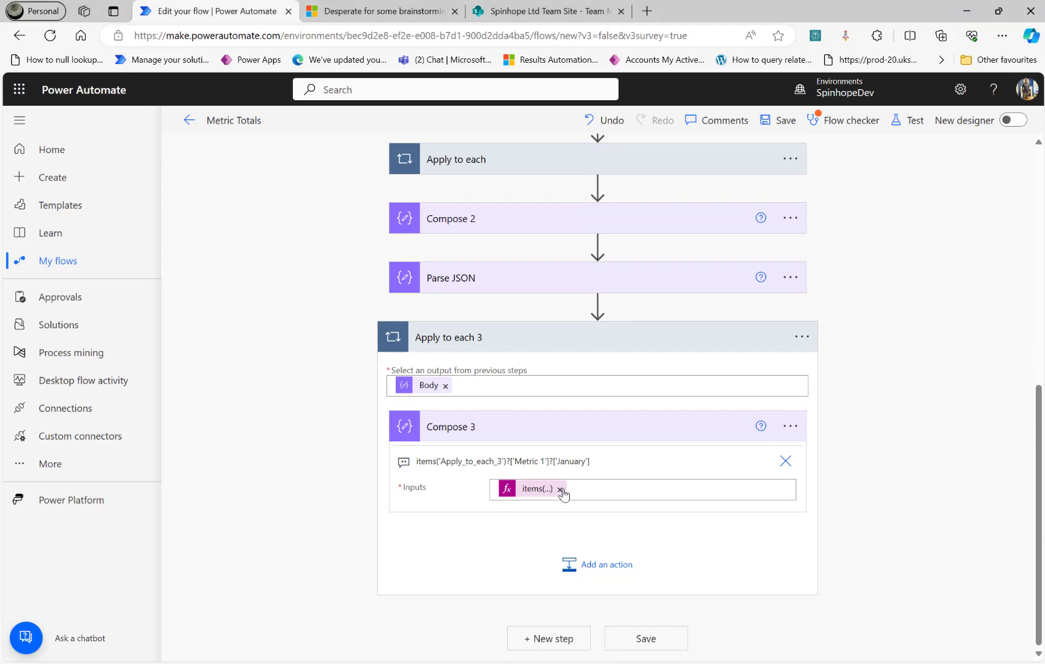
# Remove the expression and note from Compose 3 and set its inputs to Metric 1 from Parse JSON.
pyautogui.click(560, 490)
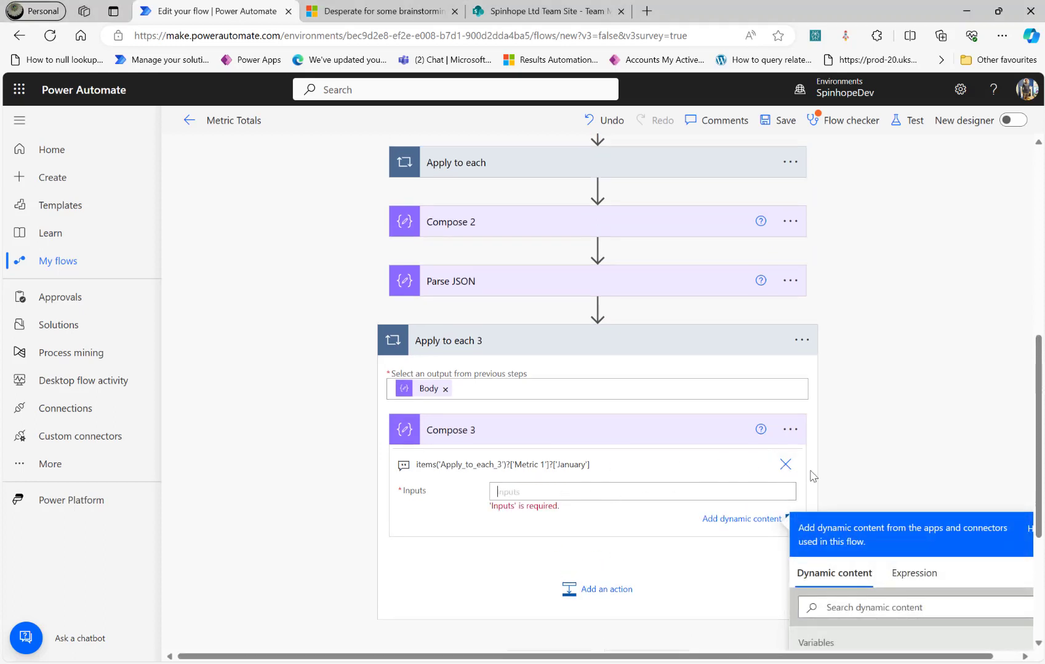
pyautogui.click(785, 464)
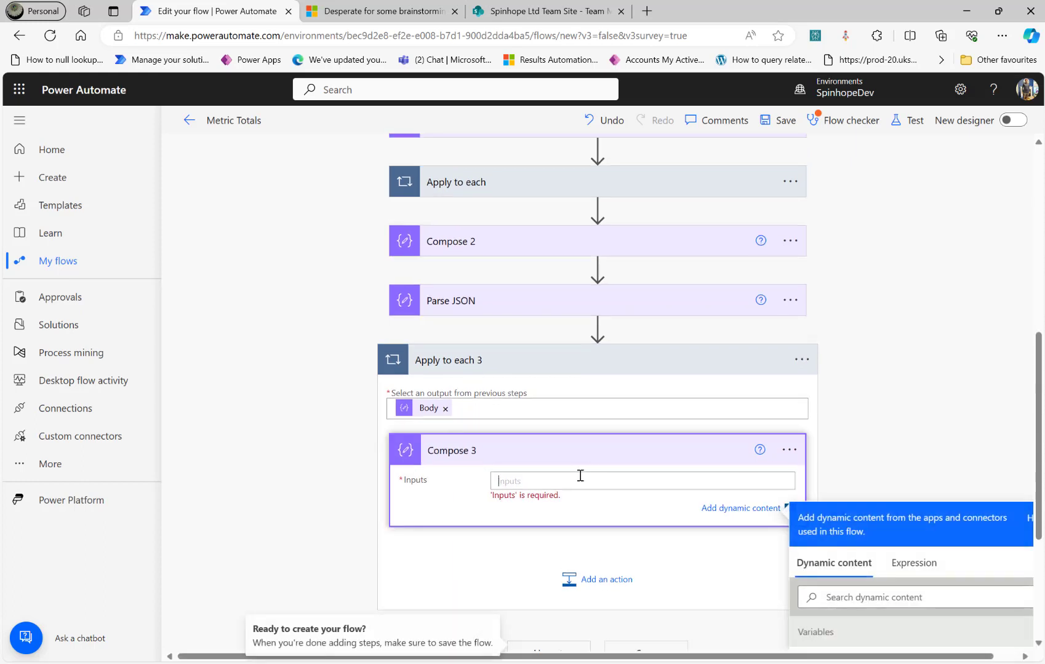
pyautogui.scroll(-3, 944, 617)
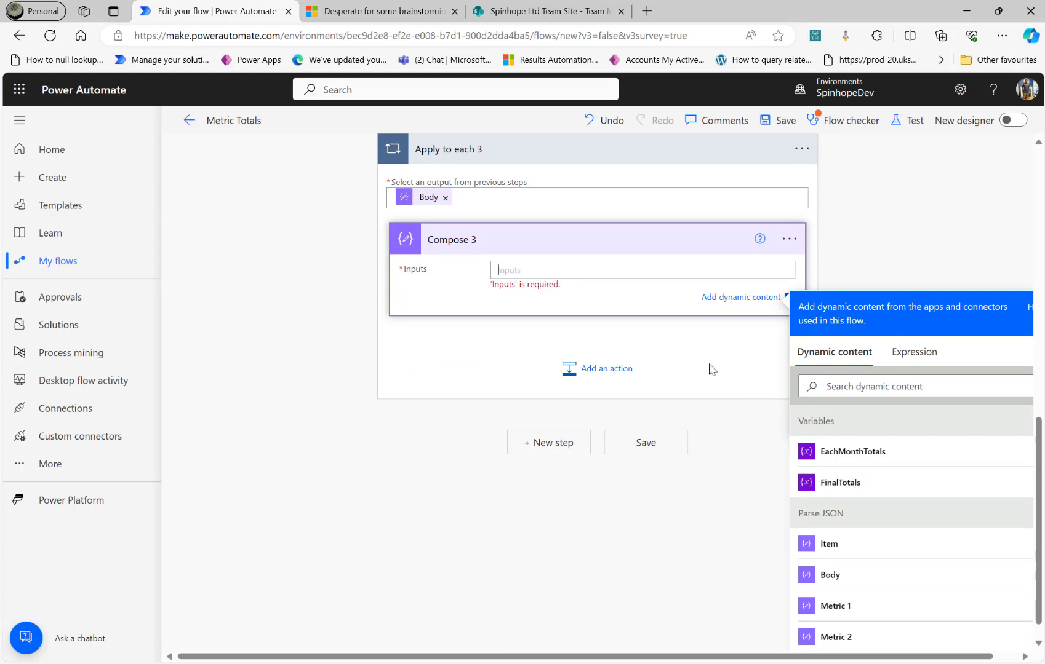
pyautogui.click(847, 606)
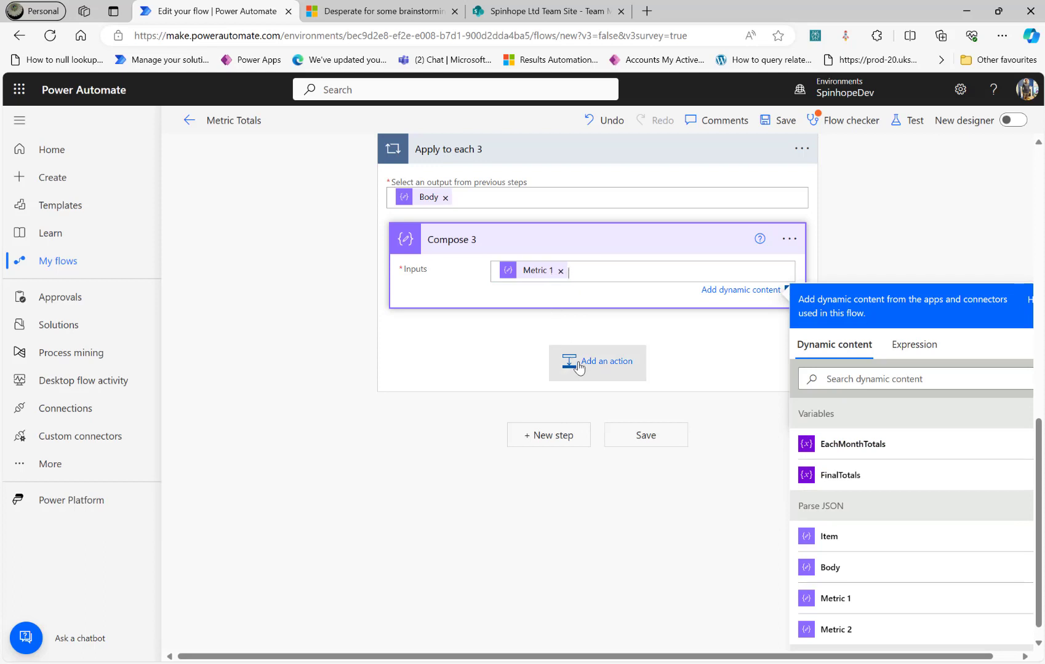
# Save and test the flow manually, and select the monthly JSON in the Compose 3 inputs of the first Apply to each 3 iteration.
pyautogui.click(906, 122)
pyautogui.click(832, 641)
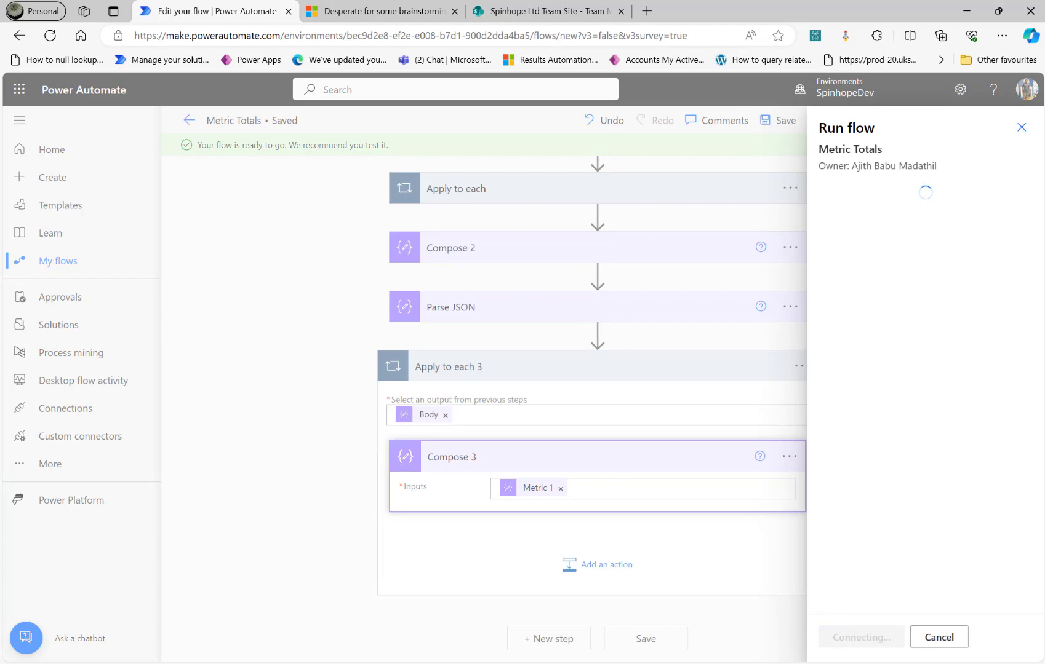
pyautogui.click(568, 584)
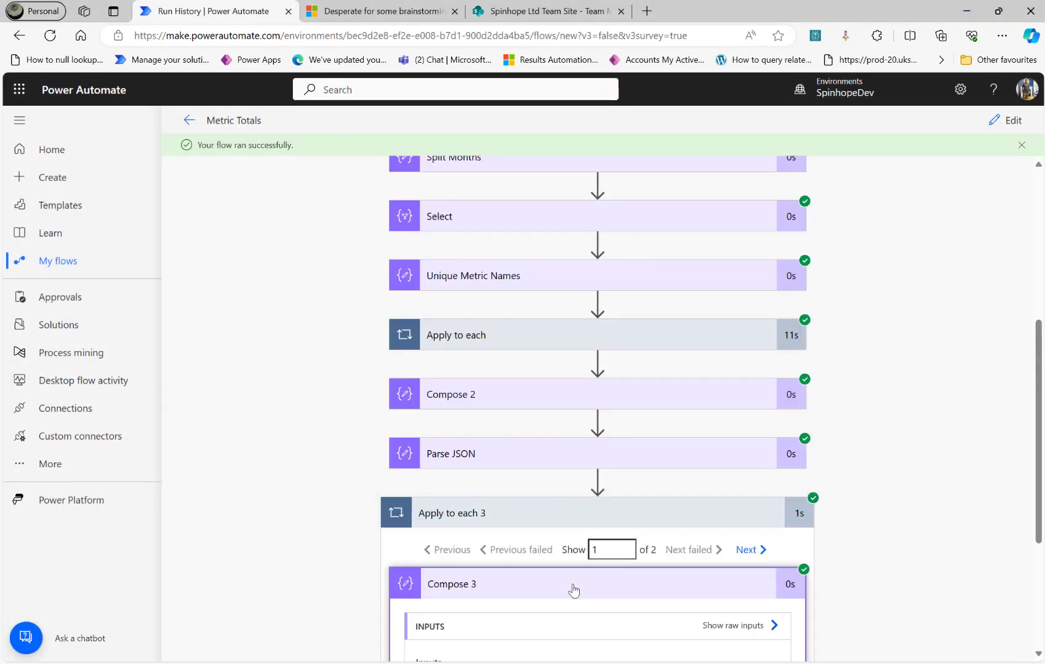
pyautogui.scroll(-4, 504, 470)
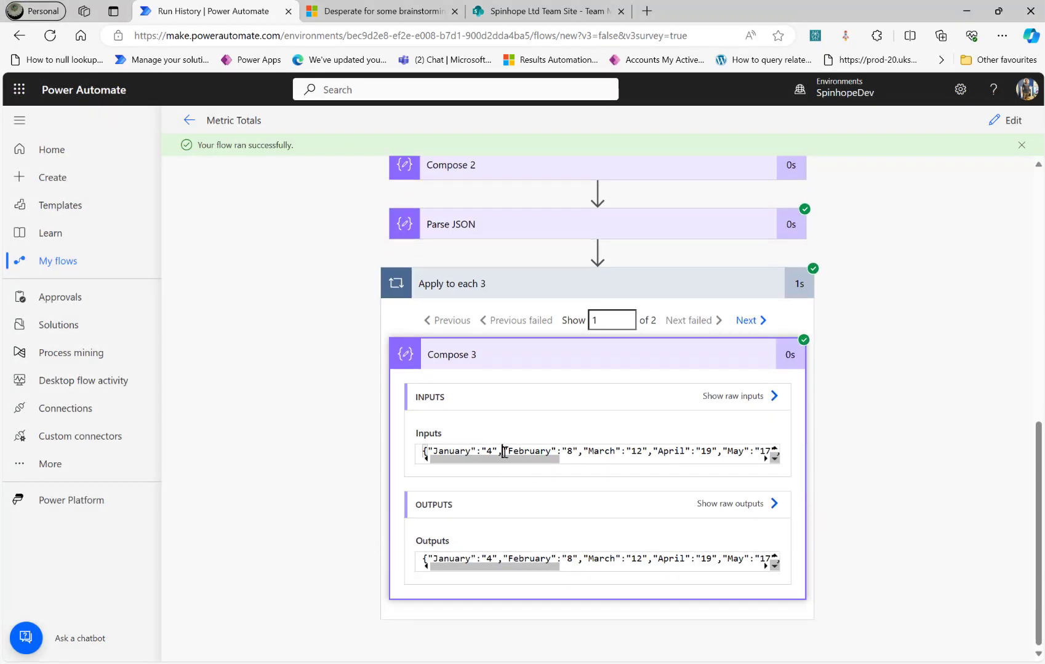
pyautogui.tripleClick(504, 452)
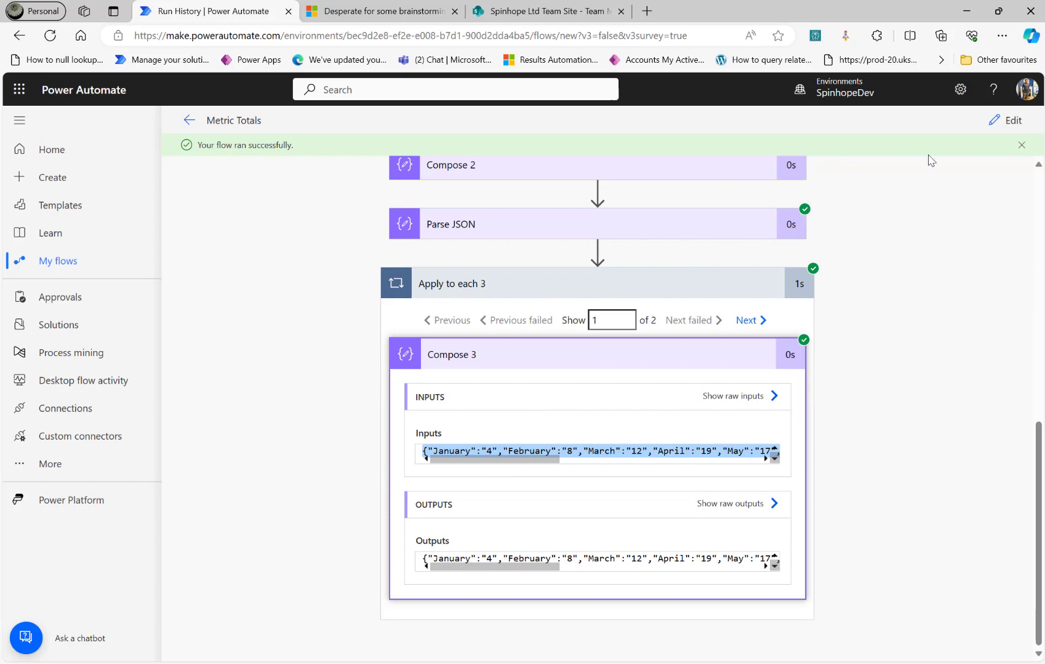
# Reopen the Metric Totals flow for editing and go to Compose 3 inside Apply to each 3.
pyautogui.click(1009, 121)
pyautogui.scroll(-1, 600, 432)
pyautogui.scroll(-7, 598, 431)
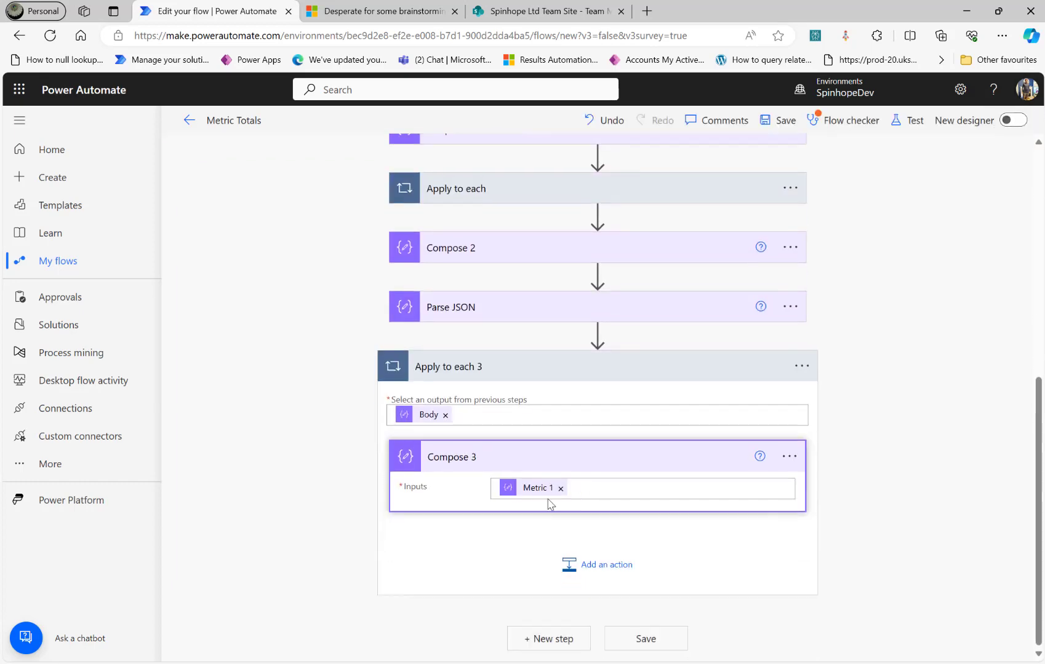
pyautogui.click(592, 560)
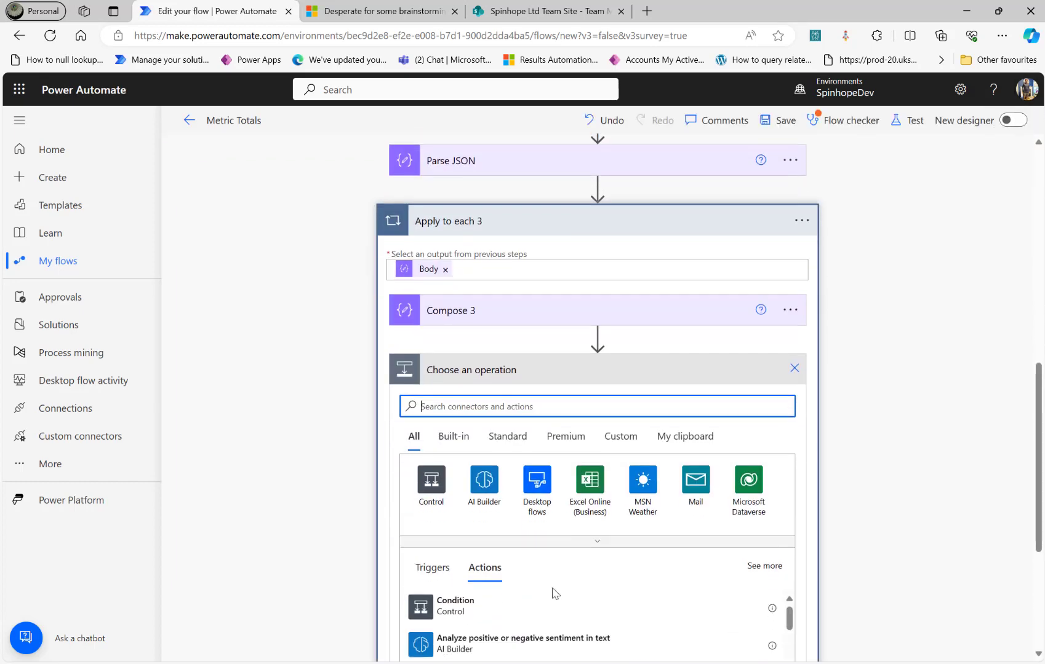
pyautogui.click(448, 603)
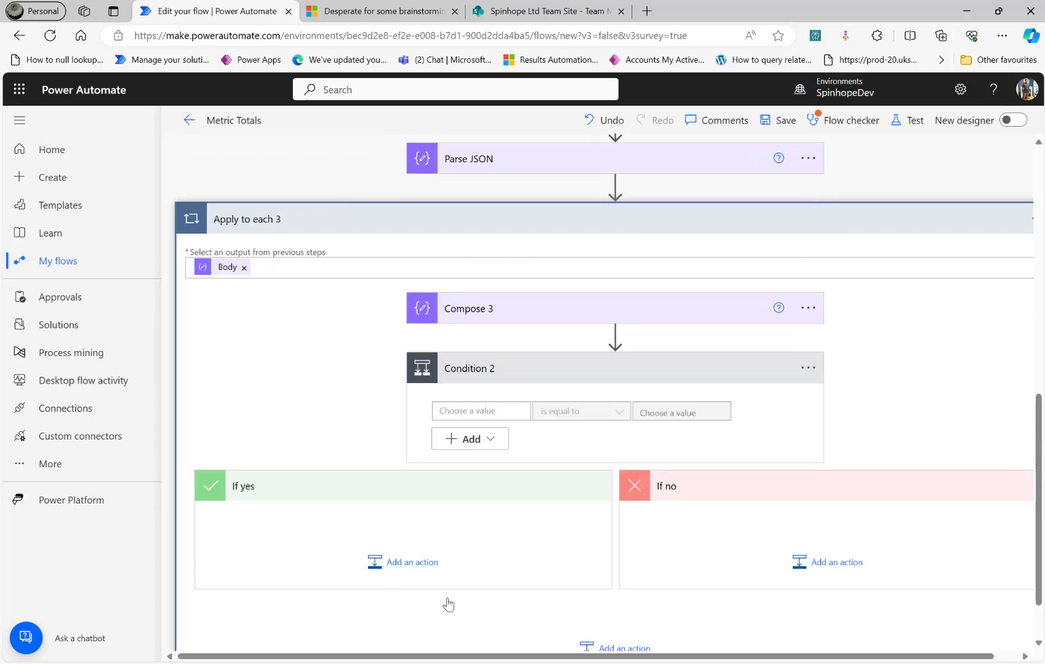
pyautogui.click(493, 408)
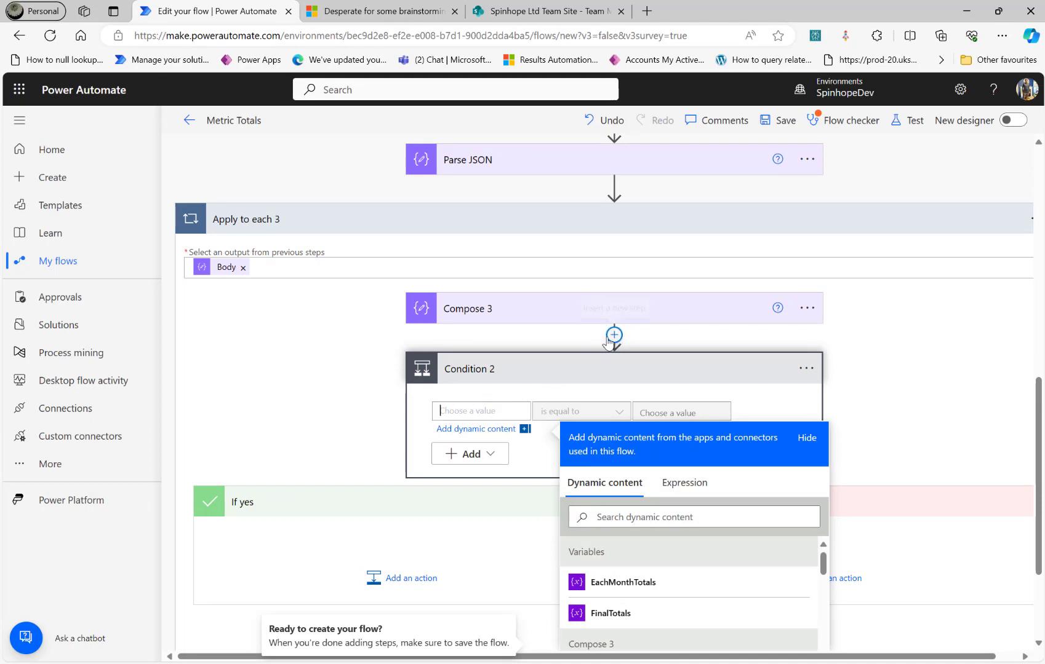
pyautogui.click(802, 371)
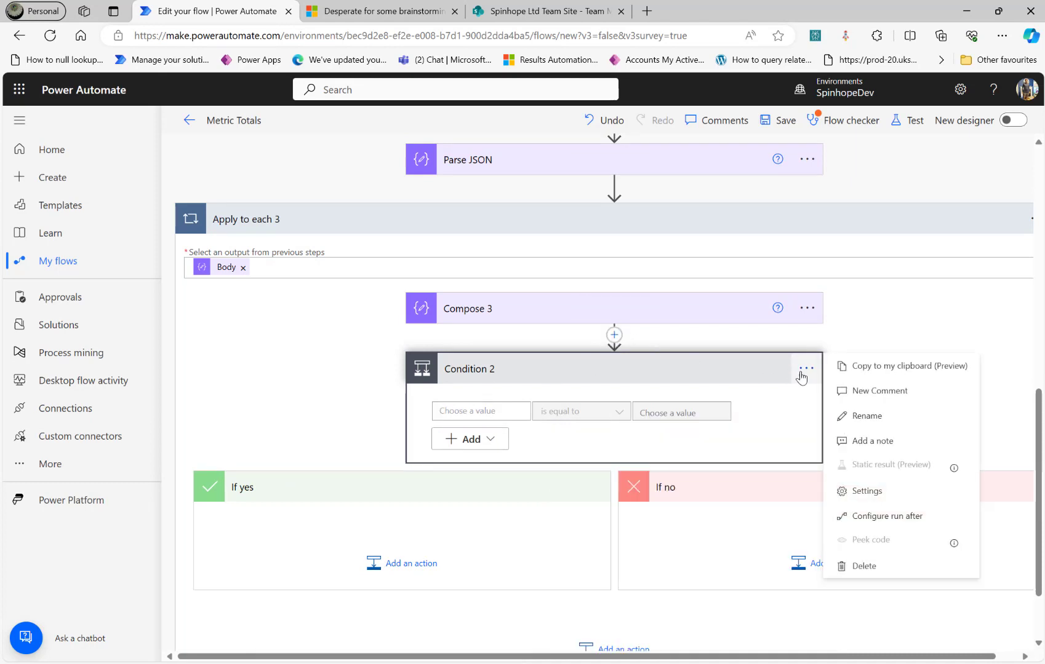
pyautogui.click(852, 567)
pyautogui.click(533, 400)
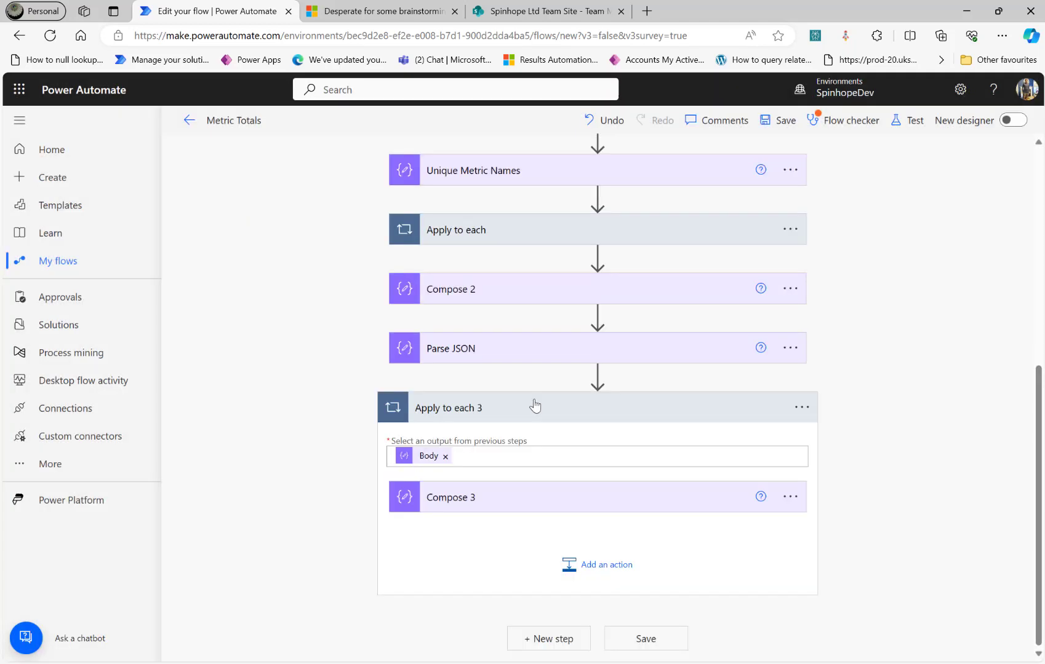
# Add a Compose action after Compose 3 inside Apply to each 3, with the Outputs of Compose 3 as its inputs.
pyautogui.click(509, 503)
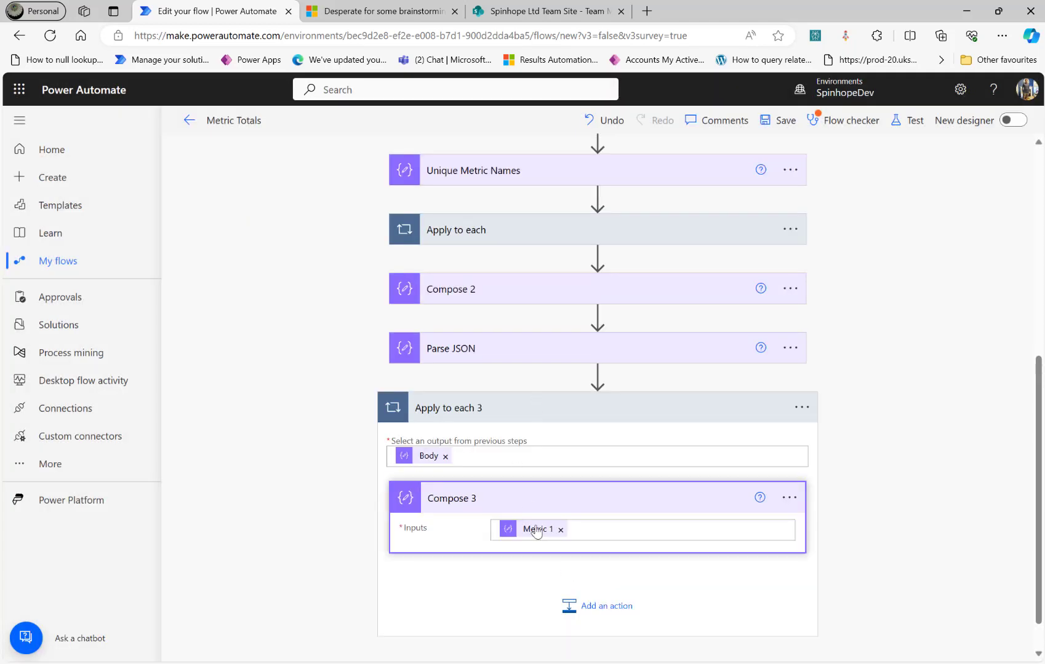
pyautogui.moveTo(533, 533)
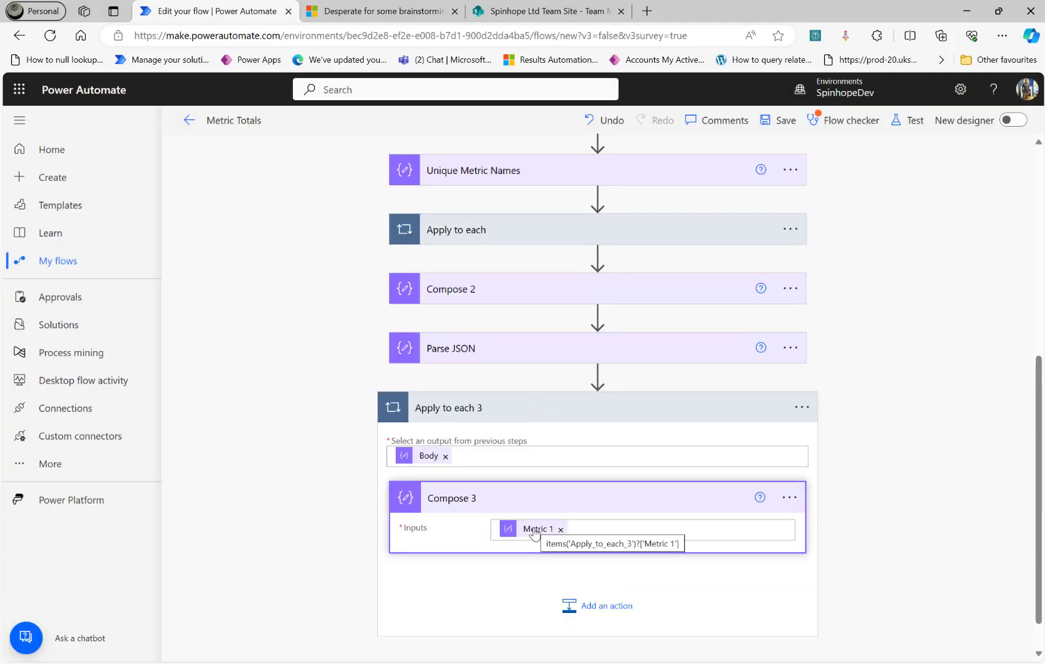
pyautogui.click(580, 604)
pyautogui.write('co')
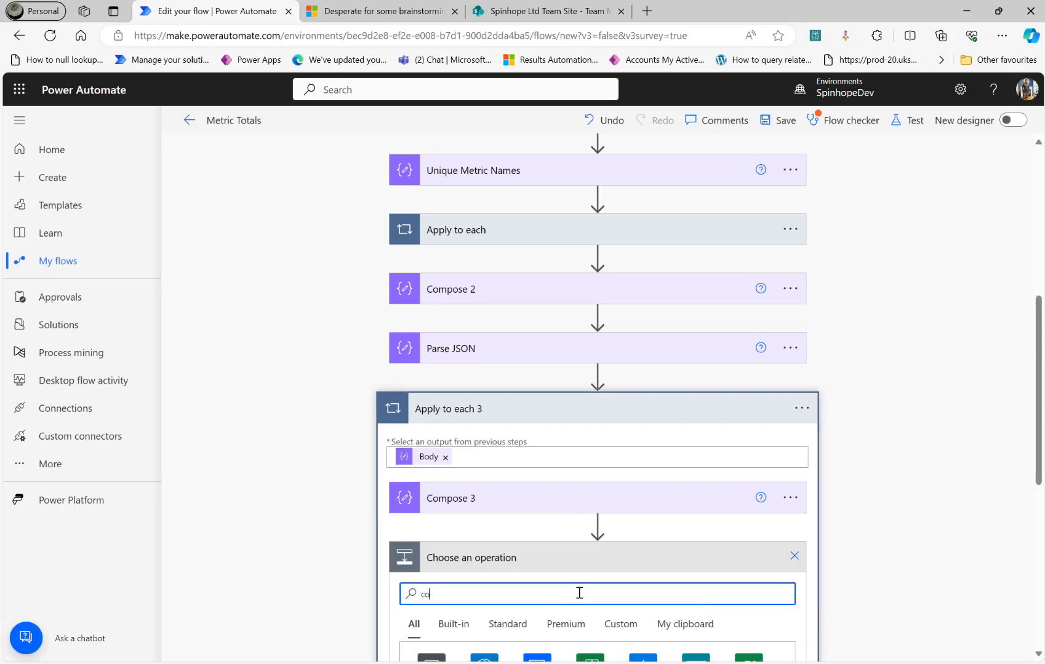
pyautogui.write('mpose')
pyautogui.scroll(-3, 338, 571)
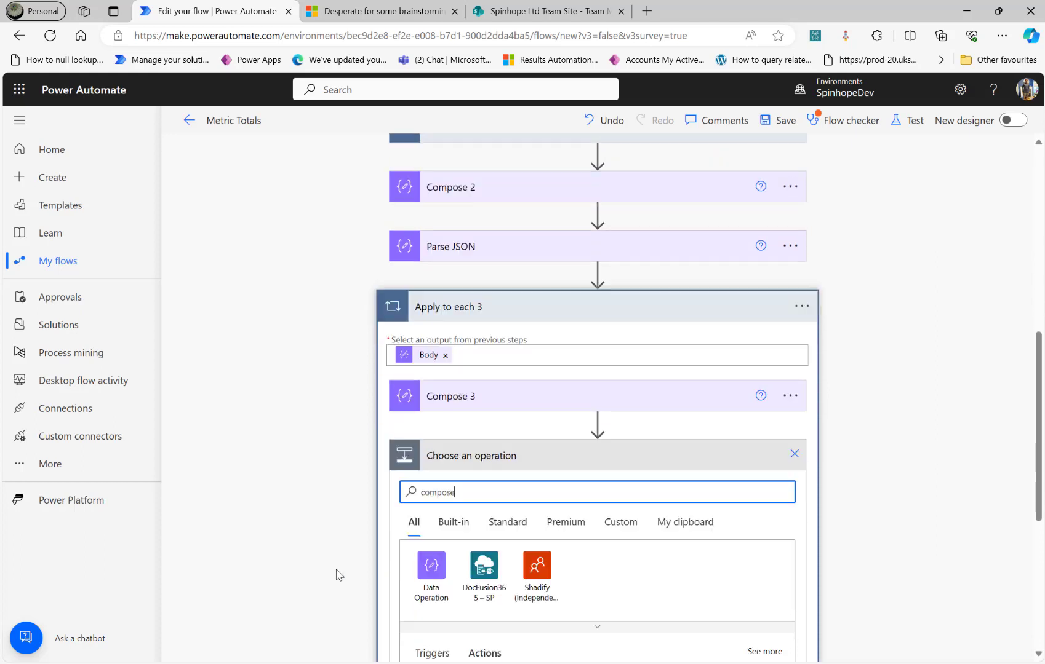
pyautogui.click(472, 643)
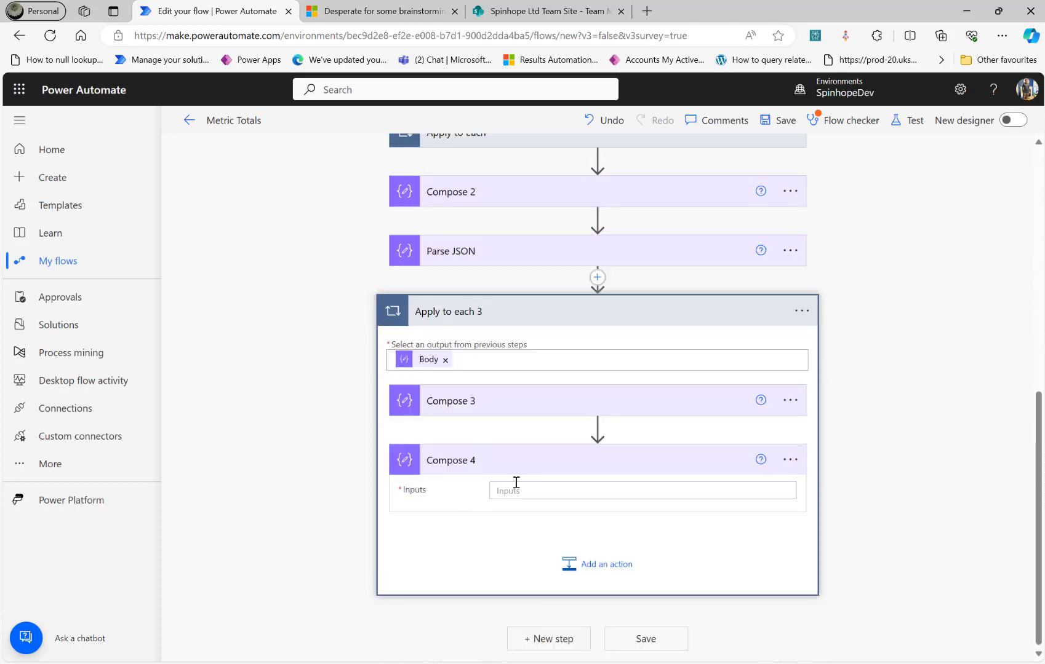
pyautogui.click(523, 491)
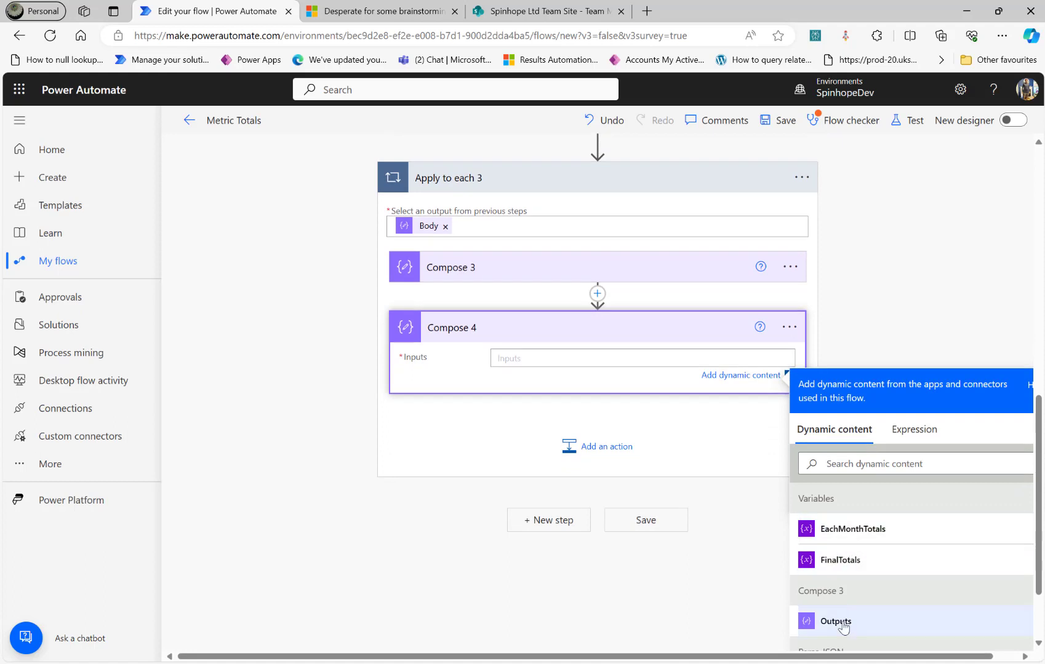
pyautogui.click(836, 622)
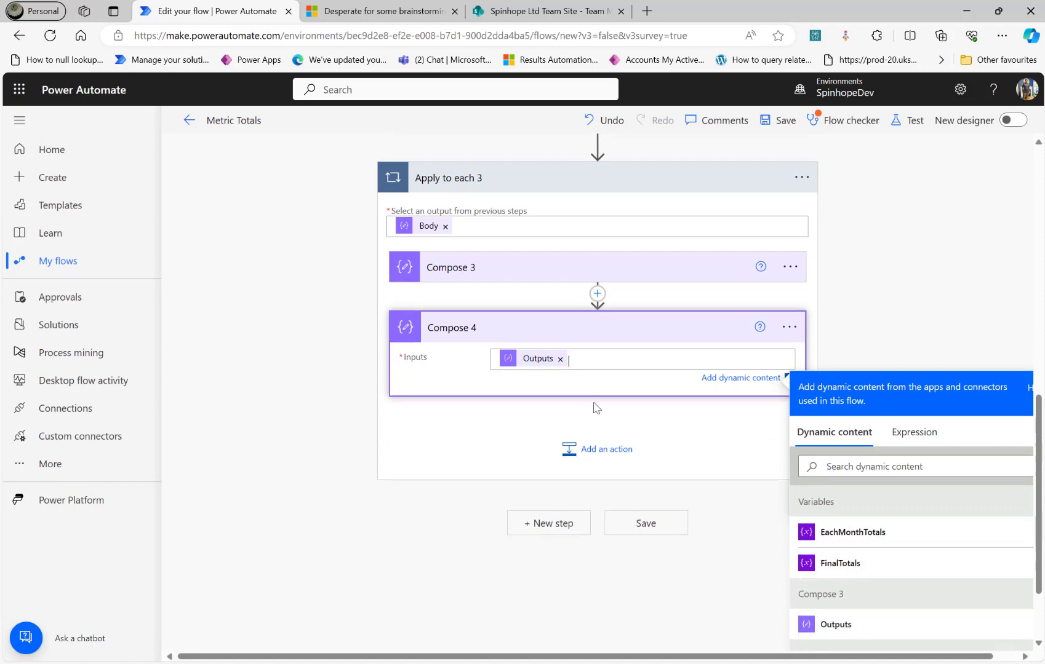
# Add a Parse JSON action after Compose 4 and set its content to the Outputs of Compose 4.
pyautogui.click(595, 448)
pyautogui.write('prase')
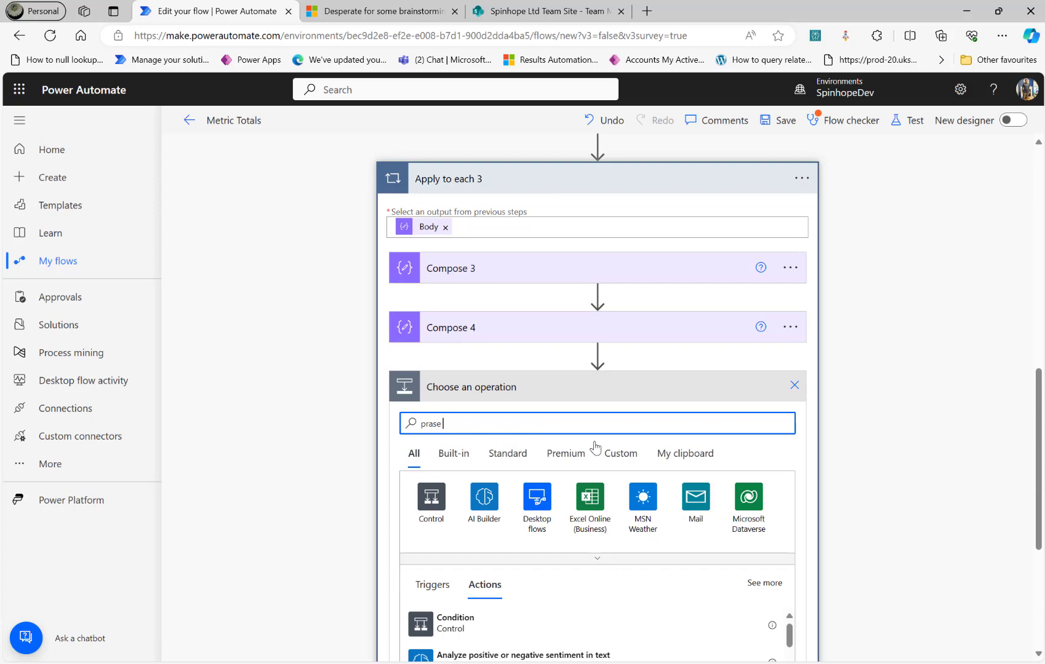
pyautogui.write(' json')
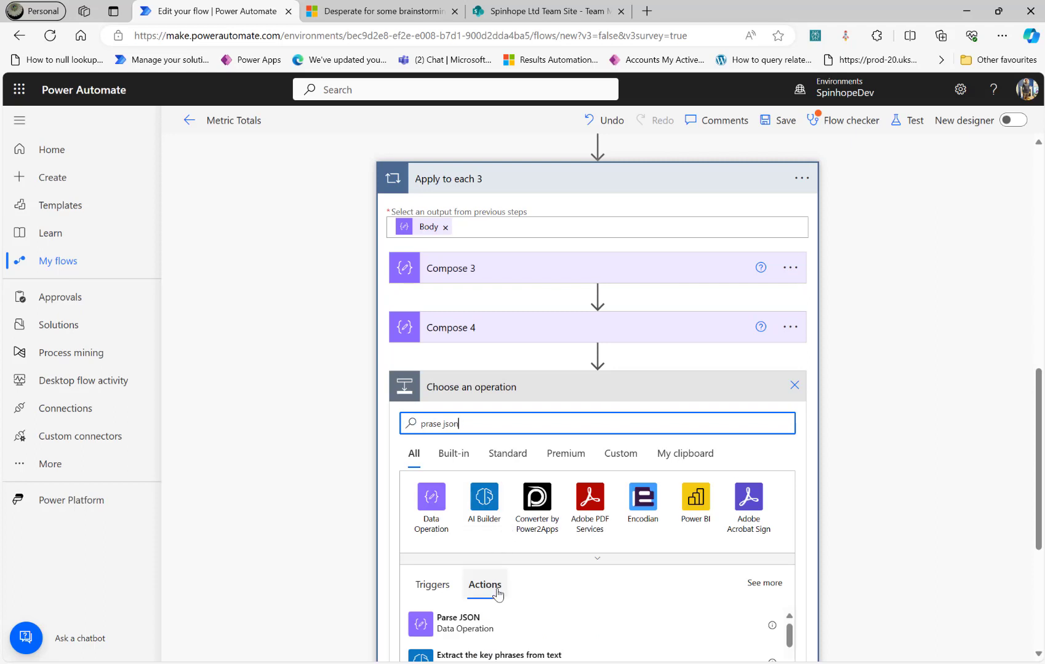
pyautogui.click(459, 618)
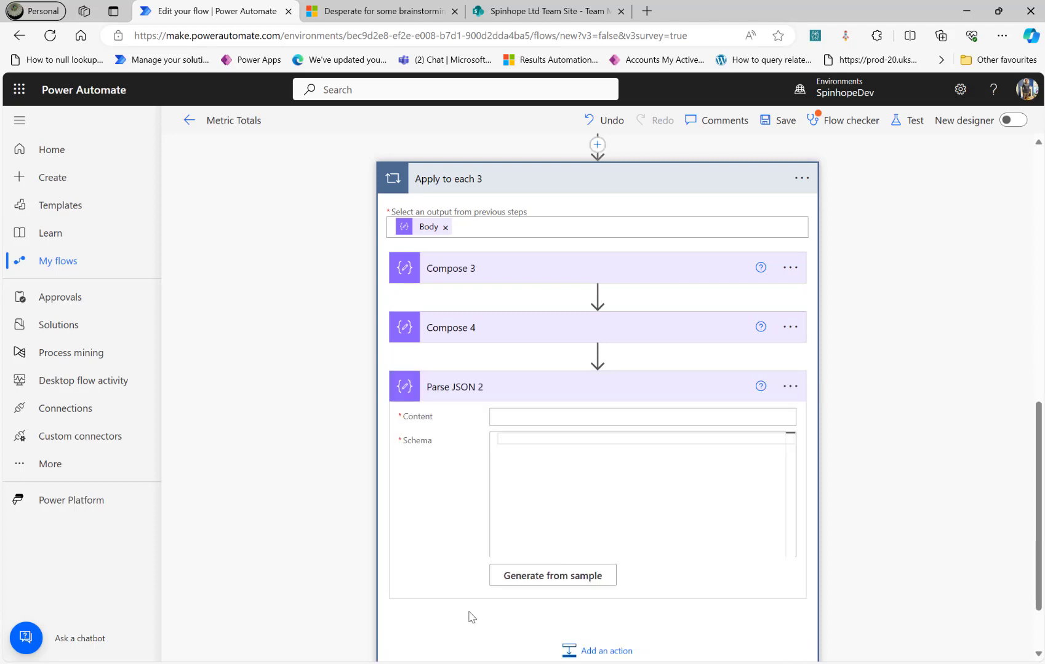
pyautogui.click(538, 418)
pyautogui.scroll(-3, 921, 575)
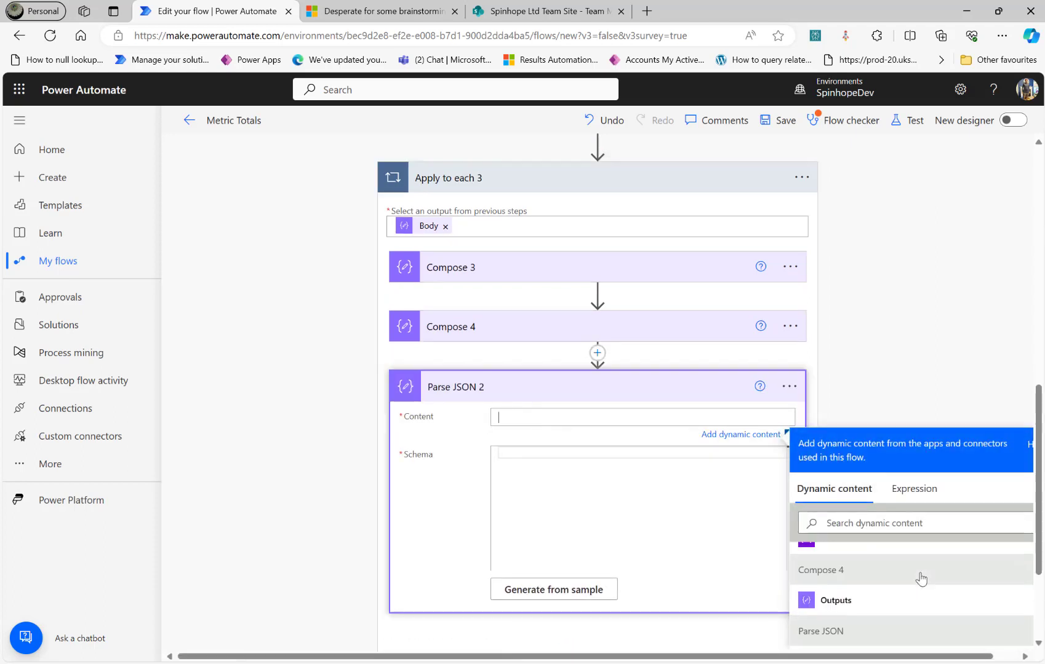
pyautogui.click(837, 599)
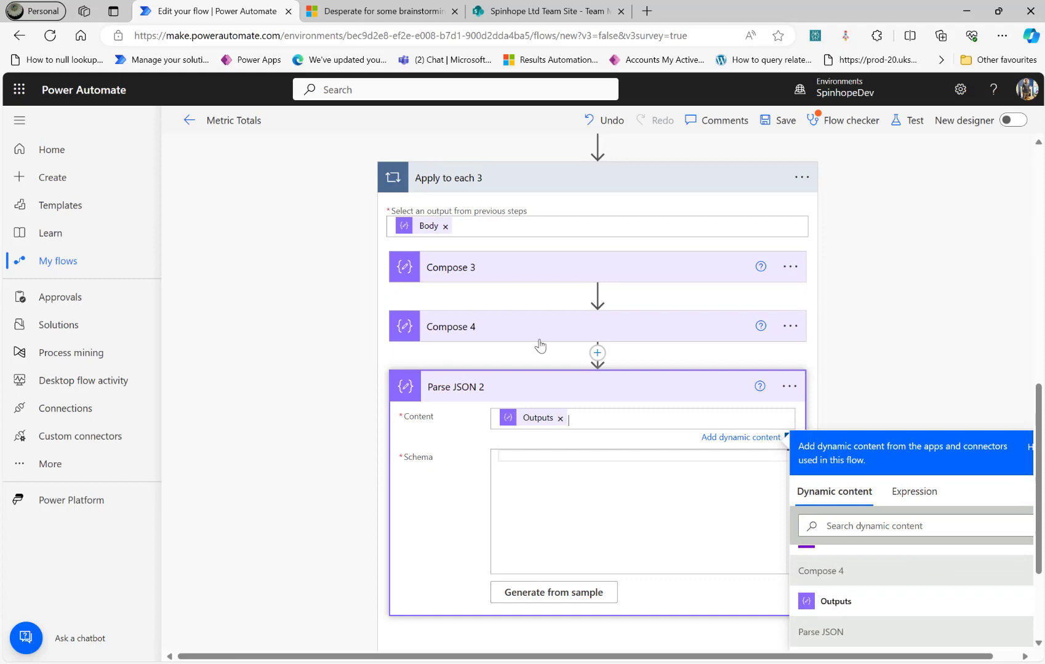
# Expand Compose 3 and Compose 4, and generate the Parse JSON 2 schema from the copied monthly JSON sample.
pyautogui.click(481, 332)
pyautogui.click(488, 270)
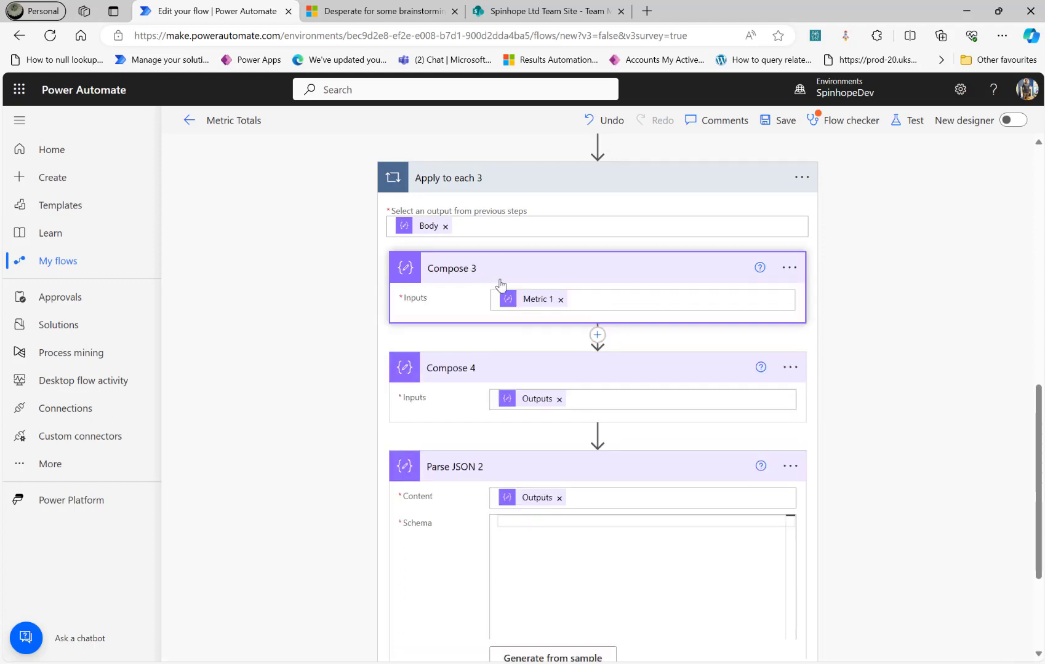
pyautogui.click(584, 653)
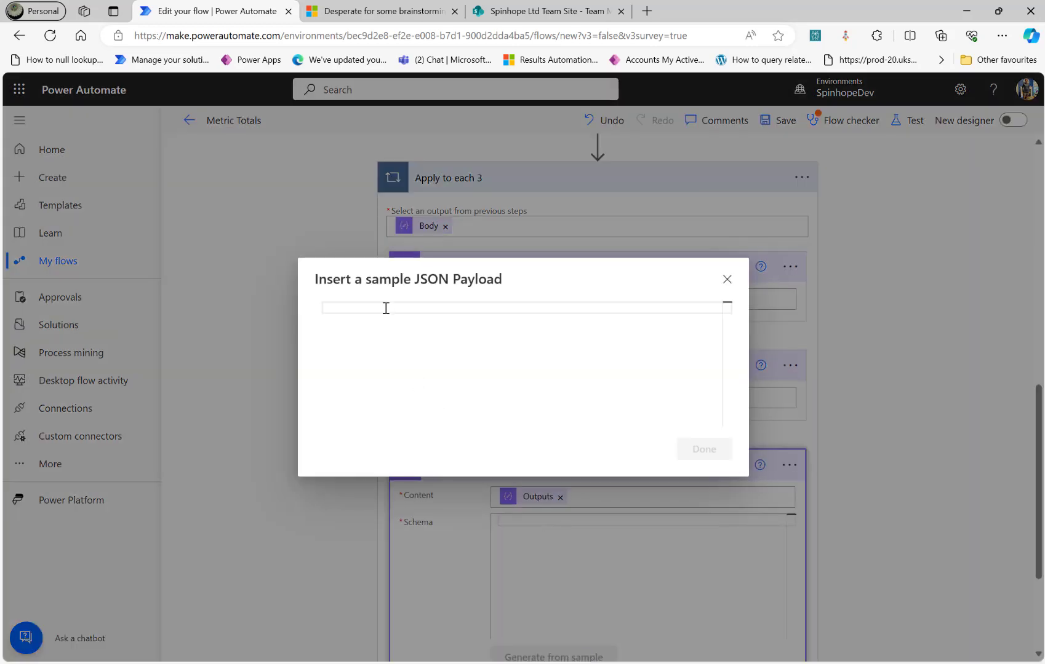
pyautogui.hotkey('ctrl', 'v')
pyautogui.click(693, 457)
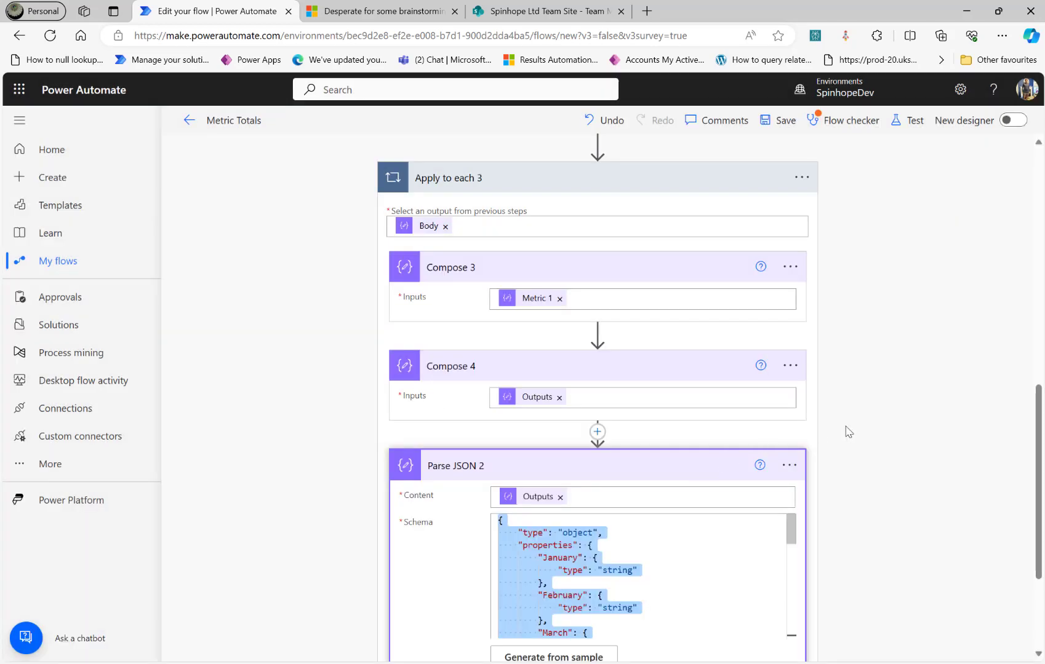
# Add a Compose action after Parse JSON 2 and set its inputs to January from Parse JSON 2.
pyautogui.scroll(-3, 877, 432)
pyautogui.click(606, 562)
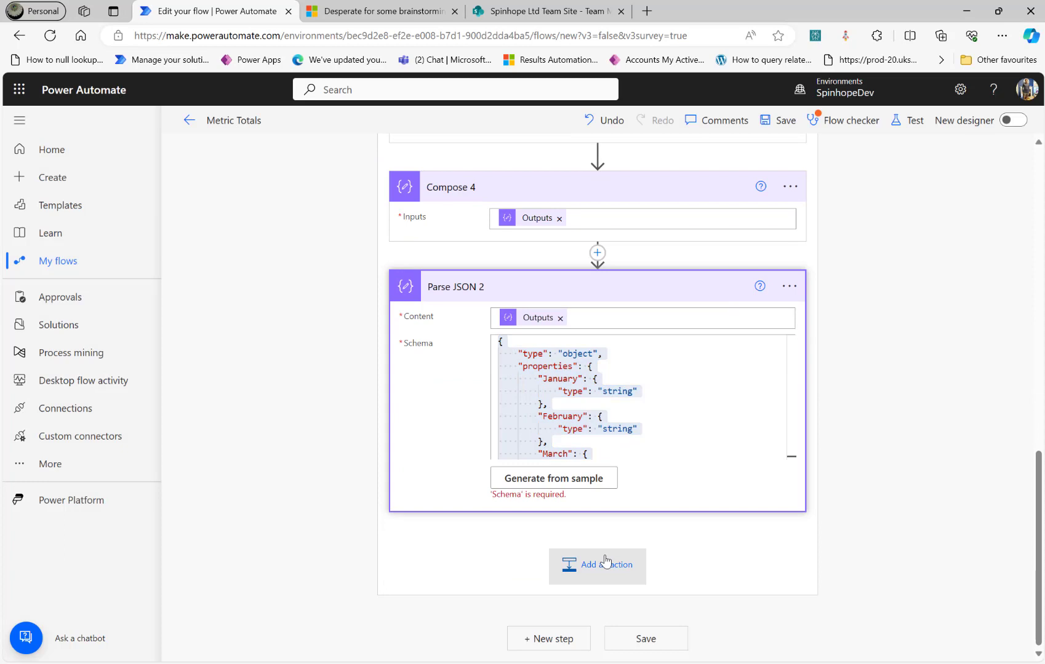
pyautogui.click(606, 562)
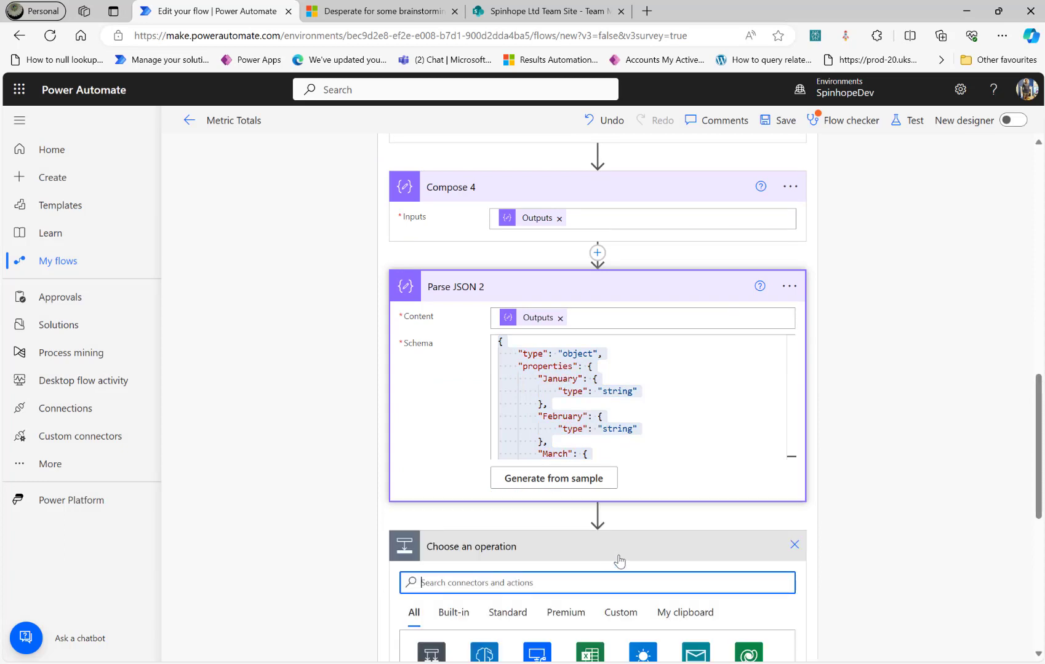
pyautogui.write('compose')
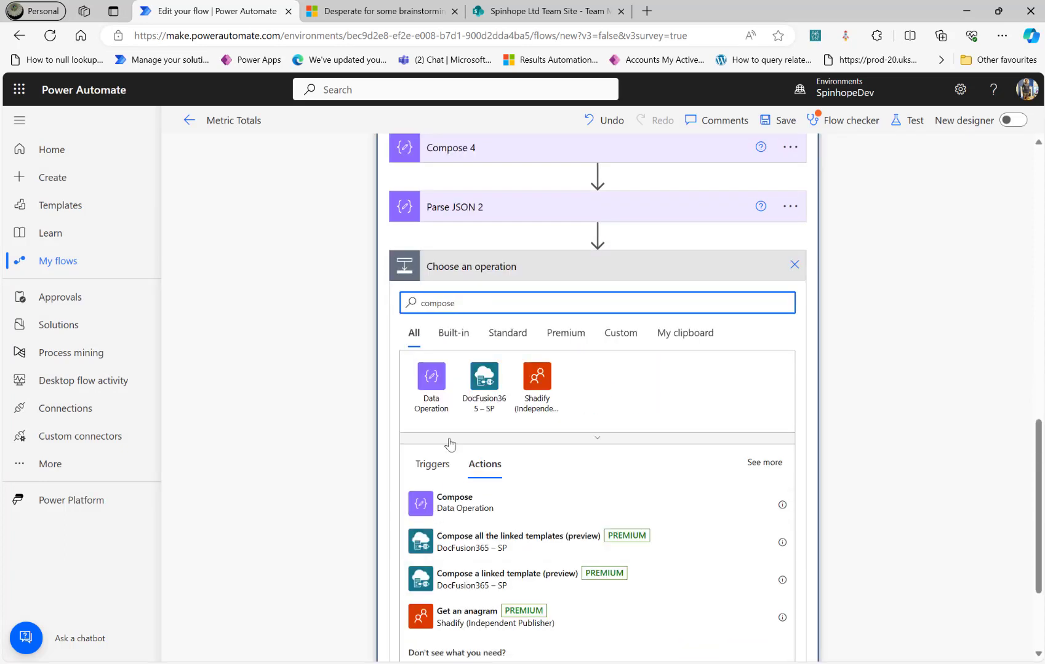
pyautogui.click(455, 511)
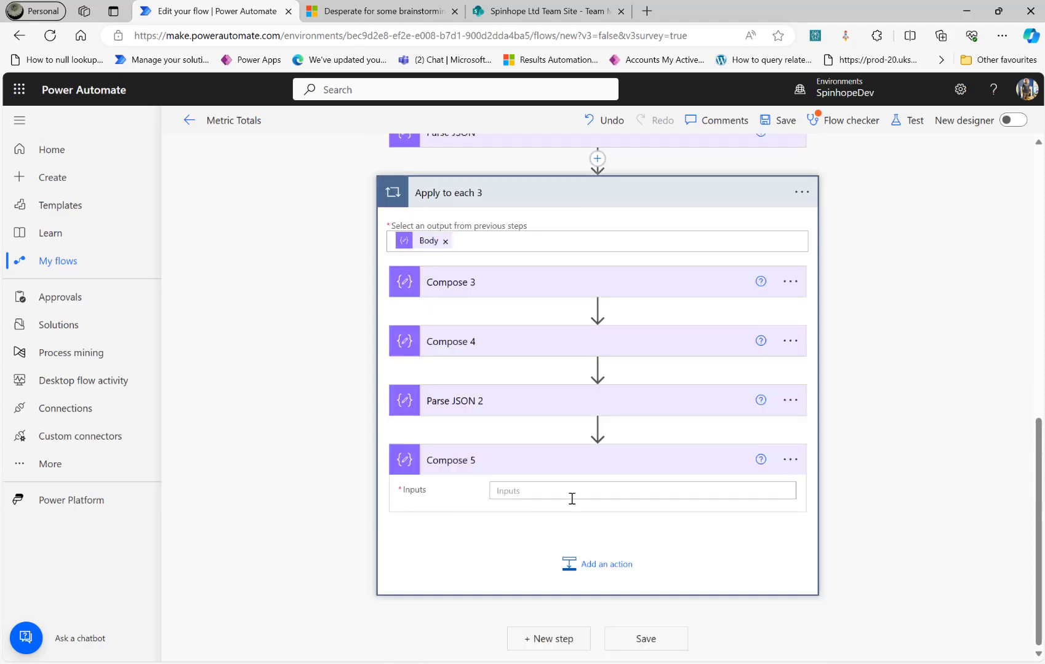
pyautogui.click(569, 494)
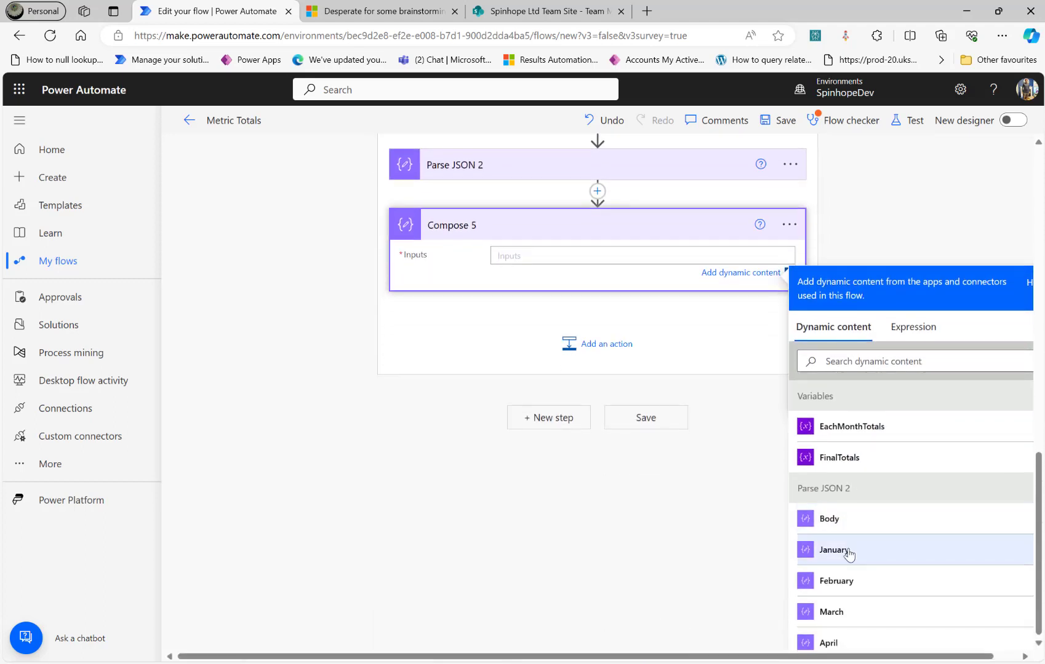
pyautogui.click(847, 551)
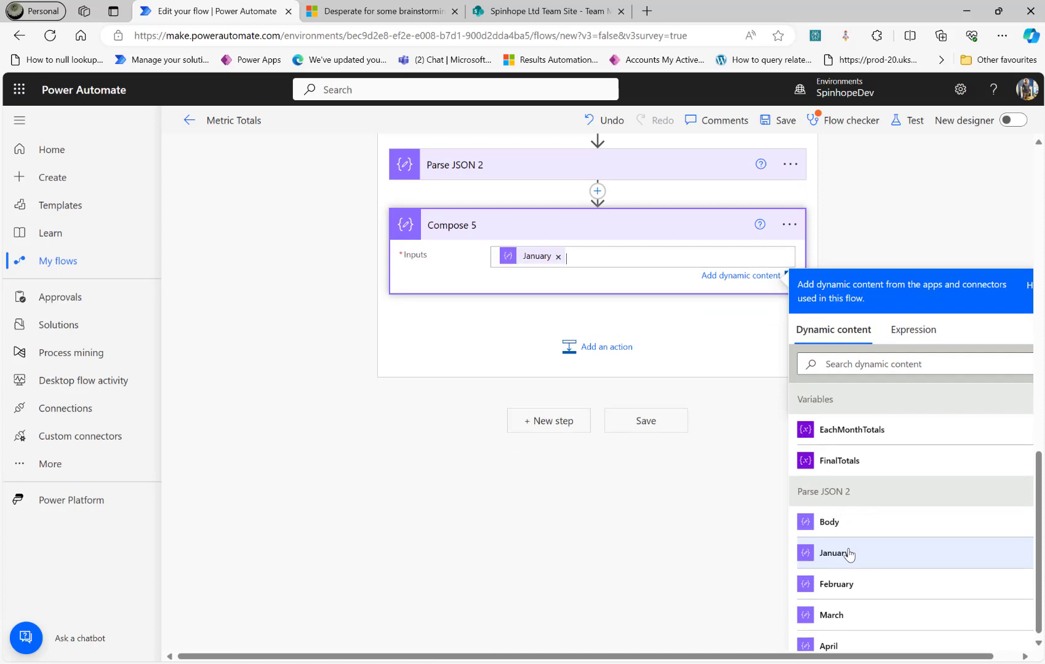
# Save the flow with the new actions, dismiss the flow checker and start a manual test run.
pyautogui.click(902, 127)
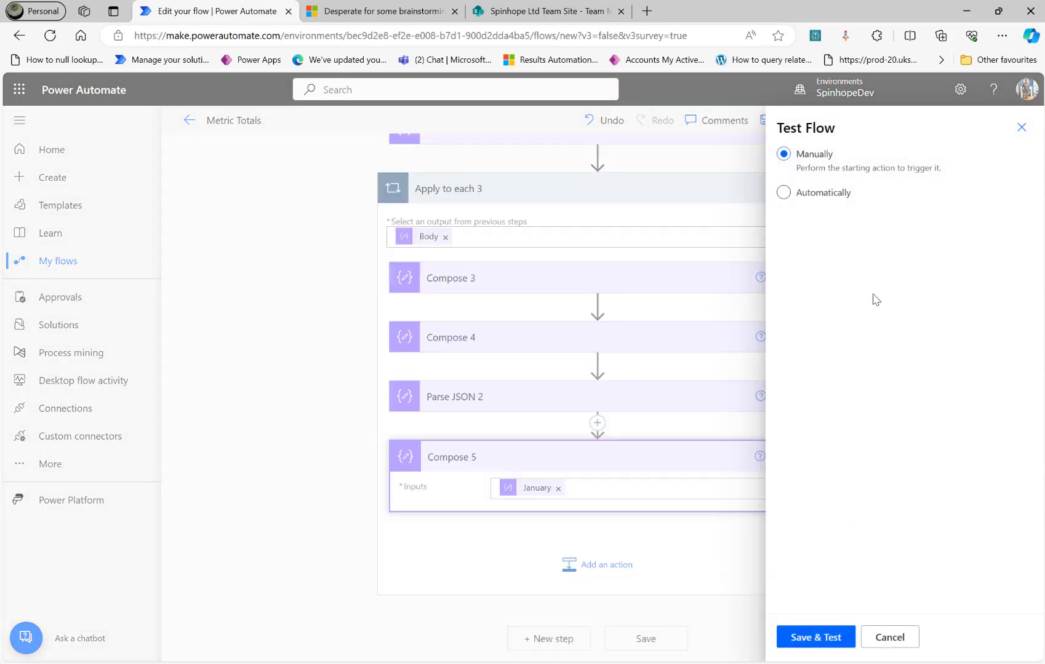
pyautogui.click(813, 638)
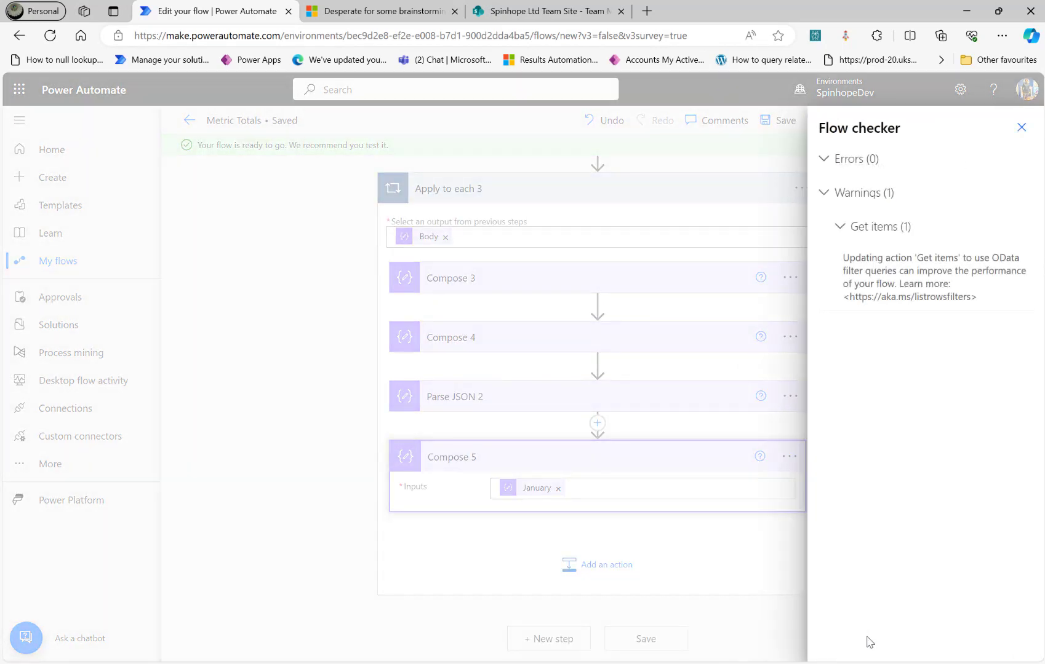
pyautogui.click(1021, 128)
pyautogui.click(851, 638)
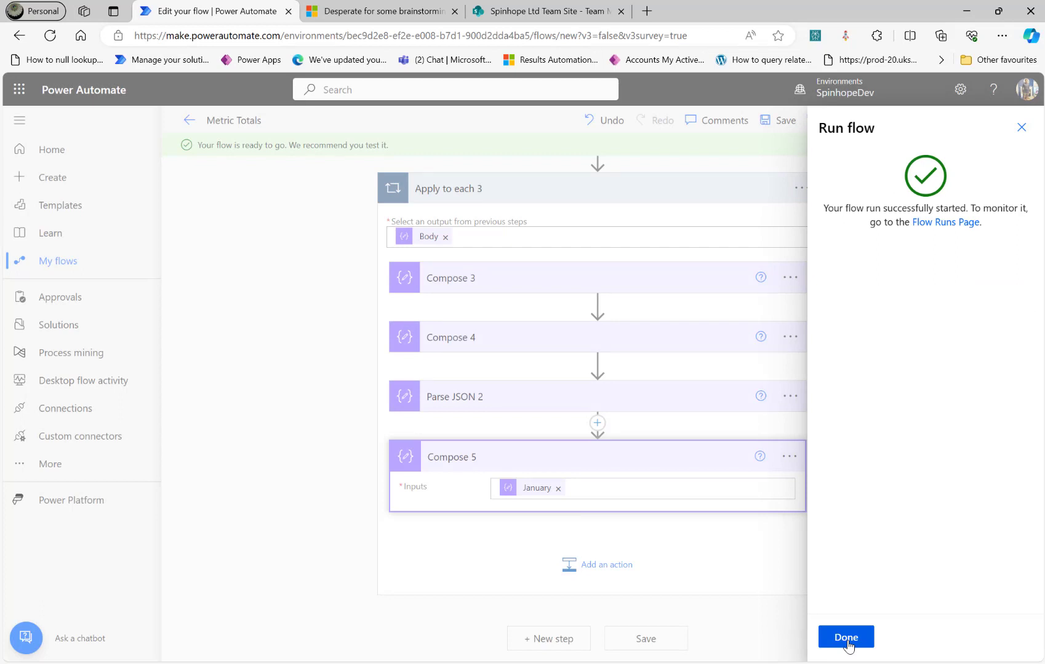
pyautogui.click(847, 638)
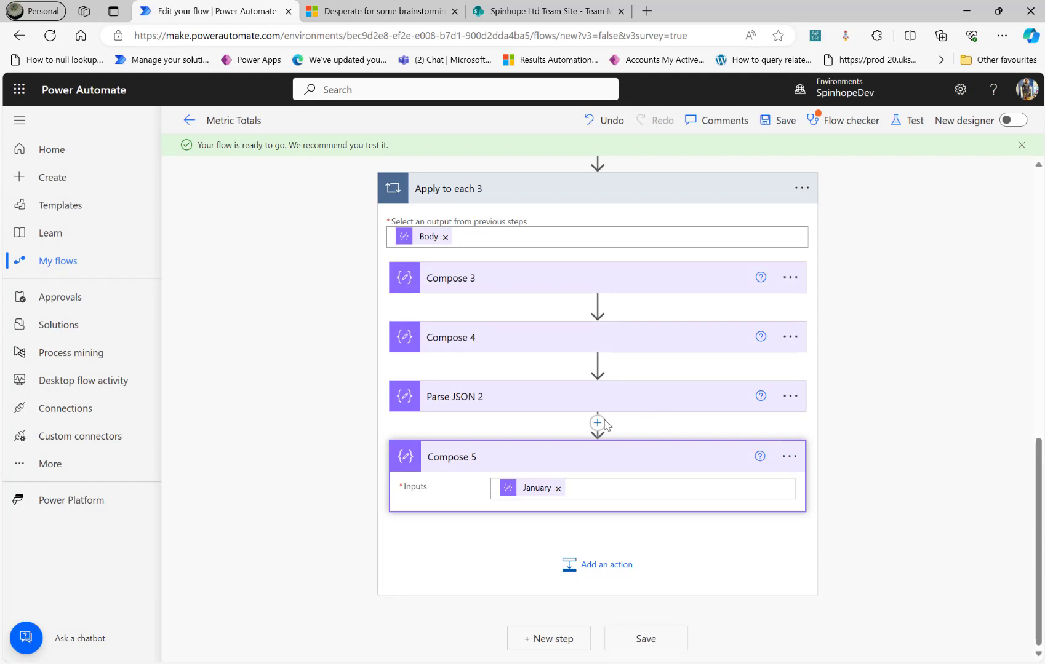
# Run the manual test again and expand Apply to each 3 in the run results.
pyautogui.click(904, 126)
pyautogui.click(806, 638)
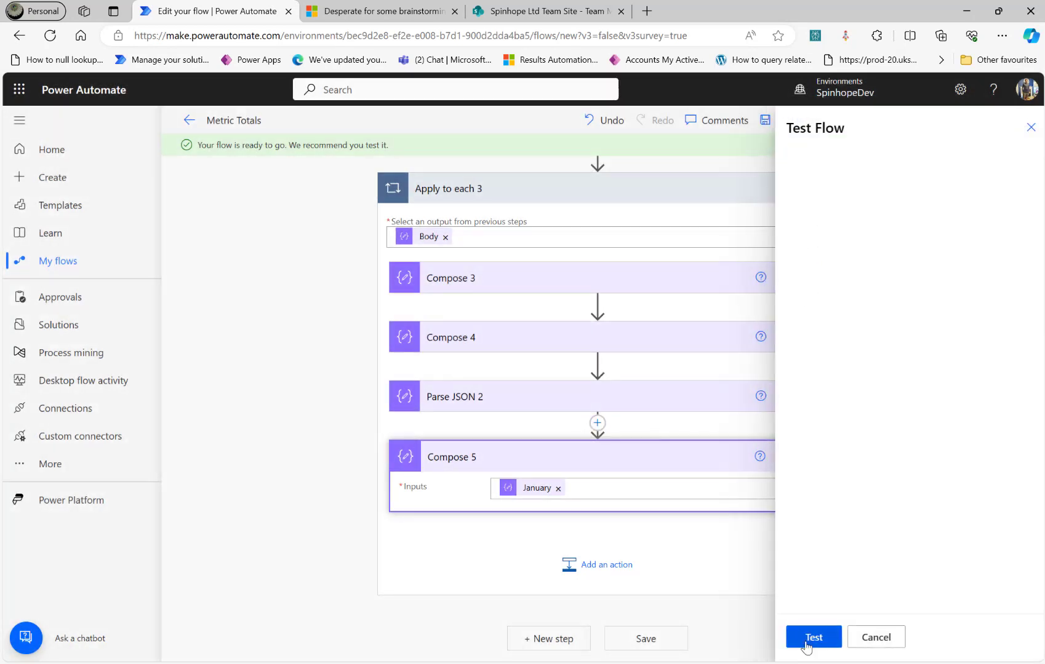
pyautogui.click(857, 638)
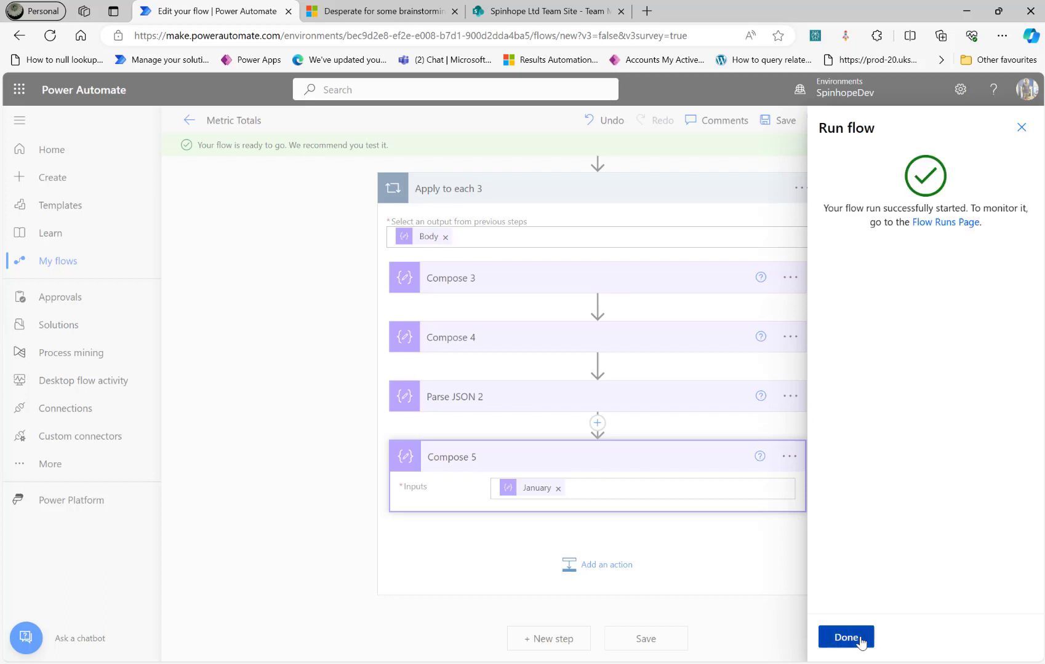
pyautogui.click(857, 638)
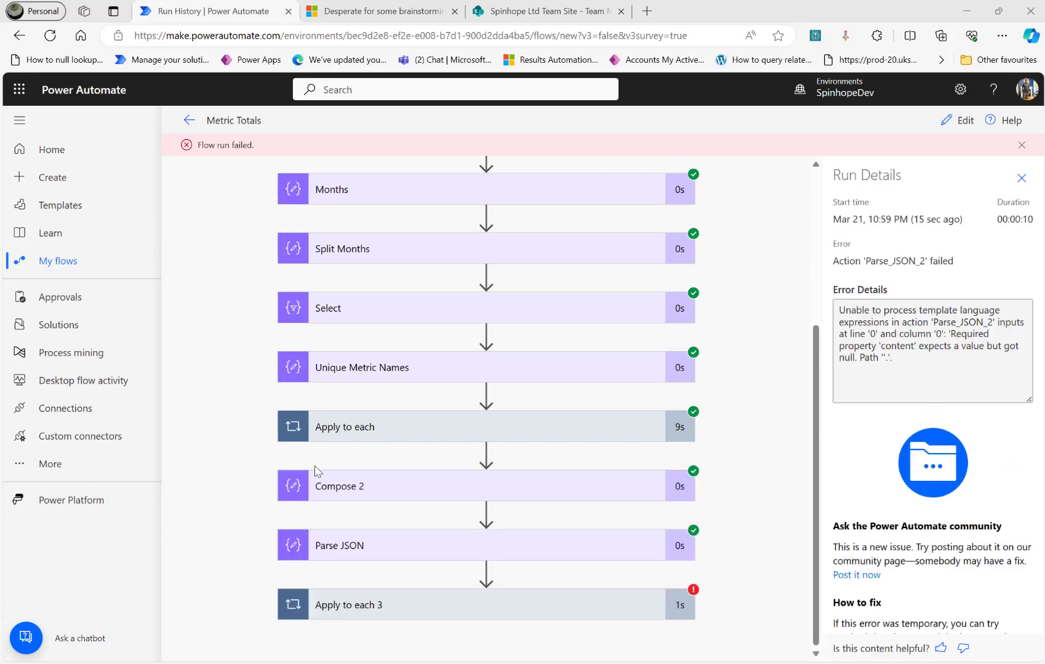
pyautogui.click(399, 606)
pyautogui.scroll(-5, 406, 492)
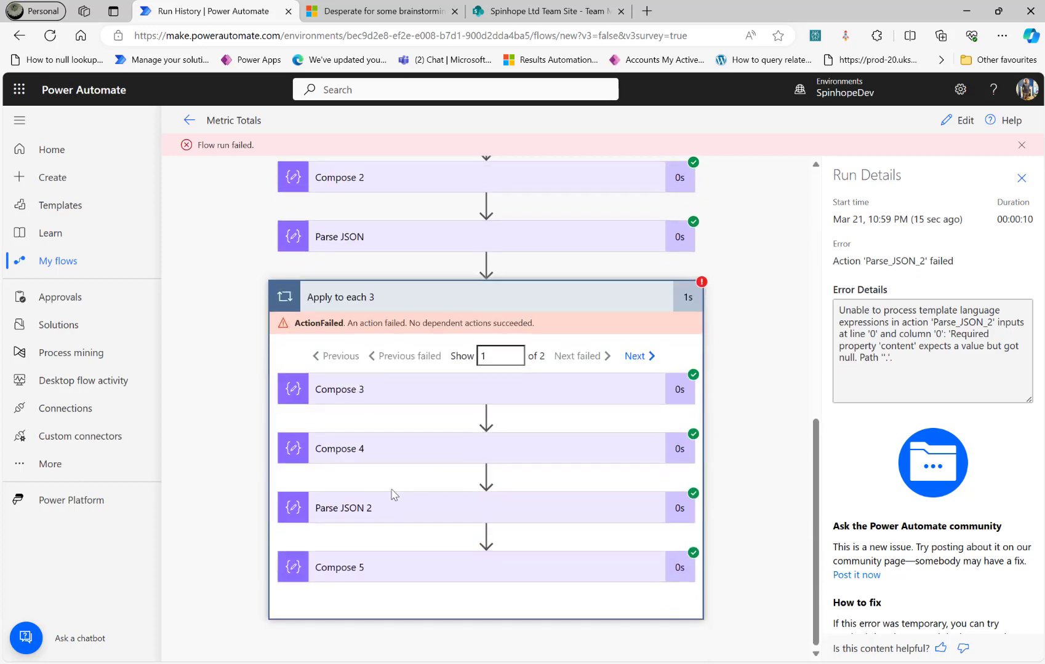
# Expand Compose 5, Parse JSON 2 and Compose 4 in the first iteration of Apply to each 3 to examine their inputs and outputs.
pyautogui.click(418, 574)
pyautogui.scroll(-4, 441, 573)
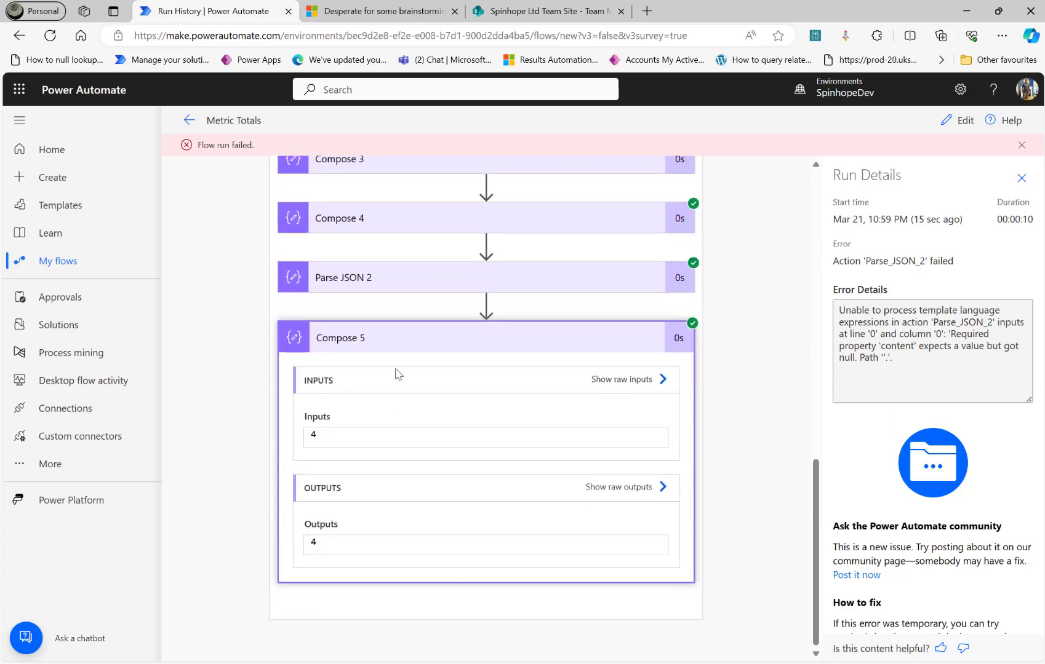
pyautogui.click(373, 281)
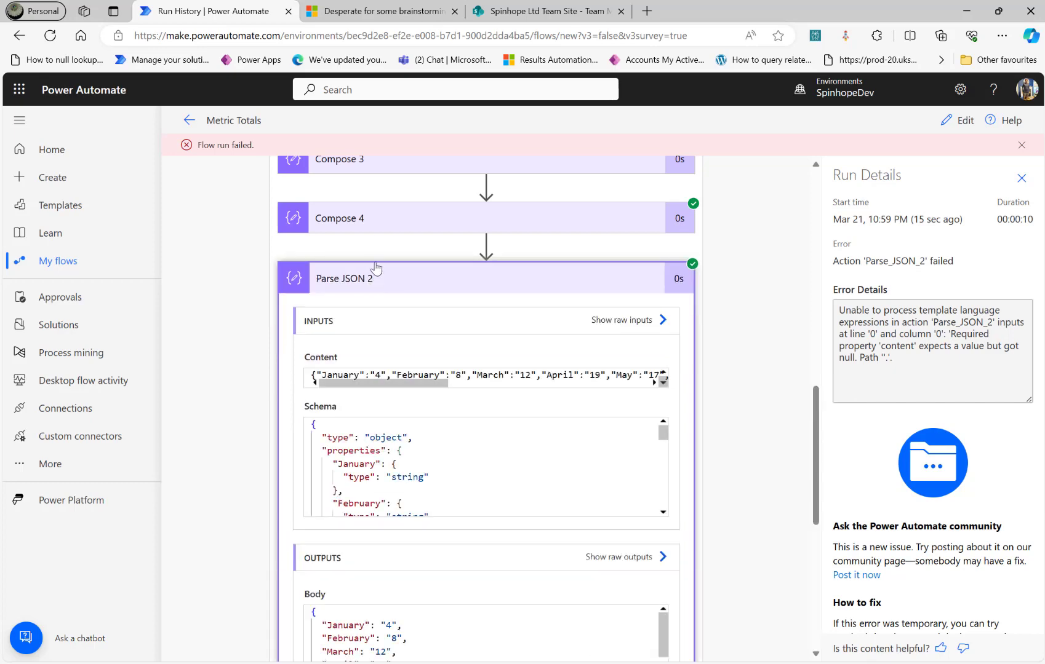
pyautogui.click(380, 232)
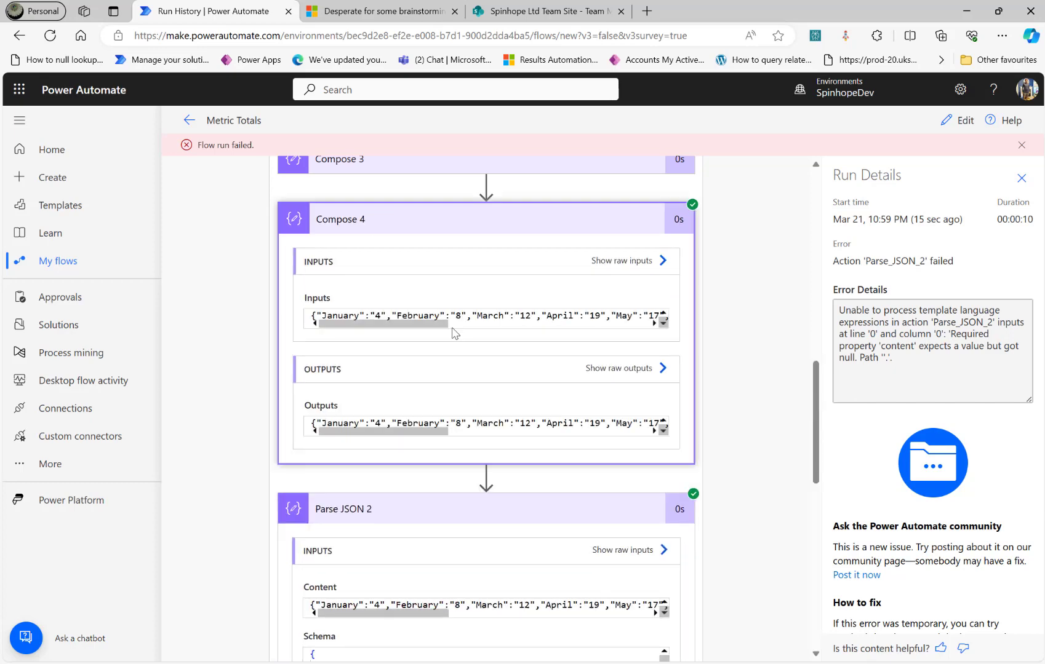
pyautogui.scroll(4, 396, 292)
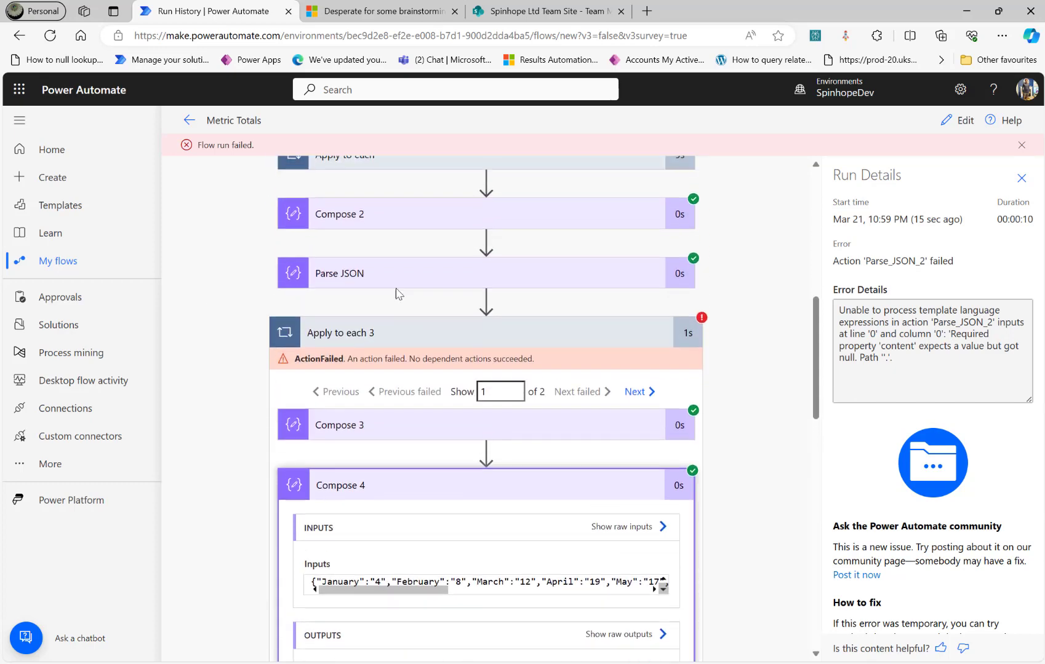
# Show iteration 2 of Apply to each 3 and expand Compose 3 to check its inputs and outputs.
pyautogui.click(649, 397)
pyautogui.scroll(-2, 191, 515)
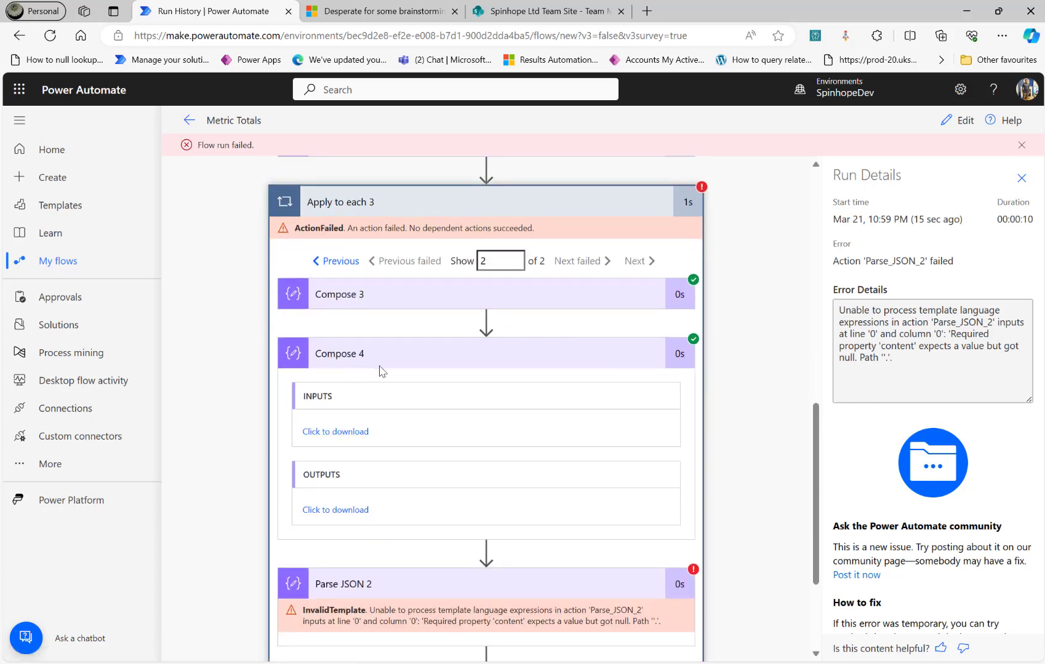
pyautogui.click(386, 306)
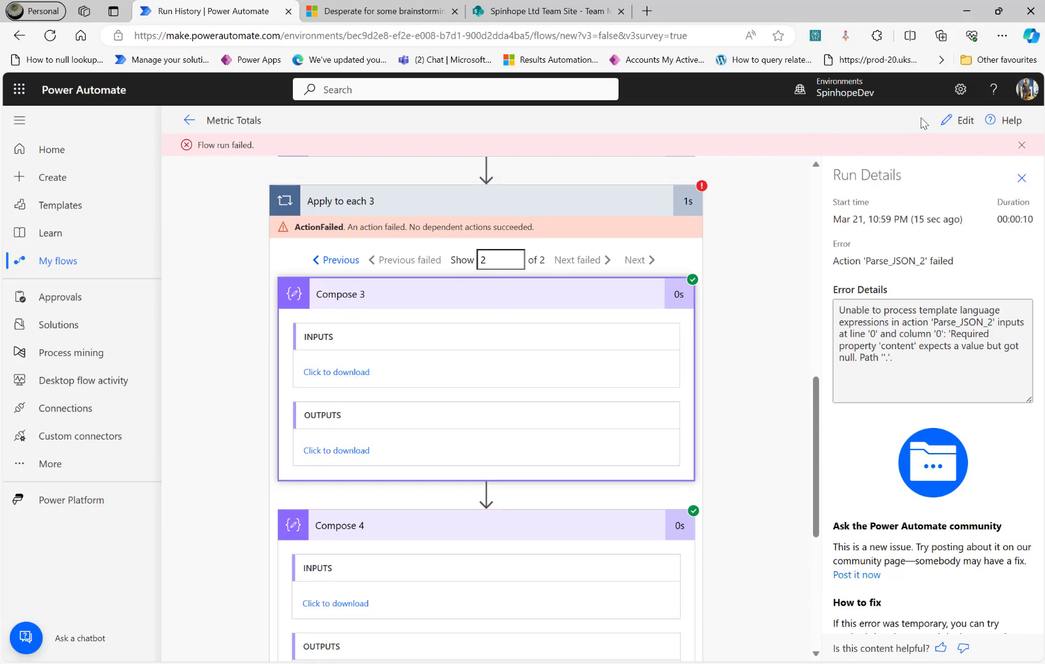
# Open the flow for editing and review the settings of Compose 3, Compose 4 and Parse JSON 2 inside Apply to each 3.
pyautogui.click(942, 122)
pyautogui.scroll(-9, 305, 462)
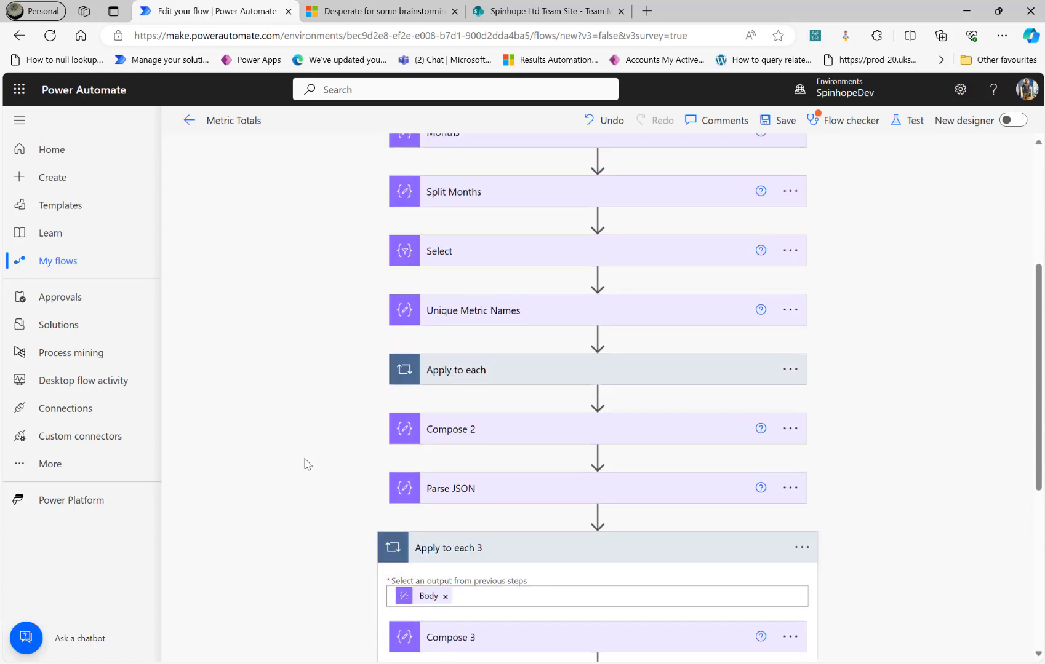
pyautogui.scroll(-2, 307, 464)
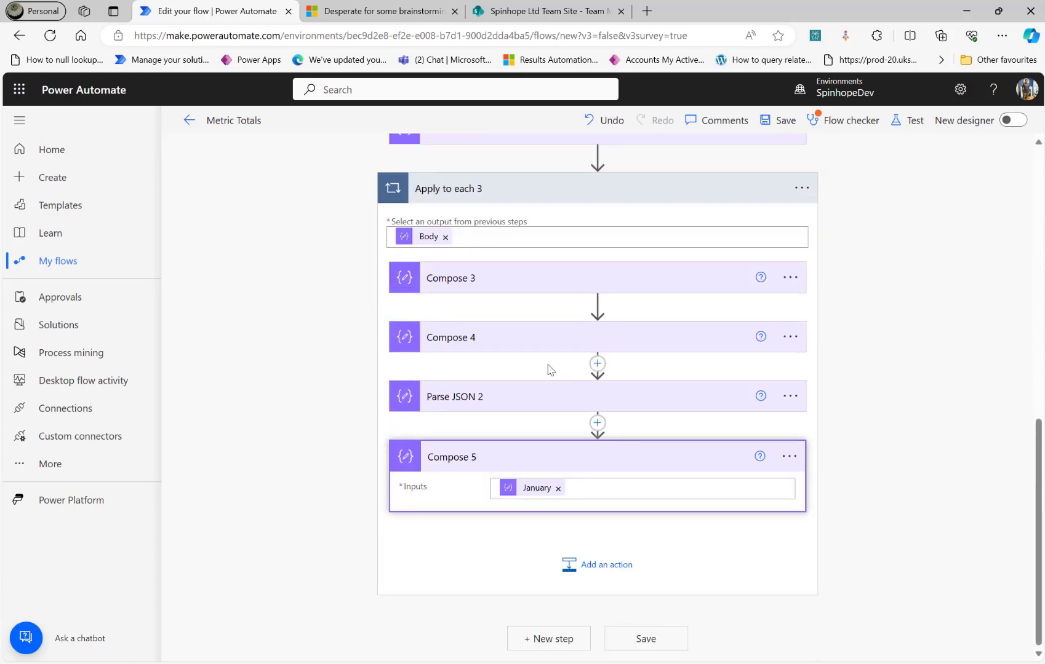
pyautogui.click(512, 286)
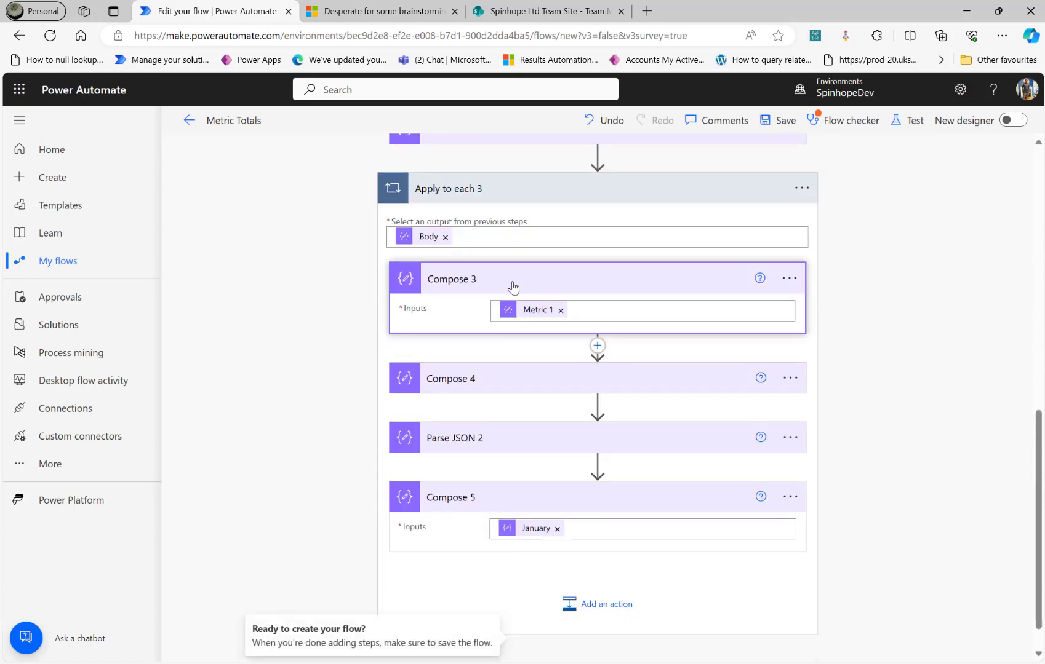
pyautogui.click(601, 382)
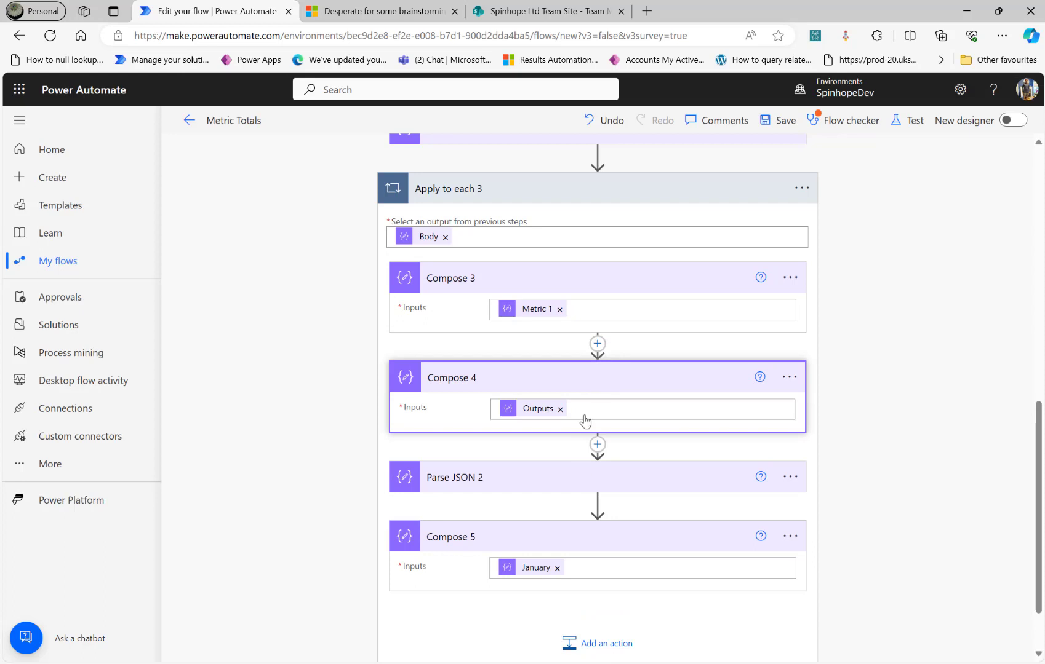
pyautogui.click(557, 481)
pyautogui.scroll(-5, 646, 595)
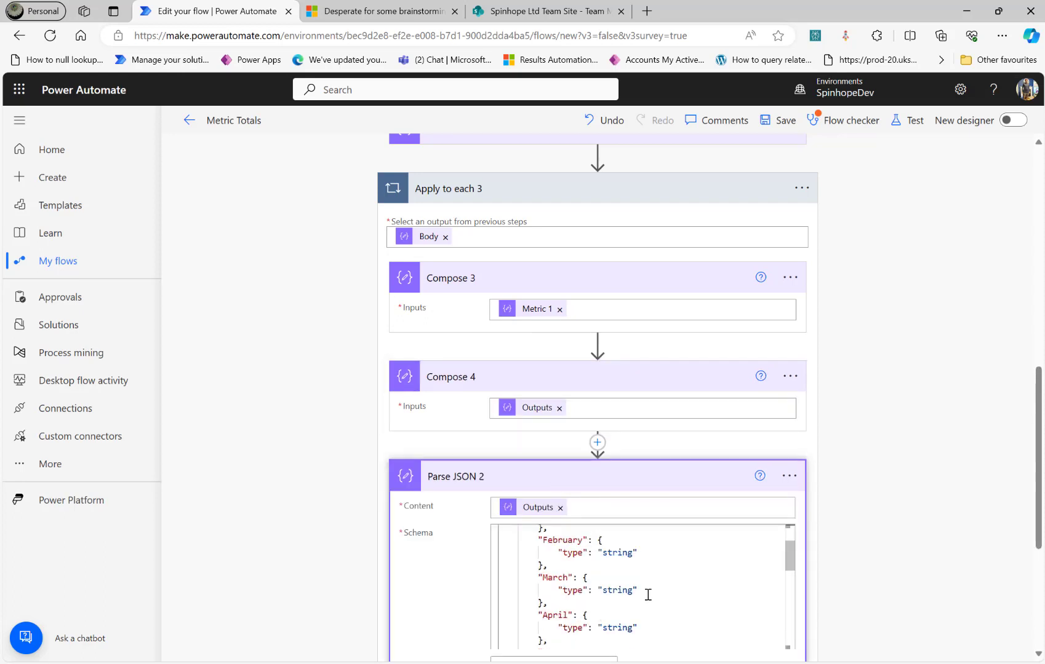
pyautogui.scroll(-5, 947, 500)
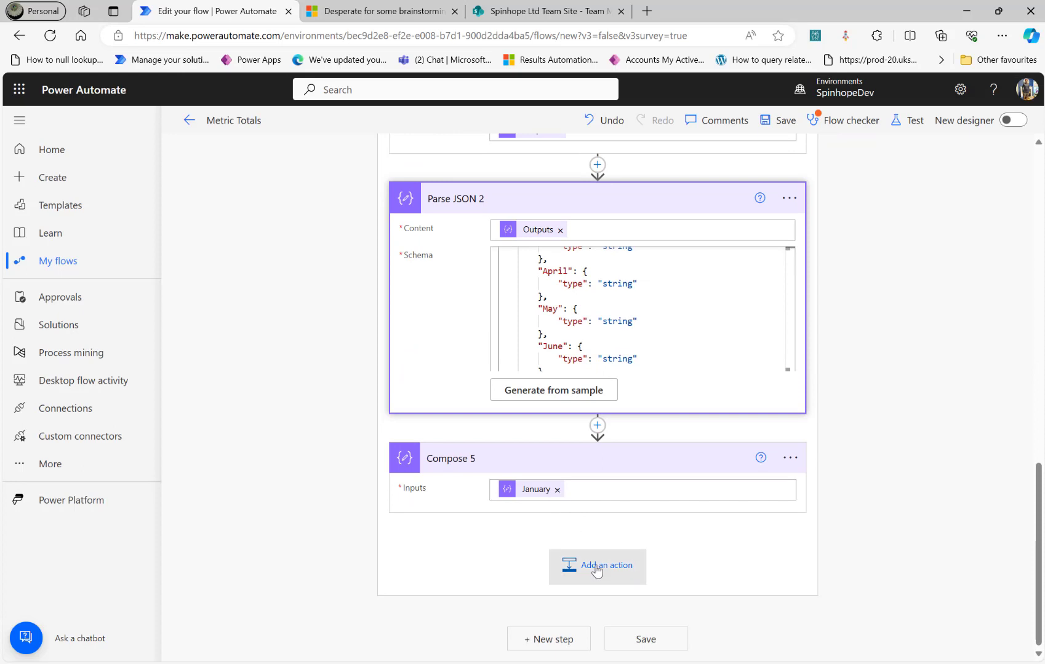
# Add a Compose action after Compose 5 and set its inputs to Metric 2 from Parse JSON.
pyautogui.click(595, 566)
pyautogui.write('compose')
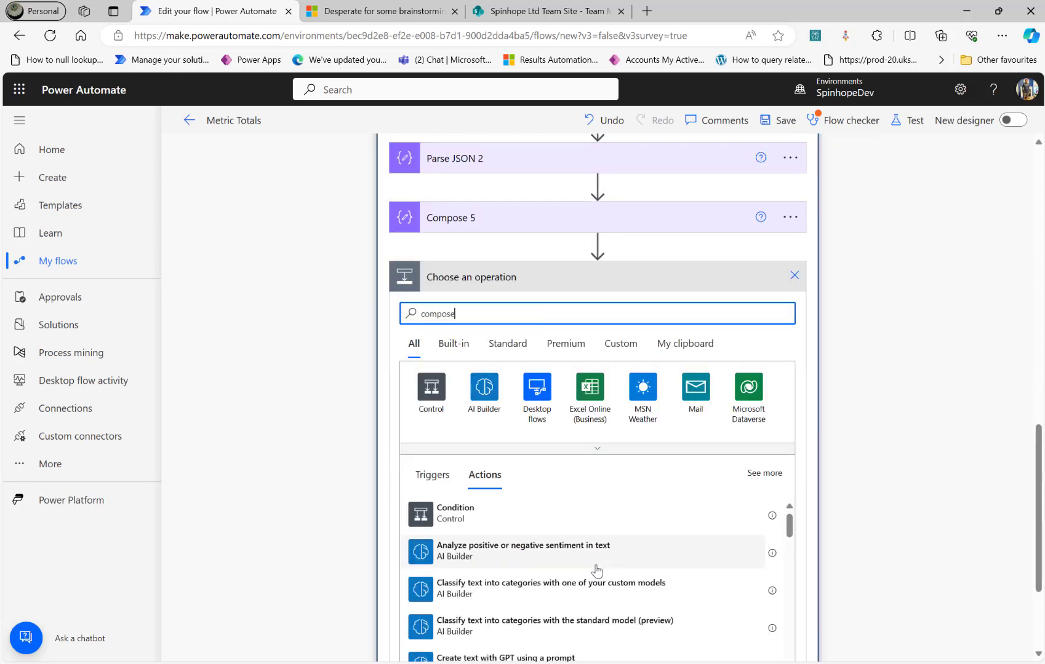
pyautogui.click(459, 519)
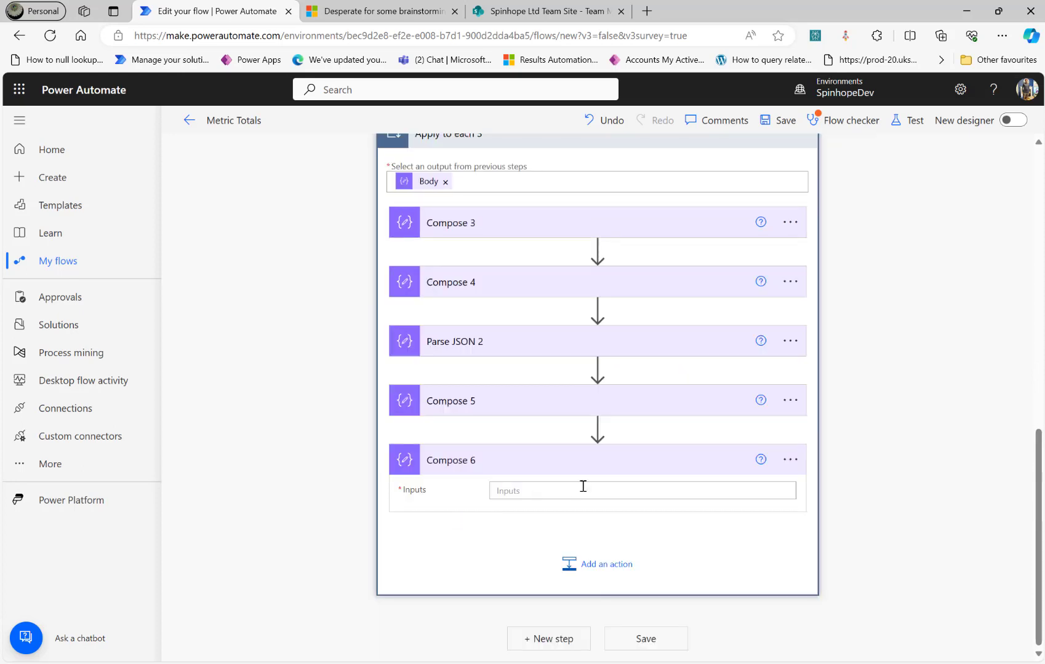
pyautogui.click(582, 487)
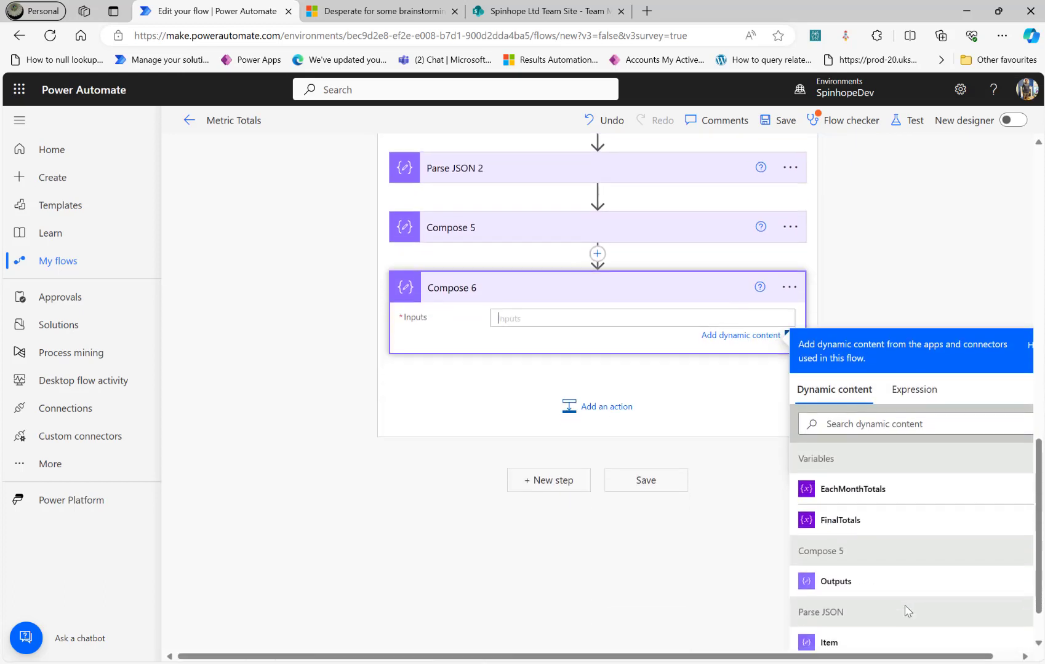
pyautogui.scroll(-1, 910, 610)
pyautogui.click(842, 424)
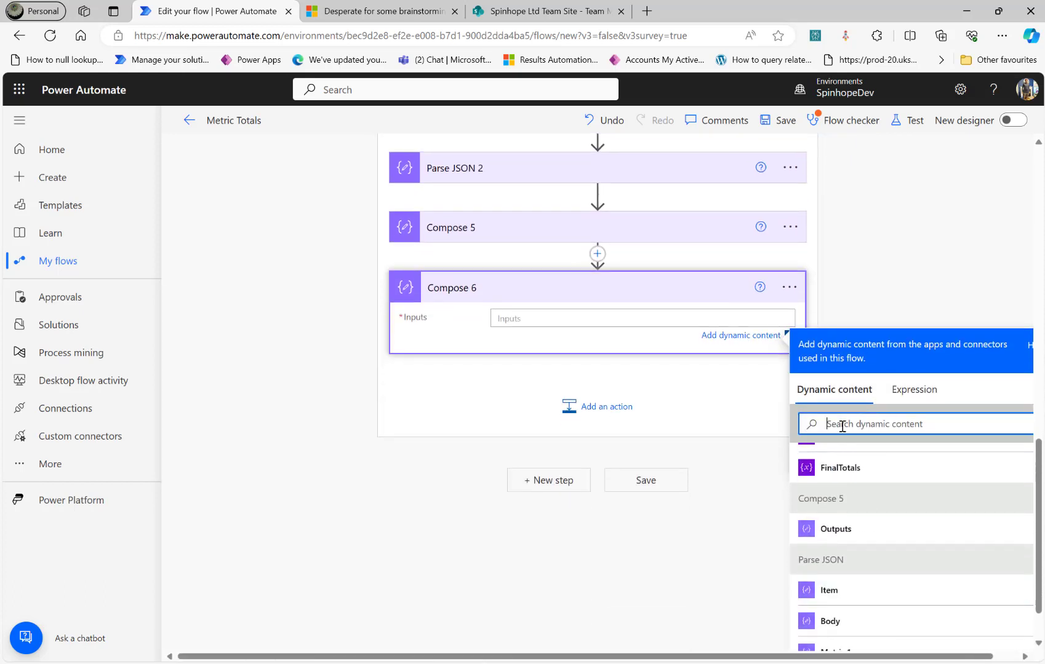
pyautogui.write('met')
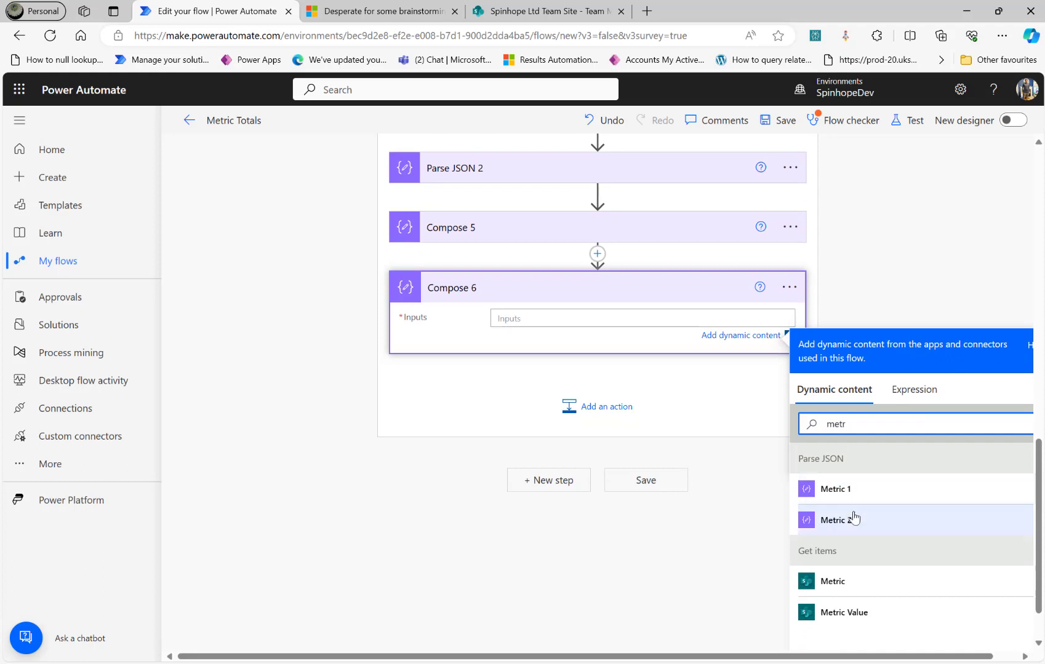
pyautogui.write('r')
pyautogui.click(836, 520)
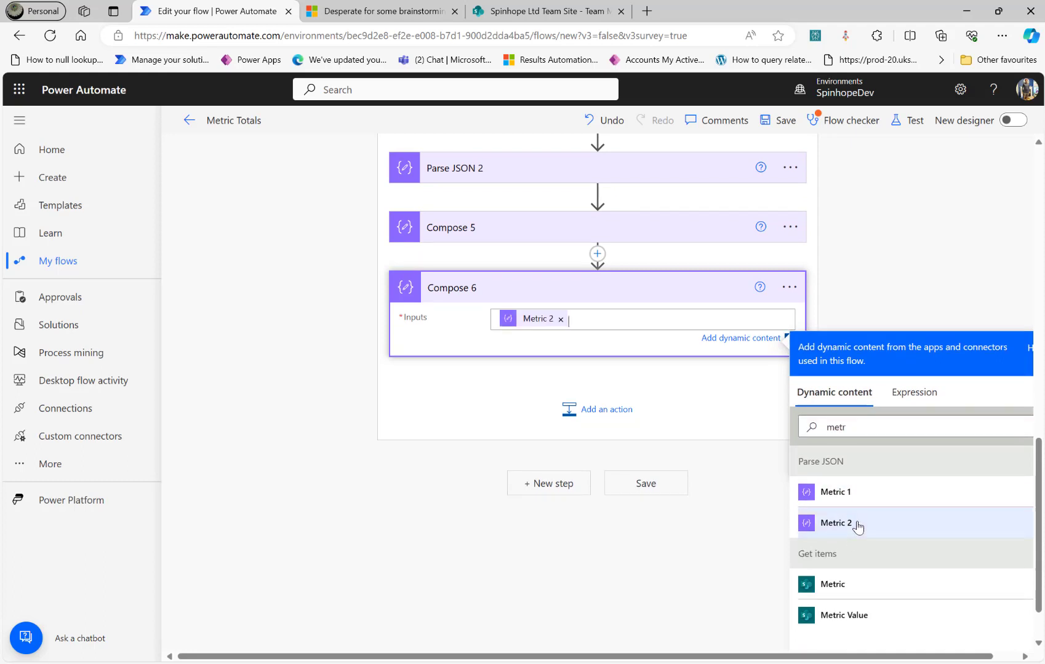
# Switch to req.txt in Notepad, examine the Metric 1 and Metric 2 entries in the JSON array, and return to the flow.
pyautogui.scroll(5, 517, 307)
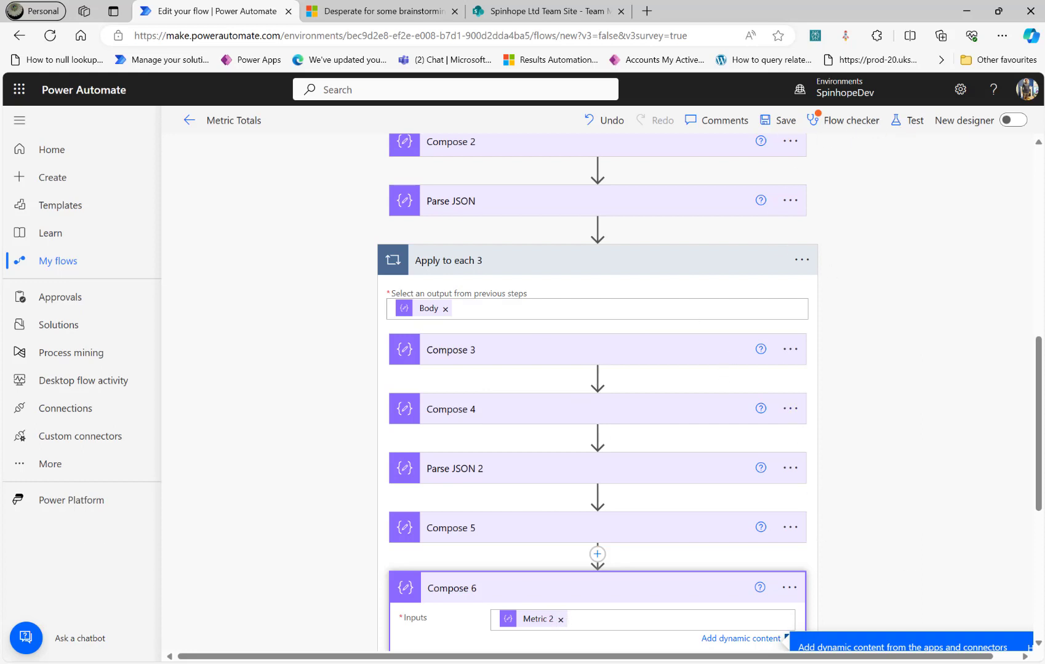
pyautogui.scroll(5, 597, 394)
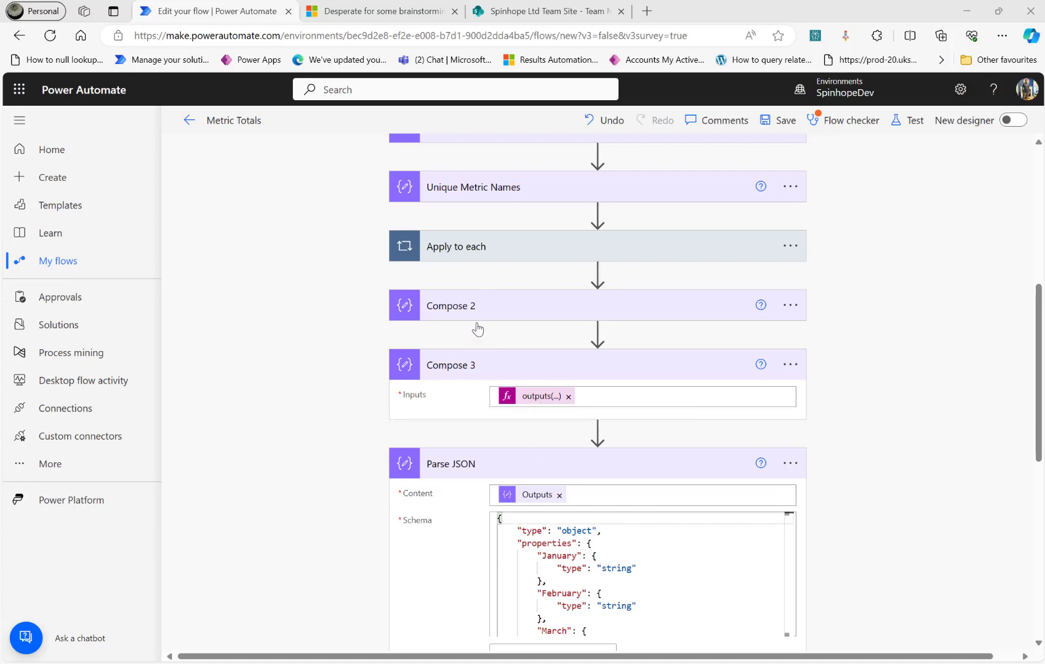
pyautogui.moveTo(444, 663)
pyautogui.click(444, 597)
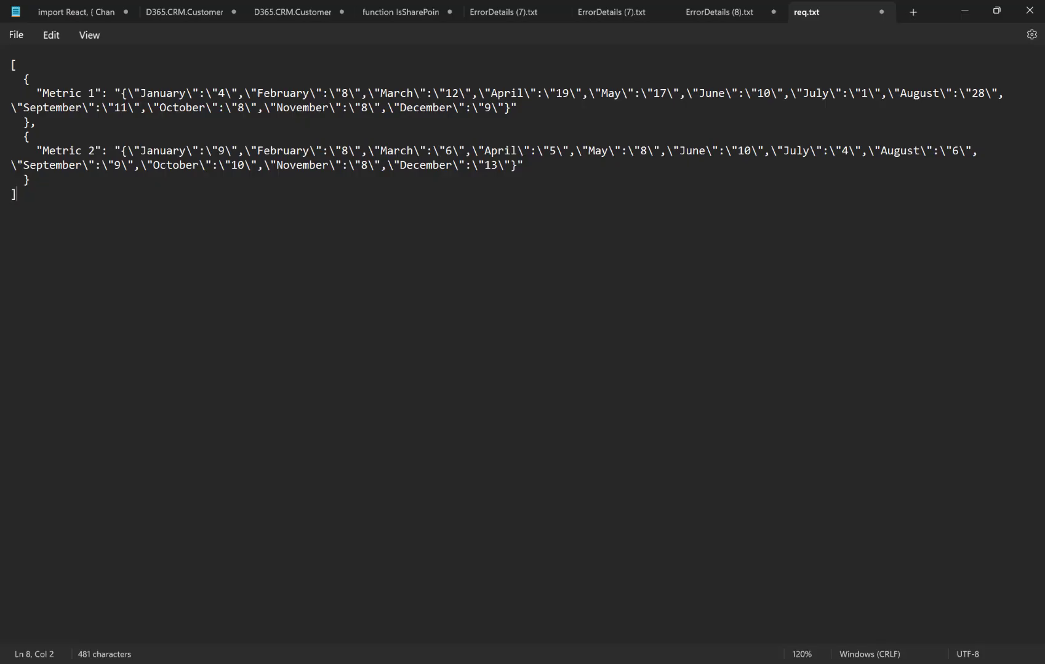
pyautogui.moveTo(46, 203); pyautogui.dragTo(46, 85)
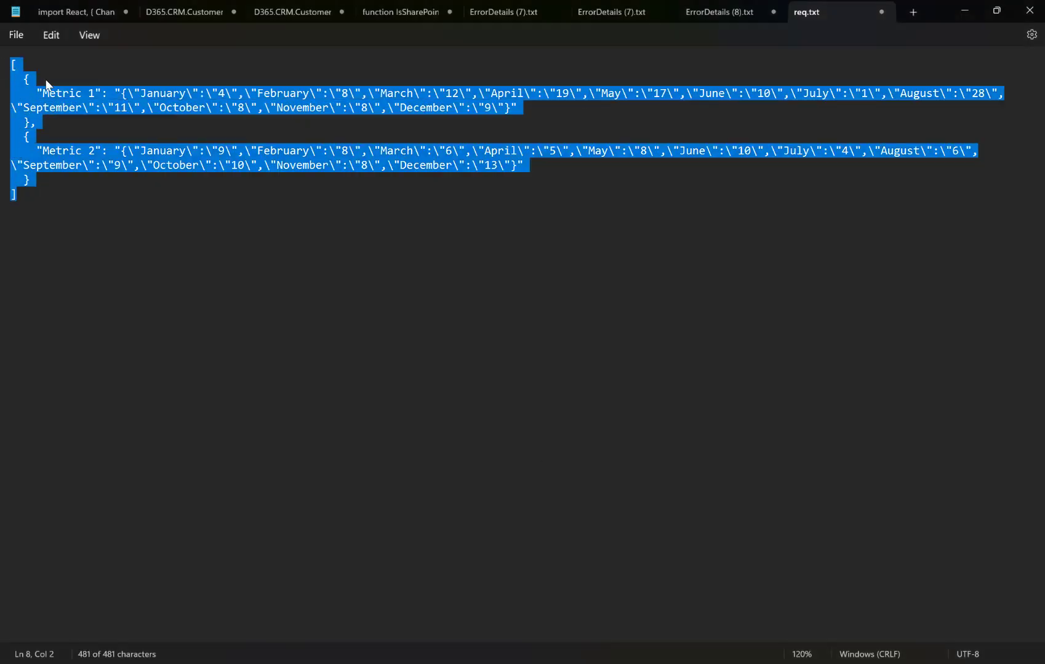
pyautogui.click(74, 94)
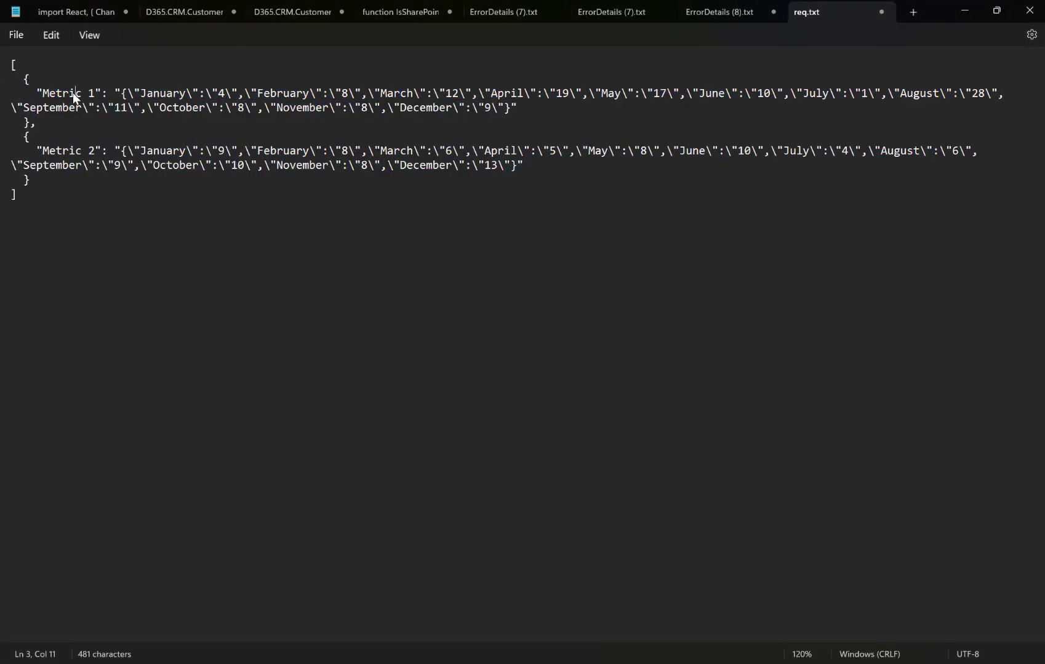
pyautogui.doubleClick(64, 153)
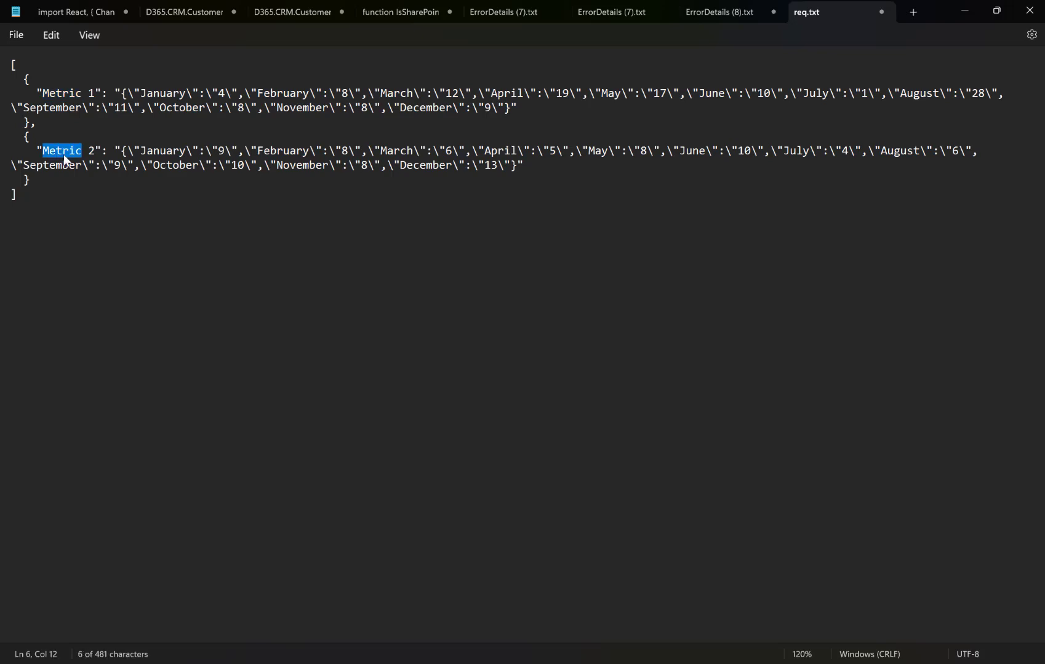
pyautogui.click(964, 11)
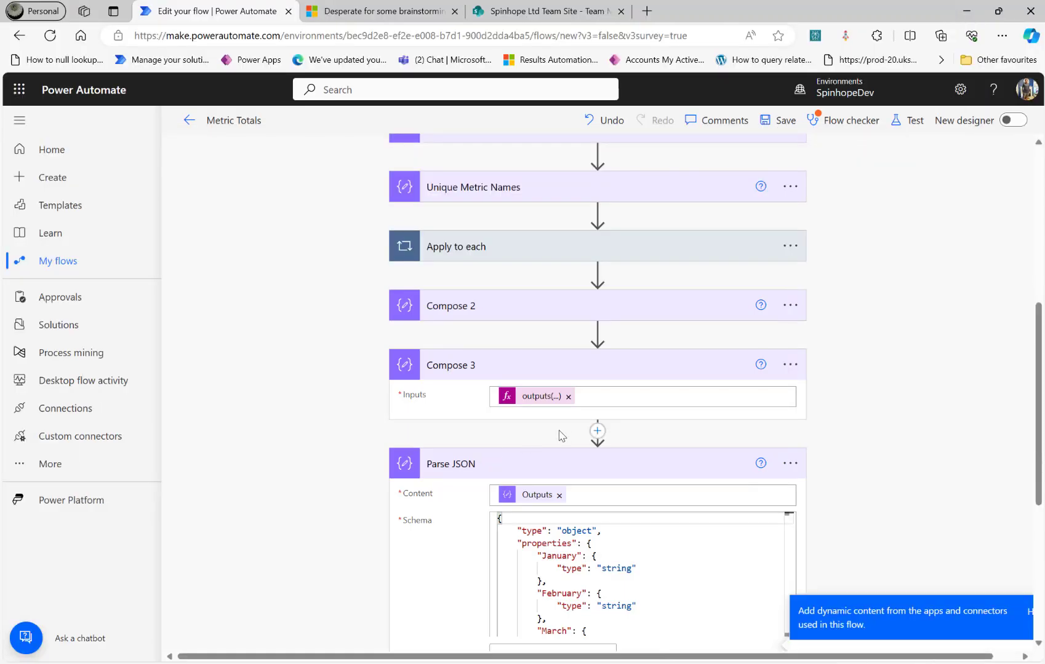
# Expand Compose 2 and add a note to Compose 3 containing its copied expression outputs('Compose_2')[0]?['Metric 1'].
pyautogui.click(516, 399)
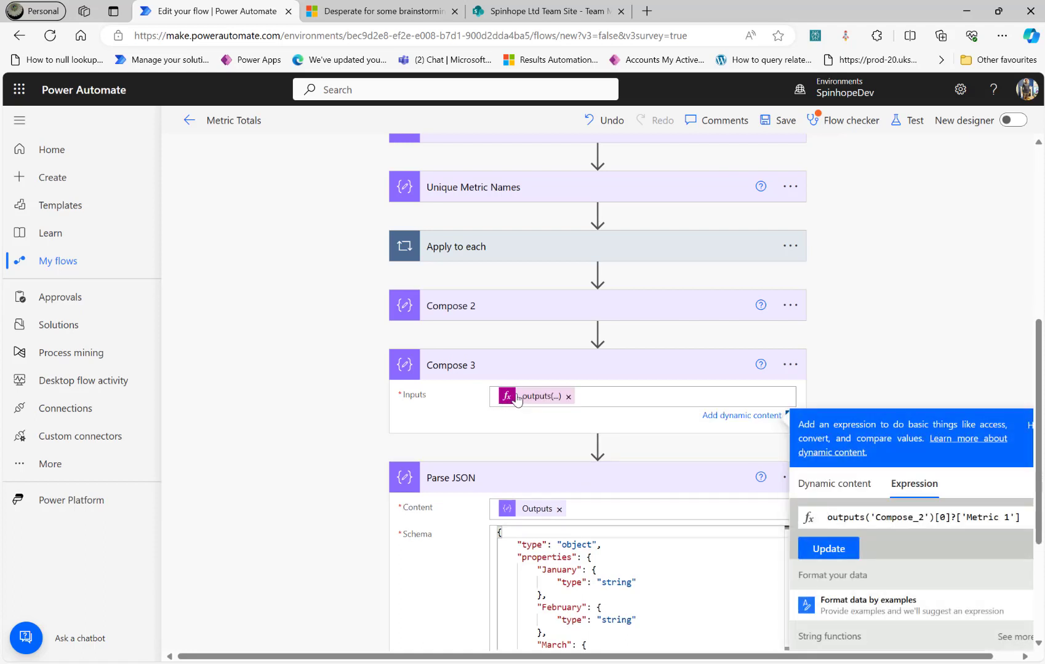
pyautogui.click(504, 309)
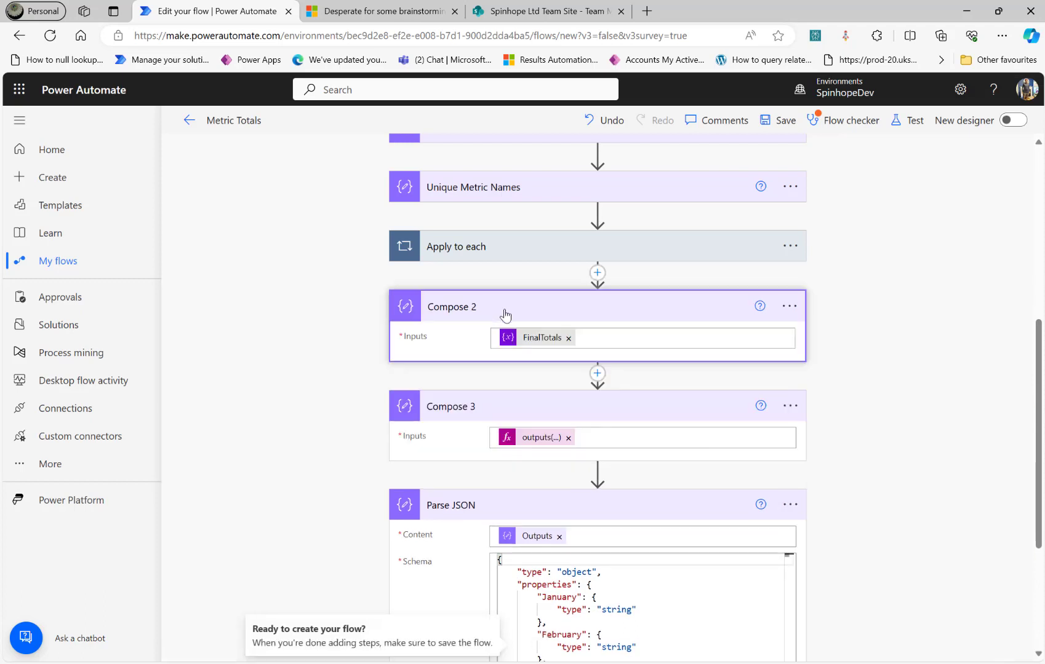
pyautogui.click(521, 438)
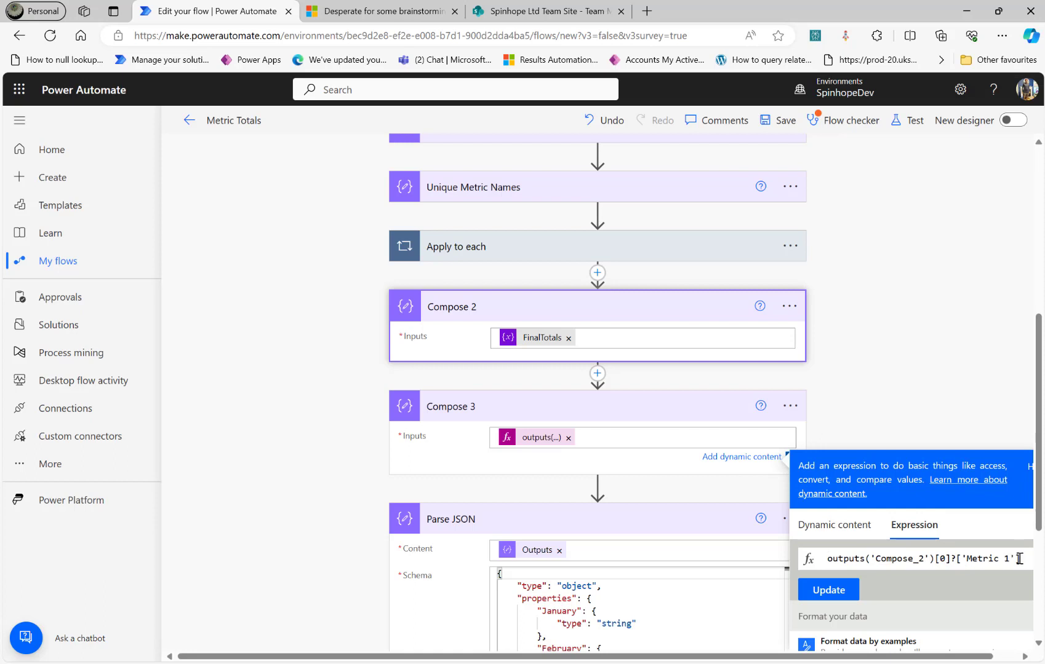
pyautogui.moveTo(1019, 558); pyautogui.dragTo(814, 553)
pyautogui.hotkey('ctrl', 'c')
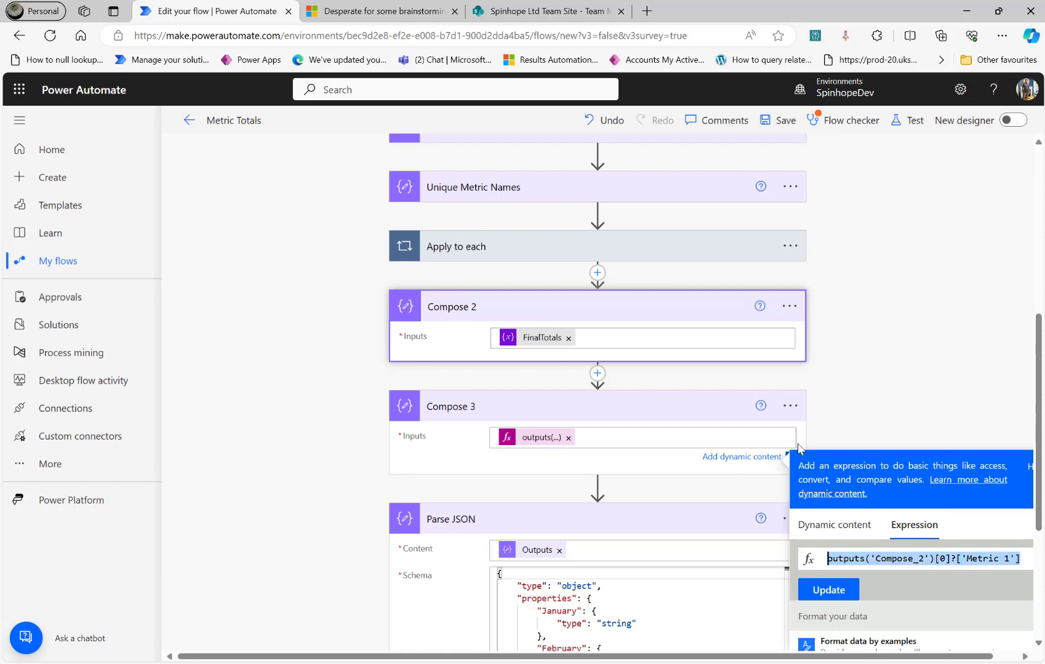
pyautogui.click(789, 406)
pyautogui.click(849, 484)
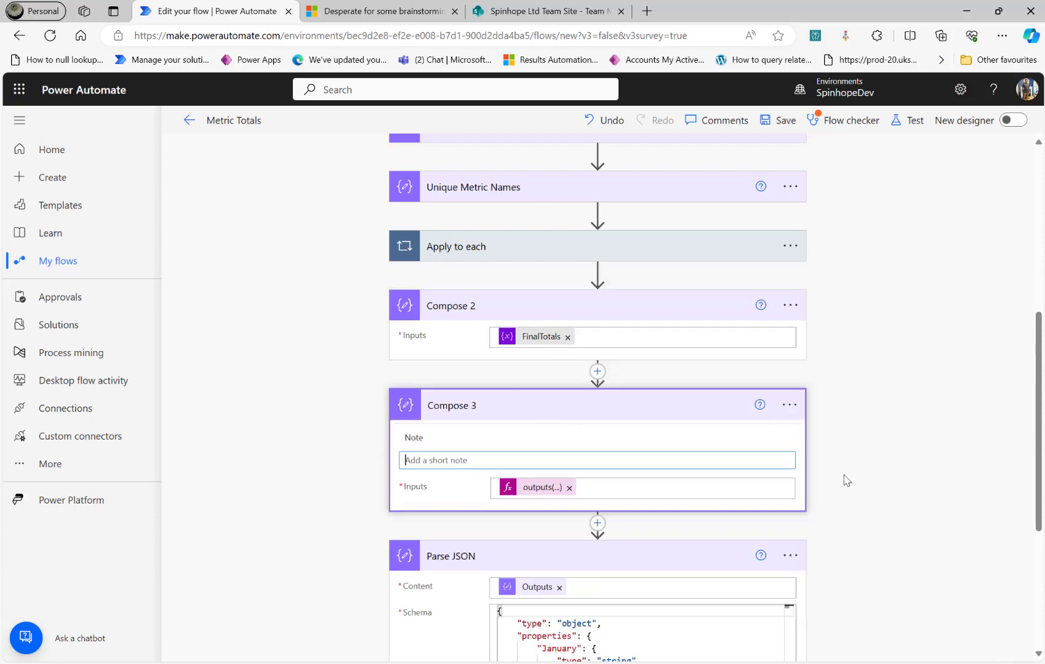
pyautogui.hotkey('ctrl', 'v')
pyautogui.click(291, 423)
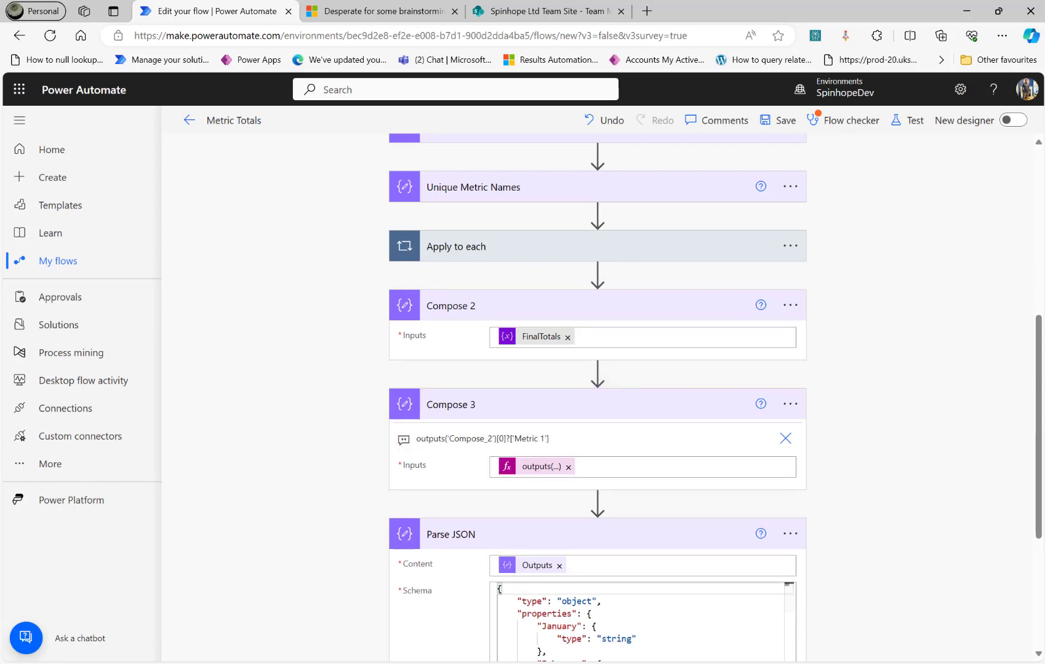
# Switch to req.txt in Notepad, highlight the JSON value of Metric 1, and return to the flow.
pyautogui.hotkey('alt', 'Tab')
pyautogui.moveTo(121, 94); pyautogui.dragTo(514, 111)
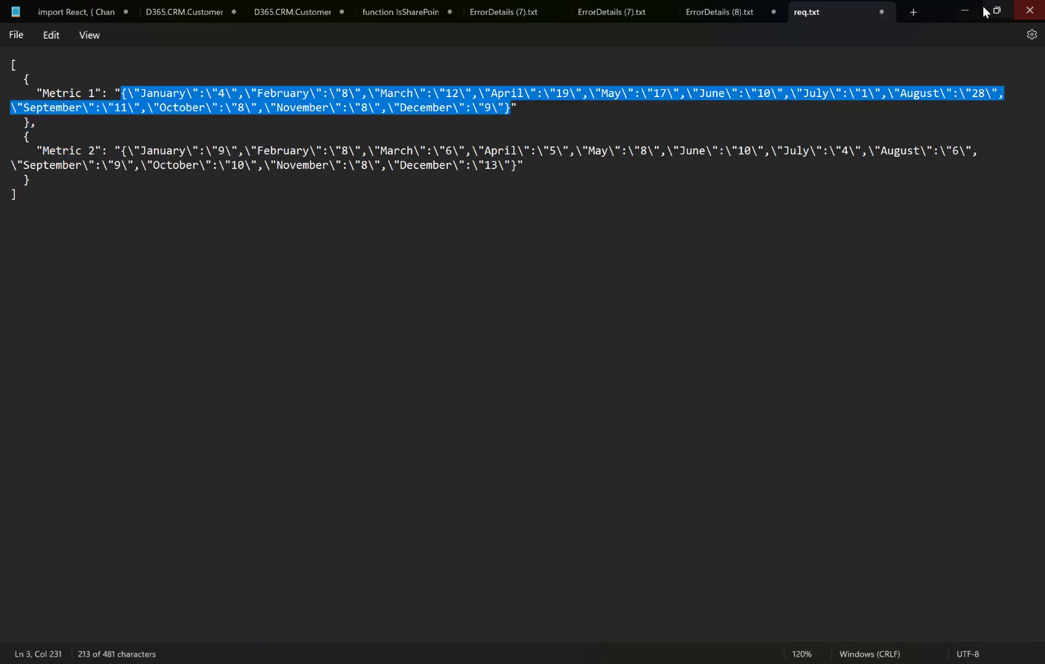
pyautogui.click(964, 10)
# Add February and December from Parse JSON to the Compose 4 inputs after January, separated by hyphens.
pyautogui.scroll(-4, 500, 526)
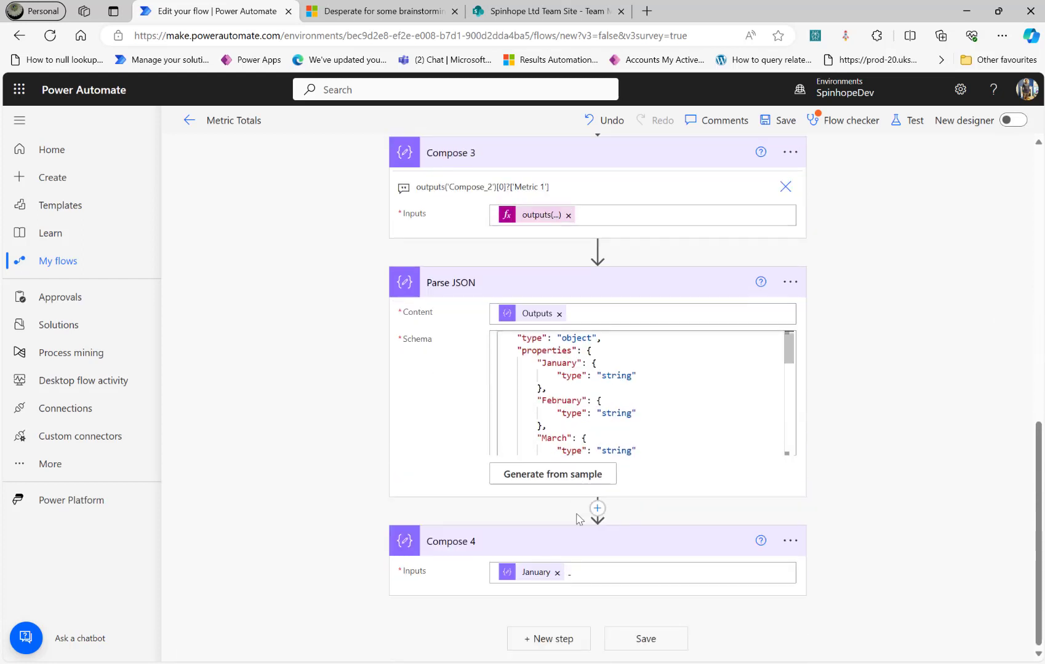
pyautogui.click(599, 574)
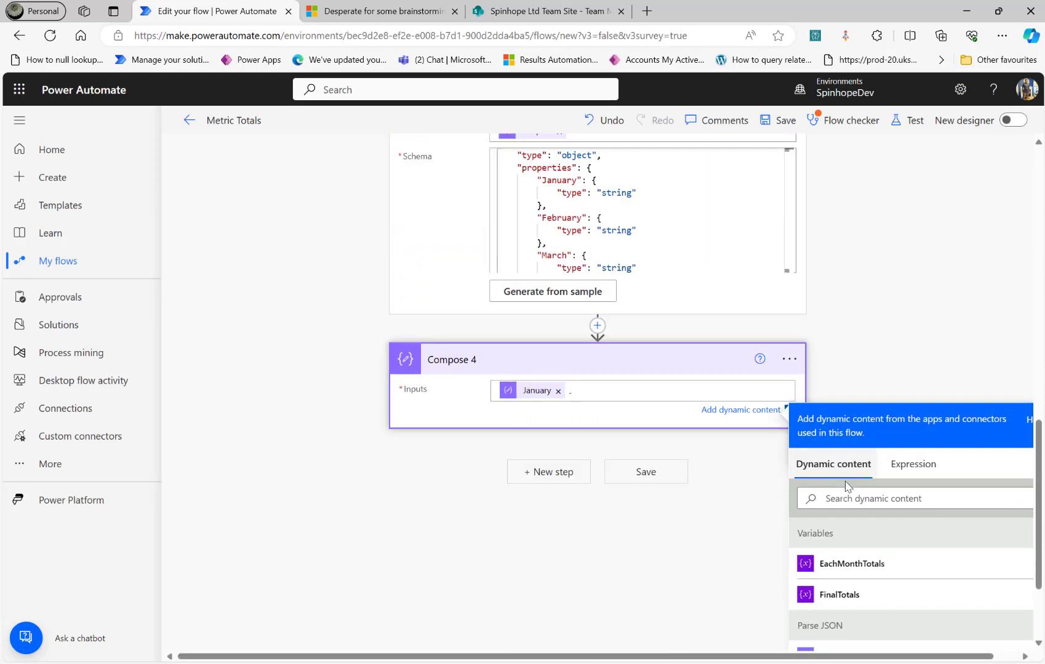
pyautogui.click(865, 500)
pyautogui.write('fev')
pyautogui.press('BackSpace')
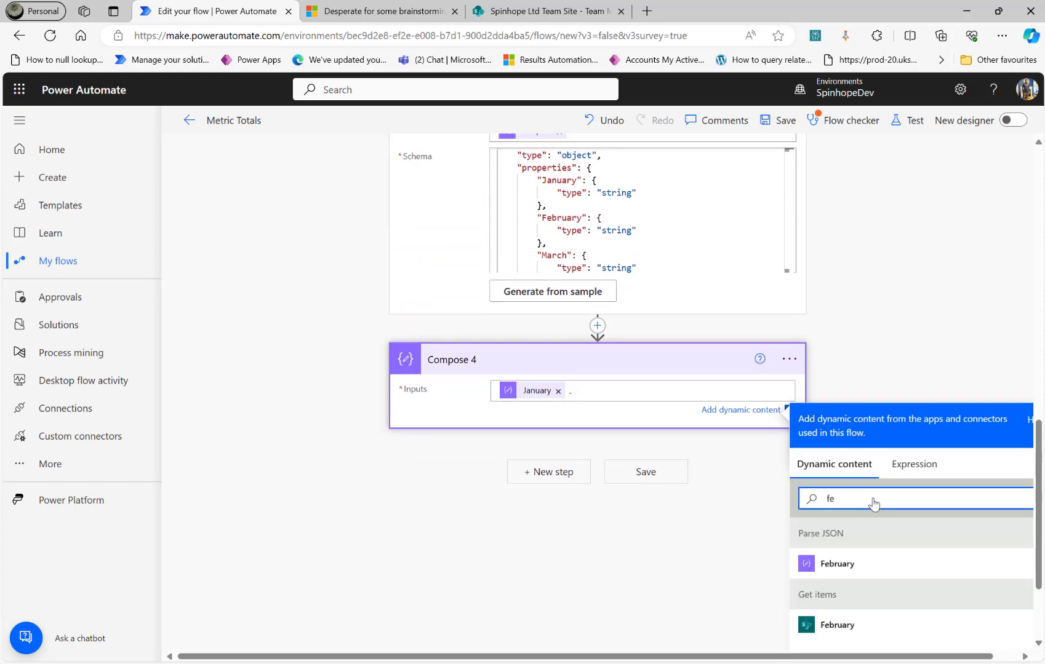
pyautogui.click(852, 569)
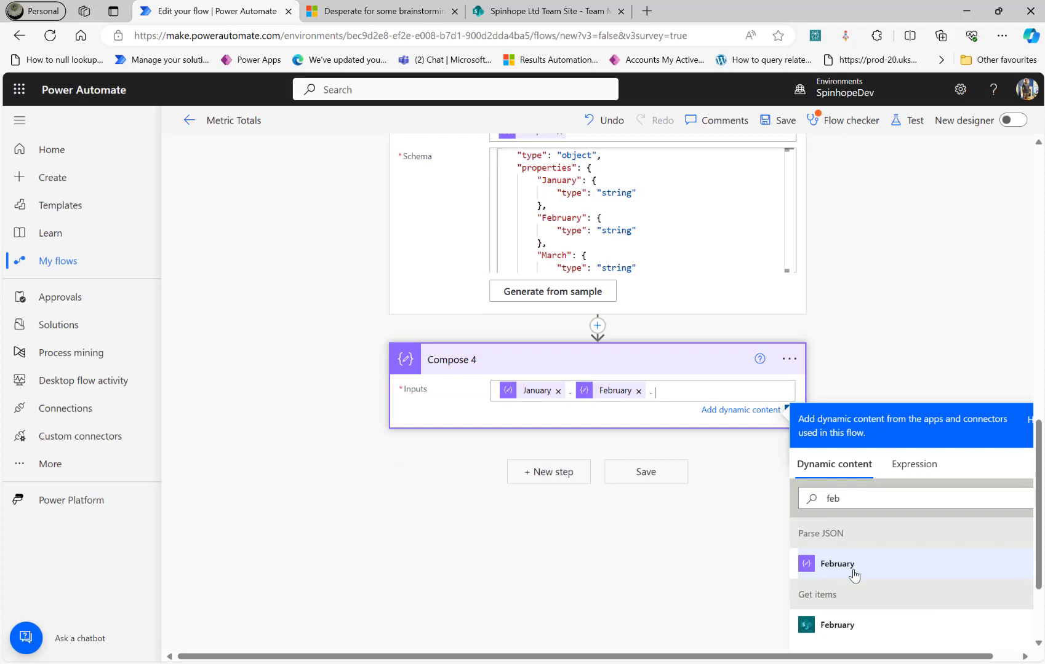
pyautogui.click(818, 499)
pyautogui.doubleClick(836, 498)
pyautogui.write('dec')
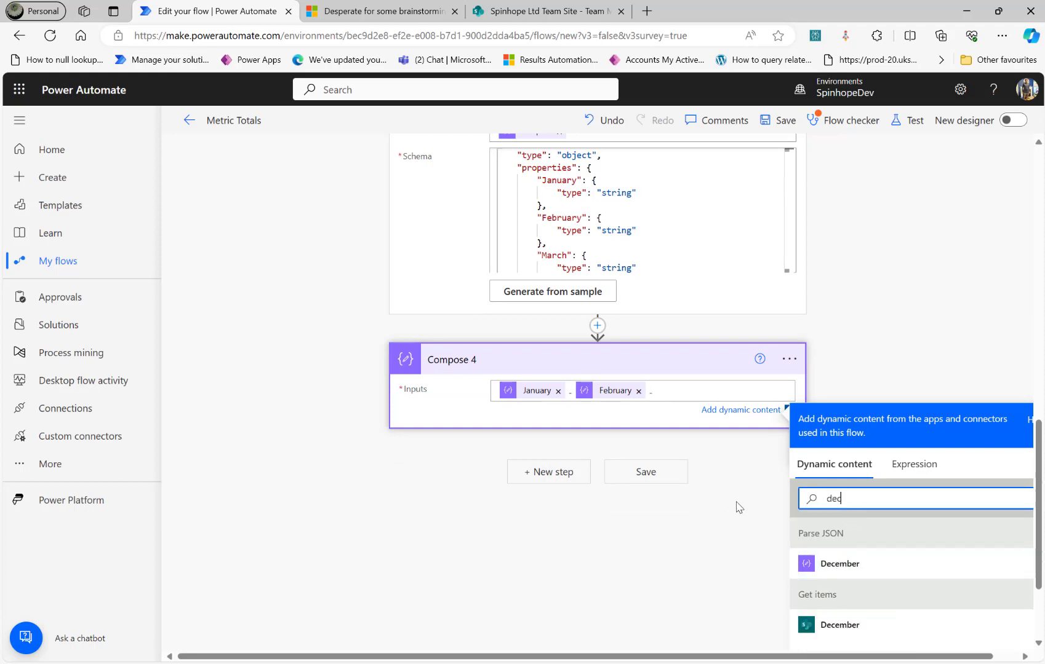
pyautogui.click(808, 564)
pyautogui.click(370, 523)
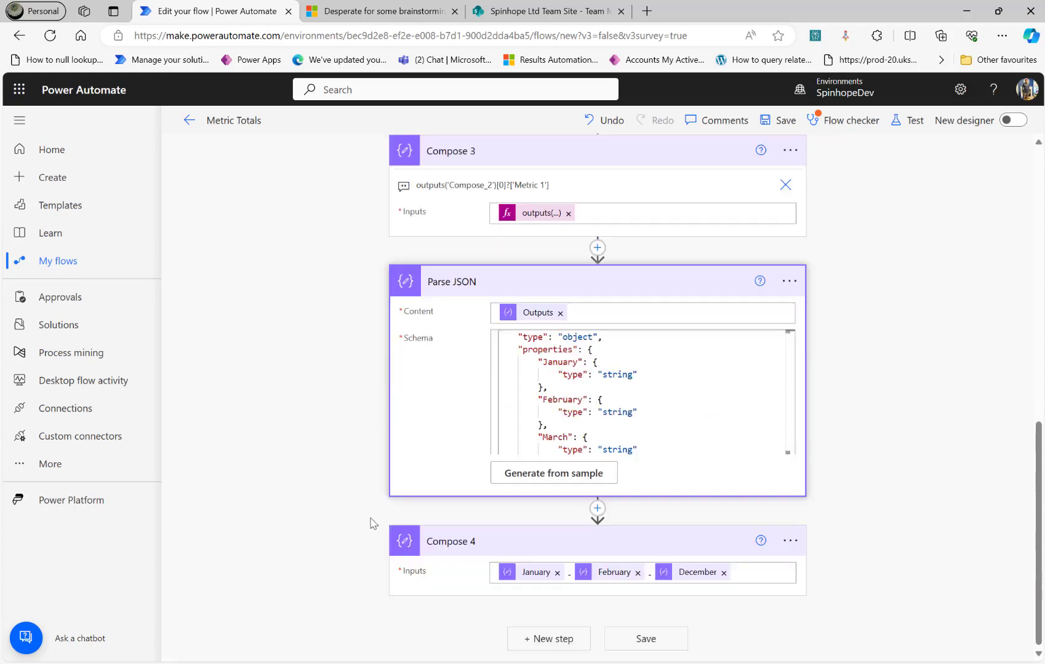
# Copy the expression outputs('Compose_2')[0]?['Metric 1'] from the Compose 3 inputs.
pyautogui.scroll(3, 323, 518)
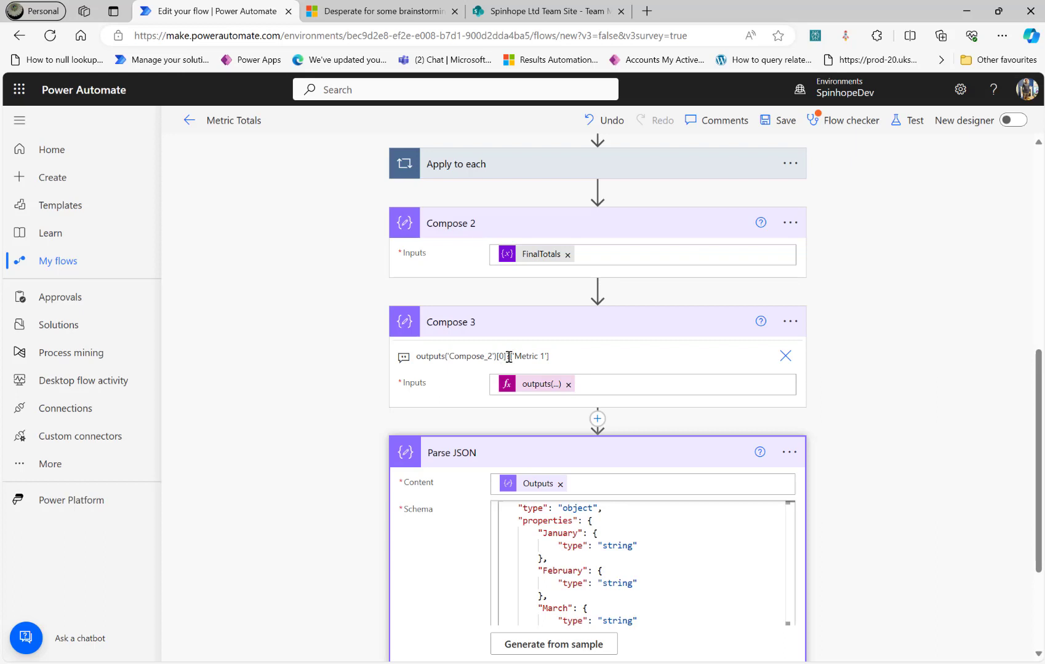
pyautogui.doubleClick(529, 357)
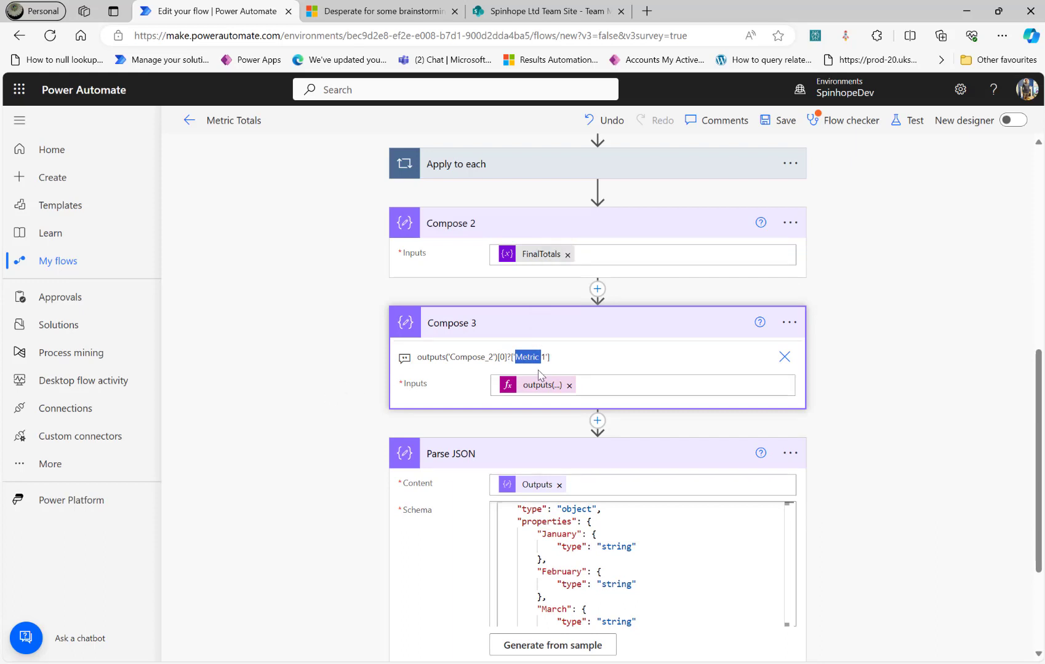
pyautogui.scroll(-2, 868, 373)
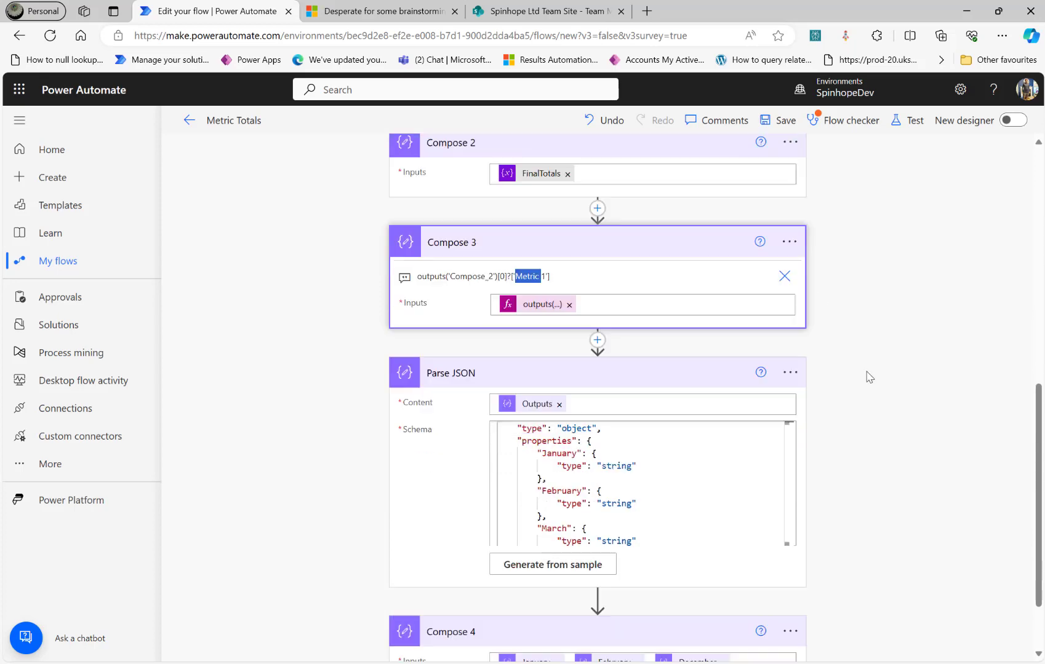
pyautogui.click(545, 252)
pyautogui.hotkey('ctrl', 'c')
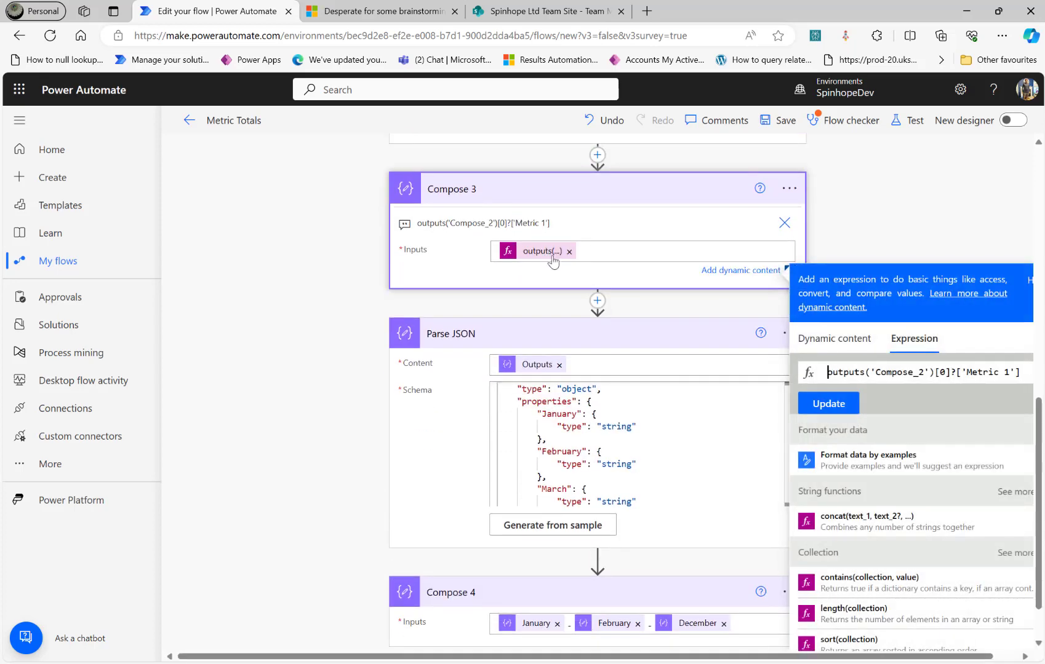
# Add a Compose action after Compose 4 and set its inputs to the copied expression, adapted to the second array item's Metric 2.
pyautogui.scroll(-1, 529, 615)
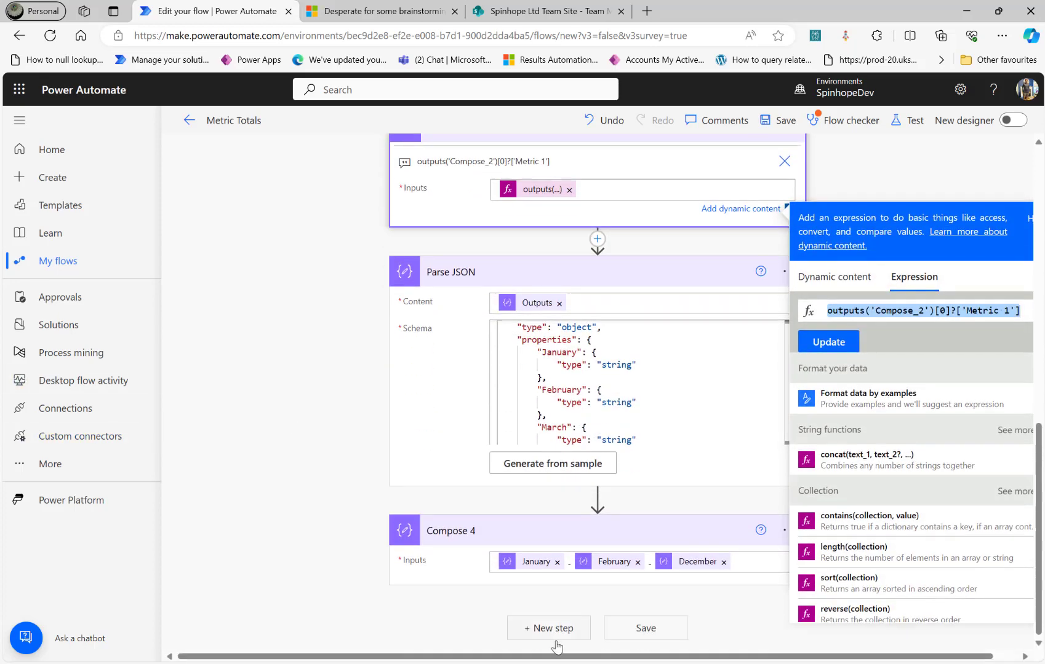
pyautogui.click(542, 639)
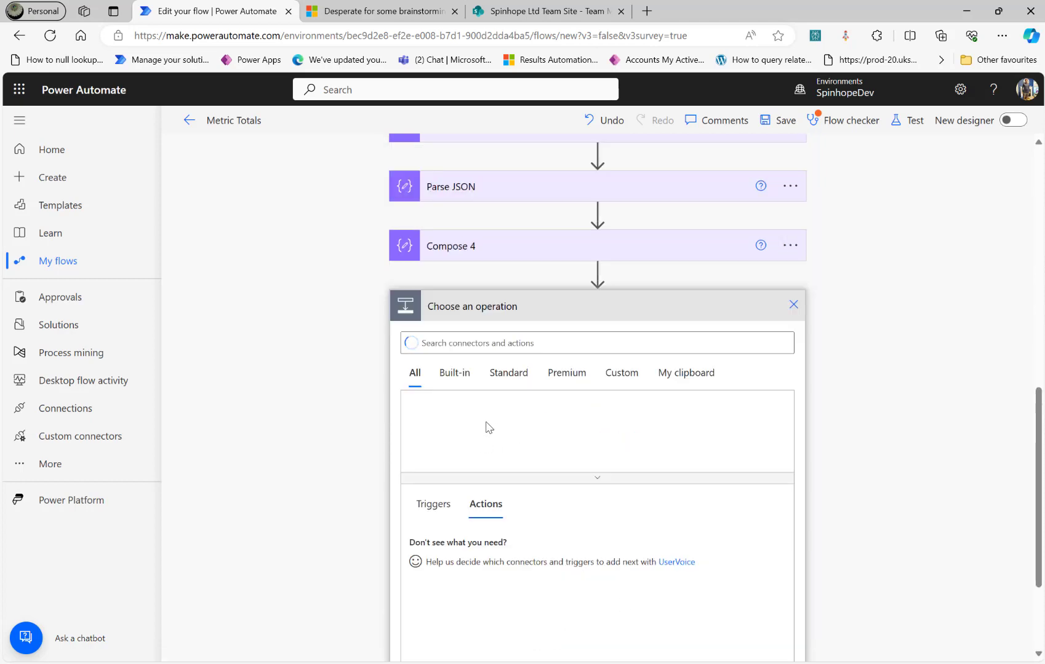
pyautogui.write('compose')
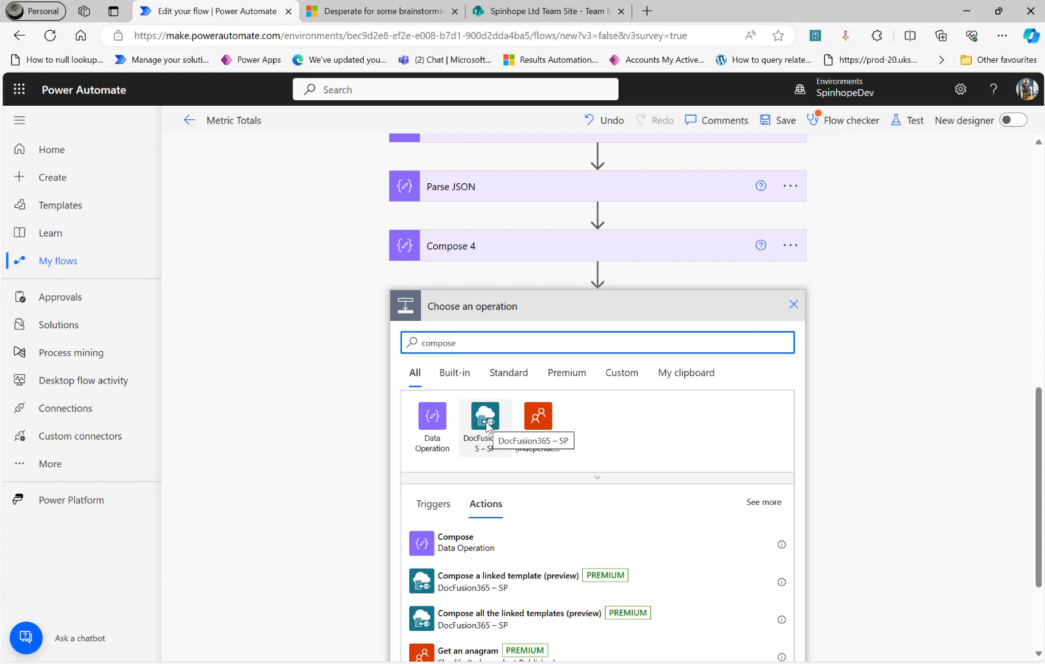
pyautogui.click(459, 549)
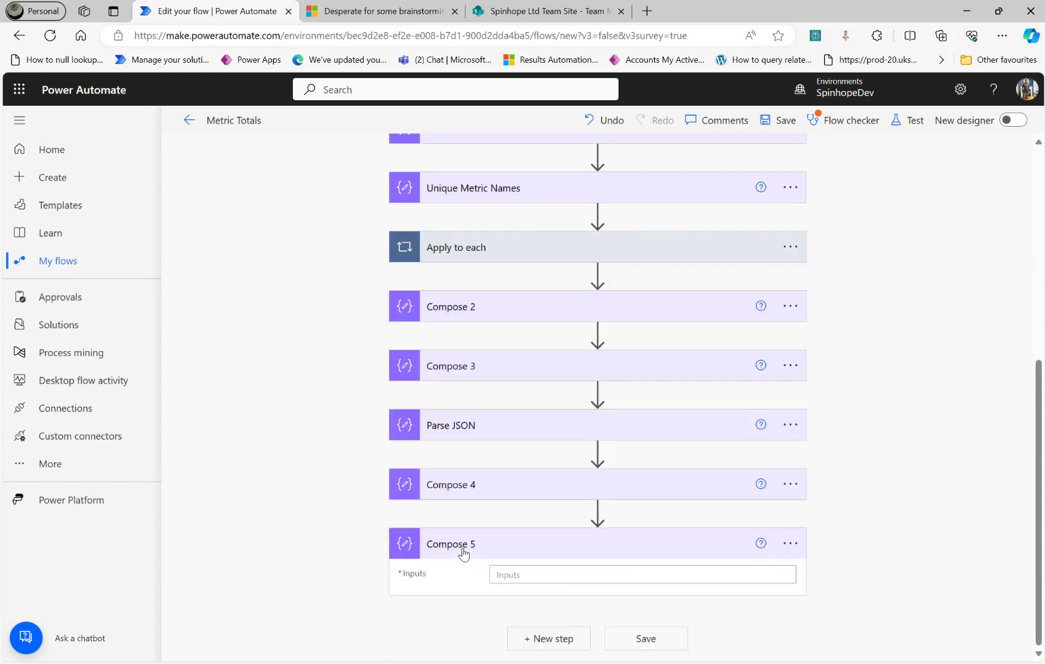
pyautogui.click(547, 573)
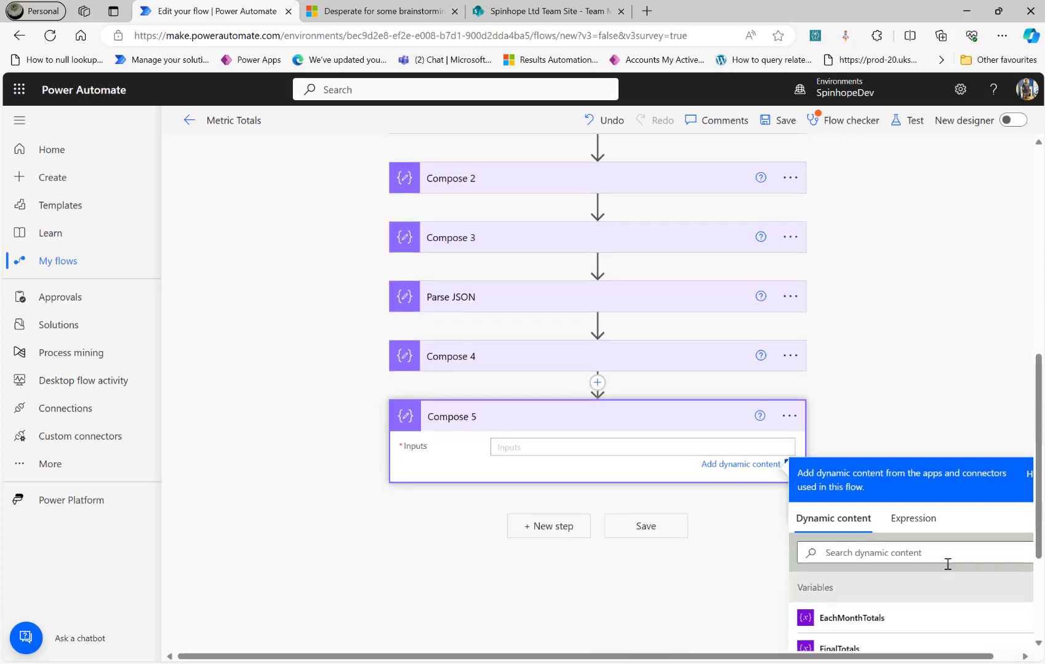
pyautogui.click(914, 519)
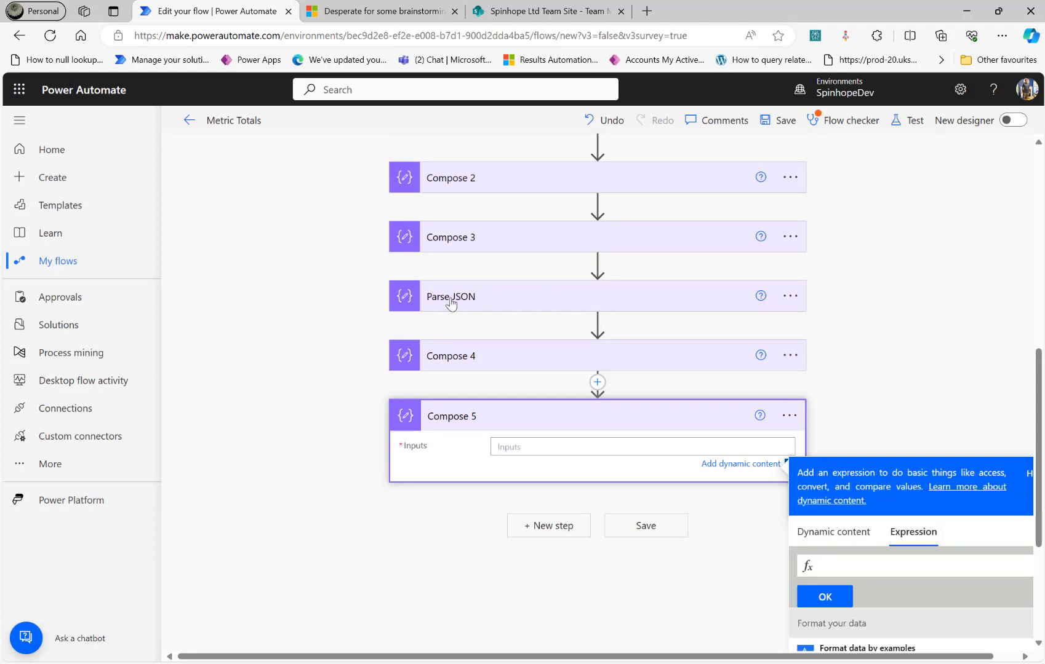
pyautogui.hotkey('ctrl', 'v')
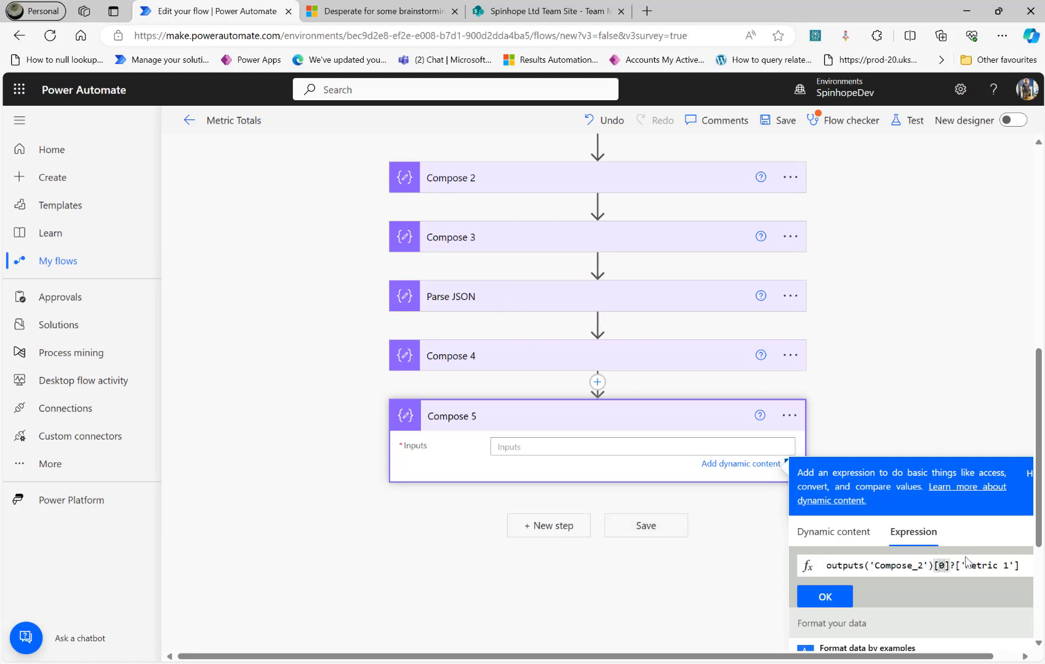
pyautogui.click(1011, 565)
pyautogui.click(837, 595)
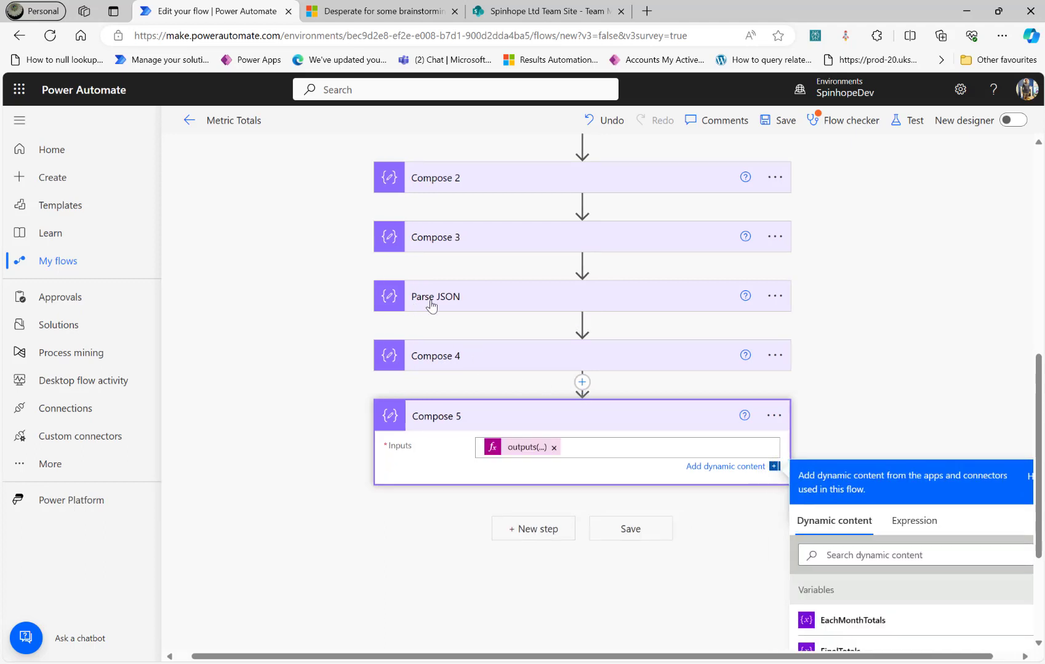
pyautogui.click(772, 298)
pyautogui.click(771, 298)
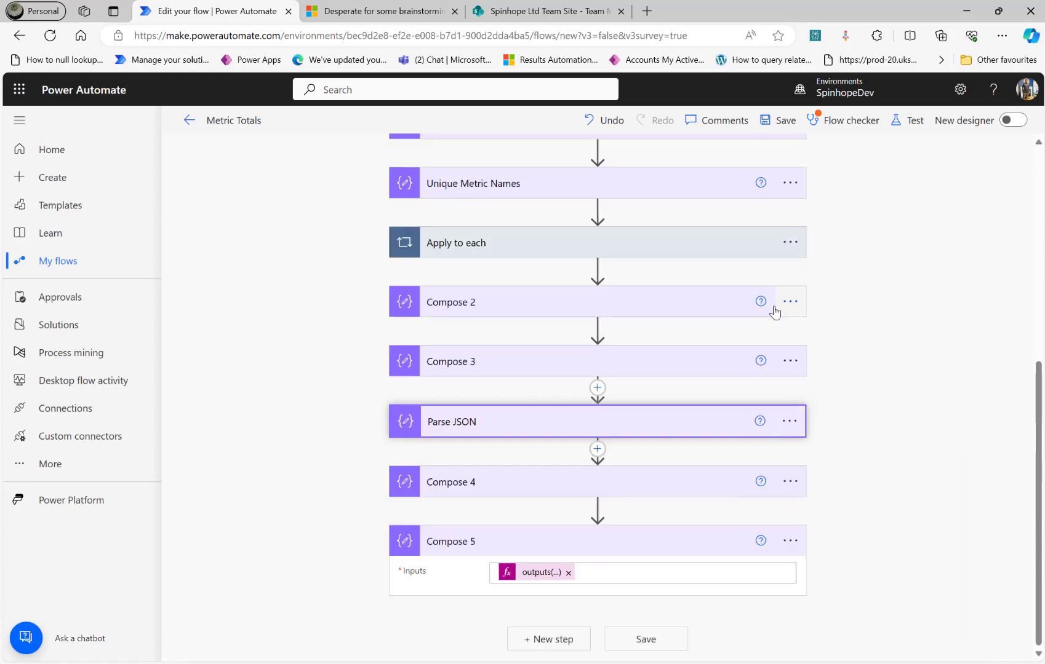
# Save the Metric Totals flow and run it as a test.
pyautogui.click(917, 92)
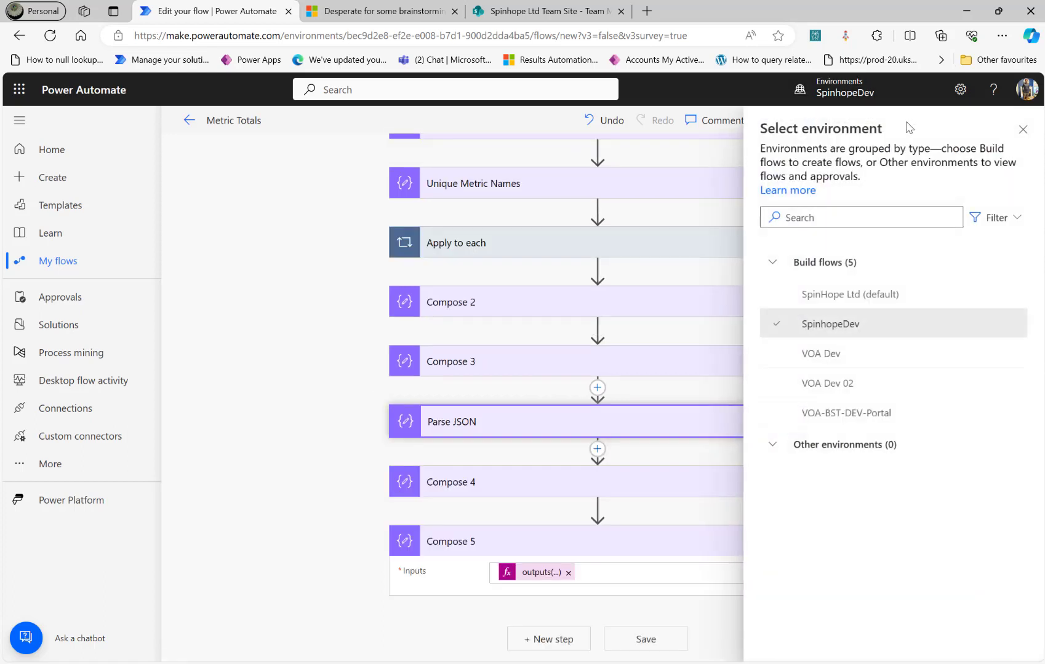
pyautogui.click(1019, 131)
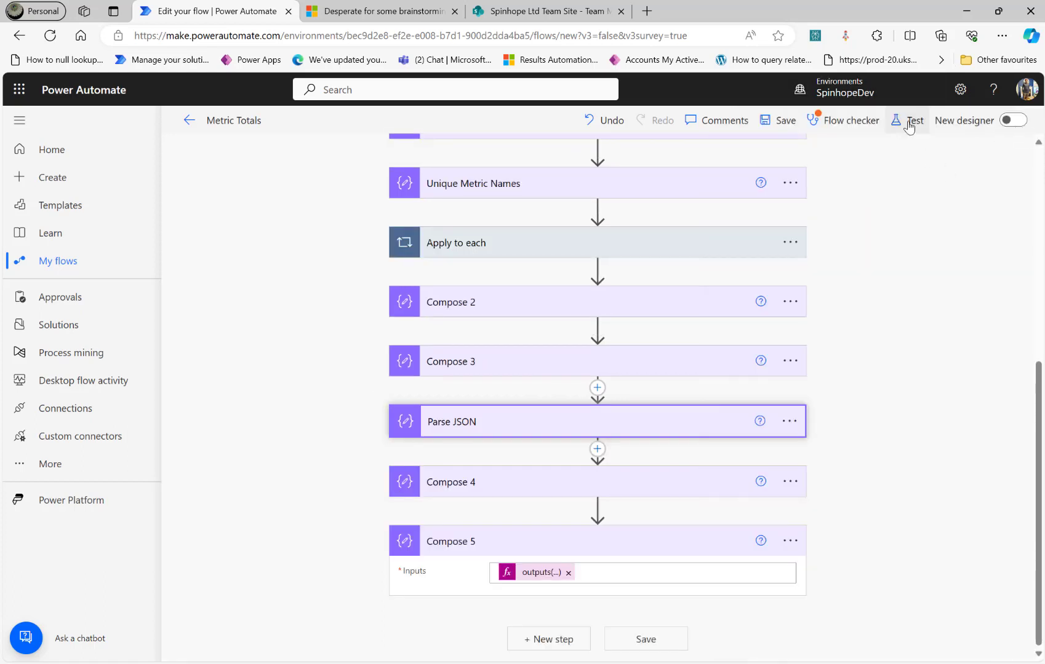
pyautogui.click(908, 120)
pyautogui.click(841, 636)
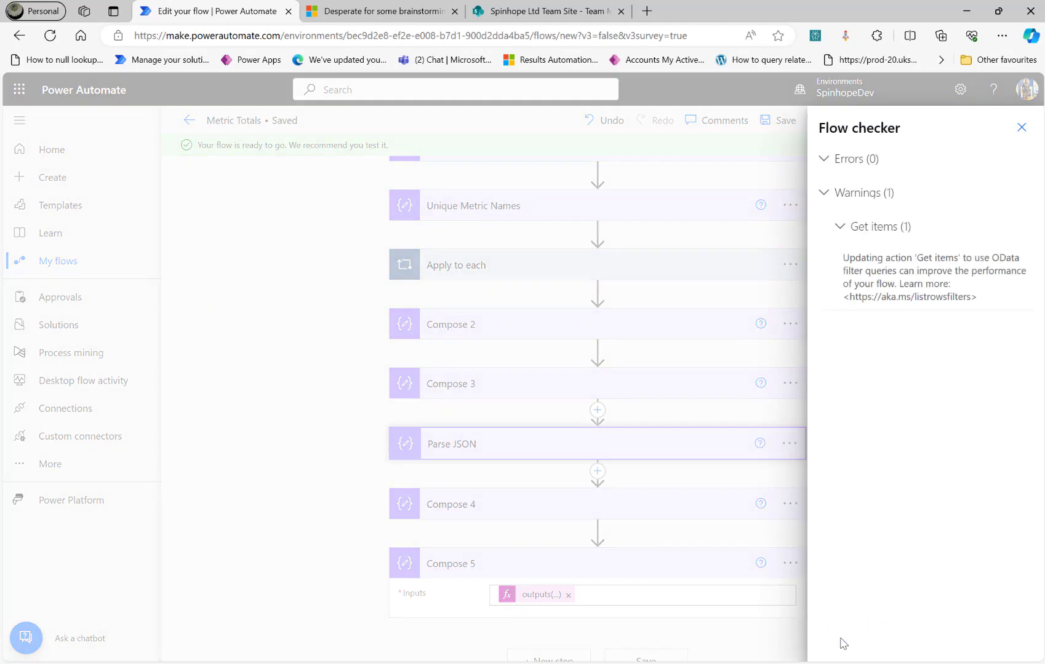
pyautogui.click(1022, 127)
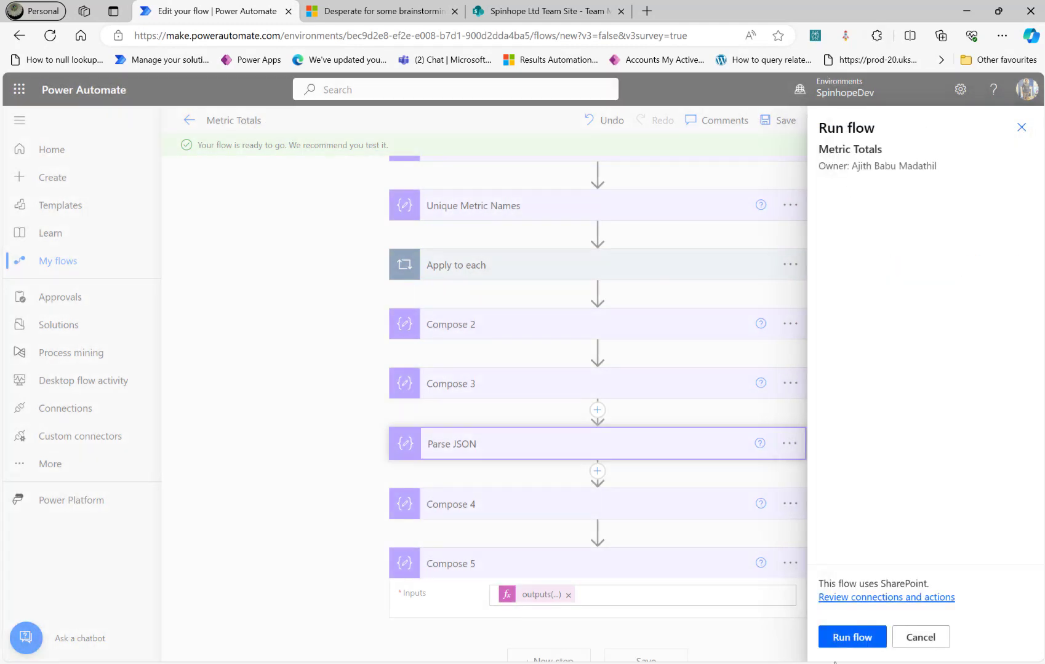
pyautogui.click(848, 643)
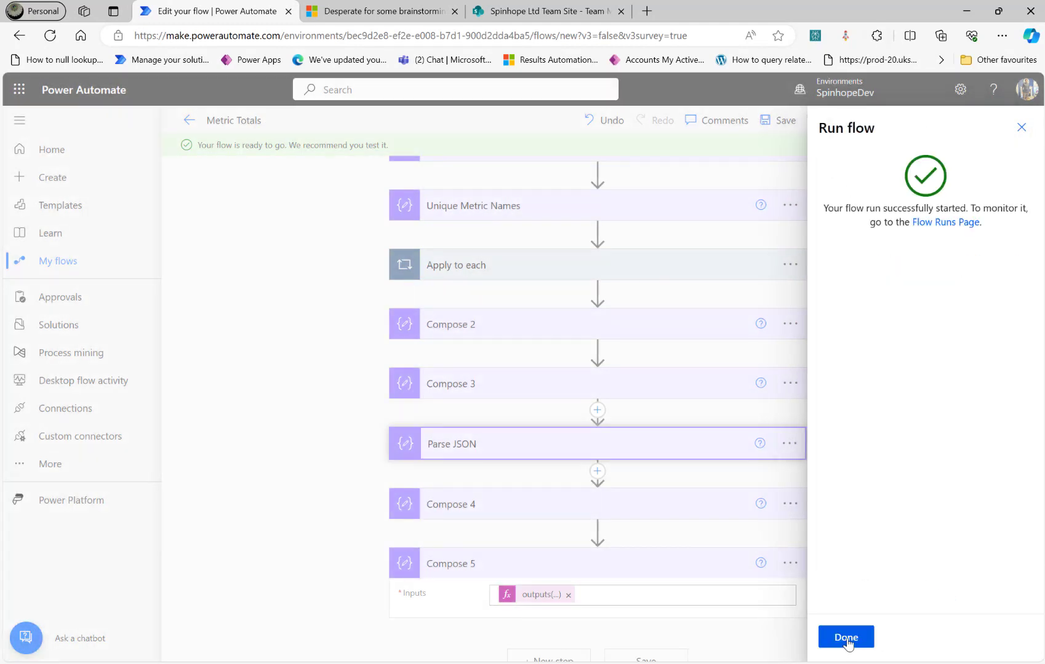
pyautogui.click(847, 639)
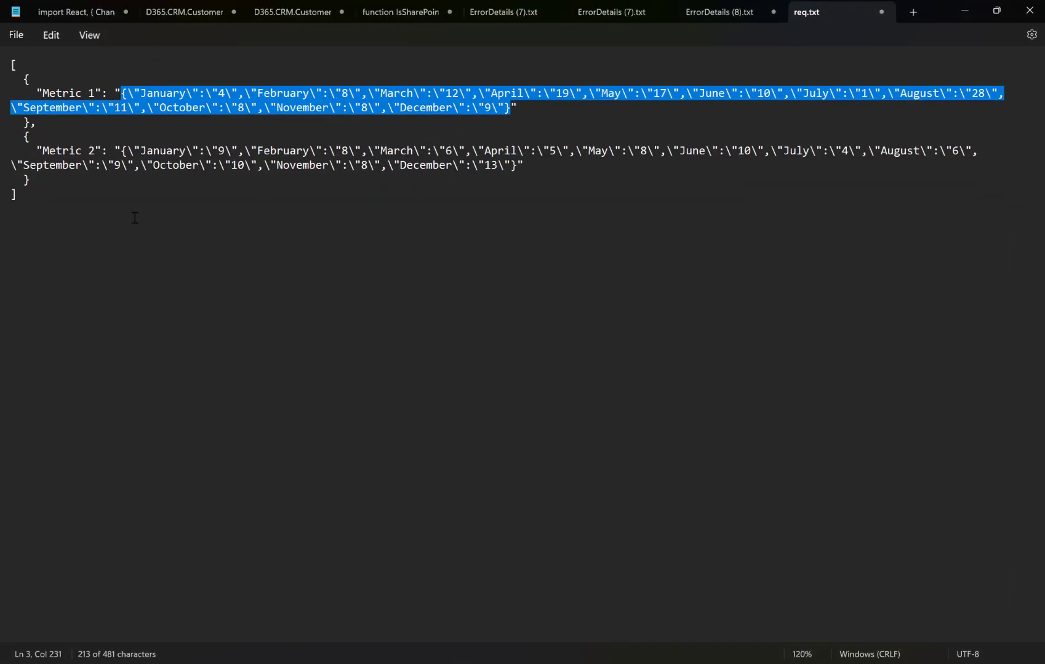
# Switch to req.txt in Notepad, highlight the whole array and the JSON values of Metric 1 and Metric 2, and return to the run history.
pyautogui.click(135, 218)
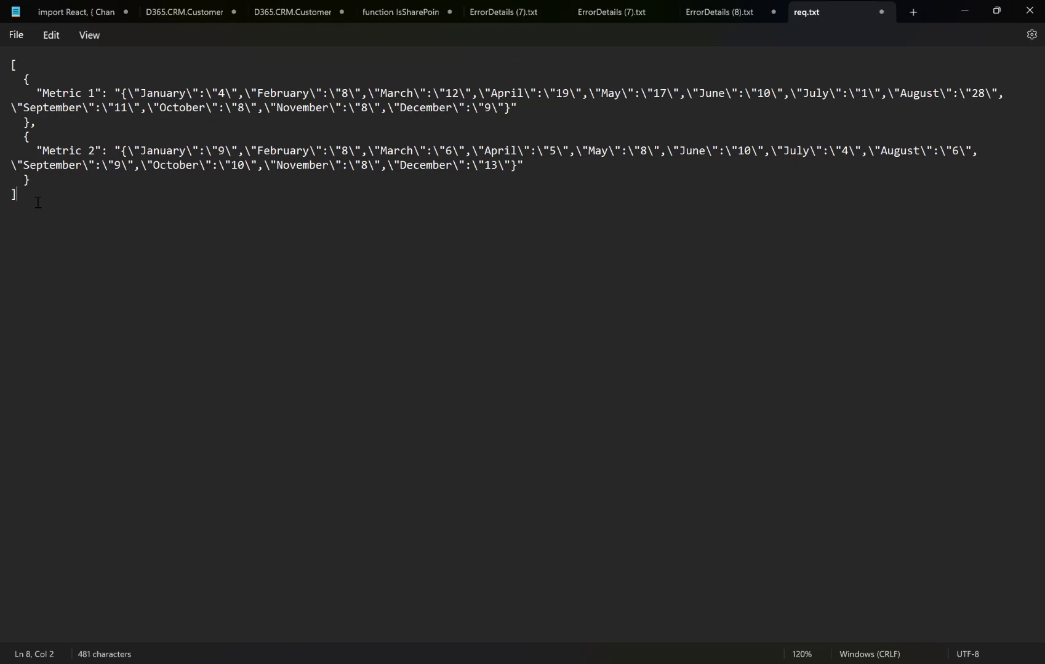
pyautogui.moveTo(37, 202); pyautogui.dragTo(3, 64)
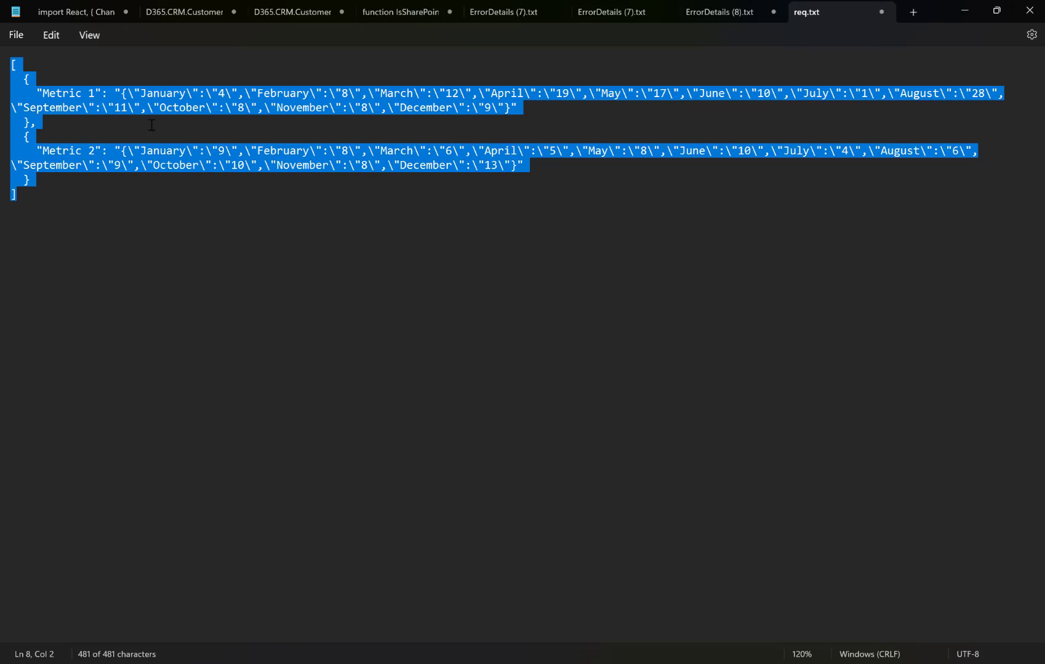
pyautogui.doubleClick(59, 93)
pyautogui.click(122, 94)
pyautogui.moveTo(122, 94); pyautogui.dragTo(518, 108)
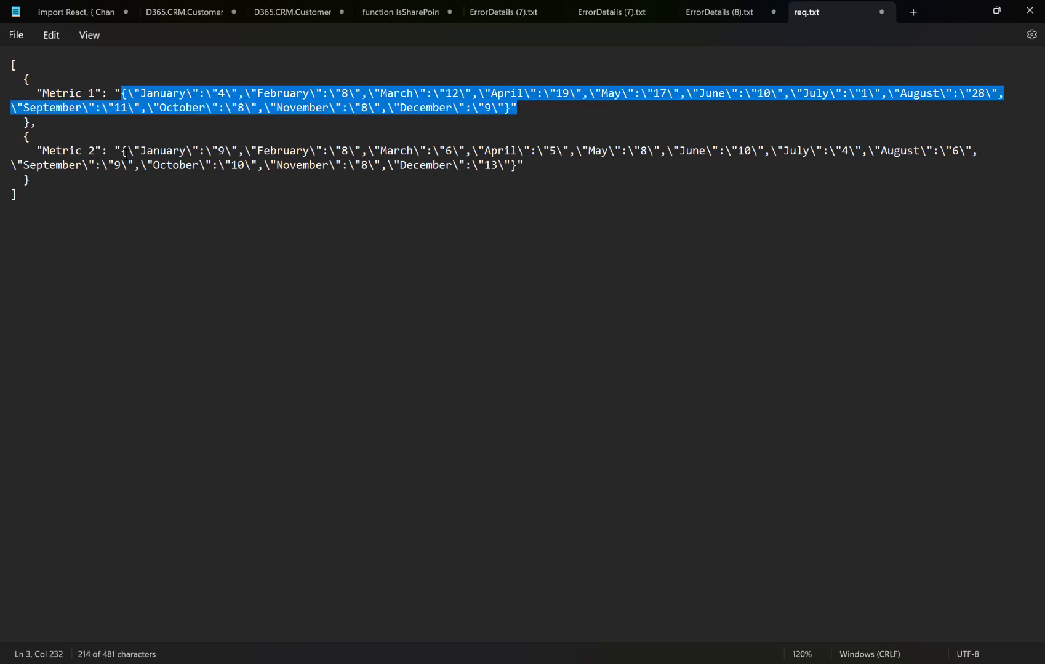
pyautogui.moveTo(127, 151); pyautogui.dragTo(516, 163)
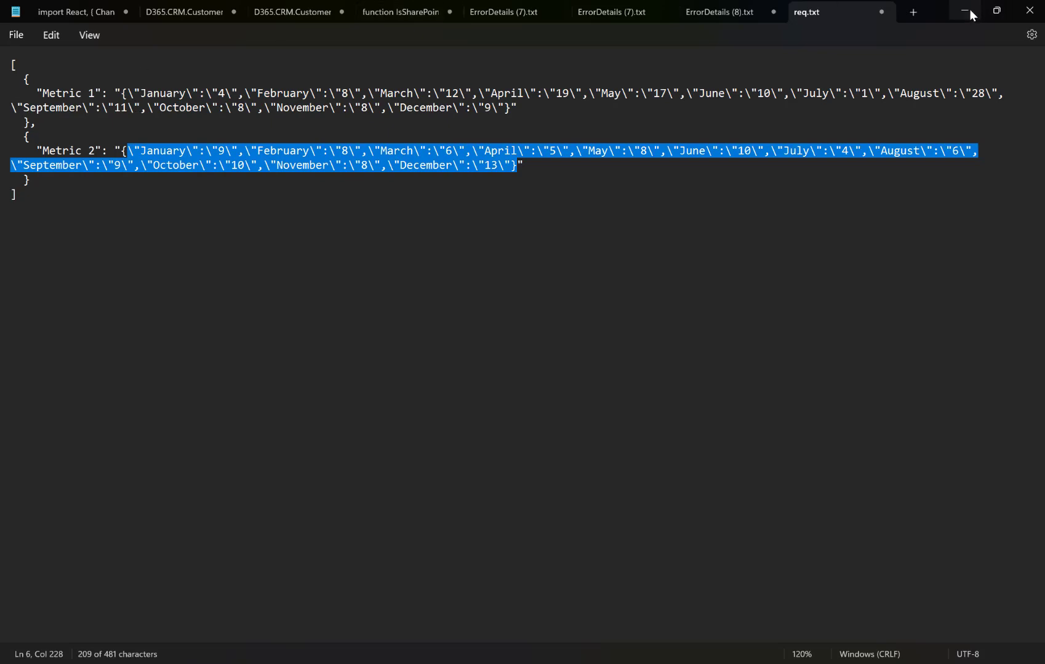
pyautogui.moveTo(116, 94); pyautogui.dragTo(527, 109)
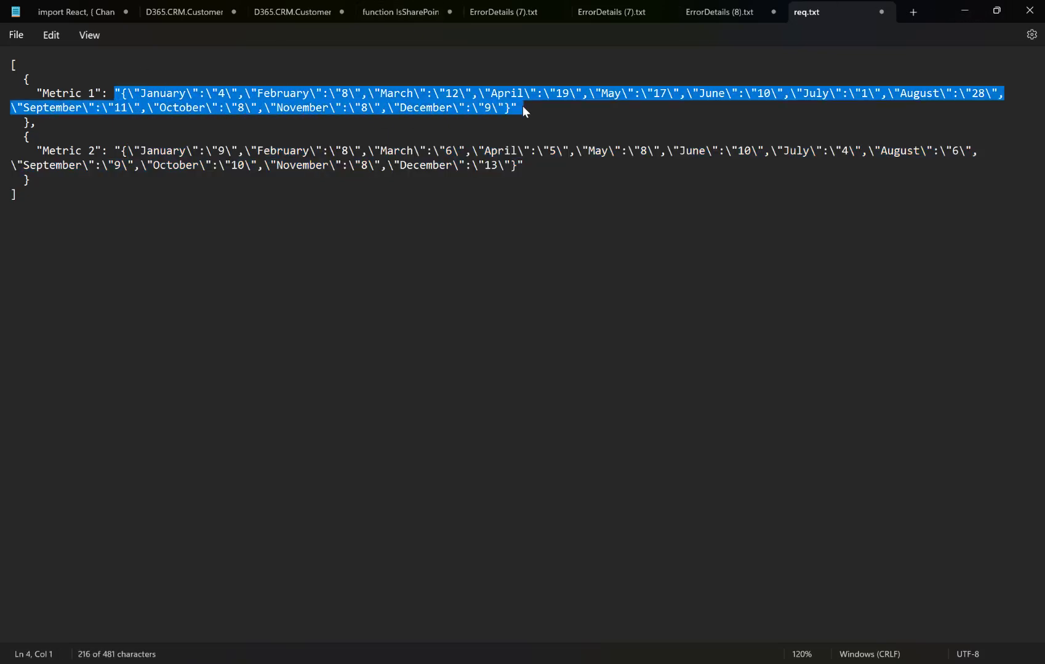
pyautogui.click(962, 12)
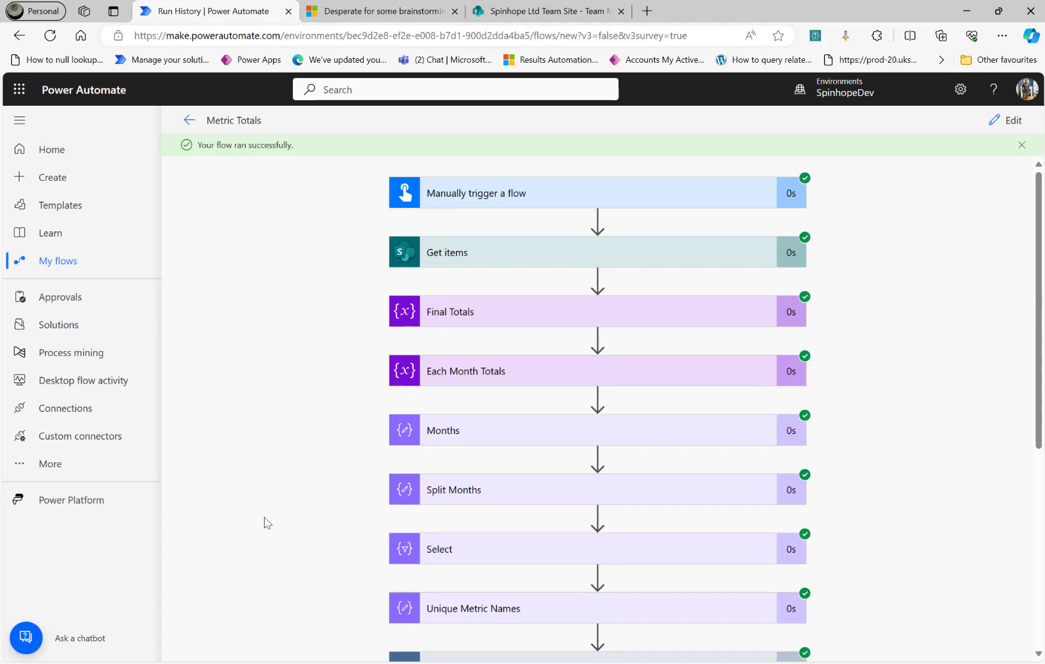
# Expand Compose 5 and Compose 4 in the run history to inspect their inputs and outputs.
pyautogui.scroll(-5, 263, 522)
pyautogui.click(469, 609)
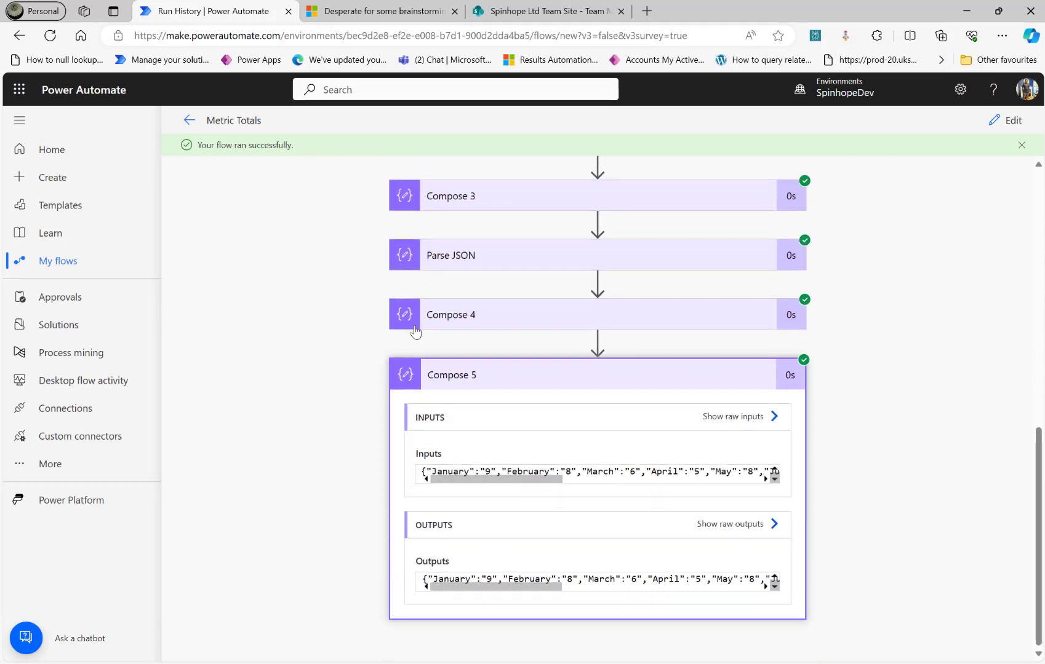
pyautogui.click(437, 323)
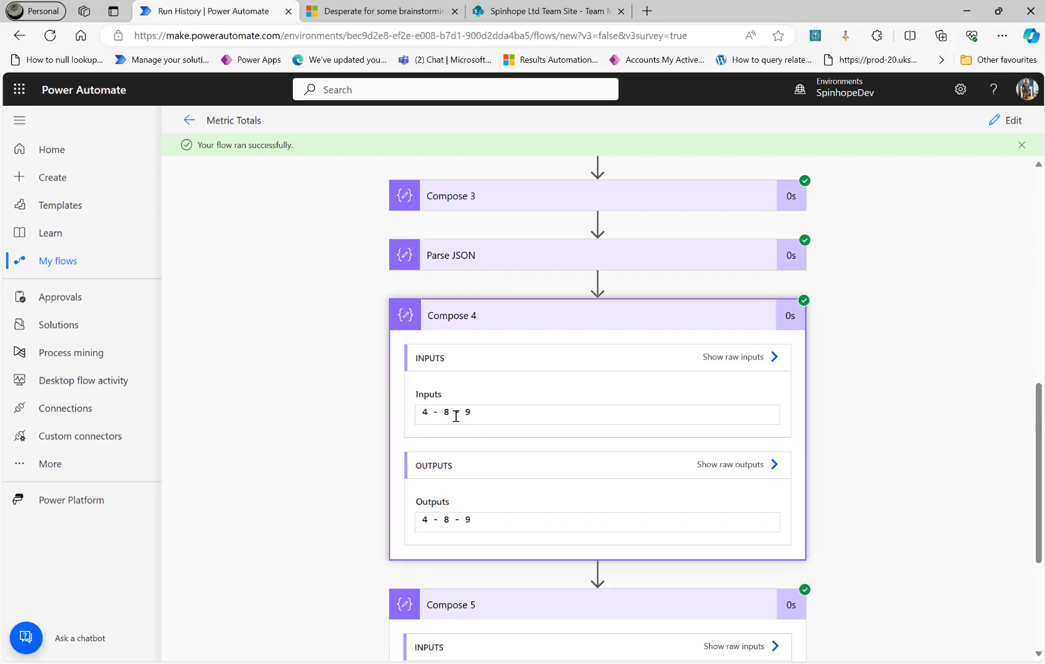
# Compare the monthly Metric 1 values through December in the Team Metrics SharePoint list with the Compose 4 output in the run history.
pyautogui.click(518, 12)
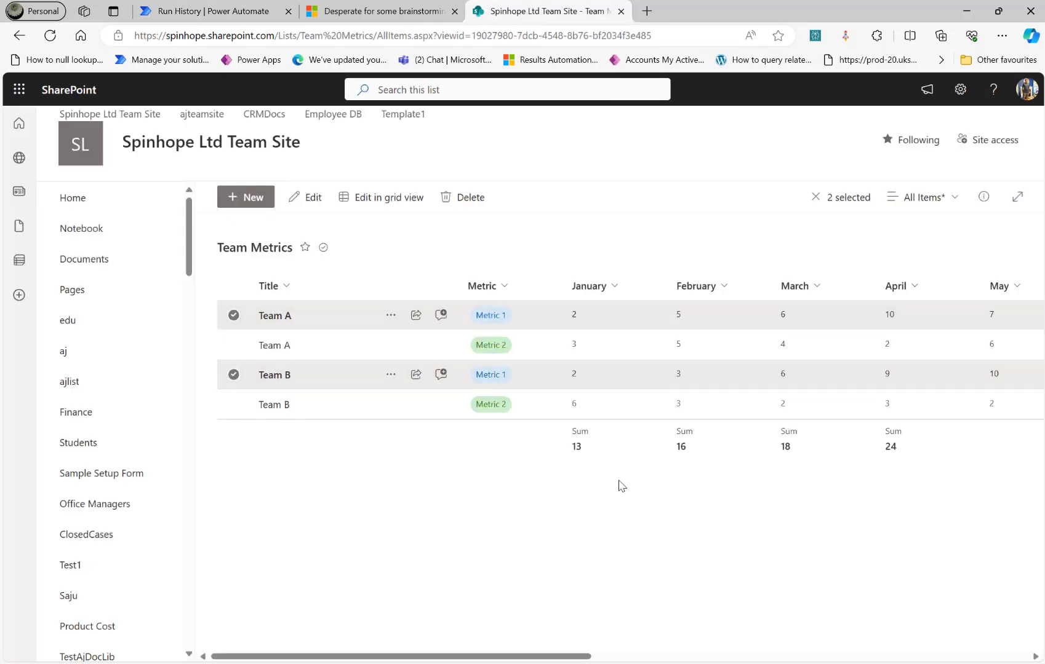
pyautogui.moveTo(574, 657); pyautogui.dragTo(1007, 629)
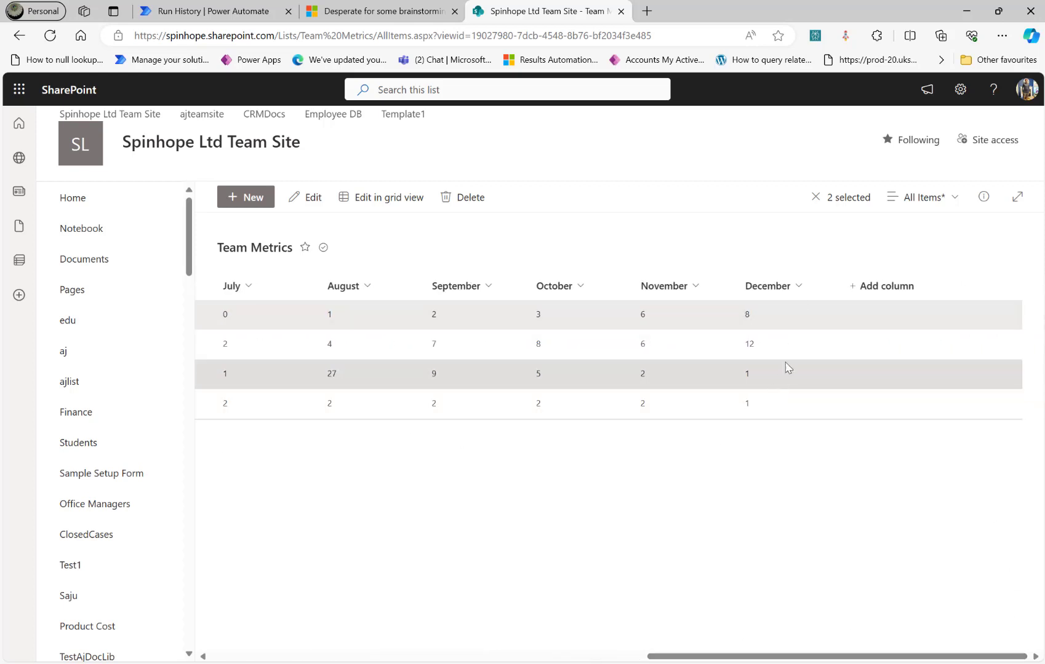
pyautogui.click(196, 11)
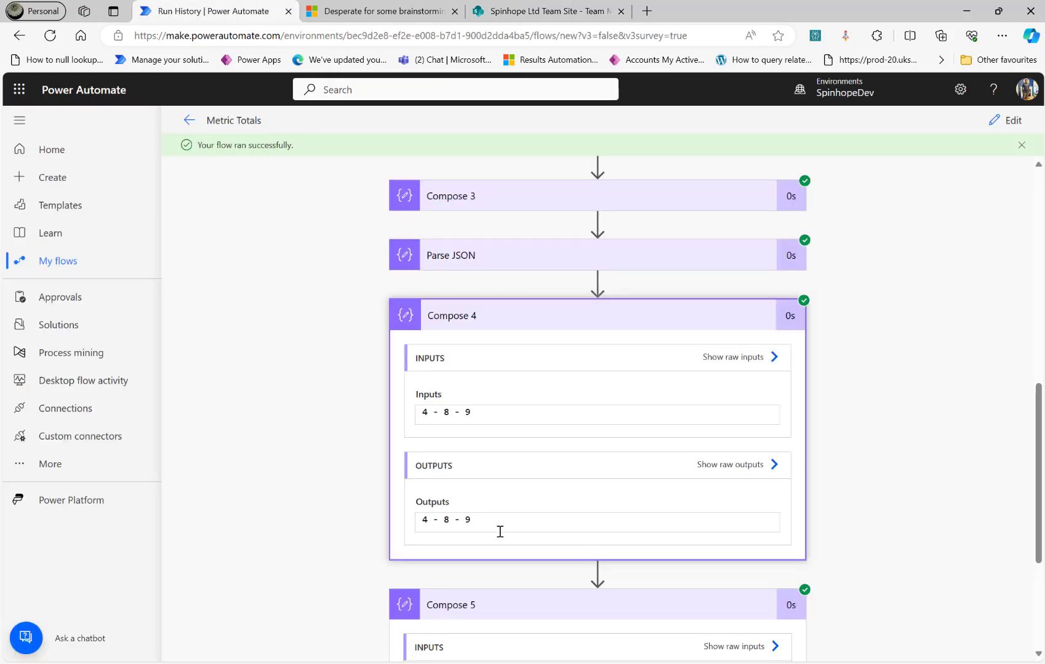
pyautogui.scroll(-3, 268, 508)
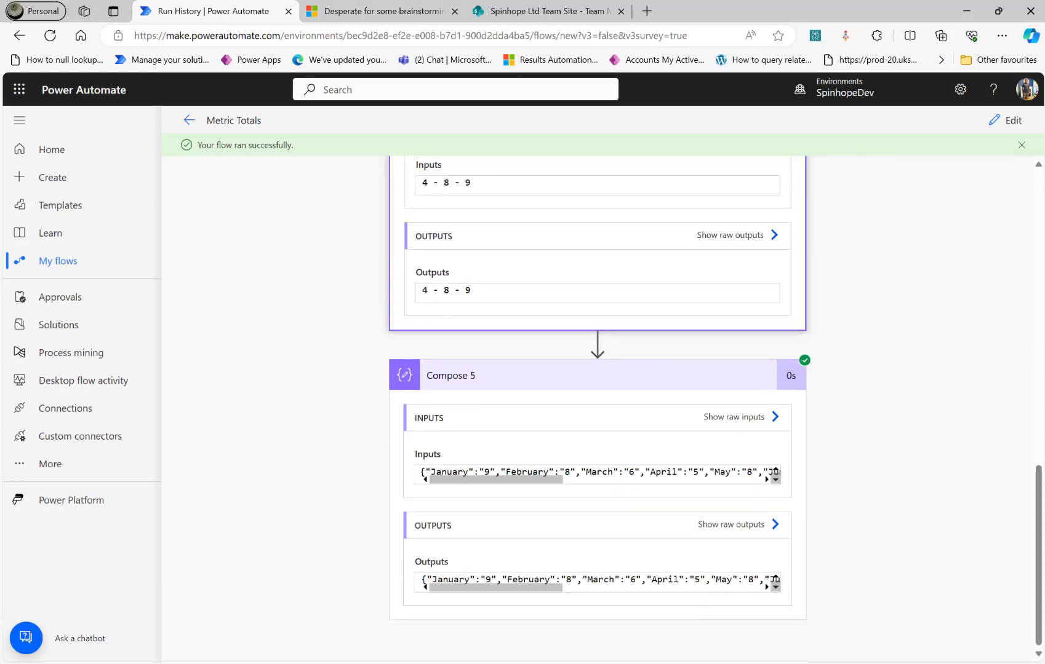
# Review the desired input and output lists in the community forum post and return to the flow's run history.
pyautogui.click(502, 11)
pyautogui.click(340, 11)
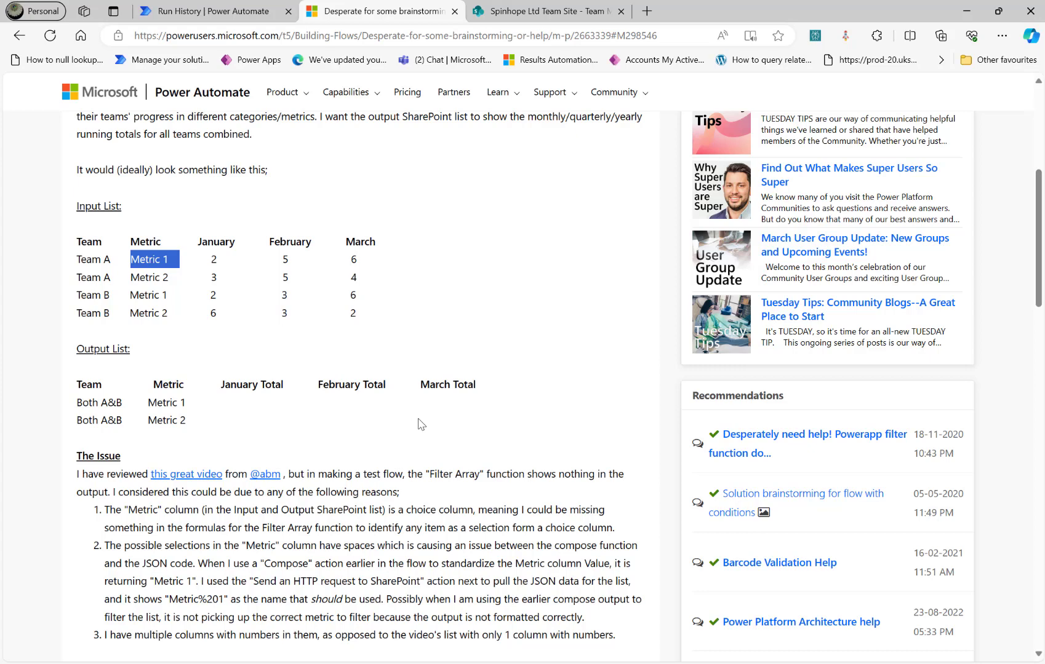
pyautogui.click(229, 17)
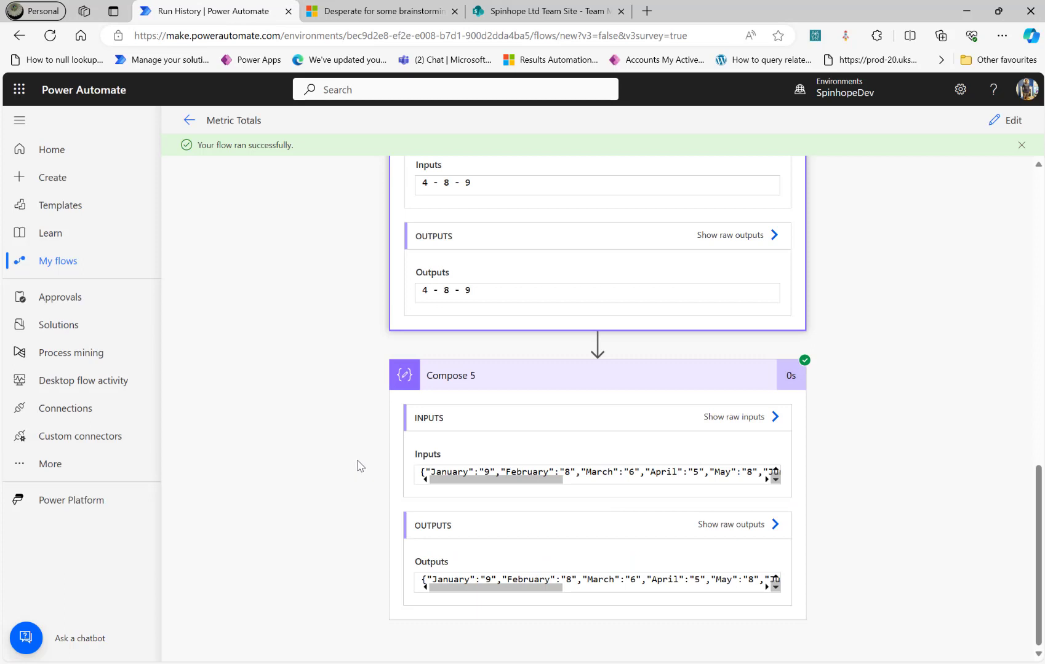